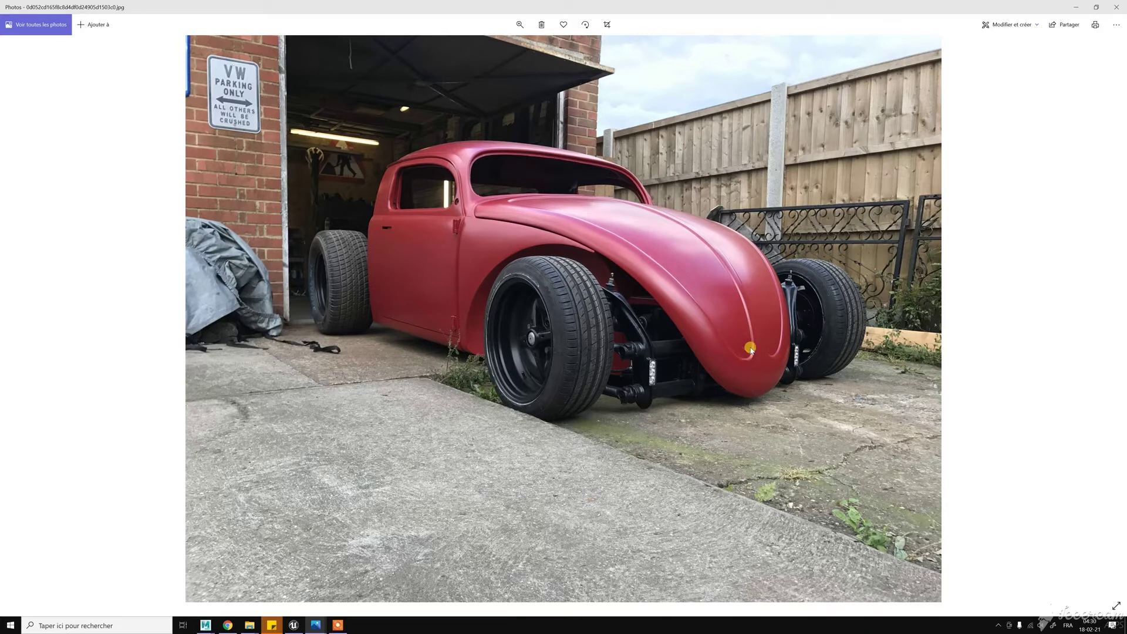
# Switch from the reference photo to the Maya scene and show the hood in a maximized top view
pyautogui.click(1076, 6)
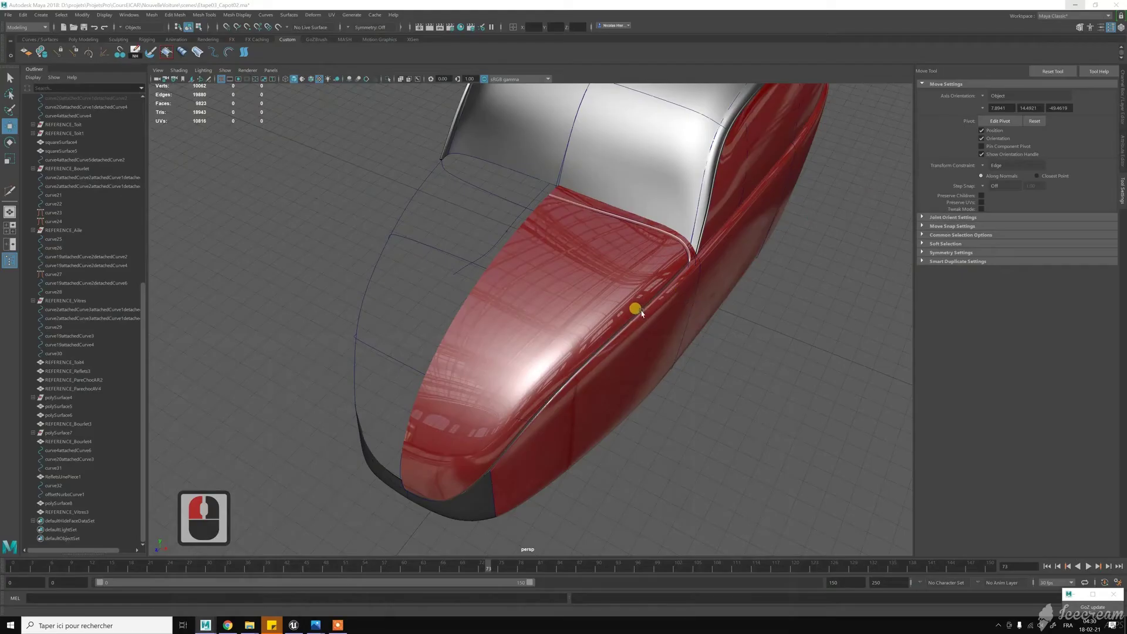
pyautogui.scroll(-4, 599, 307)
pyautogui.keyDown('alt'); pyautogui.moveTo(599, 307); pyautogui.dragTo(562, 318); pyautogui.keyUp('alt')
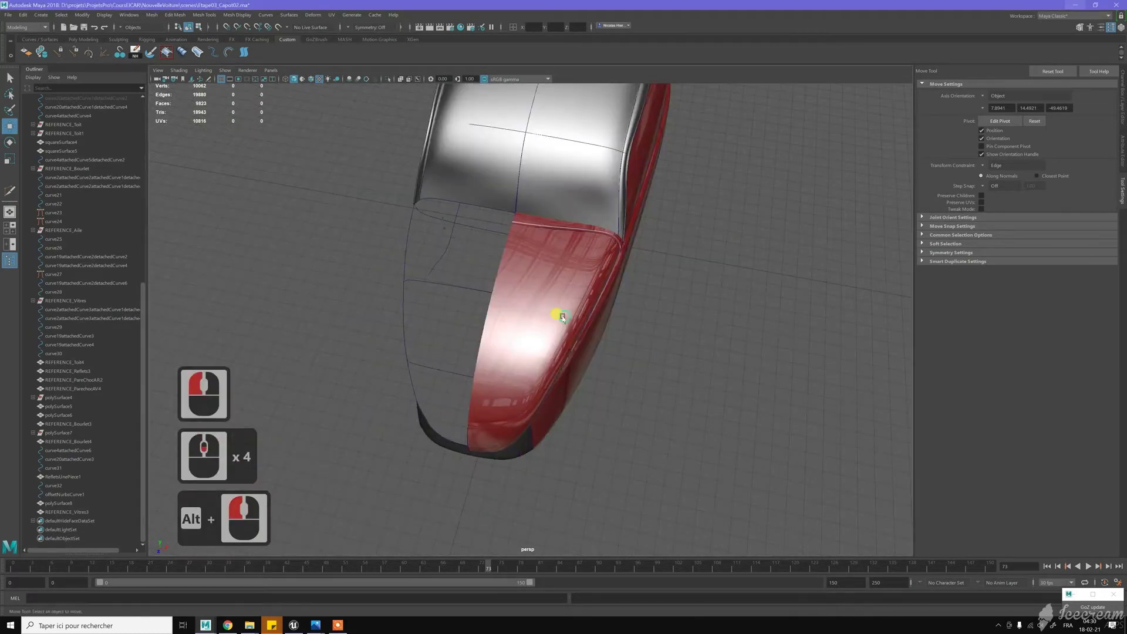
pyautogui.press('space')
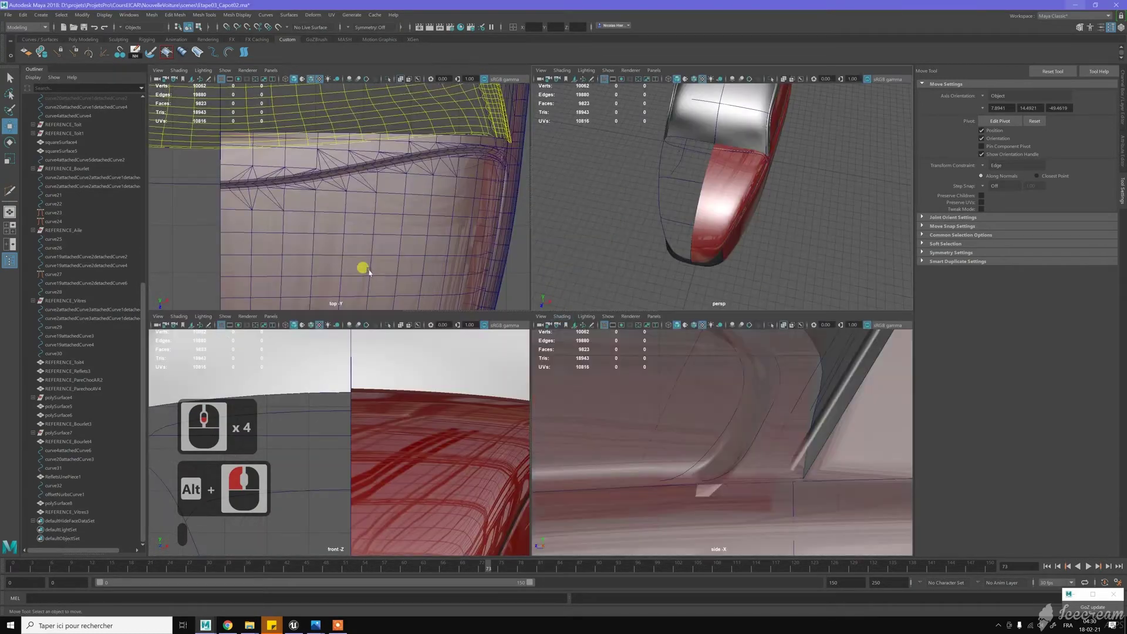
pyautogui.press('space')
pyautogui.scroll(17, 473, 229)
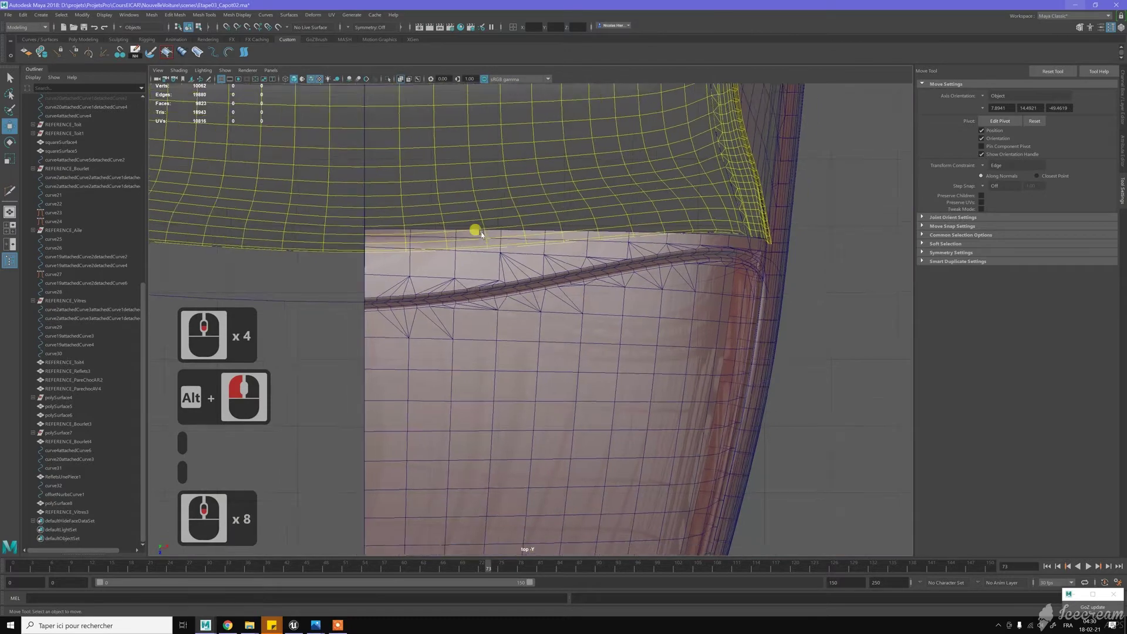
pyautogui.scroll(-20, 481, 234)
pyautogui.keyDown('alt'); pyautogui.middleClick(559, 229); pyautogui.keyUp('alt')
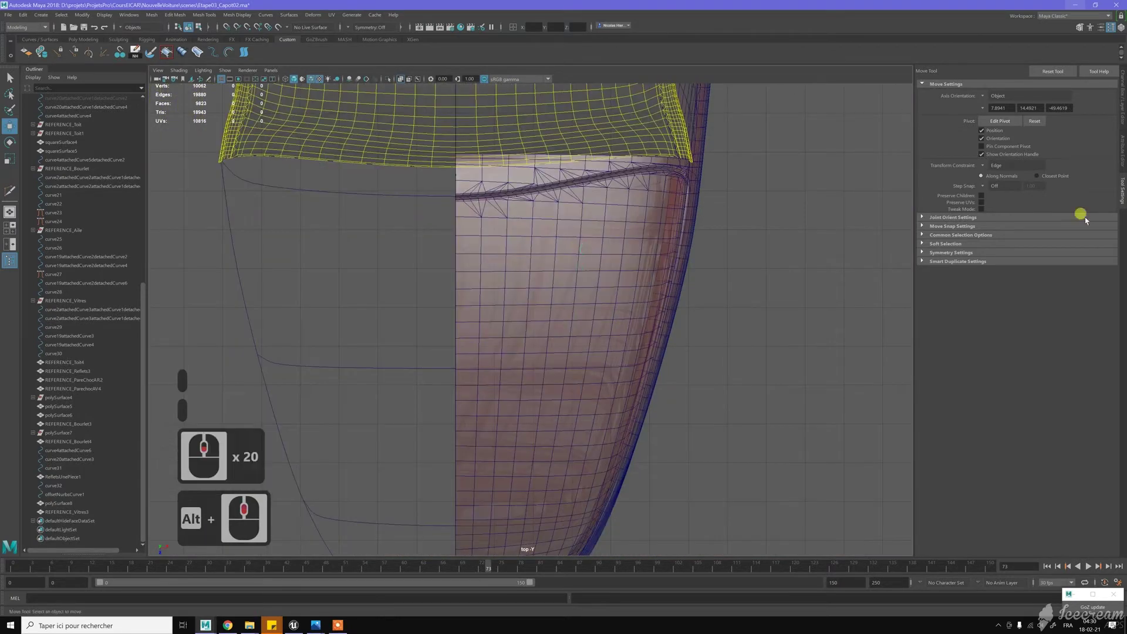
# Show layer1 with the car blueprint behind the hood mesh and save the scene
pyautogui.click(1118, 125)
pyautogui.click(1009, 457)
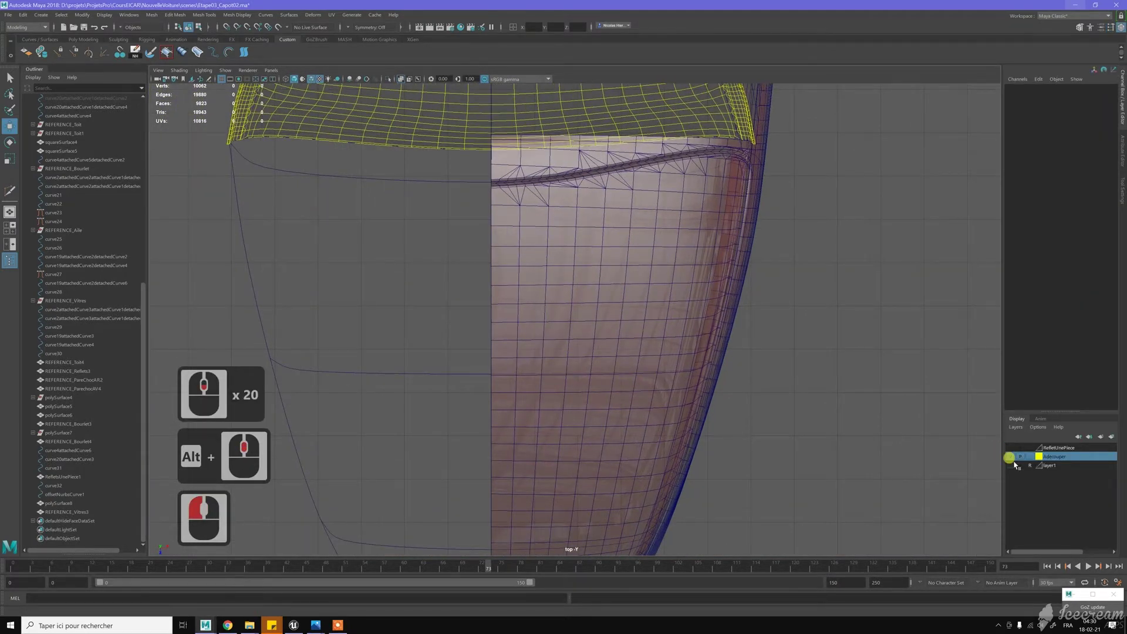
pyautogui.click(1010, 465)
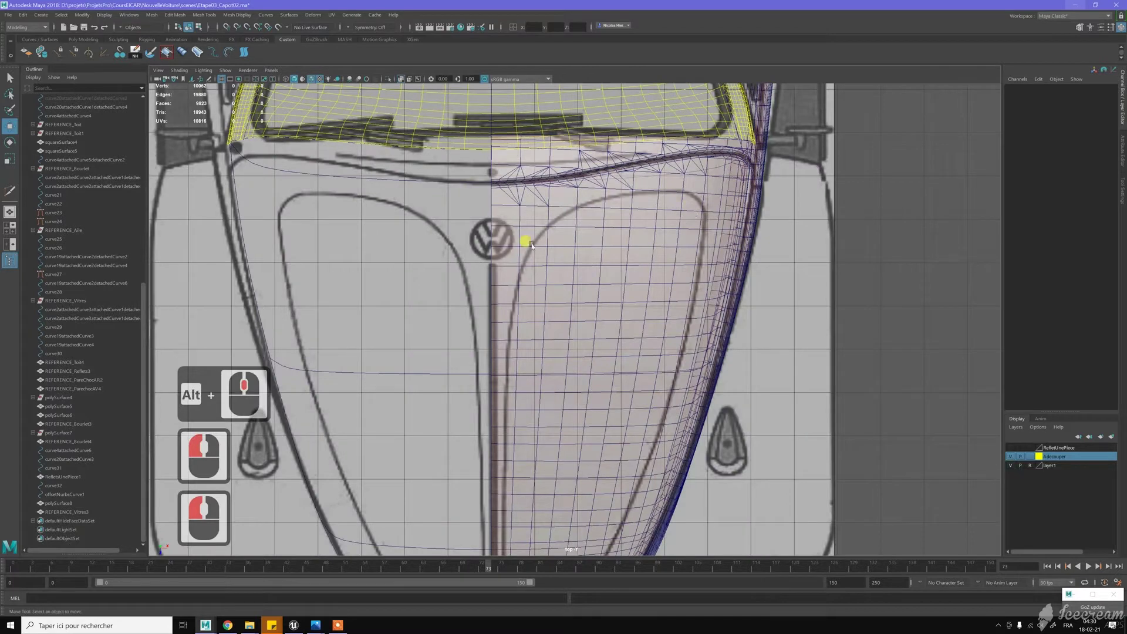
pyautogui.scroll(-9, 611, 292)
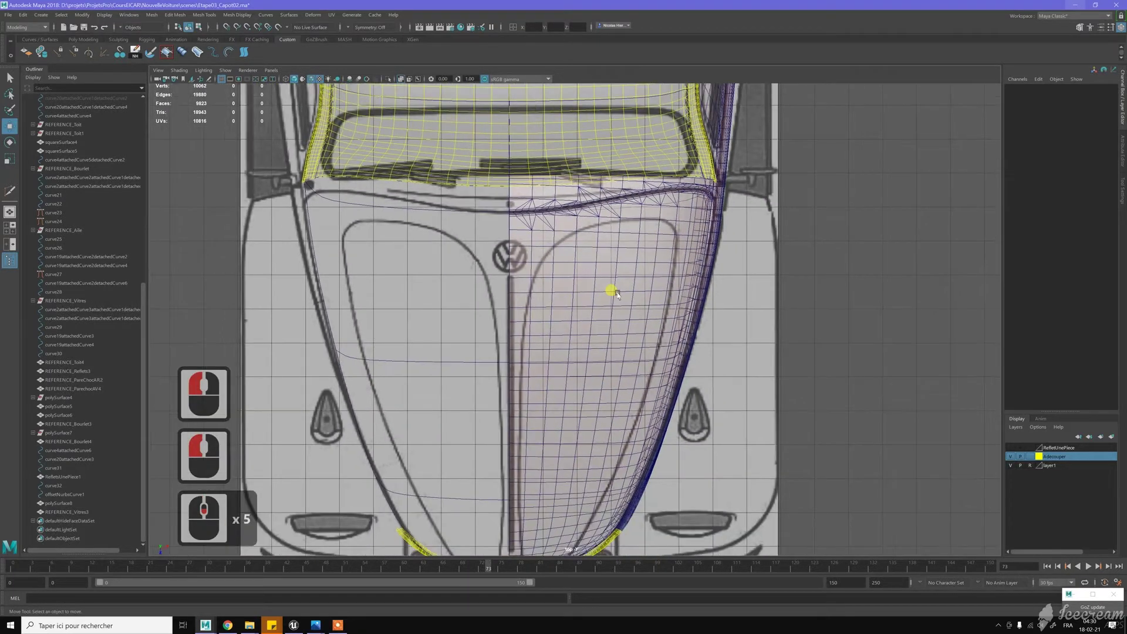
pyautogui.keyDown('alt'); pyautogui.moveTo(612, 366); pyautogui.dragTo(602, 317, button='middle'); pyautogui.keyUp('alt')
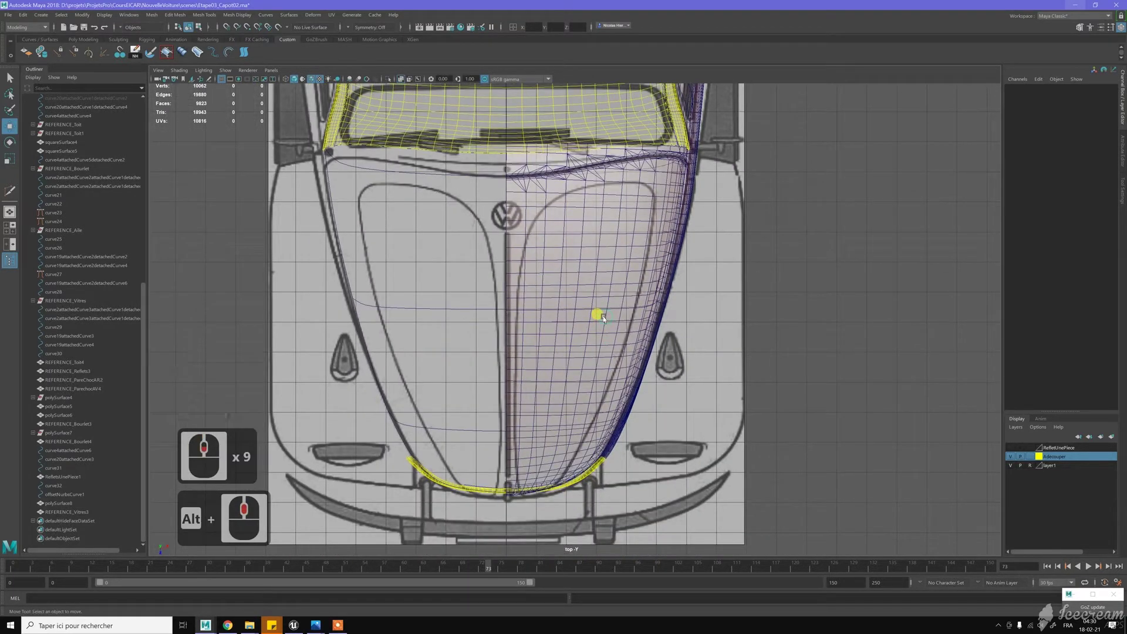
pyautogui.hotkey('ctrl', 's')
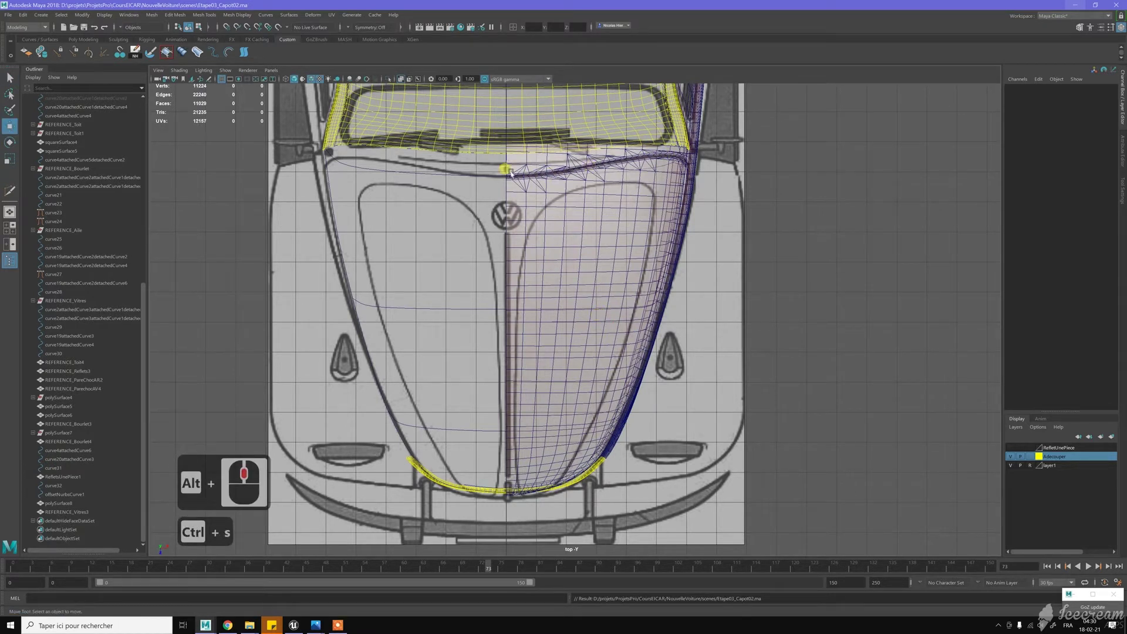
# Start an EP curve on the upper edge of the blueprint's hood panel and trace its outer side toward the bumper
pyautogui.click(226, 53)
pyautogui.keyDown('alt'); pyautogui.moveTo(568, 223); pyautogui.dragTo(535, 270, button='middle'); pyautogui.keyUp('alt')
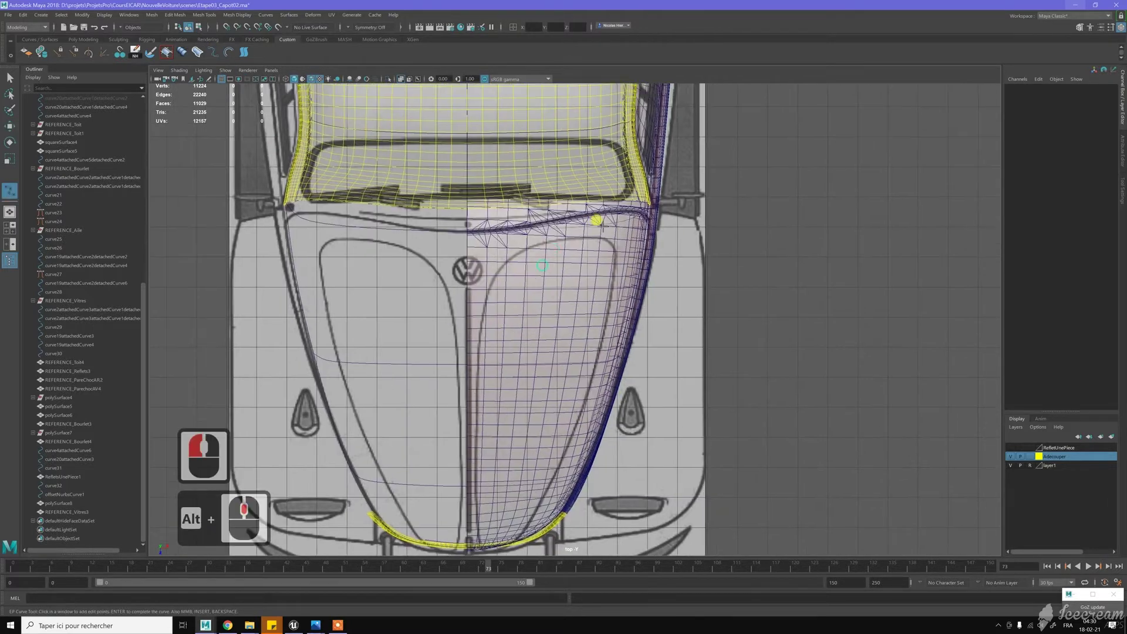
pyautogui.scroll(3, 593, 222)
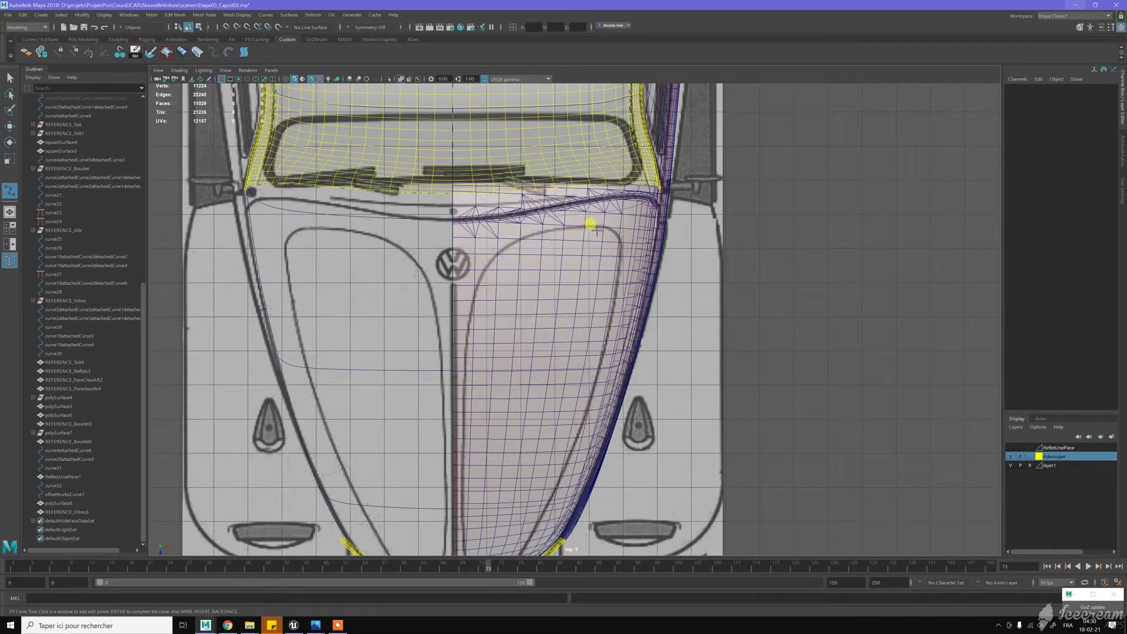
pyautogui.click(591, 224)
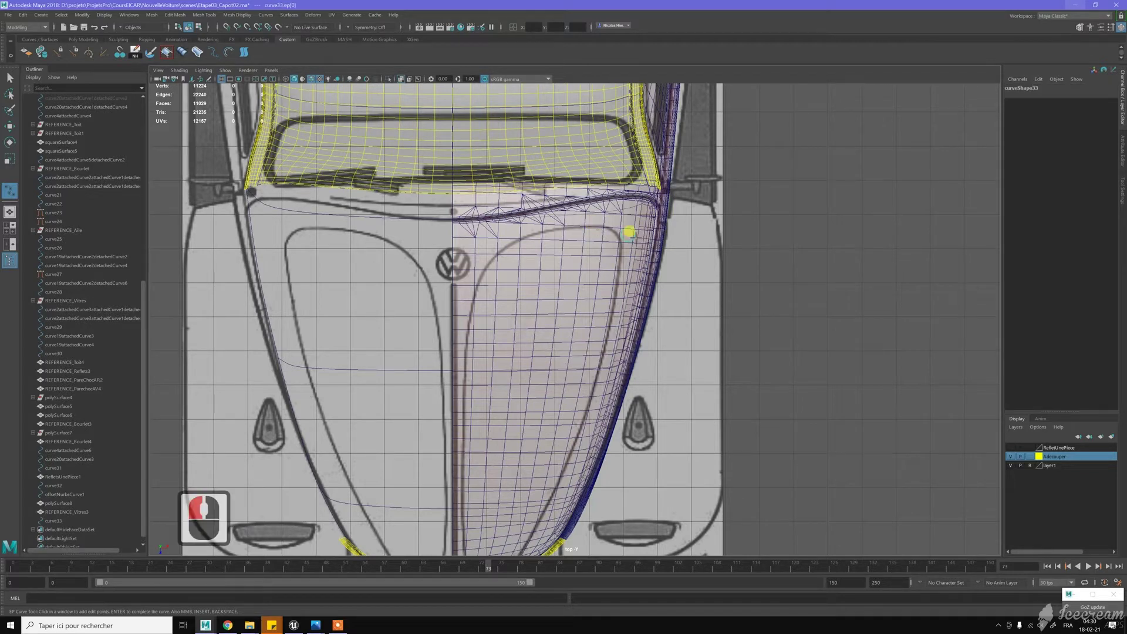
pyautogui.scroll(6, 626, 232)
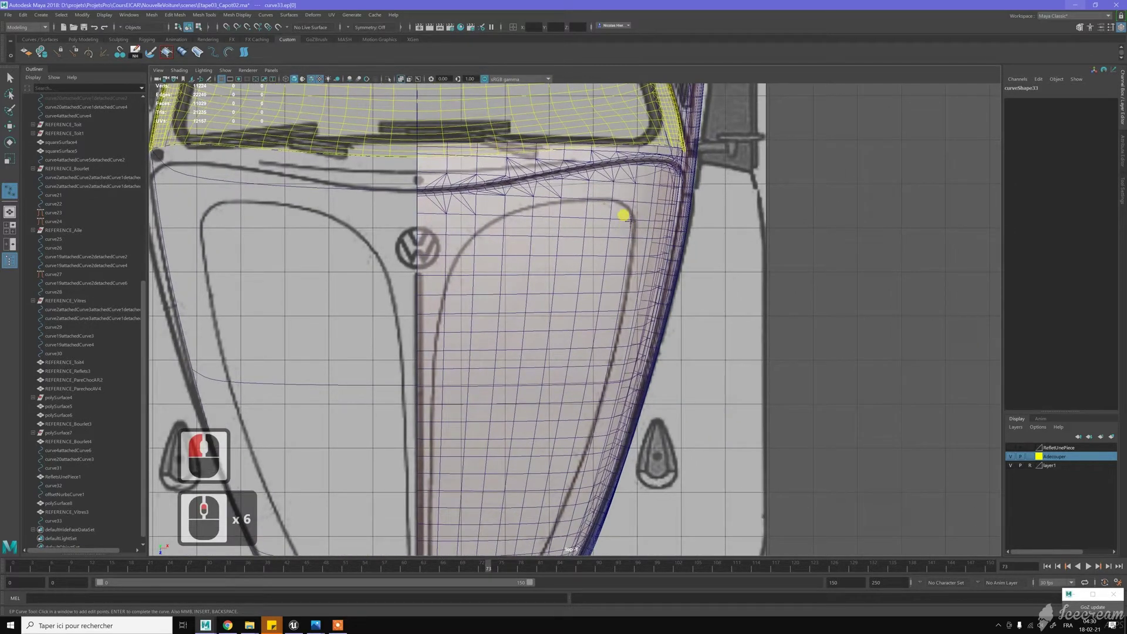
pyautogui.click(624, 217)
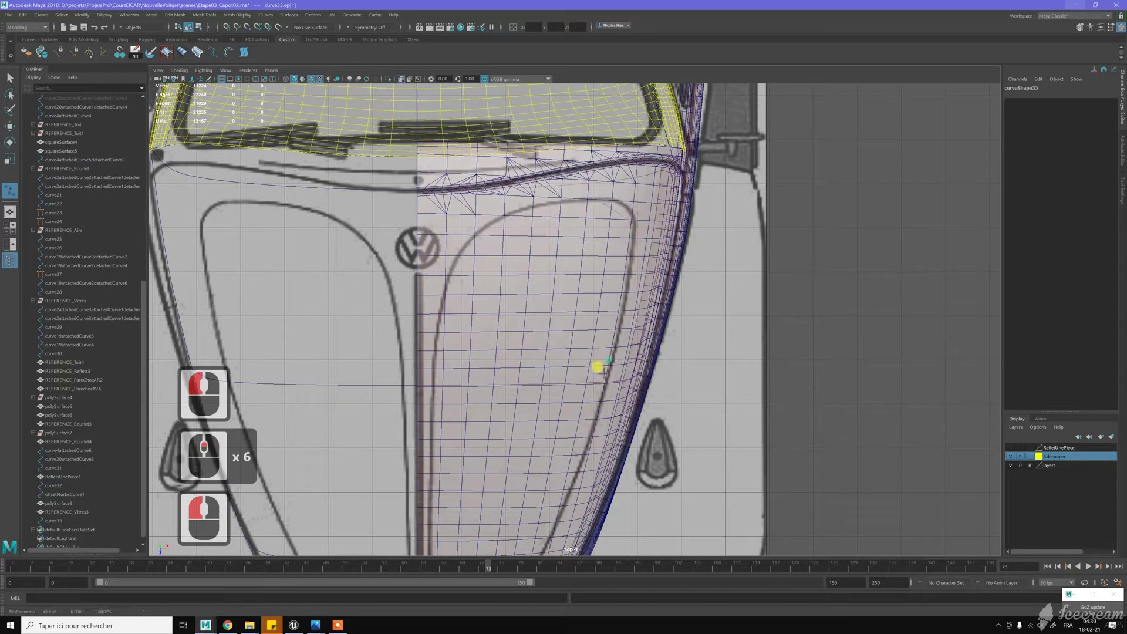
pyautogui.click(602, 364)
pyautogui.keyDown('alt'); pyautogui.moveTo(642, 297); pyautogui.dragTo(706, 192, button='middle'); pyautogui.keyUp('alt')
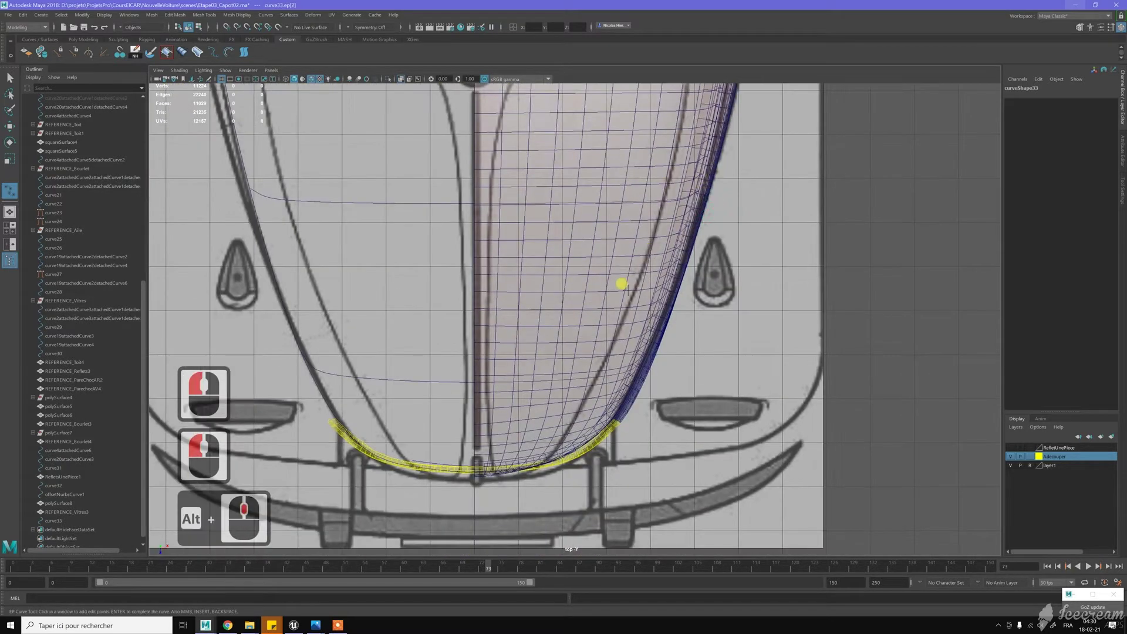
pyautogui.click(623, 292)
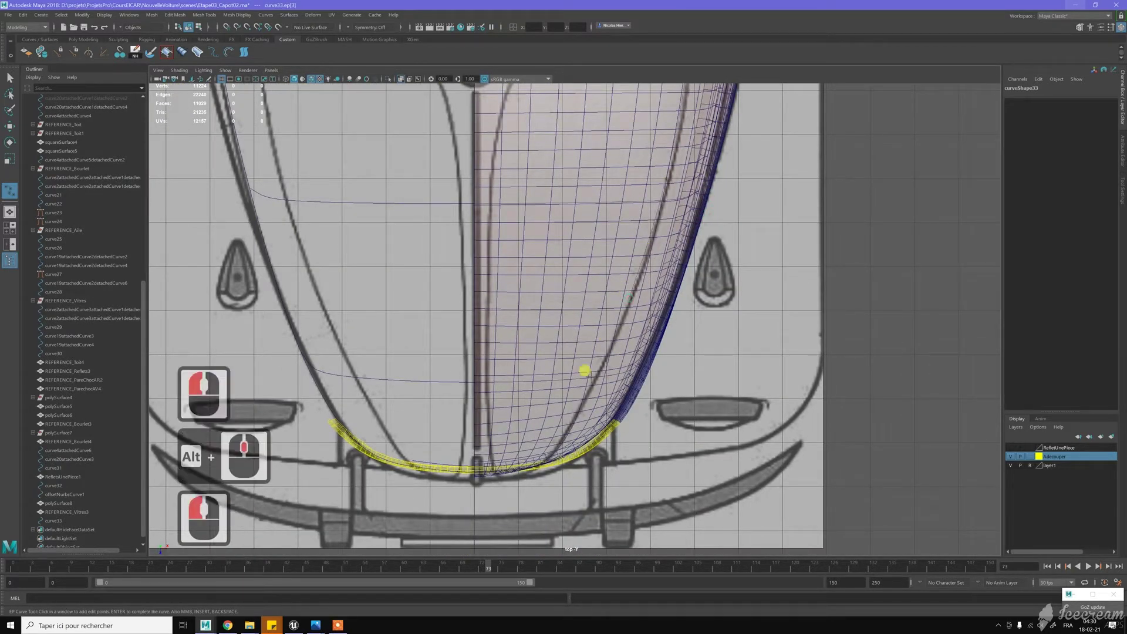
pyautogui.click(579, 381)
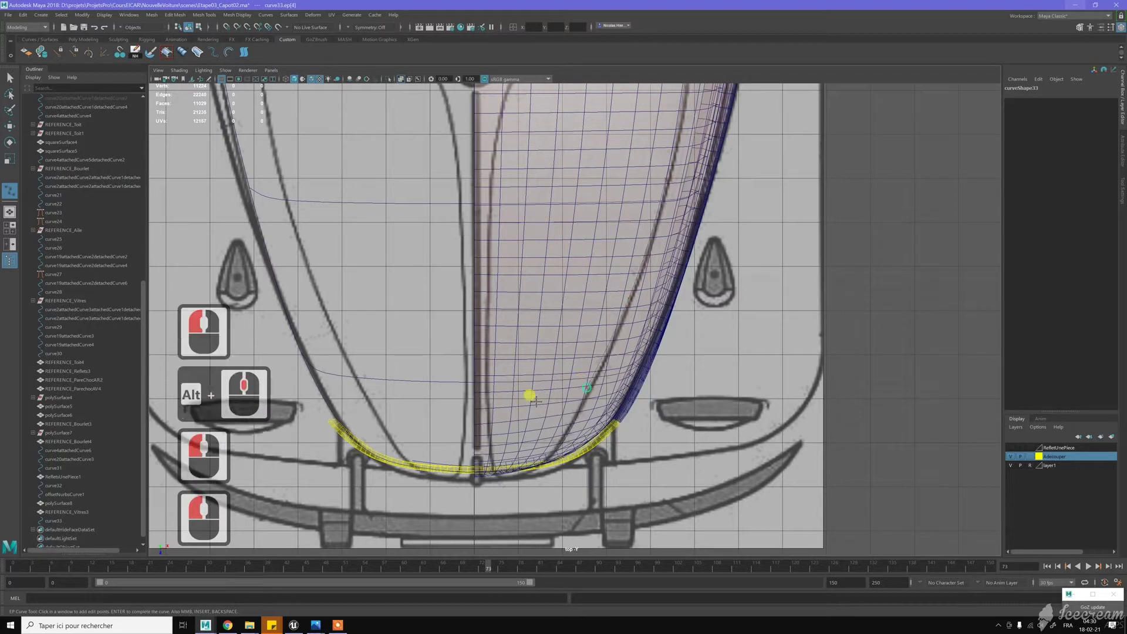
# Continue the EP curve around the hood panel's lower end and start up its inner side beside the centre line
pyautogui.keyDown('alt'); pyautogui.moveTo(531, 395); pyautogui.dragTo(599, 269, button='middle'); pyautogui.keyUp('alt')
pyautogui.scroll(8, 607, 329)
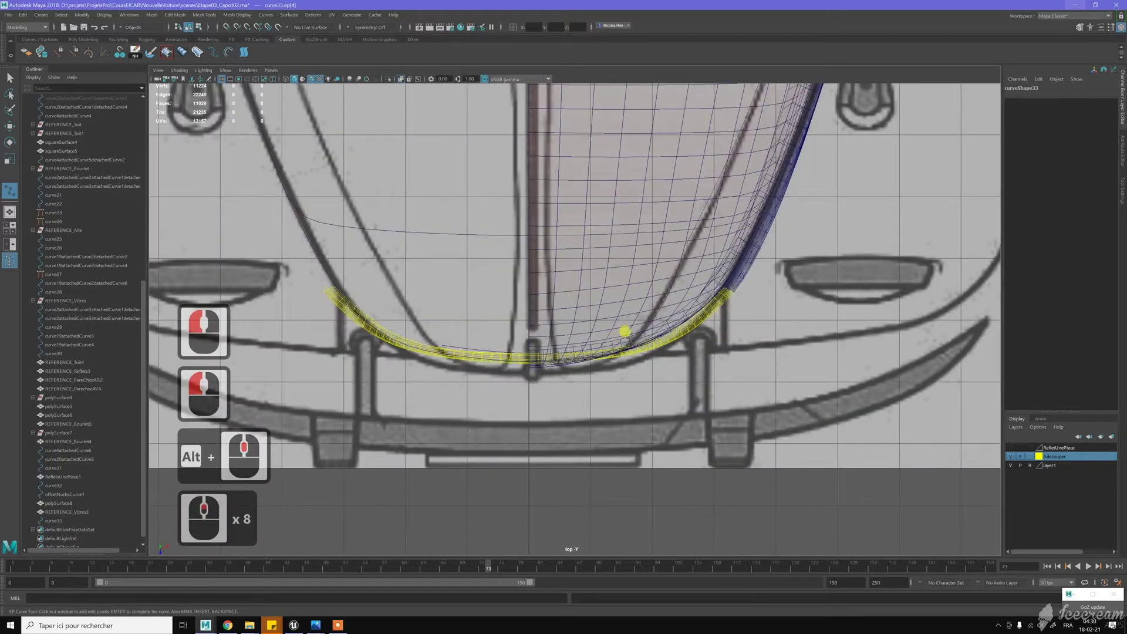
pyautogui.click(595, 349)
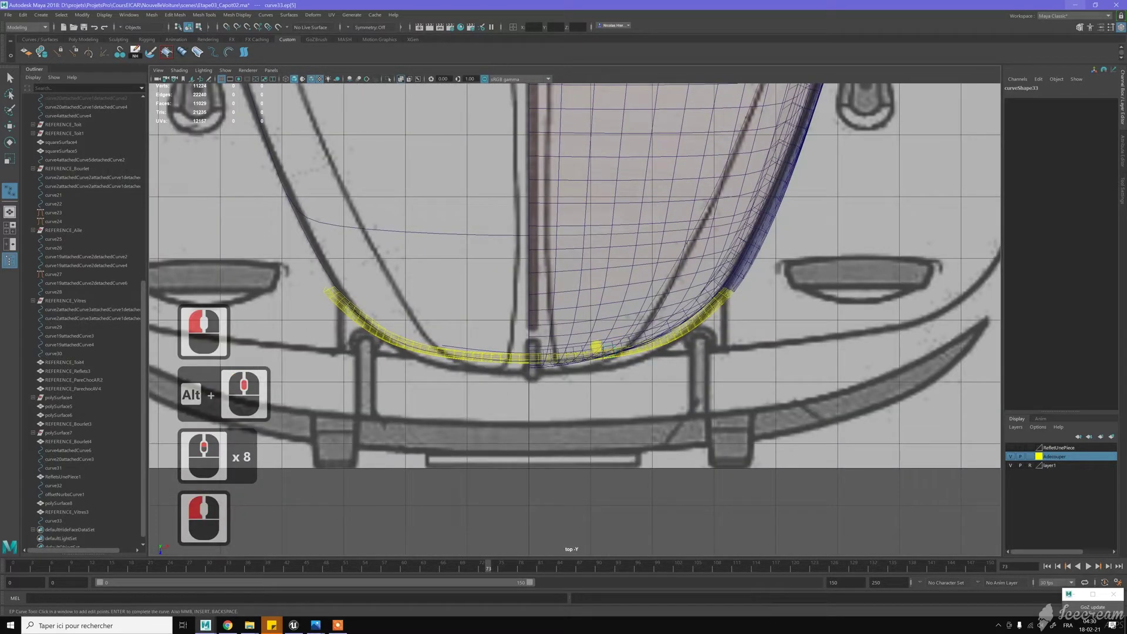
pyautogui.click(563, 361)
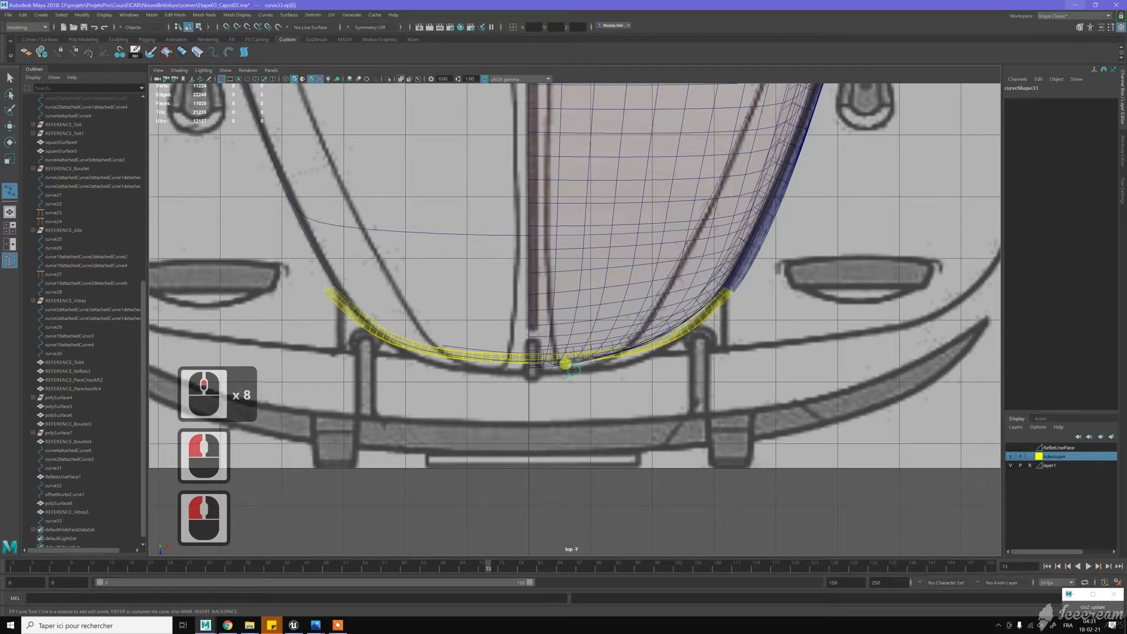
pyautogui.click(568, 359)
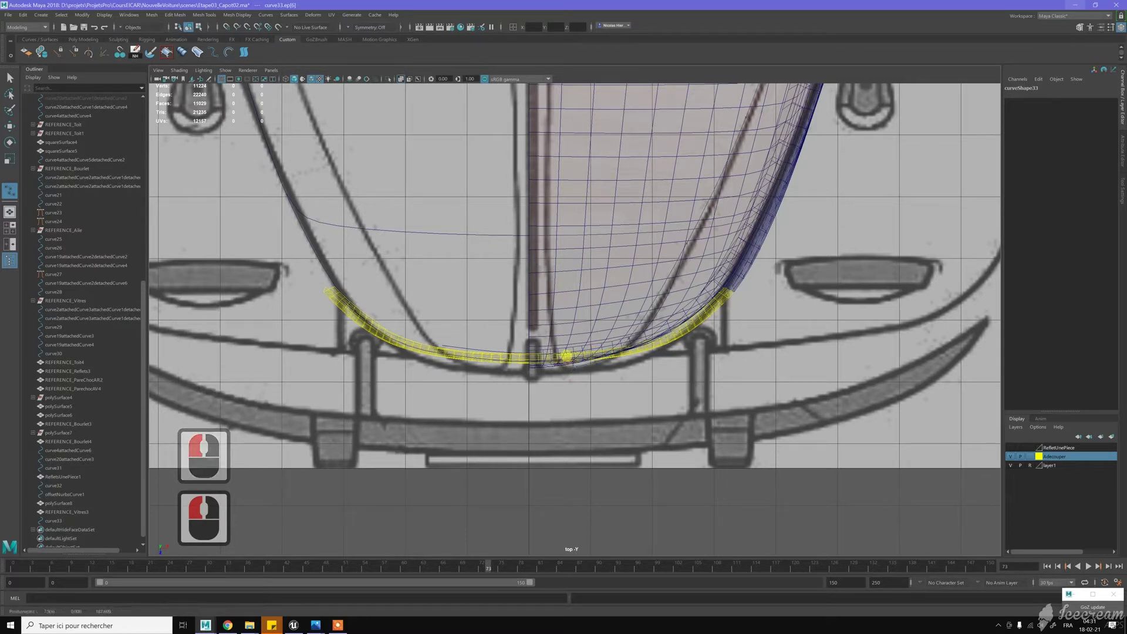
pyautogui.click(552, 268)
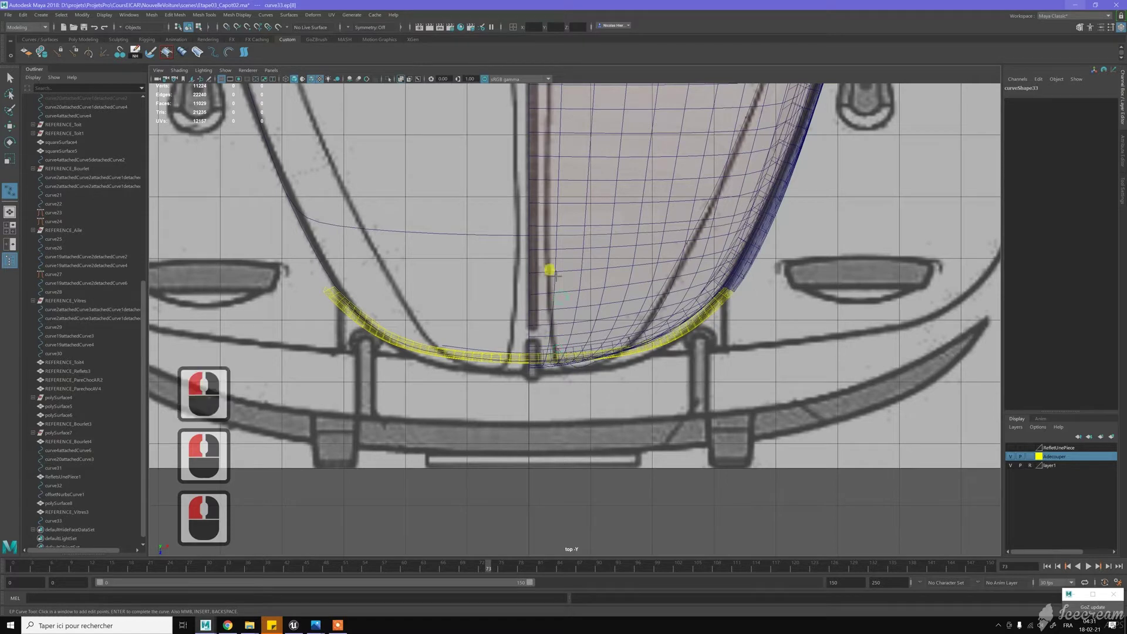
pyautogui.click(575, 319)
# Trace the hood panel's inner side past the VW logo and along its upper edge back toward the curve's start
pyautogui.scroll(-7, 569, 199)
pyautogui.keyDown('alt'); pyautogui.moveTo(569, 199); pyautogui.dragTo(547, 417, button='middle'); pyautogui.keyUp('alt')
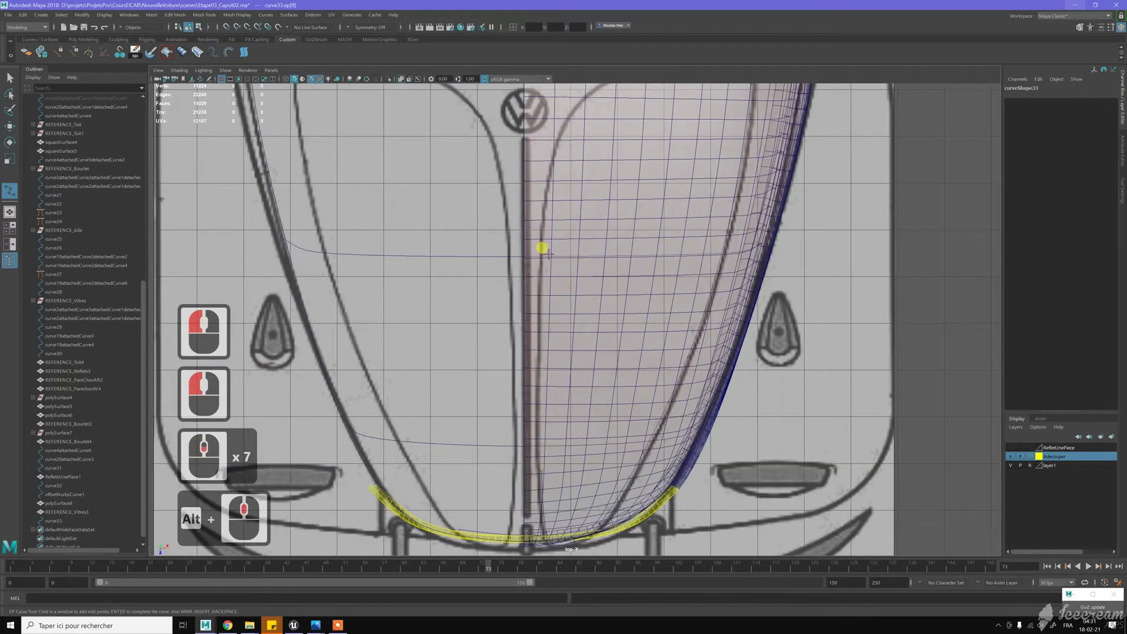
pyautogui.click(552, 172)
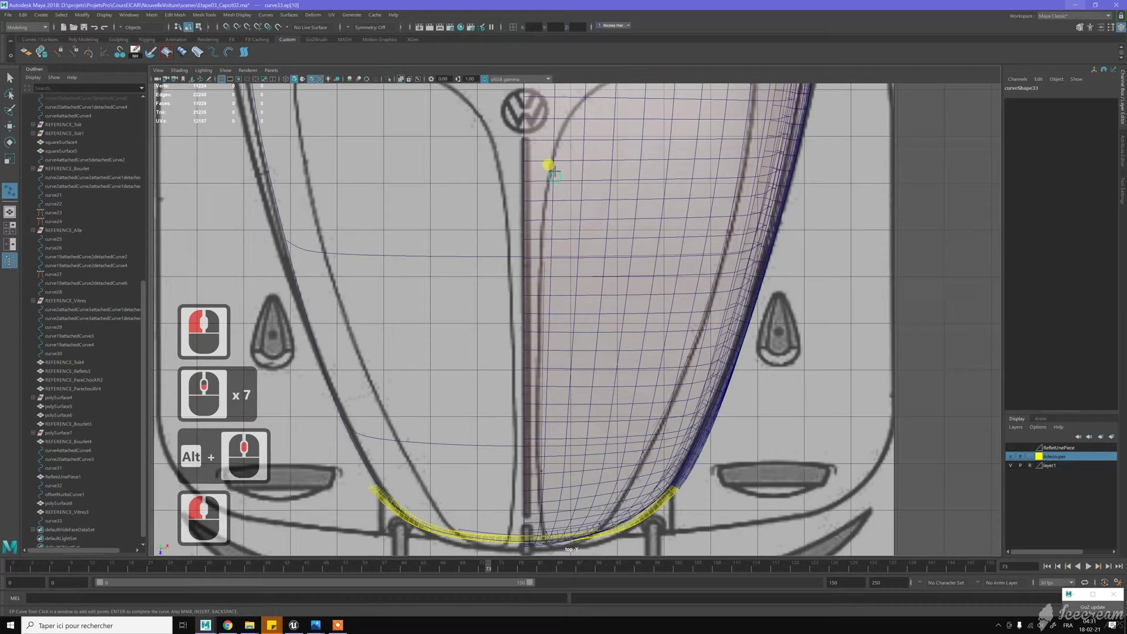
pyautogui.click(581, 134)
pyautogui.keyDown('alt'); pyautogui.moveTo(593, 152); pyautogui.dragTo(582, 187, button='middle'); pyautogui.keyUp('alt')
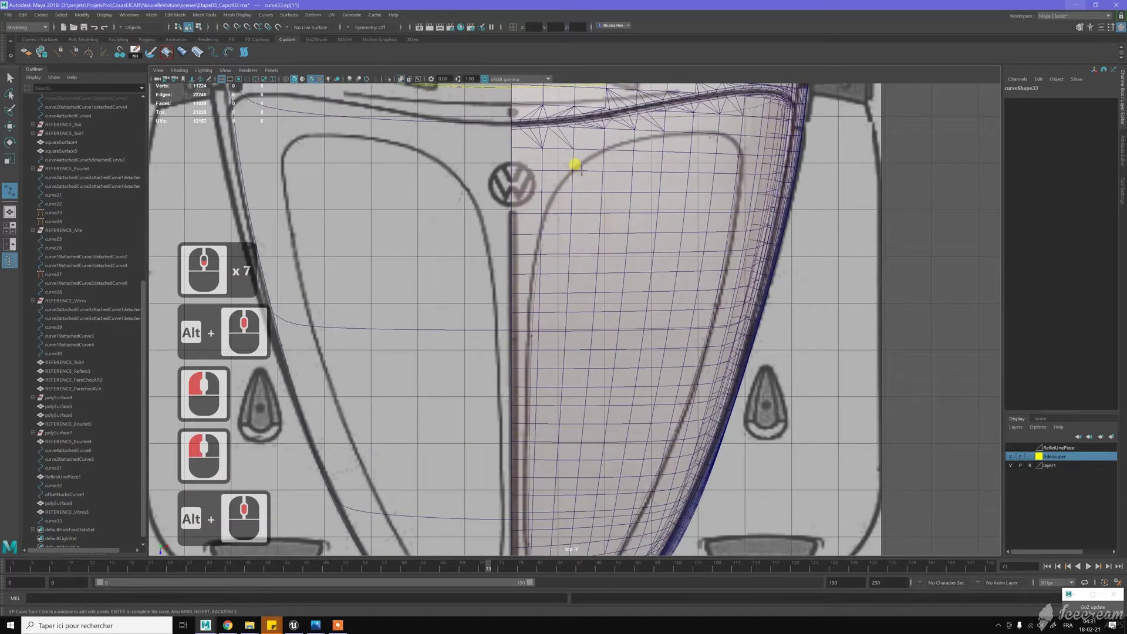
pyautogui.click(640, 140)
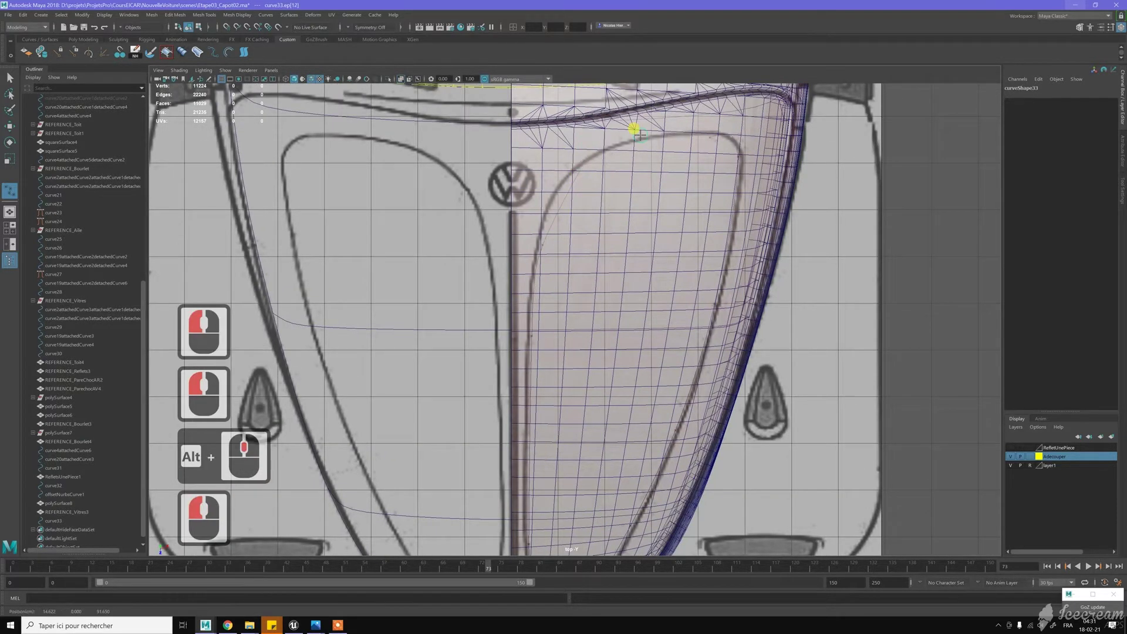
pyautogui.click(675, 129)
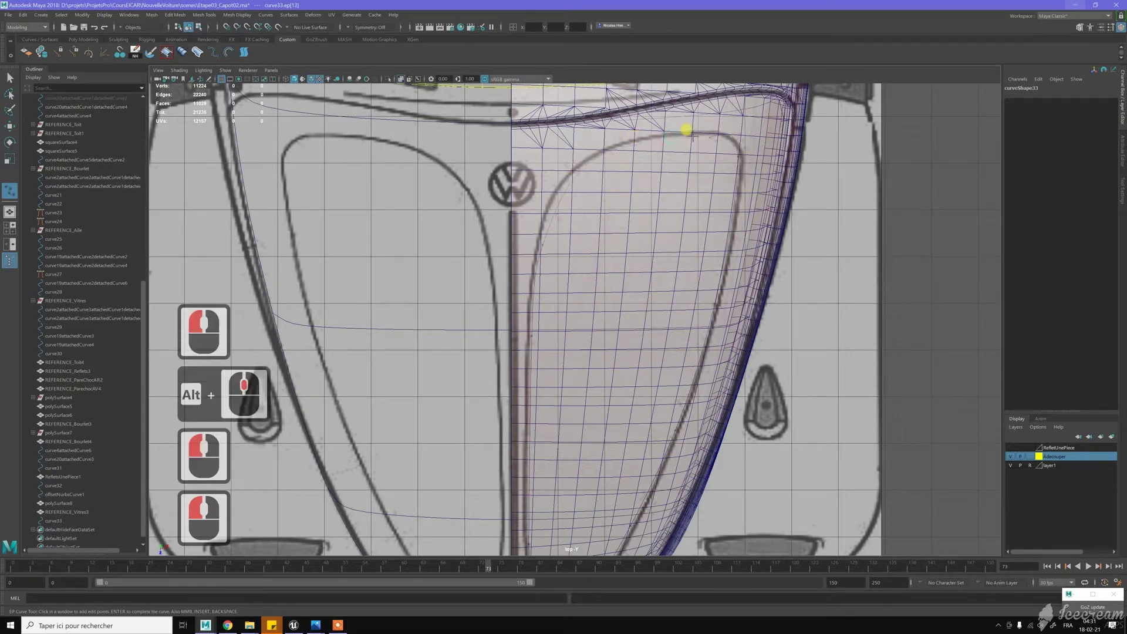
# Finish the EP curve and close it into a loop around the hood panel
pyautogui.keyDown('alt'); pyautogui.moveTo(698, 132); pyautogui.dragTo(636, 188, button='middle'); pyautogui.keyUp('alt')
pyautogui.scroll(4, 636, 189)
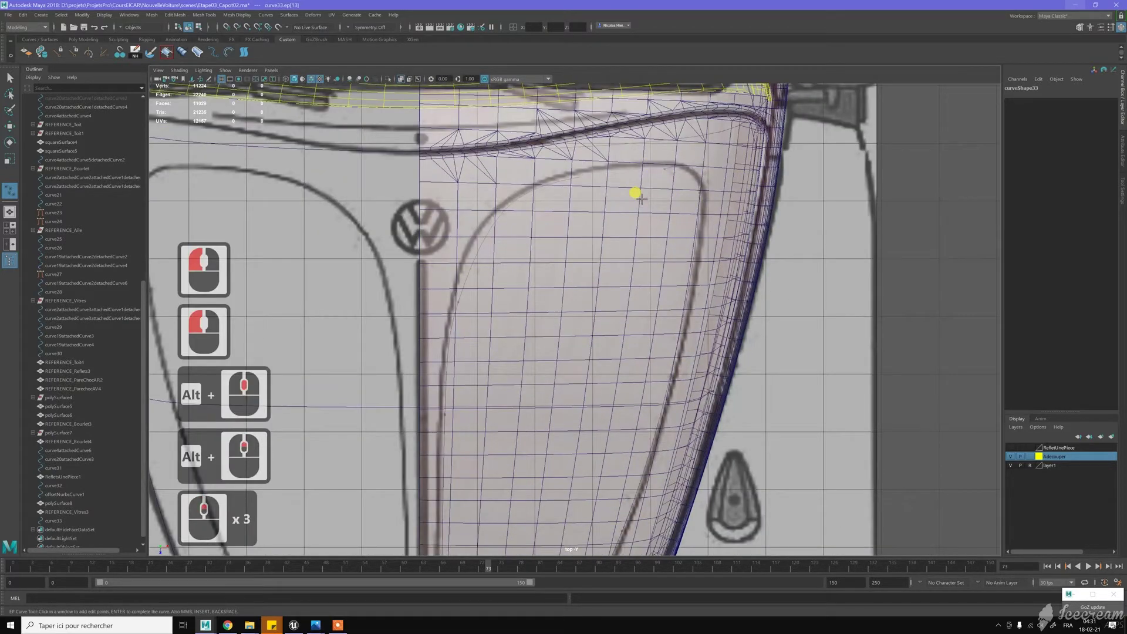
pyautogui.keyDown('shift'); pyautogui.rightClick(658, 170); pyautogui.keyUp('shift')
pyautogui.rightClick(658, 171)
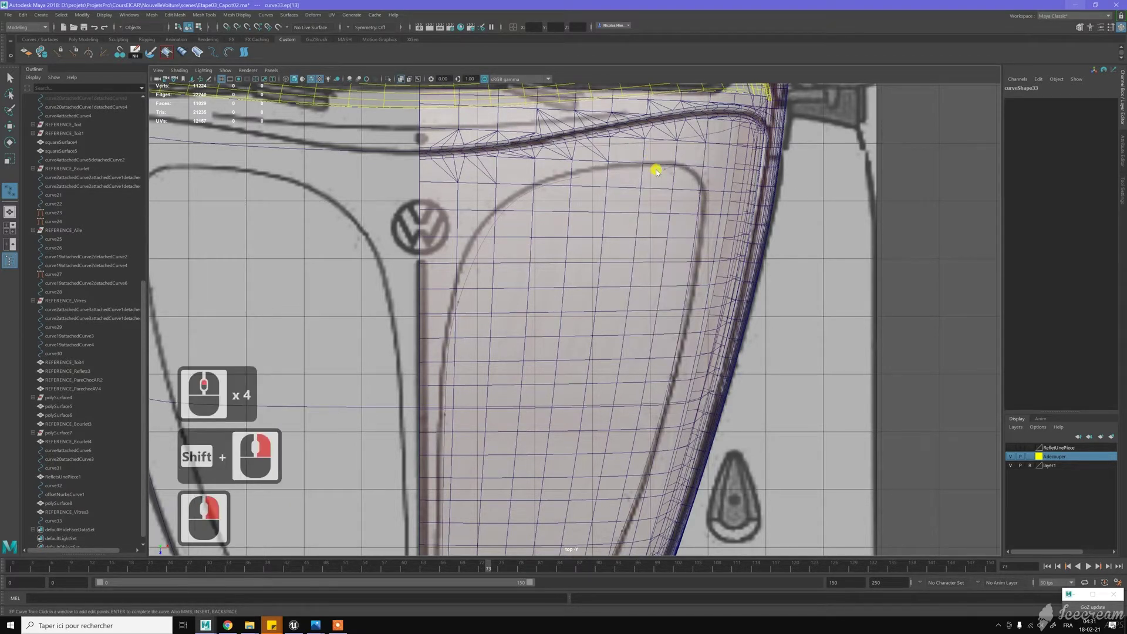
pyautogui.keyDown('shift'); pyautogui.rightClick(649, 161); pyautogui.keyUp('shift')
pyautogui.press('w')
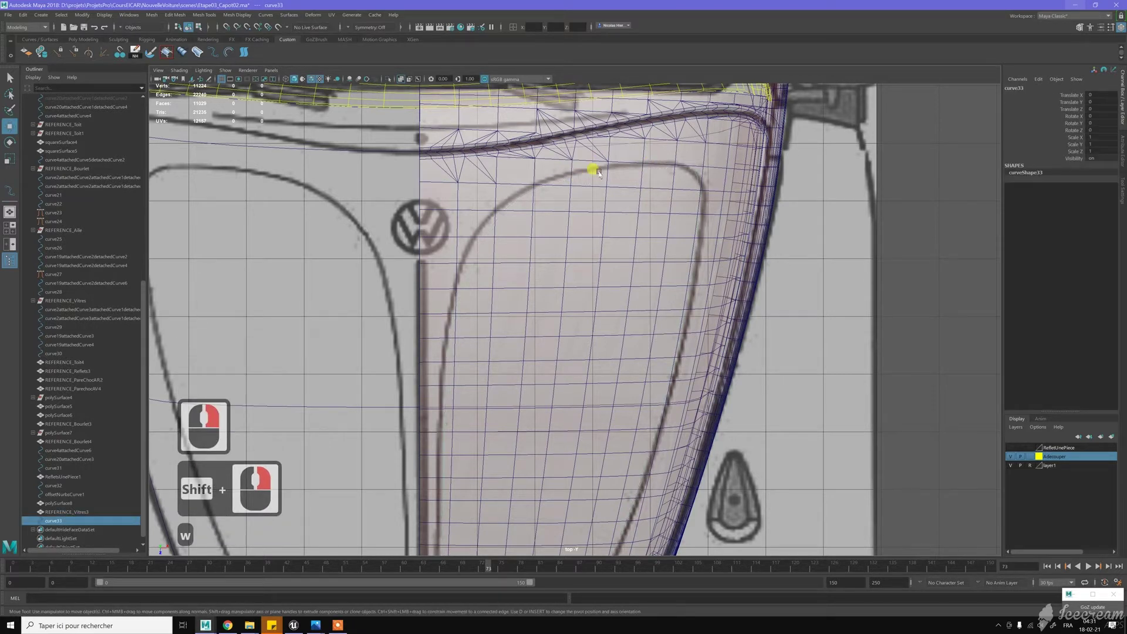
pyautogui.keyDown('shift'); pyautogui.rightClick(601, 173); pyautogui.keyUp('shift')
pyautogui.keyDown('shift'); pyautogui.moveTo(601, 174); pyautogui.dragTo(640, 158, button='right'); pyautogui.keyUp('shift')
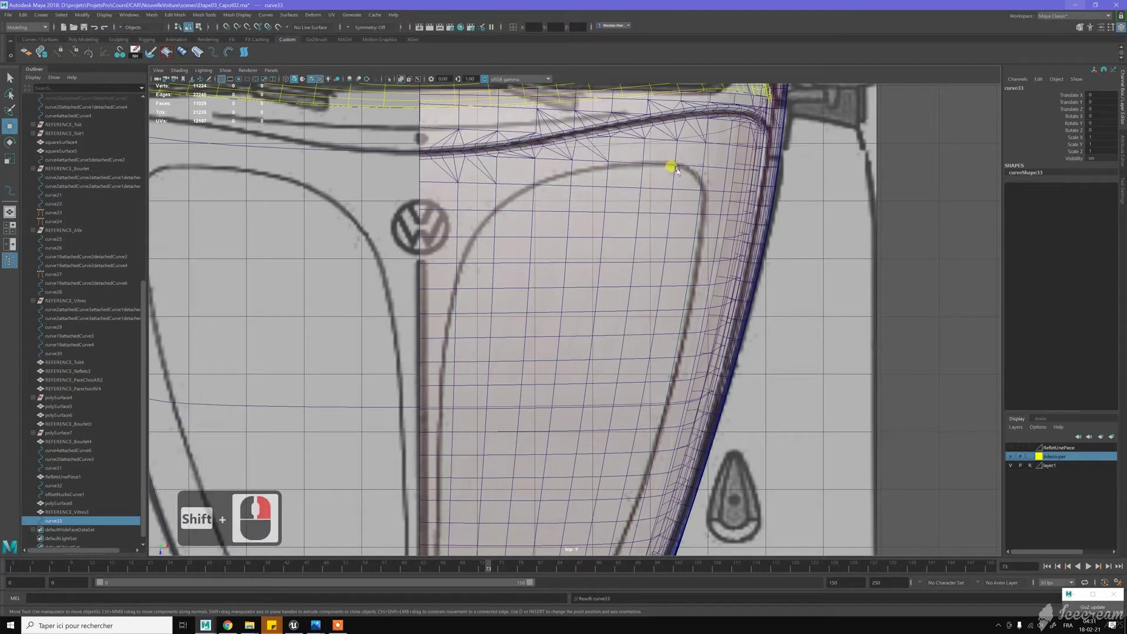
# Select the hood panel curve and raise it above the hood in the side view, to about 111 units in Y
pyautogui.scroll(4, 675, 170)
pyautogui.keyDown('alt'); pyautogui.moveTo(675, 176); pyautogui.dragTo(628, 234, button='middle'); pyautogui.keyUp('alt')
pyautogui.scroll(7, 632, 235)
pyautogui.press('w')
pyautogui.moveTo(655, 193)
pyautogui.mouseDown(button='right')
pyautogui.moveTo(634, 195)
pyautogui.moveTo(677, 175)
pyautogui.moveTo(651, 178)
pyautogui.mouseUp(button='right')
pyautogui.click(626, 183)
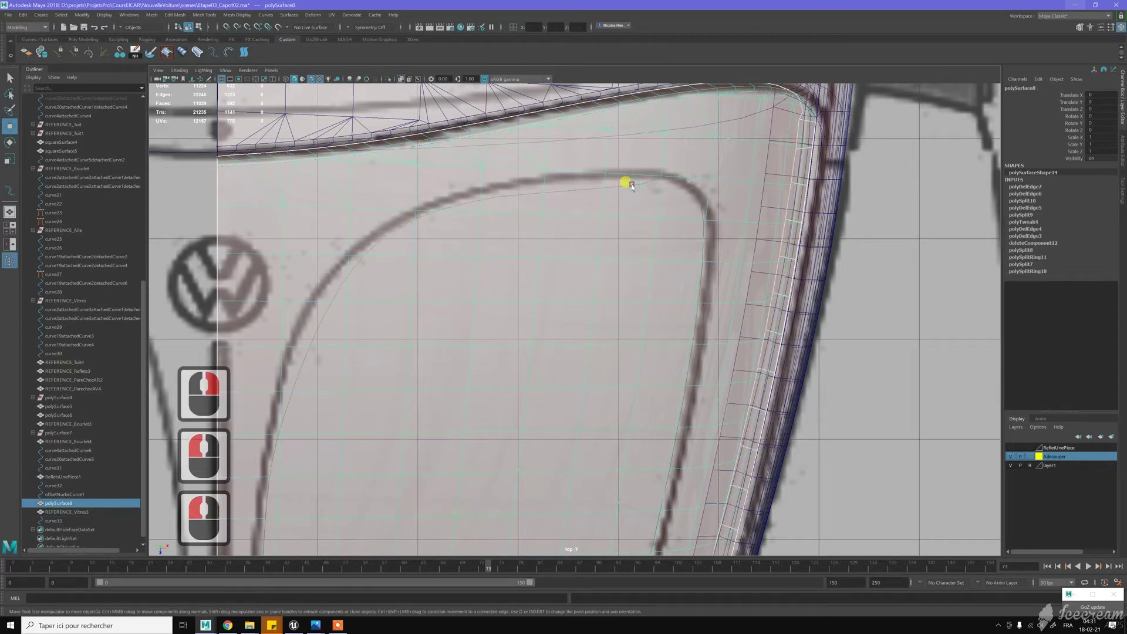
pyautogui.keyDown('shift'); pyautogui.click(621, 177); pyautogui.keyUp('shift')
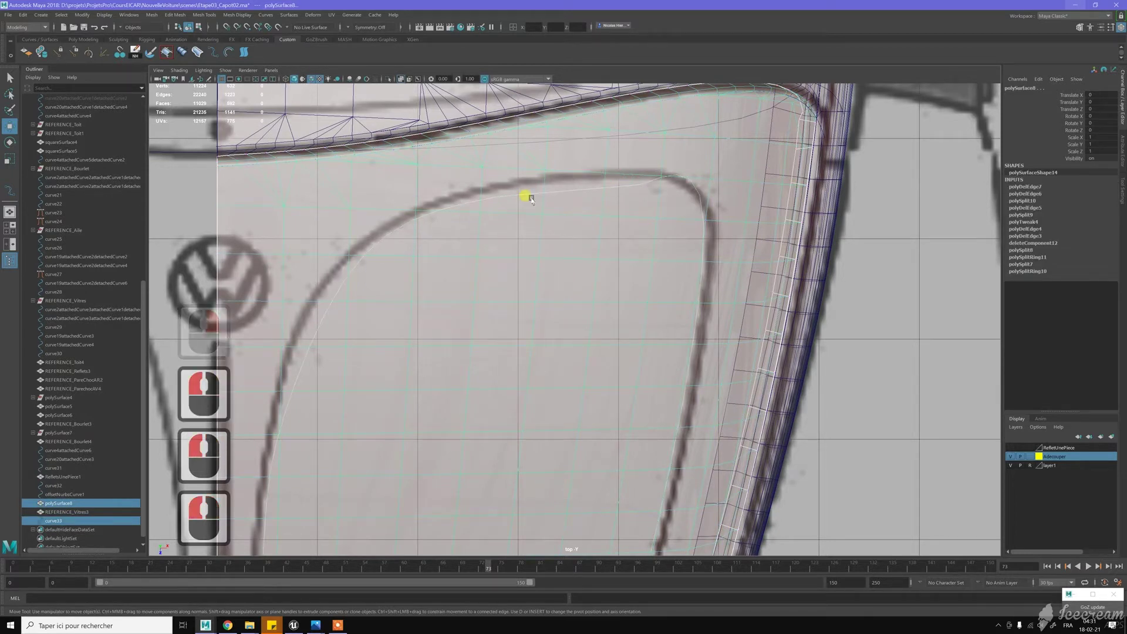
pyautogui.keyDown('shift'); pyautogui.click(528, 170); pyautogui.keyUp('shift')
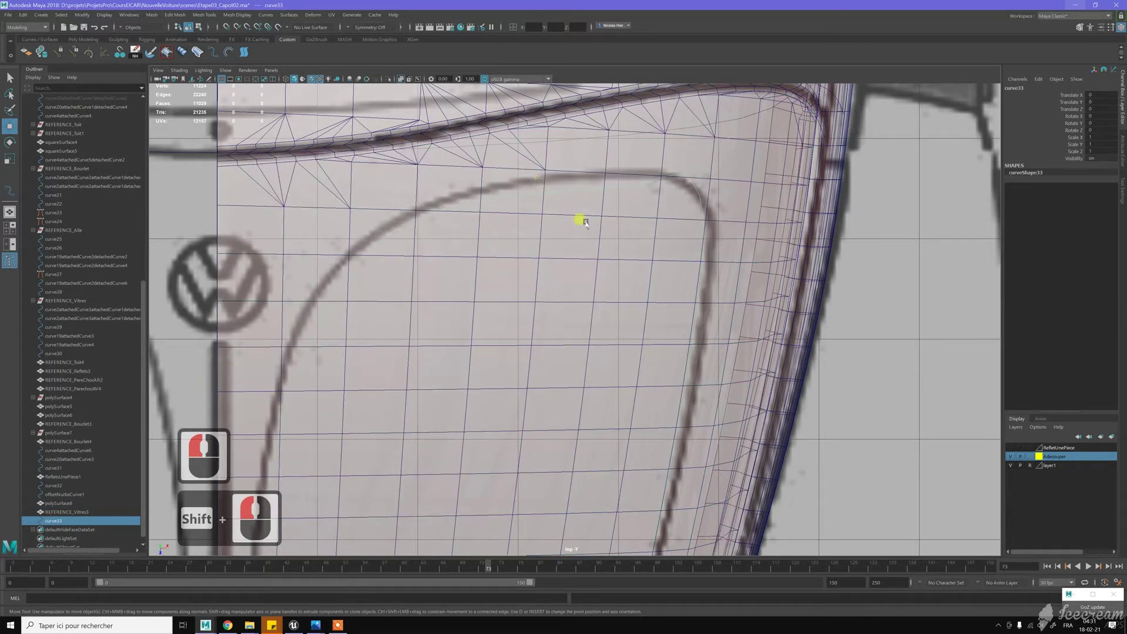
pyautogui.press('space')
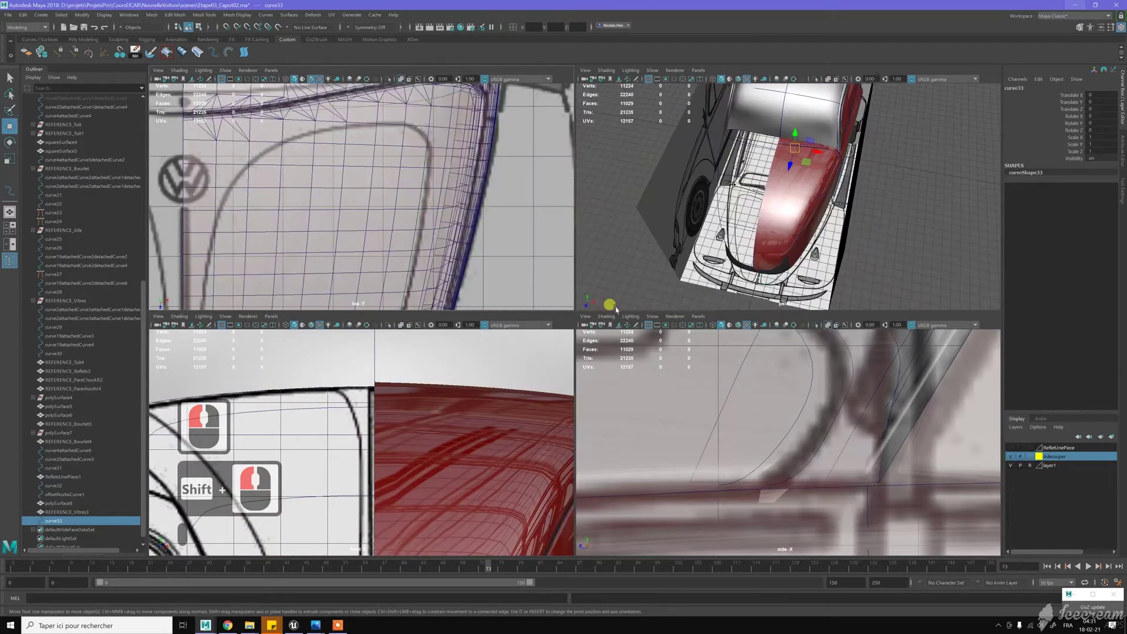
pyautogui.scroll(-20, 694, 408)
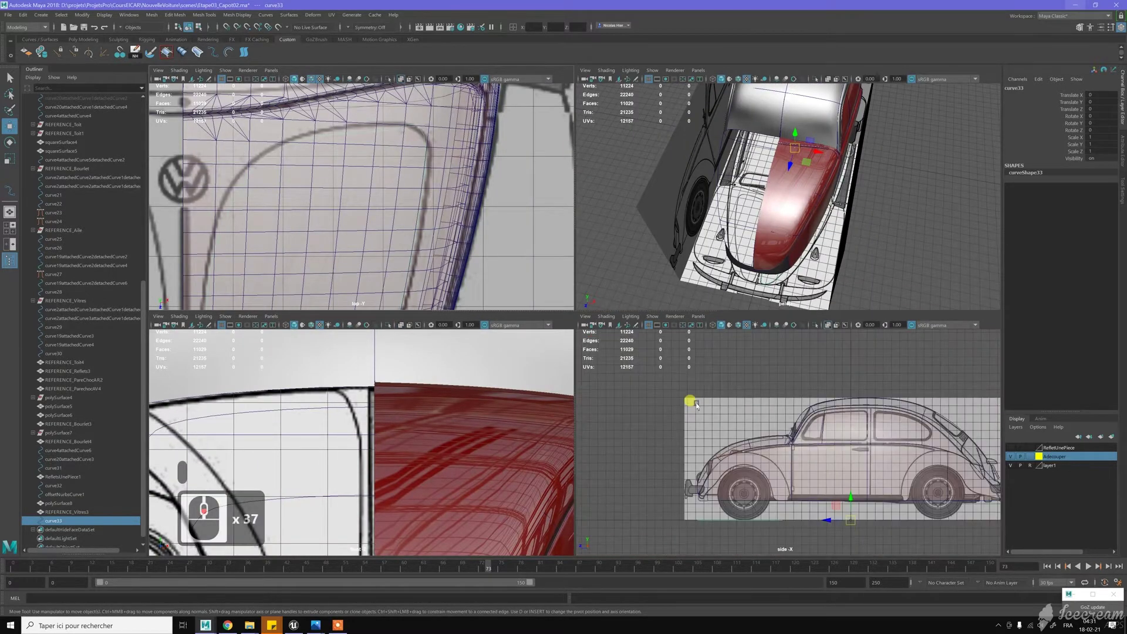
pyautogui.moveTo(850, 497); pyautogui.dragTo(866, 413)
pyautogui.click(364, 151)
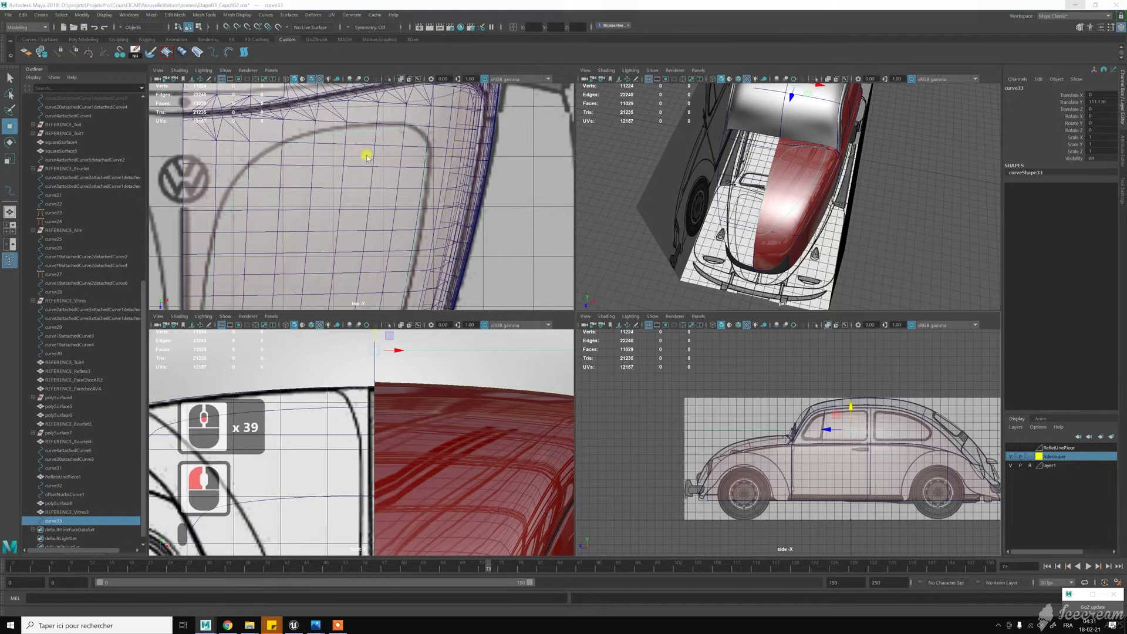
# In the top view, show the curve's control vertices and pull the upper outer corner vertex down toward the blueprint line
pyautogui.press('space')
pyautogui.scroll(3, 413, 141)
pyautogui.keyDown('alt'); pyautogui.moveTo(640, 185); pyautogui.dragTo(560, 256, button='middle'); pyautogui.keyUp('alt')
pyautogui.keyDown('alt'); pyautogui.scroll(2, 567, 231); pyautogui.keyUp('alt')
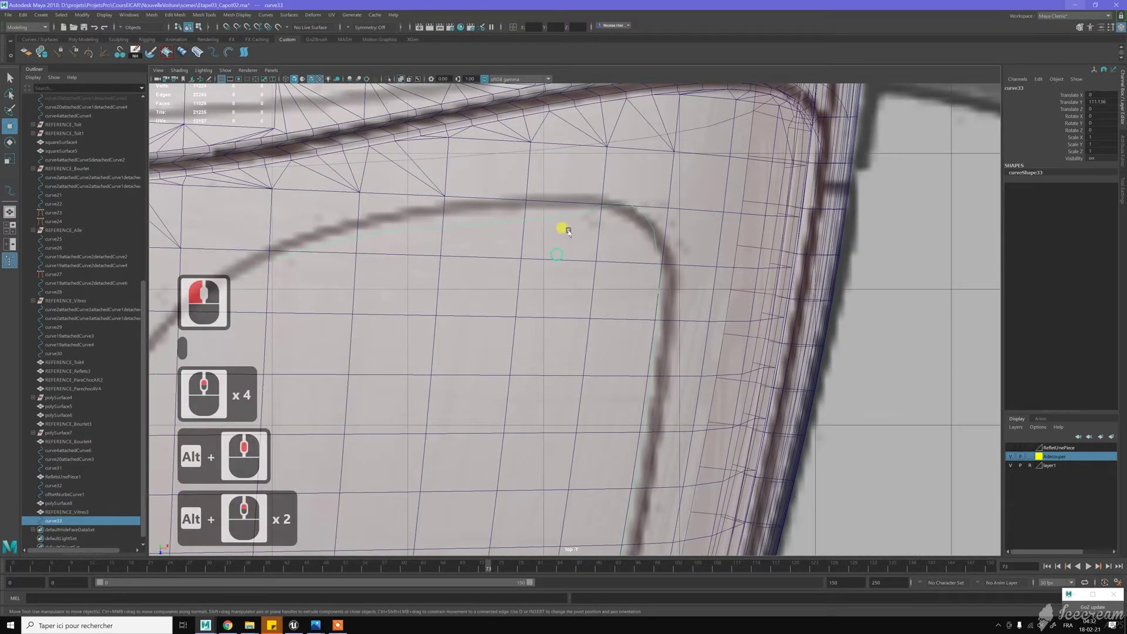
pyautogui.keyDown('alt'); pyautogui.scroll(1, 568, 231); pyautogui.keyUp('alt')
pyautogui.scroll(3, 579, 200)
pyautogui.moveTo(578, 200); pyautogui.dragTo(568, 204, button='right')
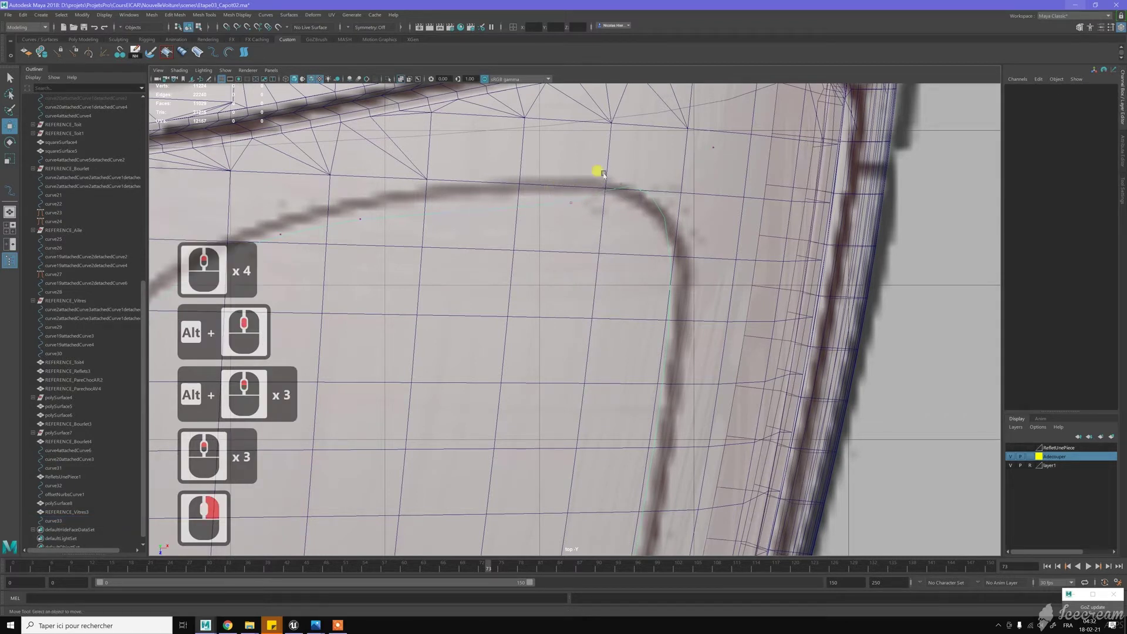
pyautogui.click(726, 157)
pyautogui.moveTo(710, 168); pyautogui.dragTo(706, 253)
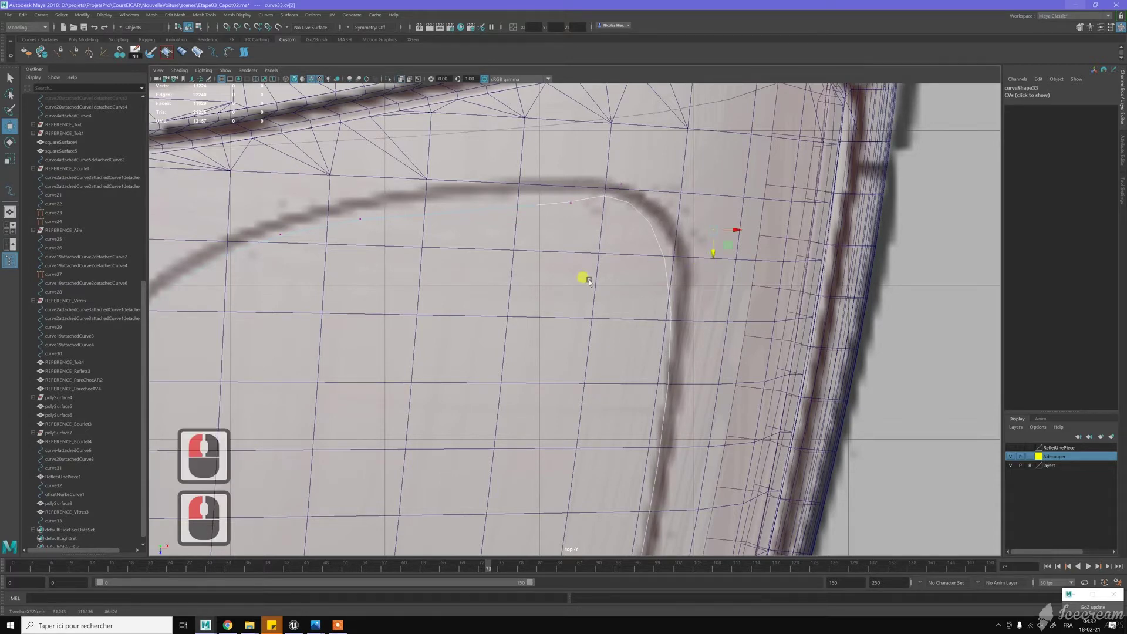
# Reposition the control vertices around the curve's upper outer corner to smooth its rounding along the blueprint outline
pyautogui.scroll(-10, 596, 209)
pyautogui.keyDown('alt'); pyautogui.moveTo(597, 209); pyautogui.dragTo(578, 266, button='middle'); pyautogui.keyUp('alt')
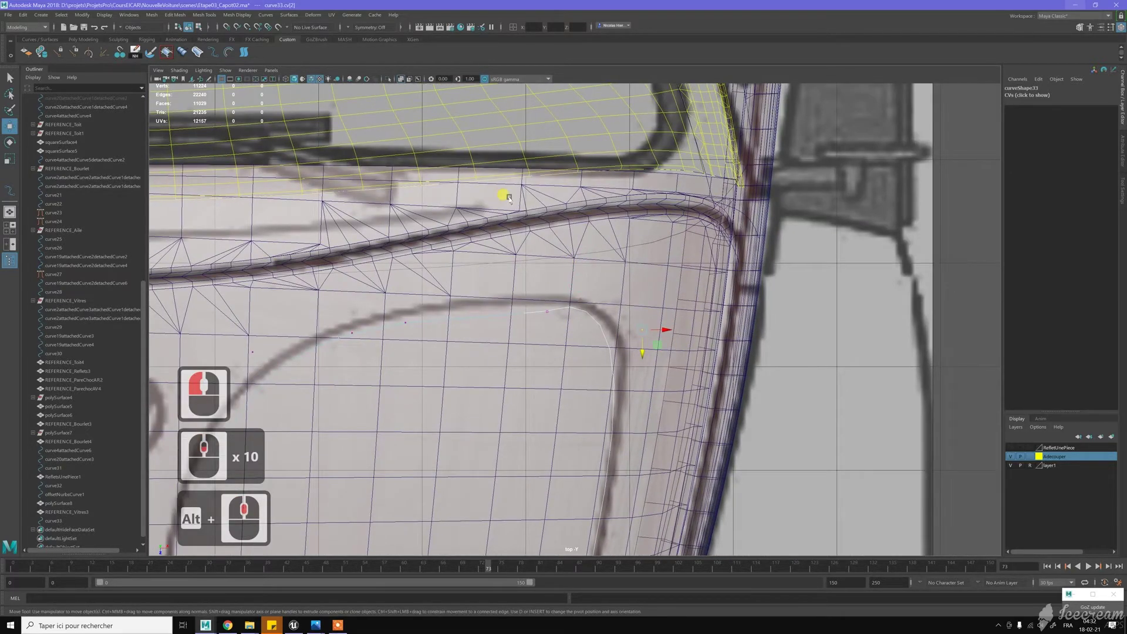
pyautogui.moveTo(491, 194); pyautogui.dragTo(846, 457)
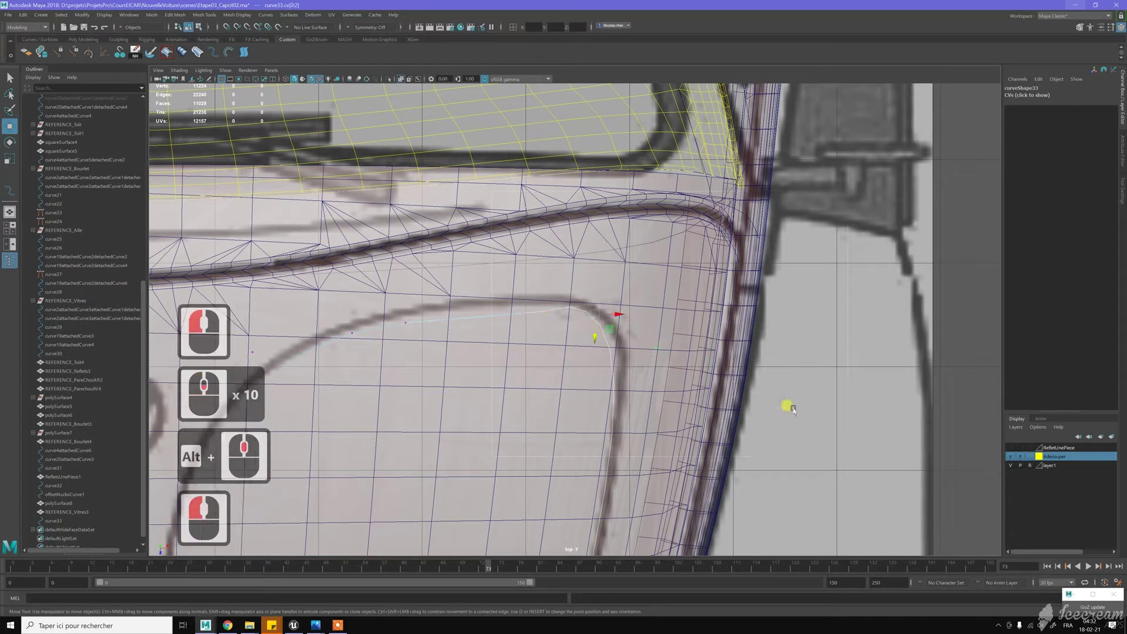
pyautogui.moveTo(603, 286); pyautogui.dragTo(577, 331)
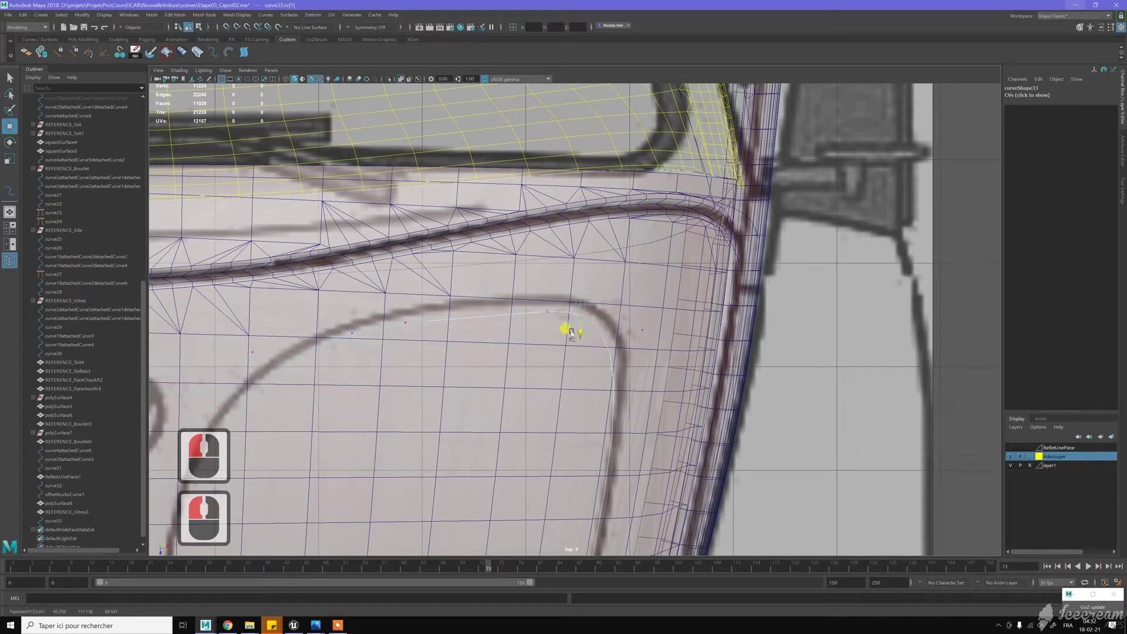
pyautogui.moveTo(603, 310); pyautogui.dragTo(608, 311)
pyautogui.click(640, 346)
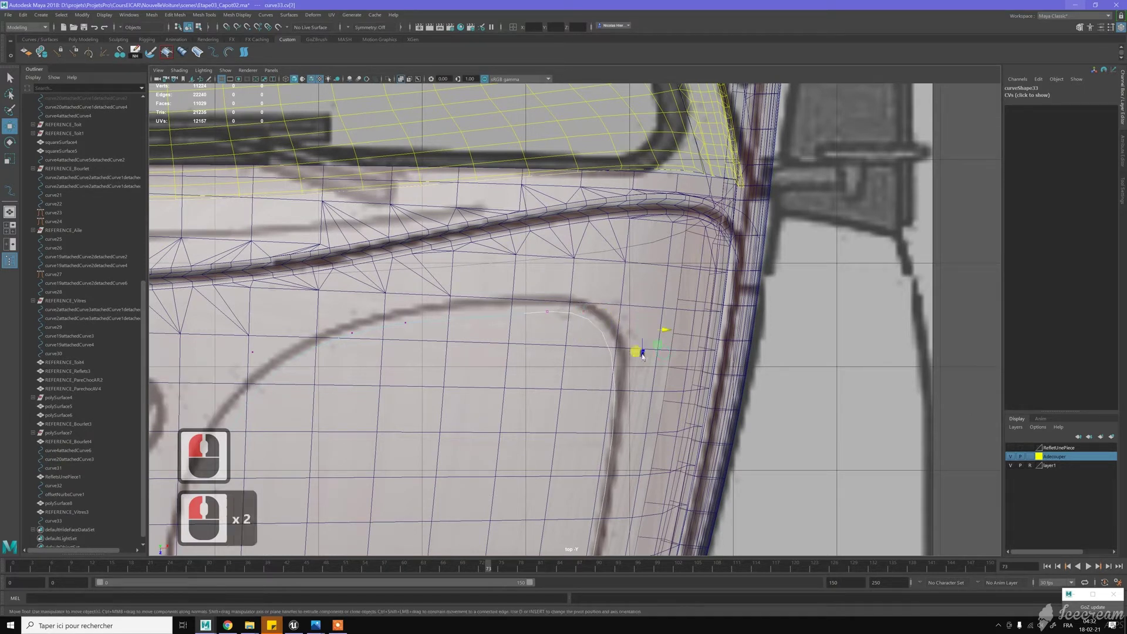
pyautogui.moveTo(658, 347); pyautogui.dragTo(657, 347)
# Select the hood mesh as a whole object and hide it, leaving the panel curve over the blueprint
pyautogui.scroll(-3, 558, 295)
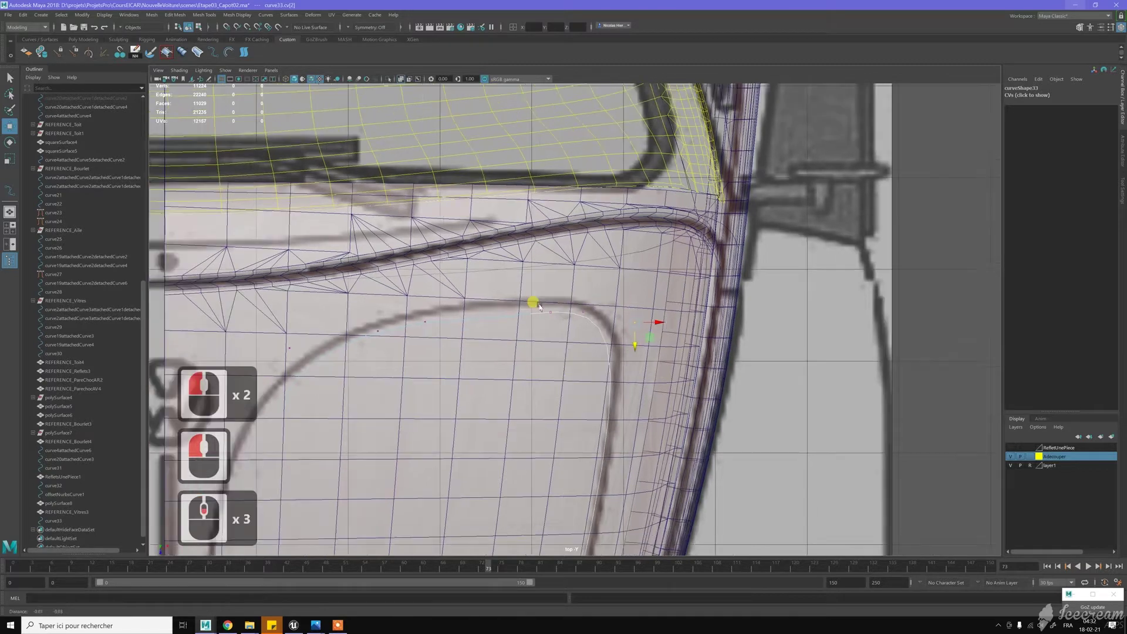
pyautogui.keyDown('alt'); pyautogui.moveTo(537, 304); pyautogui.dragTo(567, 270, button='middle'); pyautogui.keyUp('alt')
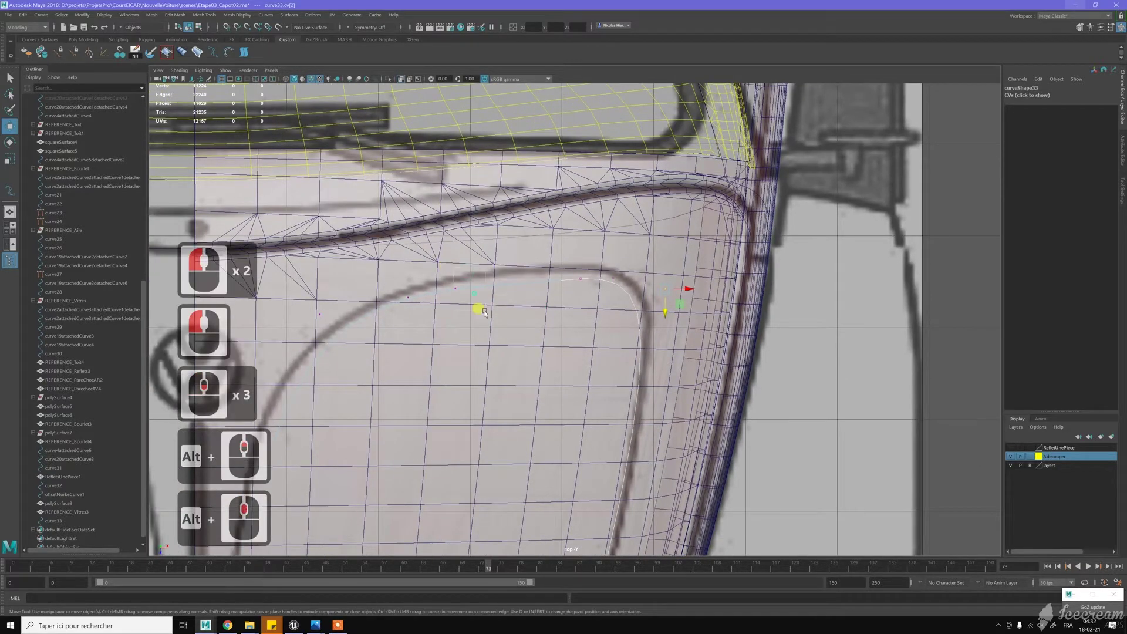
pyautogui.click(466, 278)
pyautogui.press('z')
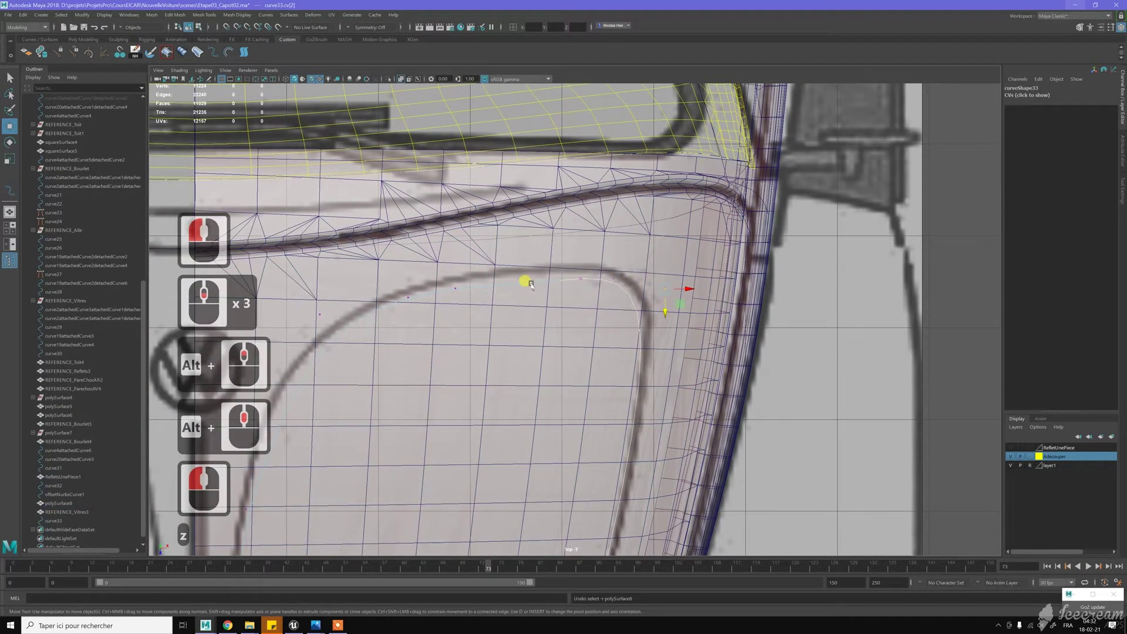
pyautogui.rightClick(531, 285)
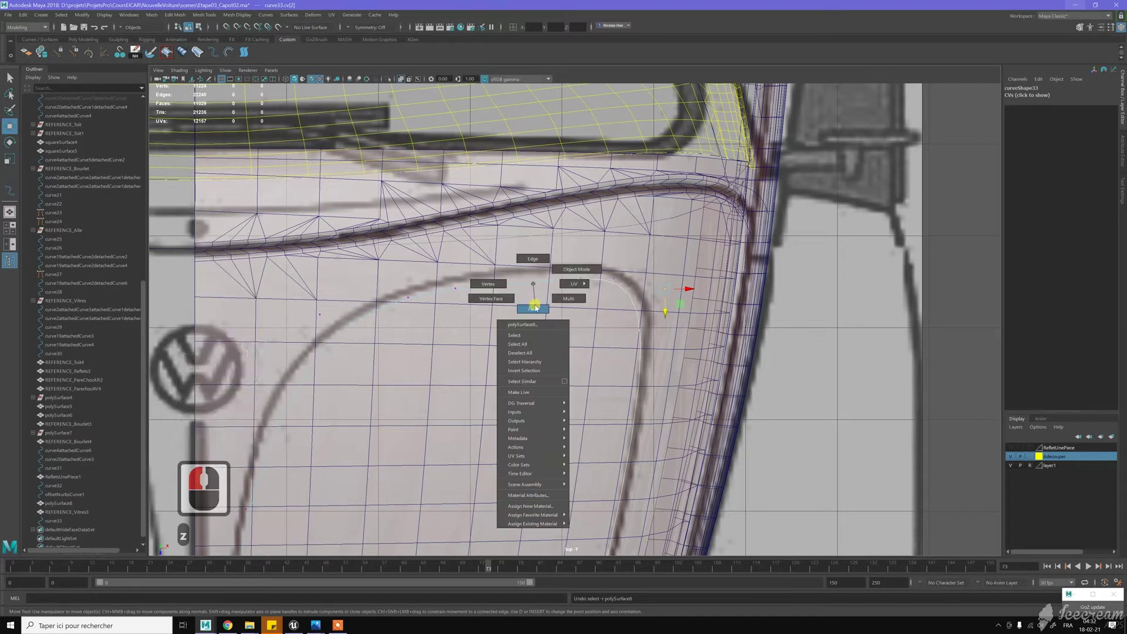
pyautogui.click(532, 309)
pyautogui.click(534, 283)
pyautogui.rightClick(536, 282)
pyautogui.click(561, 269)
pyautogui.click(590, 253)
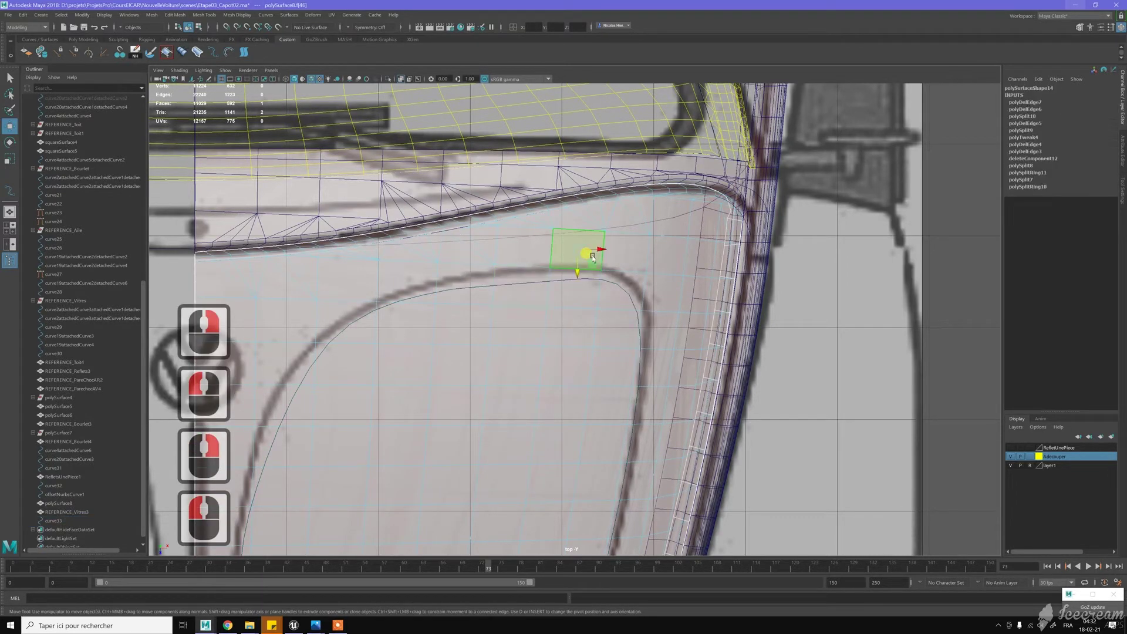
pyautogui.rightClick(593, 256)
pyautogui.click(629, 243)
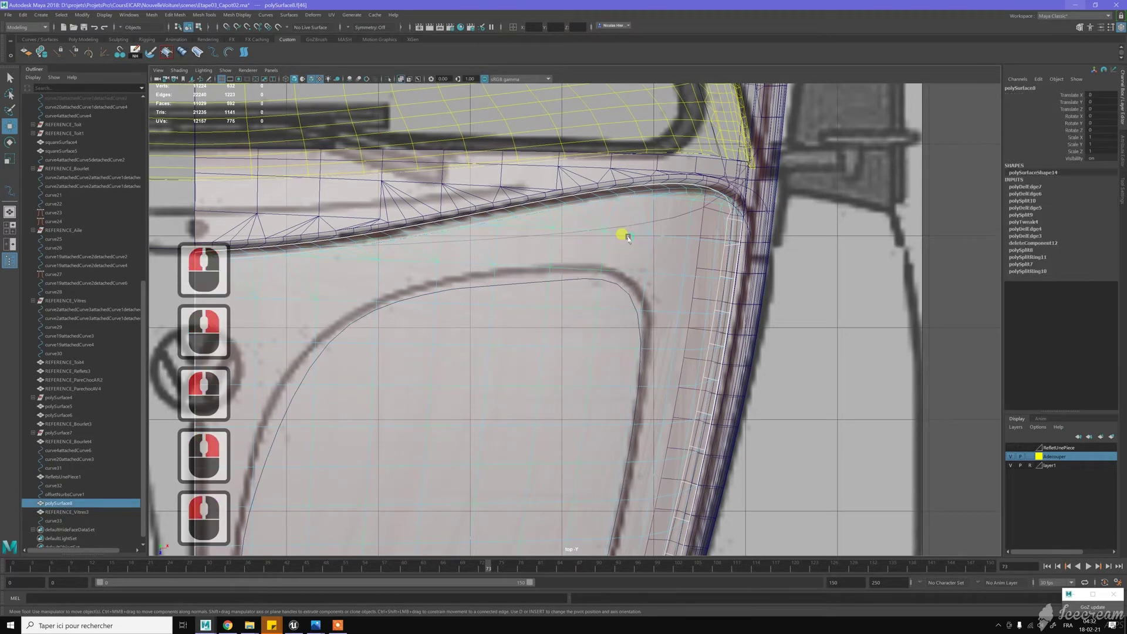
pyautogui.hotkey('ctrl', 'h')
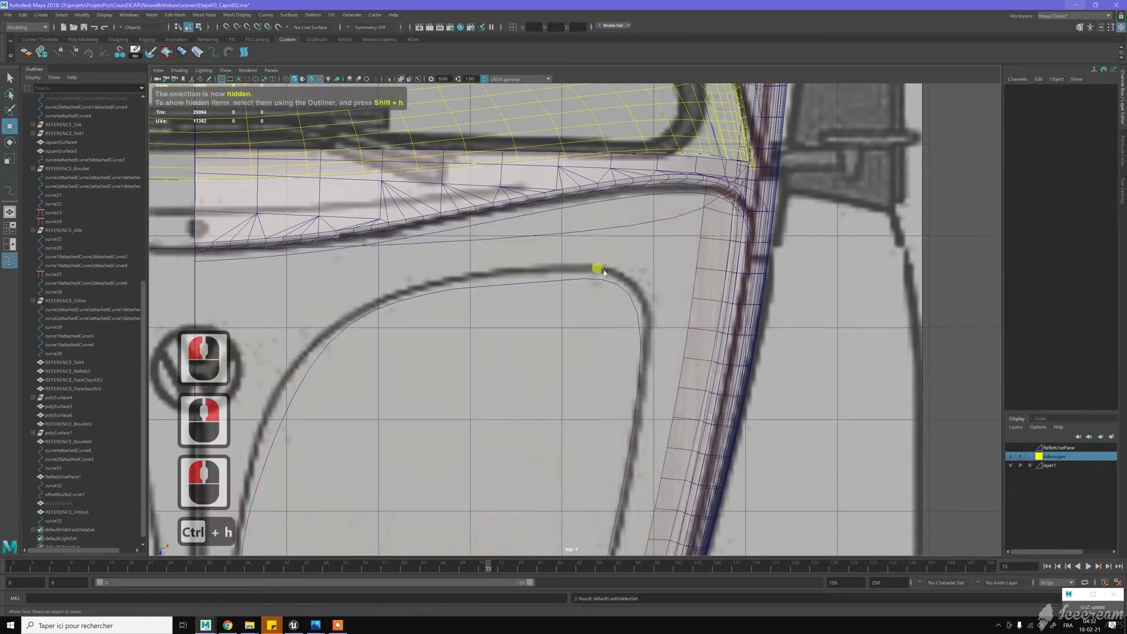
# Select the hood panel curve and display its edit points
pyautogui.click(583, 279)
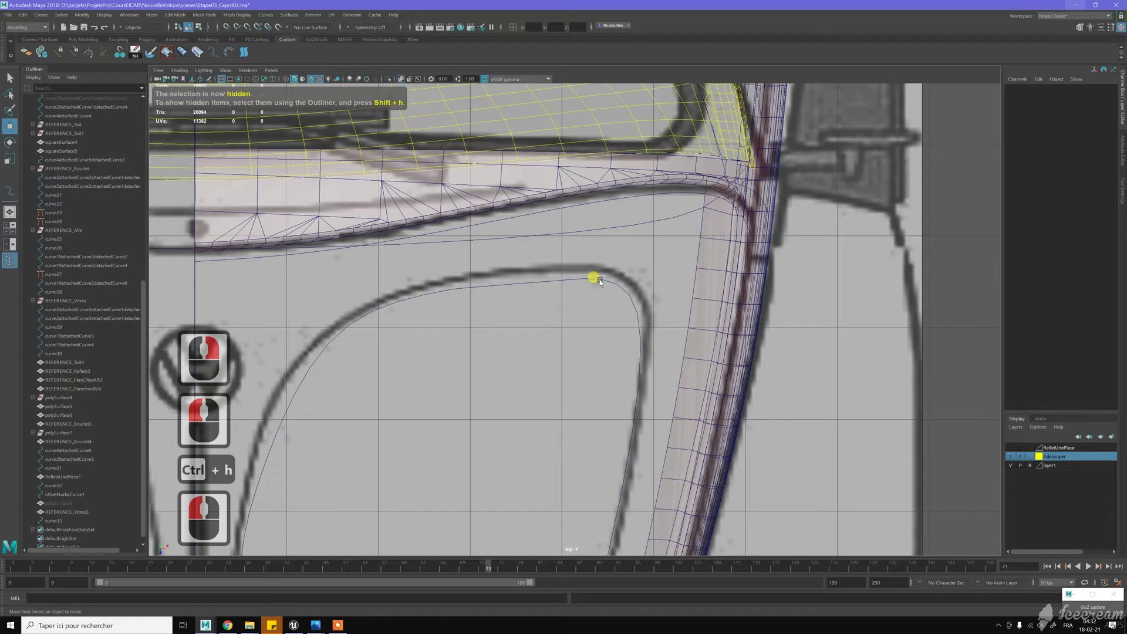
pyautogui.click(597, 280)
pyautogui.rightClick(601, 280)
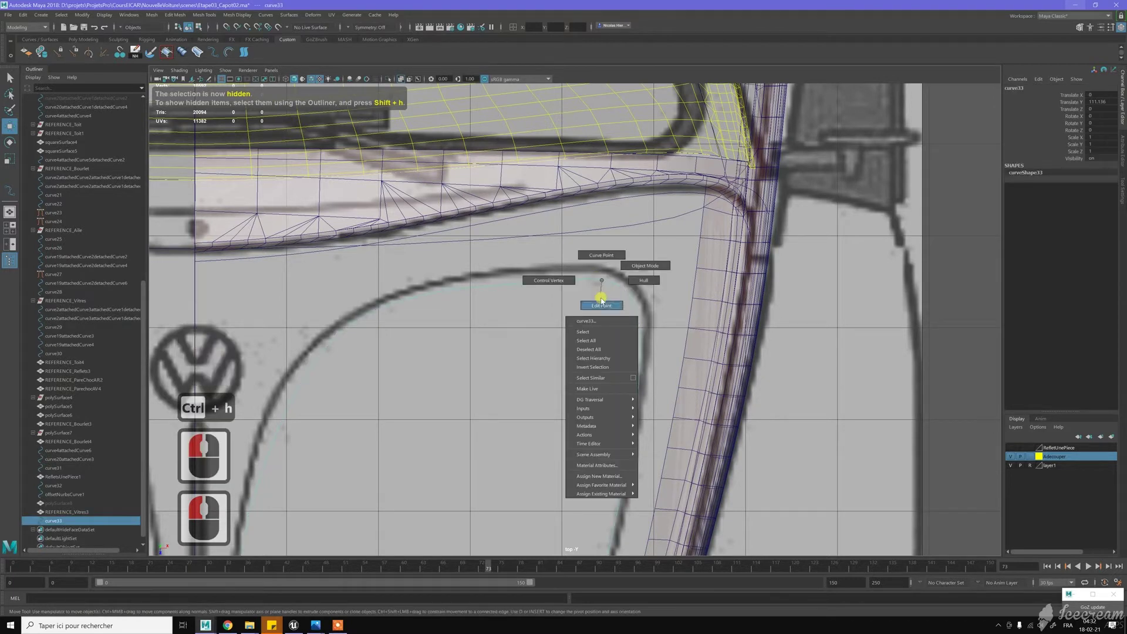
pyautogui.click(602, 303)
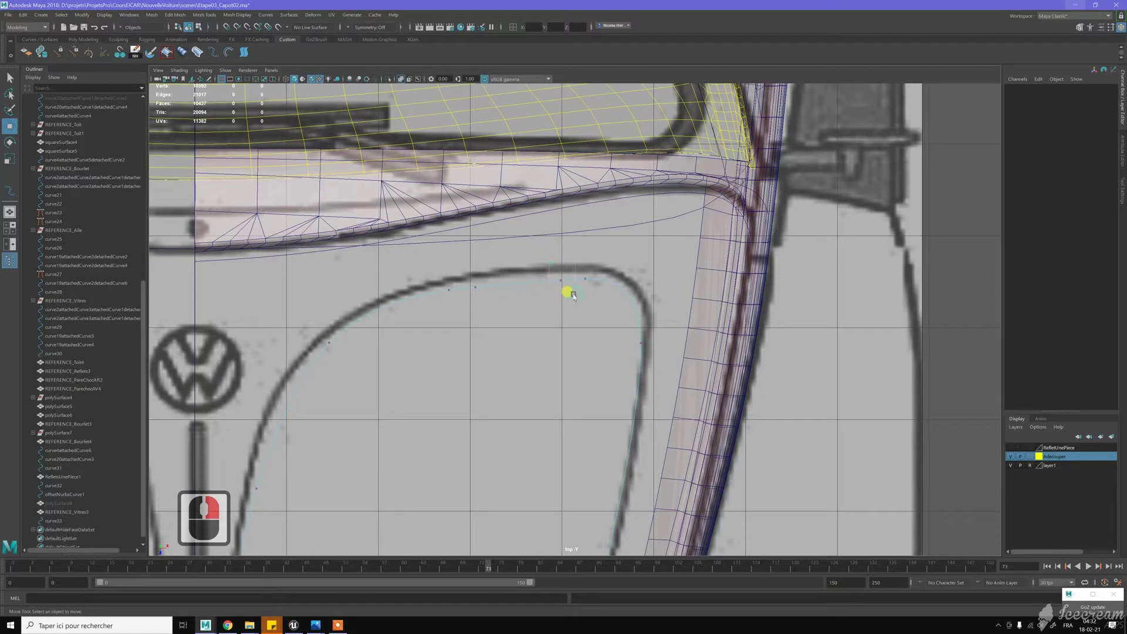
# Try deleting single edit points near the curve's upper outer corner, undoing each deletion
pyautogui.click(574, 295)
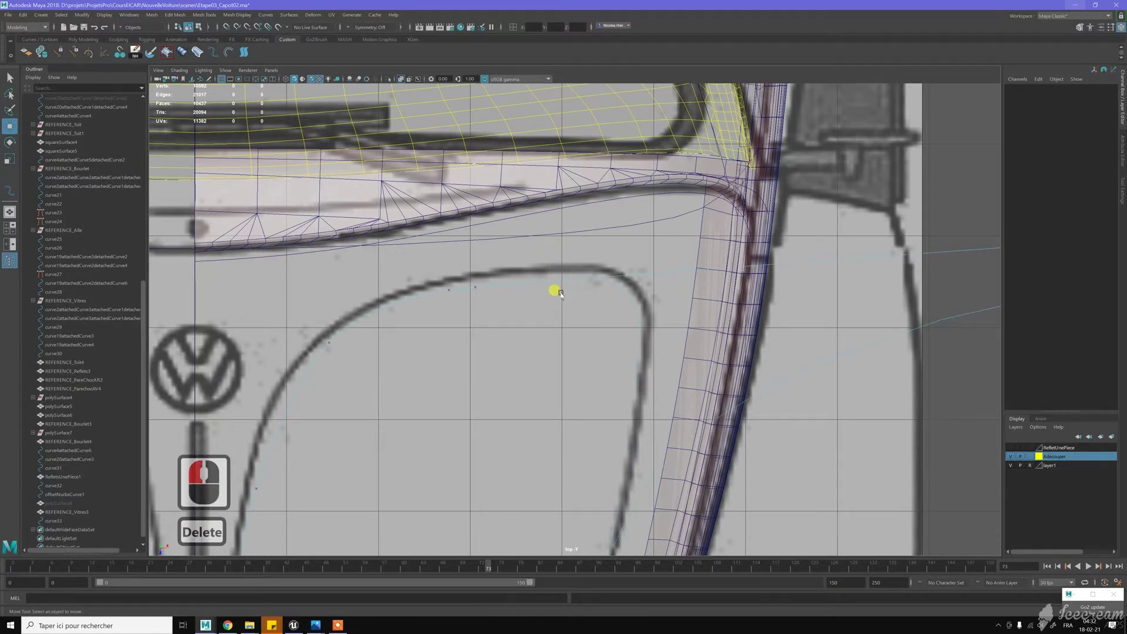
pyautogui.scroll(-5, 561, 293)
pyautogui.press('z')
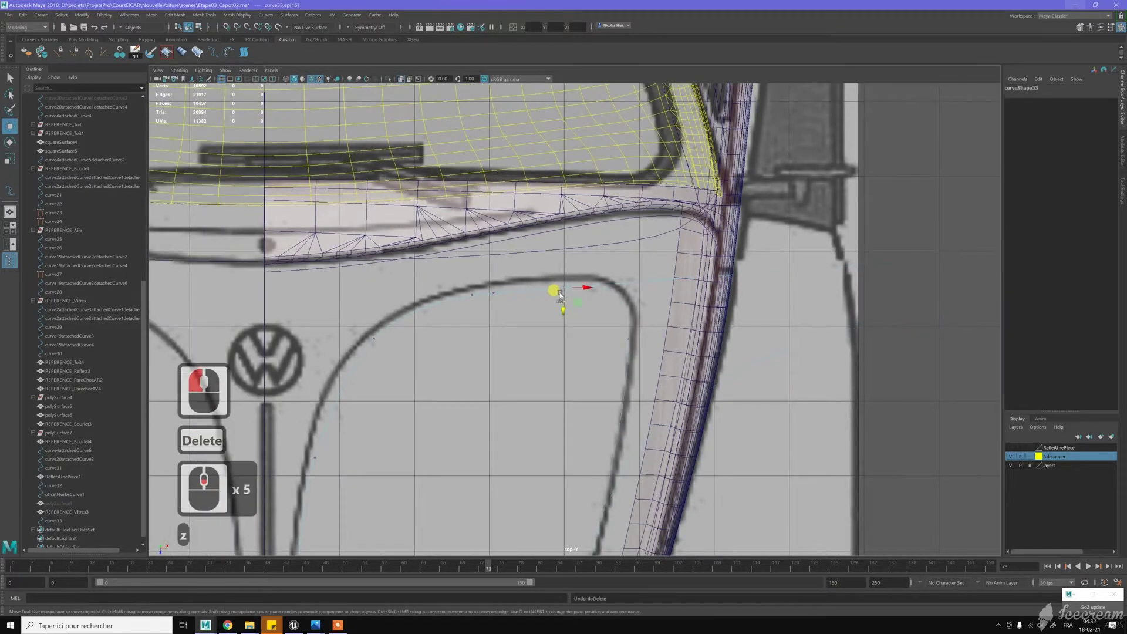
pyautogui.scroll(8, 581, 289)
pyautogui.click(605, 289)
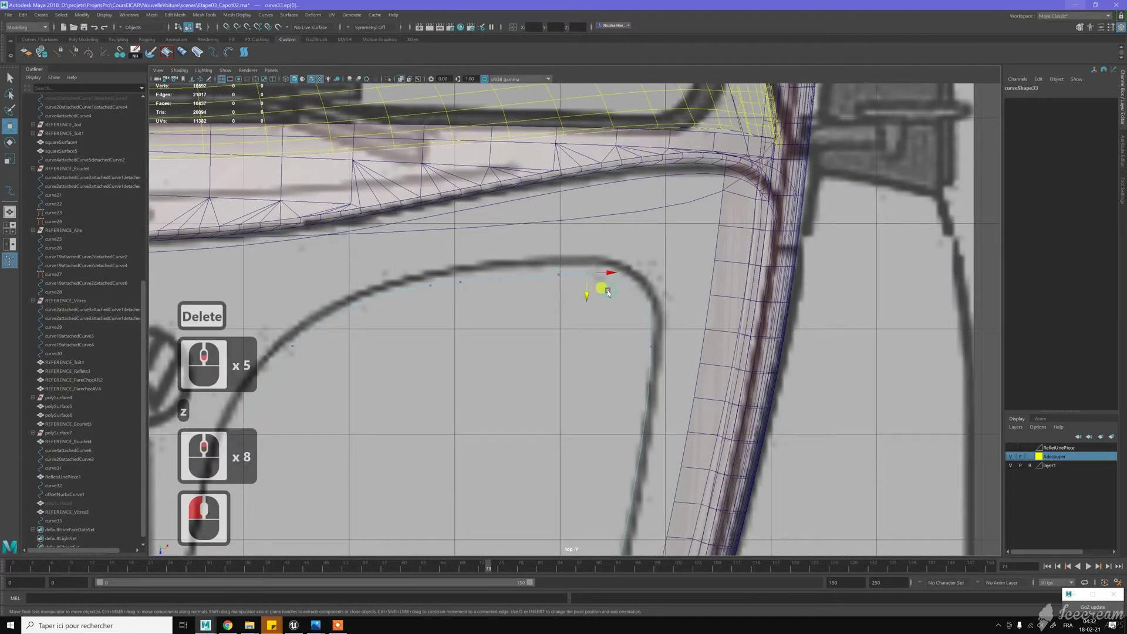
pyautogui.press('Delete')
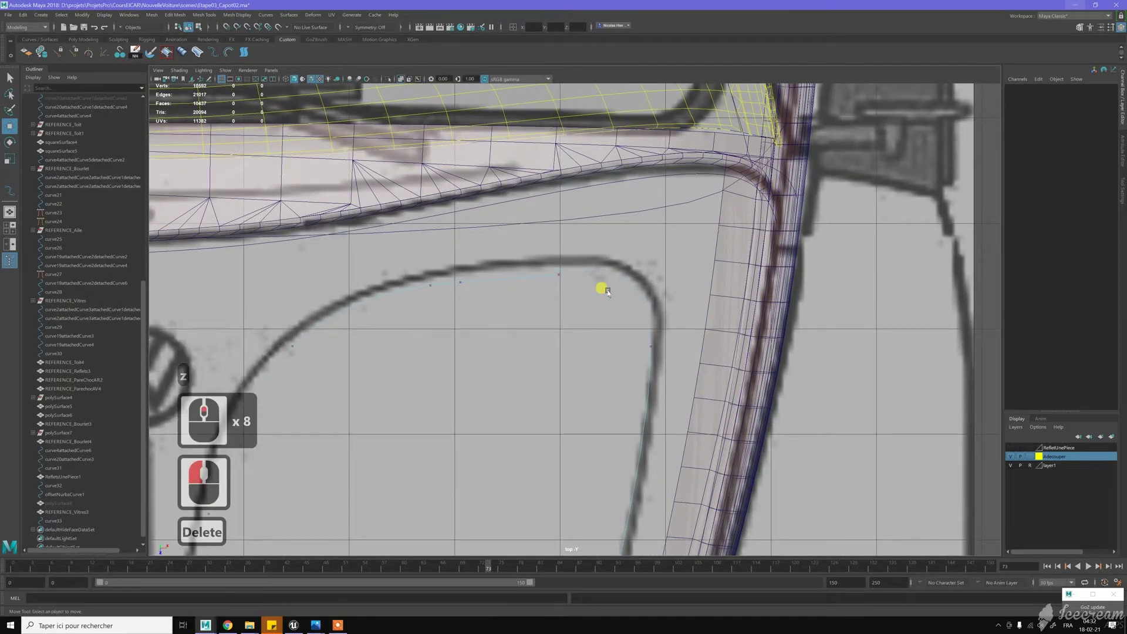
pyautogui.press('z')
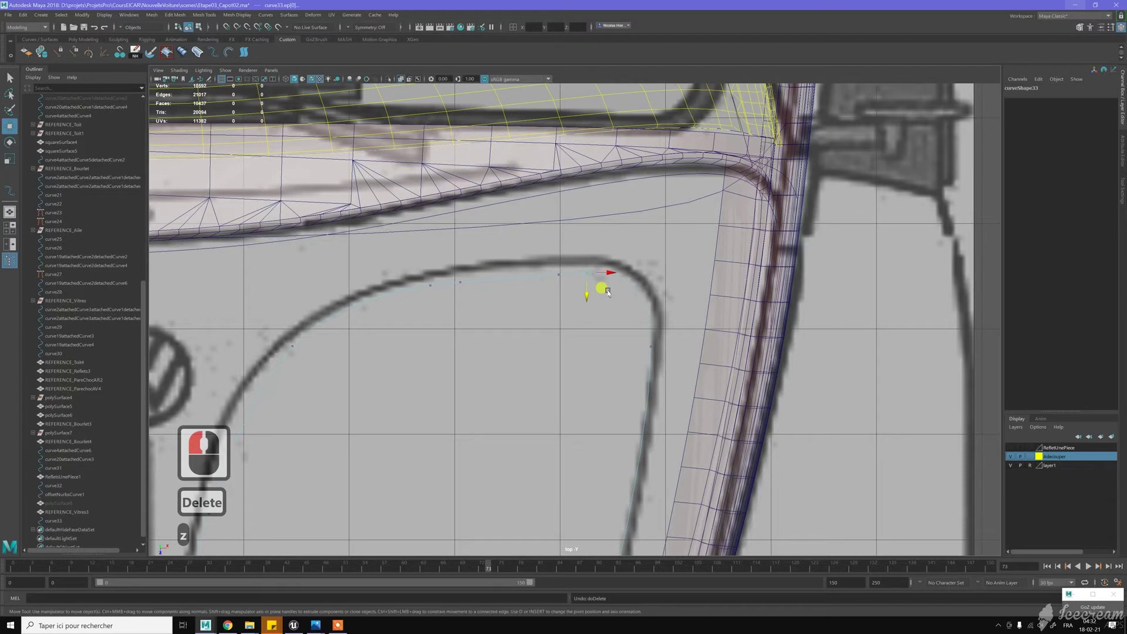
# Select the edit point on the panel's upper edge near the outer corner, undo its trial move and delete it
pyautogui.moveTo(561, 279)
pyautogui.mouseDown()
pyautogui.moveTo(557, 294)
pyautogui.moveTo(576, 296)
pyautogui.moveTo(574, 265)
pyautogui.moveTo(555, 275)
pyautogui.mouseUp()
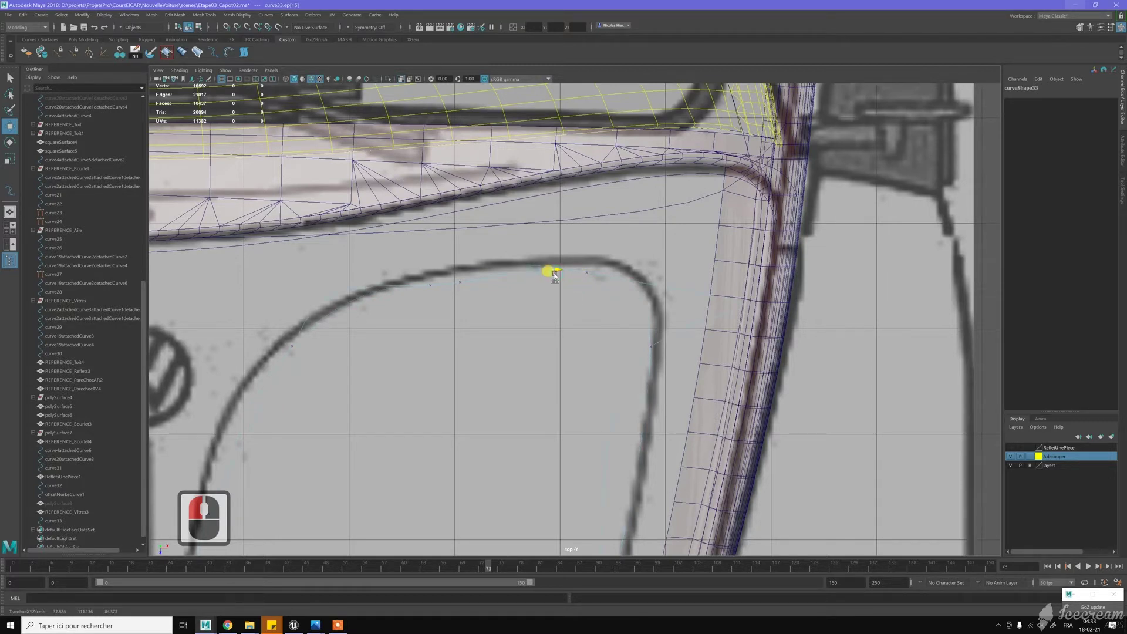
pyautogui.press('z')
pyautogui.press('Delete')
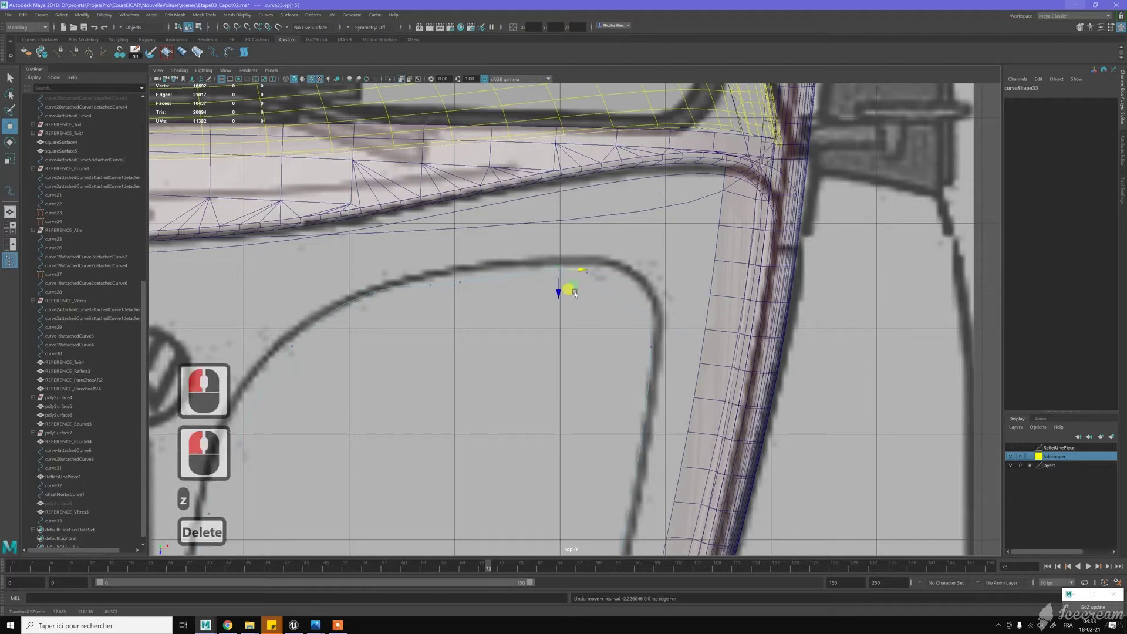
# Show the control vertices, bring the stray far-out vertex back to the panel's upper outer corner and adjust the corner to the blueprint
pyautogui.scroll(-5, 490, 306)
pyautogui.scroll(-20, 490, 306)
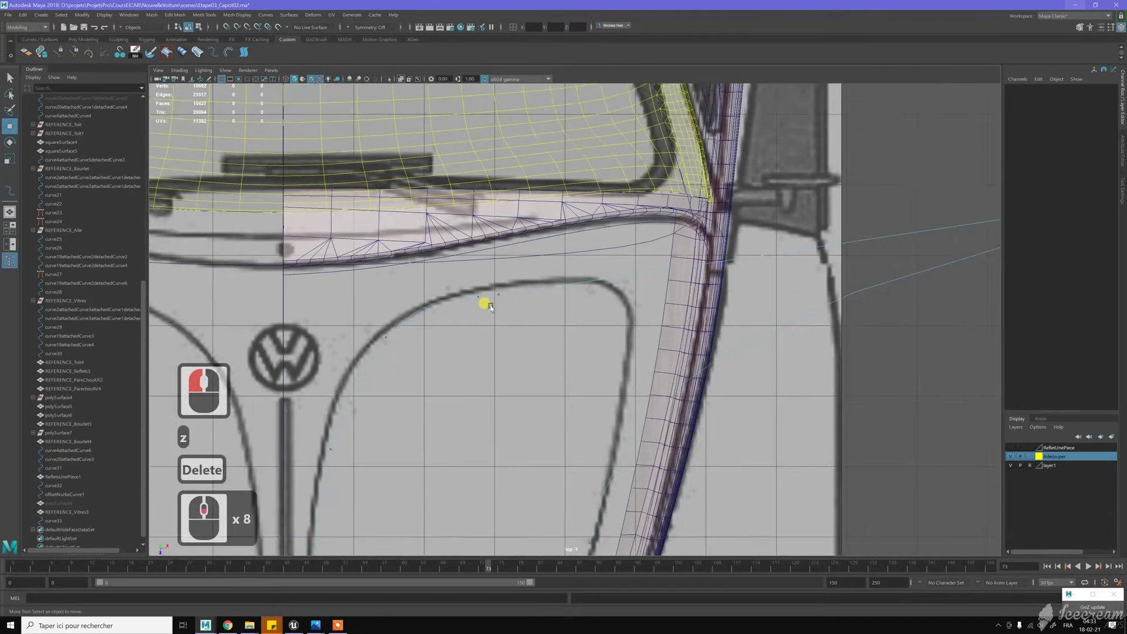
pyautogui.scroll(5, 713, 307)
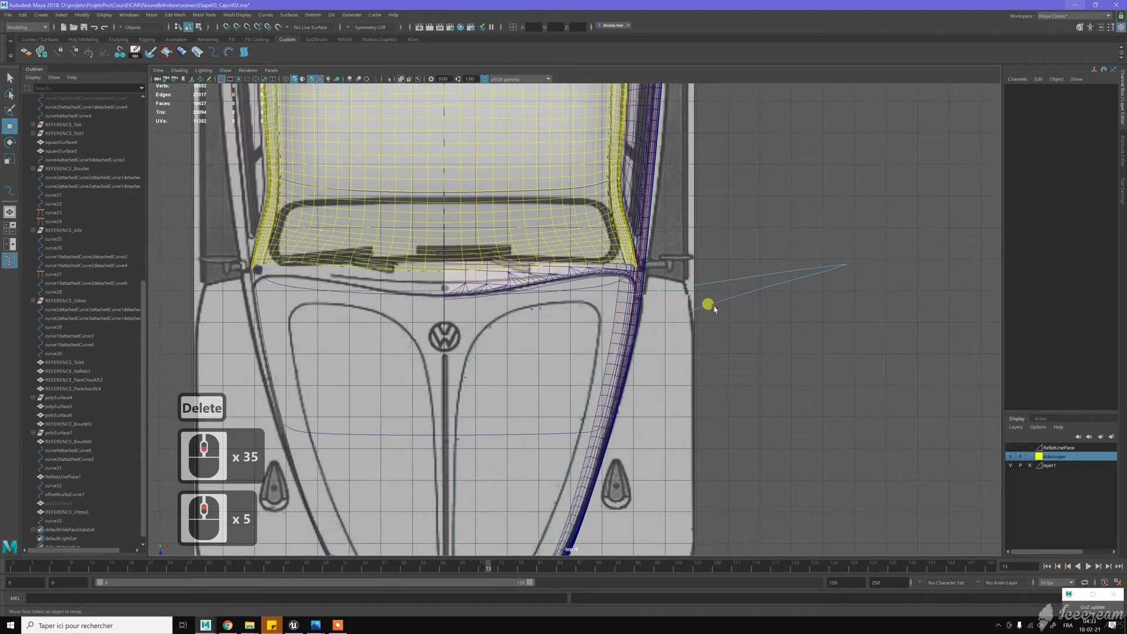
pyautogui.rightClick(801, 247)
pyautogui.moveTo(800, 246); pyautogui.dragTo(768, 246, button='right')
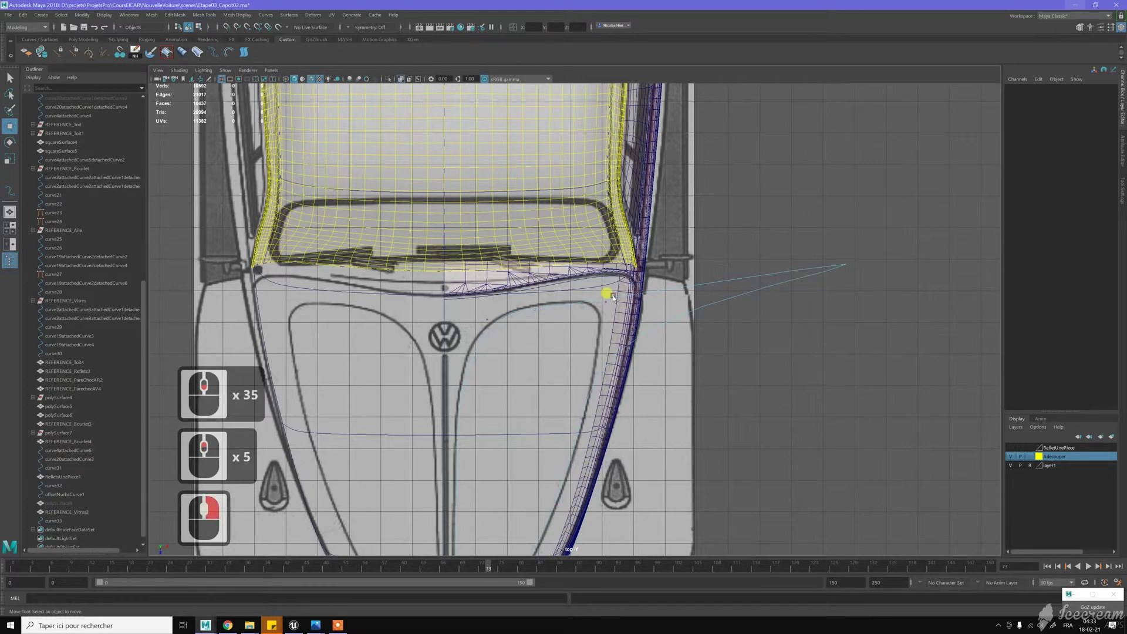
pyautogui.scroll(-20, 613, 297)
pyautogui.moveTo(708, 285); pyautogui.dragTo(596, 329)
pyautogui.scroll(20, 596, 329)
pyautogui.scroll(20, 599, 329)
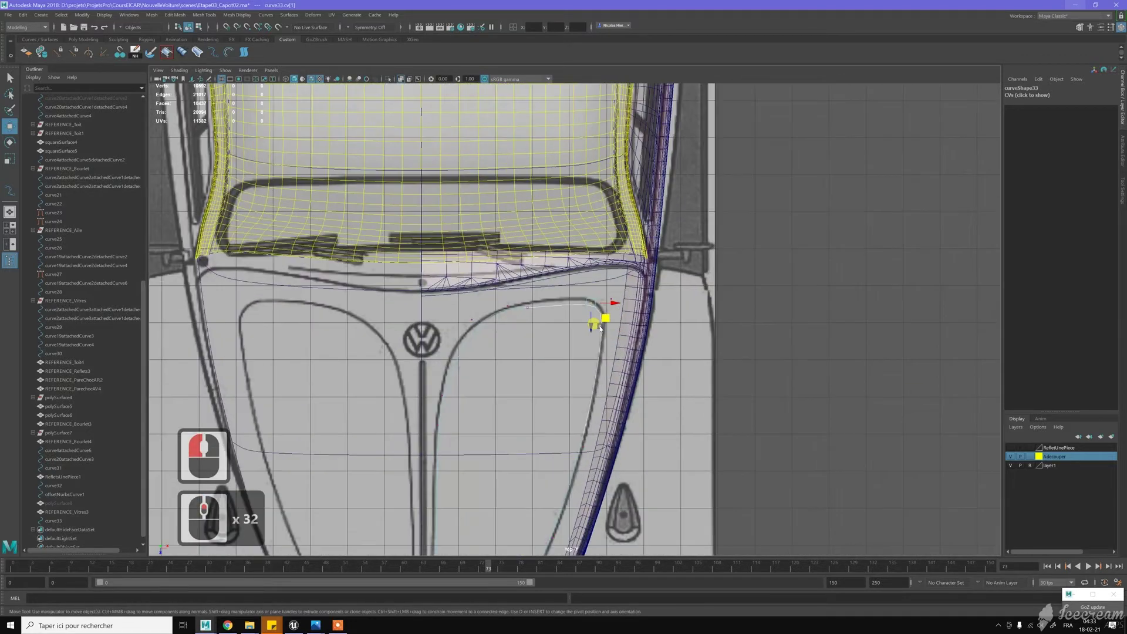
pyautogui.moveTo(621, 300); pyautogui.dragTo(667, 282)
pyautogui.click(670, 287)
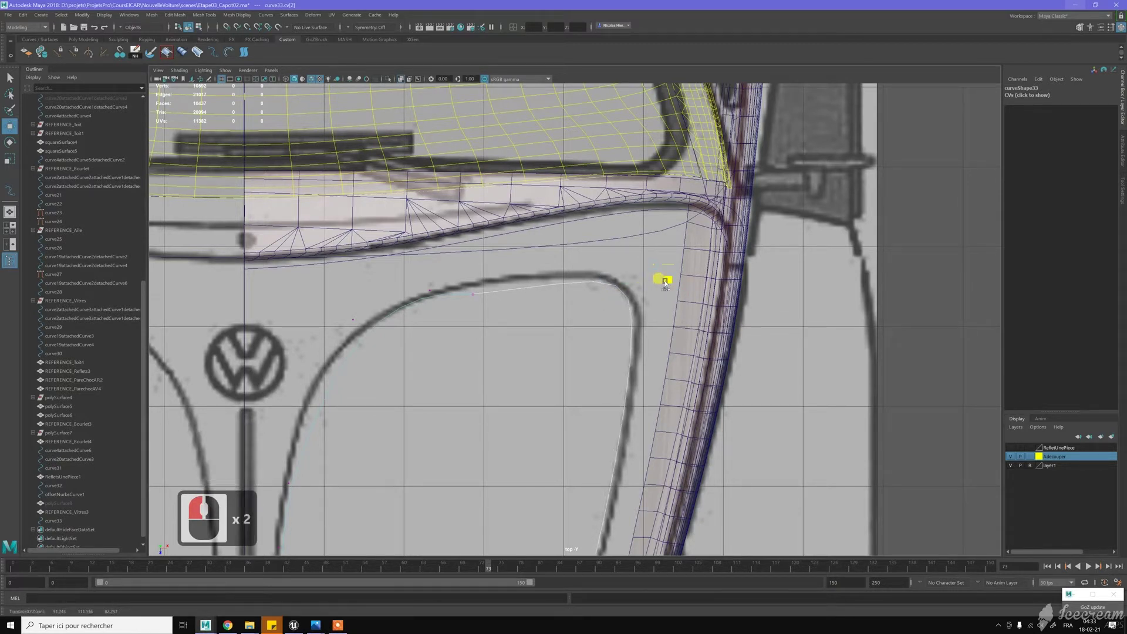
# Nudge the control vertex at the panel's upper outer corner slightly and display the curve's edit points
pyautogui.click(608, 281)
pyautogui.moveTo(608, 296); pyautogui.dragTo(607, 300)
pyautogui.moveTo(521, 304); pyautogui.dragTo(517, 327, button='right')
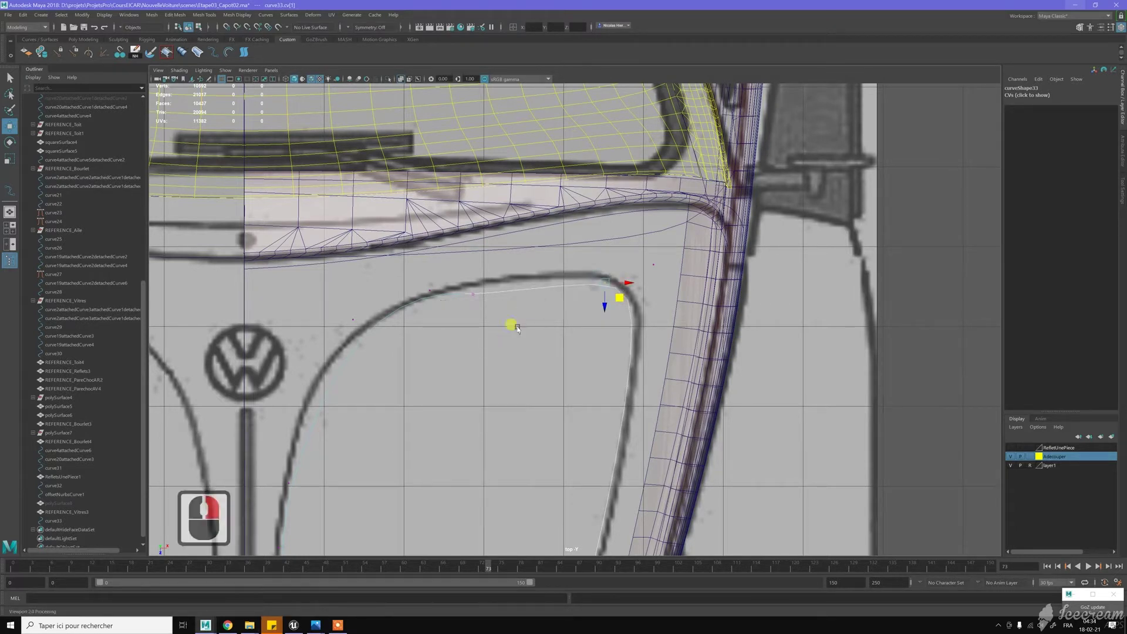
# Try deleting an edit point along the panel's upper edge, then undo the deletion
pyautogui.click(502, 297)
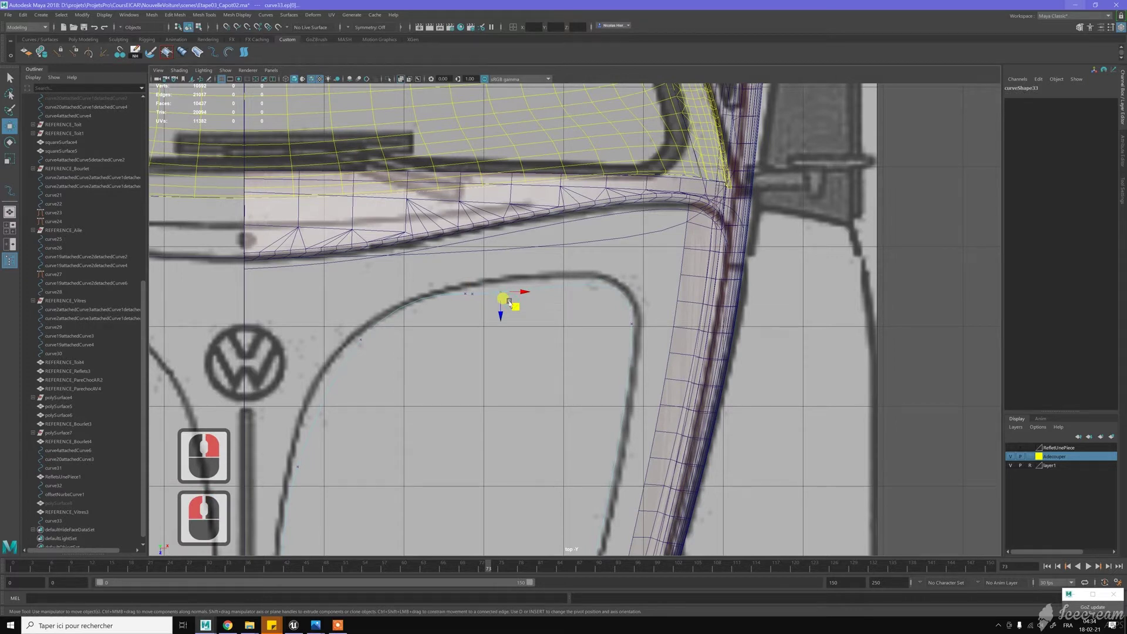
pyautogui.click(448, 275)
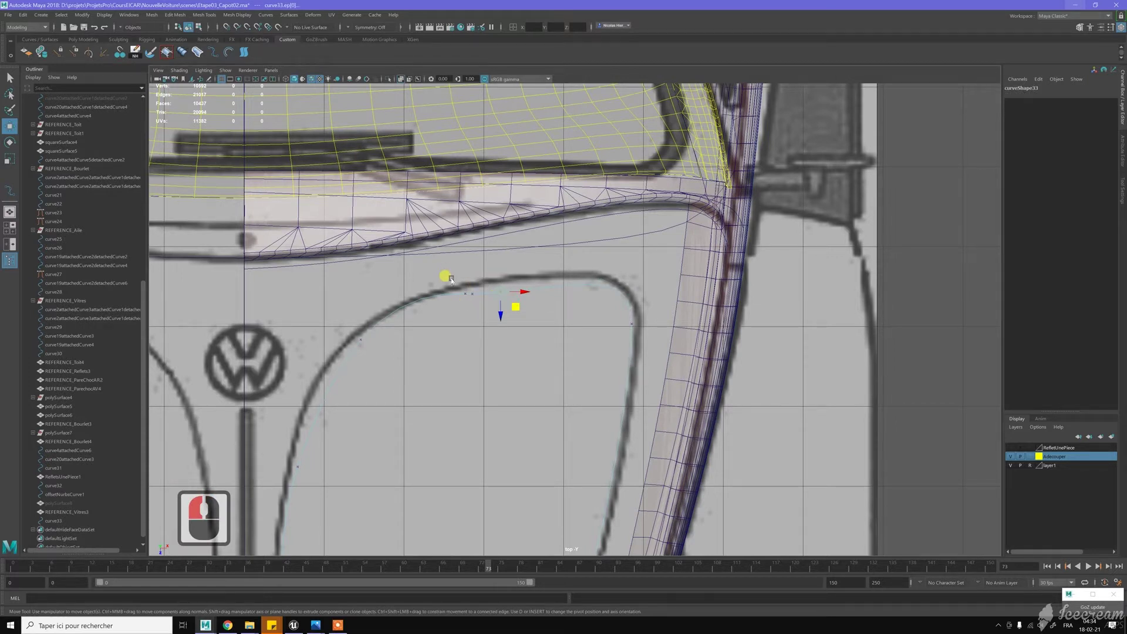
pyautogui.press('Delete')
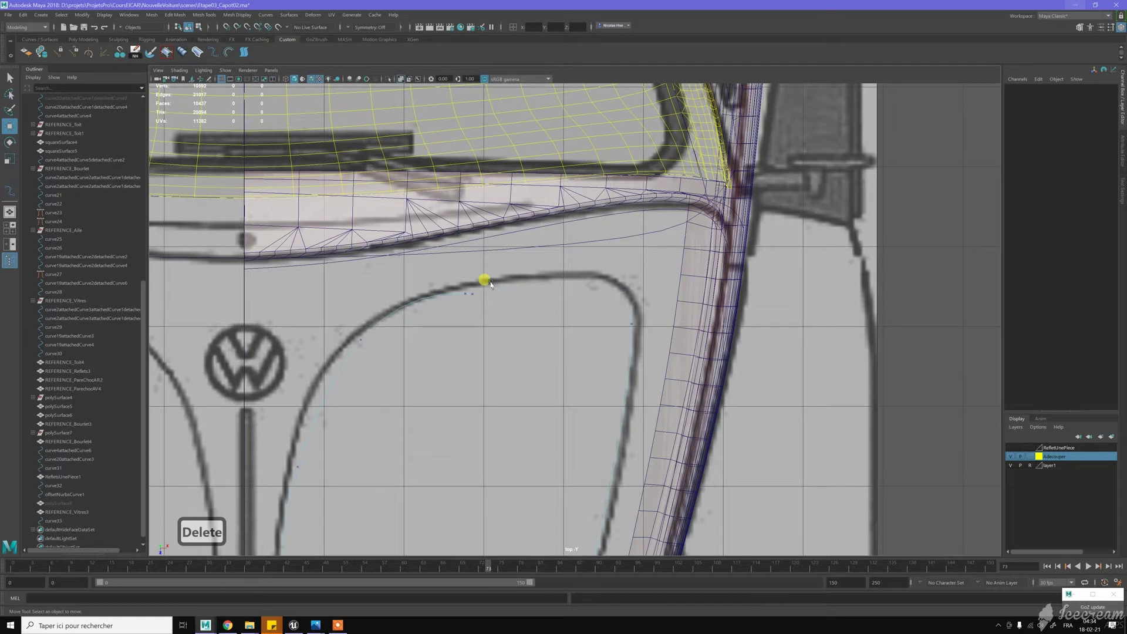
pyautogui.press('z')
# Delete the two closely spaced edit points in the middle of the panel's upper edge
pyautogui.click(471, 287)
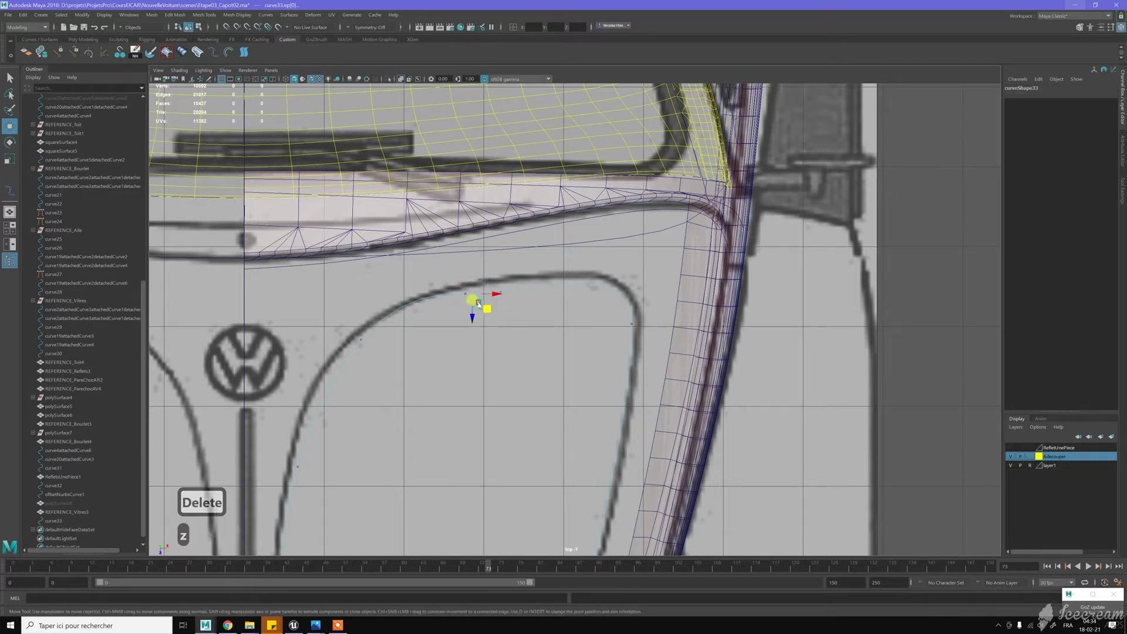
pyautogui.press('Delete')
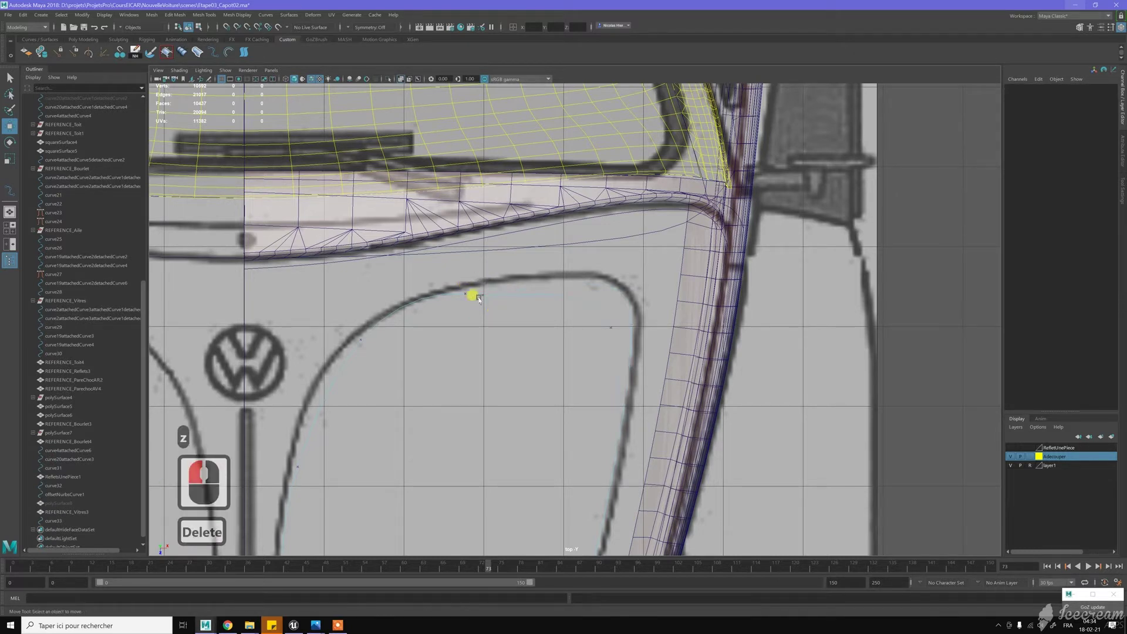
pyautogui.click(467, 302)
pyautogui.press('Delete')
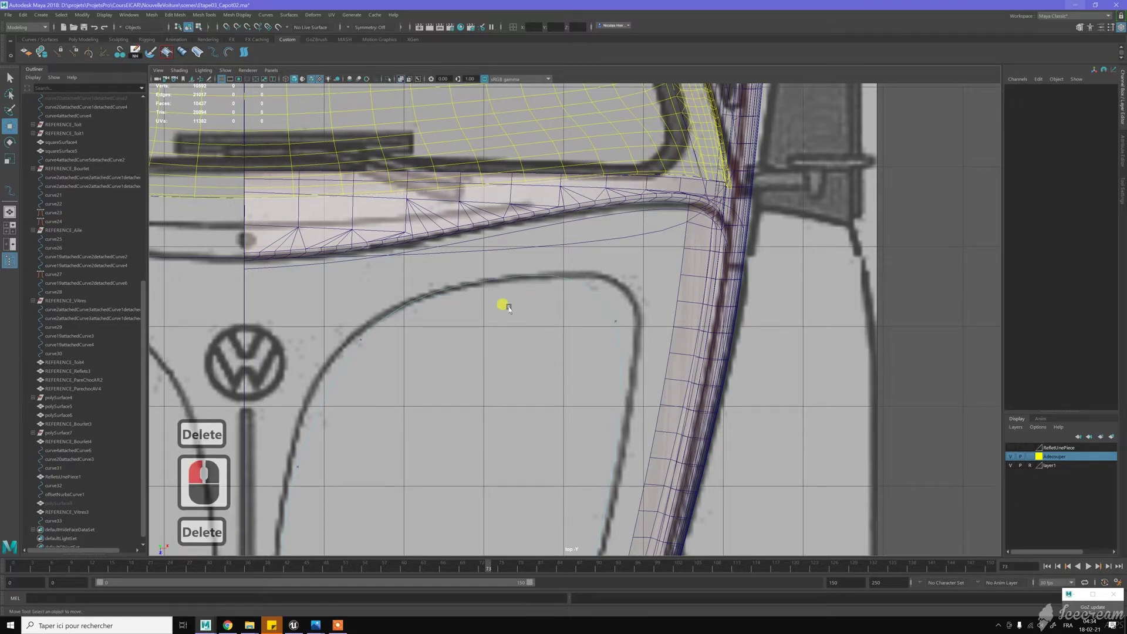
# Move the upper-edge edit point toward the outer corner and shift the edit point just below the corner outward onto the blueprint
pyautogui.click(500, 284)
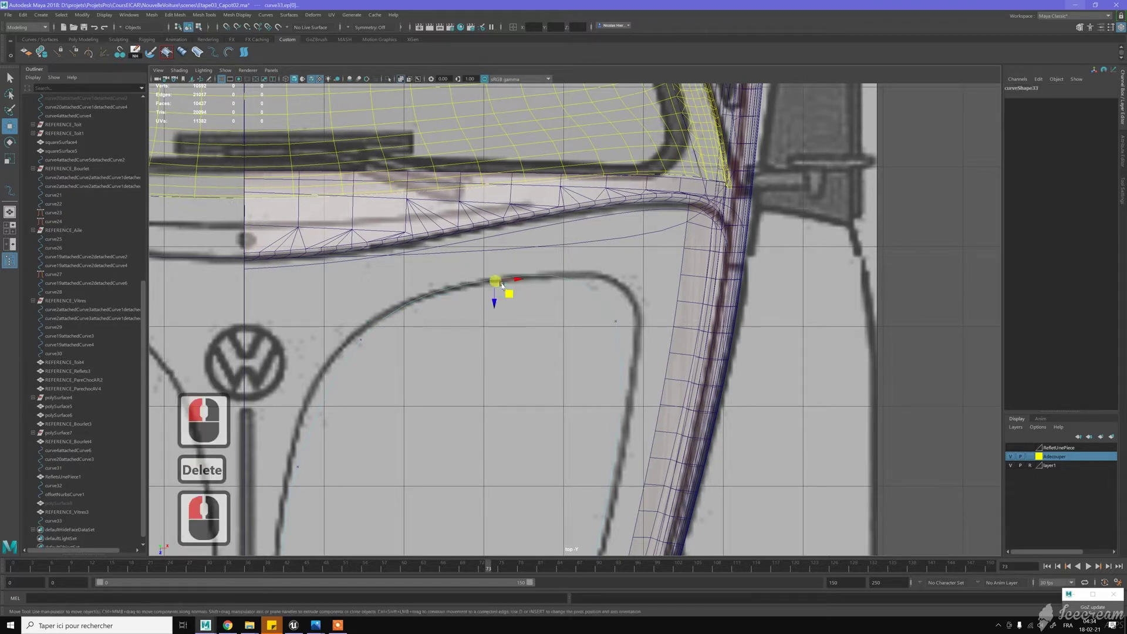
pyautogui.moveTo(502, 286)
pyautogui.mouseDown()
pyautogui.moveTo(482, 305)
pyautogui.moveTo(498, 306)
pyautogui.mouseUp()
pyautogui.click(619, 324)
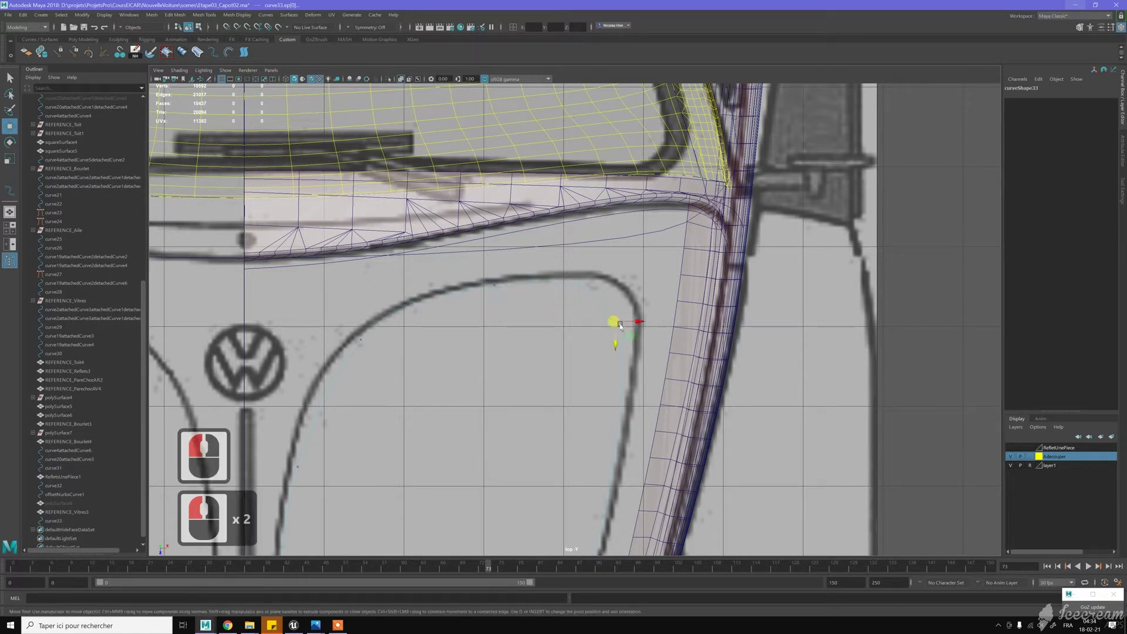
pyautogui.moveTo(634, 321); pyautogui.dragTo(648, 318)
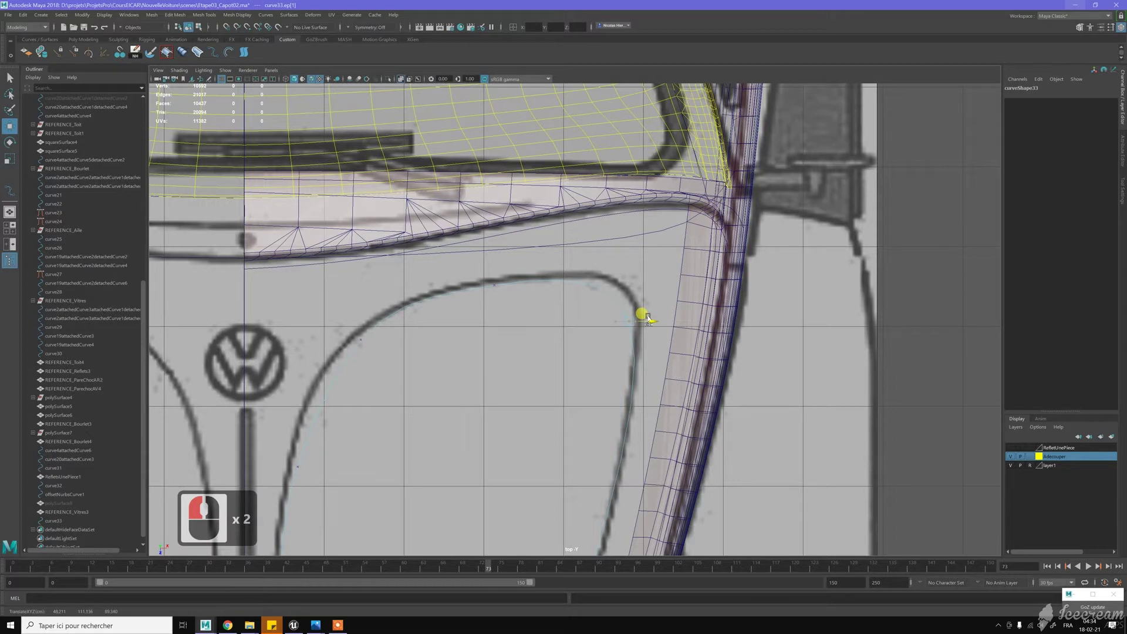
pyautogui.click(493, 283)
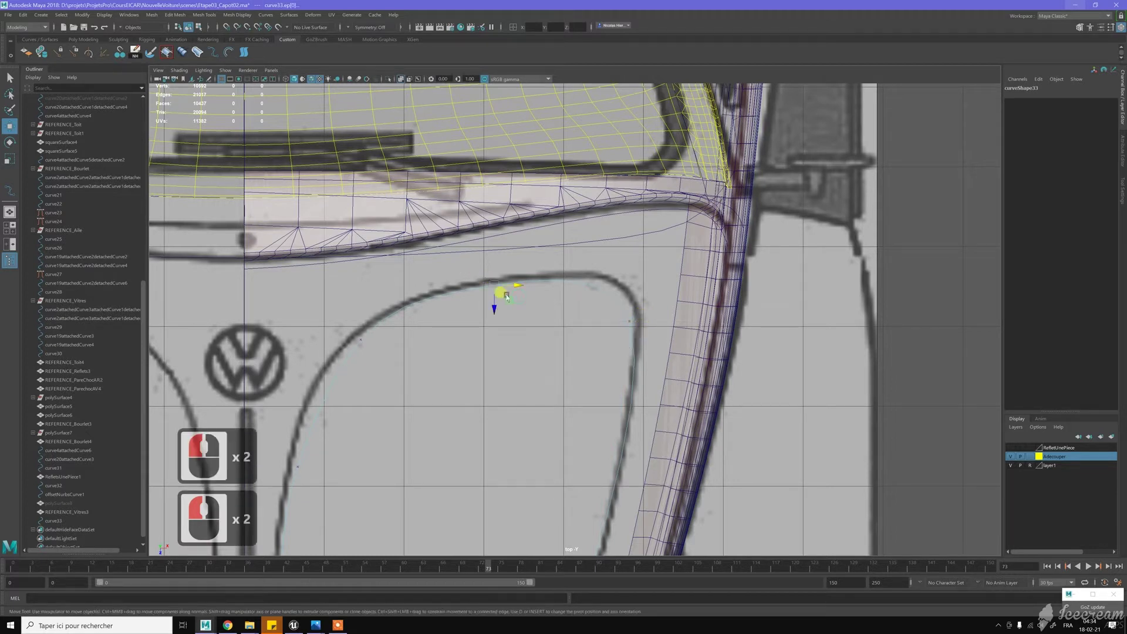
pyautogui.moveTo(506, 294); pyautogui.dragTo(565, 296)
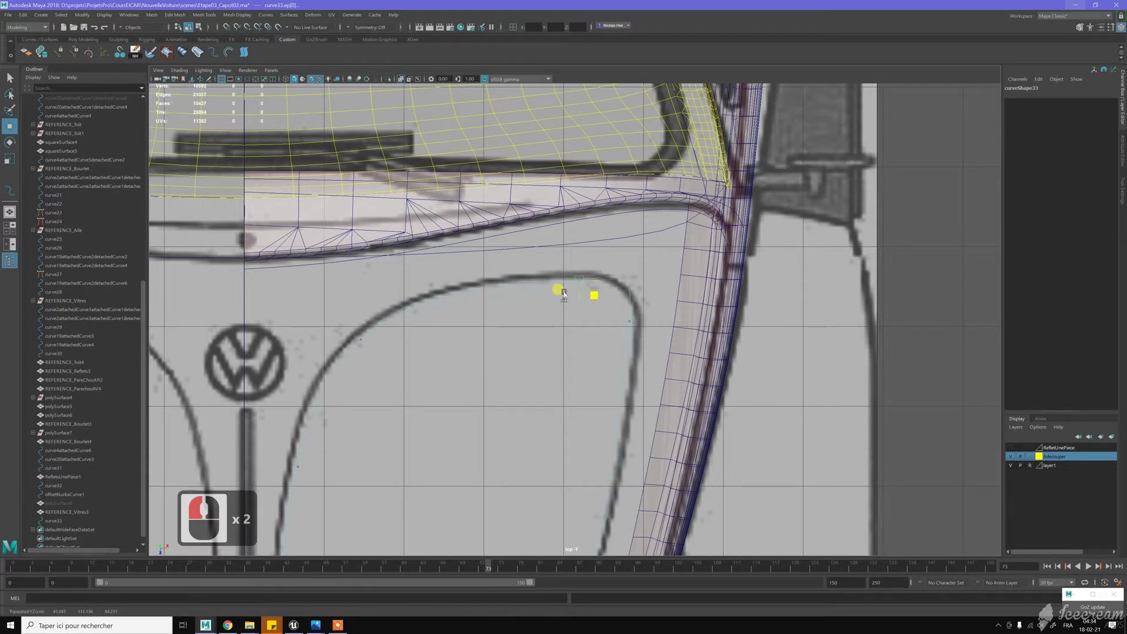
pyautogui.click(603, 310)
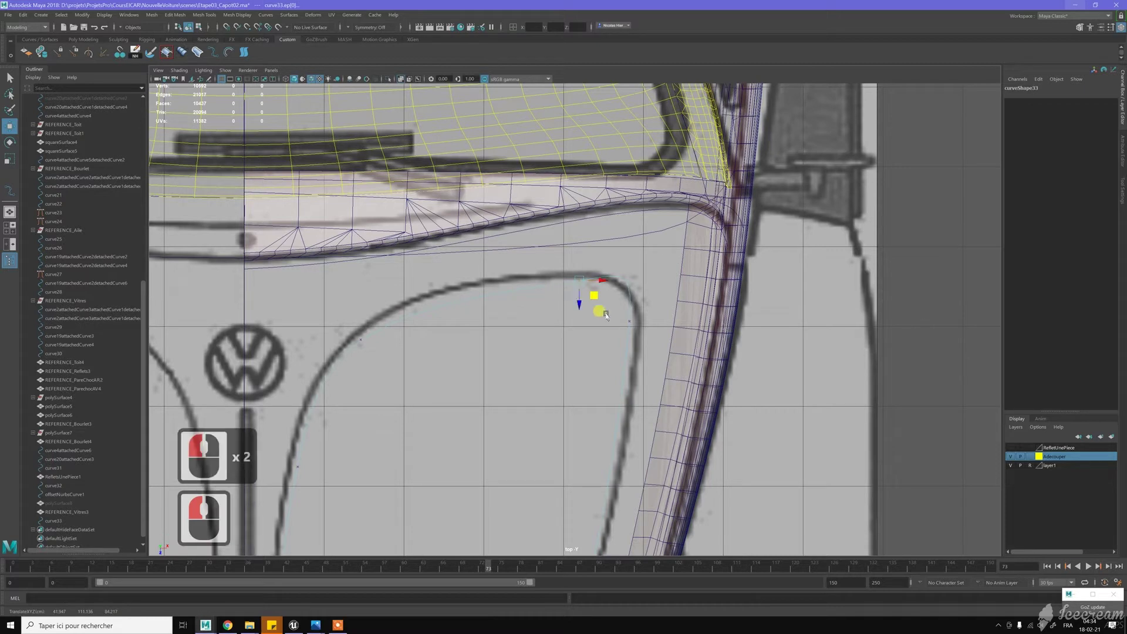
pyautogui.click(630, 325)
pyautogui.moveTo(628, 346); pyautogui.dragTo(628, 348)
# Move the edit point on the panel's inner upper bend up along the blueprint line
pyautogui.click(361, 340)
pyautogui.moveTo(379, 363); pyautogui.dragTo(395, 341)
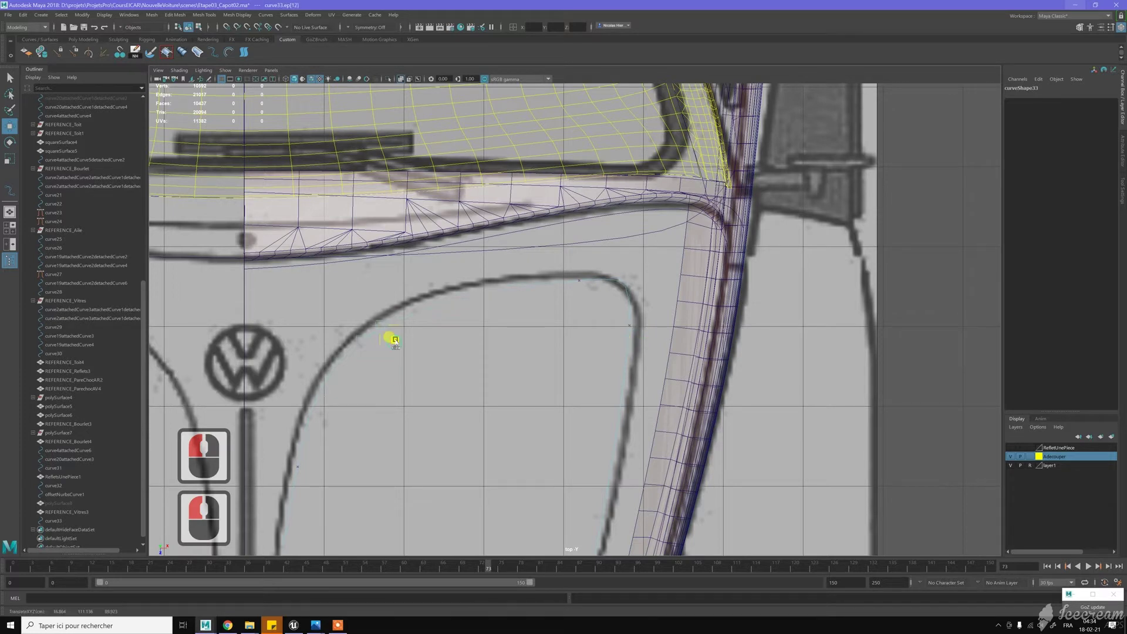
pyautogui.moveTo(392, 340); pyautogui.dragTo(388, 342)
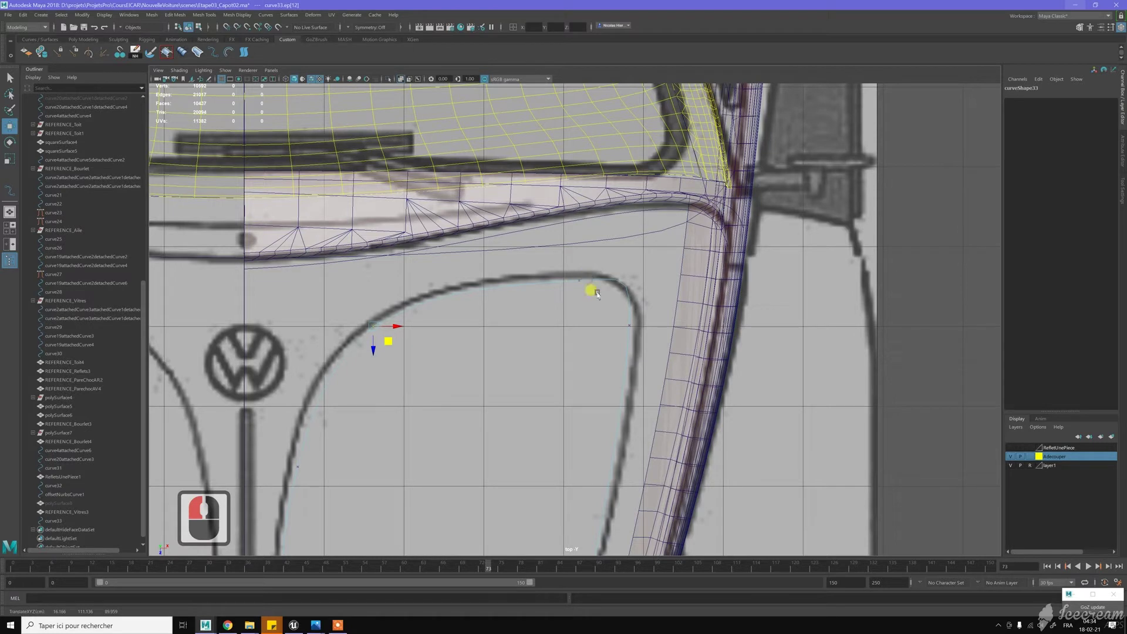
# Show the control vertices and adjust those around the panel's upper outer corner so the rounding follows the blueprint
pyautogui.moveTo(599, 295); pyautogui.dragTo(564, 294, button='right')
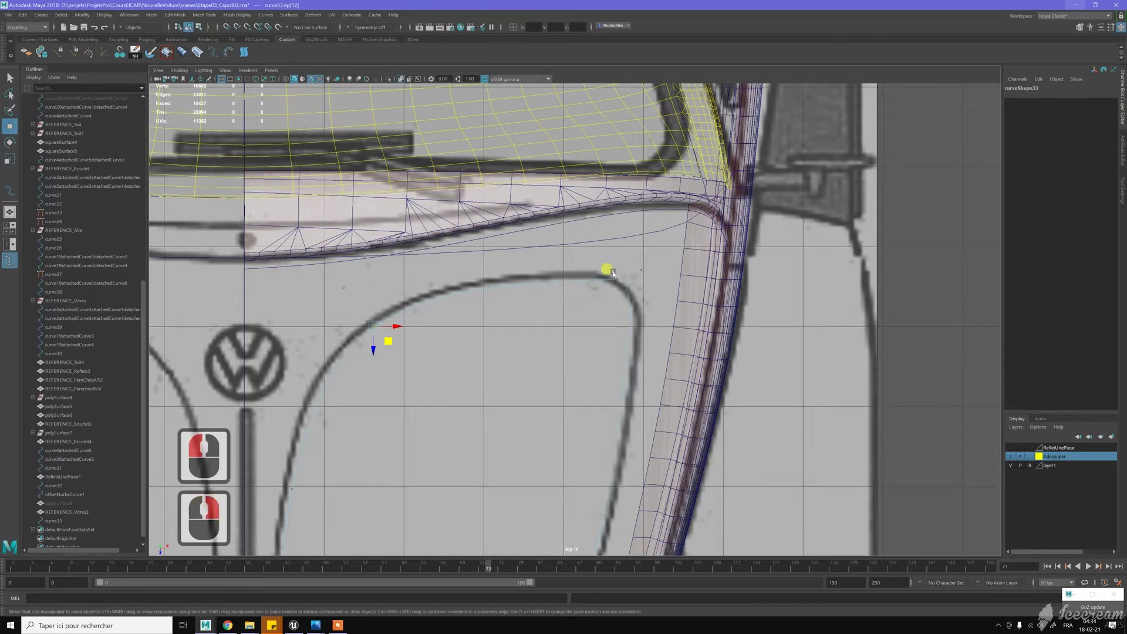
pyautogui.moveTo(637, 270); pyautogui.dragTo(640, 323)
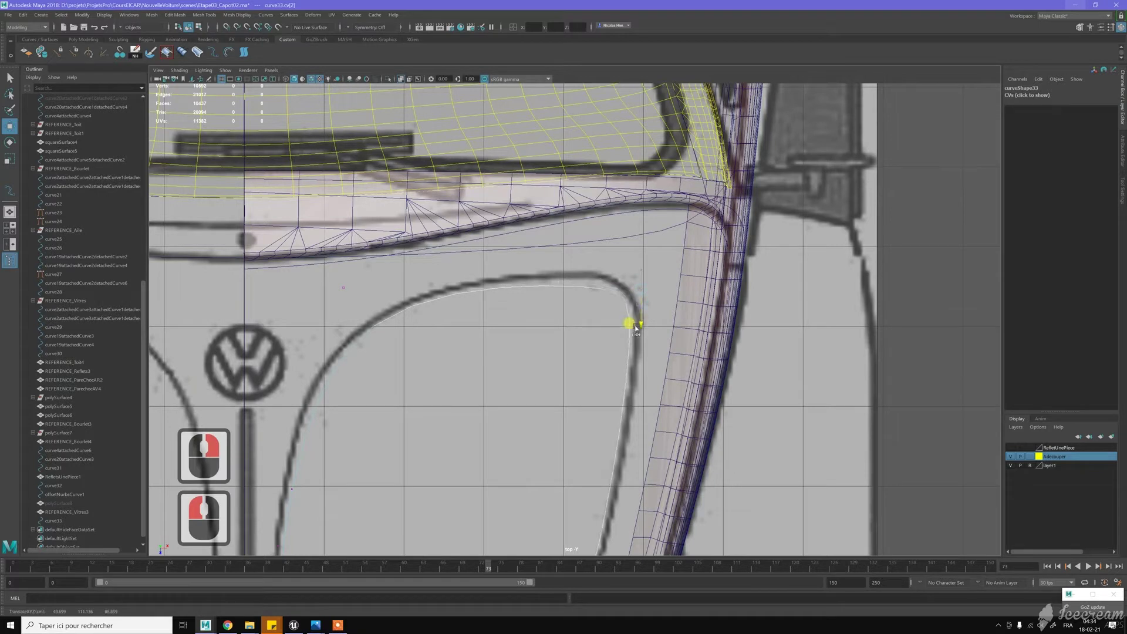
pyautogui.click(612, 280)
pyautogui.moveTo(605, 276); pyautogui.dragTo(611, 285)
pyautogui.moveTo(620, 295)
pyautogui.mouseDown()
pyautogui.moveTo(627, 283)
pyautogui.moveTo(602, 302)
pyautogui.moveTo(667, 302)
pyautogui.moveTo(662, 319)
pyautogui.moveTo(598, 267)
pyautogui.moveTo(620, 284)
pyautogui.moveTo(603, 294)
pyautogui.mouseUp()
pyautogui.click(645, 304)
pyautogui.click(609, 293)
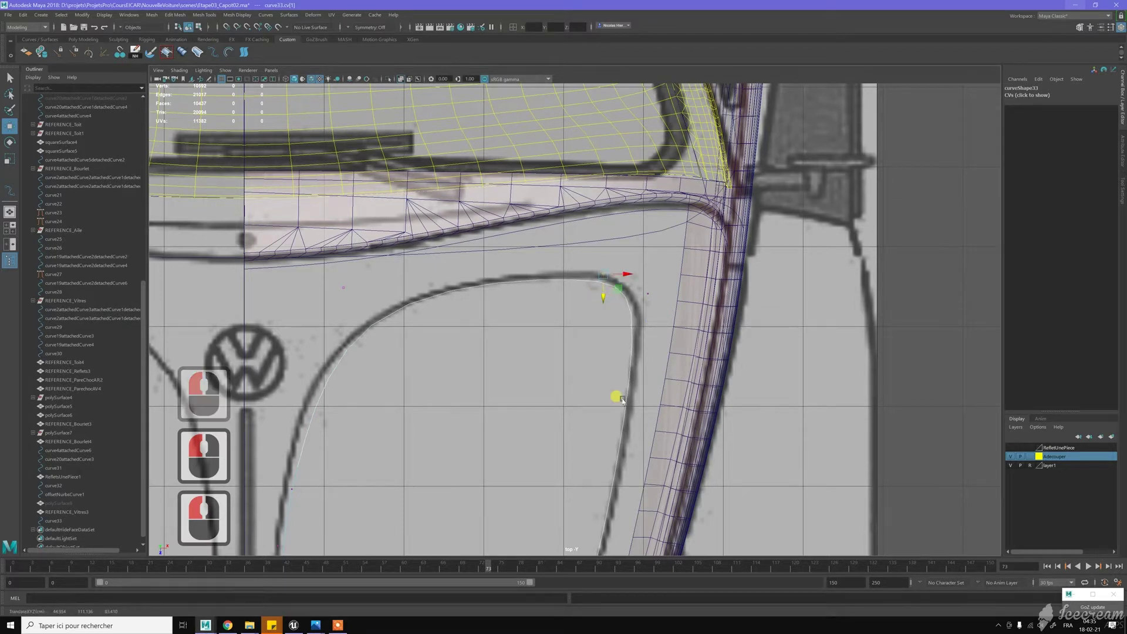
pyautogui.scroll(-2, 626, 376)
pyautogui.click(658, 306)
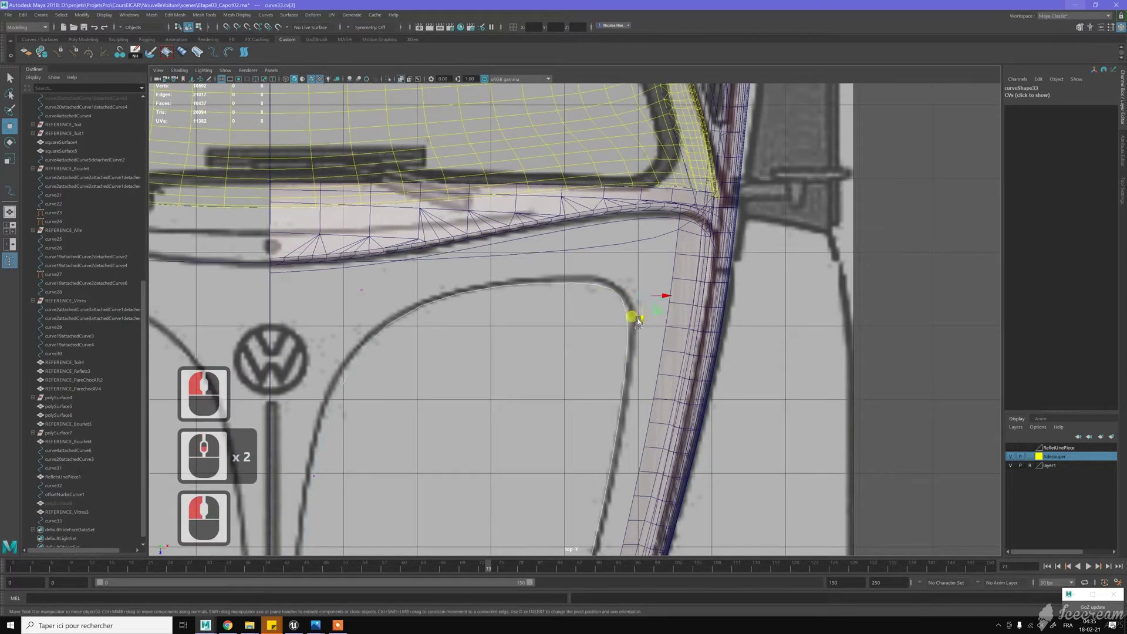
pyautogui.click(660, 300)
pyautogui.moveTo(660, 300); pyautogui.dragTo(657, 300)
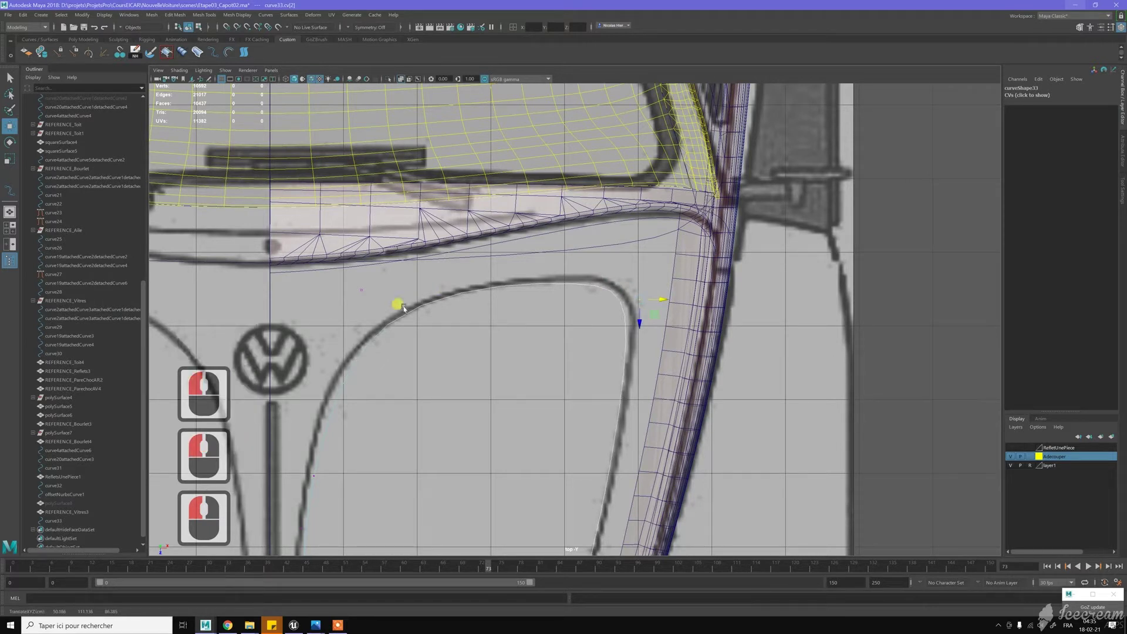
# Display the edit points again and align those on the panel's inner upper bend and upper inner side with the blueprint
pyautogui.click(361, 290)
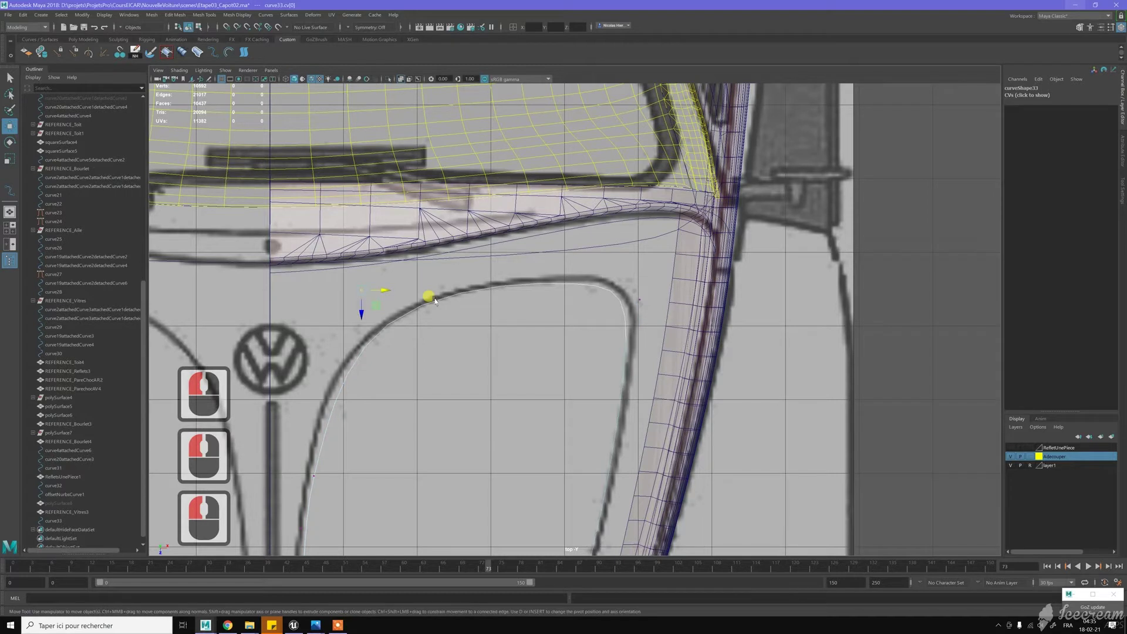
pyautogui.moveTo(435, 300); pyautogui.dragTo(437, 322, button='right')
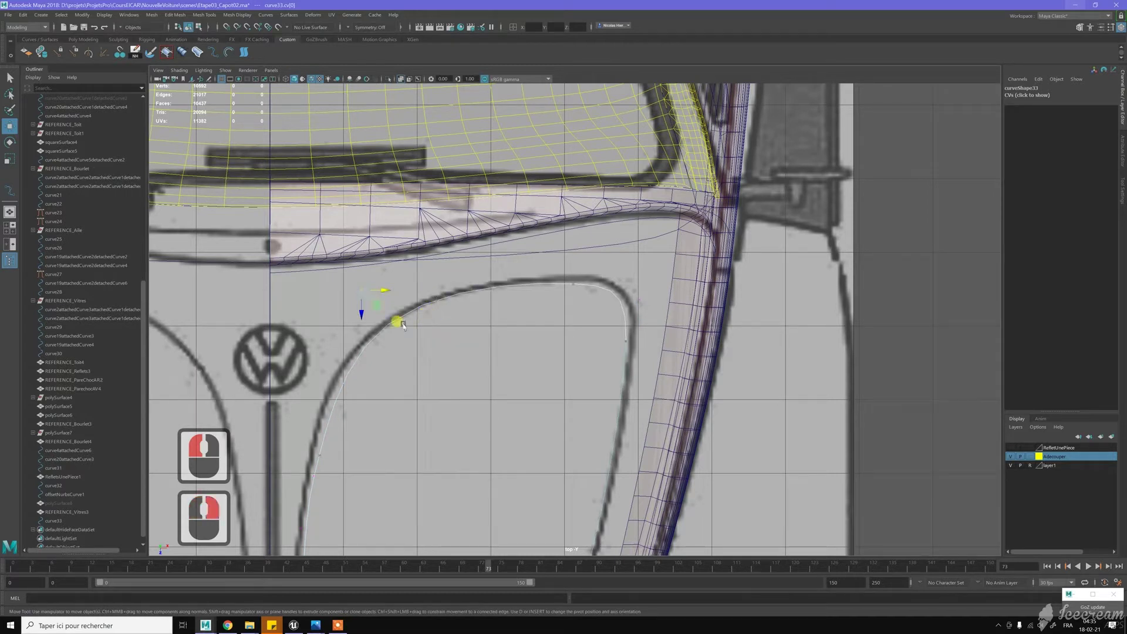
pyautogui.click(385, 311)
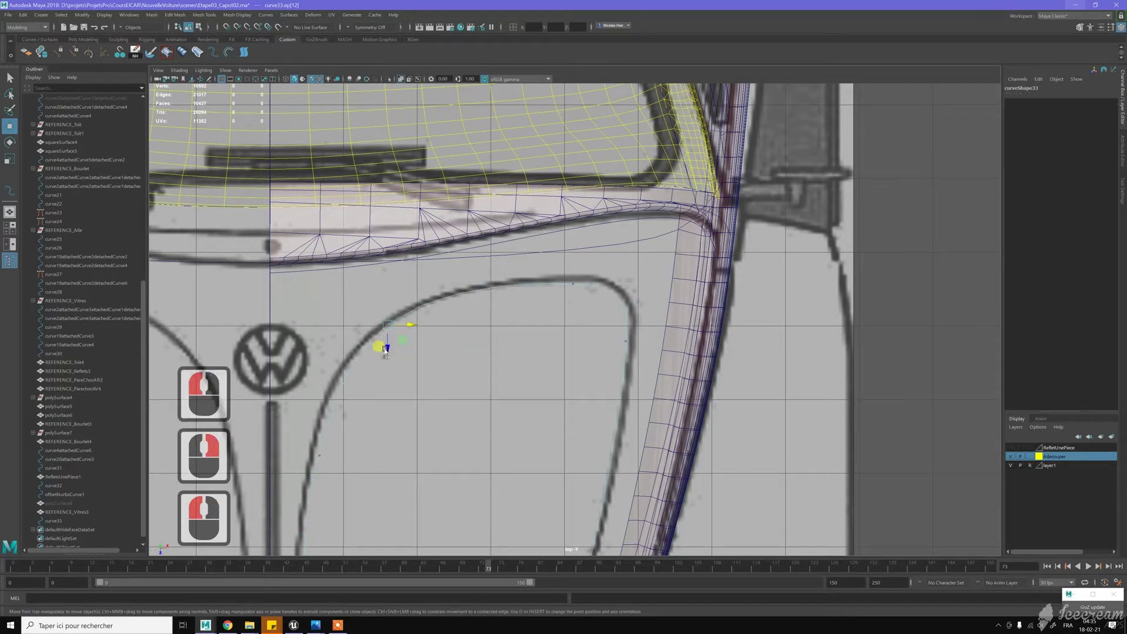
pyautogui.scroll(-6, 583, 284)
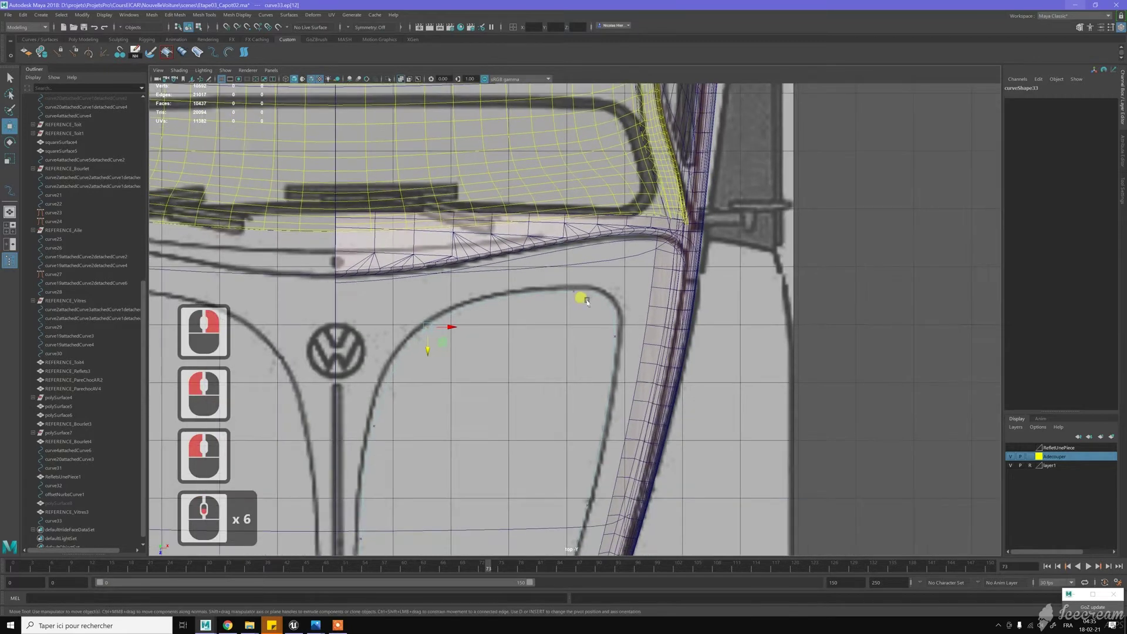
pyautogui.keyDown('alt'); pyautogui.moveTo(385, 400); pyautogui.dragTo(476, 327, button='middle'); pyautogui.keyUp('alt')
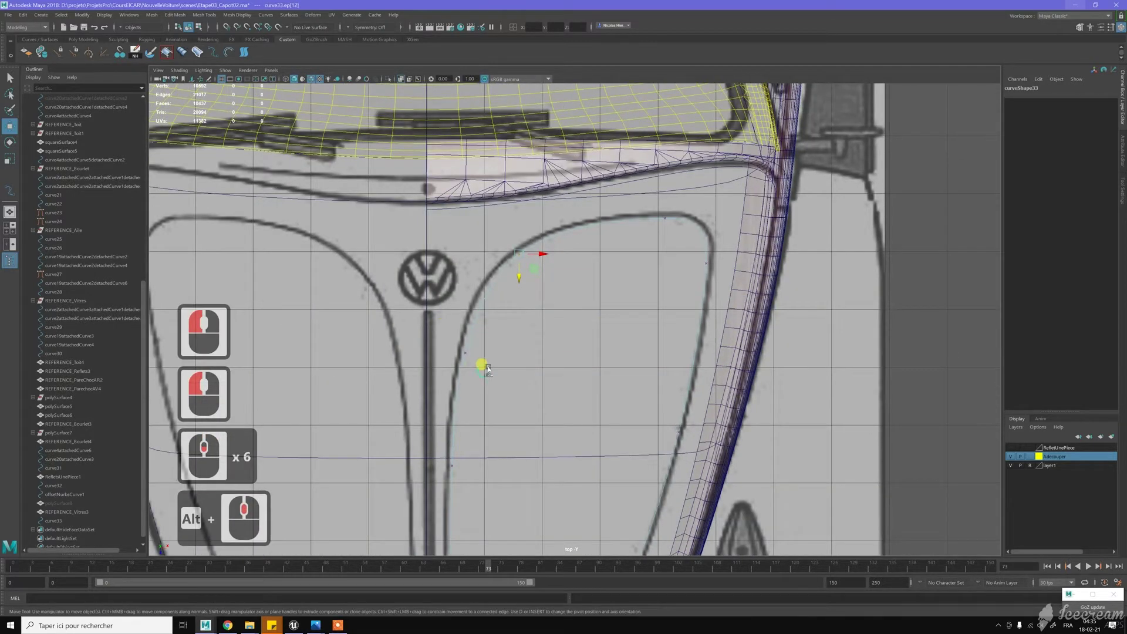
pyautogui.click(485, 353)
pyautogui.moveTo(488, 351); pyautogui.dragTo(484, 350)
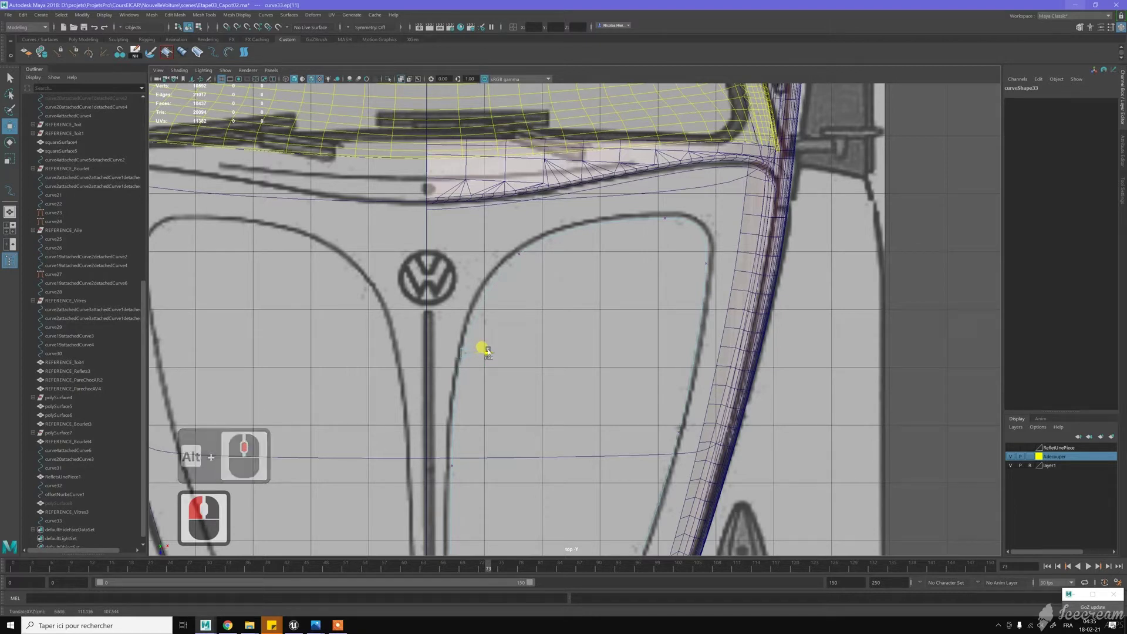
# Align the three edit points down the panel's outer side with the blueprint line
pyautogui.click(587, 343)
pyautogui.keyDown('alt'); pyautogui.moveTo(587, 343); pyautogui.dragTo(573, 312, button='middle'); pyautogui.keyUp('alt')
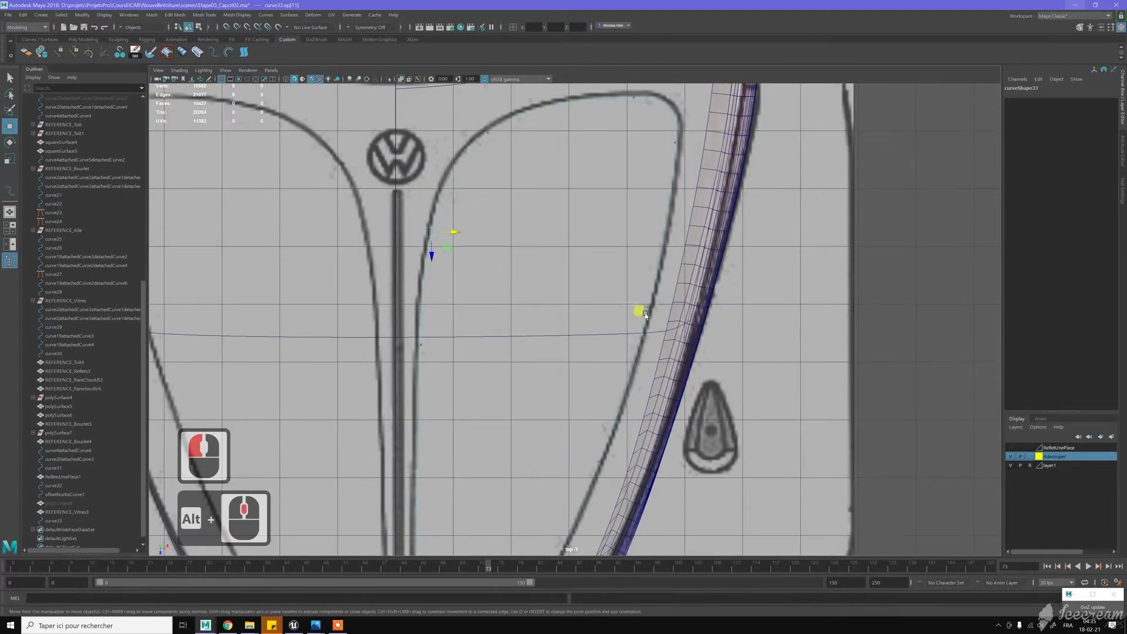
pyautogui.click(665, 309)
pyautogui.moveTo(668, 311); pyautogui.dragTo(663, 311)
pyautogui.scroll(-1, 636, 354)
pyautogui.keyDown('alt'); pyautogui.moveTo(634, 352); pyautogui.dragTo(674, 236, button='middle'); pyautogui.keyUp('alt')
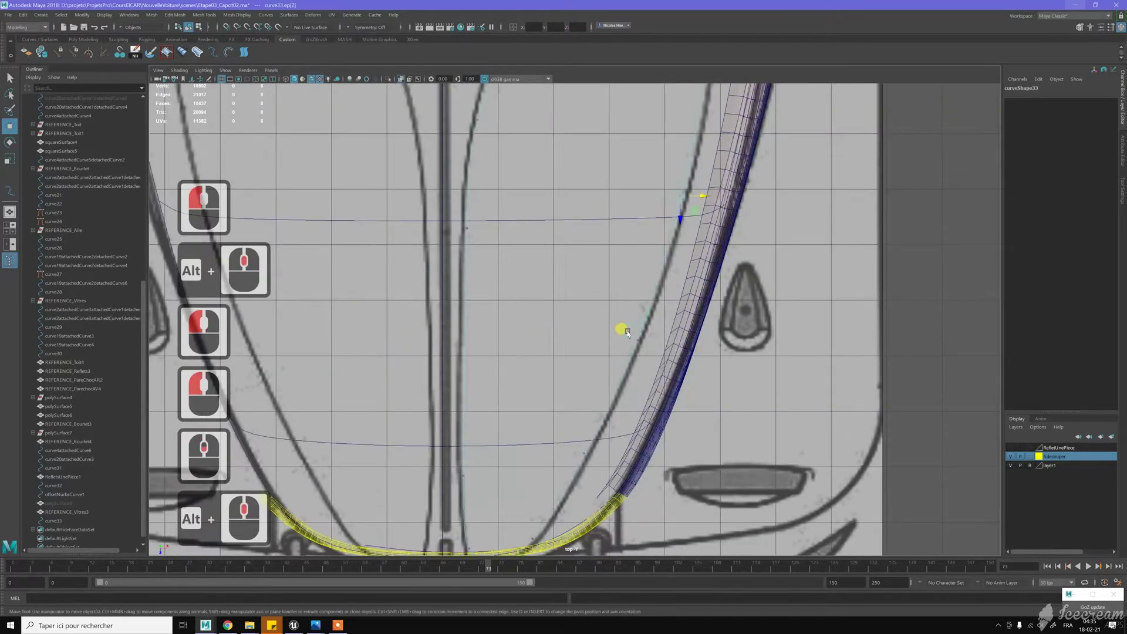
pyautogui.click(646, 339)
pyautogui.moveTo(654, 339); pyautogui.dragTo(653, 339)
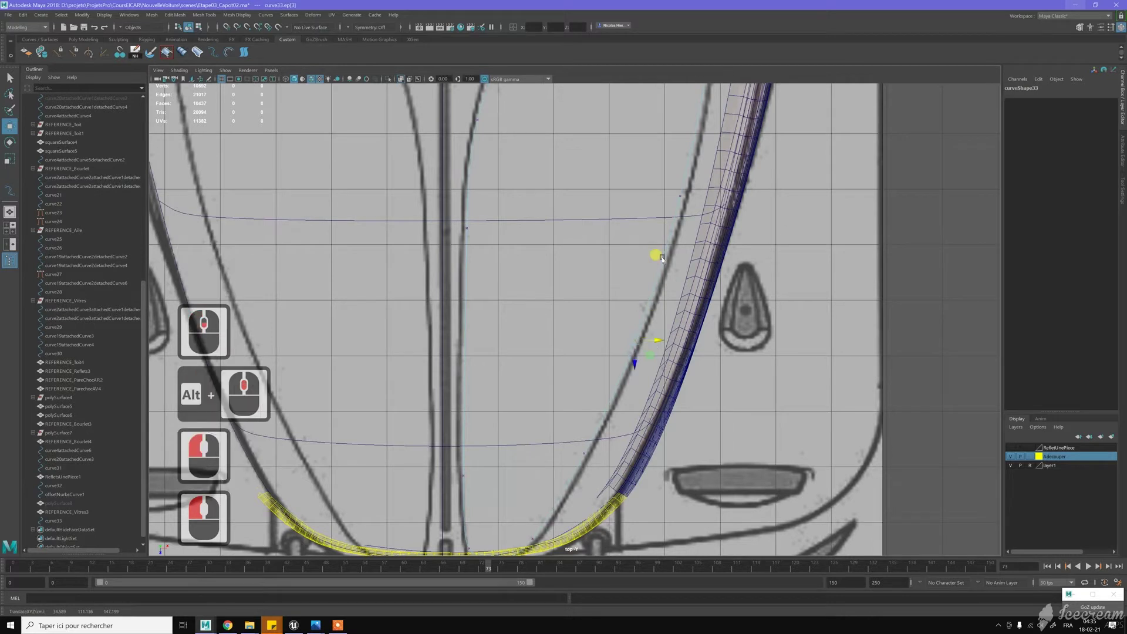
pyautogui.click(598, 452)
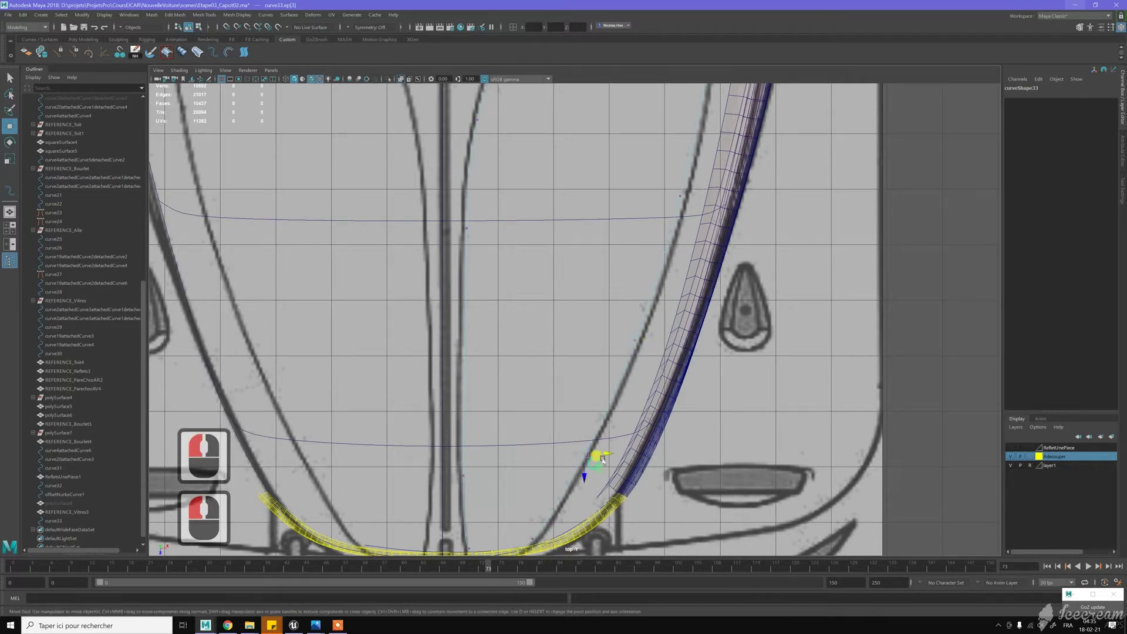
pyautogui.moveTo(603, 453); pyautogui.dragTo(603, 454)
# Align the lower edit points on the panel's inner side, down to the hood's front end, with the blueprint
pyautogui.keyDown('alt'); pyautogui.moveTo(491, 433); pyautogui.dragTo(511, 352, button='middle'); pyautogui.keyUp('alt')
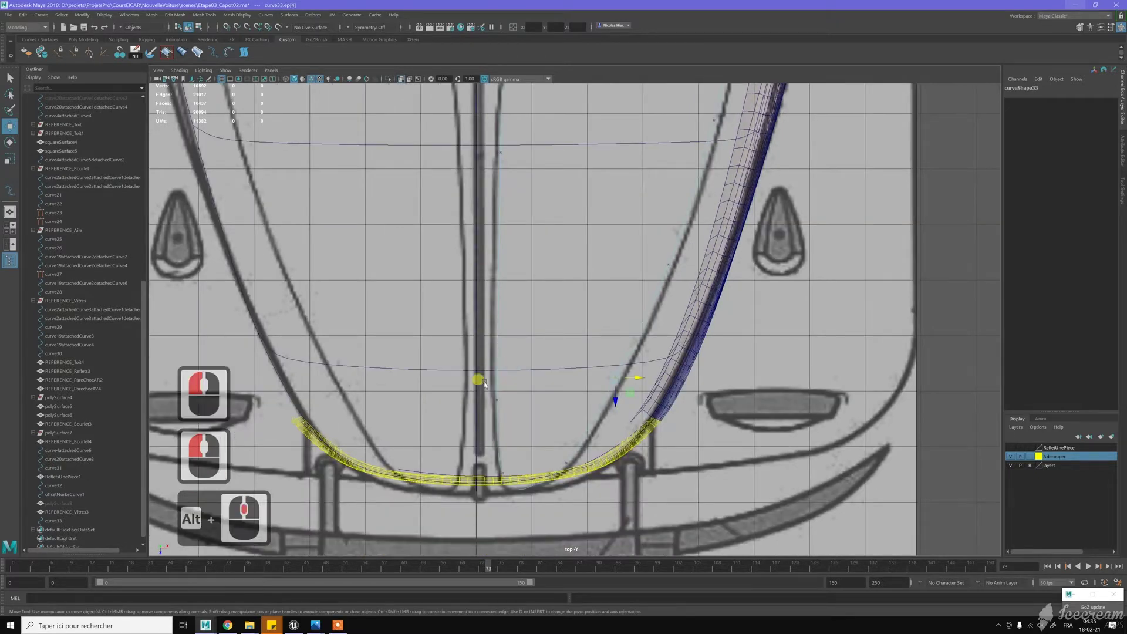
pyautogui.click(510, 397)
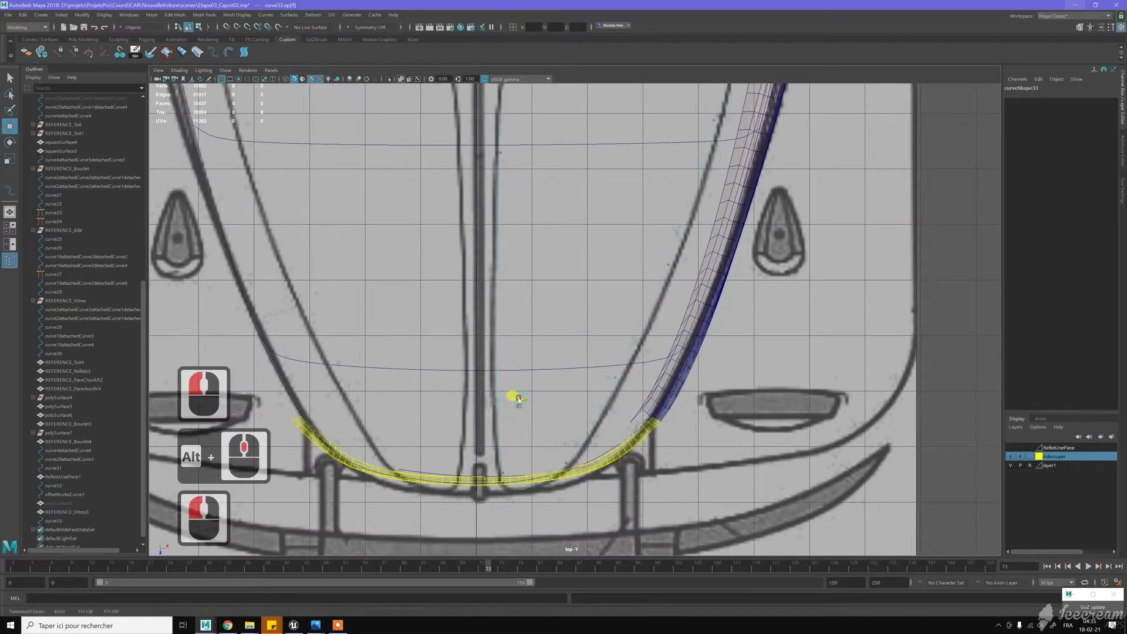
pyautogui.click(520, 392)
pyautogui.keyDown('alt'); pyautogui.moveTo(521, 392); pyautogui.dragTo(521, 322, button='middle'); pyautogui.keyUp('alt')
pyautogui.scroll(9, 505, 382)
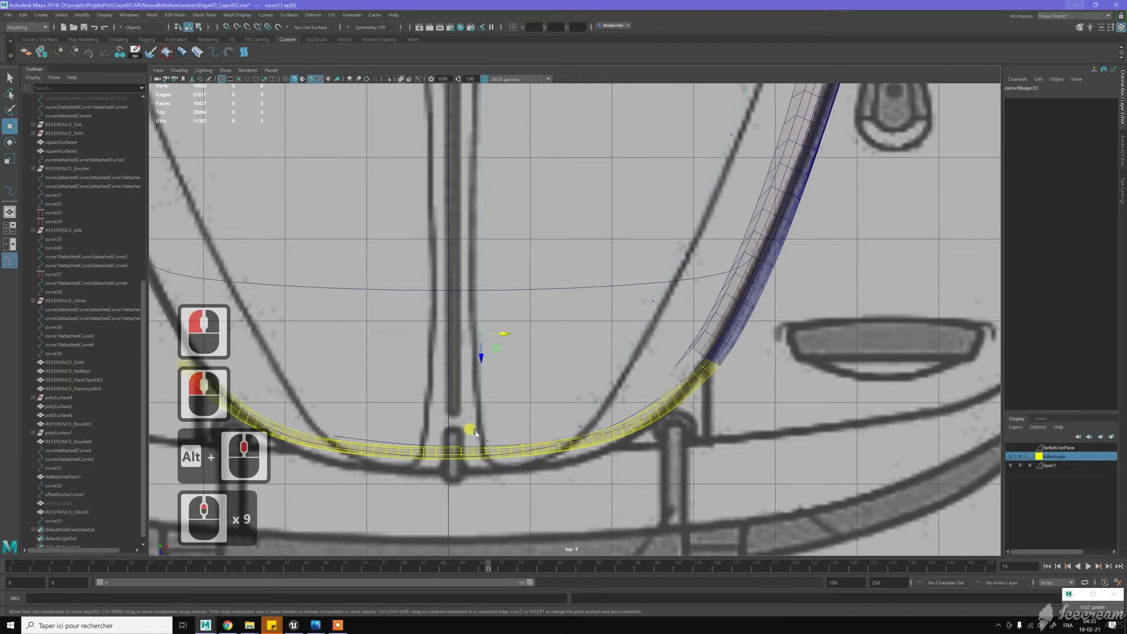
pyautogui.click(506, 439)
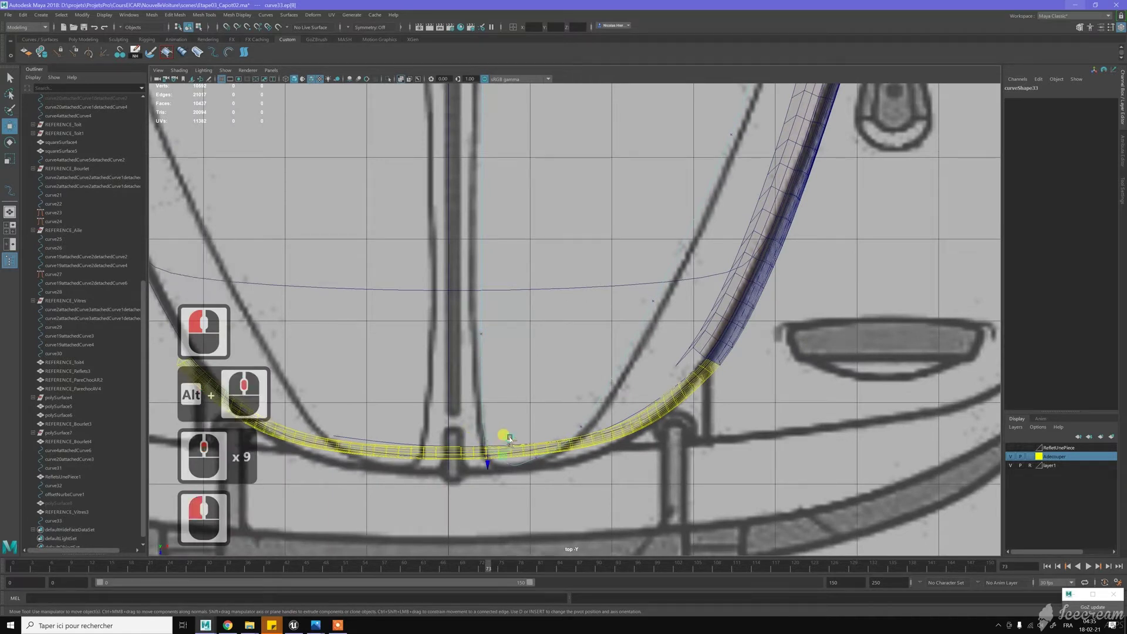
pyautogui.scroll(-5, 551, 327)
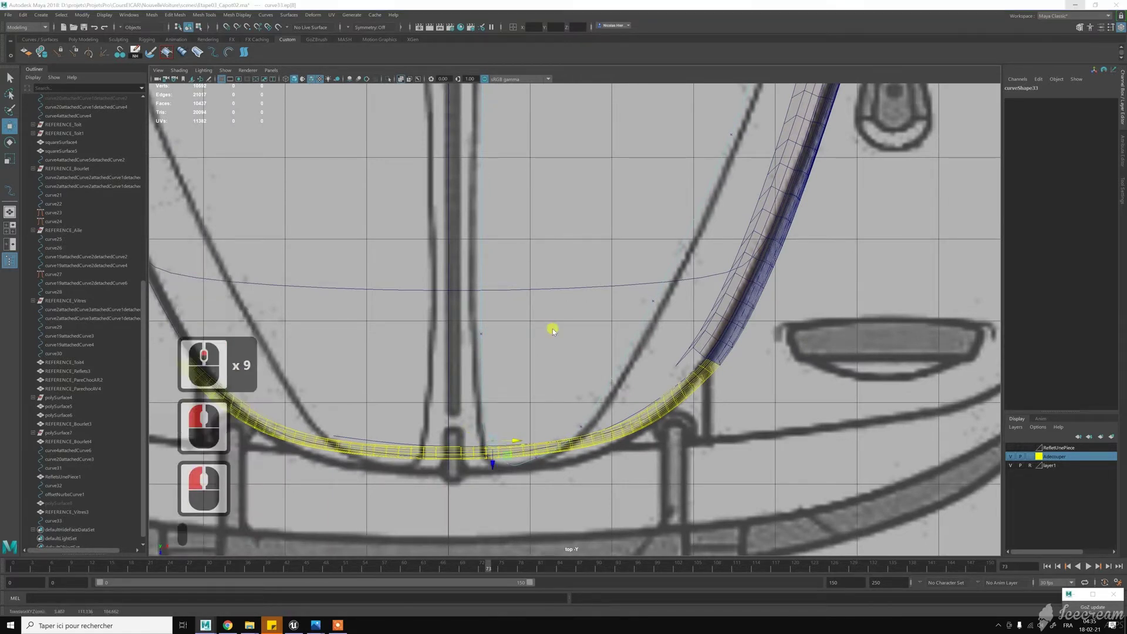
# Switch to the four-view layout and lower the edit point on the panel's upper edge near the outer corner onto the hood profile
pyautogui.press('space')
pyautogui.scroll(-10, 442, 399)
pyautogui.keyDown('alt'); pyautogui.moveTo(442, 398); pyautogui.dragTo(439, 442, button='middle'); pyautogui.keyUp('alt')
pyautogui.scroll(10, 448, 410)
pyautogui.scroll(2, 448, 409)
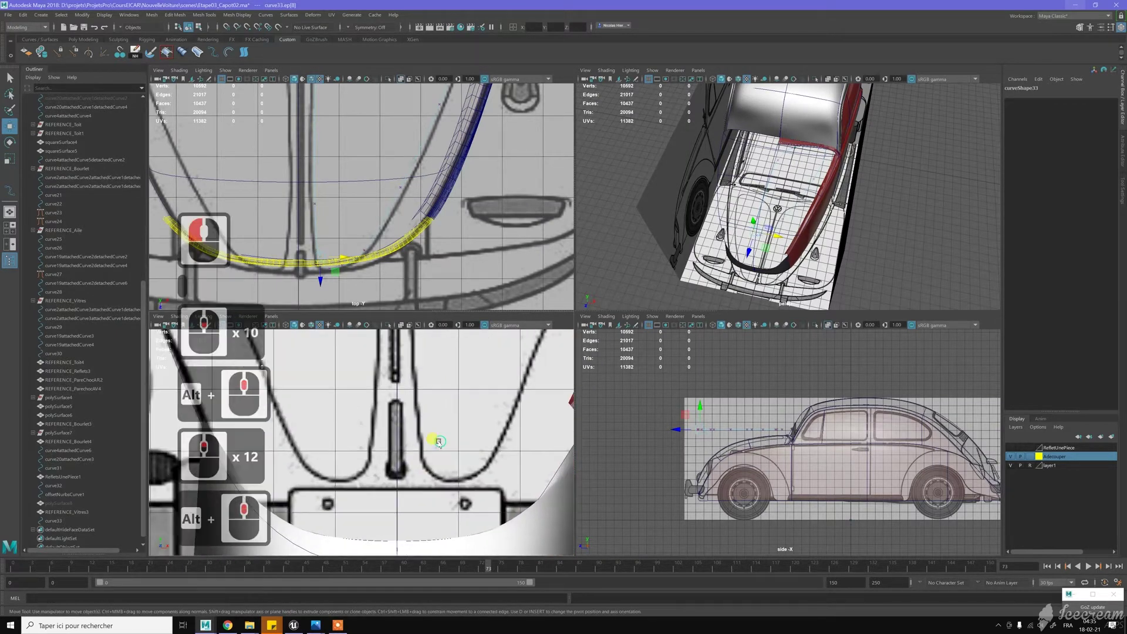
pyautogui.scroll(-16, 439, 442)
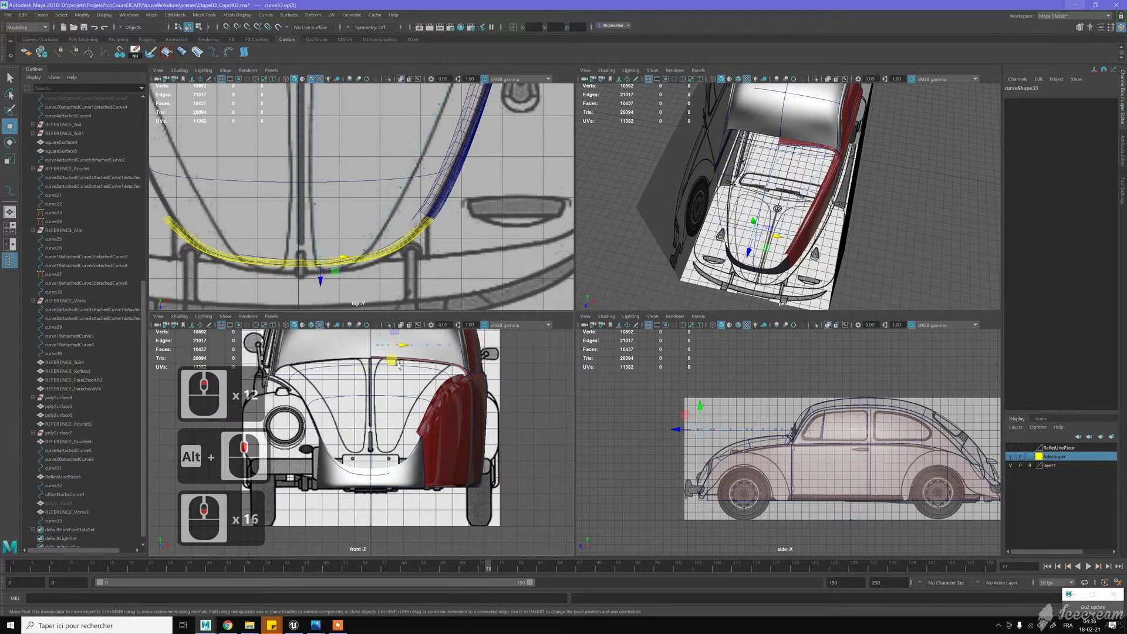
pyautogui.keyDown('alt'); pyautogui.moveTo(391, 360); pyautogui.dragTo(396, 406, button='middle'); pyautogui.keyUp('alt')
pyautogui.scroll(13, 761, 406)
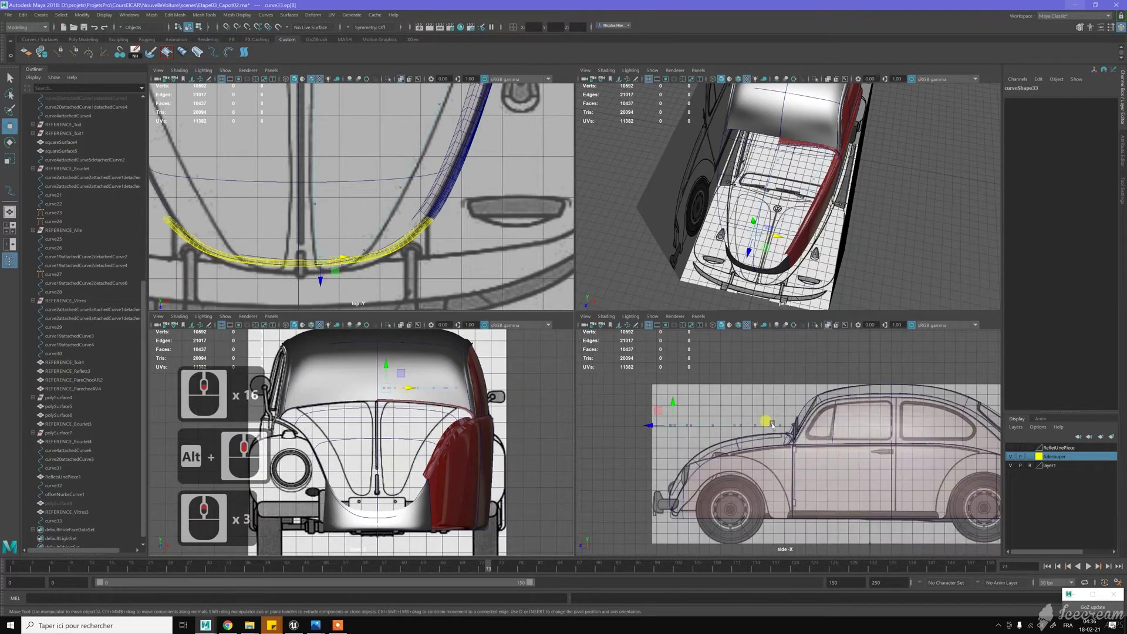
pyautogui.scroll(5, 761, 406)
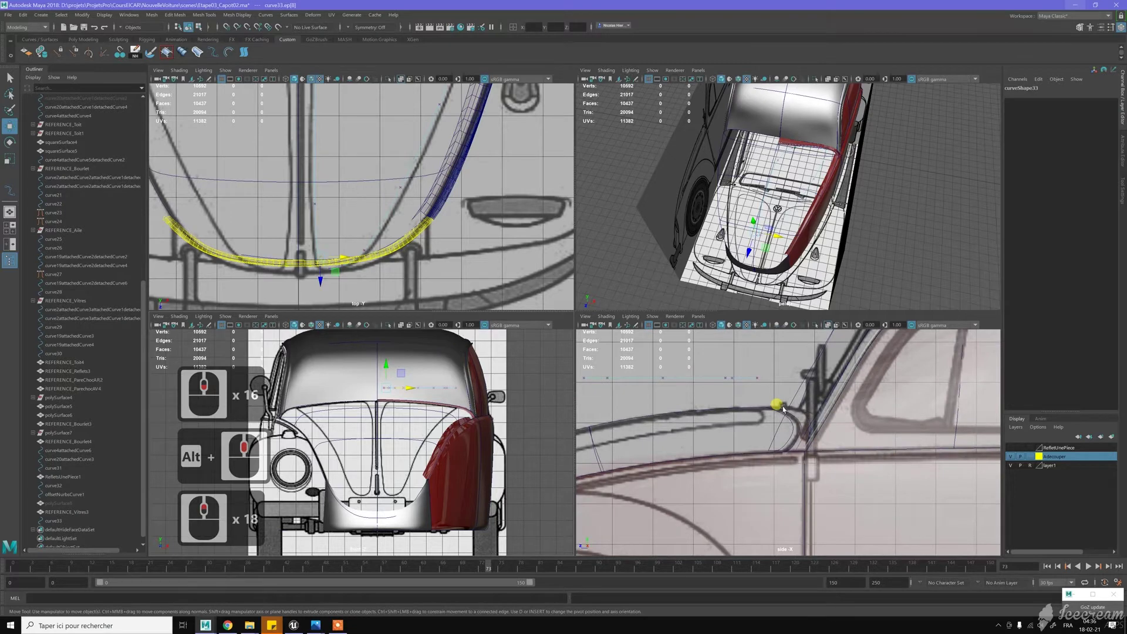
pyautogui.keyDown('alt'); pyautogui.moveTo(775, 383); pyautogui.dragTo(786, 428, button='middle'); pyautogui.keyUp('alt')
pyautogui.scroll(3, 779, 429)
pyautogui.scroll(4, 769, 421)
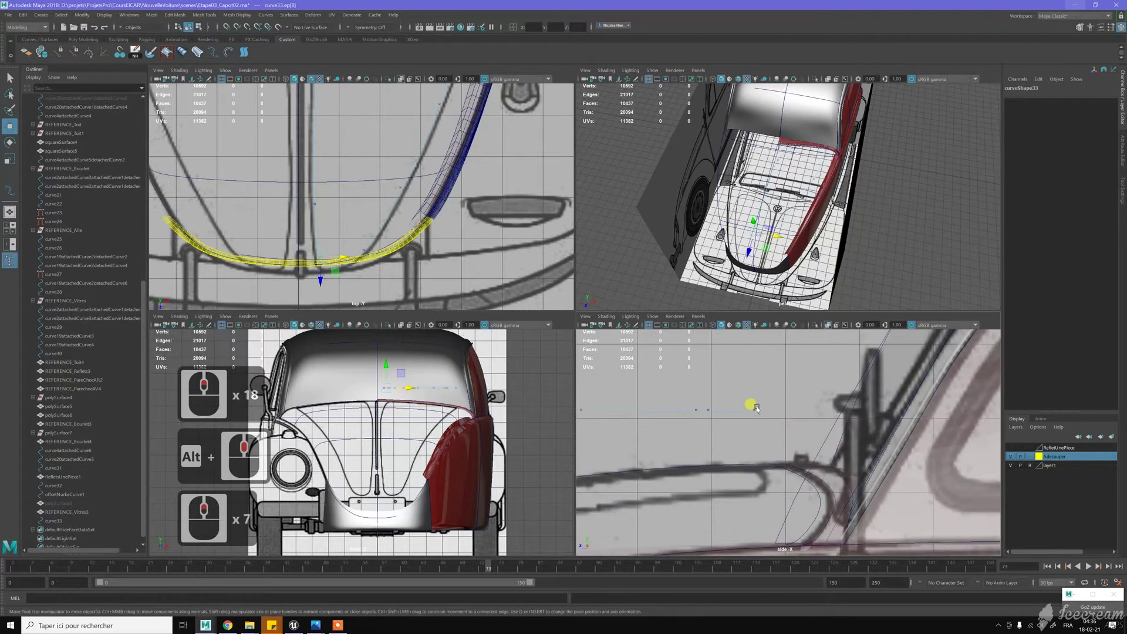
pyautogui.click(475, 390)
pyautogui.scroll(6, 475, 390)
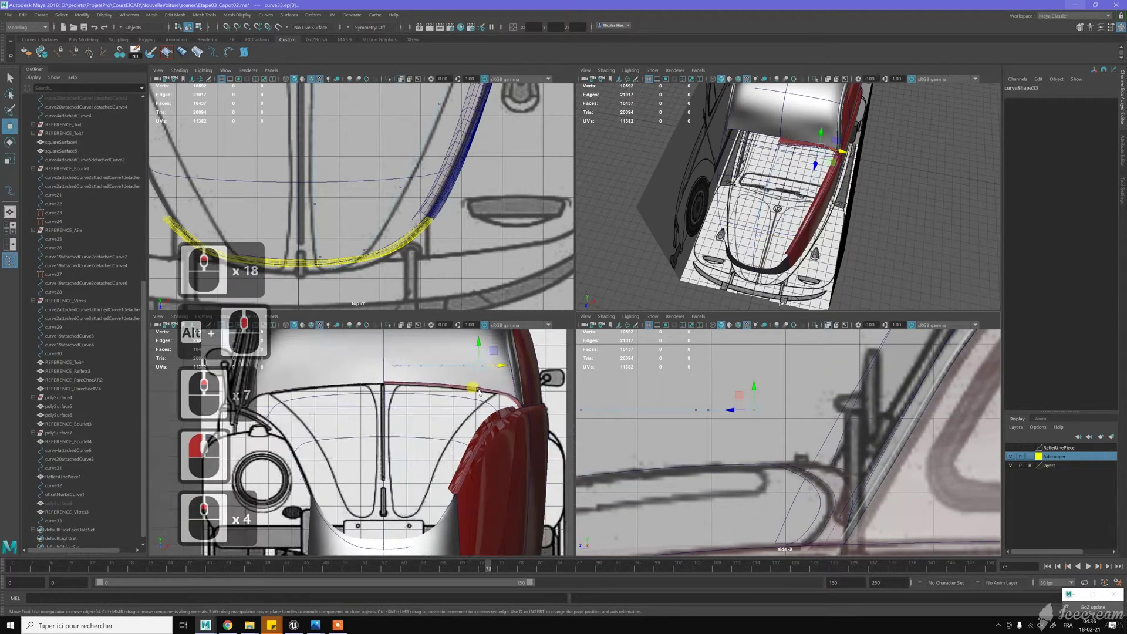
pyautogui.keyDown('alt'); pyautogui.moveTo(479, 391); pyautogui.dragTo(412, 467, button='middle'); pyautogui.keyUp('alt')
pyautogui.scroll(-6, 430, 264)
pyautogui.keyDown('alt'); pyautogui.moveTo(432, 218); pyautogui.dragTo(392, 383, button='middle'); pyautogui.keyUp('alt')
pyautogui.keyDown('alt'); pyautogui.scroll(4, 400, 137); pyautogui.keyUp('alt')
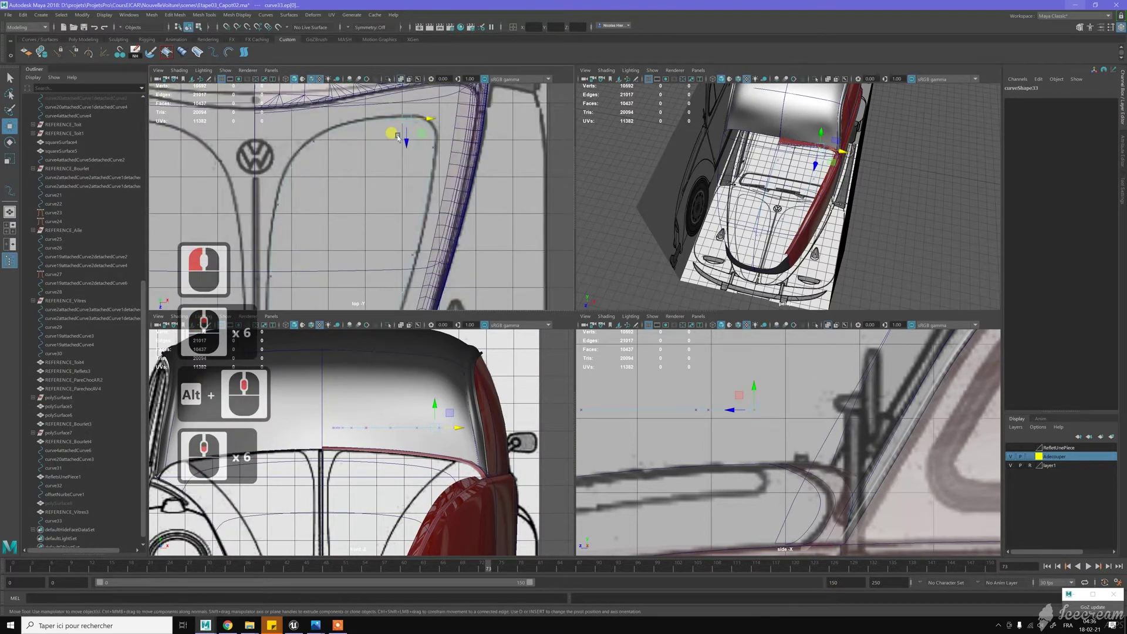
pyautogui.keyDown('alt'); pyautogui.moveTo(400, 137); pyautogui.dragTo(399, 176, button='middle'); pyautogui.keyUp('alt')
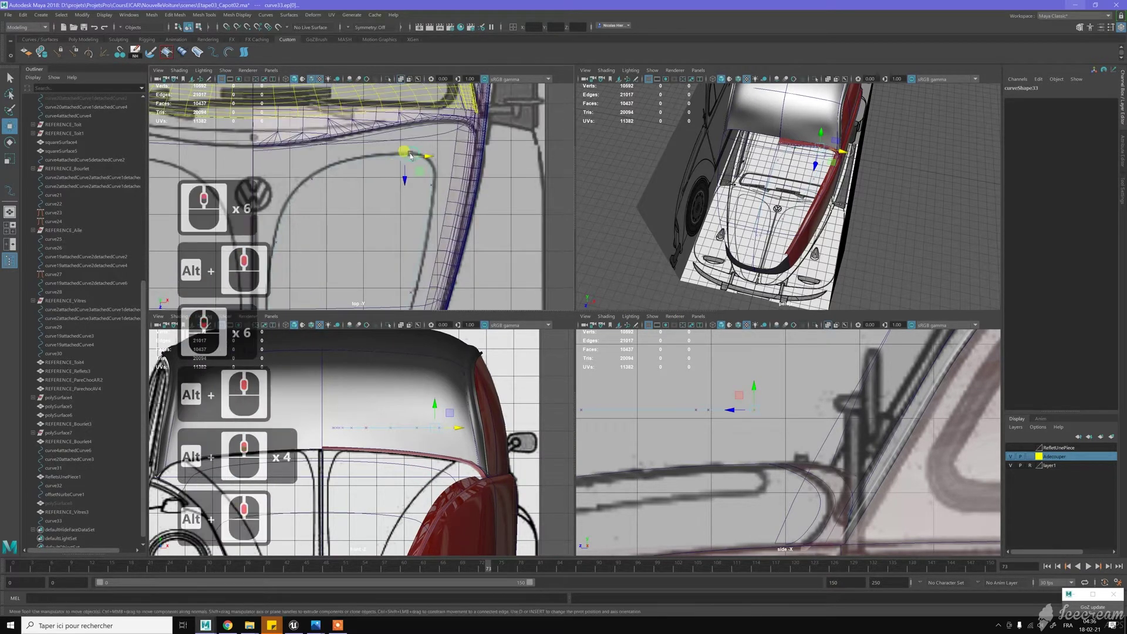
pyautogui.click(751, 402)
pyautogui.moveTo(752, 401); pyautogui.dragTo(770, 424)
# Lower the edit points just below the panel's upper outer corner and on its upper outer side to the hood's height in the side blueprint
pyautogui.click(442, 192)
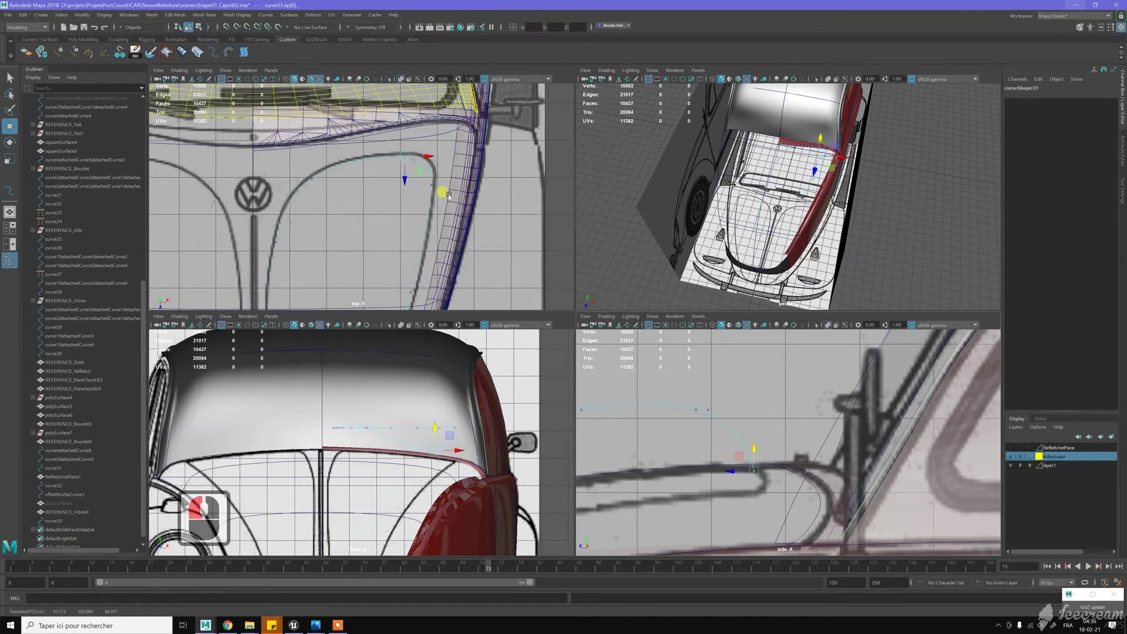
pyautogui.click(684, 378)
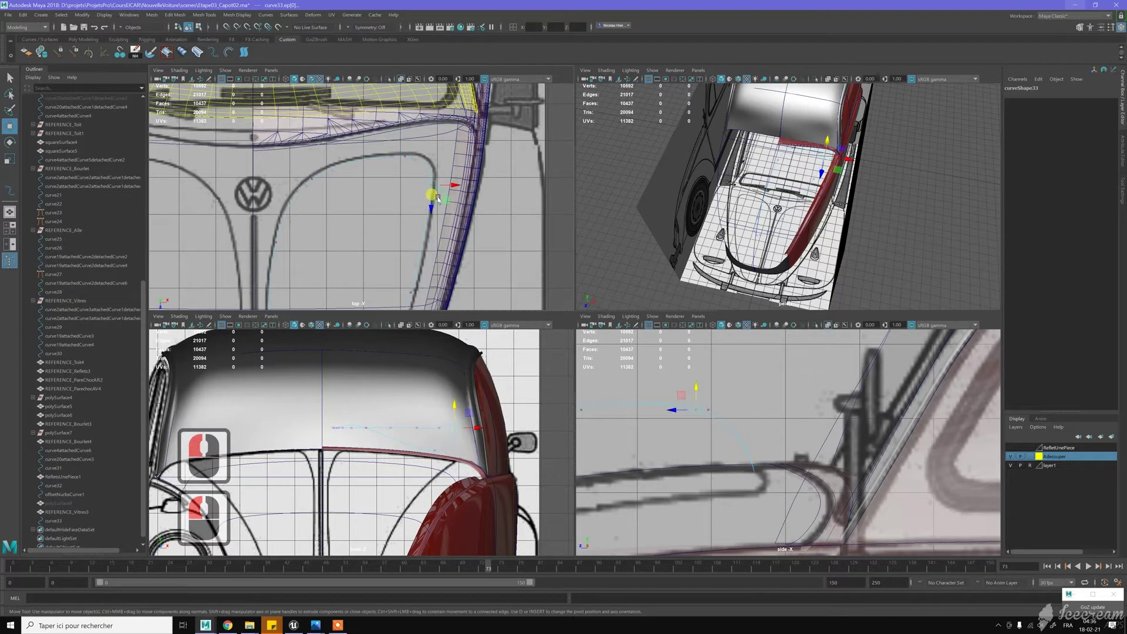
pyautogui.moveTo(694, 385); pyautogui.dragTo(696, 467)
pyautogui.keyDown('alt'); pyautogui.moveTo(438, 278); pyautogui.dragTo(461, 221, button='middle'); pyautogui.keyUp('alt')
pyautogui.click(658, 410)
pyautogui.keyDown('alt'); pyautogui.moveTo(658, 410); pyautogui.dragTo(847, 395, button='middle'); pyautogui.keyUp('alt')
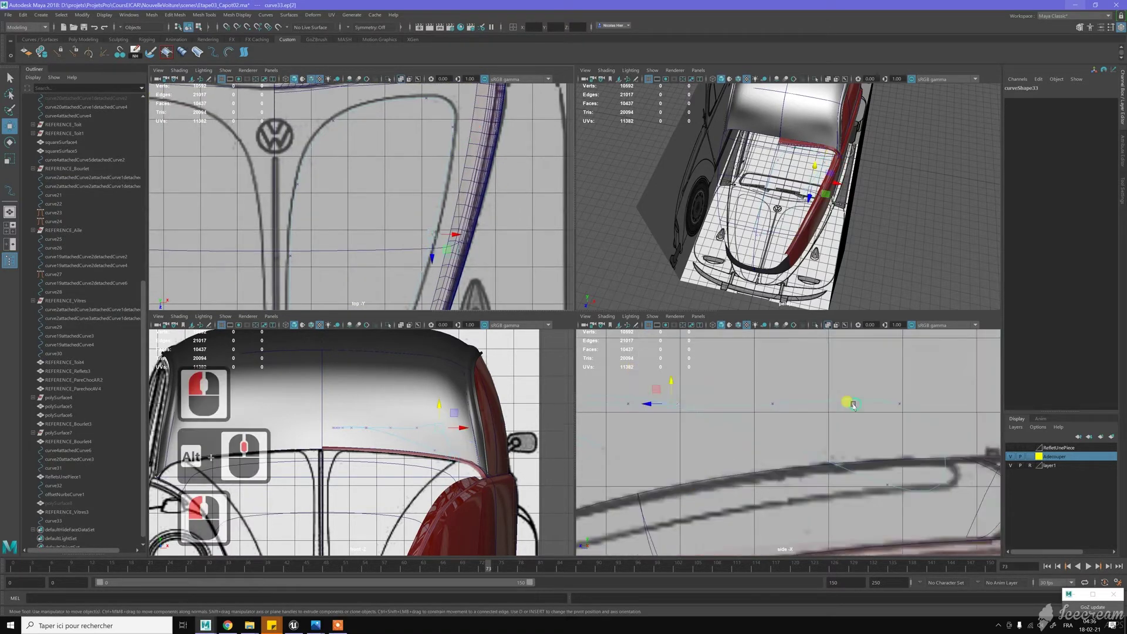
pyautogui.moveTo(679, 382); pyautogui.dragTo(668, 496)
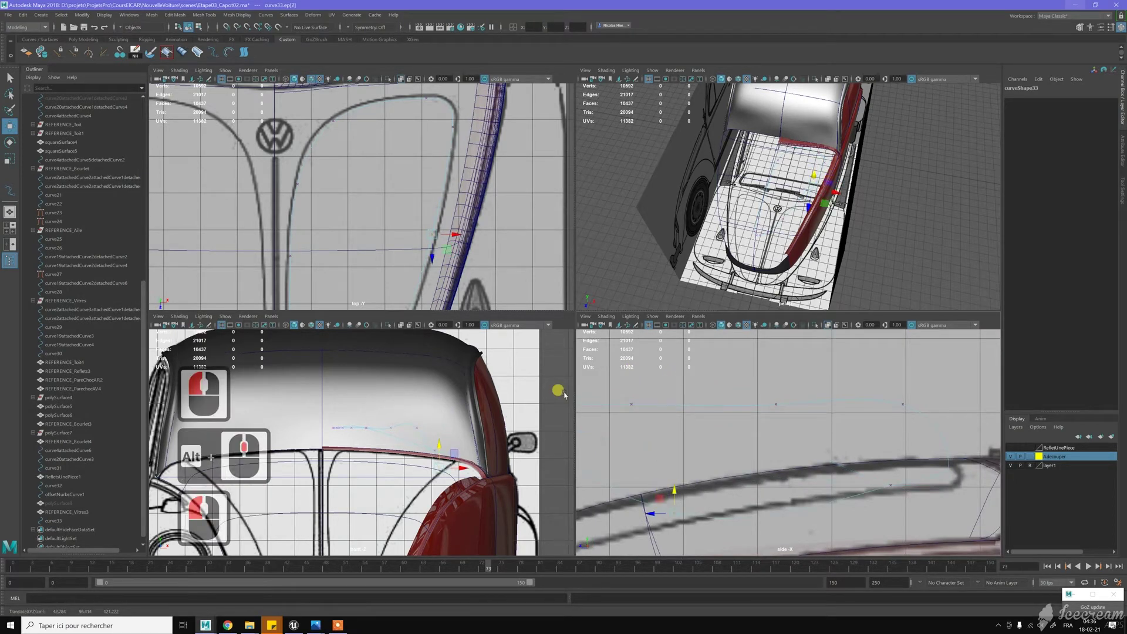
# Lower the edit point midway down the panel's outer side to match the hood's curvature in the side view
pyautogui.scroll(-3, 428, 222)
pyautogui.keyDown('alt'); pyautogui.moveTo(406, 247); pyautogui.dragTo(429, 178, button='middle'); pyautogui.keyUp('alt')
pyautogui.keyDown('alt'); pyautogui.moveTo(676, 432); pyautogui.dragTo(804, 424, button='middle'); pyautogui.keyUp('alt')
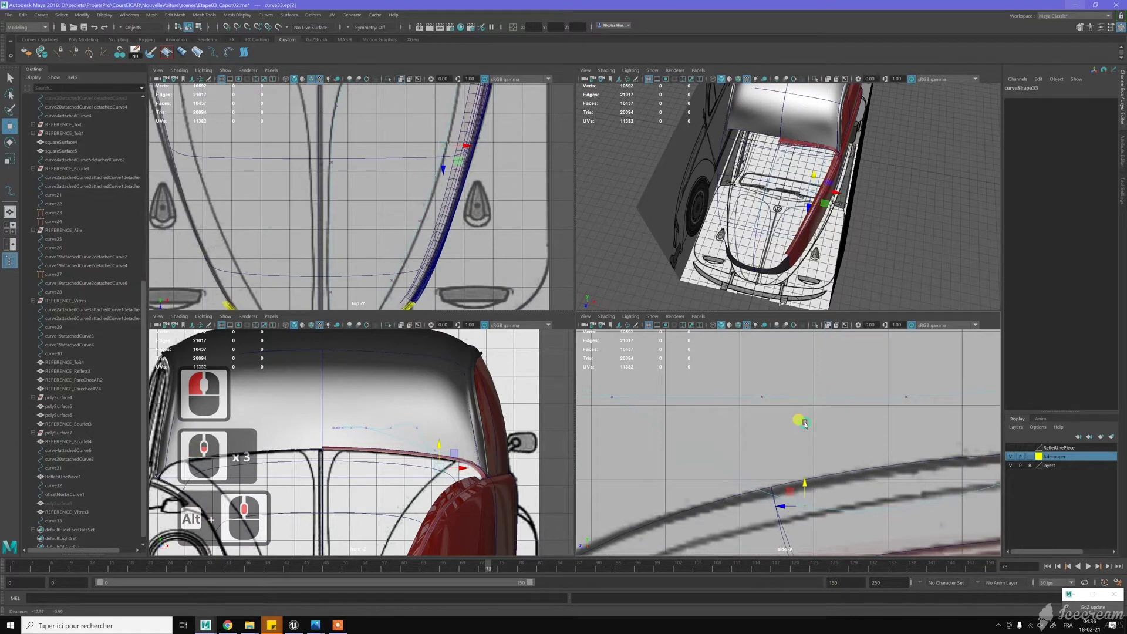
pyautogui.scroll(-4, 793, 424)
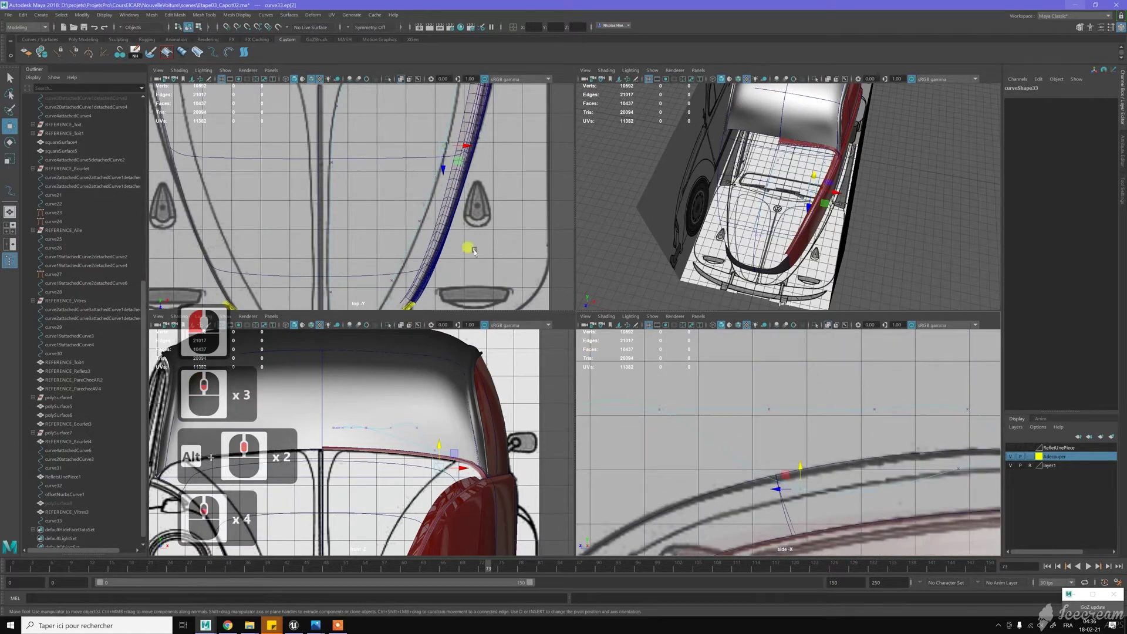
pyautogui.click(636, 379)
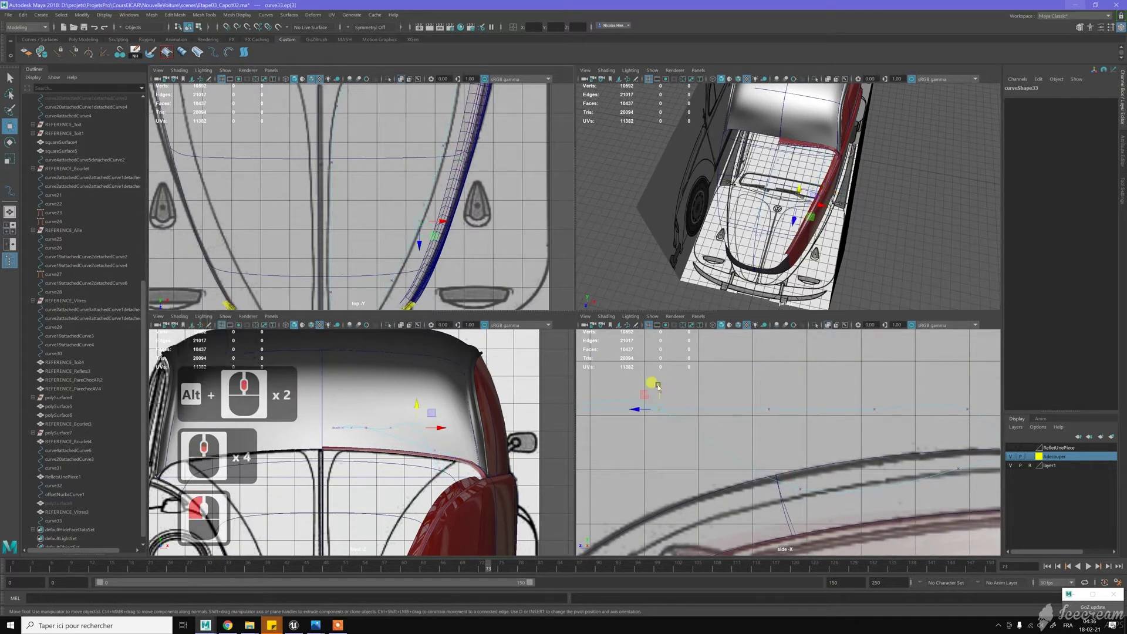
pyautogui.moveTo(659, 385); pyautogui.dragTo(671, 511)
# Lower the edit point near the front of the panel's outer side to the hood line, checking side and front views
pyautogui.keyDown('alt'); pyautogui.moveTo(449, 286); pyautogui.dragTo(479, 193, button='middle'); pyautogui.keyUp('alt')
pyautogui.moveTo(427, 203); pyautogui.dragTo(428, 206)
pyautogui.scroll(-4, 751, 439)
pyautogui.keyDown('alt'); pyautogui.moveTo(711, 451); pyautogui.dragTo(848, 446, button='middle'); pyautogui.keyUp('alt')
pyautogui.moveTo(722, 363); pyautogui.dragTo(755, 528, button='middle')
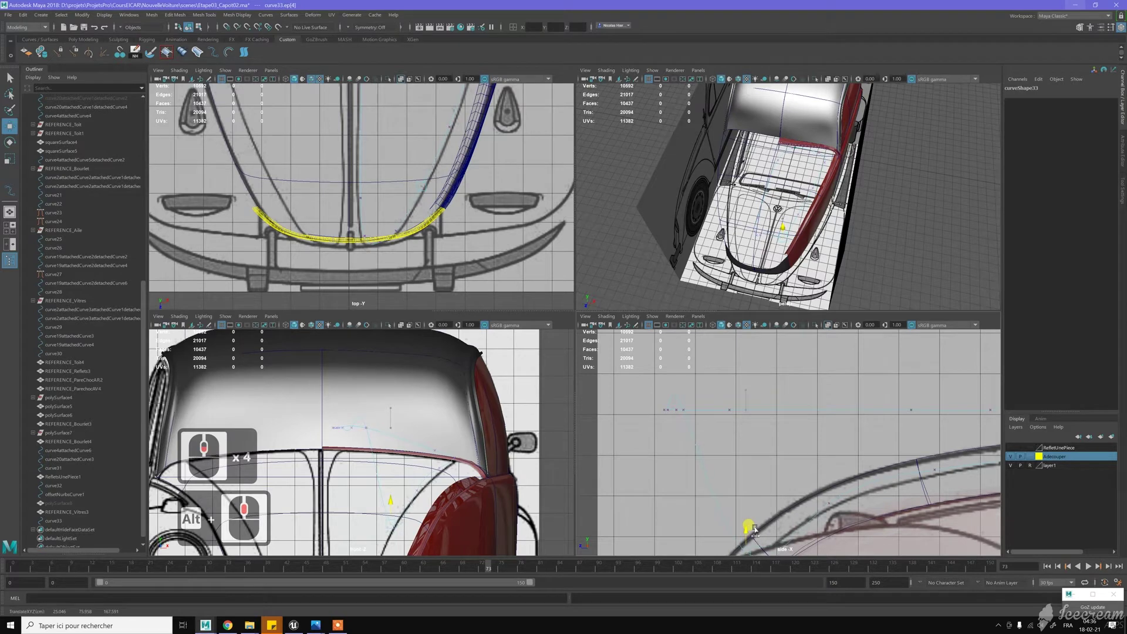
pyautogui.keyDown('alt'); pyautogui.moveTo(767, 466); pyautogui.dragTo(773, 410, button='middle'); pyautogui.keyUp('alt')
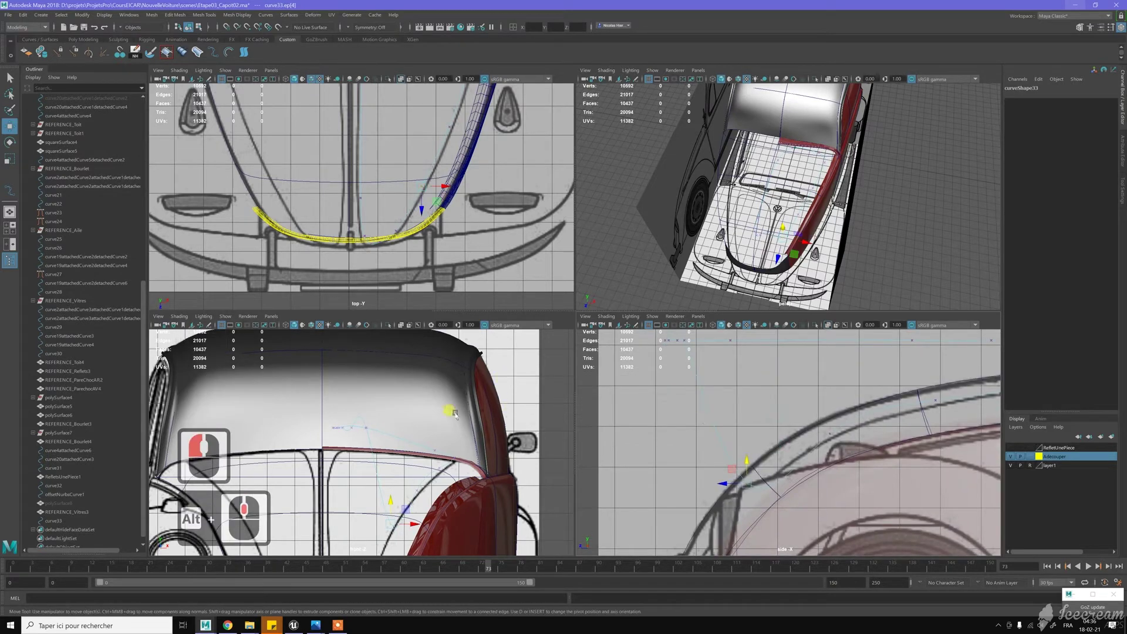
pyautogui.moveTo(390, 501); pyautogui.dragTo(389, 504)
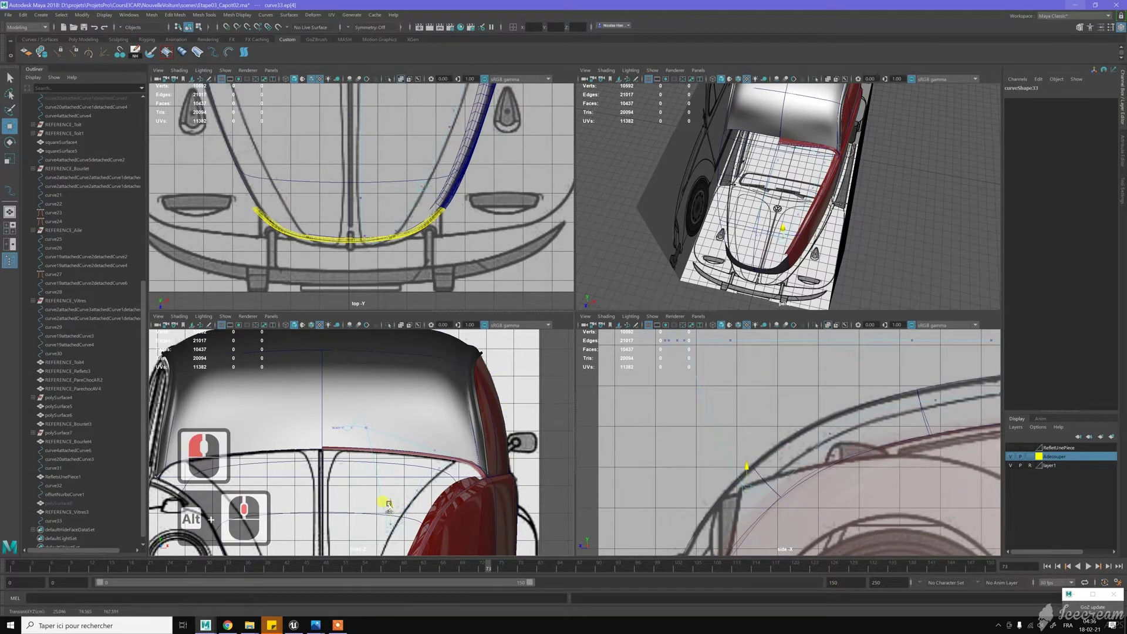
# Lower the edit point where the panel's outer side meets the hood's front end onto the front-view outline
pyautogui.scroll(5, 406, 222)
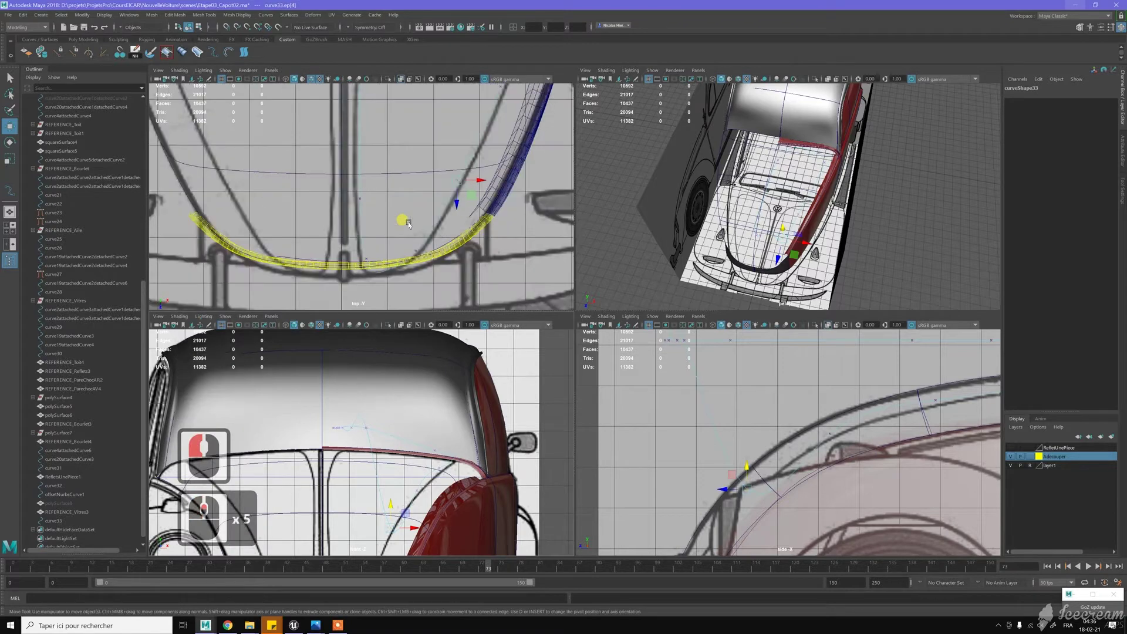
pyautogui.scroll(2, 424, 212)
pyautogui.click(427, 262)
pyautogui.keyDown('alt'); pyautogui.moveTo(410, 444); pyautogui.dragTo(386, 356, button='middle'); pyautogui.keyUp('alt')
pyautogui.scroll(2, 406, 373)
pyautogui.scroll(-1, 406, 374)
pyautogui.moveTo(385, 356); pyautogui.dragTo(383, 470)
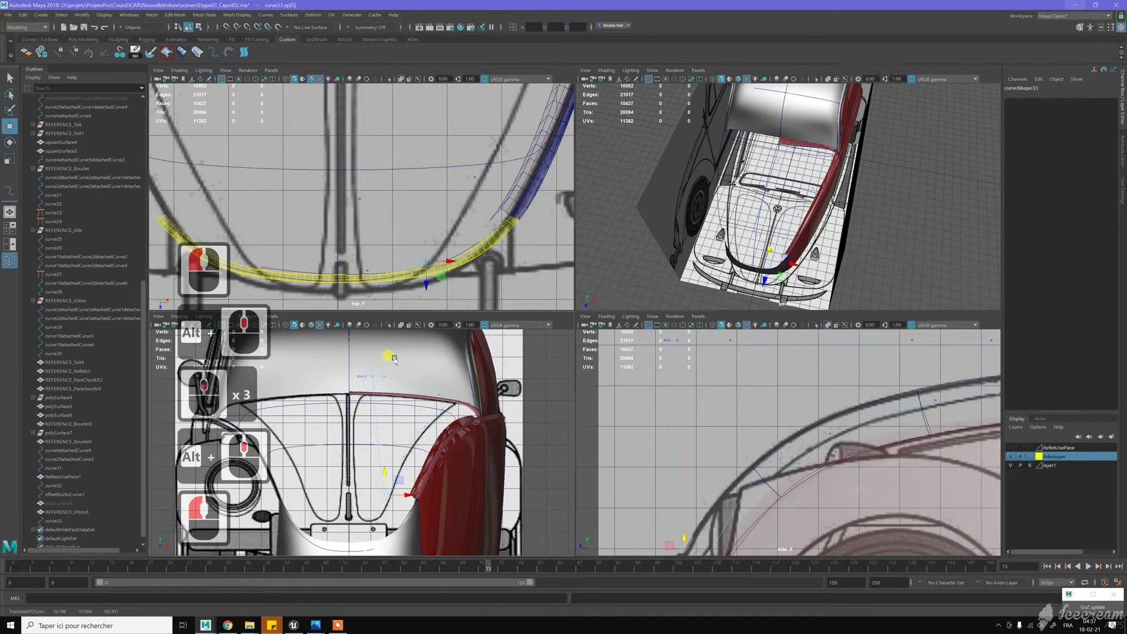
# Lower the next two edit points along the panel's front end onto the blueprint outline in the front view
pyautogui.scroll(3, 414, 274)
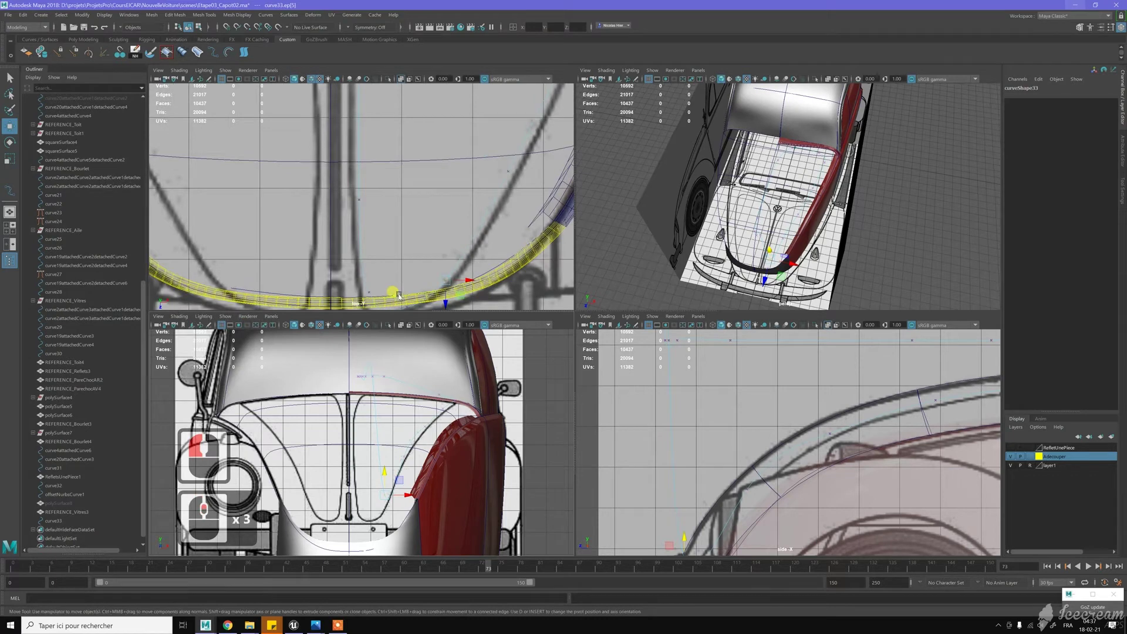
pyautogui.click(412, 310)
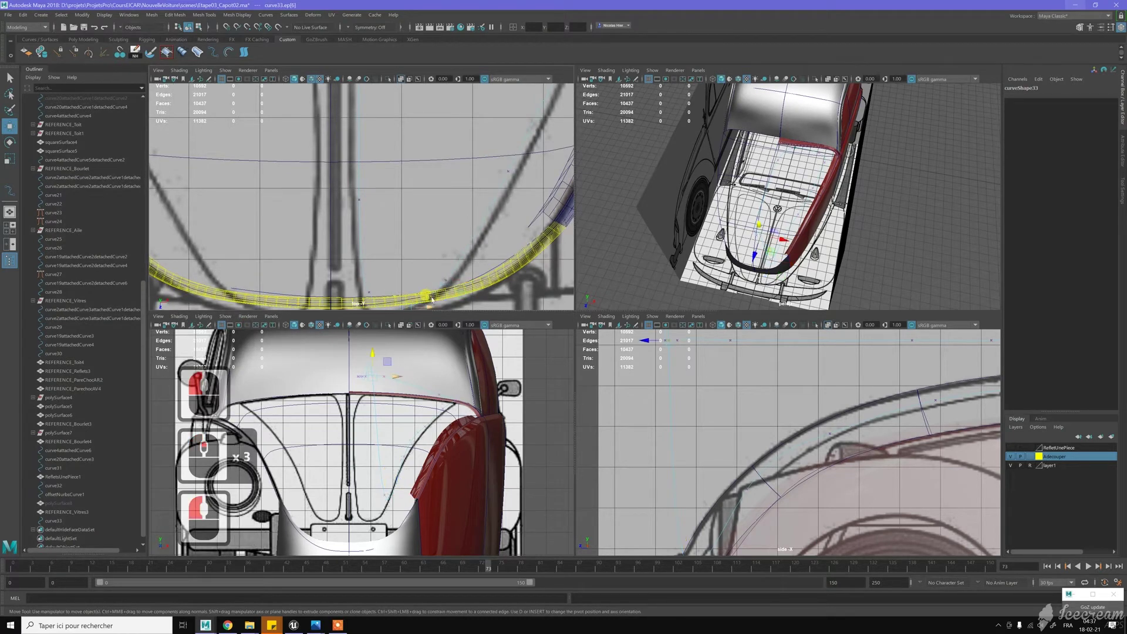
pyautogui.keyDown('alt'); pyautogui.moveTo(397, 444); pyautogui.dragTo(407, 412, button='middle'); pyautogui.keyUp('alt')
pyautogui.moveTo(387, 336); pyautogui.dragTo(383, 459)
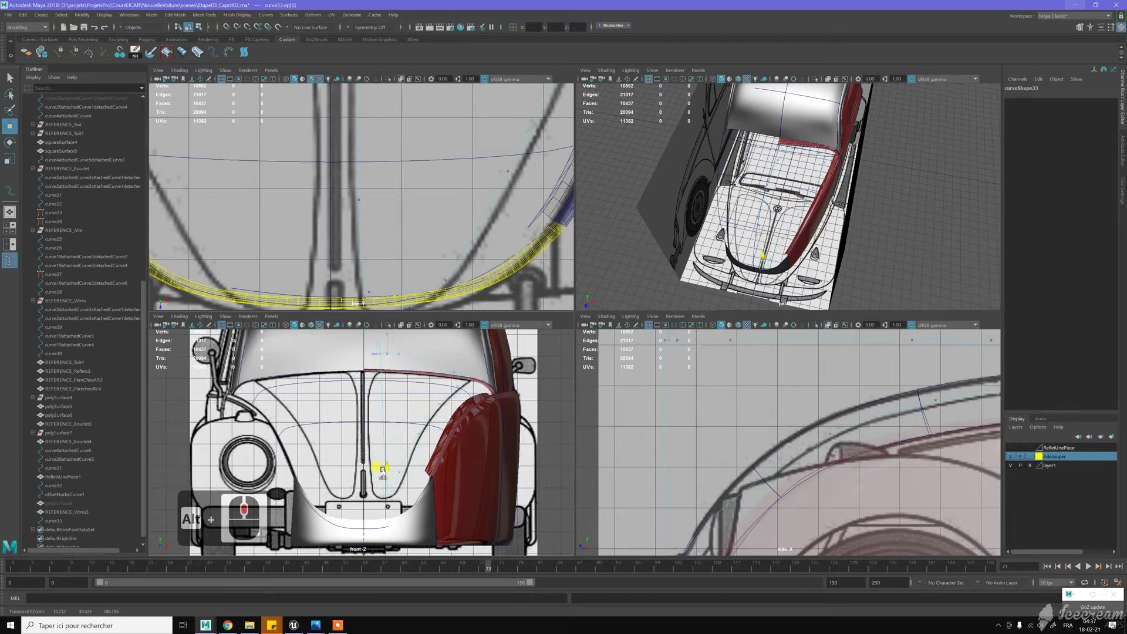
pyautogui.keyDown('alt'); pyautogui.moveTo(371, 305); pyautogui.dragTo(396, 256, button='middle'); pyautogui.keyUp('alt')
pyautogui.click(406, 263)
pyautogui.keyDown('alt'); pyautogui.moveTo(381, 417); pyautogui.dragTo(371, 343, button='middle'); pyautogui.keyUp('alt')
pyautogui.keyDown('alt'); pyautogui.scroll(-2, 383, 390); pyautogui.keyUp('alt')
pyautogui.moveTo(375, 347); pyautogui.dragTo(368, 471)
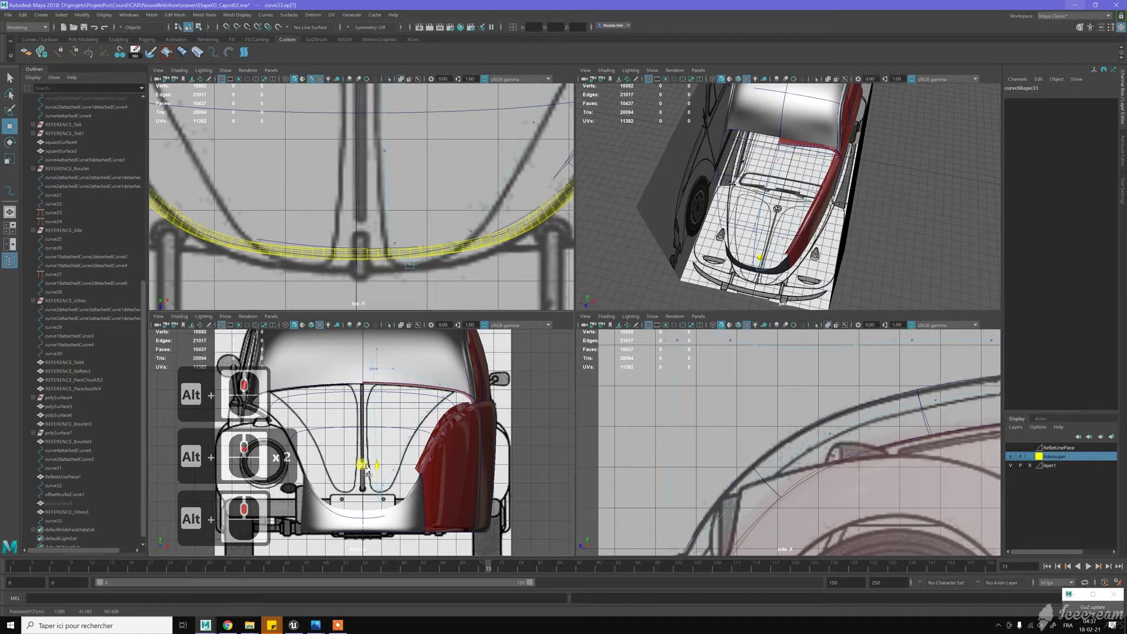
# Lower the edit points at the panel's inner front corner and on the lower inner side to the hood surface
pyautogui.click(389, 263)
pyautogui.click(394, 267)
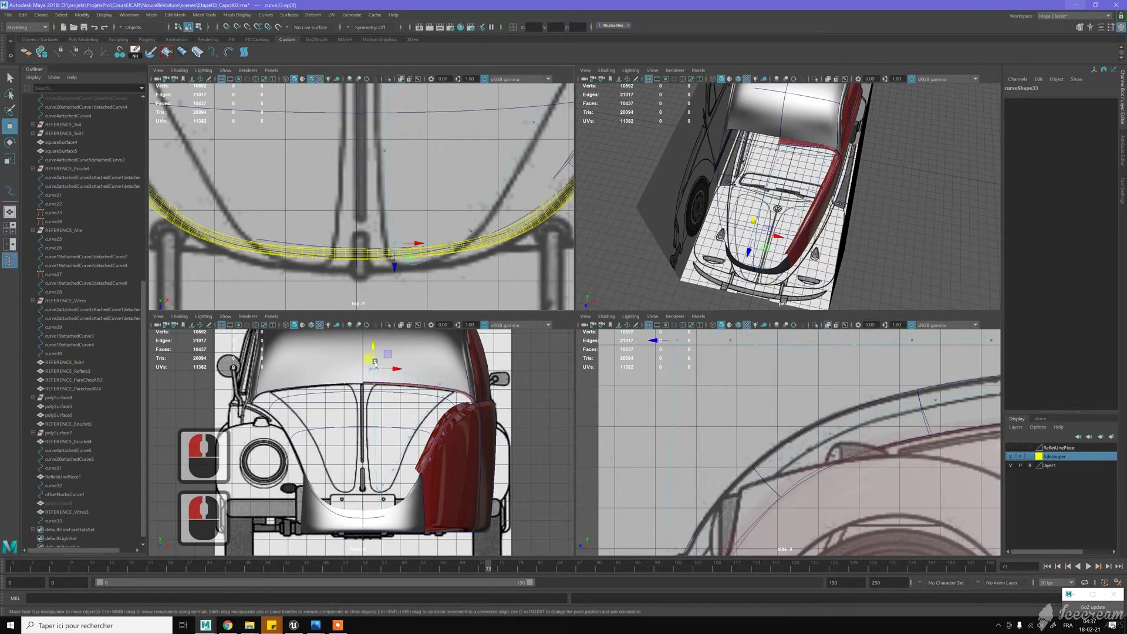
pyautogui.moveTo(374, 361); pyautogui.dragTo(361, 465)
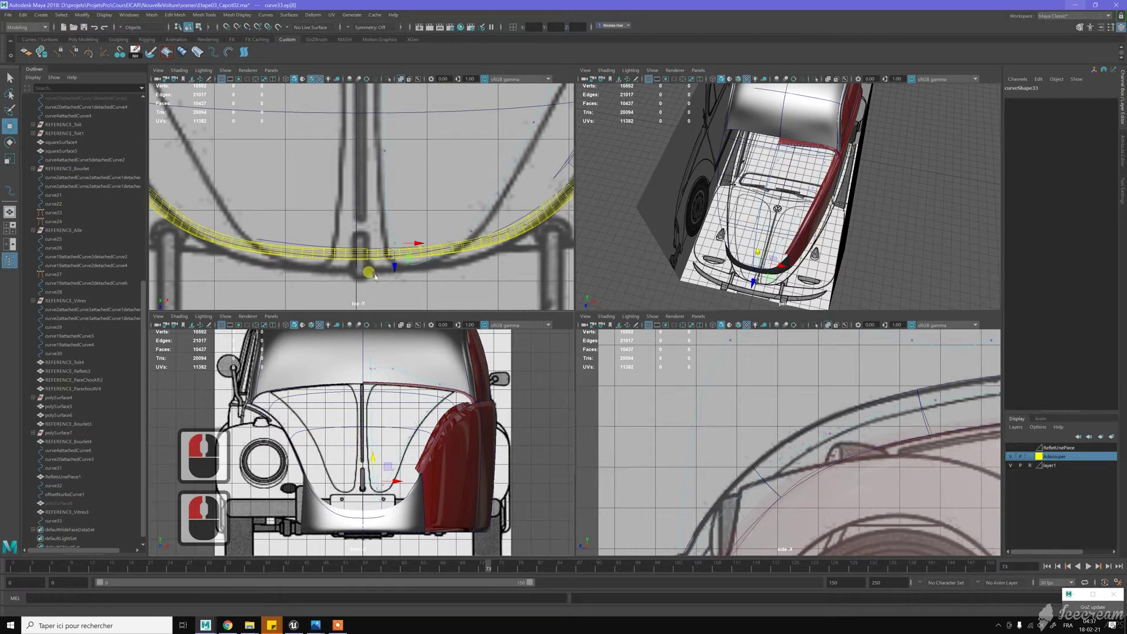
pyautogui.click(388, 151)
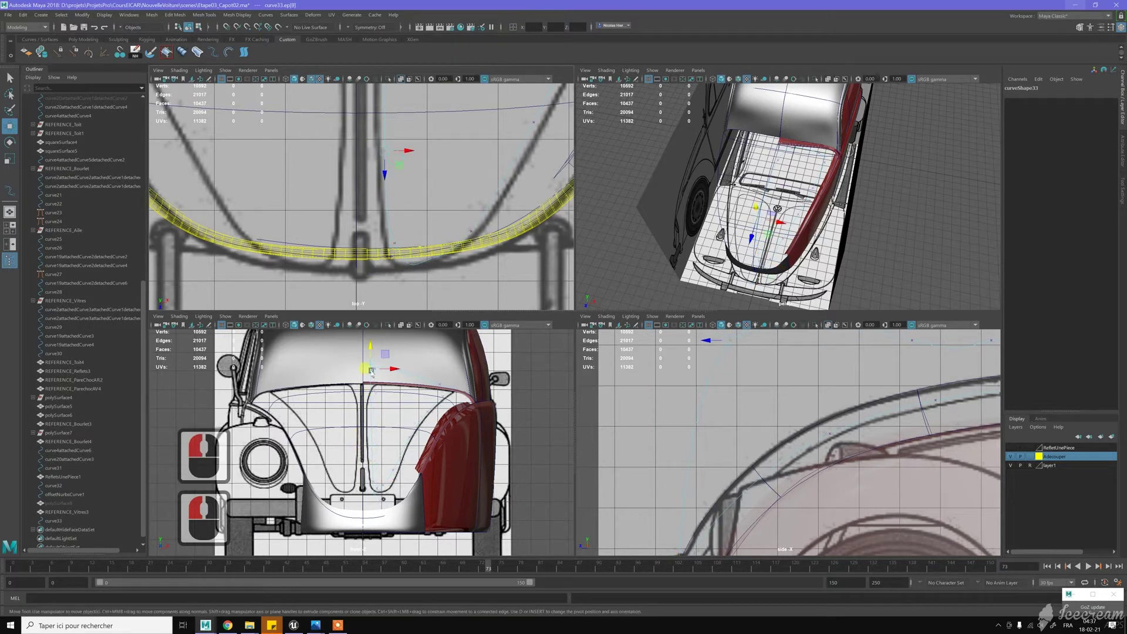
pyautogui.moveTo(367, 347); pyautogui.dragTo(366, 427)
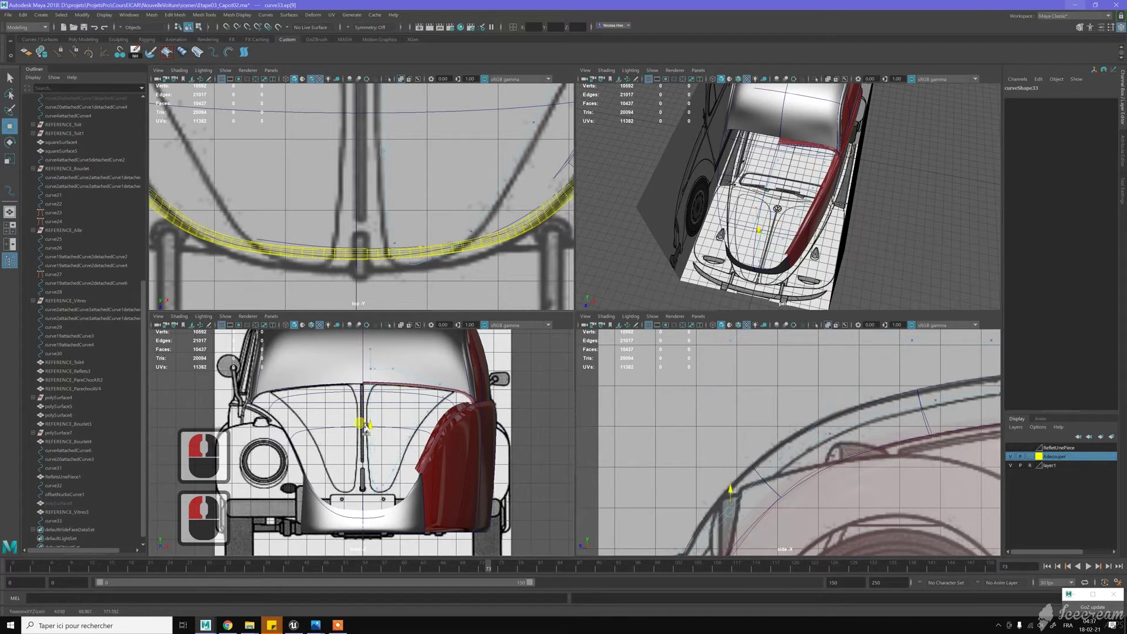
# Lower the edit point midway up the panel's inner side, beside the central trim, to the hood's height
pyautogui.click(391, 245)
pyautogui.keyDown('alt'); pyautogui.moveTo(418, 96); pyautogui.dragTo(412, 241, button='middle'); pyautogui.keyUp('alt')
pyautogui.scroll(-4, 413, 192)
pyautogui.keyDown('alt'); pyautogui.moveTo(412, 191); pyautogui.dragTo(417, 240, button='middle'); pyautogui.keyUp('alt')
pyautogui.click(375, 128)
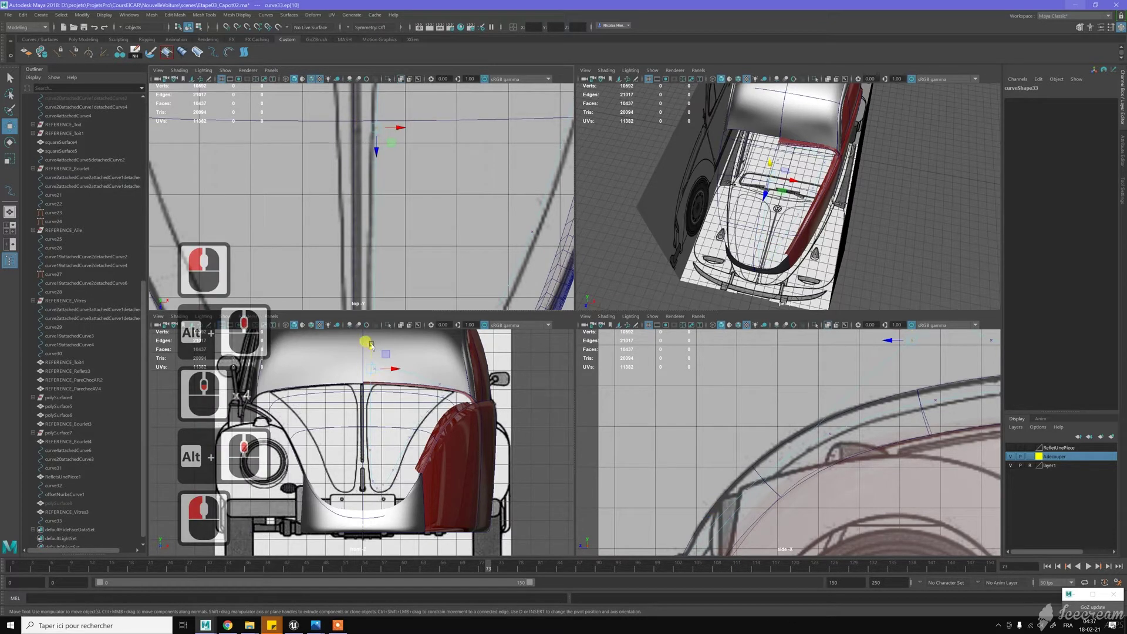
pyautogui.moveTo(370, 344); pyautogui.dragTo(394, 388)
# Lower the edit point on the panel's upper inner side, just below the VW emblem, to the hood line
pyautogui.keyDown('alt'); pyautogui.moveTo(418, 183); pyautogui.dragTo(420, 303, button='middle'); pyautogui.keyUp('alt')
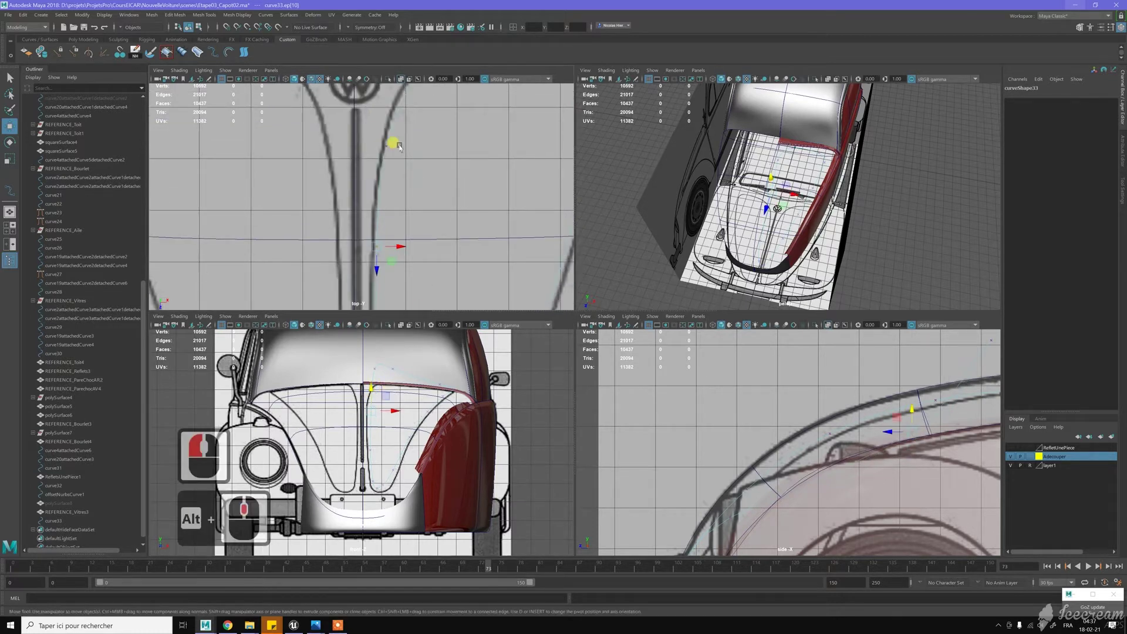
pyautogui.moveTo(369, 132); pyautogui.dragTo(393, 158)
pyautogui.keyDown('alt'); pyautogui.moveTo(462, 168); pyautogui.dragTo(455, 239, button='middle'); pyautogui.keyUp('alt')
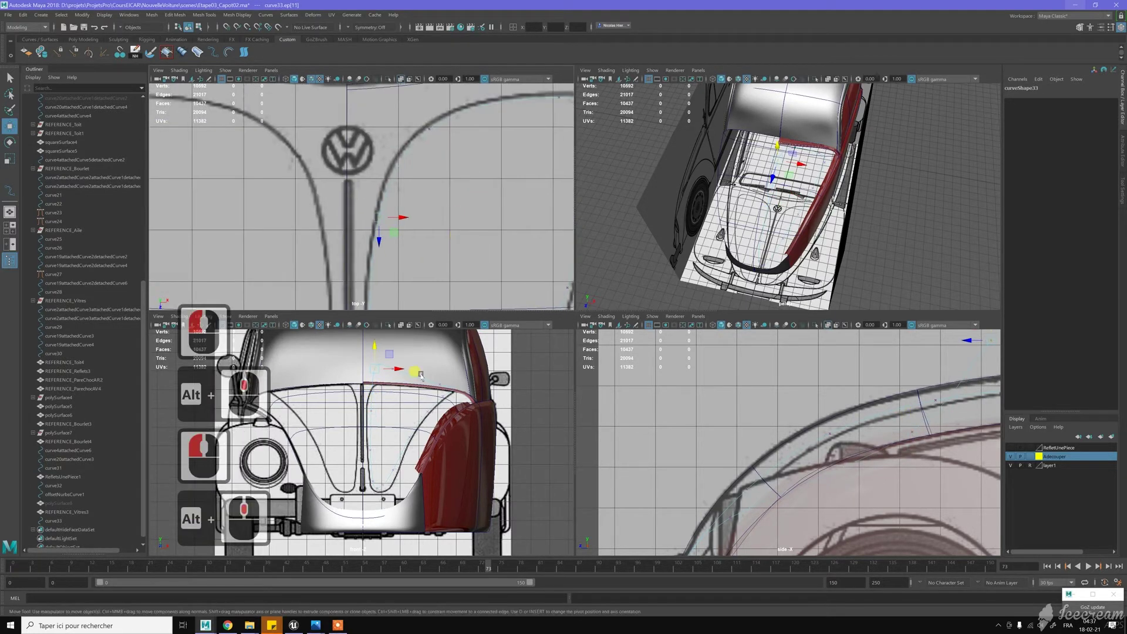
pyautogui.scroll(3, 379, 373)
pyautogui.keyDown('alt'); pyautogui.moveTo(356, 385); pyautogui.dragTo(350, 421, button='middle'); pyautogui.keyUp('alt')
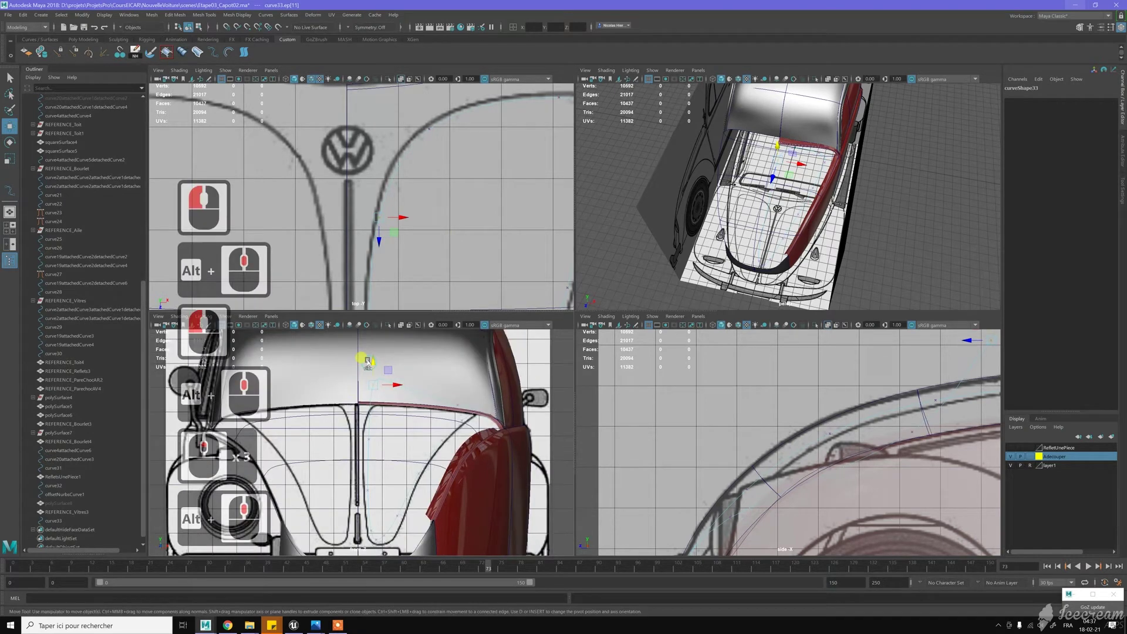
pyautogui.moveTo(371, 361); pyautogui.dragTo(370, 389)
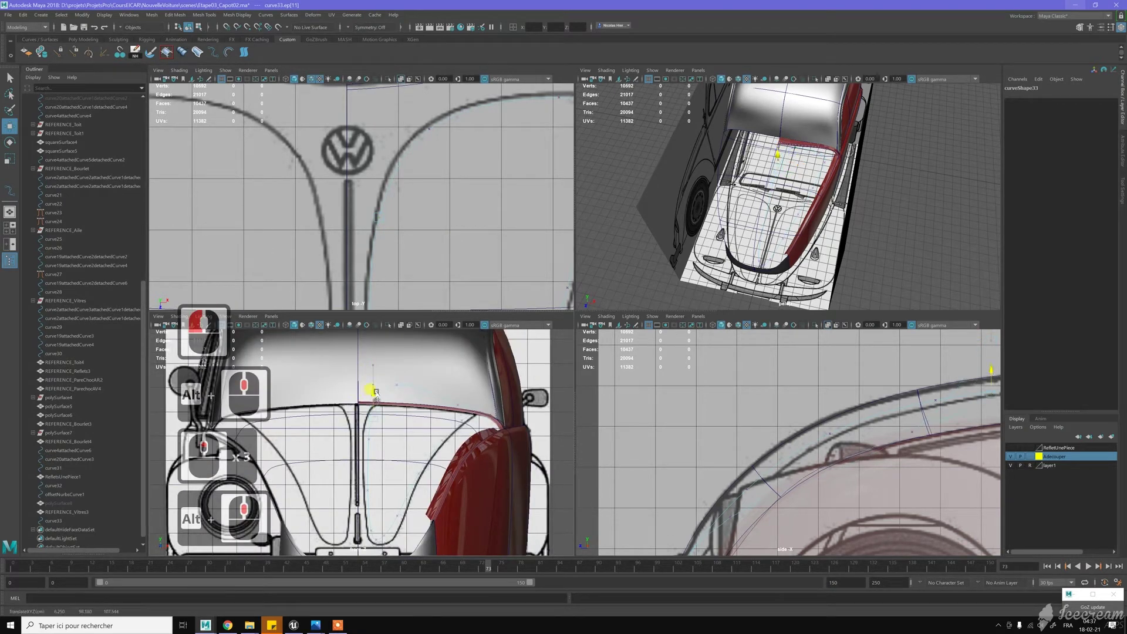
# Lower the edit point at the panel's inner upper bend beside the VW emblem to the hood's height
pyautogui.scroll(3, 416, 146)
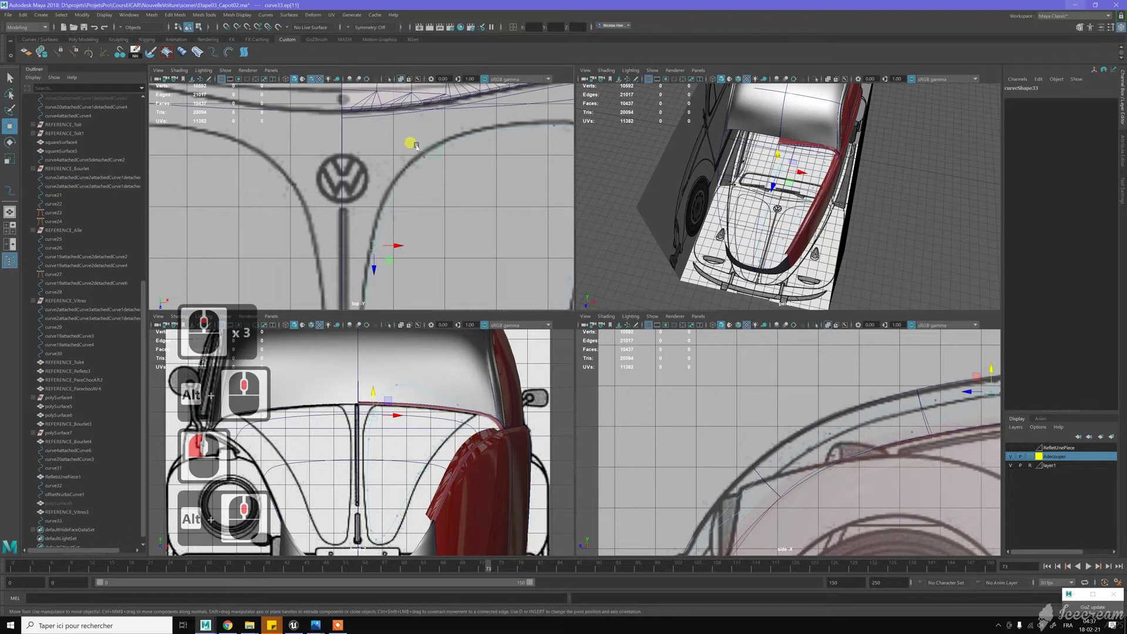
pyautogui.click(391, 357)
pyautogui.moveTo(395, 363); pyautogui.dragTo(400, 380)
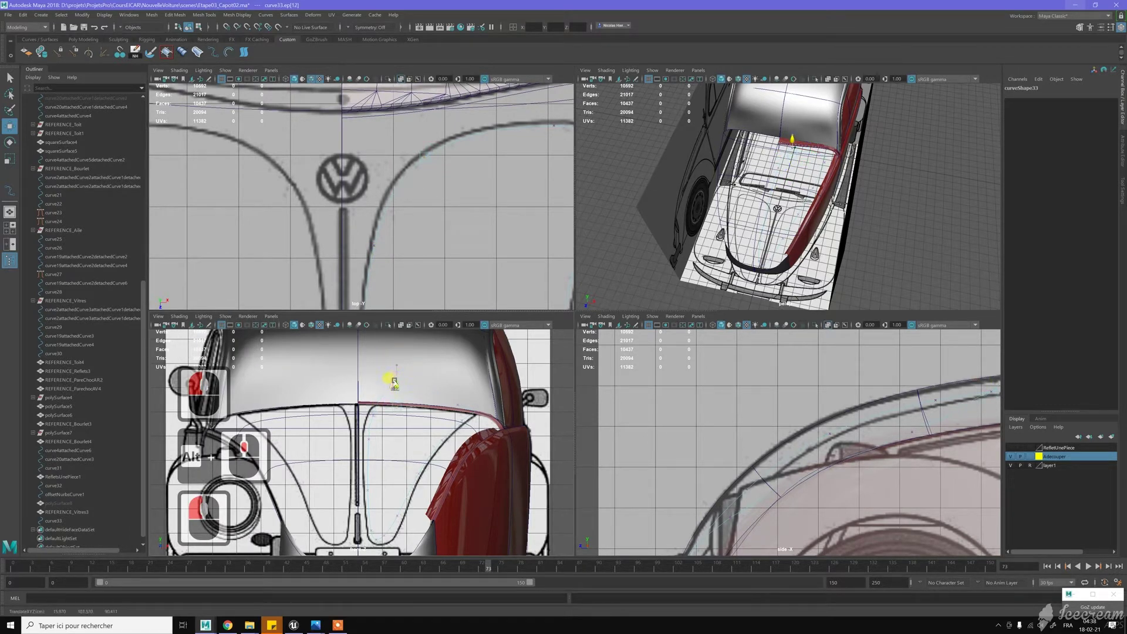
# Lower the edit point at the panel's rear outer corner slightly to the hood line in the side view
pyautogui.keyDown('alt'); pyautogui.moveTo(486, 212); pyautogui.dragTo(391, 264, button='middle'); pyautogui.keyUp('alt')
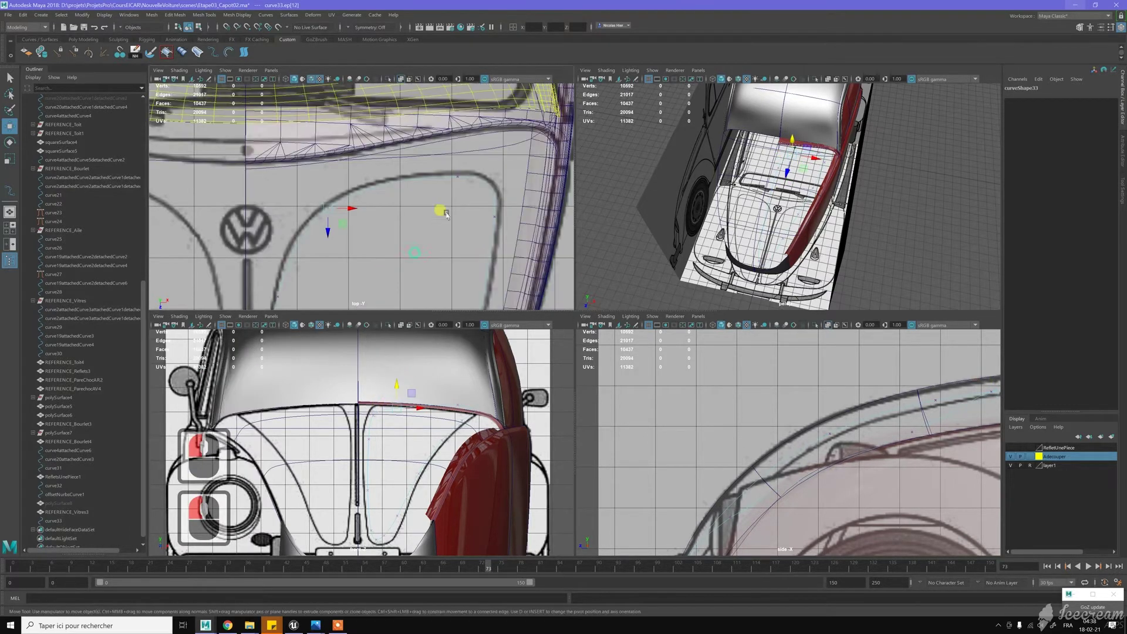
pyautogui.click(465, 186)
pyautogui.keyDown('alt'); pyautogui.moveTo(819, 409); pyautogui.dragTo(646, 421, button='middle'); pyautogui.keyUp('alt')
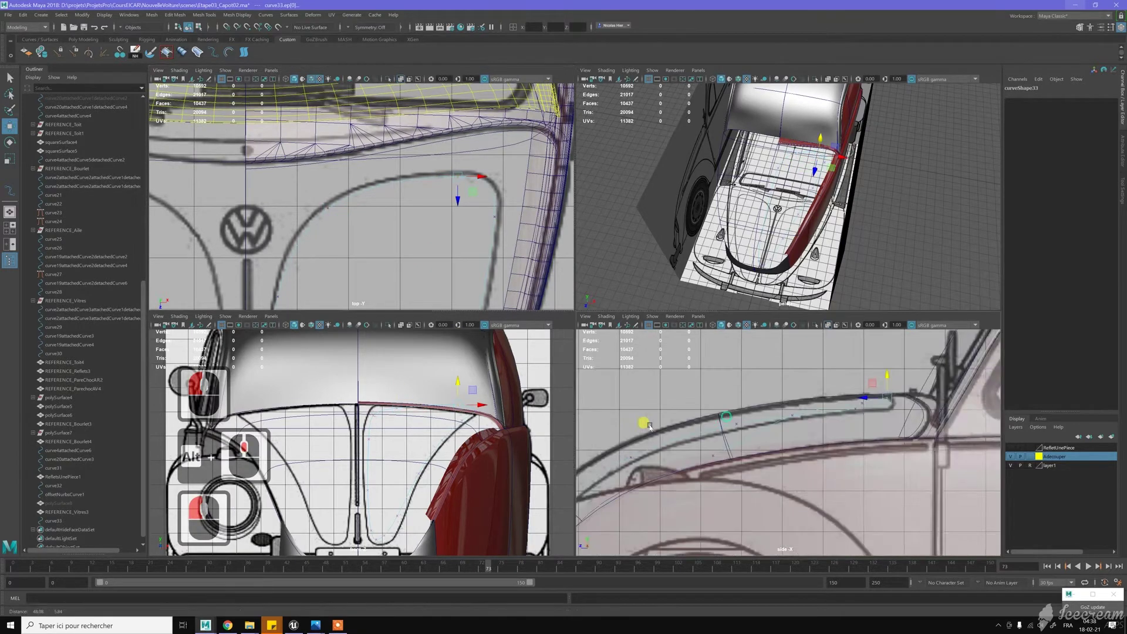
pyautogui.keyDown('alt'); pyautogui.scroll(3, 914, 392); pyautogui.keyUp('alt')
pyautogui.keyDown('alt'); pyautogui.moveTo(917, 392); pyautogui.dragTo(829, 412, button='middle'); pyautogui.keyUp('alt')
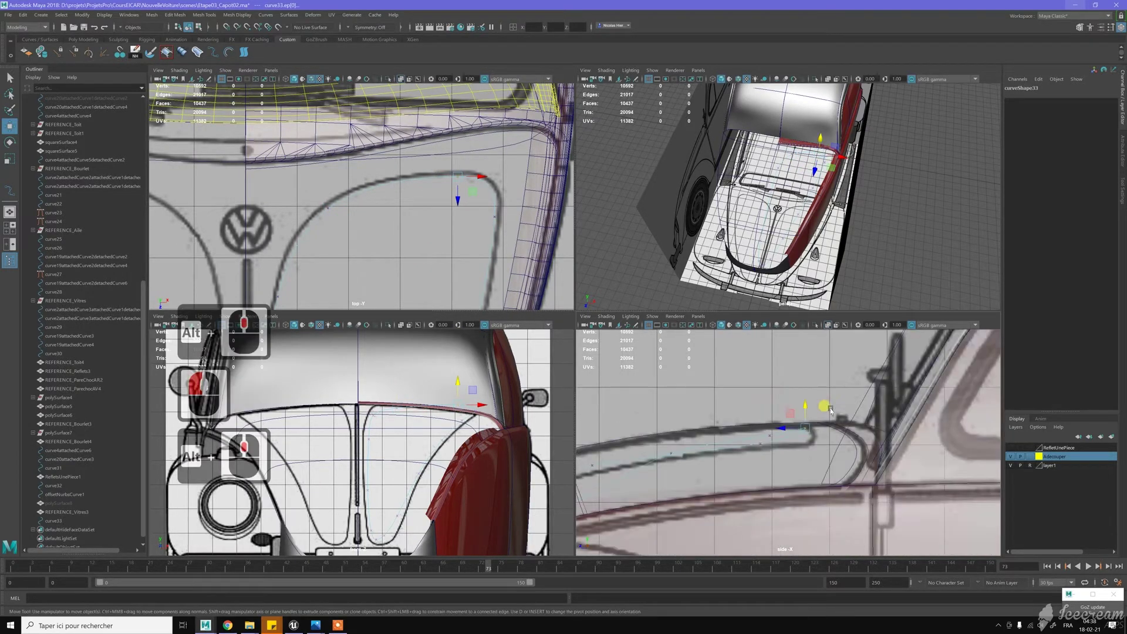
pyautogui.keyDown('alt'); pyautogui.scroll(2, 822, 409); pyautogui.keyUp('alt')
pyautogui.moveTo(808, 403); pyautogui.dragTo(810, 411)
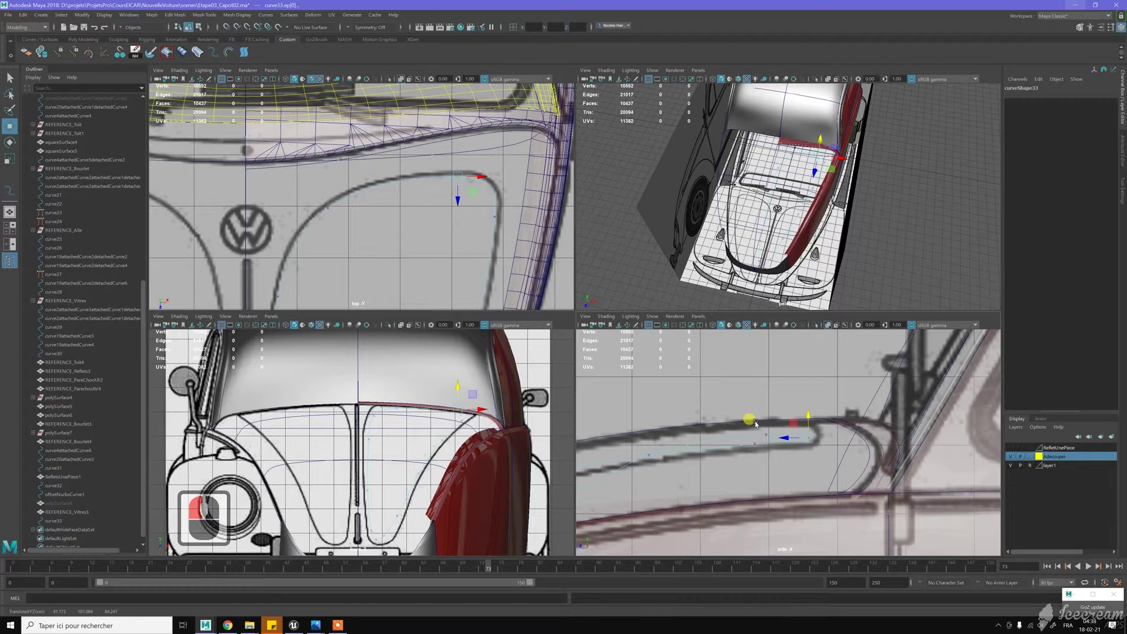
# Raise the edit point at the panel's inner upper bend beside the VW emblem to the hood outline
pyautogui.click(764, 418)
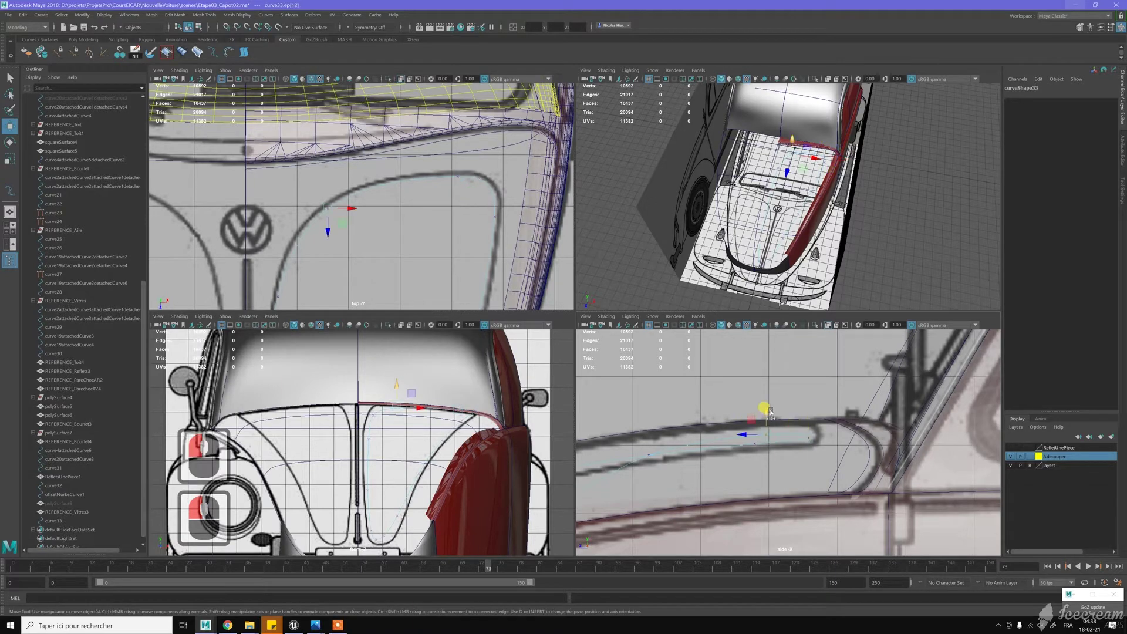
pyautogui.moveTo(783, 403); pyautogui.dragTo(779, 403)
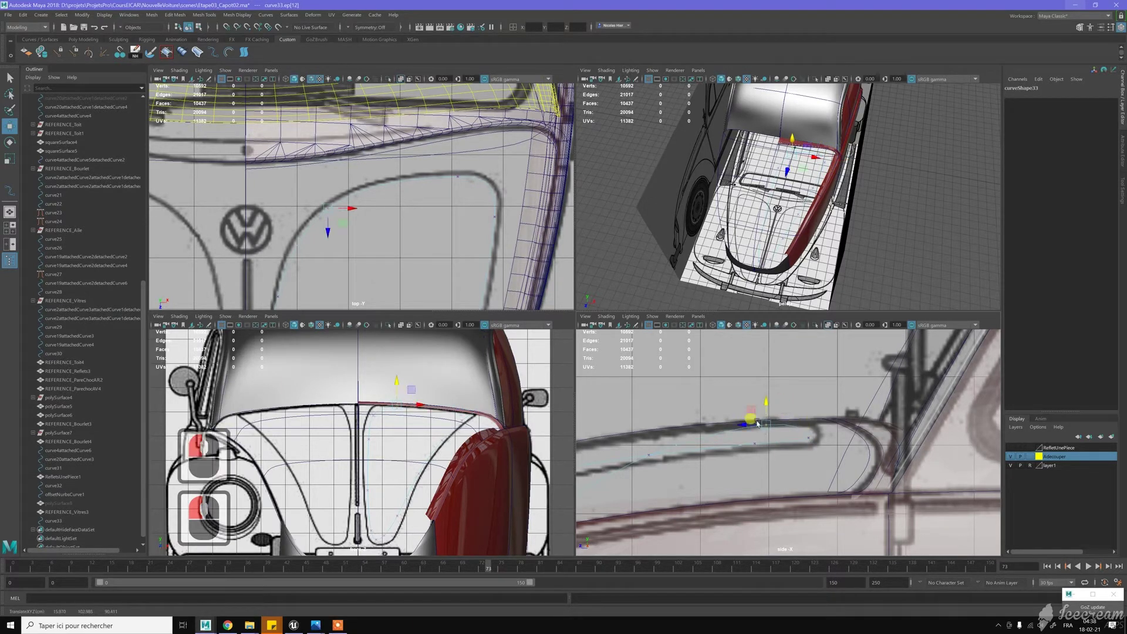
pyautogui.click(646, 449)
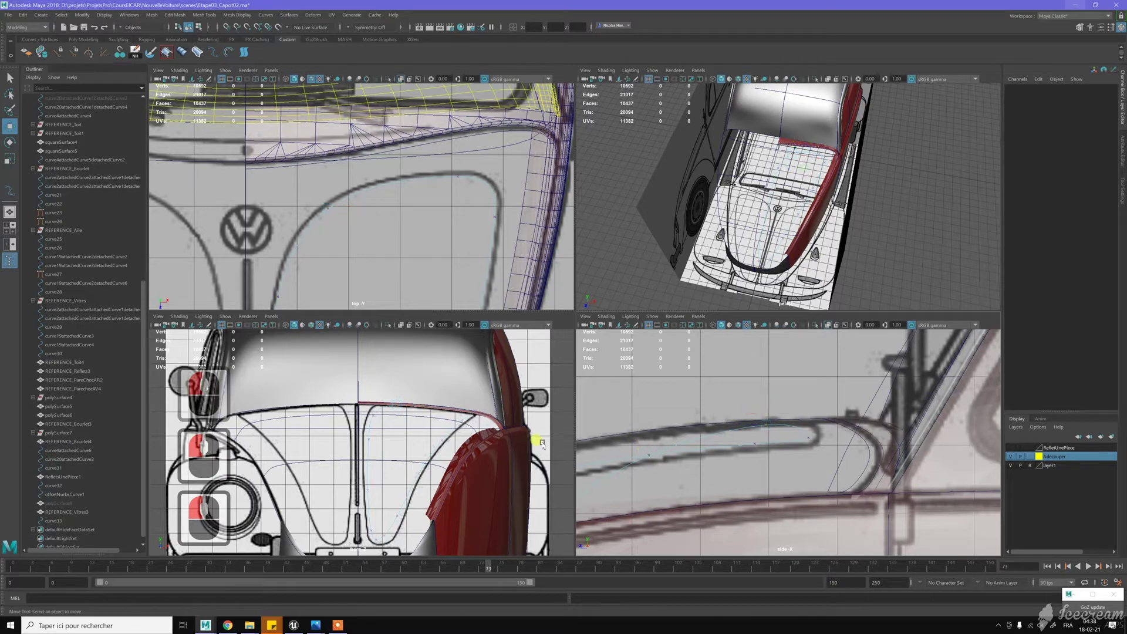
pyautogui.click(378, 441)
pyautogui.moveTo(371, 415); pyautogui.dragTo(365, 413, button='middle')
pyautogui.press('z')
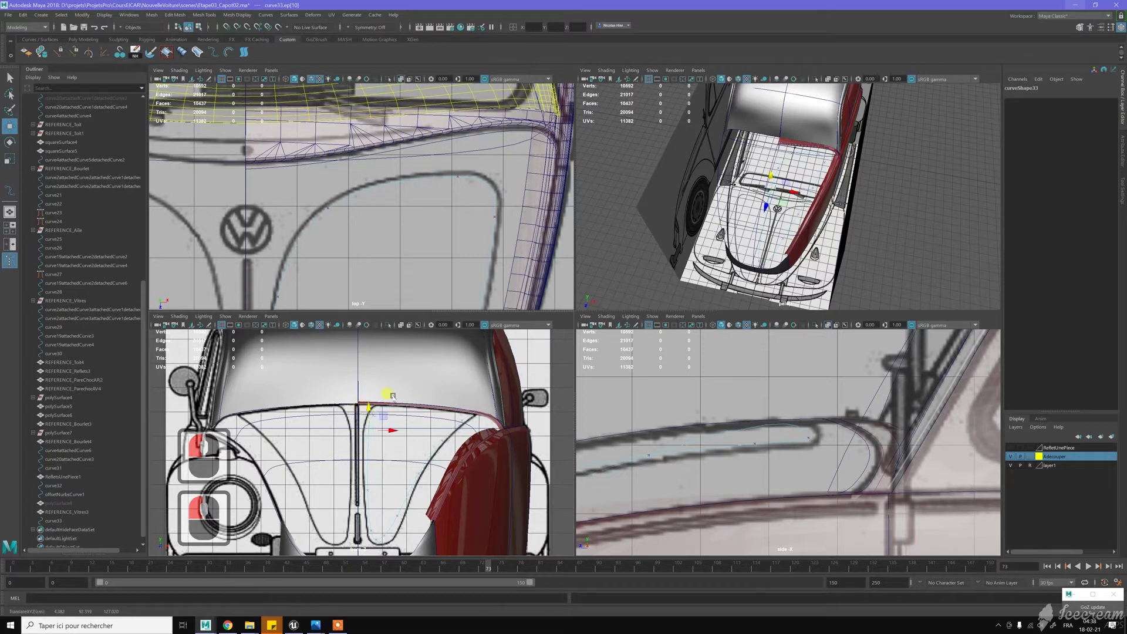
# Raise the edit point on the upper inner side, just below the VW emblem, to the panel's upper bend in the front view
pyautogui.scroll(4, 375, 422)
pyautogui.scroll(4, 374, 384)
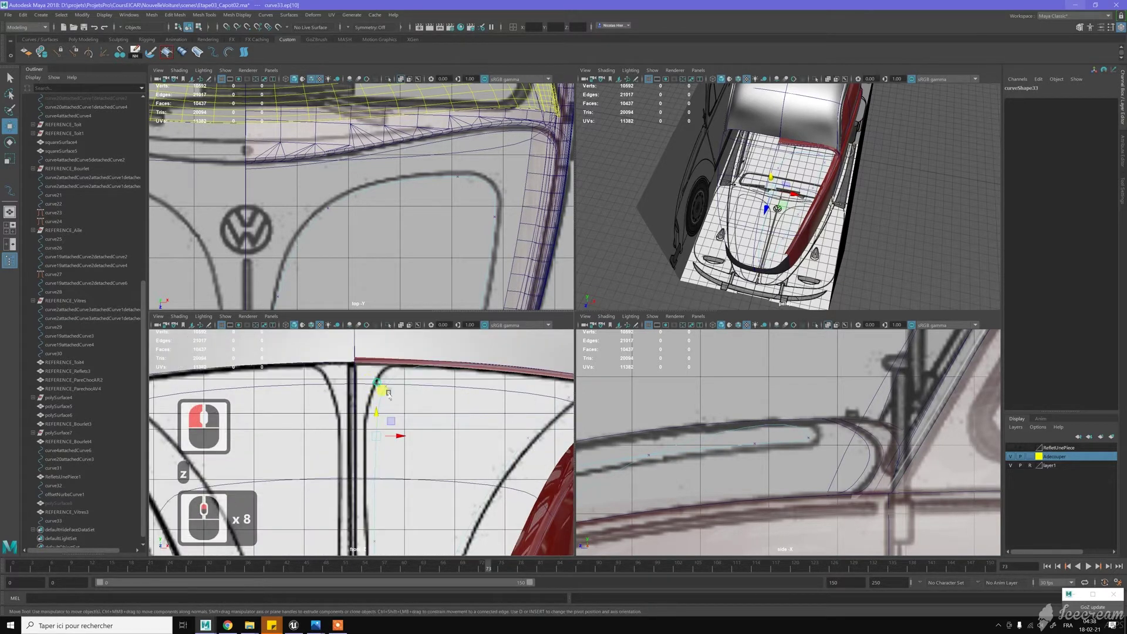
pyautogui.click(386, 390)
pyautogui.moveTo(386, 370); pyautogui.dragTo(386, 353)
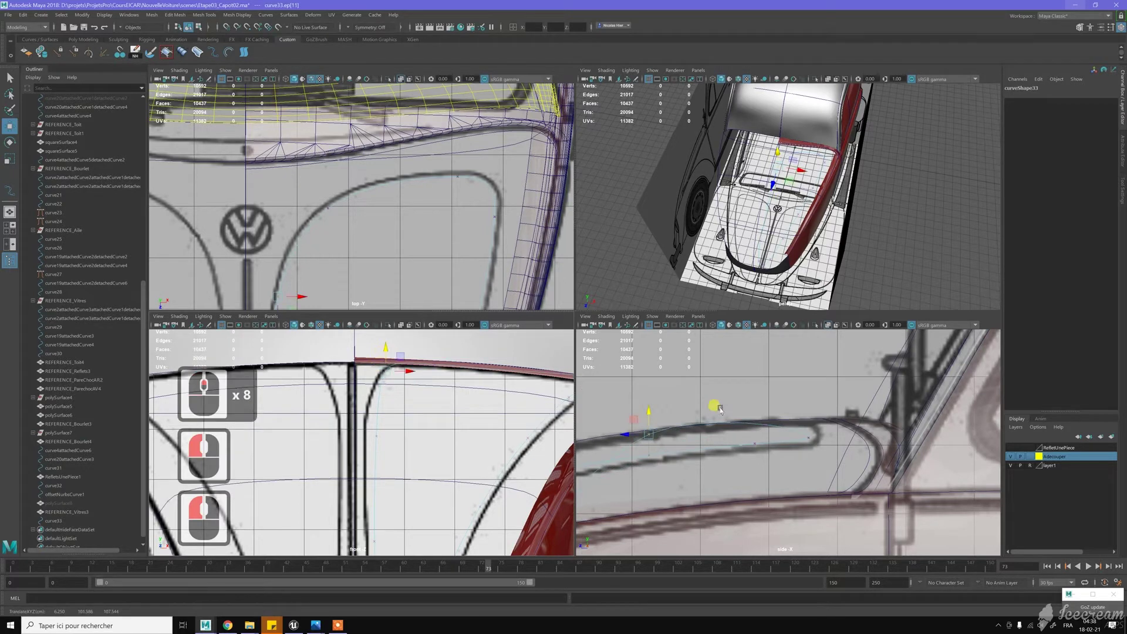
# Raise the edit point midway down the inner side, beside the central trim, to the hood outline in the side view
pyautogui.scroll(-7, 719, 424)
pyautogui.keyDown('alt'); pyautogui.moveTo(663, 466); pyautogui.dragTo(765, 450, button='middle'); pyautogui.keyUp('alt')
pyautogui.scroll(3, 764, 451)
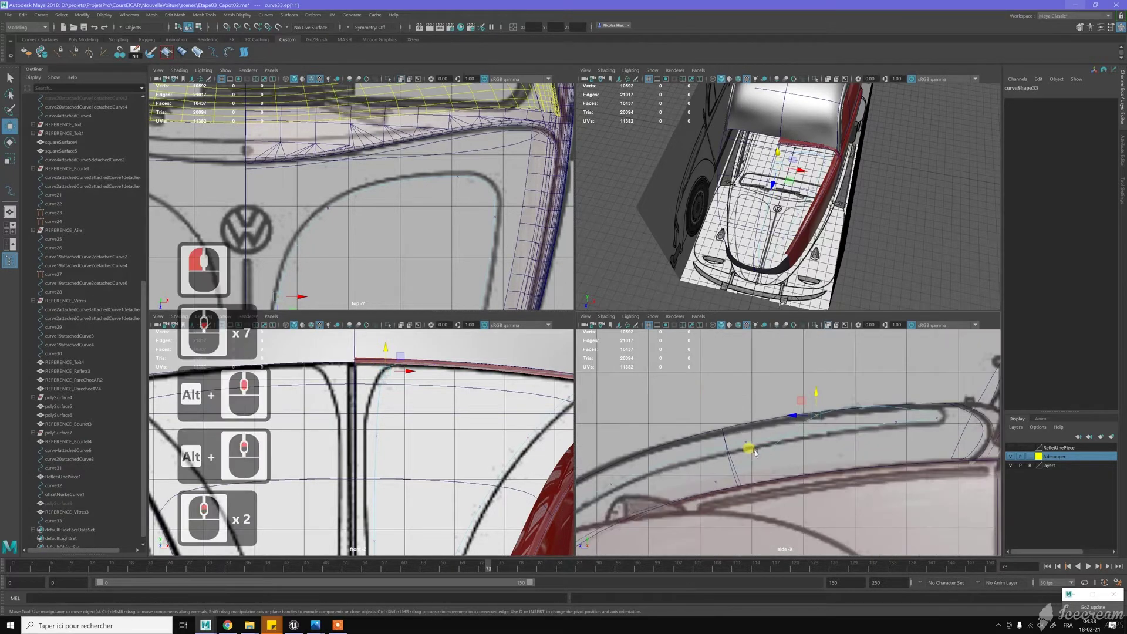
pyautogui.keyDown('alt'); pyautogui.moveTo(399, 419); pyautogui.dragTo(410, 324, button='middle'); pyautogui.keyUp('alt')
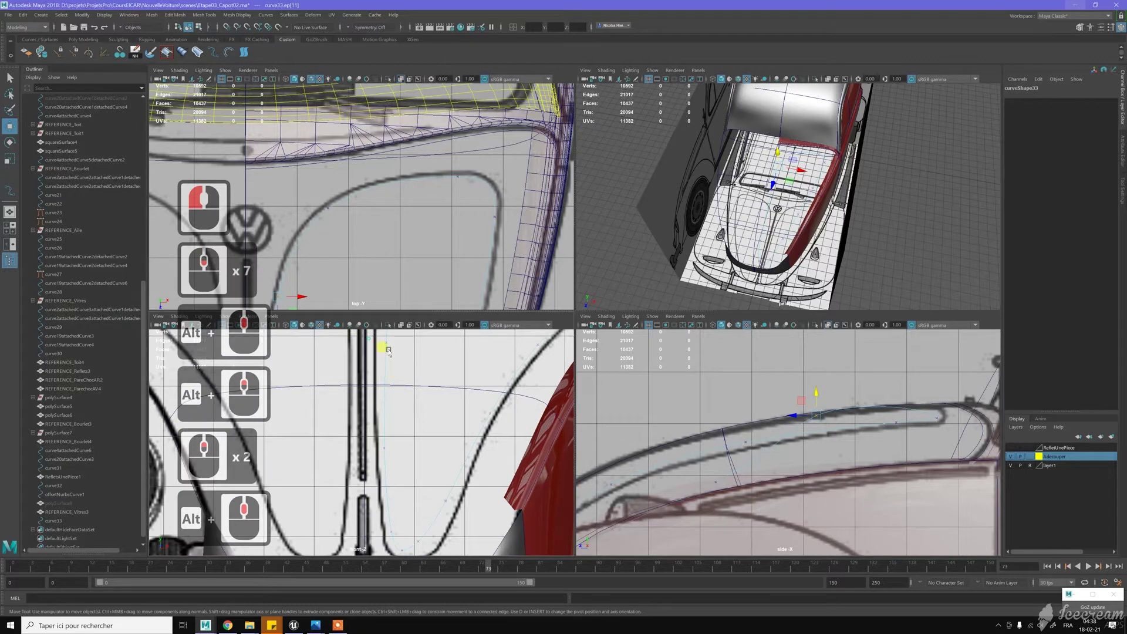
pyautogui.click(410, 359)
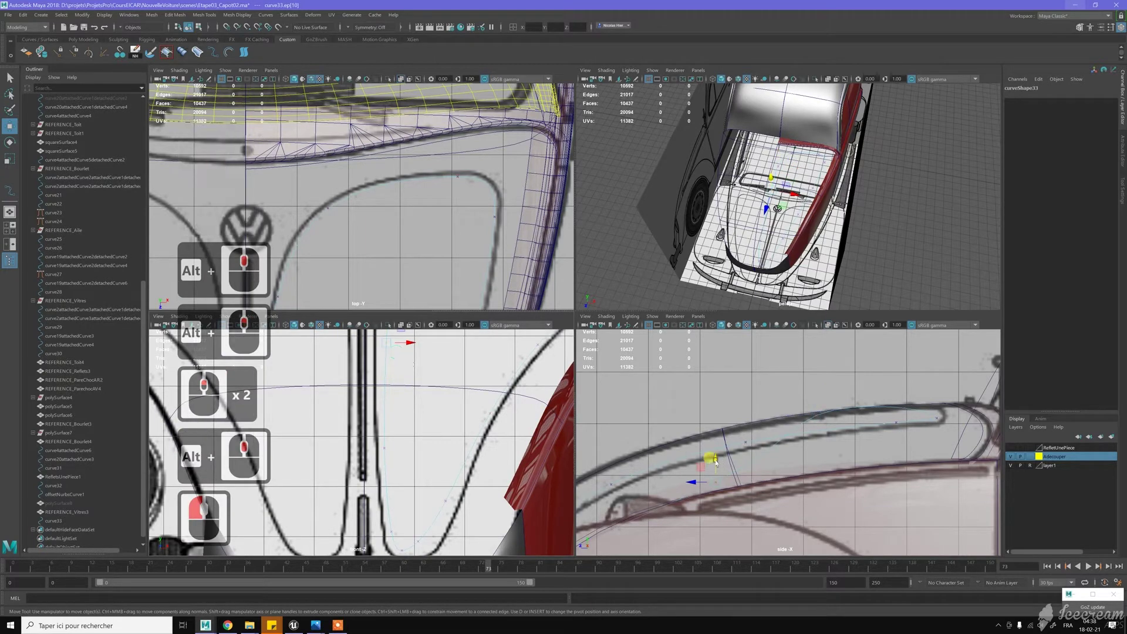
pyautogui.click(715, 427)
pyautogui.moveTo(717, 429); pyautogui.dragTo(733, 413)
# Raise the edit point on the panel's lower inner side to the hood outline in the side view
pyautogui.keyDown('alt'); pyautogui.moveTo(755, 441); pyautogui.dragTo(877, 388, button='middle'); pyautogui.keyUp('alt')
pyautogui.scroll(-6, 424, 403)
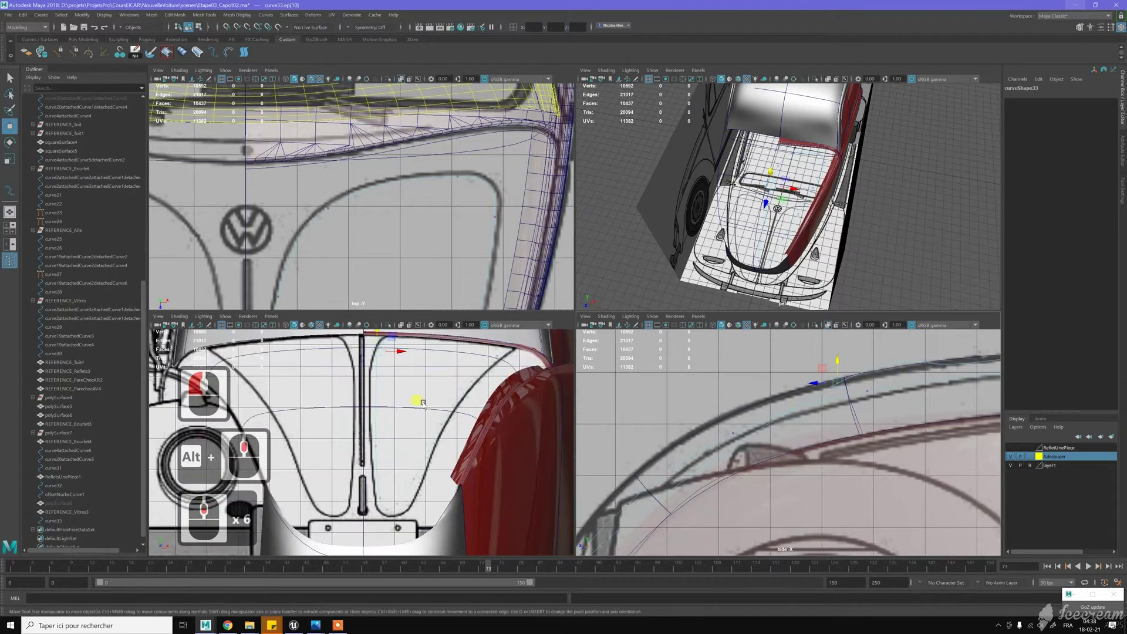
pyautogui.moveTo(367, 435); pyautogui.dragTo(397, 453)
pyautogui.scroll(-6, 673, 459)
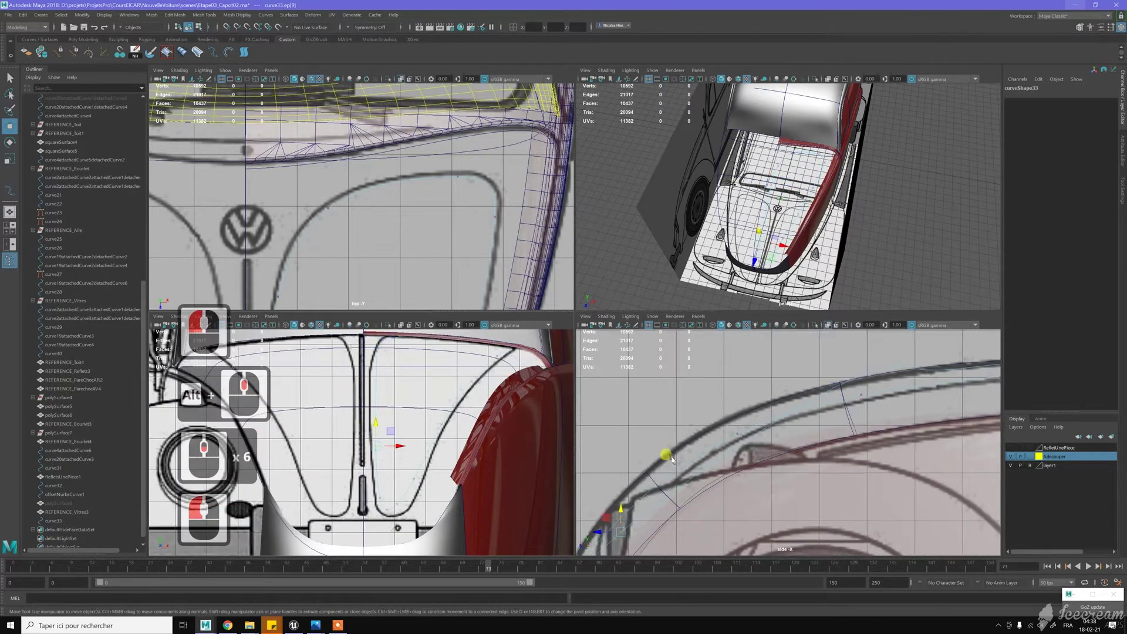
pyautogui.moveTo(662, 483); pyautogui.dragTo(675, 450)
# Refine the position of the edit point midway along the inner side so it sits on the hood outline in the side view
pyautogui.click(827, 403)
pyautogui.moveTo(813, 402); pyautogui.dragTo(803, 392)
pyautogui.click(801, 401)
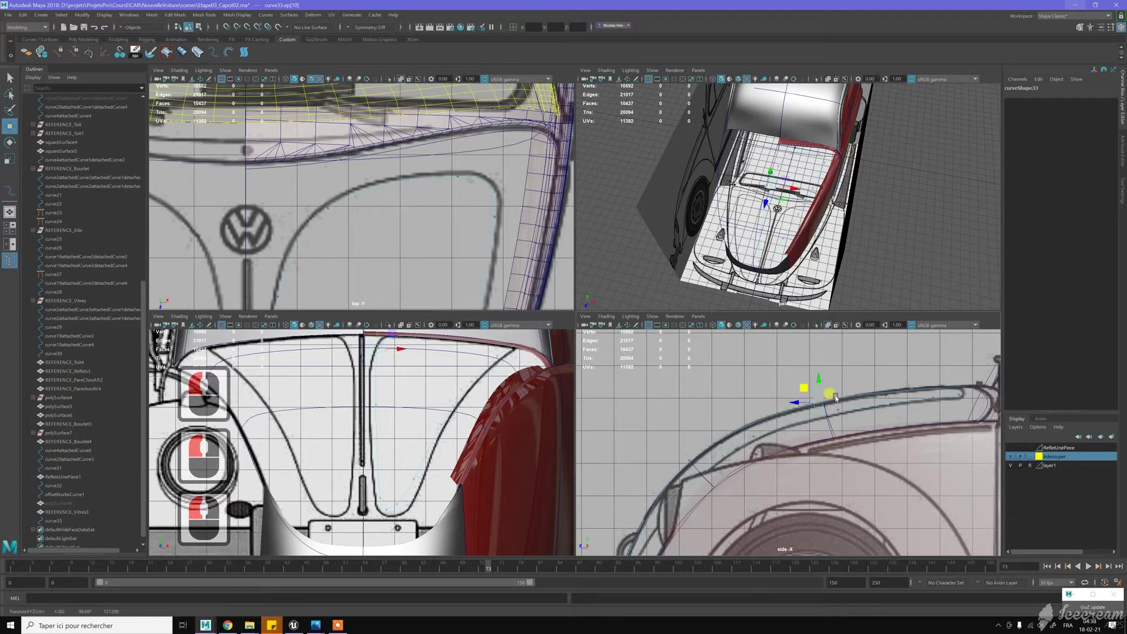
pyautogui.click(923, 369)
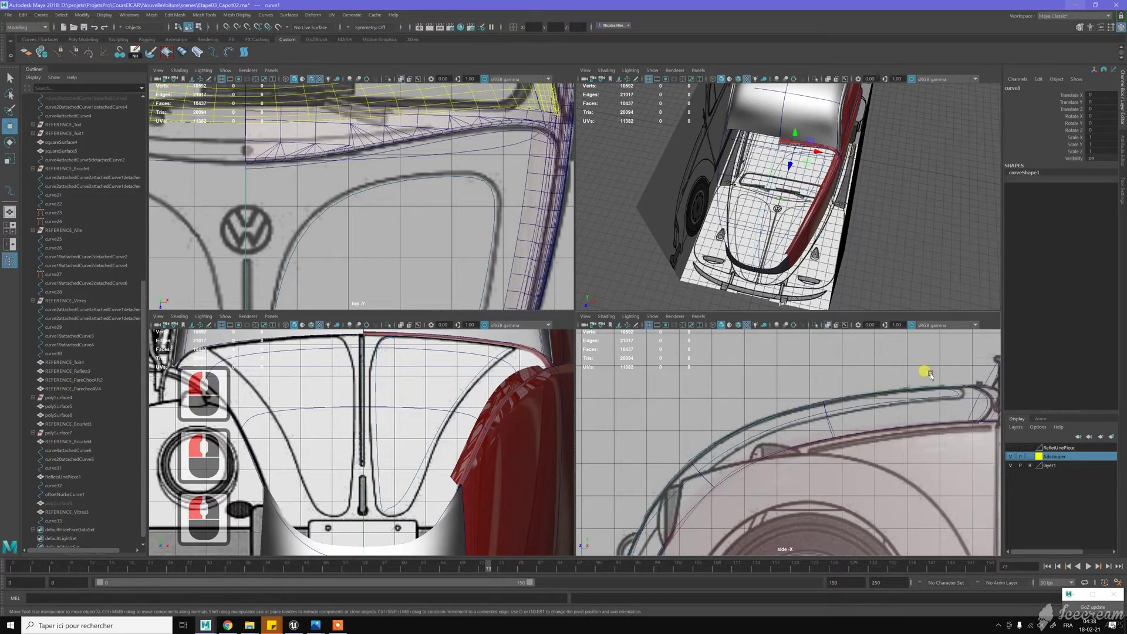
pyautogui.press('z')
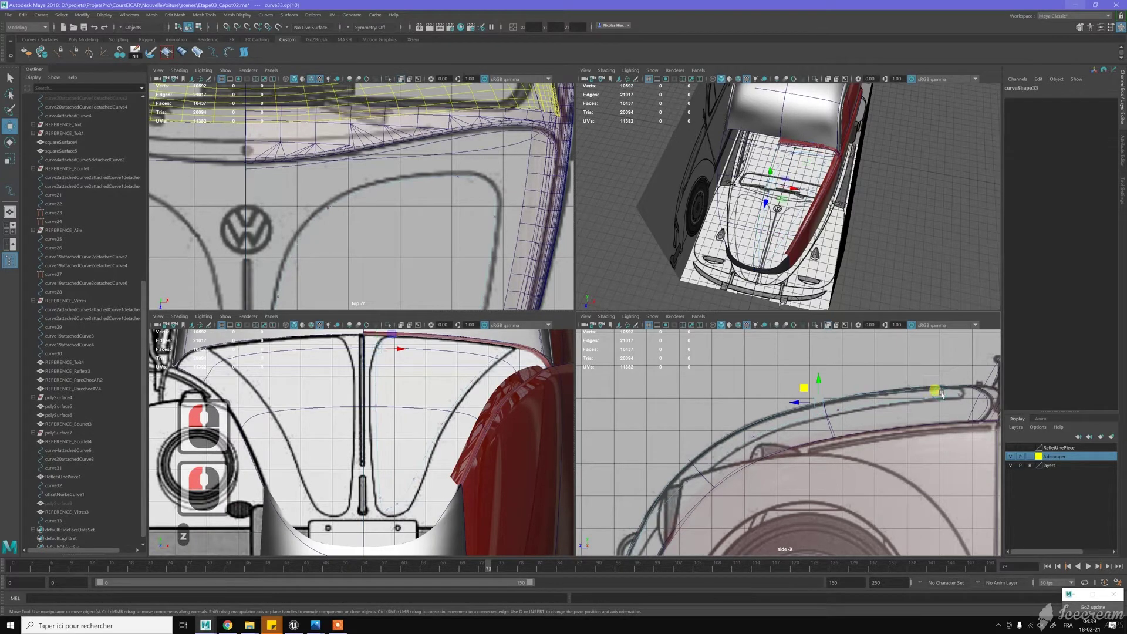
pyautogui.click(920, 371)
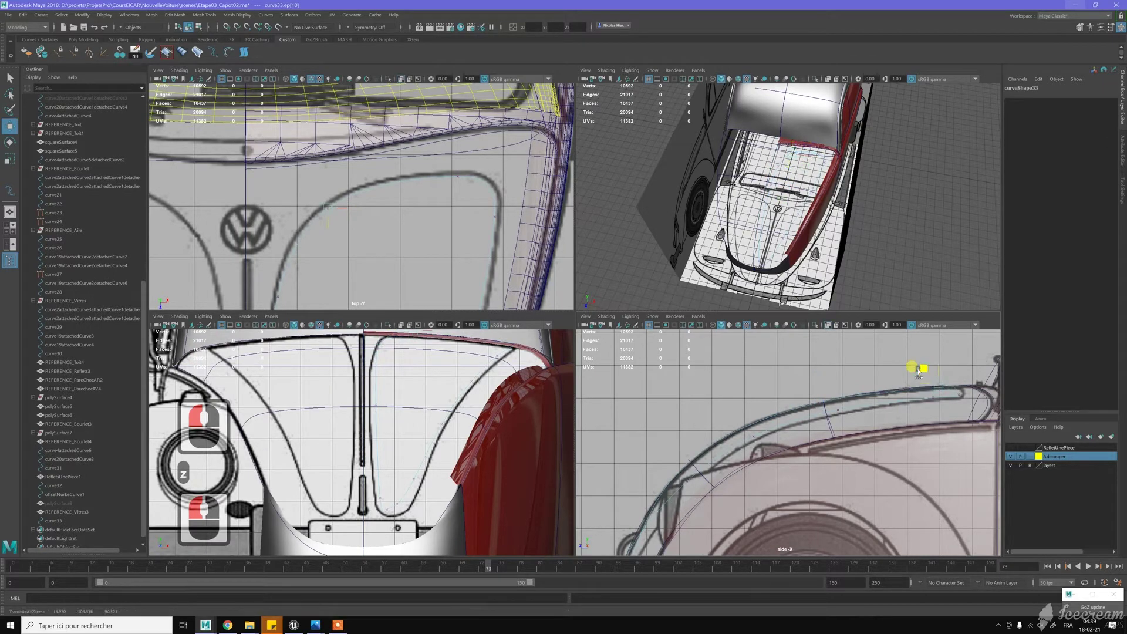
pyautogui.click(881, 389)
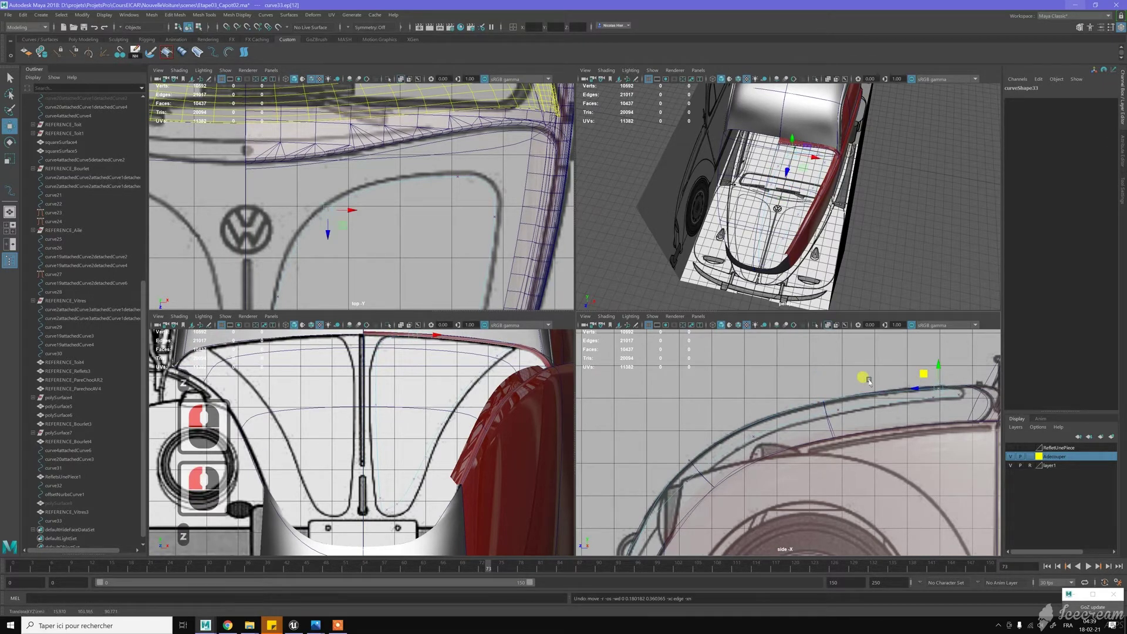
# Move the edit points on the panel's upper and middle outer side onto the hood outline in the side view
pyautogui.click(844, 413)
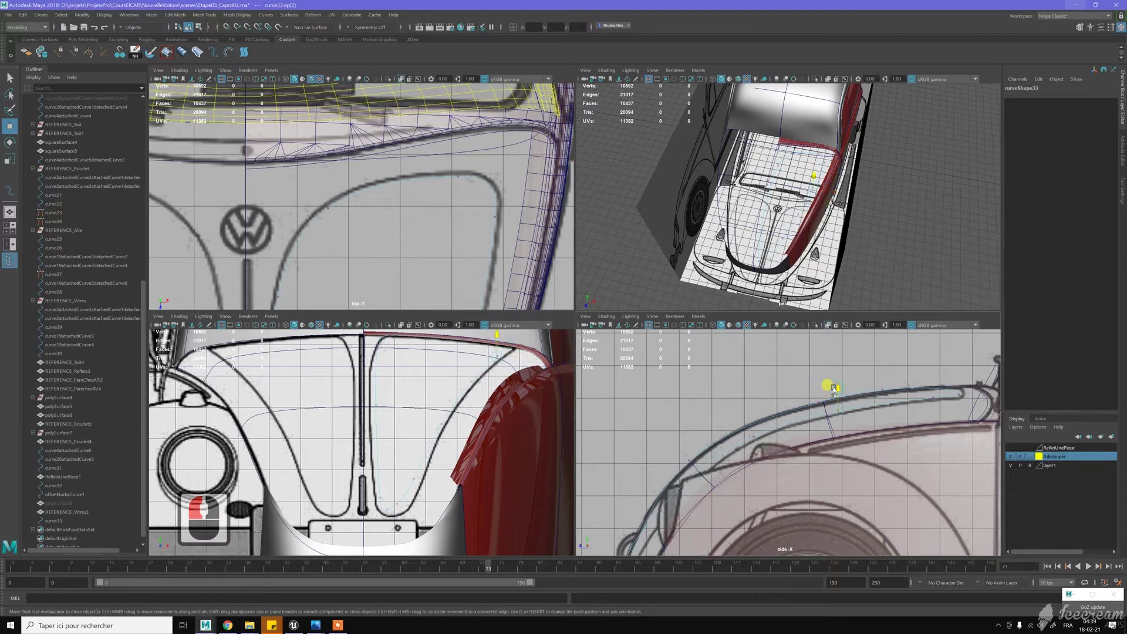
pyautogui.click(836, 387)
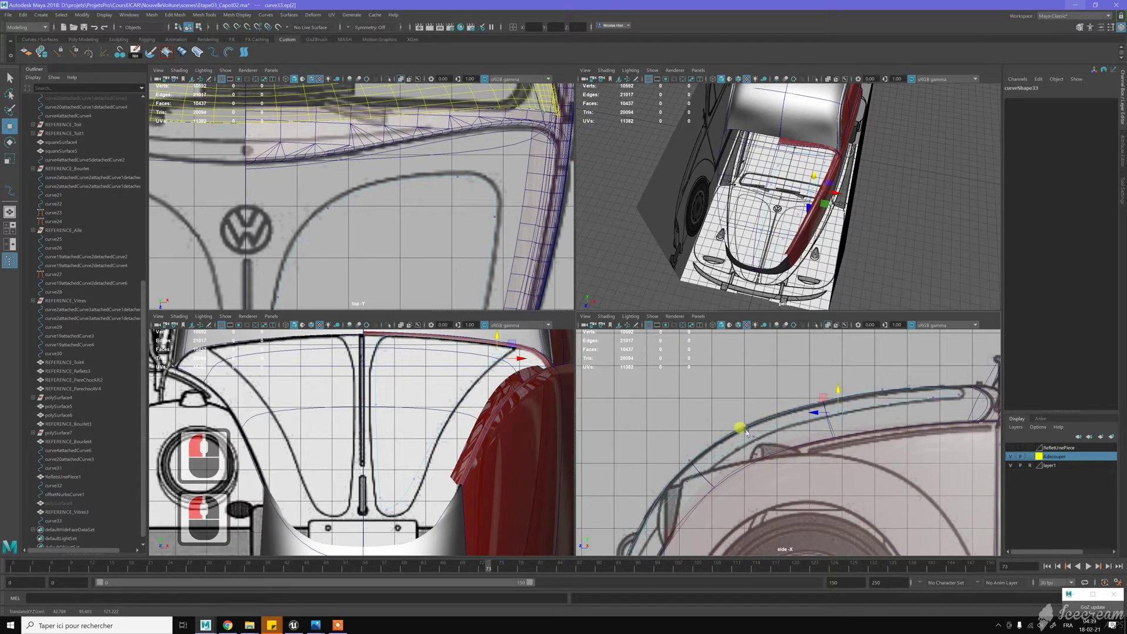
pyautogui.click(748, 414)
pyautogui.moveTo(749, 414); pyautogui.dragTo(680, 463)
pyautogui.click(690, 463)
# Adjust the height of the edit point on the panel's lower outer side to the hood outline in the side view
pyautogui.keyDown('alt'); pyautogui.moveTo(679, 464); pyautogui.dragTo(747, 398, button='middle'); pyautogui.keyUp('alt')
pyautogui.scroll(3, 749, 405)
pyautogui.scroll(2, 752, 426)
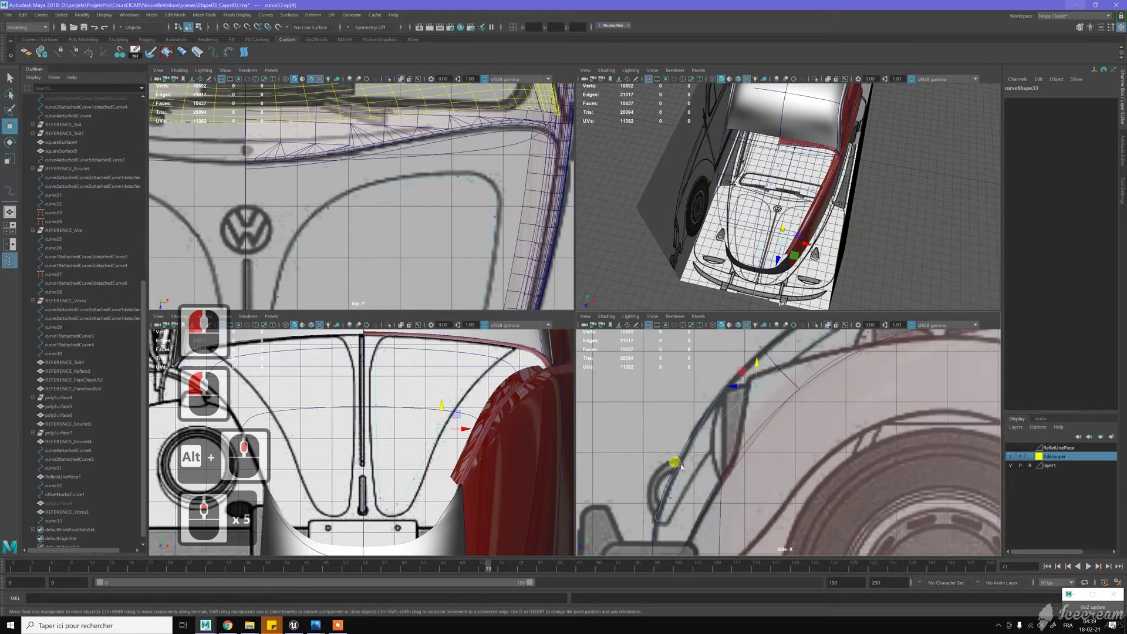
pyautogui.click(675, 445)
pyautogui.moveTo(675, 445); pyautogui.dragTo(675, 468)
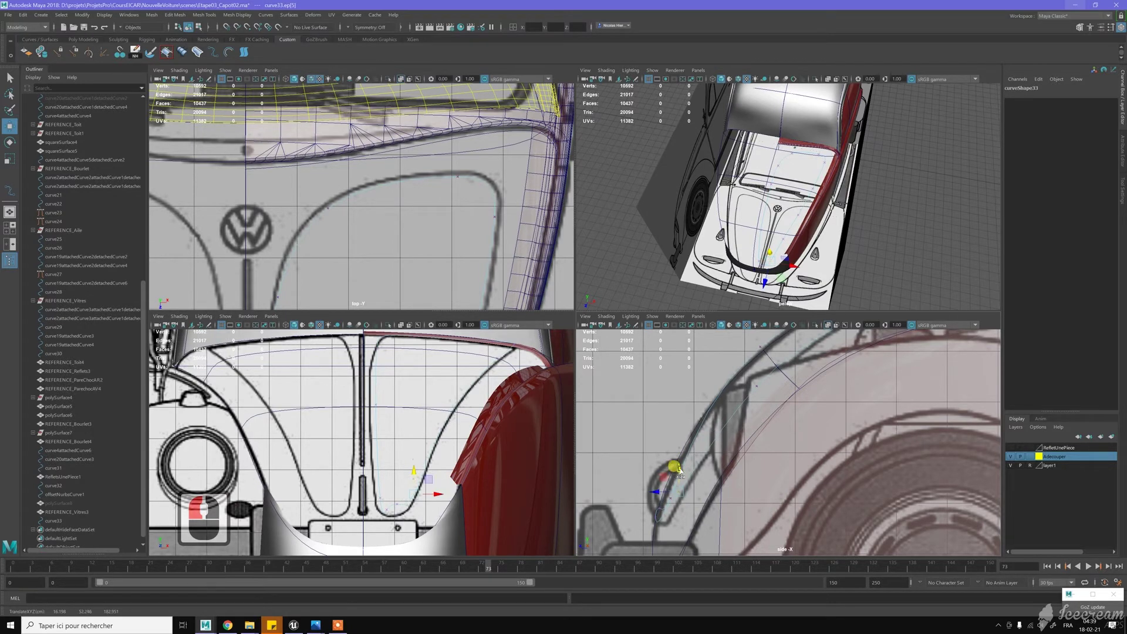
# Nudge the lower and middle outer-side edit points sideways to match the panel outline in the front view
pyautogui.scroll(6, 447, 492)
pyautogui.keyDown('alt'); pyautogui.moveTo(447, 492); pyautogui.dragTo(437, 444, button='middle'); pyautogui.keyUp('alt')
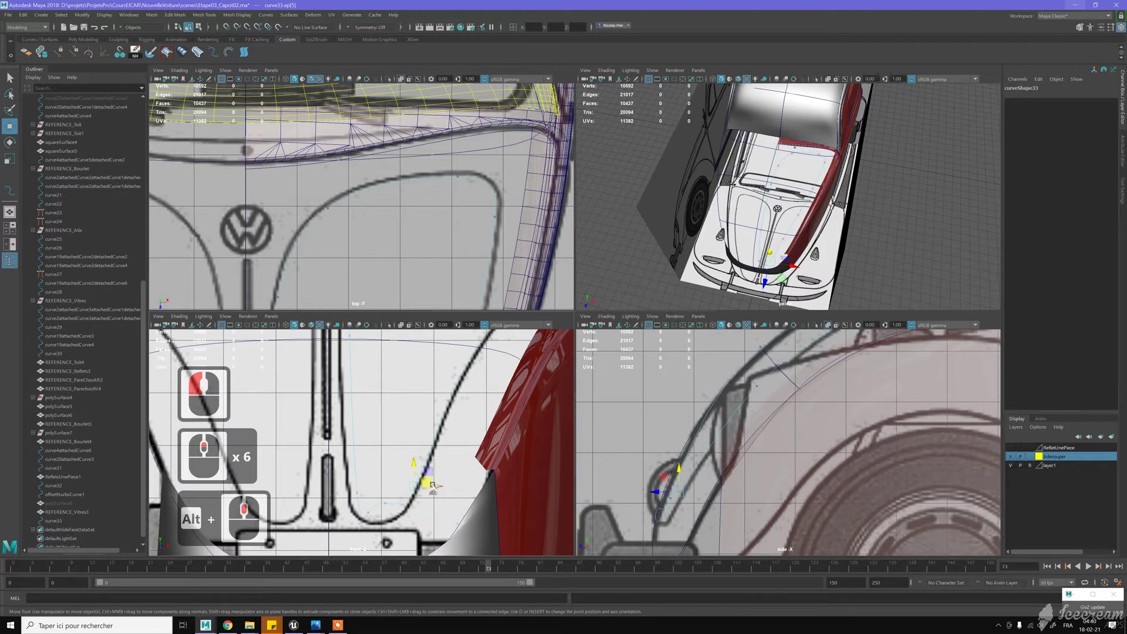
pyautogui.moveTo(433, 487); pyautogui.dragTo(434, 485)
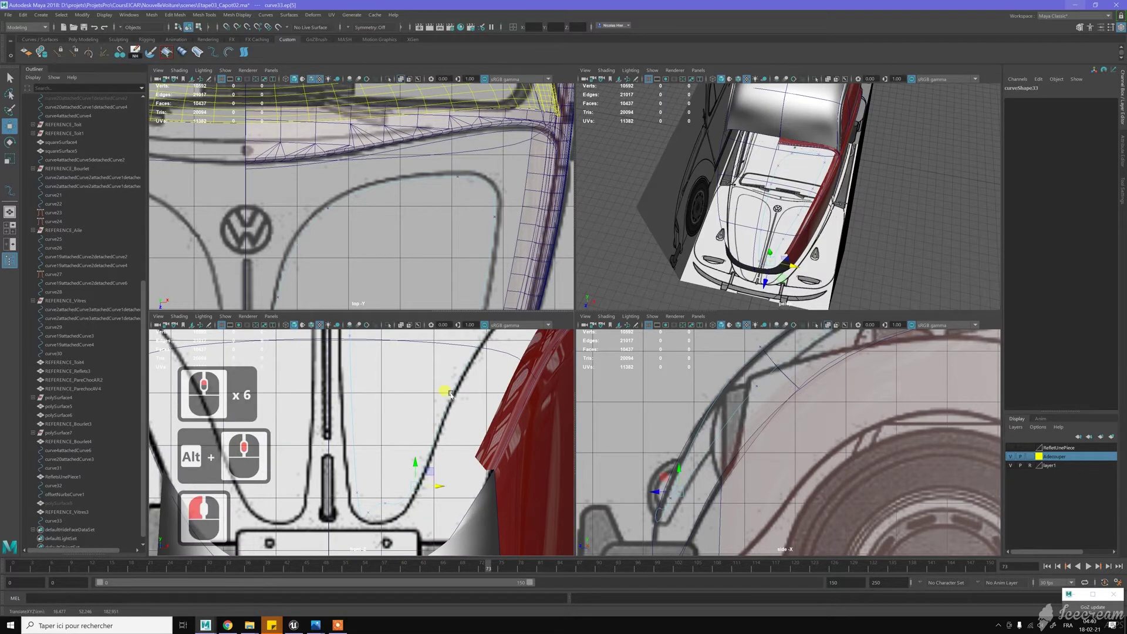
pyautogui.click(466, 376)
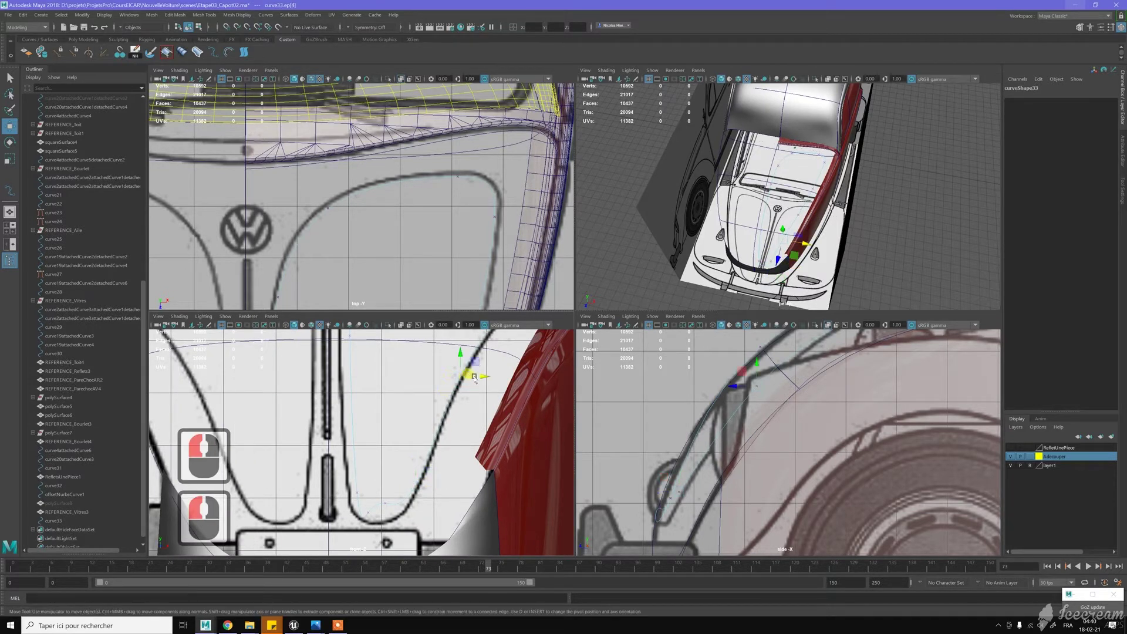
pyautogui.moveTo(474, 377); pyautogui.dragTo(472, 378)
# Move the edit points around the panel's front end down onto its outline in the front view
pyautogui.keyDown('alt'); pyautogui.moveTo(404, 479); pyautogui.dragTo(428, 431, button='middle'); pyautogui.keyUp('alt')
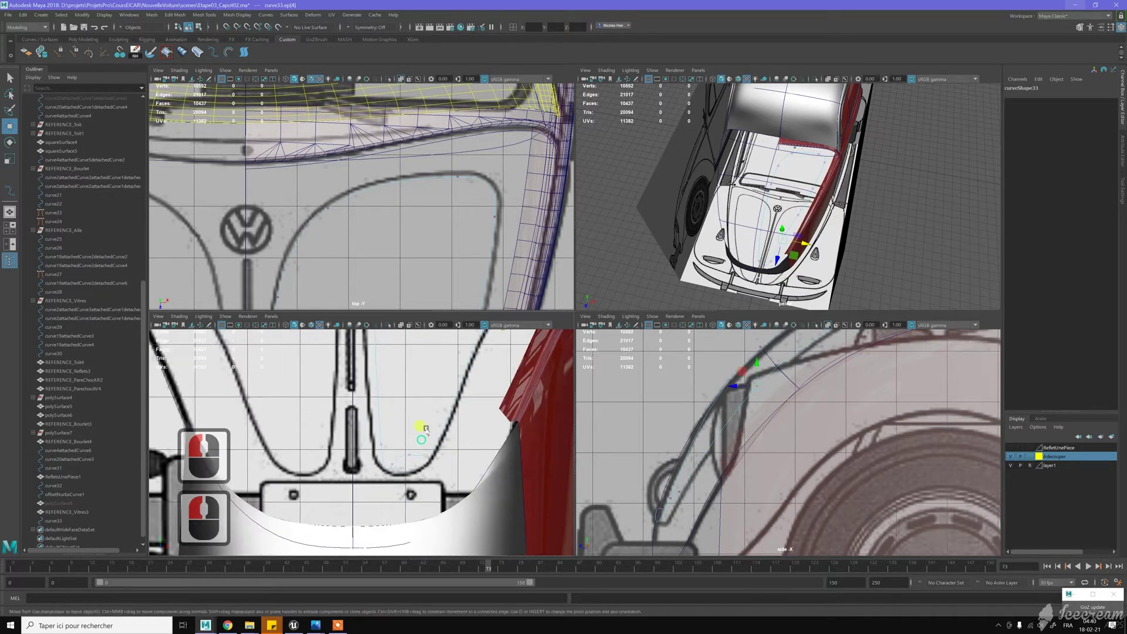
pyautogui.scroll(2, 410, 455)
pyautogui.click(425, 444)
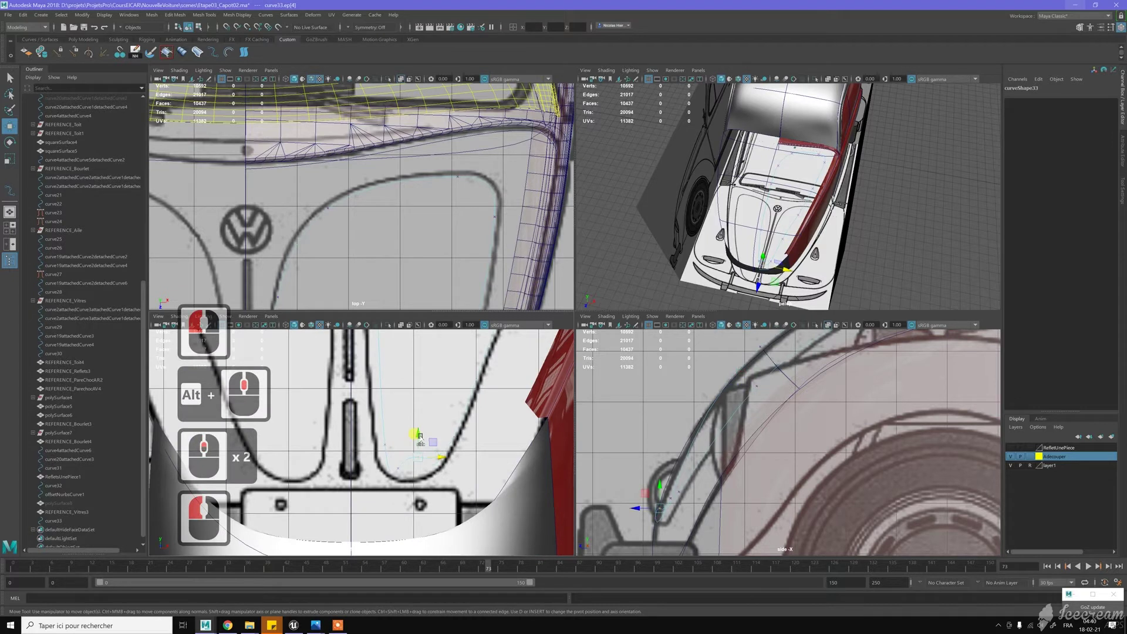
pyautogui.moveTo(418, 447); pyautogui.dragTo(378, 440)
pyautogui.click(400, 443)
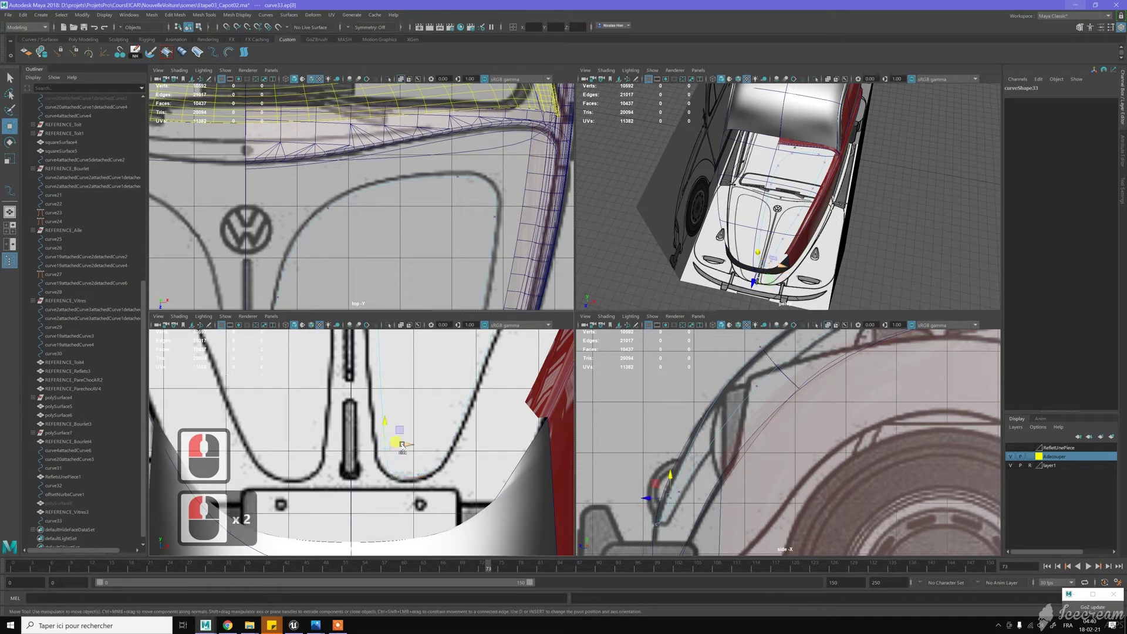
pyautogui.moveTo(398, 446); pyautogui.dragTo(393, 445)
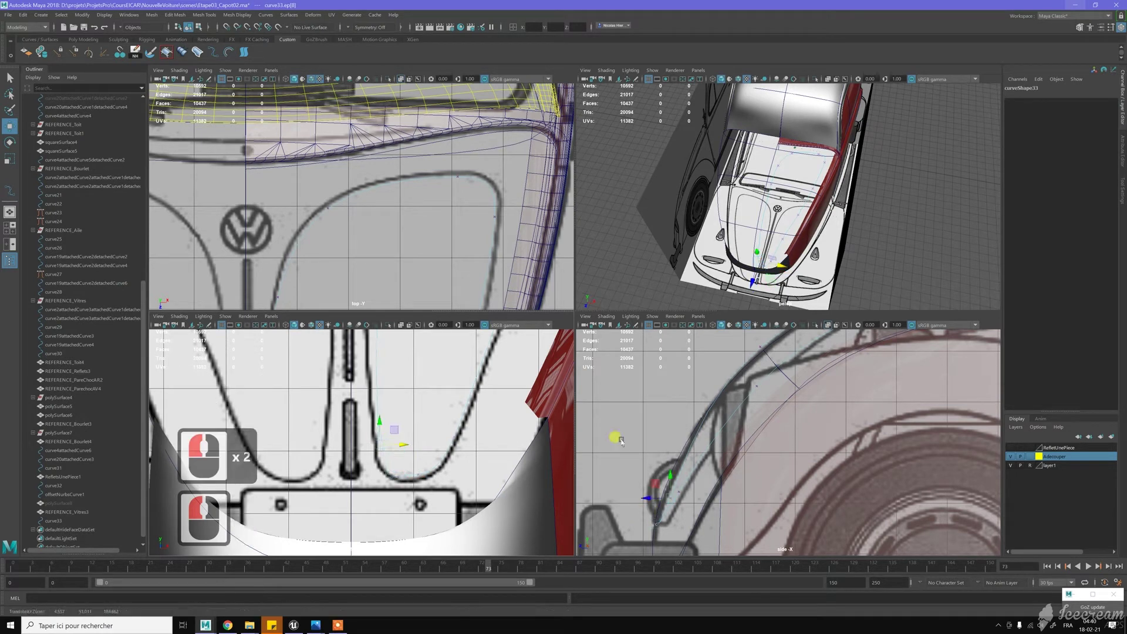
pyautogui.press('z')
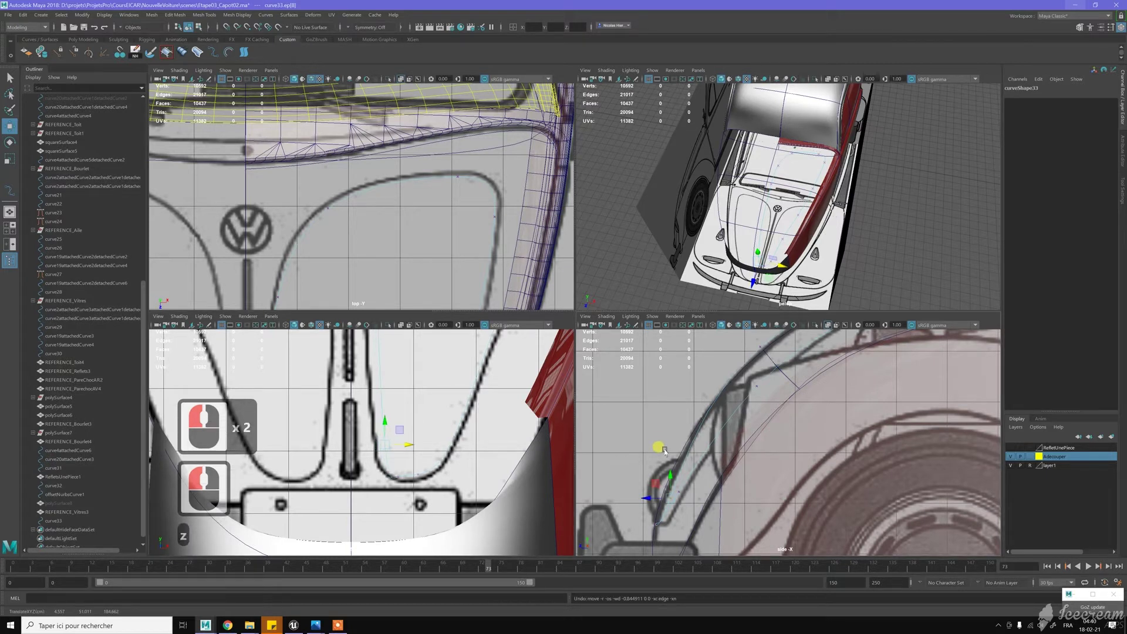
pyautogui.press('z')
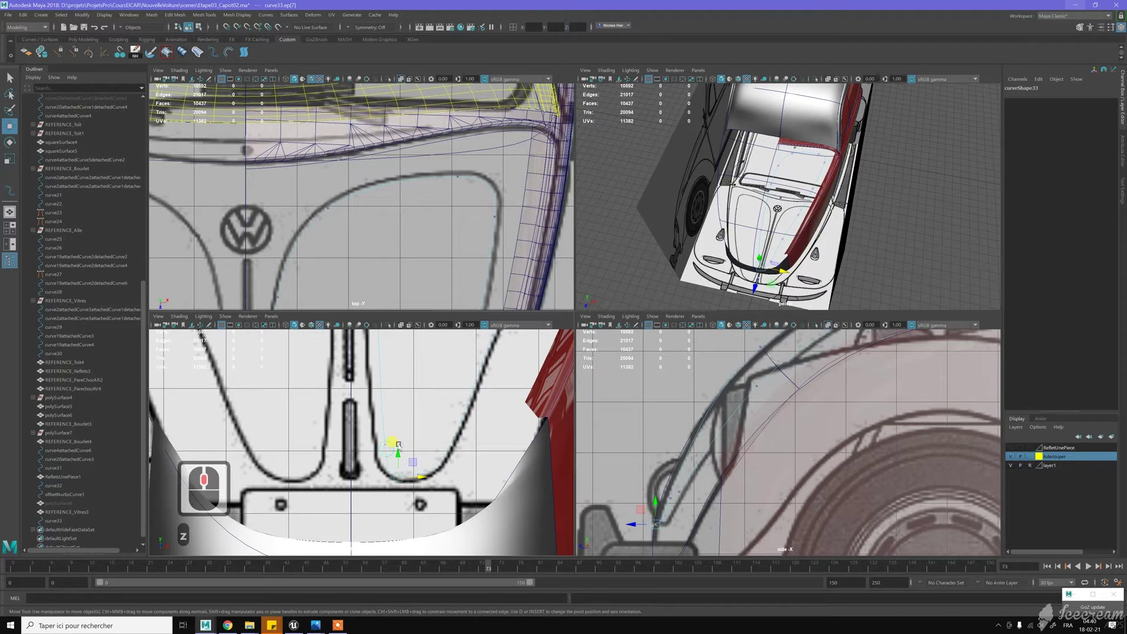
# Raise the edit point at the panel's front inner corner along the hood outline in the side view
pyautogui.click(662, 475)
pyautogui.moveTo(670, 482); pyautogui.dragTo(667, 458)
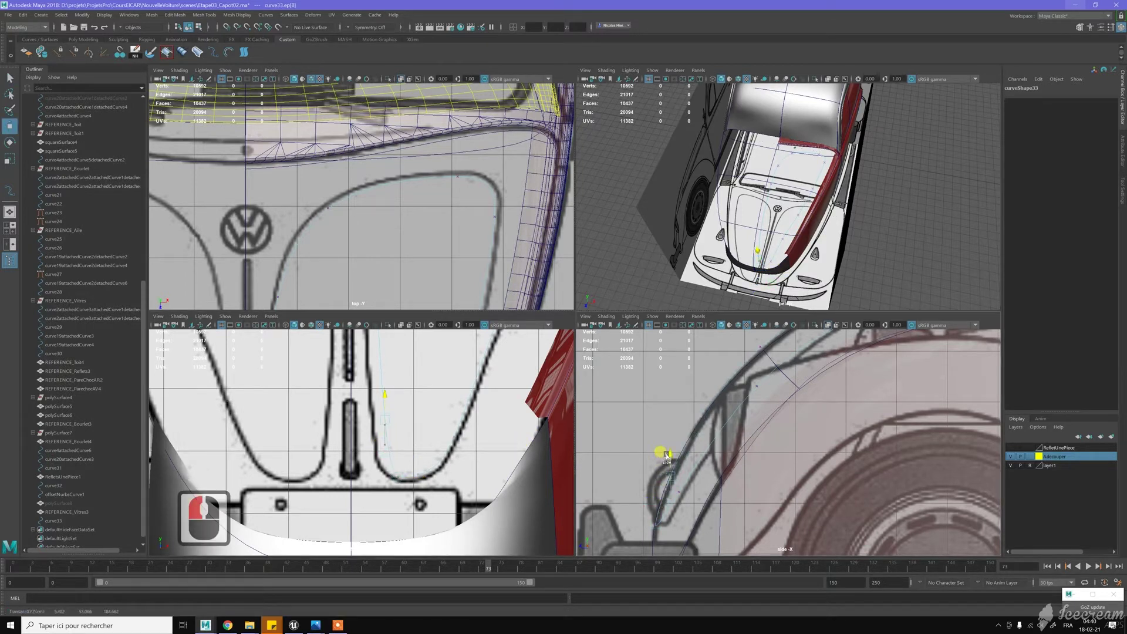
pyautogui.click(667, 453)
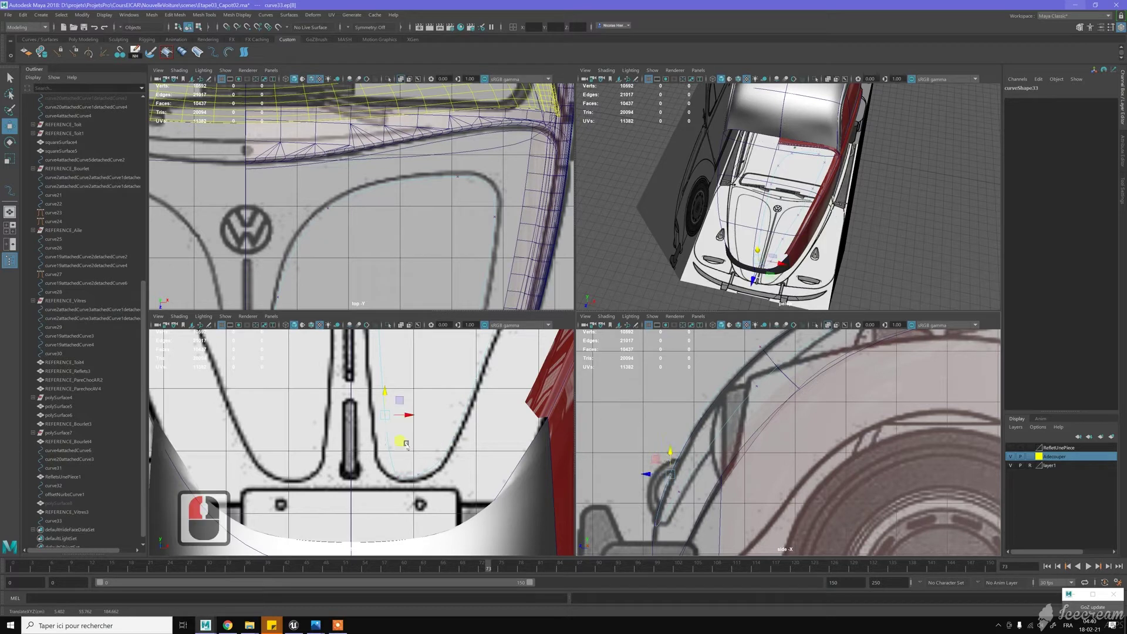
# Fit the edit points at the panel's front inner corner and lower inner side to the panel outline in the front view
pyautogui.scroll(2, 391, 479)
pyautogui.click(402, 467)
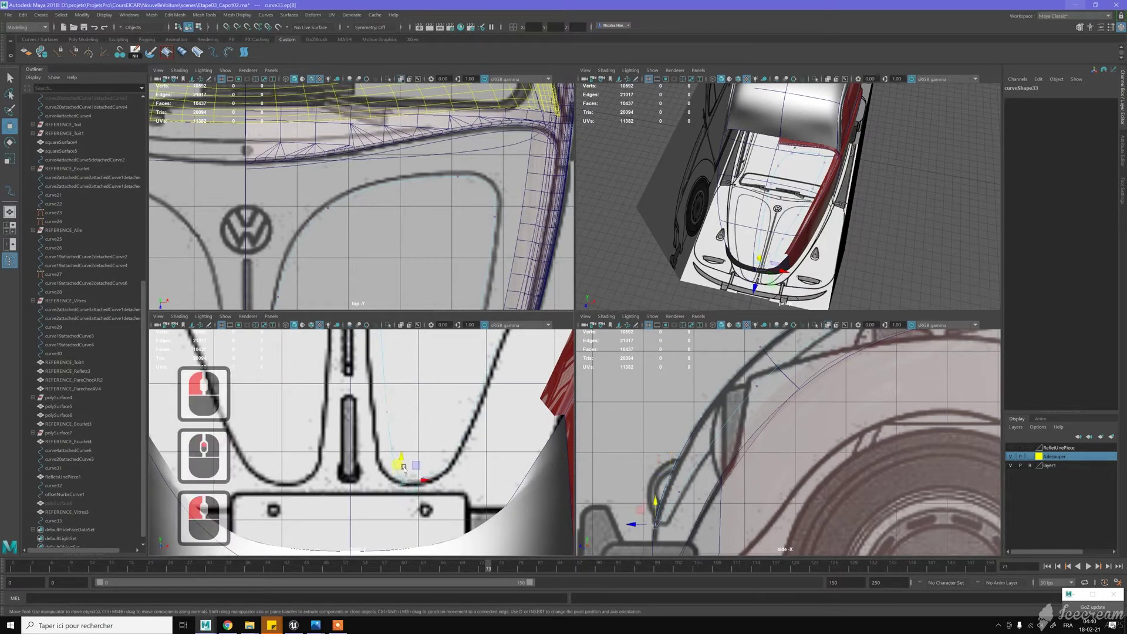
pyautogui.moveTo(400, 453); pyautogui.dragTo(407, 465)
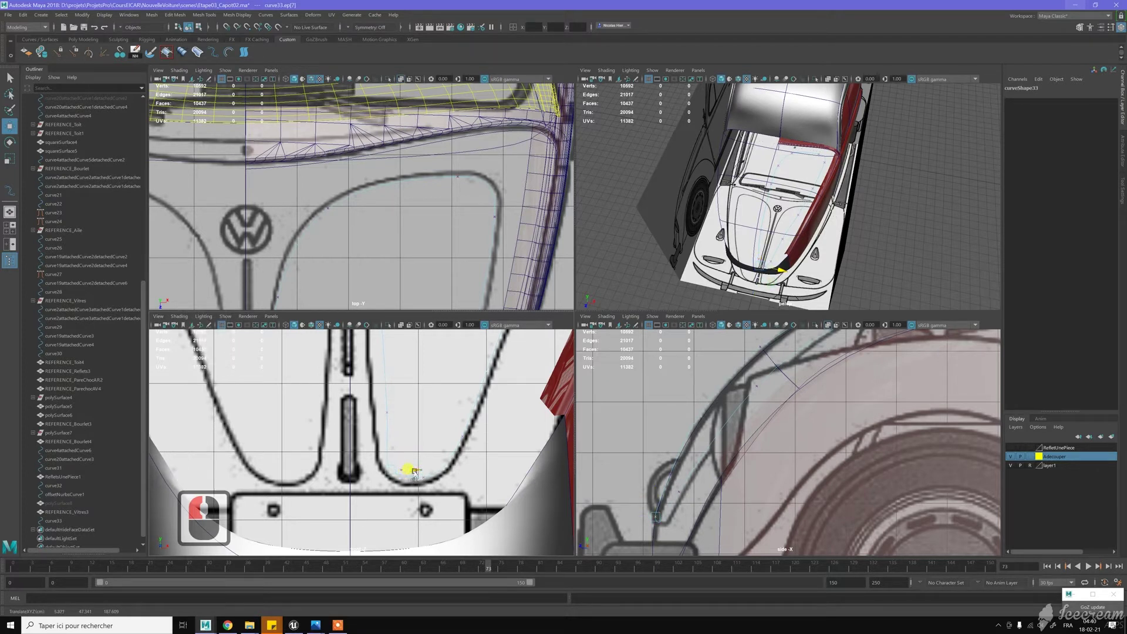
pyautogui.click(399, 413)
pyautogui.moveTo(401, 415); pyautogui.dragTo(400, 418)
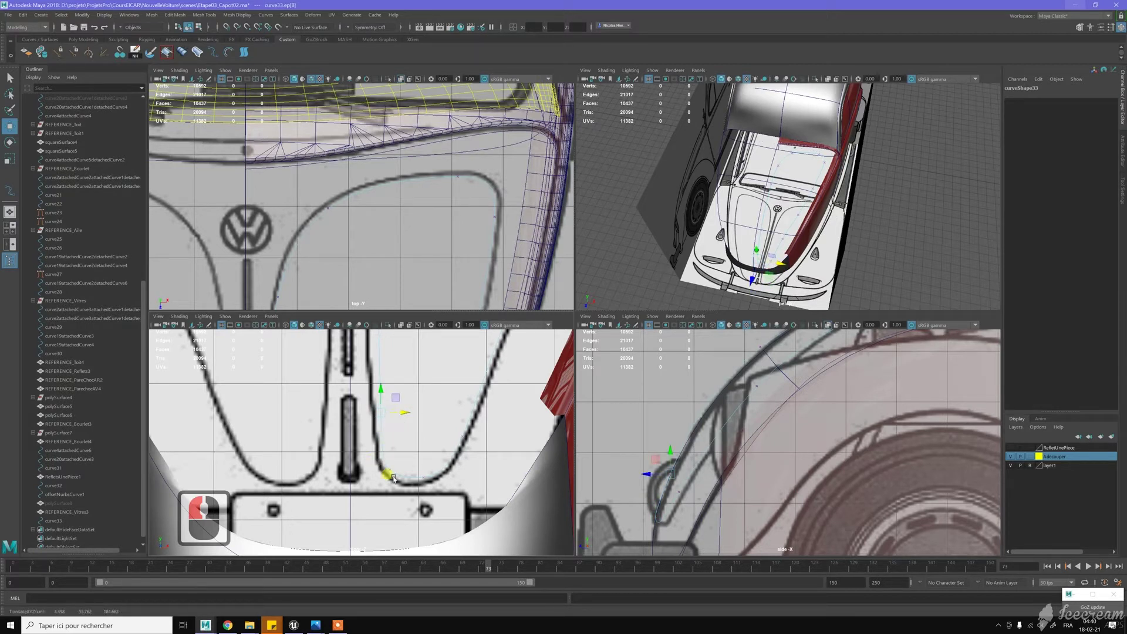
# Move the edit points along the panel's front end toward its outer corner onto the outline in the front view
pyautogui.click(402, 457)
pyautogui.moveTo(402, 456); pyautogui.dragTo(459, 464)
pyautogui.moveTo(450, 419); pyautogui.dragTo(474, 437)
pyautogui.moveTo(418, 467)
pyautogui.mouseDown()
pyautogui.moveTo(435, 489)
pyautogui.moveTo(433, 463)
pyautogui.mouseUp()
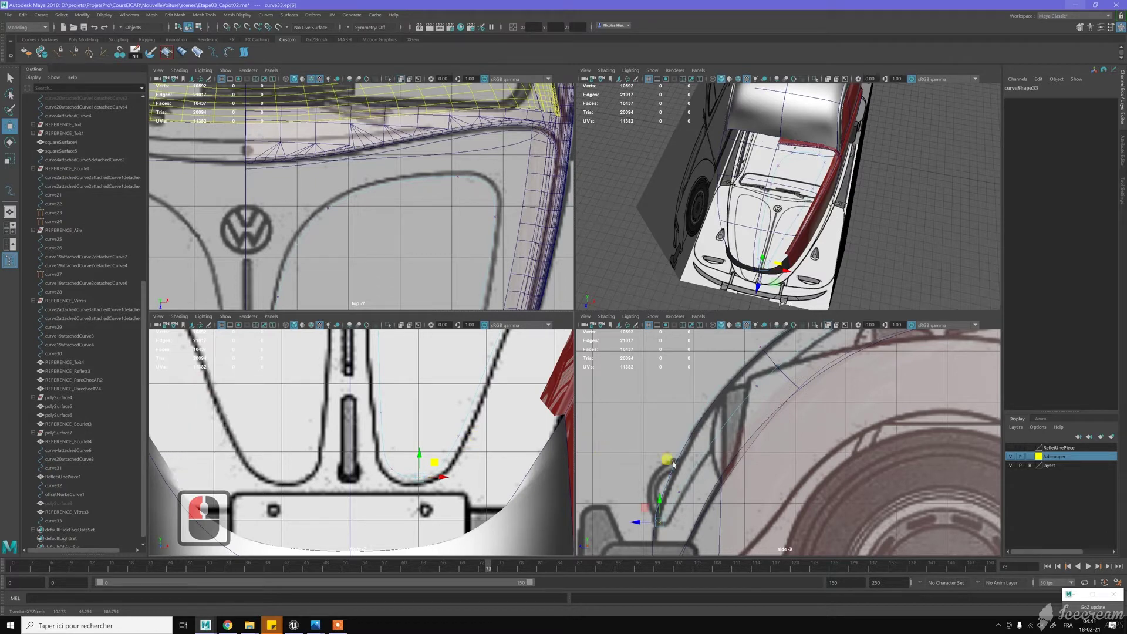
# Shift the edit points at the panel's front end lengthwise onto the hood outline in the side view
pyautogui.scroll(4, 650, 513)
pyautogui.keyDown('alt'); pyautogui.moveTo(649, 512); pyautogui.dragTo(643, 506, button='middle'); pyautogui.keyUp('alt')
pyautogui.scroll(3, 641, 504)
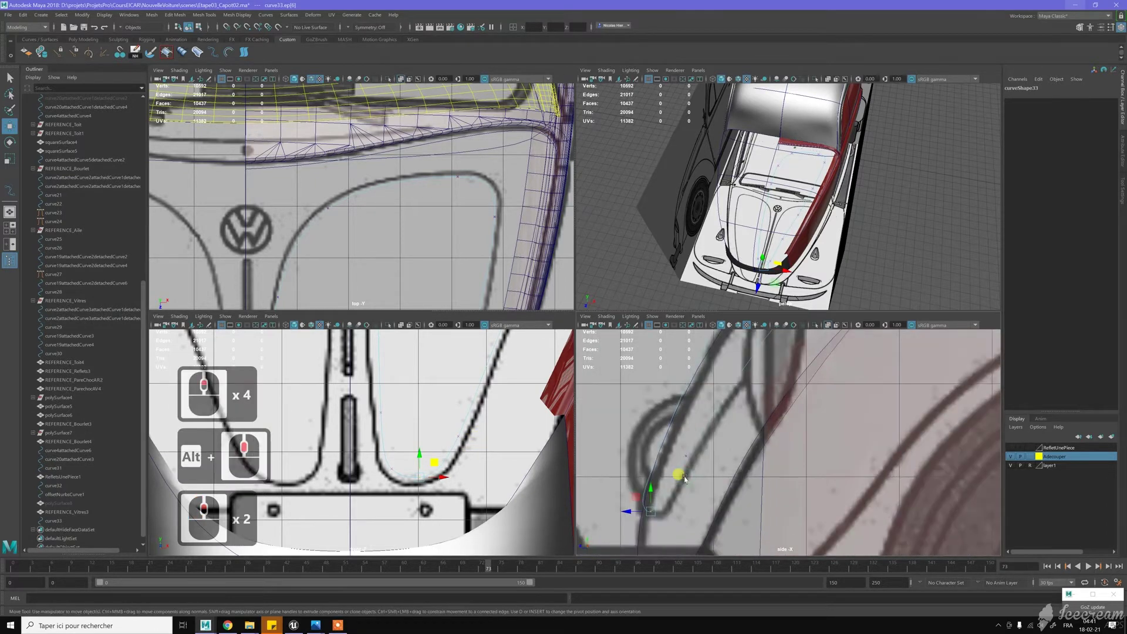
pyautogui.moveTo(641, 503); pyautogui.dragTo(618, 503)
pyautogui.click(645, 503)
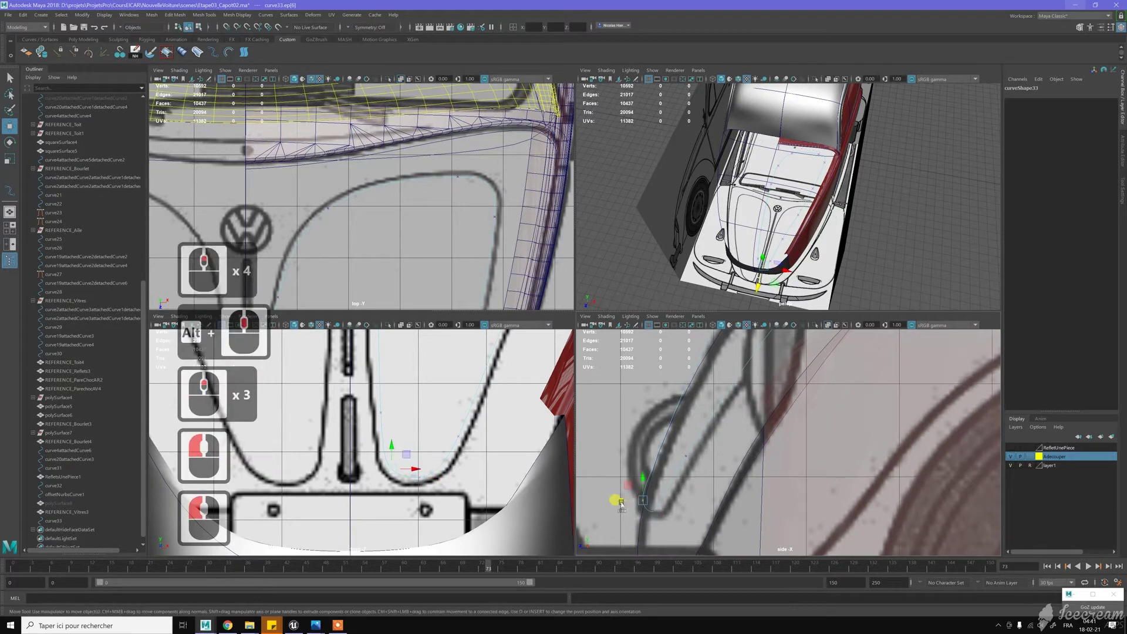
pyautogui.moveTo(628, 500); pyautogui.dragTo(636, 500)
# Move the lower and middle inner-side edit points onto the hood outline in the side view
pyautogui.moveTo(662, 417)
pyautogui.mouseDown()
pyautogui.moveTo(680, 428)
pyautogui.moveTo(649, 420)
pyautogui.moveTo(658, 417)
pyautogui.mouseUp()
pyautogui.keyDown('alt'); pyautogui.moveTo(717, 425); pyautogui.dragTo(671, 493, button='middle'); pyautogui.keyUp('alt')
pyautogui.scroll(-4, 680, 399)
pyautogui.keyDown('alt'); pyautogui.moveTo(737, 452); pyautogui.dragTo(737, 406, button='middle'); pyautogui.keyUp('alt')
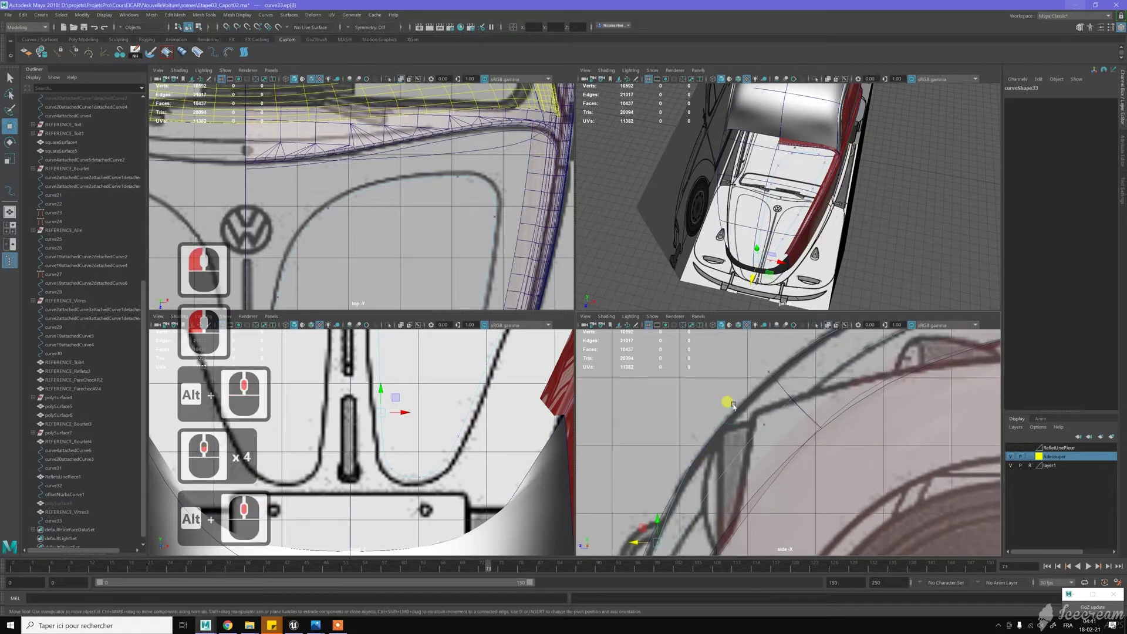
pyautogui.click(753, 372)
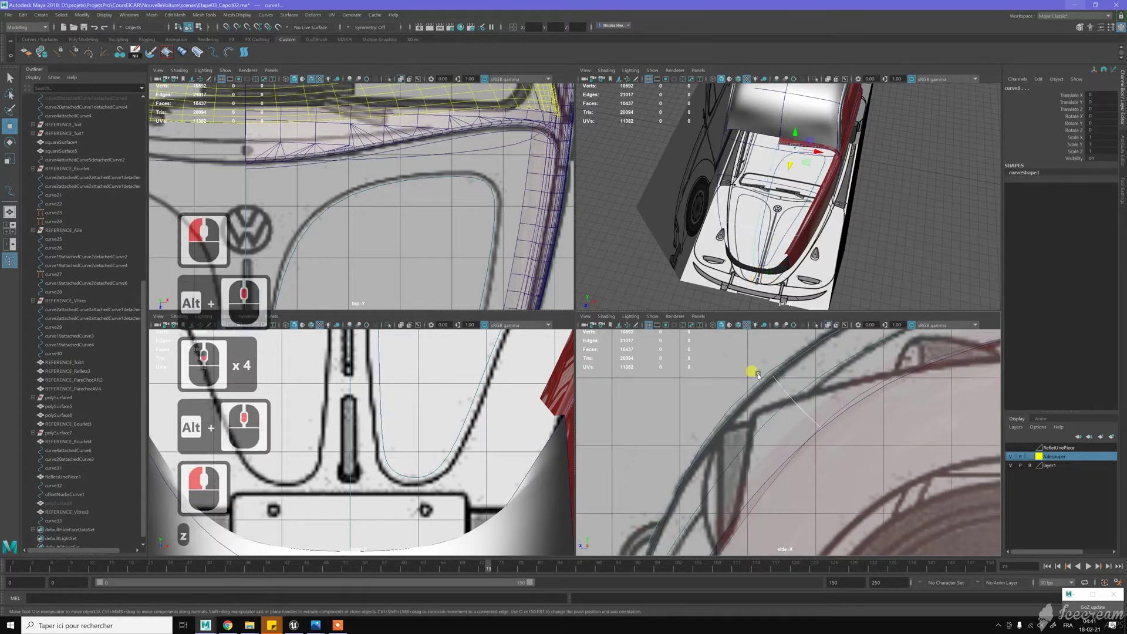
pyautogui.press('z')
pyautogui.press('z')
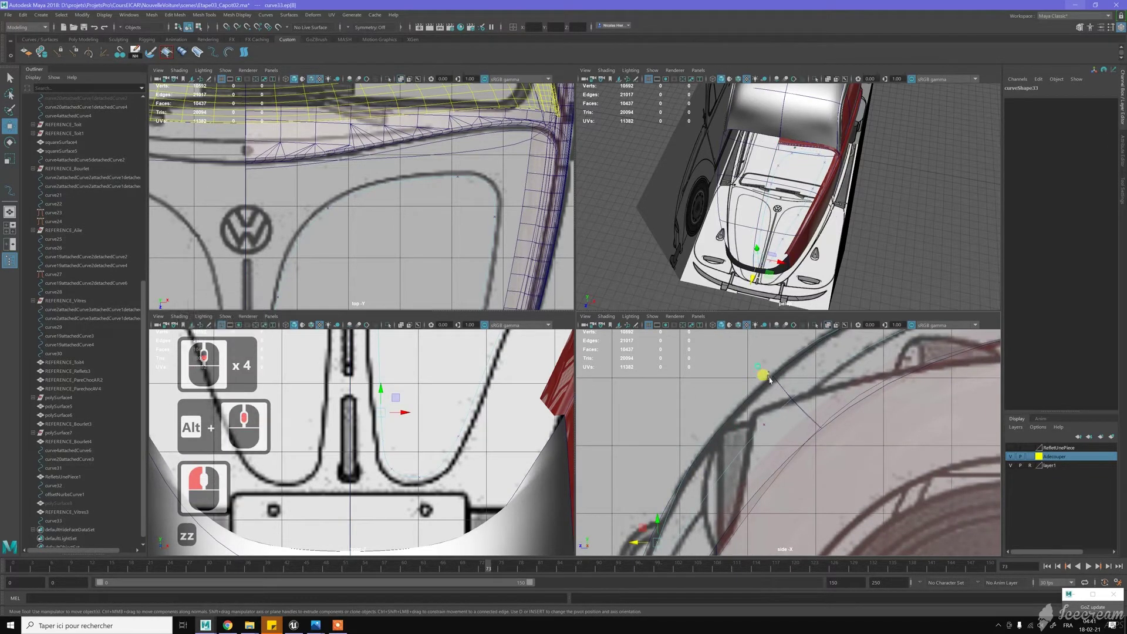
pyautogui.click(760, 368)
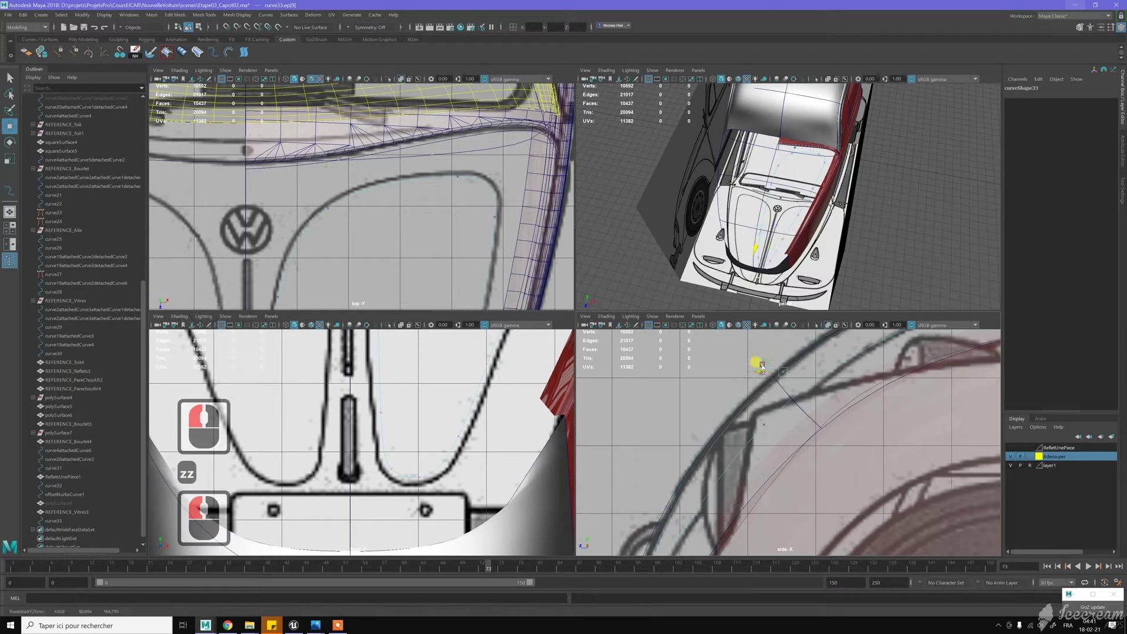
# Nudge the middle inner-side edit point sideways to match the panel outline in the front view
pyautogui.click(429, 430)
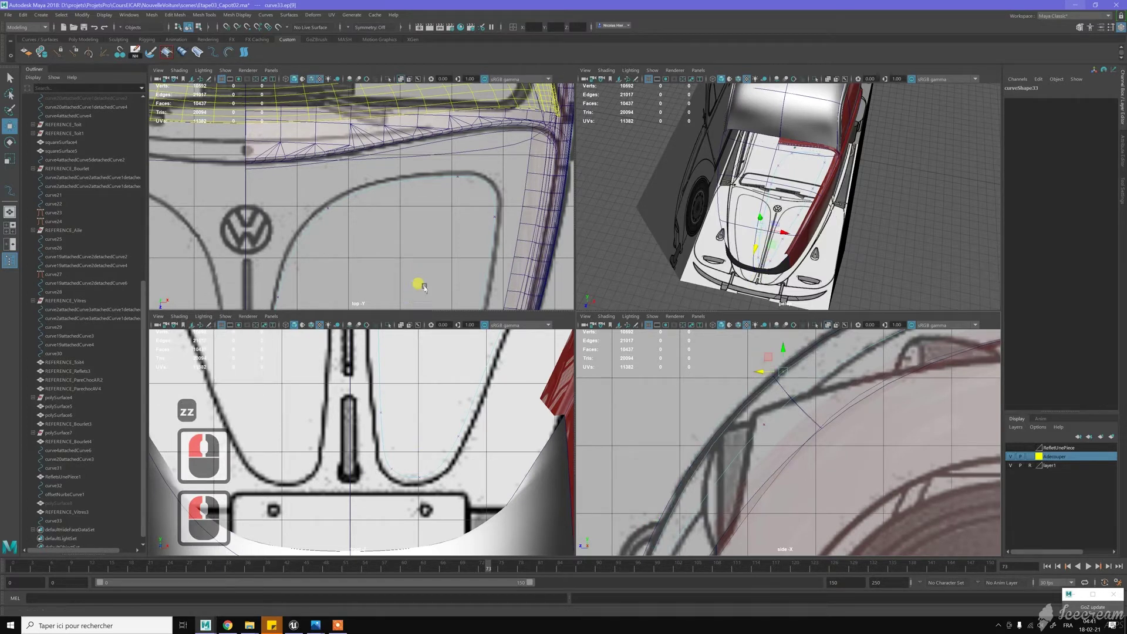
pyautogui.scroll(-9, 418, 432)
pyautogui.keyDown('alt'); pyautogui.scroll(2, 396, 457); pyautogui.keyUp('alt')
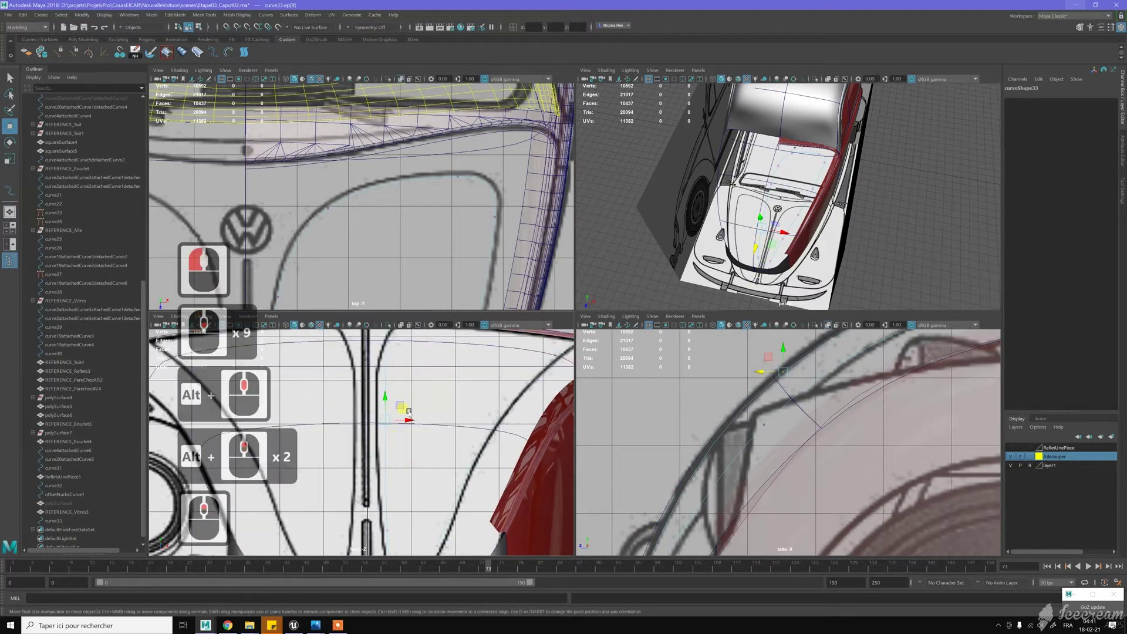
pyautogui.moveTo(406, 420); pyautogui.dragTo(400, 421)
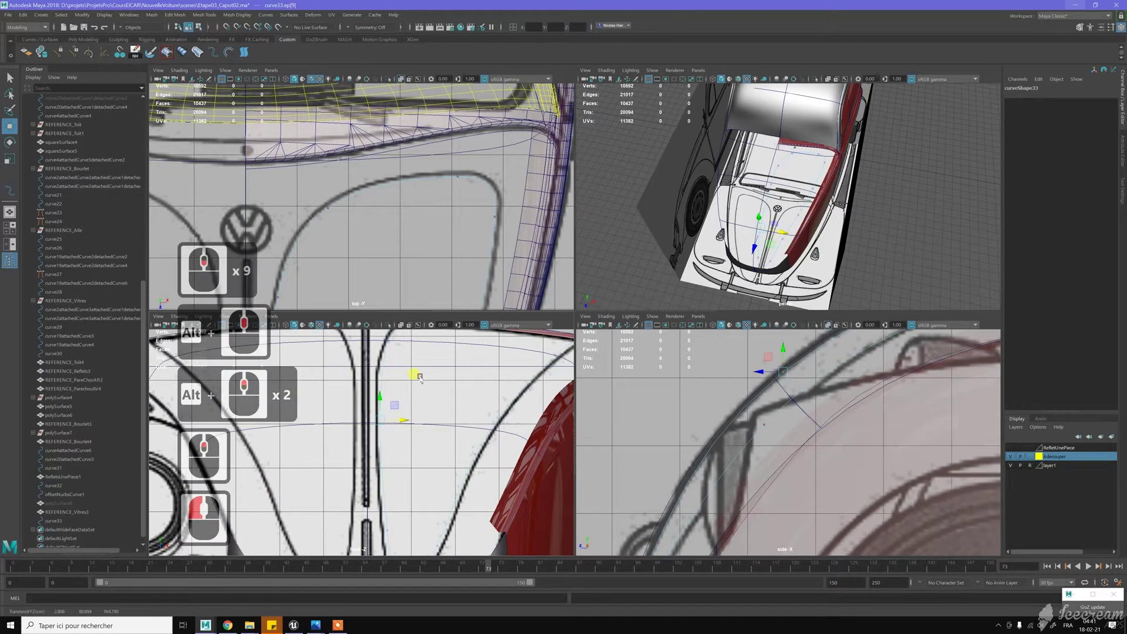
# Shift the upper inner-side edit point sideways in the front view and adjust its height to the hood outline in the side view
pyautogui.keyDown('alt'); pyautogui.moveTo(421, 377); pyautogui.dragTo(416, 423, button='middle'); pyautogui.keyUp('alt')
pyautogui.scroll(4, 385, 391)
pyautogui.keyDown('alt'); pyautogui.moveTo(414, 370); pyautogui.dragTo(395, 393, button='middle'); pyautogui.keyUp('alt')
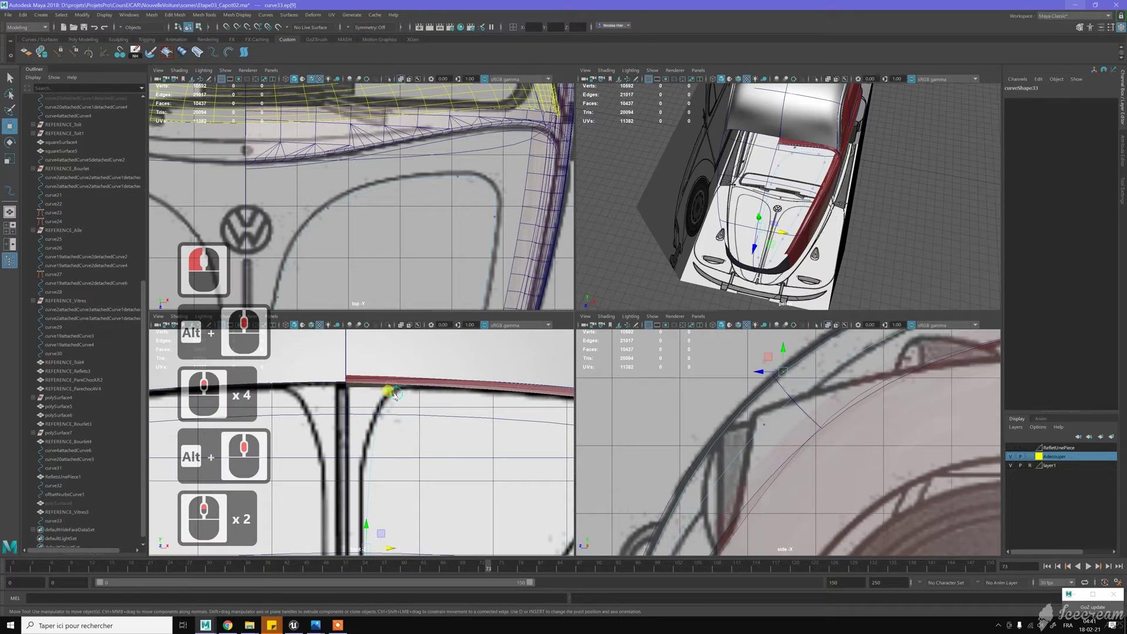
pyautogui.click(412, 391)
pyautogui.scroll(2, 376, 235)
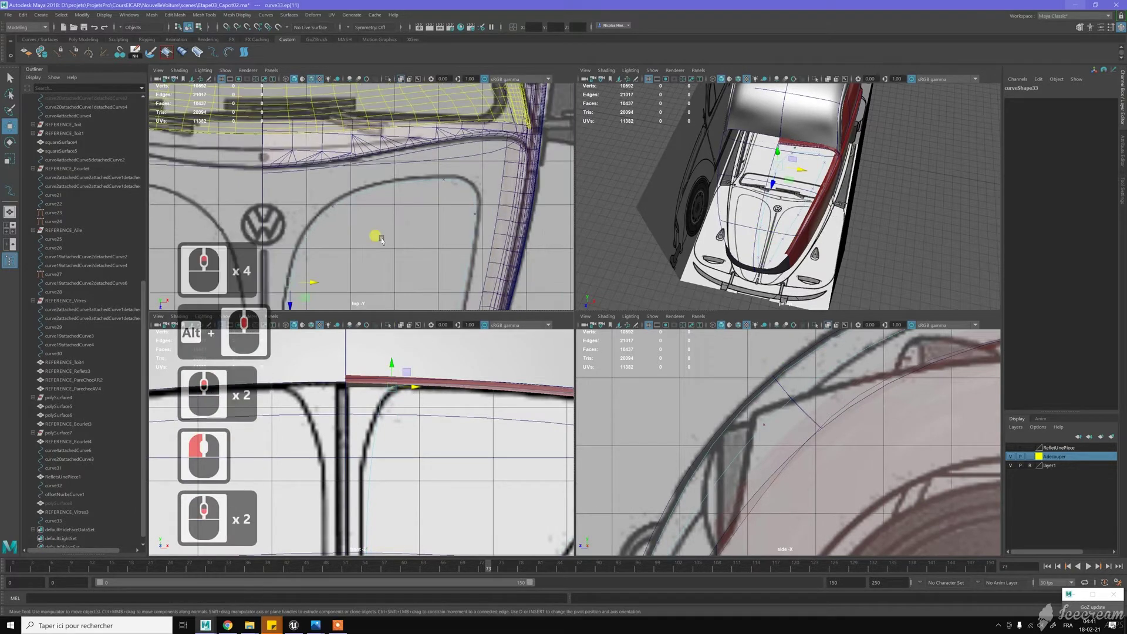
pyautogui.keyDown('alt'); pyautogui.moveTo(337, 319); pyautogui.dragTo(370, 229, button='middle'); pyautogui.keyUp('alt')
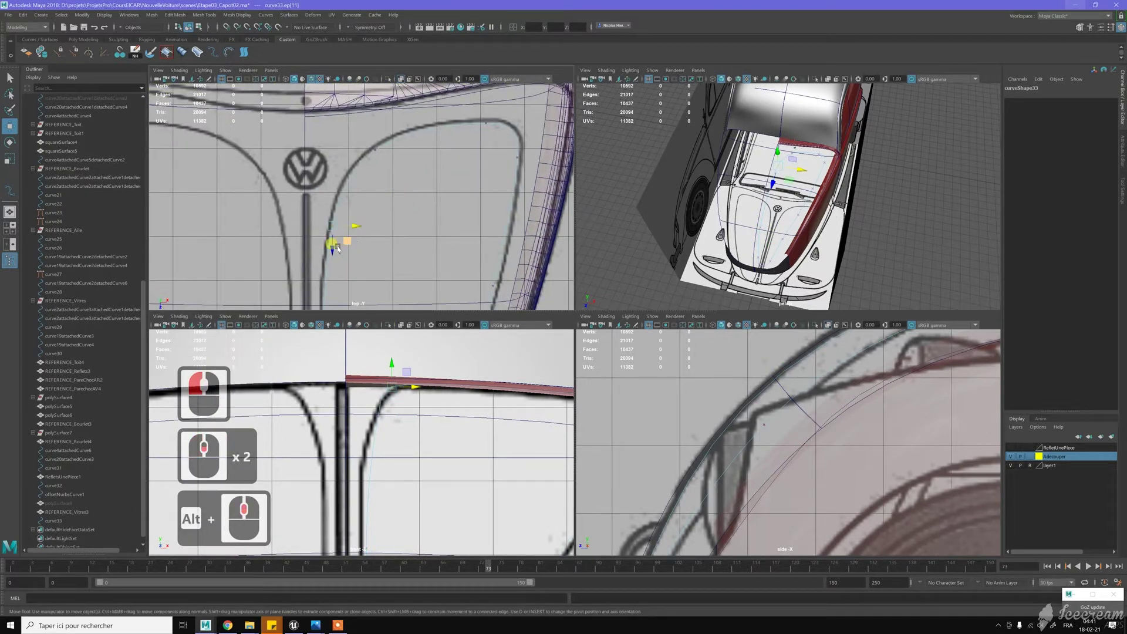
pyautogui.scroll(-9, 867, 445)
pyautogui.scroll(-2, 866, 445)
pyautogui.keyDown('alt'); pyautogui.moveTo(867, 445); pyautogui.dragTo(798, 389, button='middle'); pyautogui.keyUp('alt')
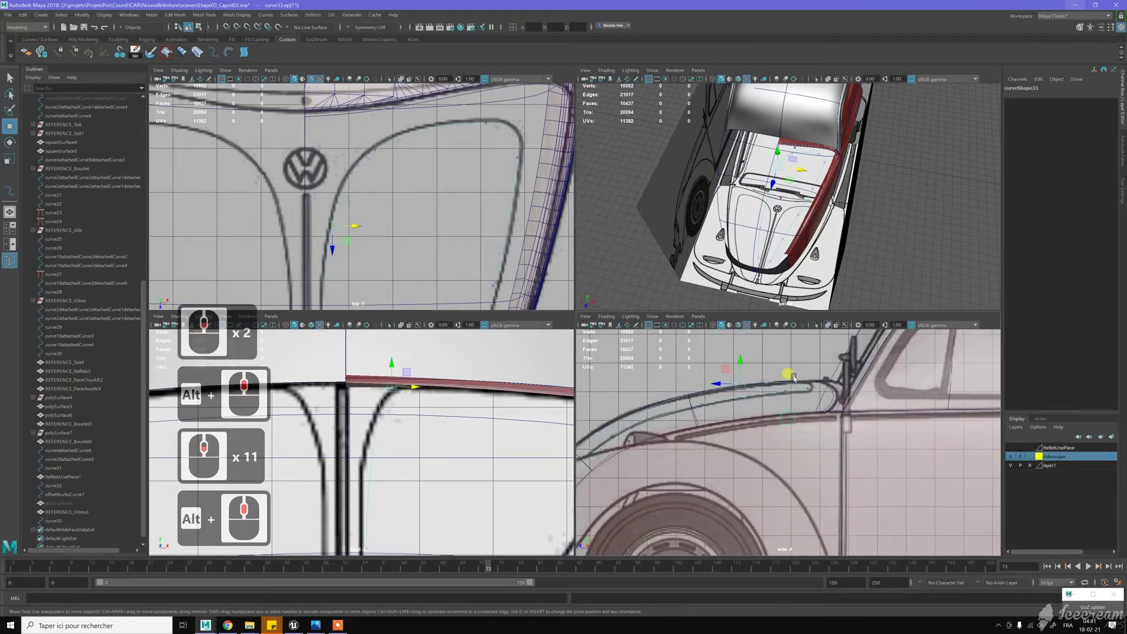
pyautogui.keyDown('alt'); pyautogui.scroll(3, 794, 379); pyautogui.keyUp('alt')
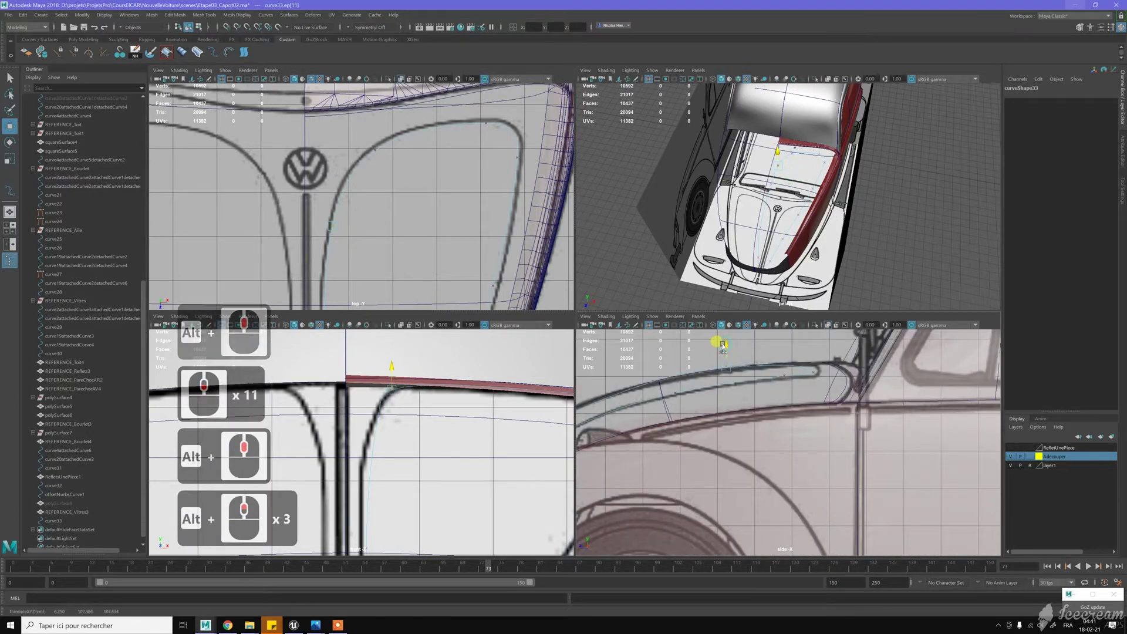
pyautogui.moveTo(727, 344); pyautogui.dragTo(717, 347)
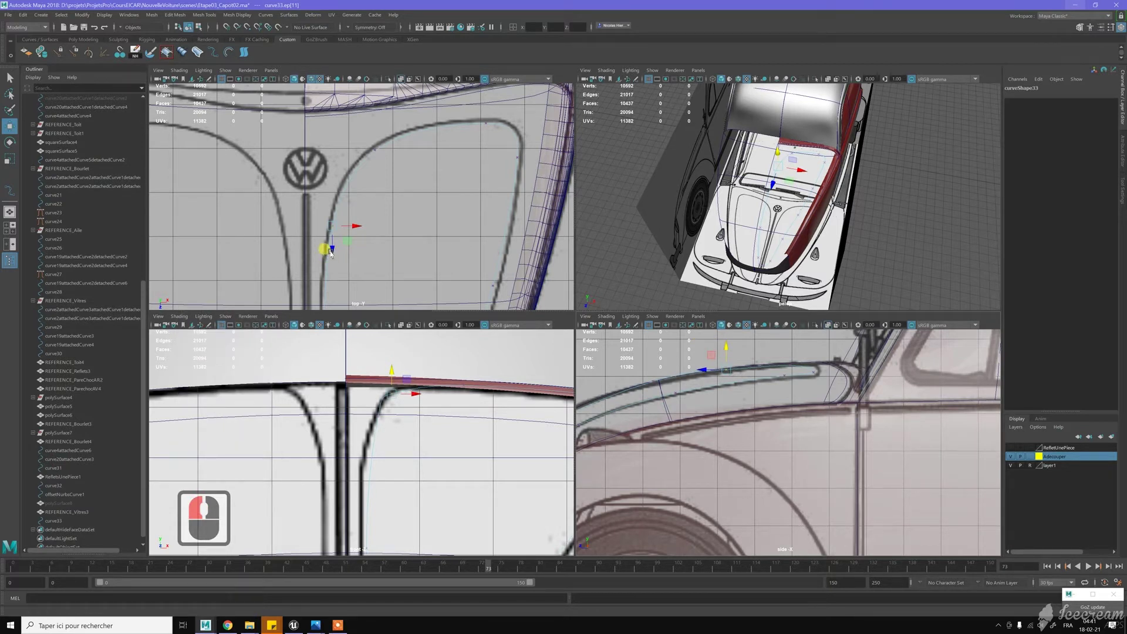
# Reposition the upper inner-side edit point on the panel outline in the top view and lower the next rear one in the front view
pyautogui.moveTo(330, 253); pyautogui.dragTo(360, 214)
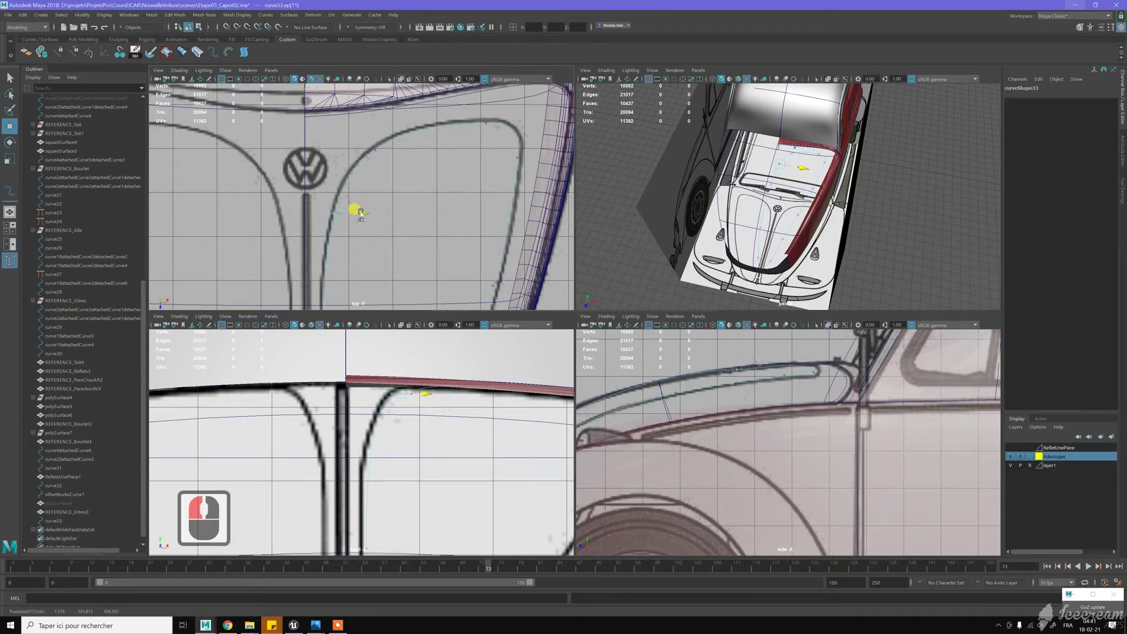
pyautogui.moveTo(359, 213); pyautogui.dragTo(359, 212)
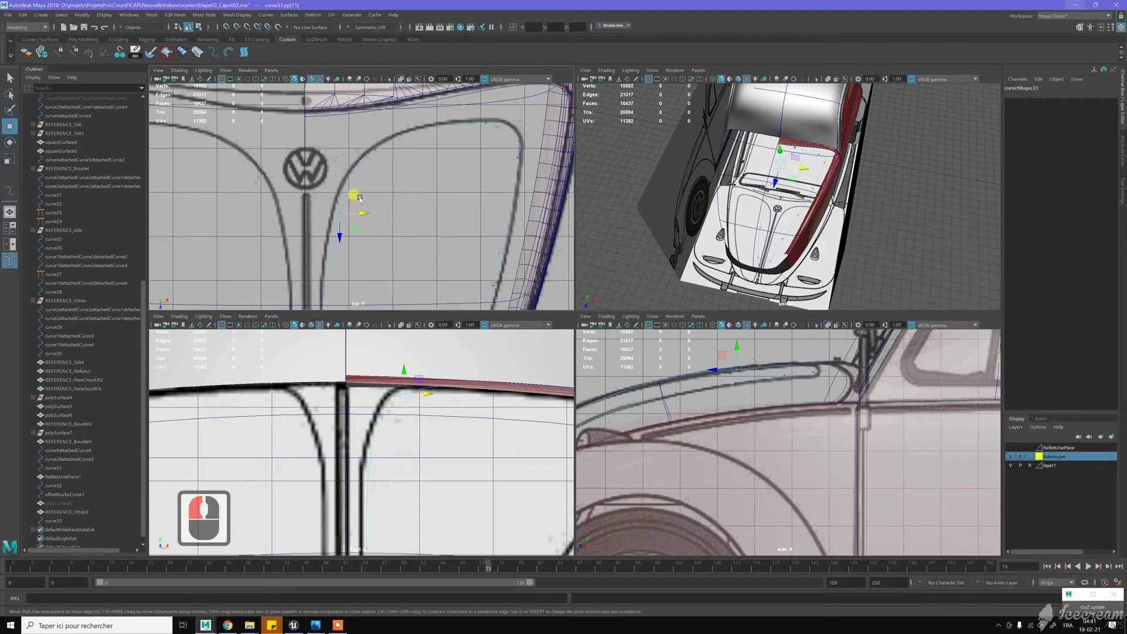
pyautogui.click(359, 149)
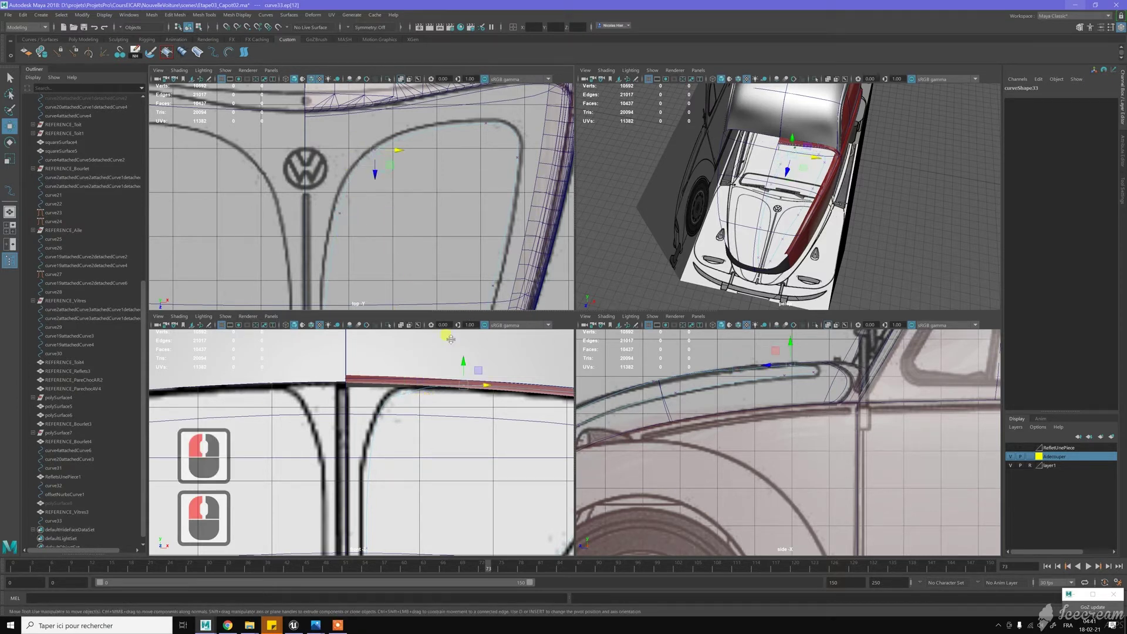
pyautogui.moveTo(464, 353); pyautogui.dragTo(465, 364)
pyautogui.keyDown('alt'); pyautogui.moveTo(478, 437); pyautogui.dragTo(290, 441, button='middle'); pyautogui.keyUp('alt')
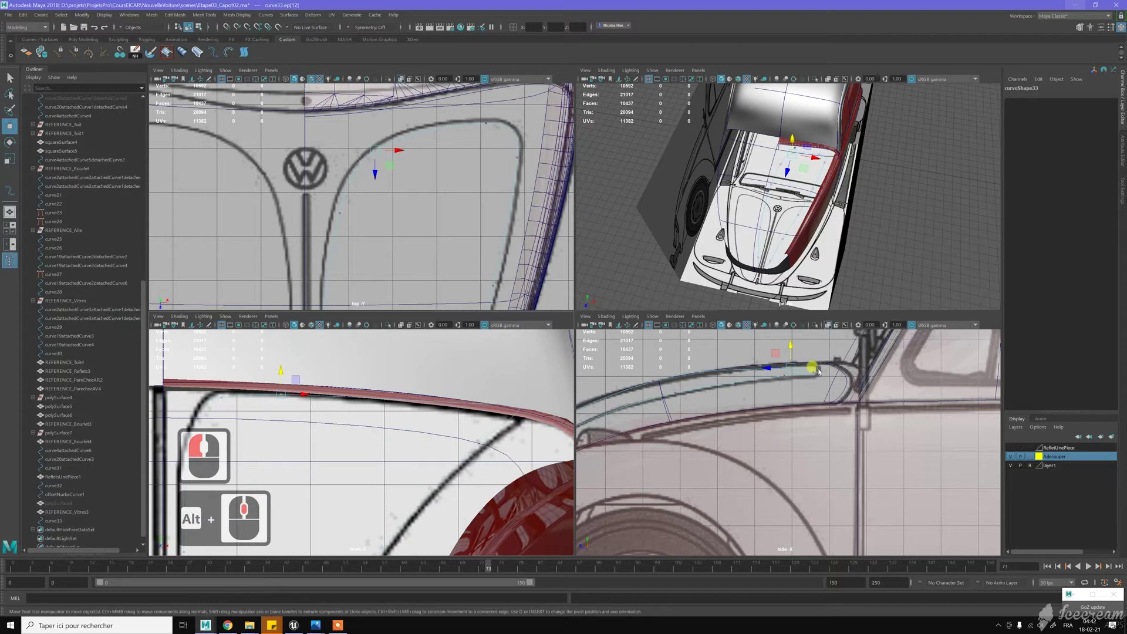
pyautogui.keyDown('alt'); pyautogui.moveTo(391, 199); pyautogui.dragTo(381, 233, button='middle'); pyautogui.keyUp('alt')
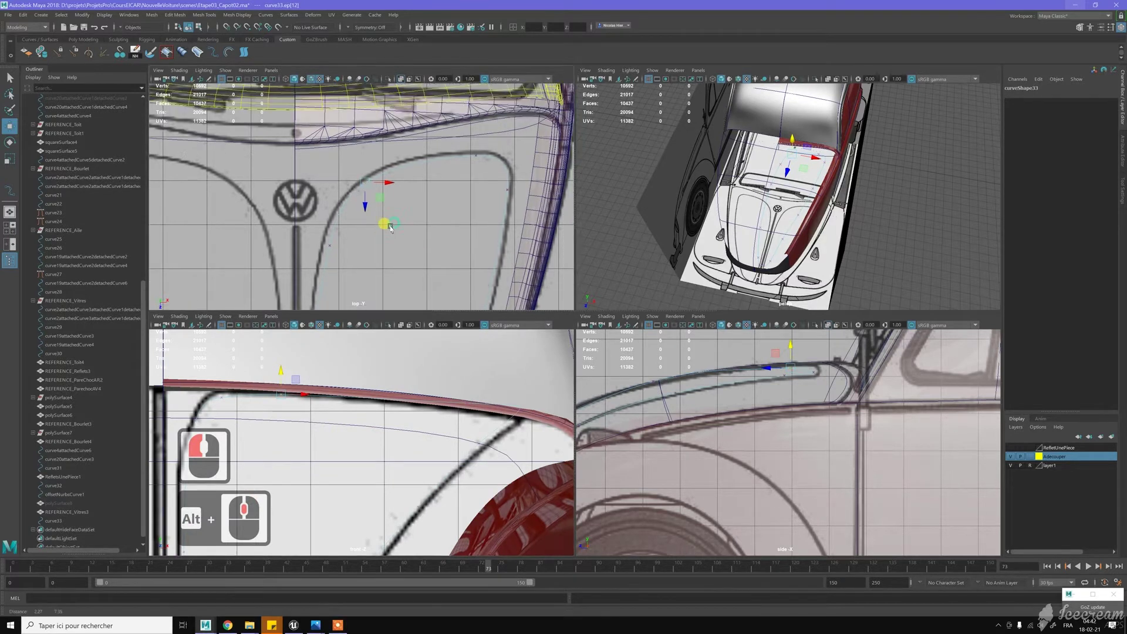
pyautogui.moveTo(386, 182)
pyautogui.mouseDown()
pyautogui.moveTo(406, 178)
pyautogui.moveTo(400, 200)
pyautogui.moveTo(387, 197)
pyautogui.mouseUp()
pyautogui.press('z')
# Nudge the edit points along the panel's outer side sideways onto its outline in the top view
pyautogui.moveTo(461, 148); pyautogui.dragTo(519, 193)
pyautogui.click(511, 191)
pyautogui.keyDown('alt'); pyautogui.moveTo(476, 287); pyautogui.dragTo(439, 224, button='middle'); pyautogui.keyUp('alt')
pyautogui.scroll(4, 452, 189)
pyautogui.scroll(2, 439, 223)
pyautogui.click(475, 237)
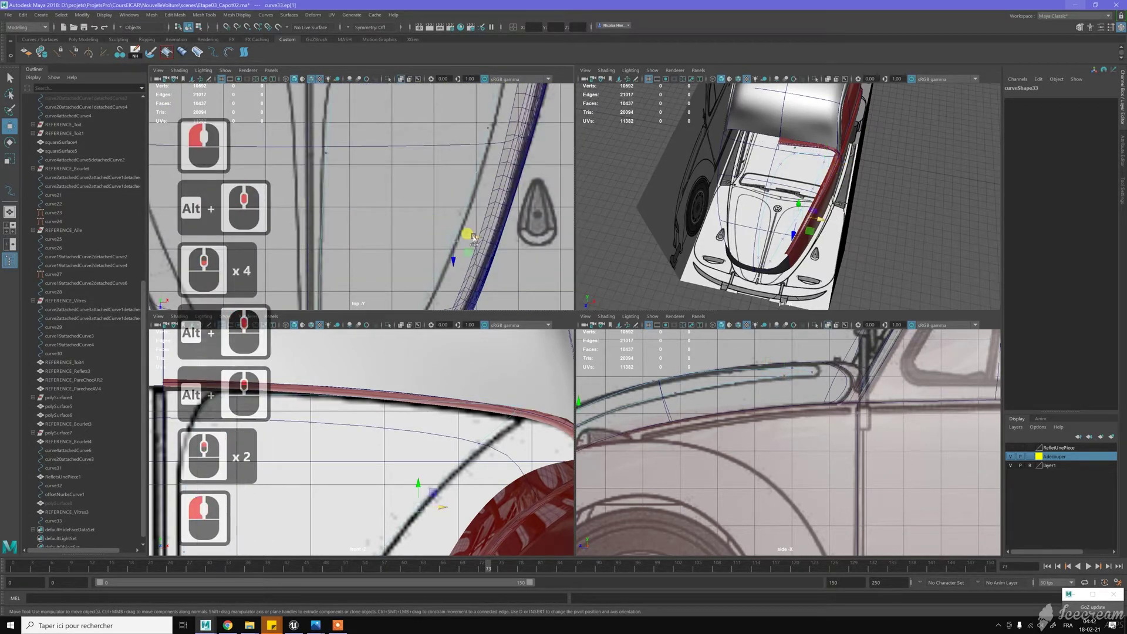
pyautogui.moveTo(474, 237); pyautogui.dragTo(473, 237)
pyautogui.keyDown('alt'); pyautogui.moveTo(424, 285); pyautogui.dragTo(449, 208, button='middle'); pyautogui.keyUp('alt')
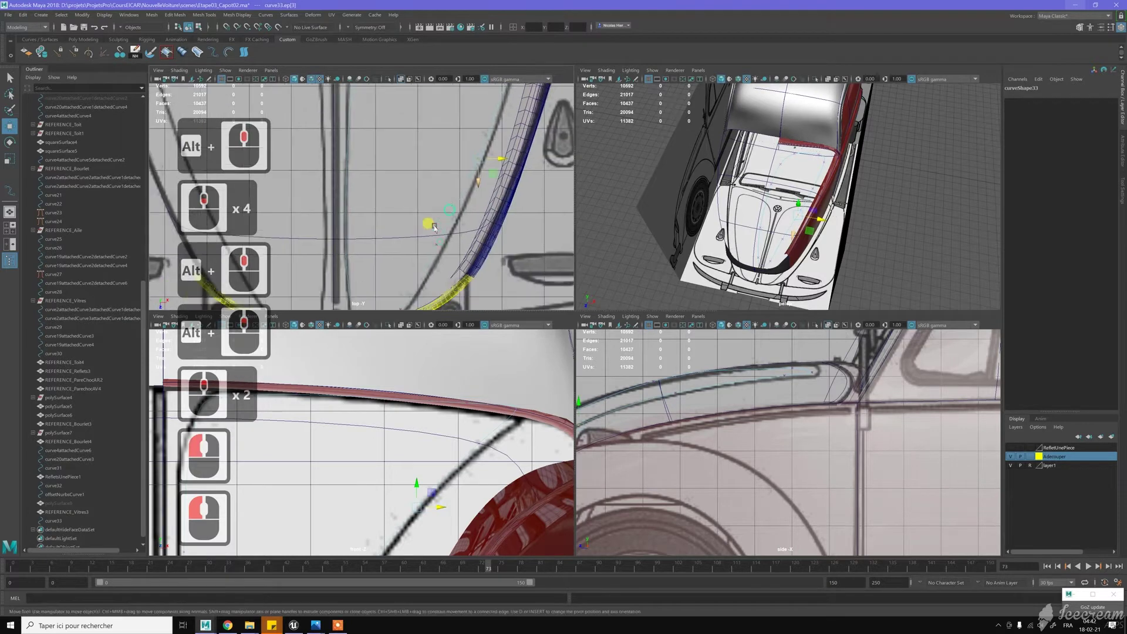
pyautogui.click(456, 242)
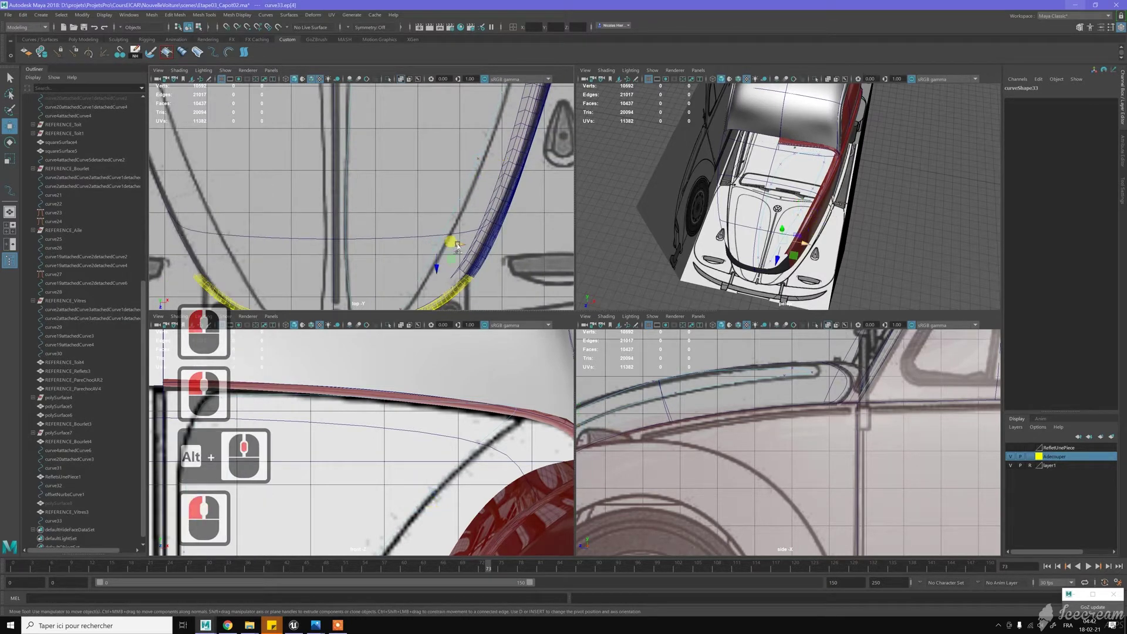
pyautogui.moveTo(461, 244); pyautogui.dragTo(462, 243)
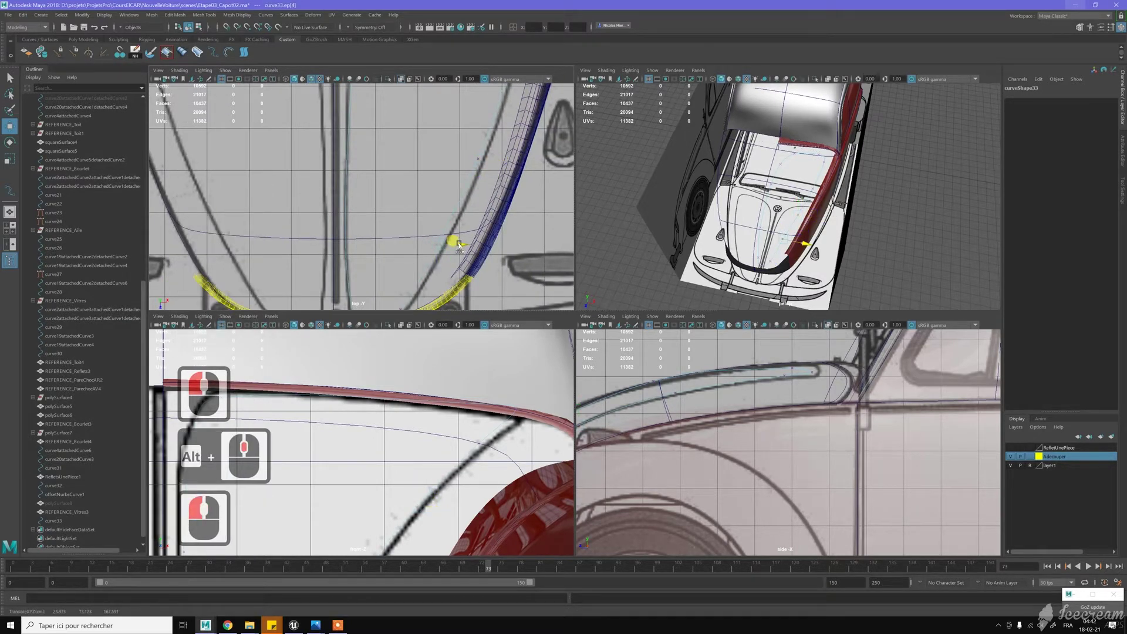
# Move the edit points at the panel's front end and front inner corner toward the panel outline in the top view
pyautogui.keyDown('alt'); pyautogui.moveTo(423, 262); pyautogui.dragTo(415, 193, button='middle'); pyautogui.keyUp('alt')
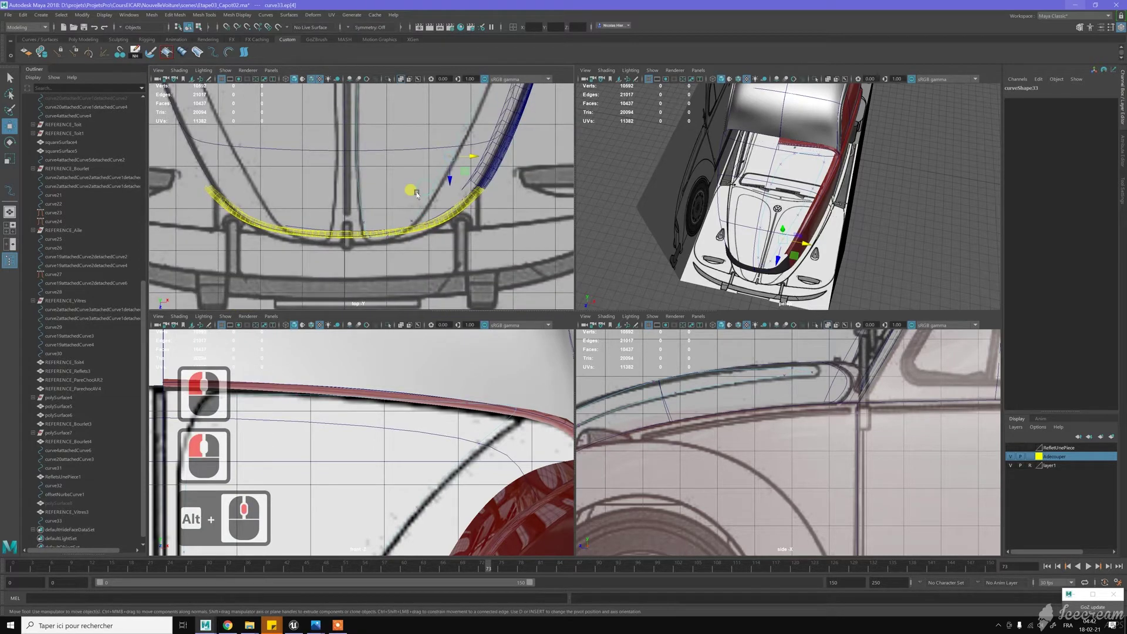
pyautogui.scroll(7, 399, 229)
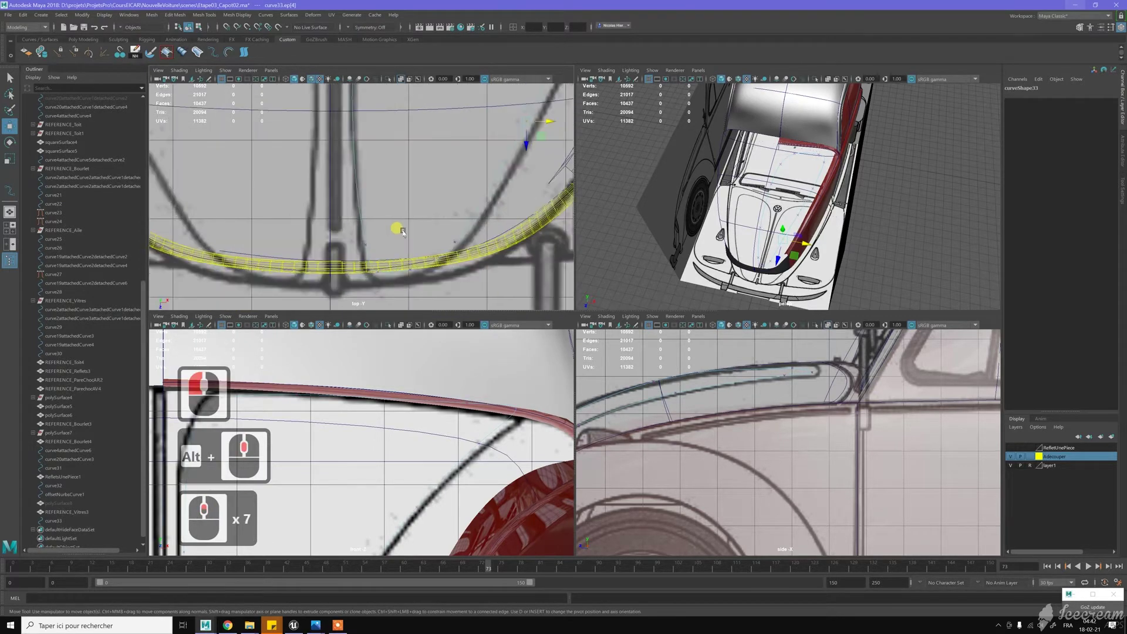
pyautogui.click(414, 279)
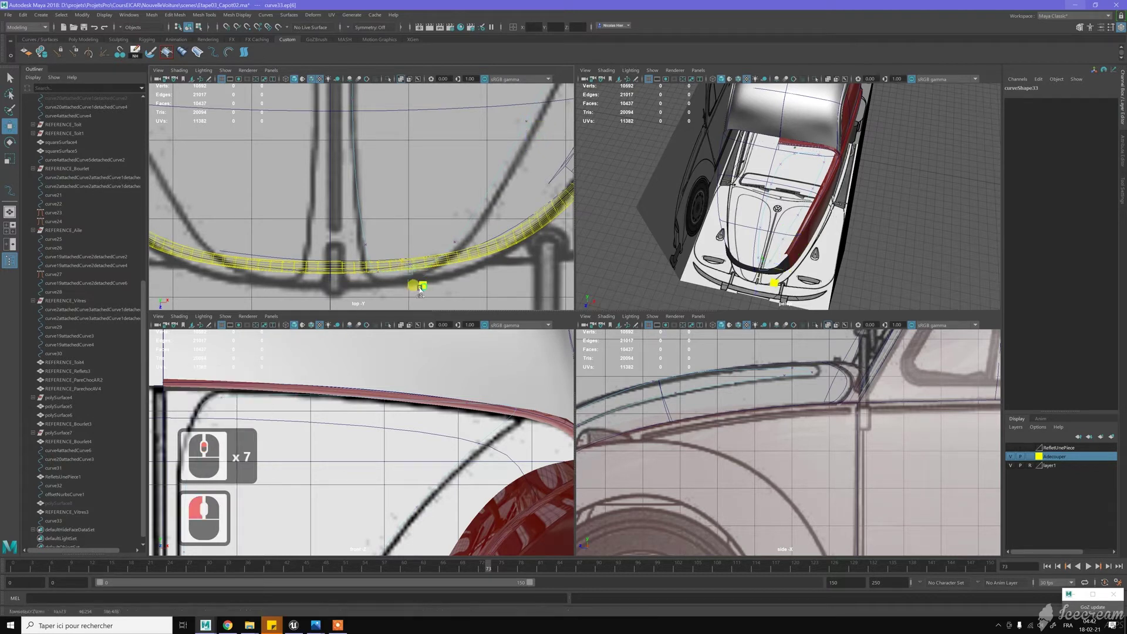
pyautogui.click(421, 286)
pyautogui.moveTo(385, 289); pyautogui.dragTo(388, 284)
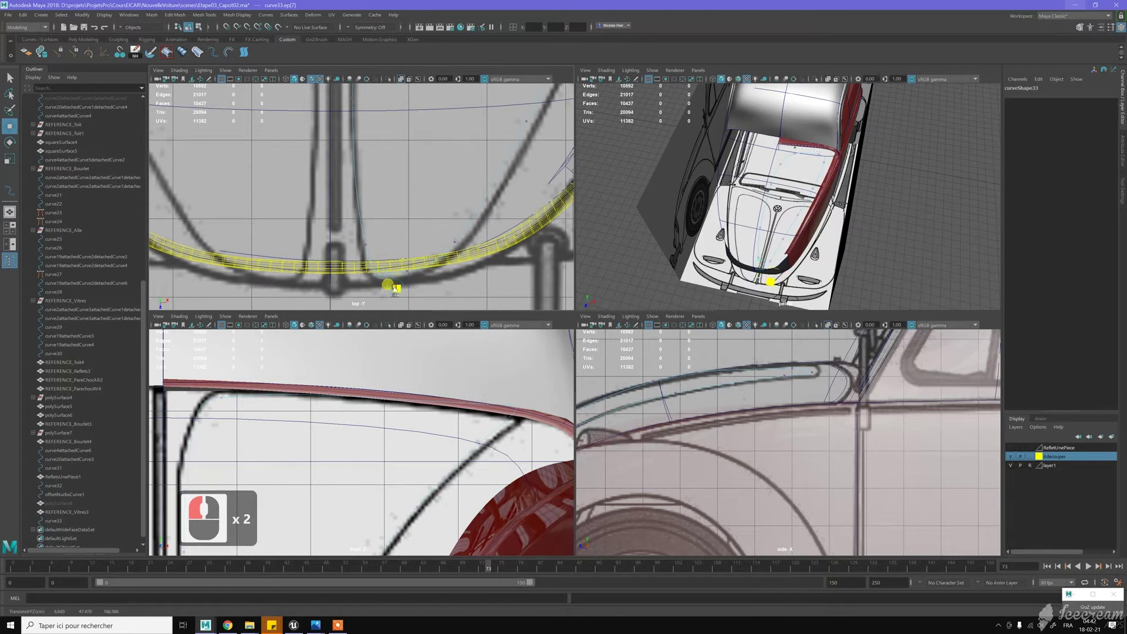
pyautogui.click(391, 284)
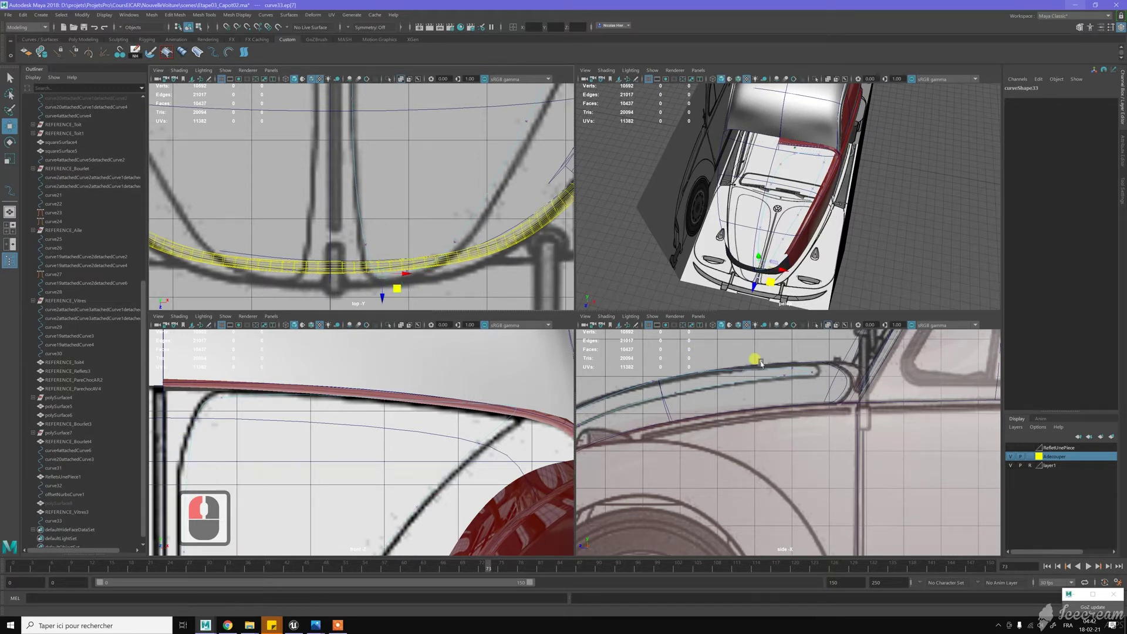
# Adjust the heights of the upper and middle inner-side edit points to the hood outline in the side view
pyautogui.click(737, 359)
pyautogui.click(659, 387)
pyautogui.click(653, 363)
pyautogui.moveTo(650, 365); pyautogui.dragTo(643, 364)
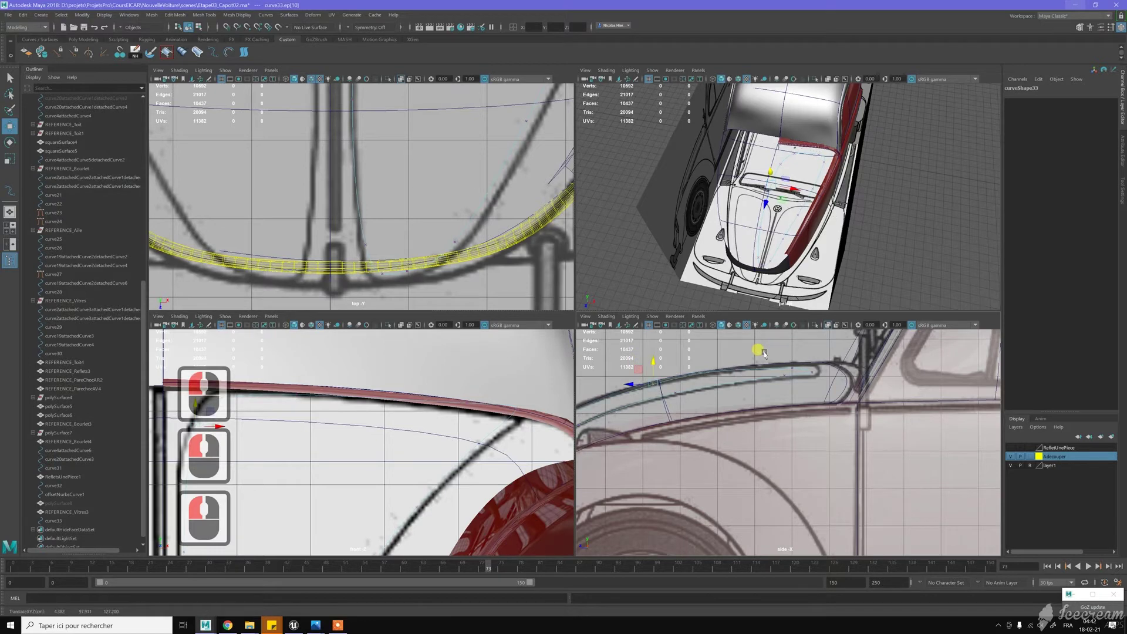
# Leave edit point editing and return the hood panel curve to object mode
pyautogui.scroll(3, 802, 242)
pyautogui.keyDown('alt'); pyautogui.moveTo(800, 241); pyautogui.dragTo(742, 224); pyautogui.keyUp('alt')
pyautogui.moveTo(738, 217); pyautogui.dragTo(766, 199, button='right')
pyautogui.scroll(-12, 405, 202)
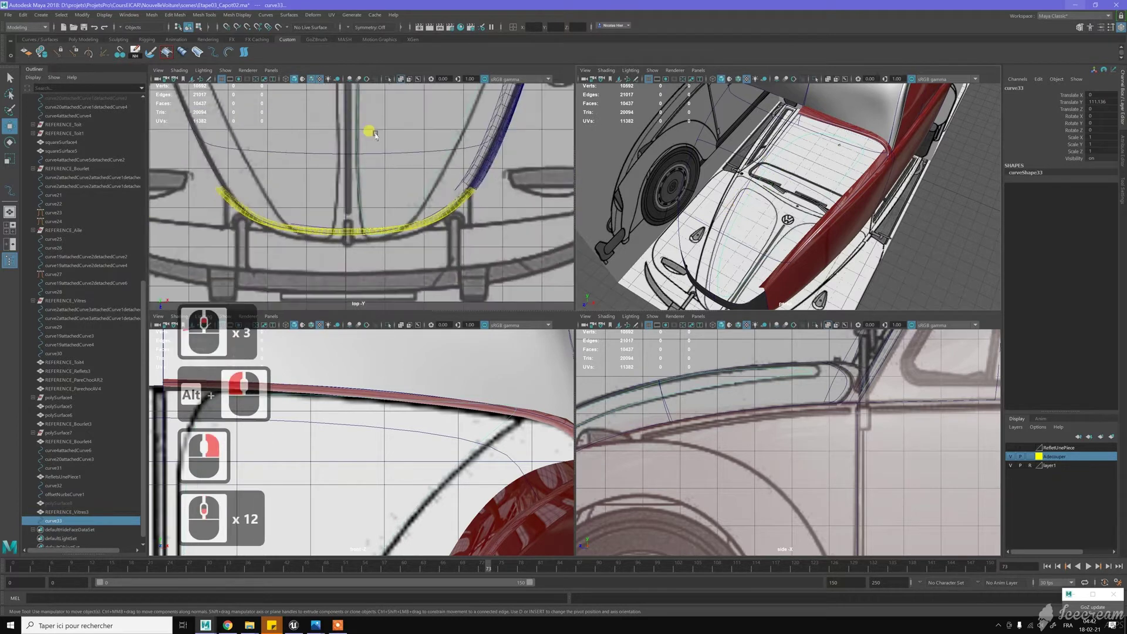
# Re-enter edit point editing on the hood panel curve and nudge the lower inner-side edit point sideways onto the outline in the top view
pyautogui.keyDown('alt'); pyautogui.moveTo(372, 211); pyautogui.dragTo(389, 169, button='middle'); pyautogui.keyUp('alt')
pyautogui.moveTo(390, 169)
pyautogui.mouseDown(button='right')
pyautogui.moveTo(381, 167)
pyautogui.moveTo(405, 168)
pyautogui.moveTo(405, 181)
pyautogui.mouseUp(button='right')
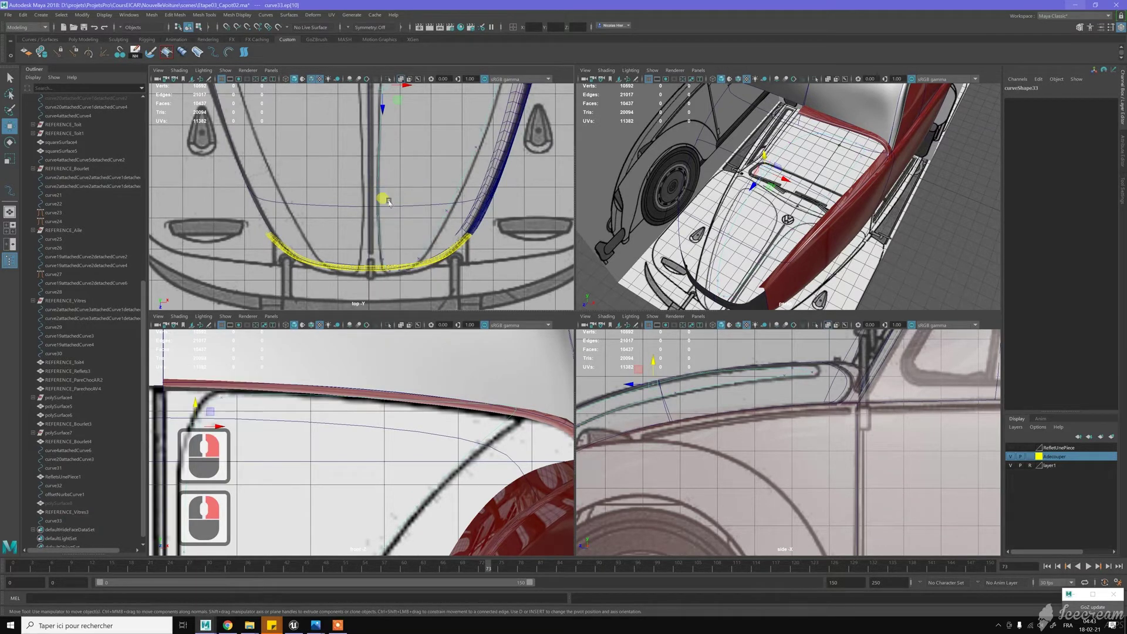
pyautogui.keyDown('alt'); pyautogui.moveTo(382, 179); pyautogui.dragTo(385, 209, button='middle'); pyautogui.keyUp('alt')
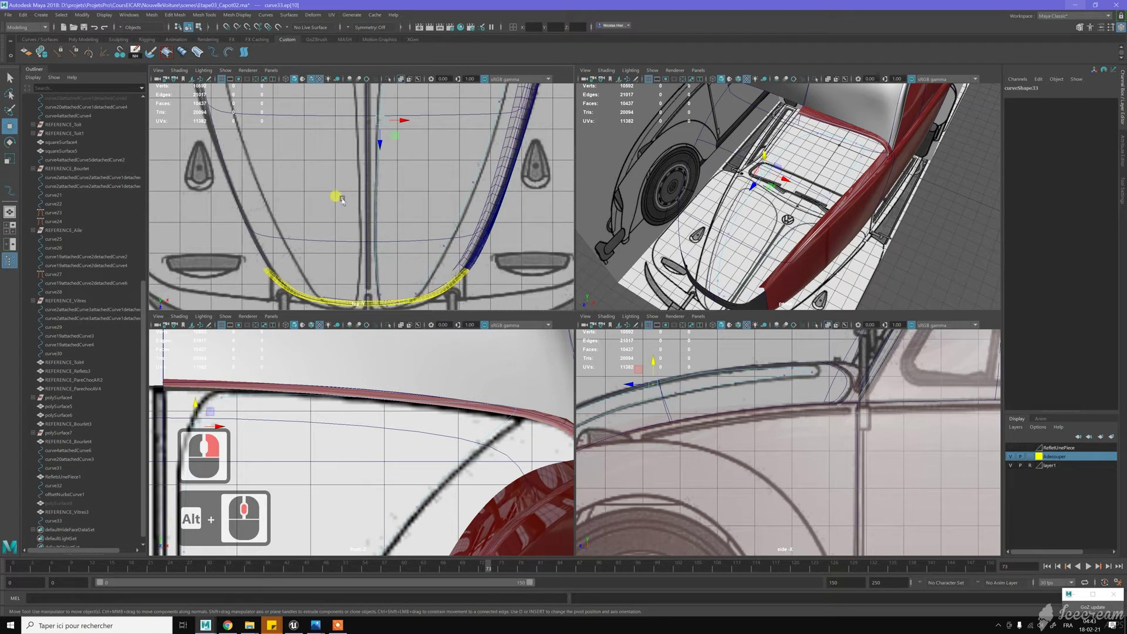
pyautogui.click(388, 234)
pyautogui.moveTo(395, 236); pyautogui.dragTo(396, 237)
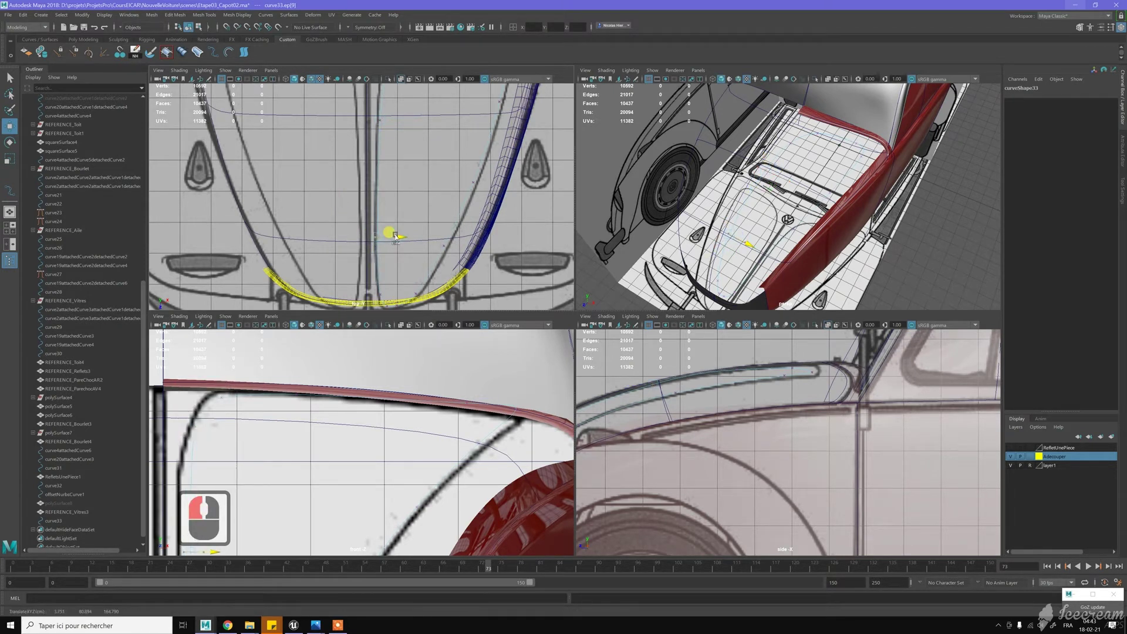
pyautogui.moveTo(395, 236); pyautogui.dragTo(396, 236)
# Adjust the edit points along the panel's upper inner side and rounded inner corner toward the outline in the top view
pyautogui.keyDown('alt'); pyautogui.moveTo(421, 162); pyautogui.dragTo(405, 259, button='middle'); pyautogui.keyUp('alt')
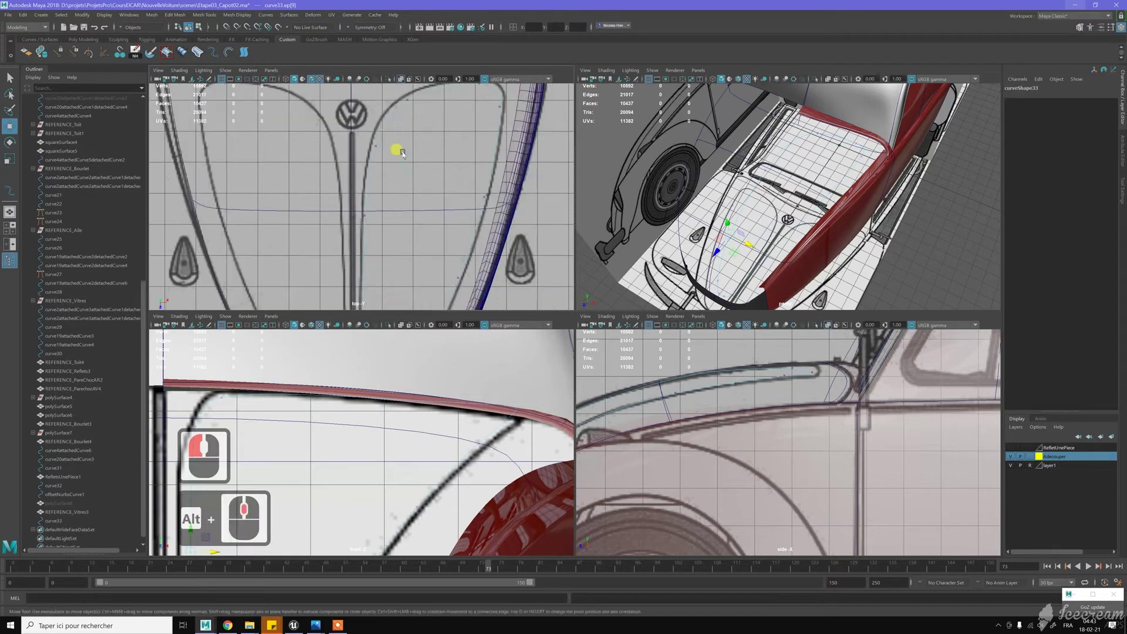
pyautogui.click(398, 146)
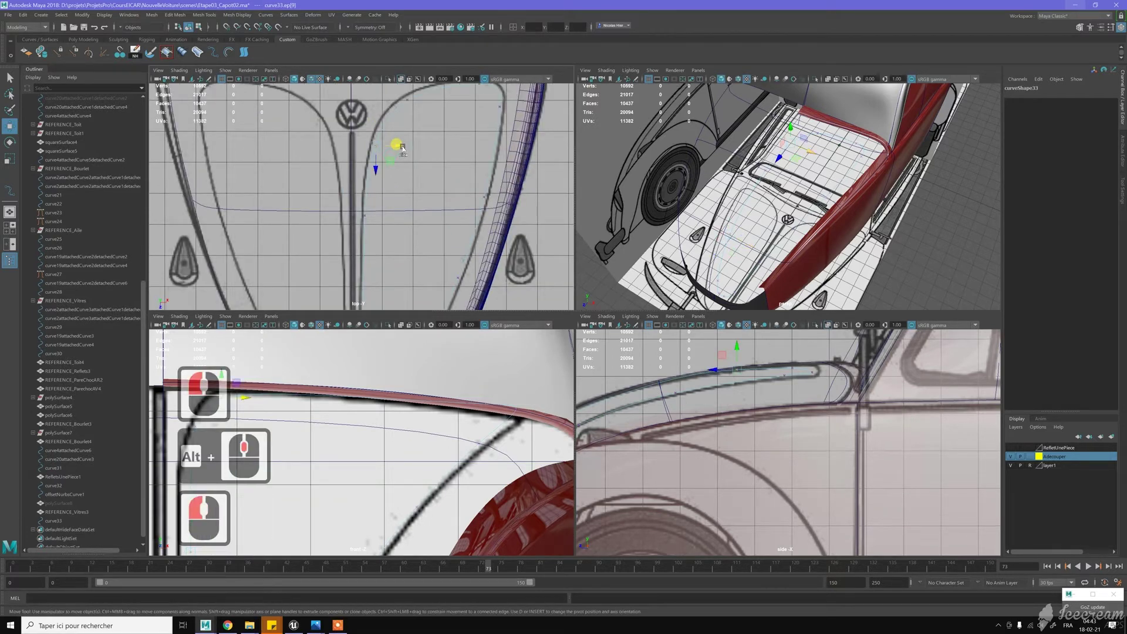
pyautogui.moveTo(398, 148); pyautogui.dragTo(398, 148)
pyautogui.keyDown('alt'); pyautogui.moveTo(409, 86); pyautogui.dragTo(403, 141, button='middle'); pyautogui.keyUp('alt')
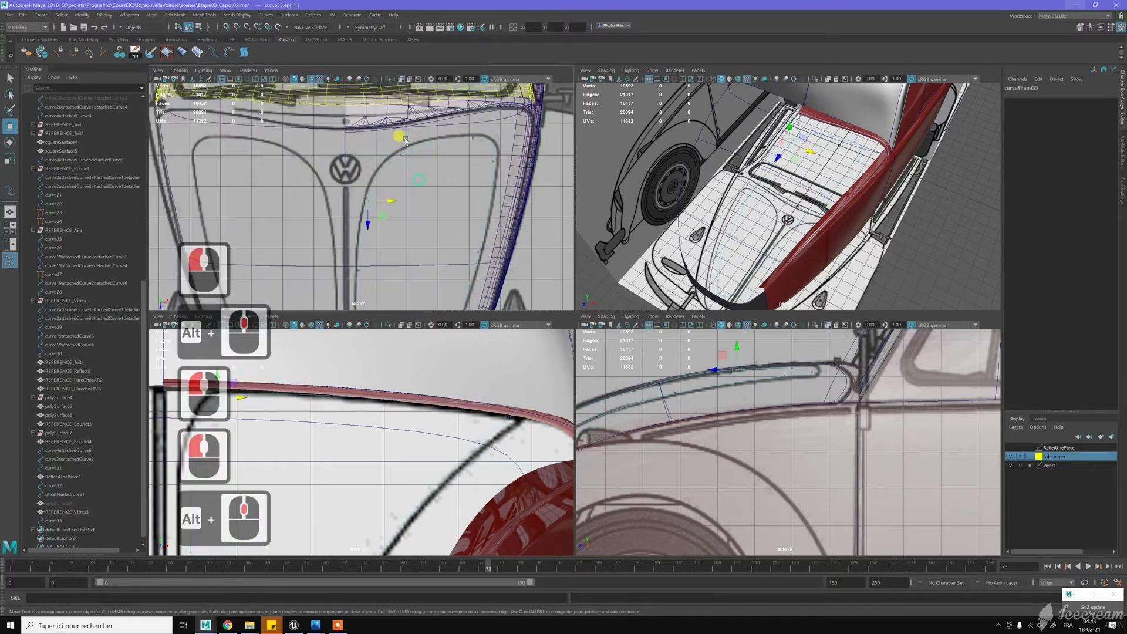
pyautogui.scroll(1, 402, 138)
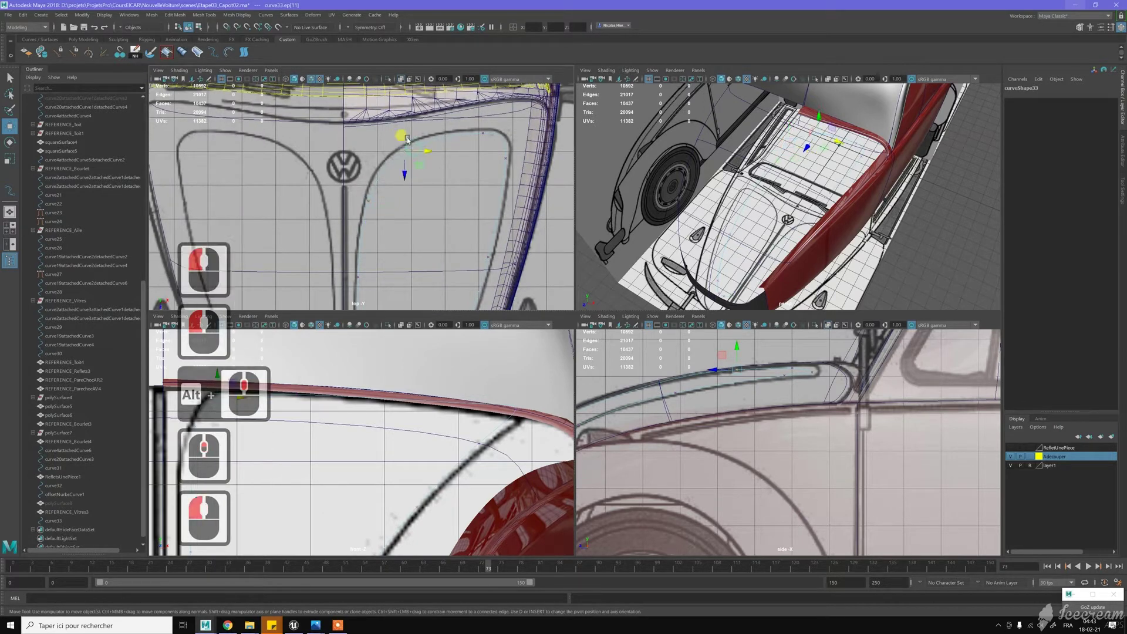
pyautogui.click(406, 168)
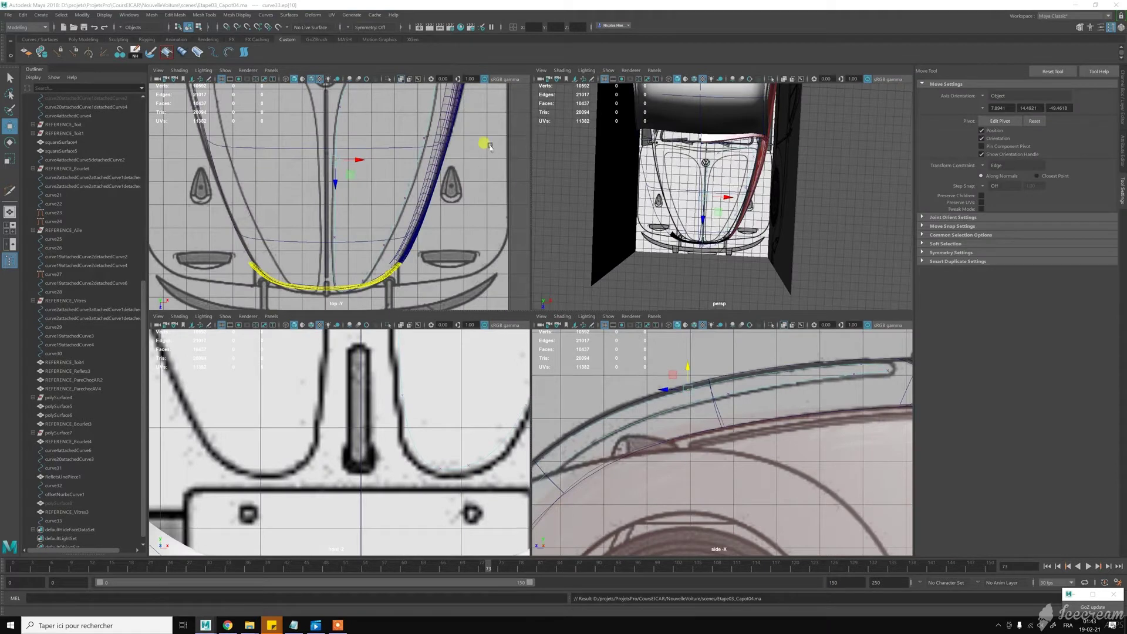
# Finish editing the panel's edit points and switch the curve back to object mode
pyautogui.click(415, 210)
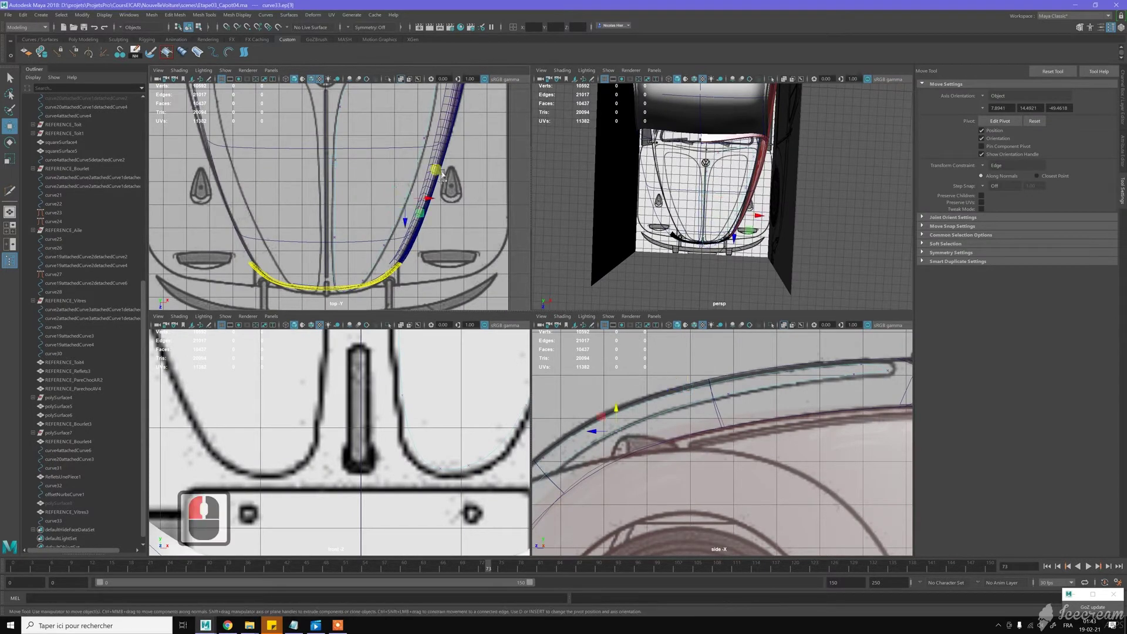
pyautogui.rightClick(422, 151)
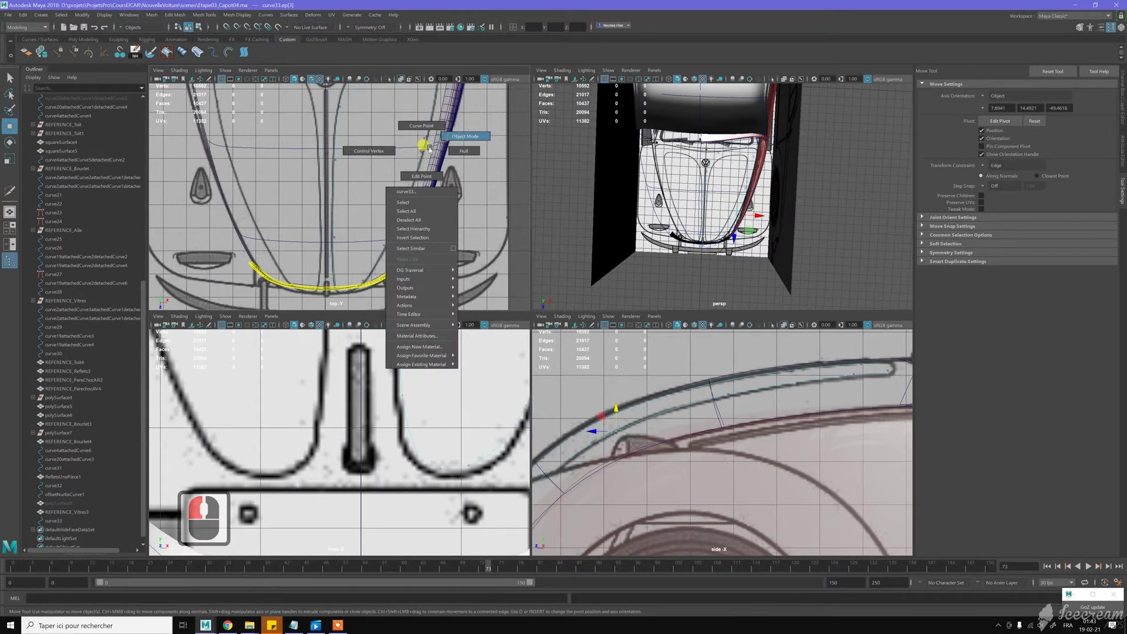
pyautogui.click(413, 161)
# Open the Offset Curve options for the hood panel curve
pyautogui.scroll(-15, 389, 411)
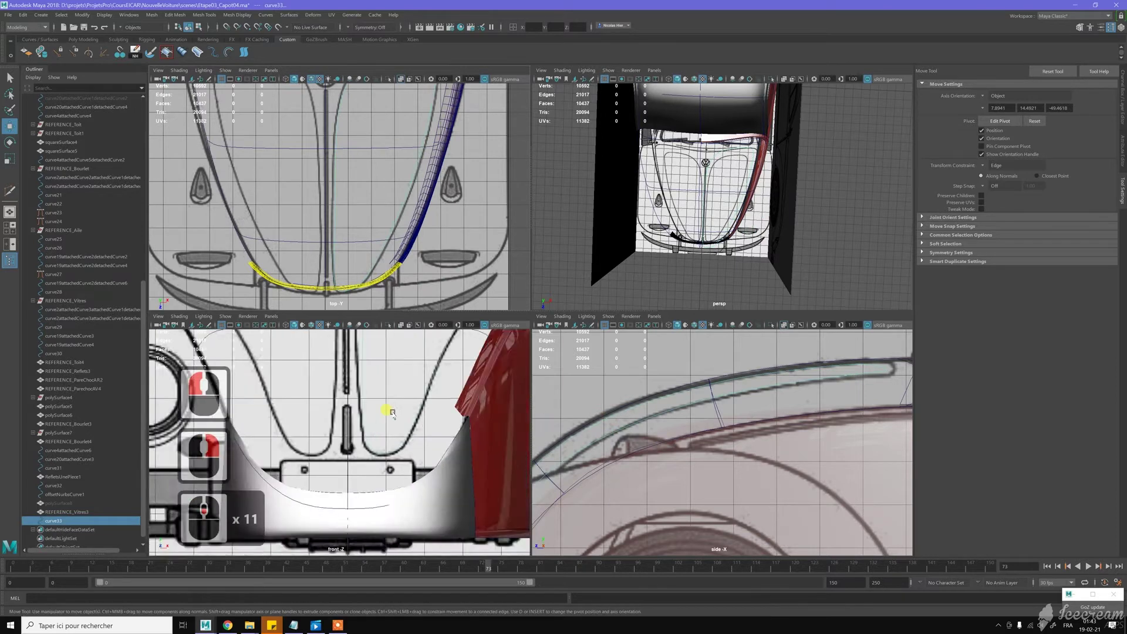
pyautogui.keyDown('alt'); pyautogui.moveTo(387, 411); pyautogui.dragTo(355, 393, button='middle'); pyautogui.keyUp('alt')
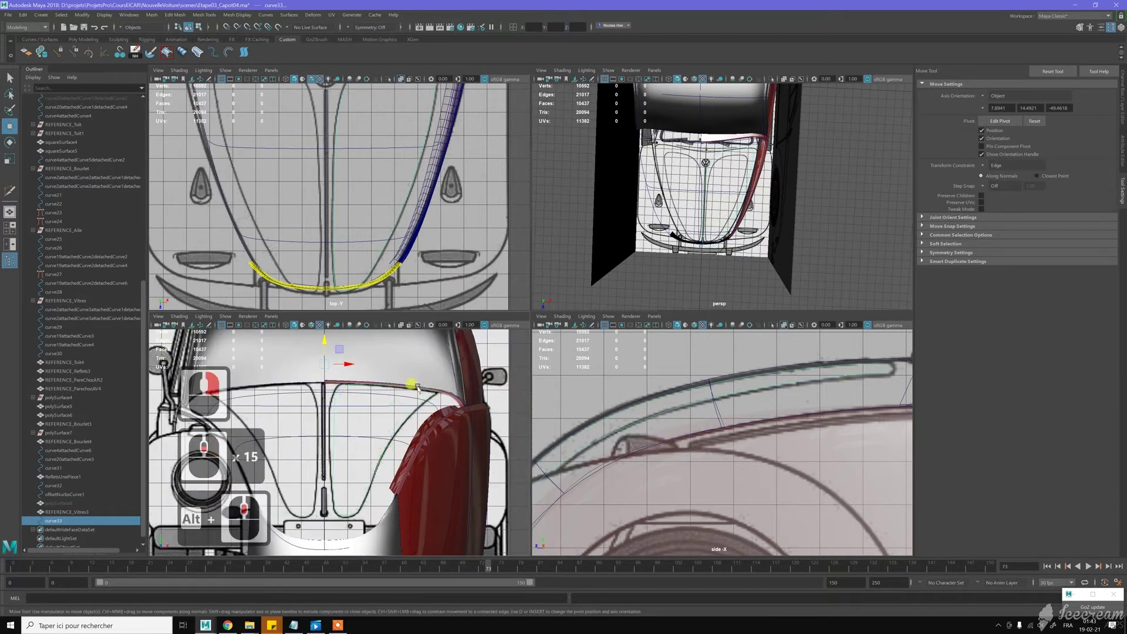
pyautogui.scroll(6, 416, 387)
pyautogui.keyDown('alt'); pyautogui.moveTo(455, 368); pyautogui.dragTo(448, 385, button='middle'); pyautogui.keyUp('alt')
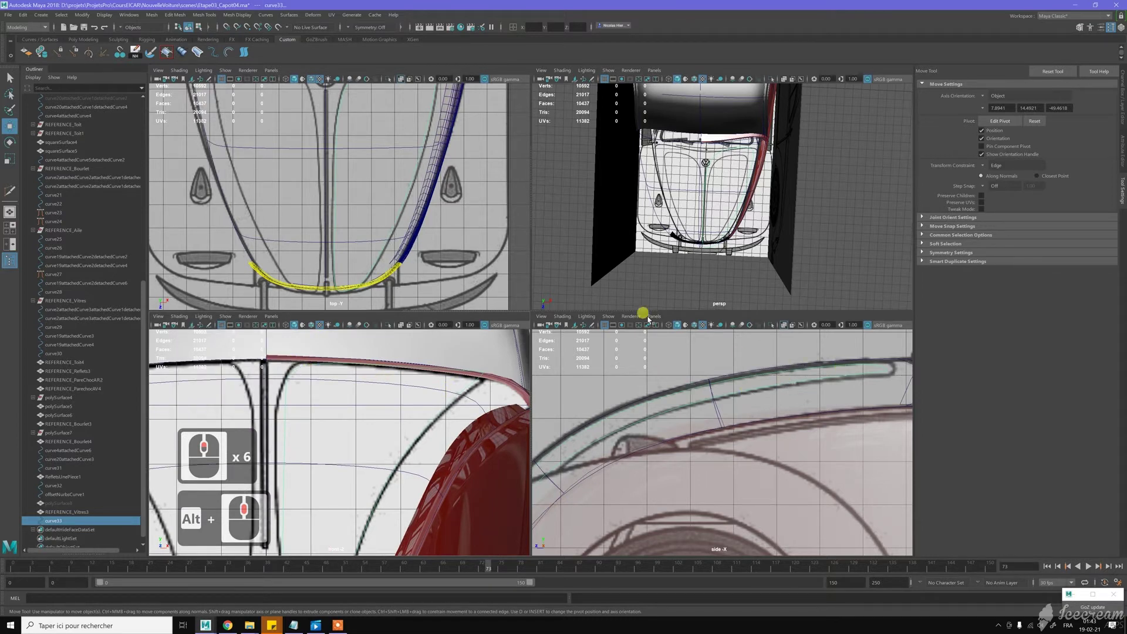
pyautogui.keyDown('alt'); pyautogui.moveTo(729, 237); pyautogui.dragTo(729, 206); pyautogui.keyUp('alt')
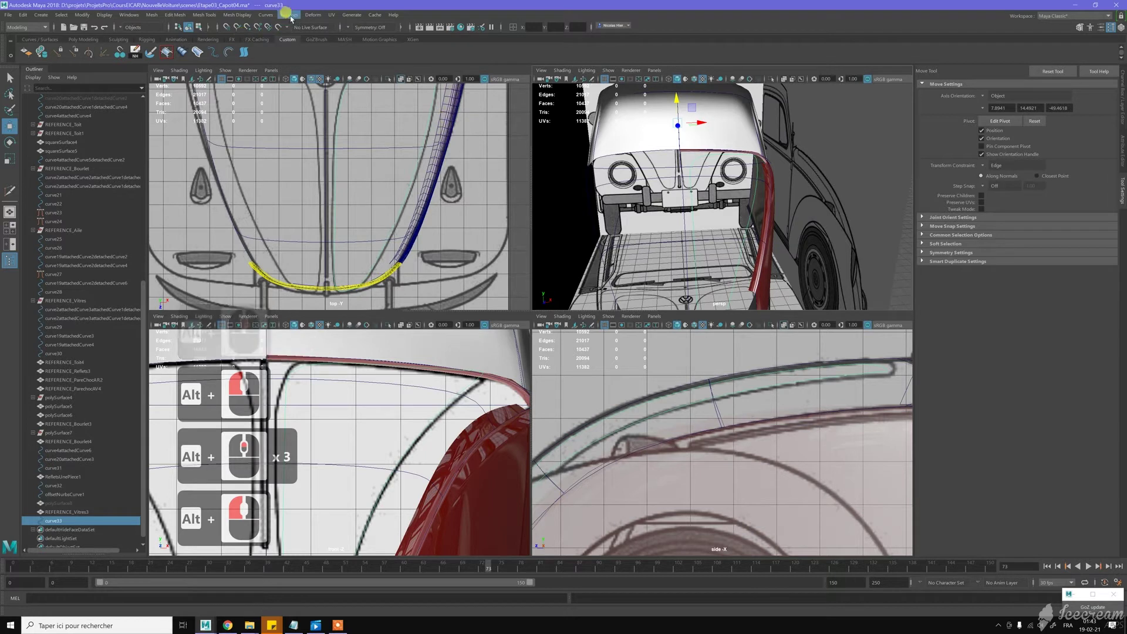
pyautogui.click(295, 27)
pyautogui.click(290, 15)
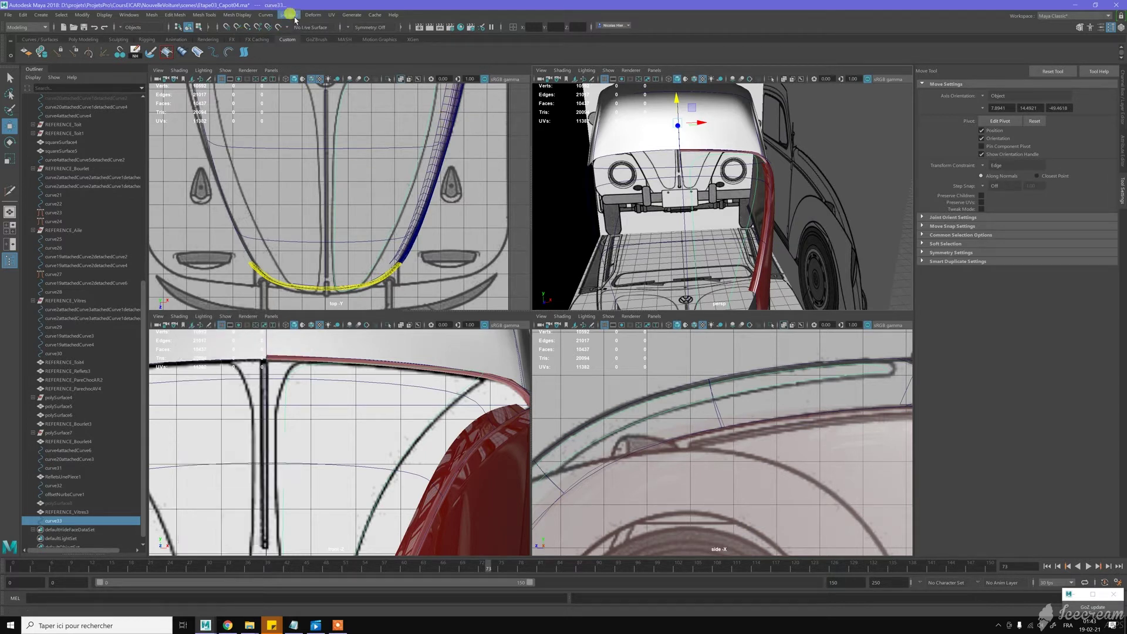
pyautogui.click(272, 15)
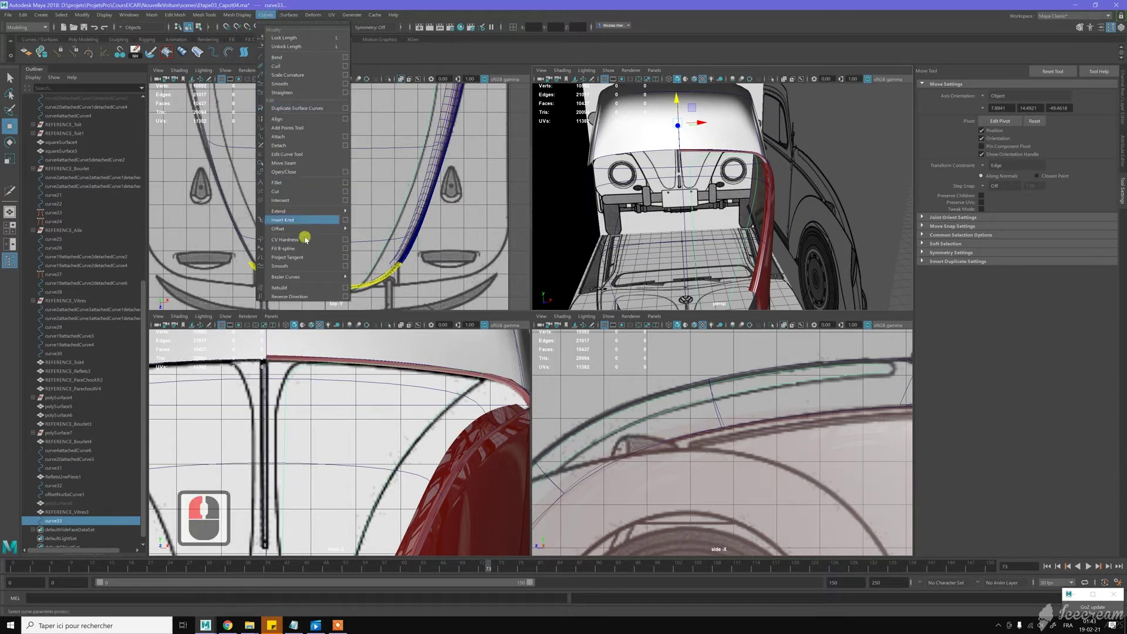
pyautogui.moveTo(310, 228)
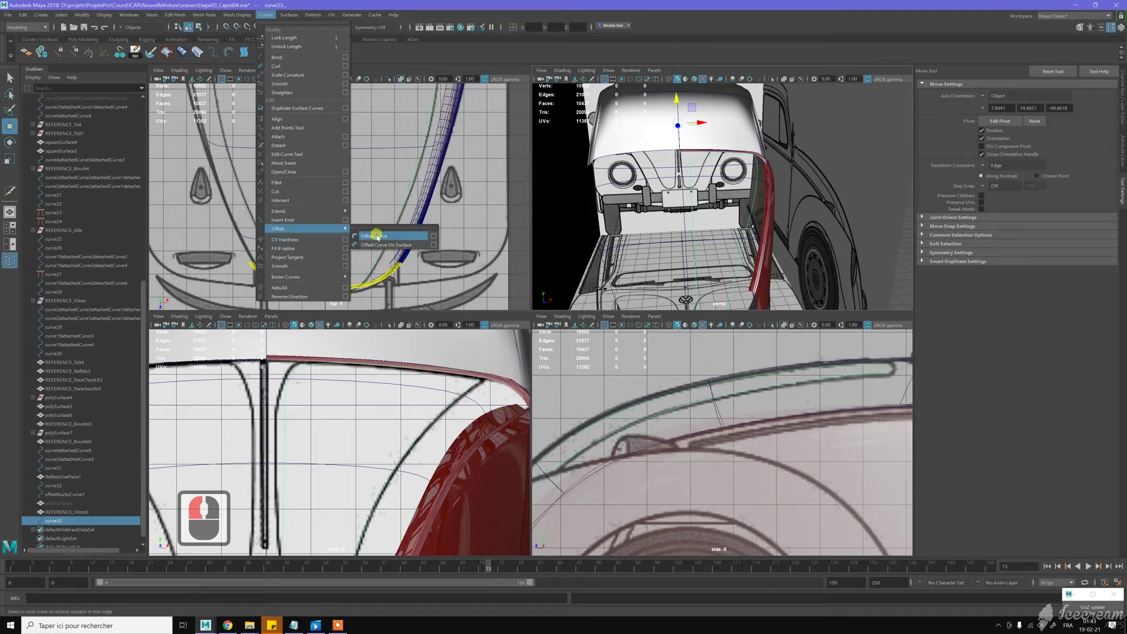
pyautogui.click(432, 237)
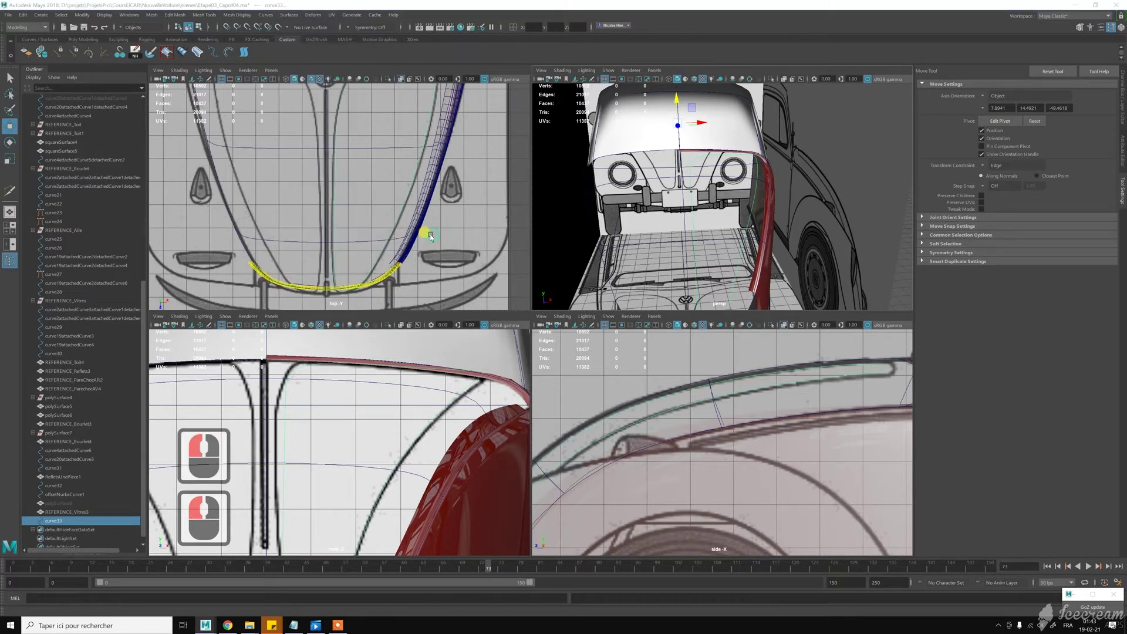
# Offset the hood panel curve by a distance of -3 with linear connect breaks
pyautogui.click(654, 175)
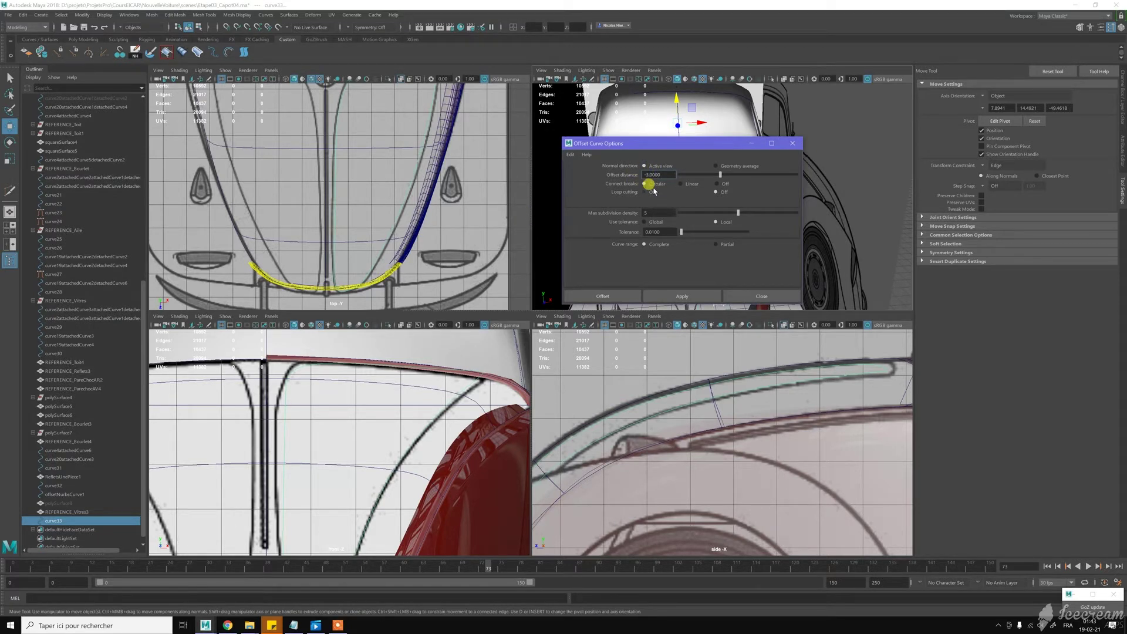
pyautogui.click(658, 172)
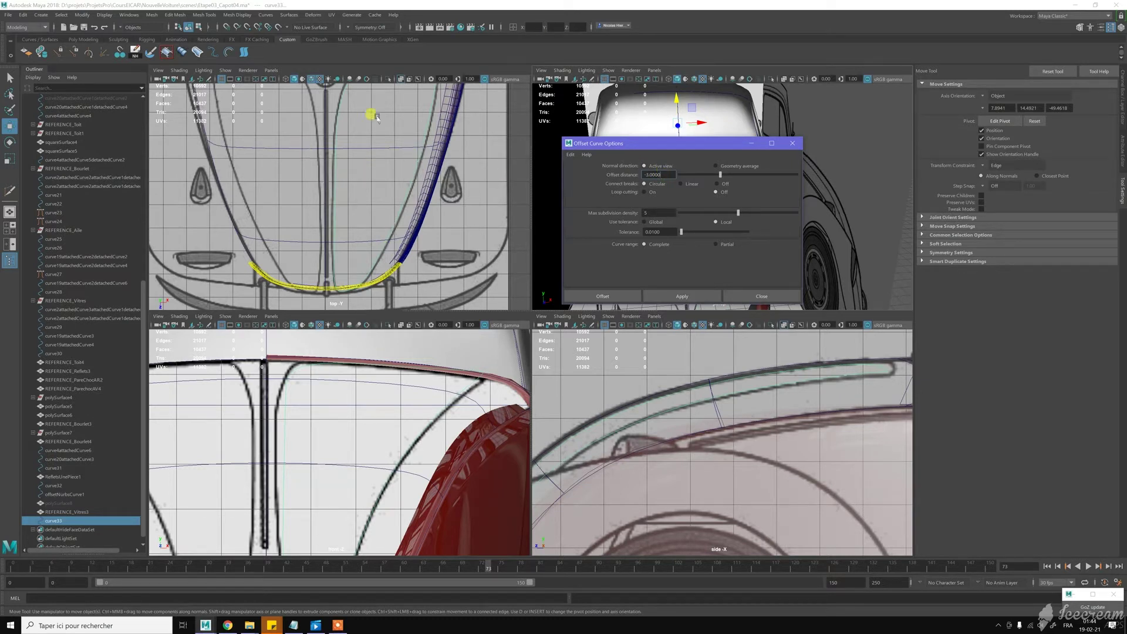
pyautogui.click(681, 184)
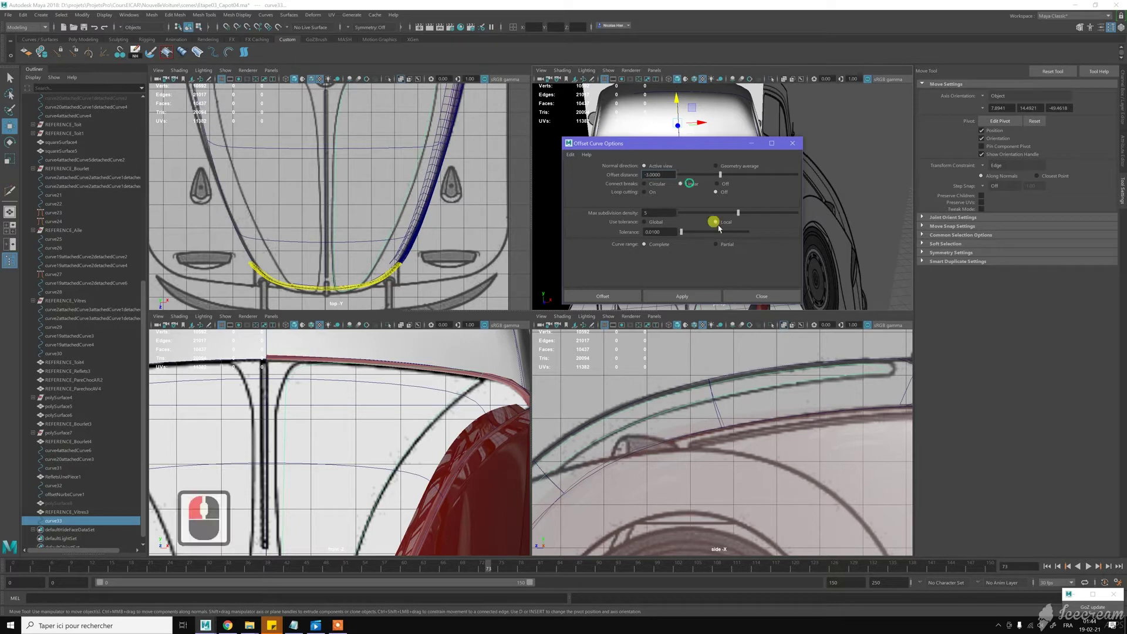
pyautogui.click(682, 295)
pyautogui.keyDown('alt'); pyautogui.moveTo(395, 176); pyautogui.dragTo(380, 130, button='middle'); pyautogui.keyUp('alt')
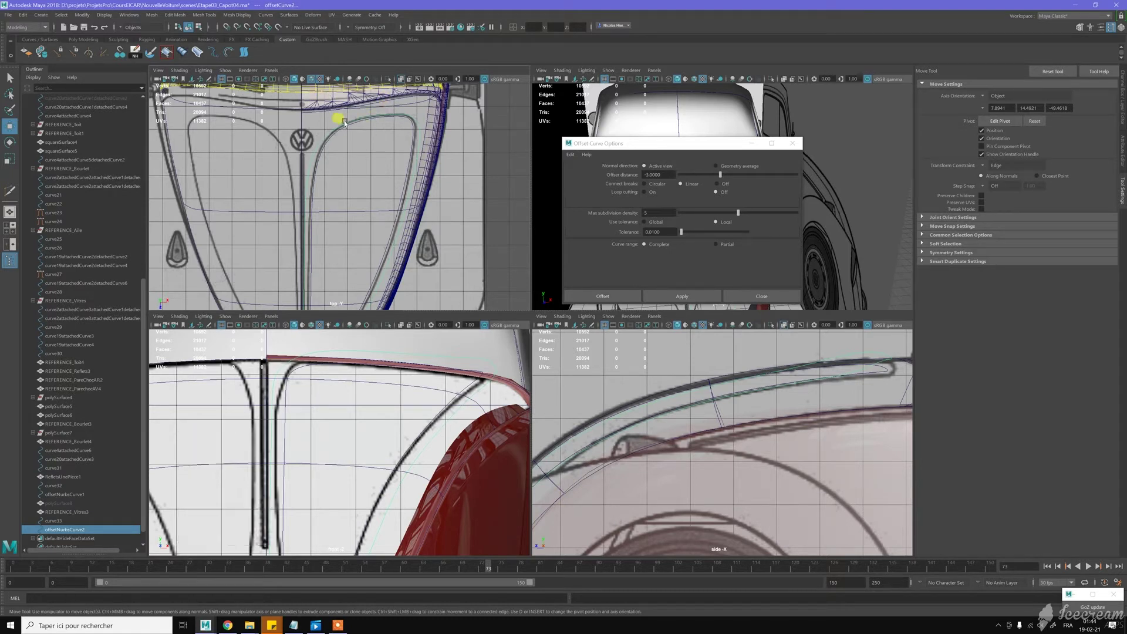
pyautogui.keyDown('alt'); pyautogui.moveTo(327, 142); pyautogui.dragTo(323, 143, button='middle'); pyautogui.keyUp('alt')
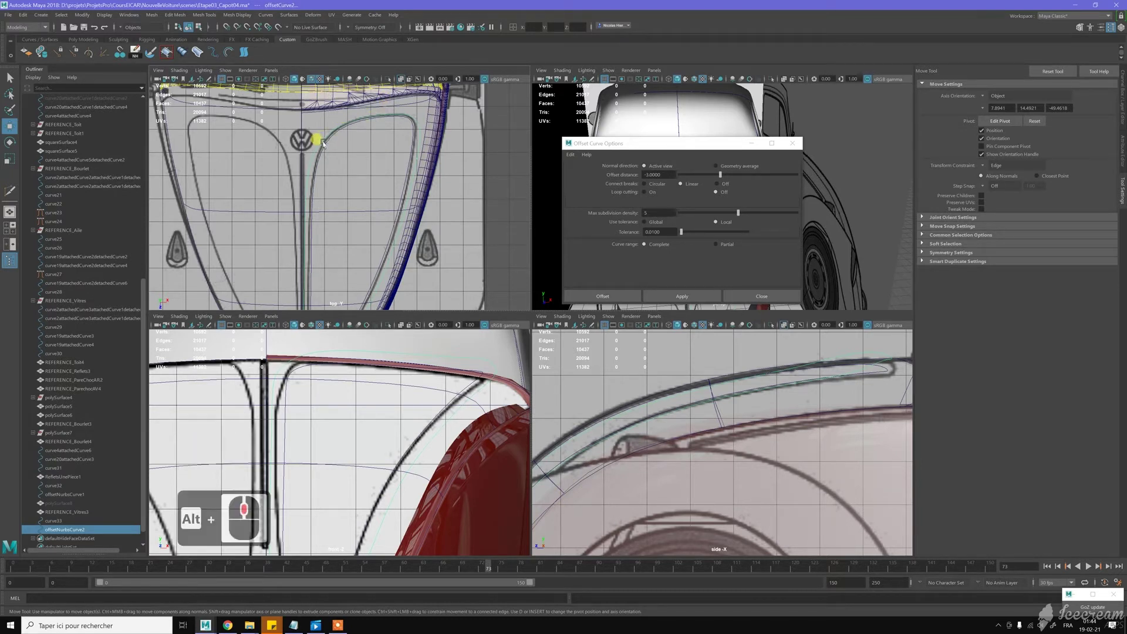
# Try to loft a surface between the hood panel curve and its offset curve
pyautogui.keyDown('shift'); pyautogui.click(322, 143); pyautogui.keyUp('shift')
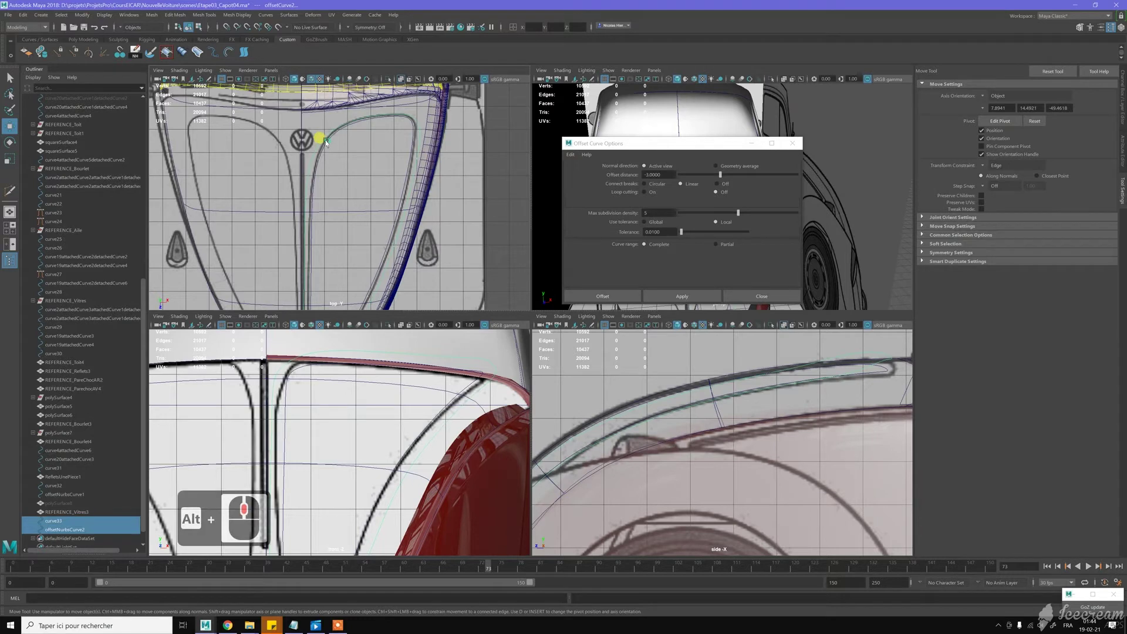
pyautogui.click(242, 53)
pyautogui.moveTo(343, 237)
pyautogui.keyDown('alt'); pyautogui.mouseDown(button='middle')
pyautogui.moveTo(370, 158)
pyautogui.moveTo(357, 258)
pyautogui.moveTo(364, 245)
pyautogui.mouseUp(button='middle'); pyautogui.keyUp('alt')
pyautogui.click(390, 193)
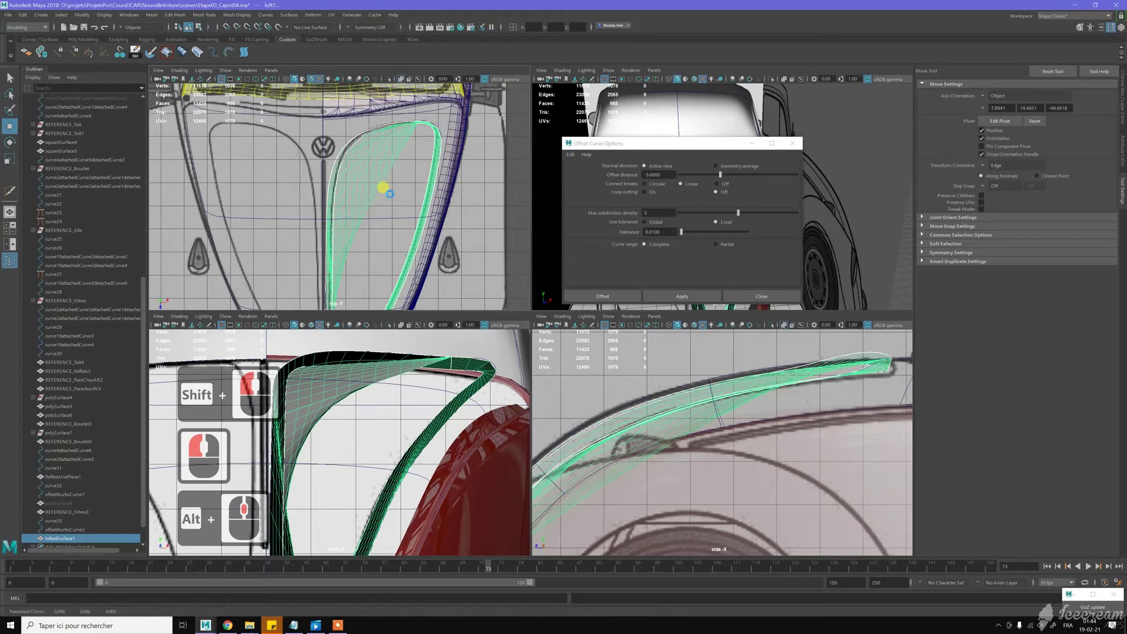
# Undo the loft and the linear offset of the panel curve
pyautogui.press('z')
pyautogui.press('z')
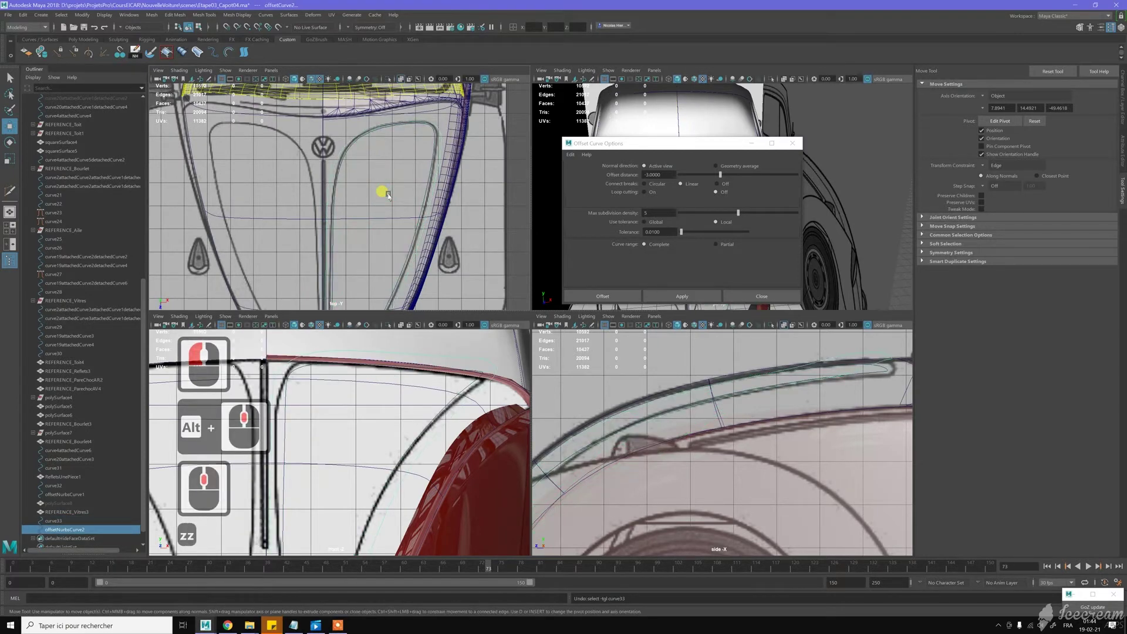
pyautogui.press('z')
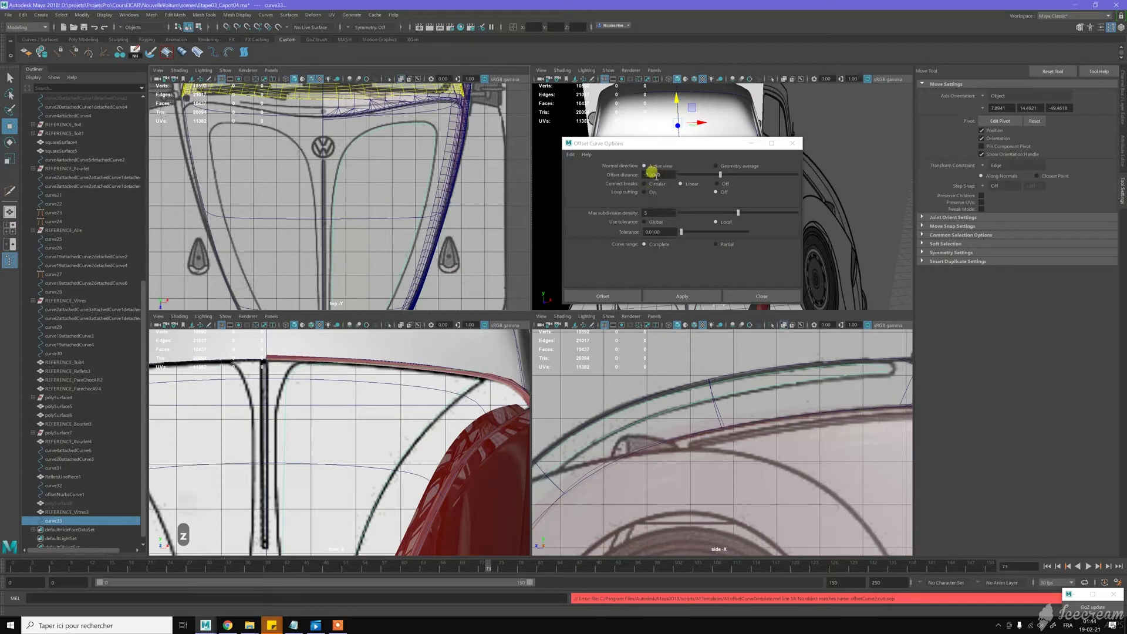
# Offset the hood panel curve by a distance of -3 with circular connect breaks
pyautogui.middleClick(650, 182)
pyautogui.click(644, 184)
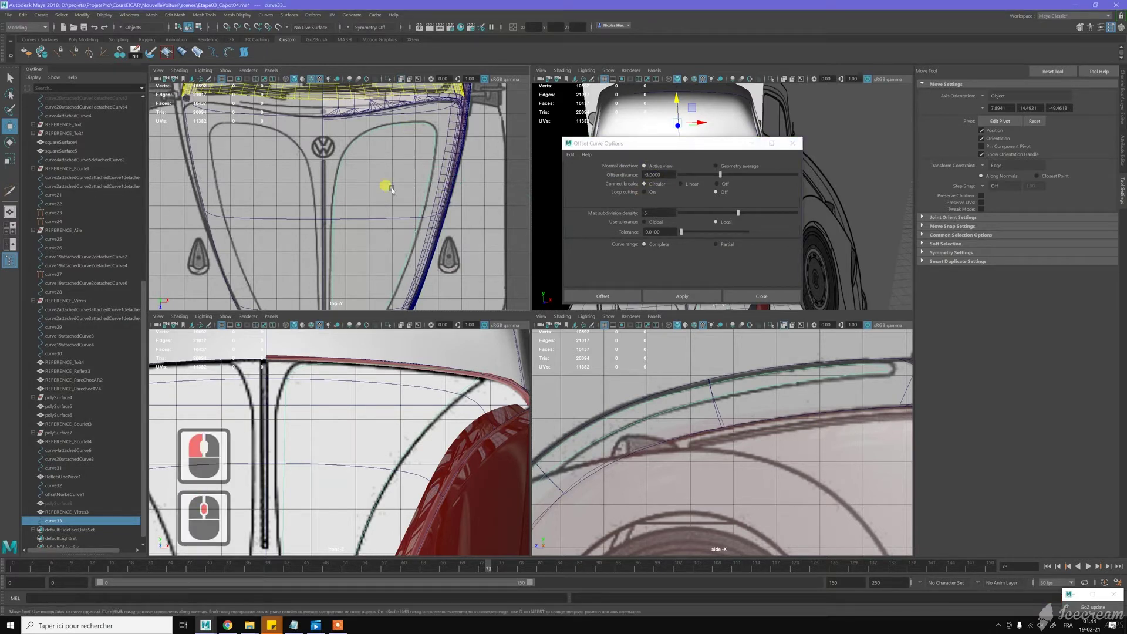
pyautogui.keyDown('alt'); pyautogui.moveTo(398, 181); pyautogui.dragTo(395, 151, button='middle'); pyautogui.keyUp('alt')
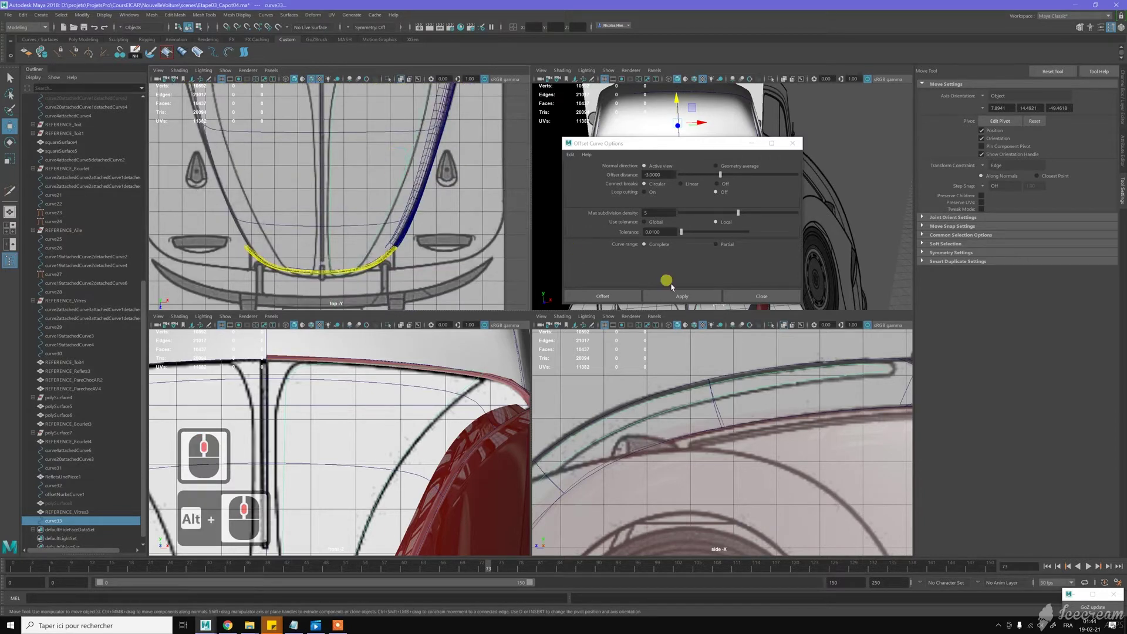
pyautogui.click(681, 296)
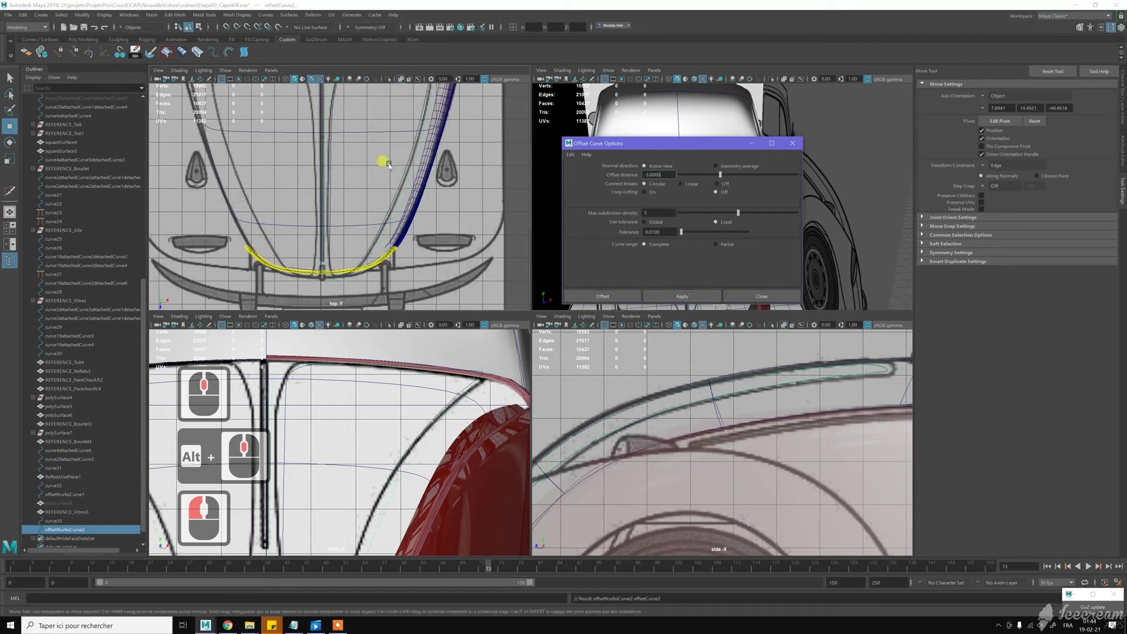
# Check the offset curve against the top and front blueprints and undo the circular offset
pyautogui.keyDown('alt'); pyautogui.moveTo(382, 161); pyautogui.dragTo(375, 239, button='middle'); pyautogui.keyUp('alt')
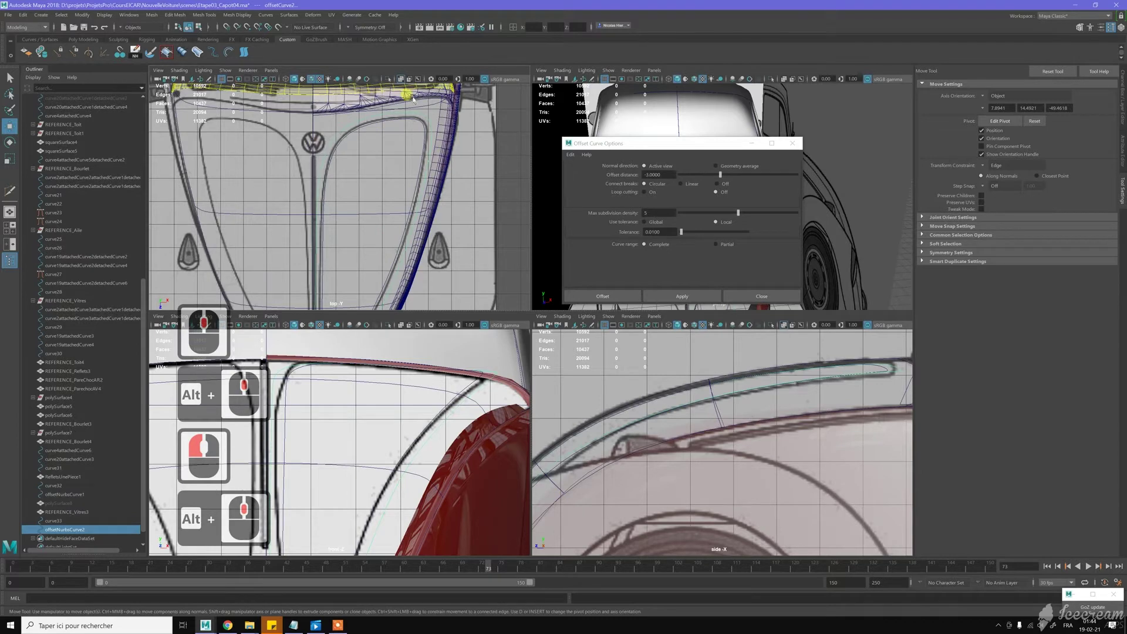
pyautogui.keyDown('alt'); pyautogui.moveTo(405, 255); pyautogui.dragTo(416, 146, button='middle'); pyautogui.keyUp('alt')
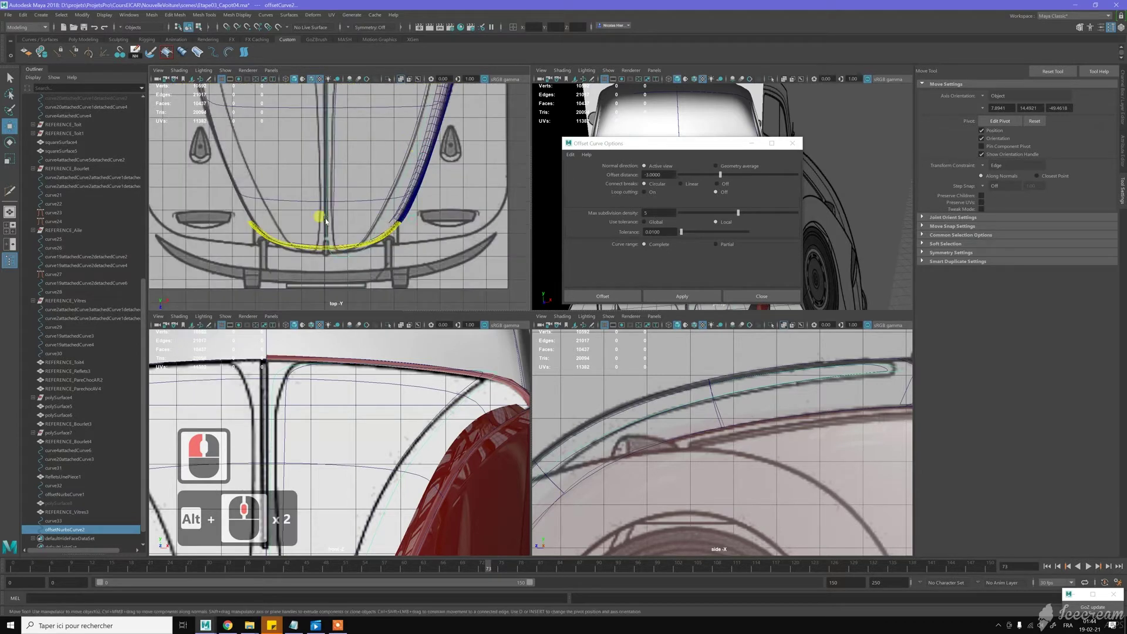
pyautogui.keyDown('alt'); pyautogui.moveTo(367, 488); pyautogui.dragTo(374, 367, button='middle'); pyautogui.keyUp('alt')
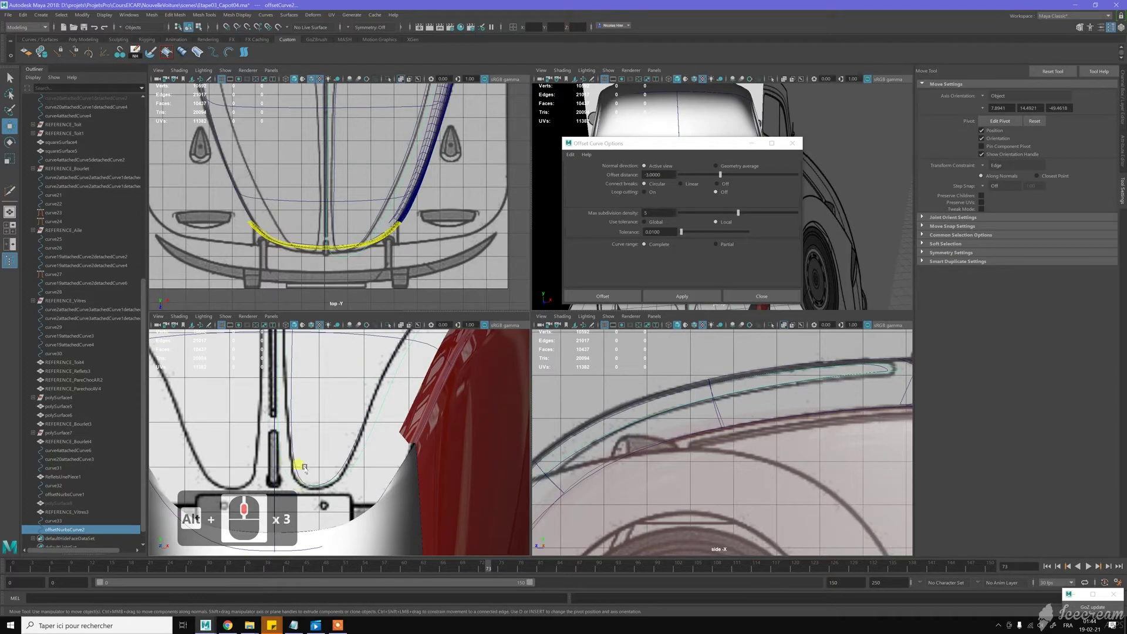
pyautogui.scroll(-4, 306, 465)
pyautogui.middleClick(353, 192)
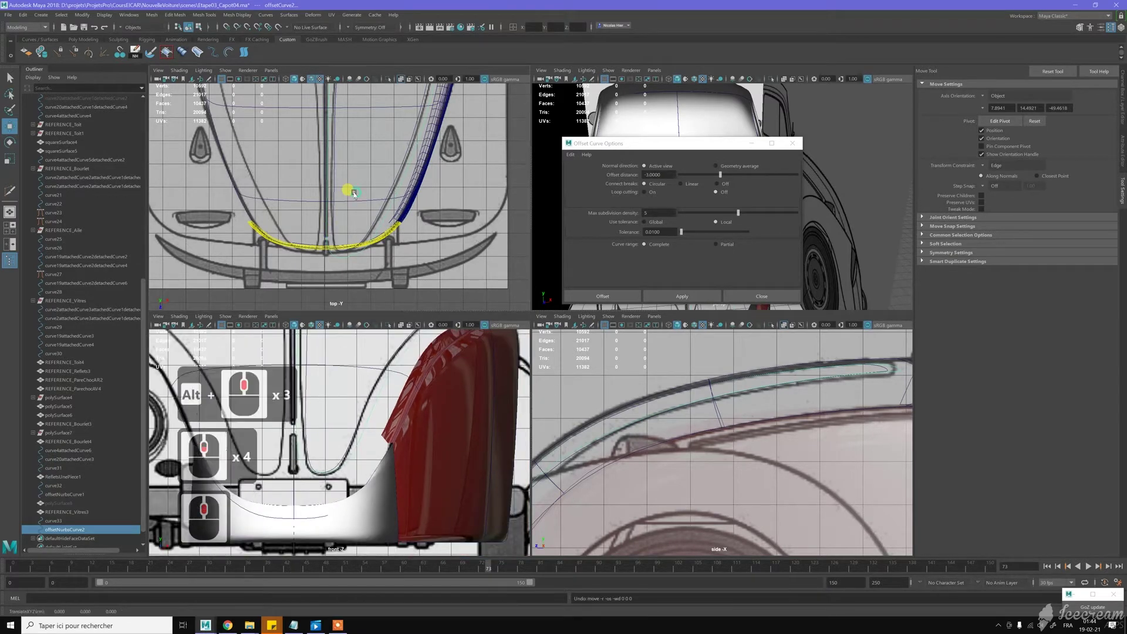
pyautogui.scroll(-3, 353, 192)
pyautogui.press('z')
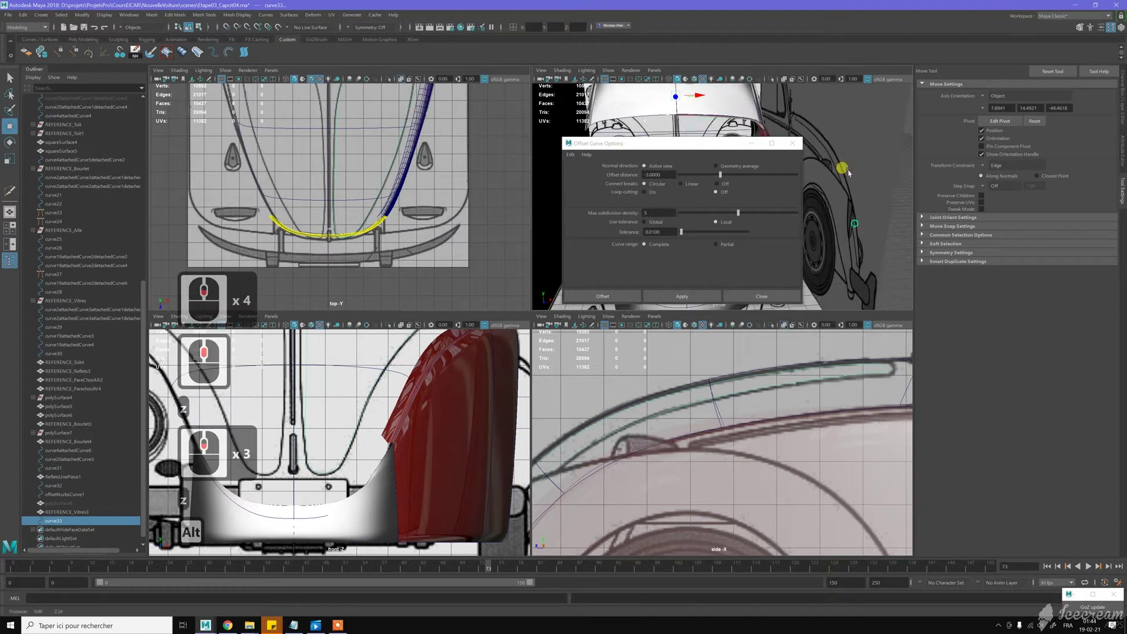
# Offset the hood panel curve by -3 with the Geometry average normal direction and circular connect breaks
pyautogui.keyDown('alt'); pyautogui.moveTo(834, 193); pyautogui.dragTo(828, 186, button='middle'); pyautogui.keyUp('alt')
pyautogui.keyDown('alt'); pyautogui.moveTo(828, 186); pyautogui.dragTo(803, 194); pyautogui.keyUp('alt')
pyautogui.moveTo(711, 145); pyautogui.dragTo(396, 131)
pyautogui.click(669, 182)
pyautogui.keyDown('alt'); pyautogui.moveTo(674, 181); pyautogui.dragTo(728, 171); pyautogui.keyUp('alt')
pyautogui.keyDown('alt'); pyautogui.moveTo(723, 190); pyautogui.dragTo(709, 215, button='middle'); pyautogui.keyUp('alt')
pyautogui.keyDown('alt'); pyautogui.moveTo(710, 215); pyautogui.dragTo(704, 205, button='right'); pyautogui.keyUp('alt')
pyautogui.keyDown('alt'); pyautogui.moveTo(704, 205); pyautogui.dragTo(700, 204); pyautogui.keyUp('alt')
pyautogui.keyDown('alt'); pyautogui.moveTo(702, 205); pyautogui.dragTo(728, 220, button='right'); pyautogui.keyUp('alt')
pyautogui.click(399, 140)
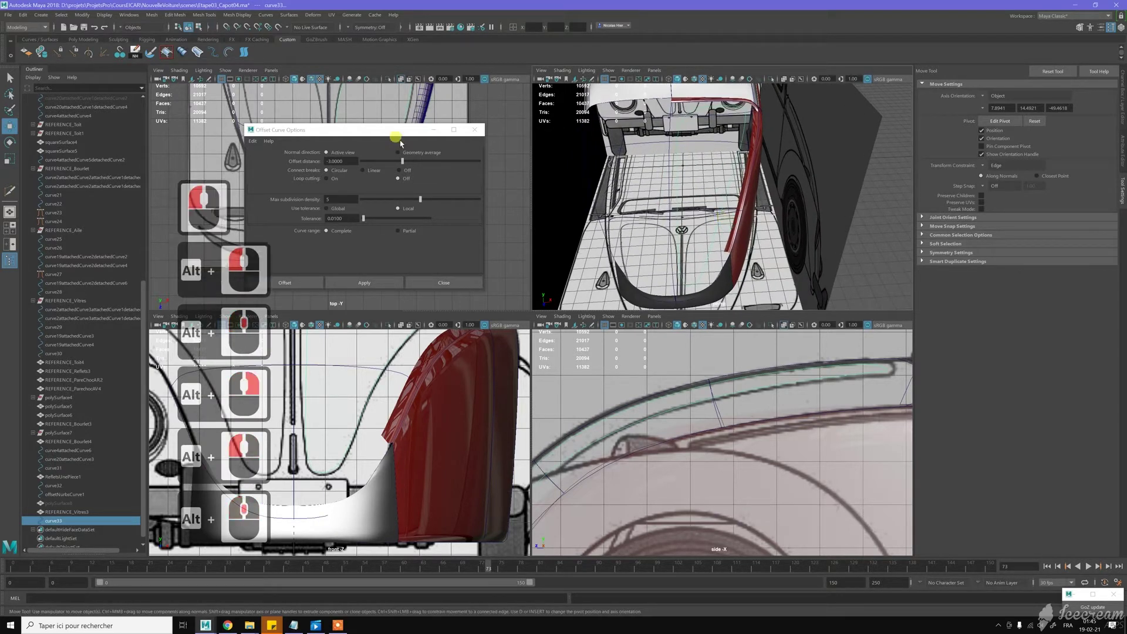
pyautogui.click(389, 179)
pyautogui.click(424, 153)
pyautogui.click(372, 284)
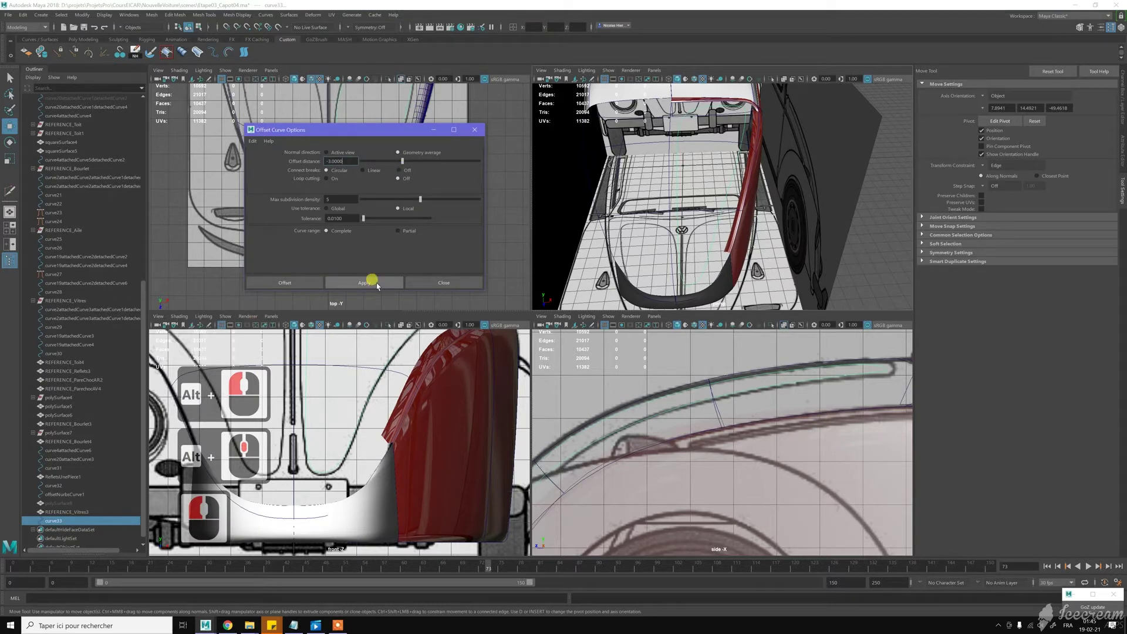
pyautogui.click(377, 285)
# Check the offset curve in perspective and against the front and top blueprints, and close the offset options
pyautogui.moveTo(742, 254)
pyautogui.keyDown('alt'); pyautogui.mouseDown()
pyautogui.moveTo(685, 233)
pyautogui.moveTo(735, 229)
pyautogui.moveTo(747, 244)
pyautogui.moveTo(780, 232)
pyautogui.moveTo(759, 255)
pyautogui.mouseUp(); pyautogui.keyUp('alt')
pyautogui.keyDown('alt'); pyautogui.moveTo(413, 428); pyautogui.dragTo(414, 429); pyautogui.keyUp('alt')
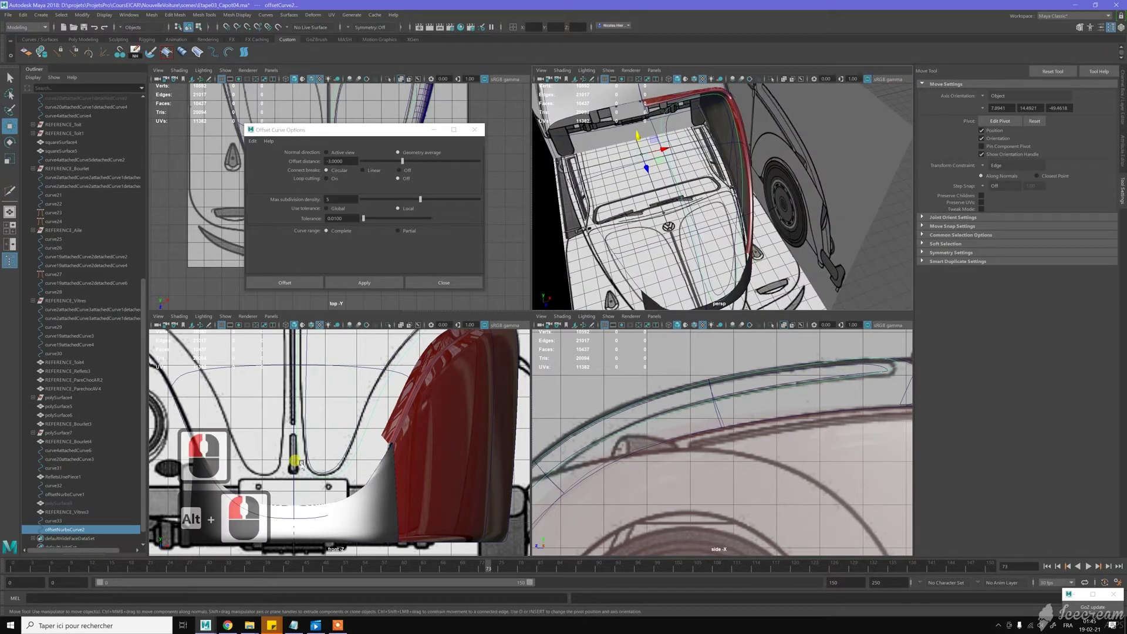
pyautogui.scroll(3, 338, 471)
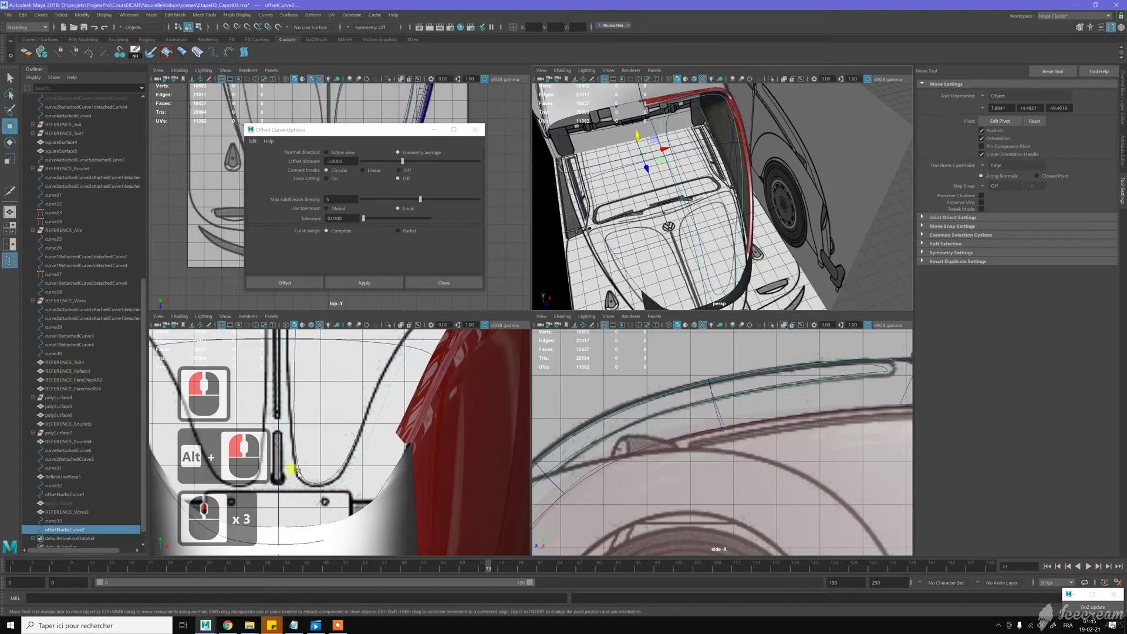
pyautogui.keyDown('alt'); pyautogui.moveTo(334, 356); pyautogui.dragTo(327, 503, button='middle'); pyautogui.keyUp('alt')
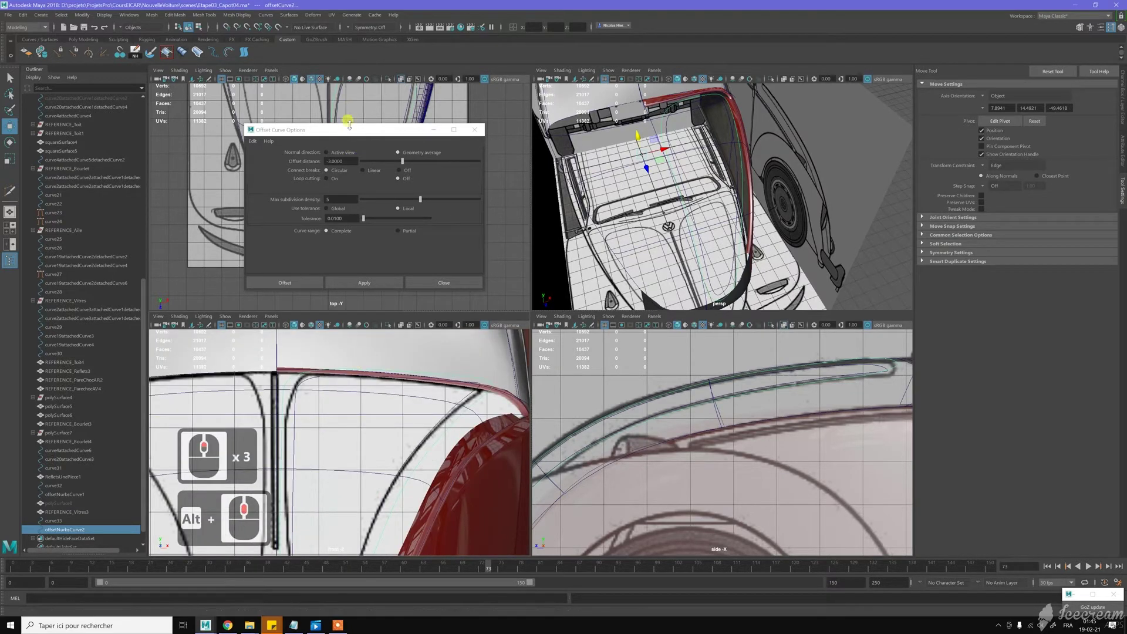
pyautogui.moveTo(350, 129); pyautogui.dragTo(643, 164)
pyautogui.keyDown('alt'); pyautogui.moveTo(378, 181); pyautogui.dragTo(394, 242, button='middle'); pyautogui.keyUp('alt')
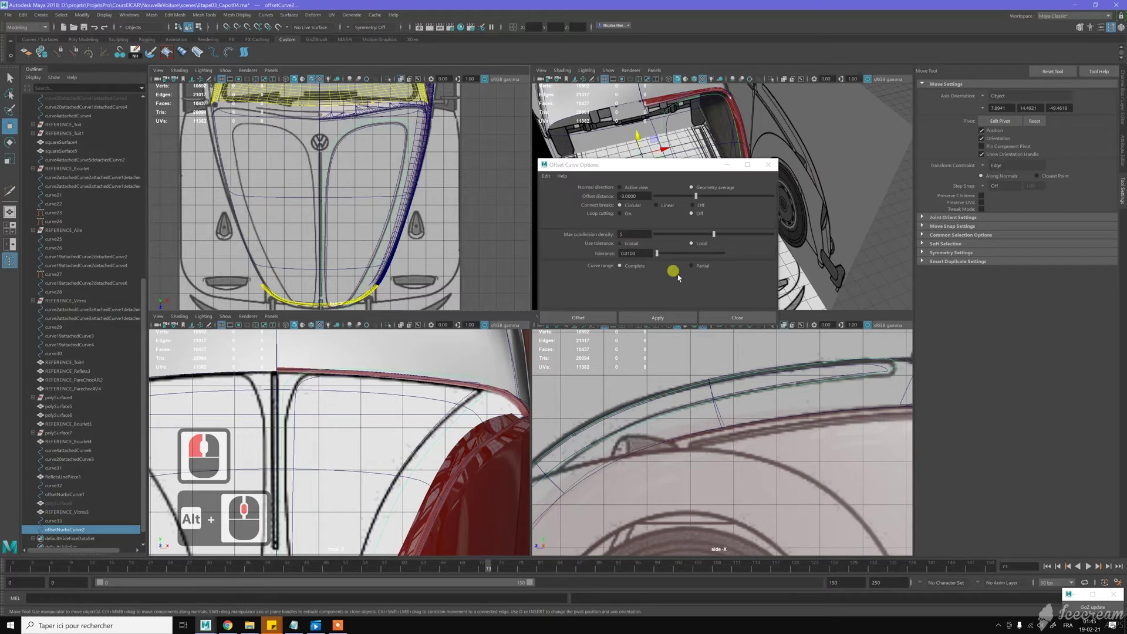
pyautogui.click(726, 319)
# Loft a surface between the hood panel curve and its offset curve
pyautogui.click(472, 238)
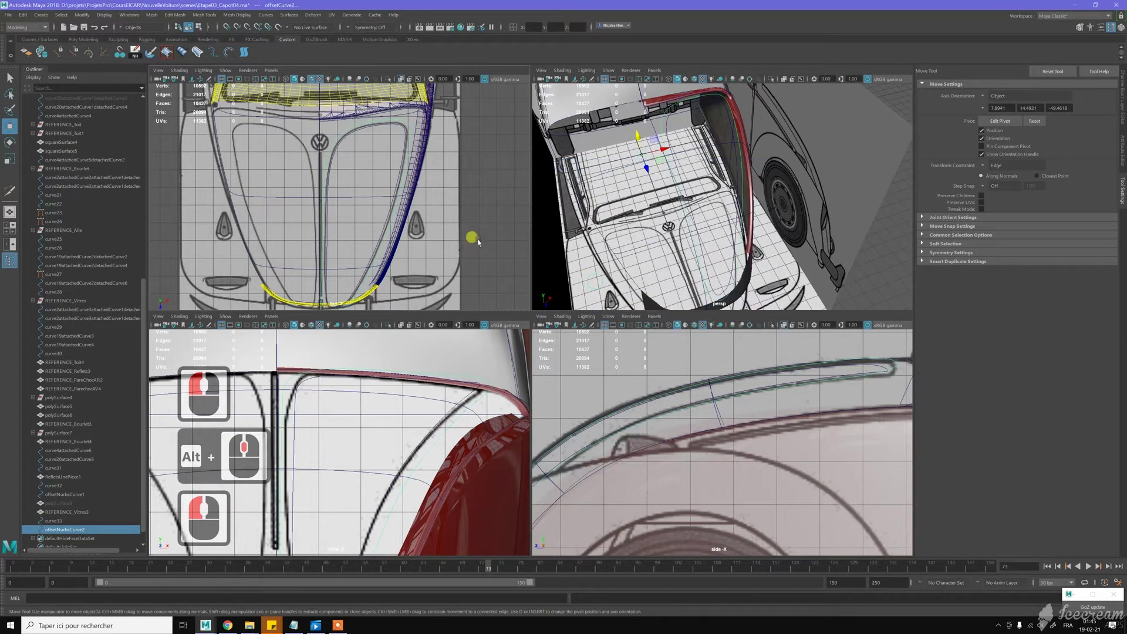
pyautogui.click(404, 123)
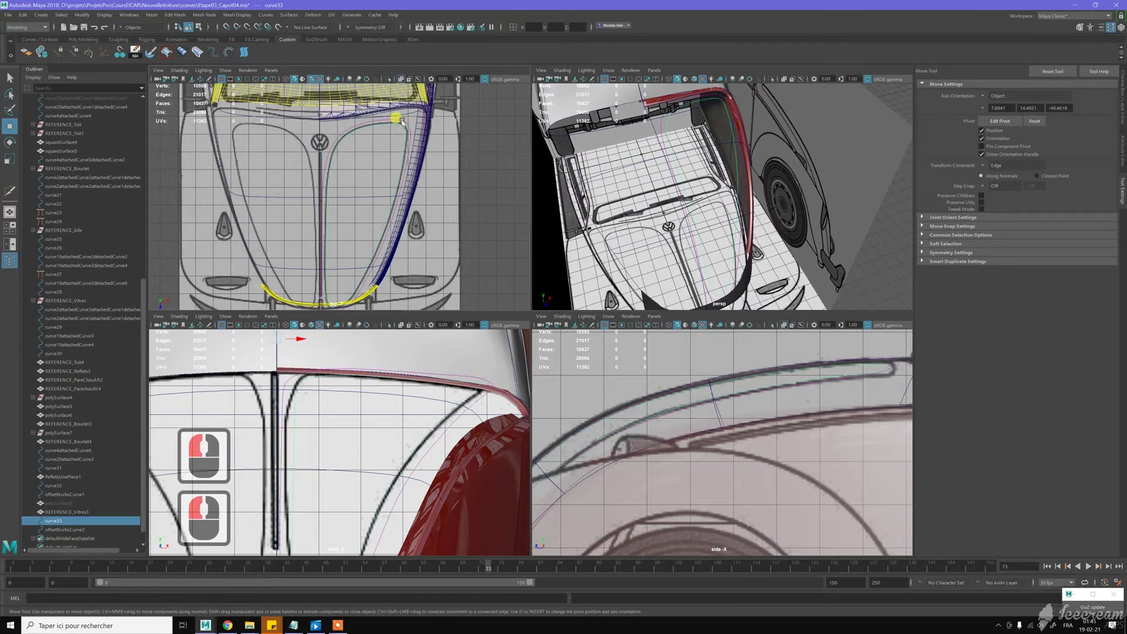
pyautogui.keyDown('shift'); pyautogui.click(403, 122); pyautogui.keyUp('shift')
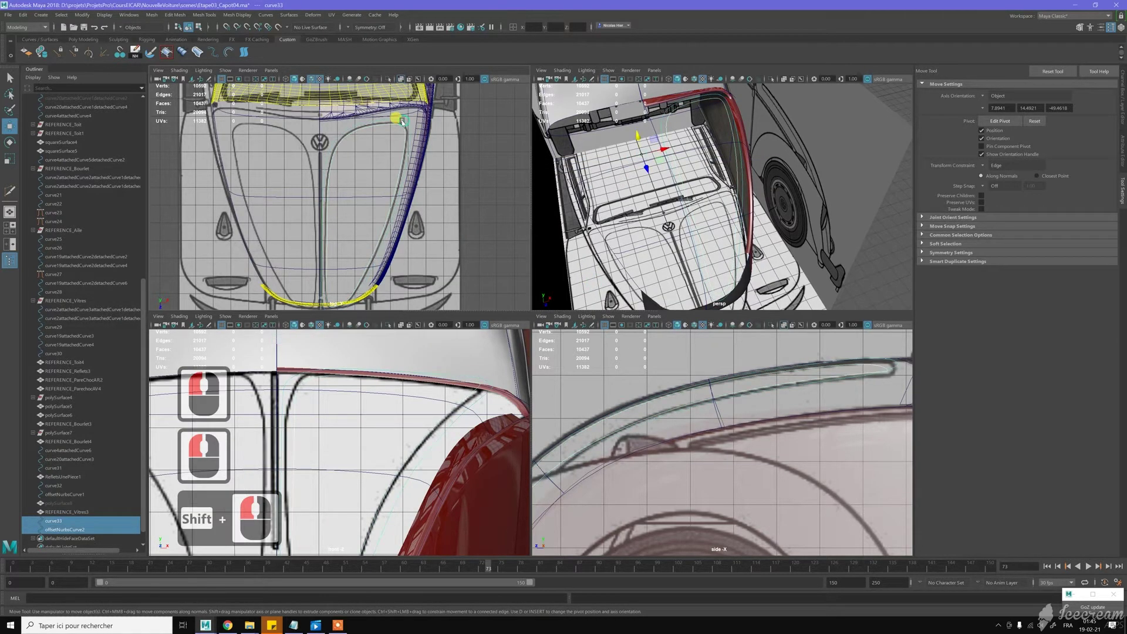
pyautogui.click(242, 52)
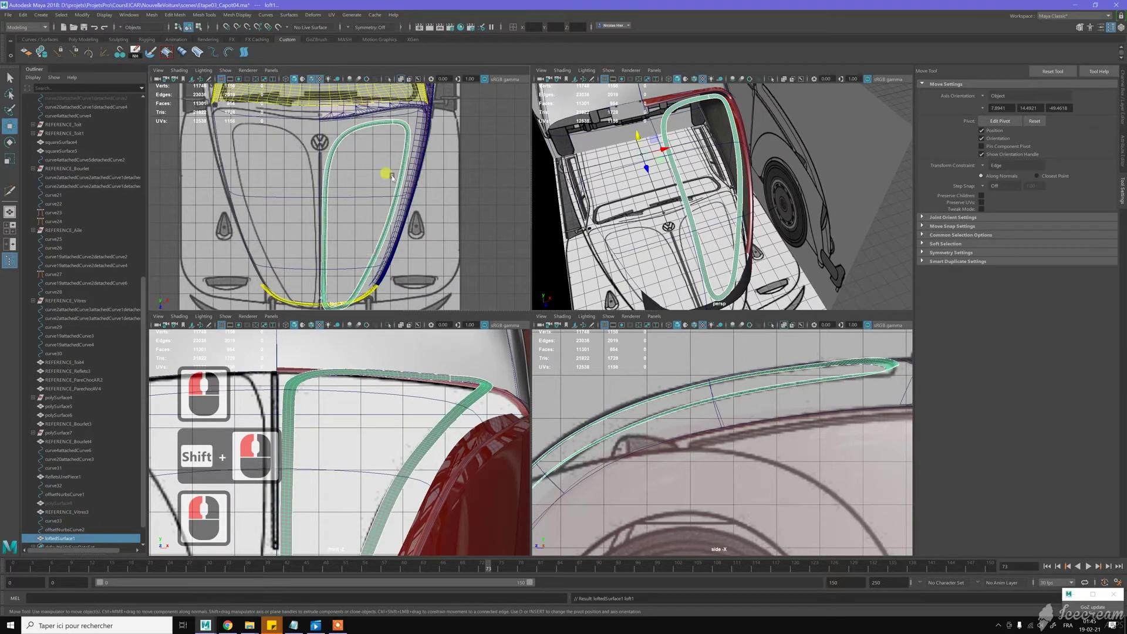
pyautogui.keyDown('alt'); pyautogui.moveTo(347, 216); pyautogui.dragTo(351, 194, button='middle'); pyautogui.keyUp('alt')
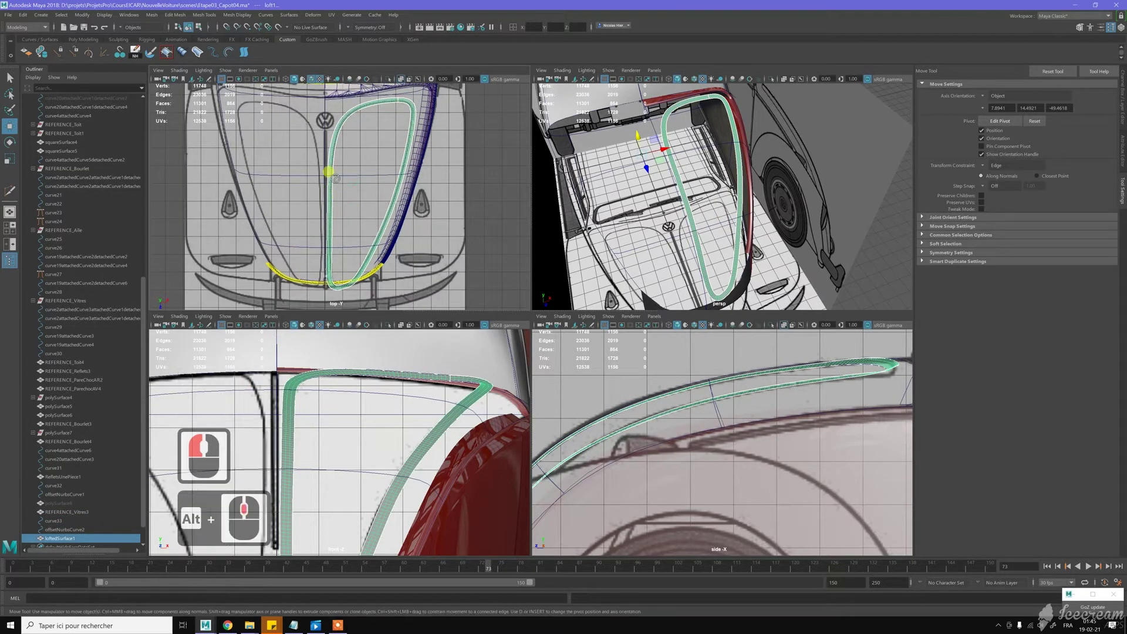
pyautogui.keyDown('alt'); pyautogui.moveTo(334, 178); pyautogui.dragTo(467, 179); pyautogui.keyUp('alt')
# Greatly reduce the polygon count in the lofted strip's tessellation settings
pyautogui.keyDown('alt'); pyautogui.moveTo(681, 210); pyautogui.dragTo(991, 170); pyautogui.keyUp('alt')
pyautogui.click(1120, 106)
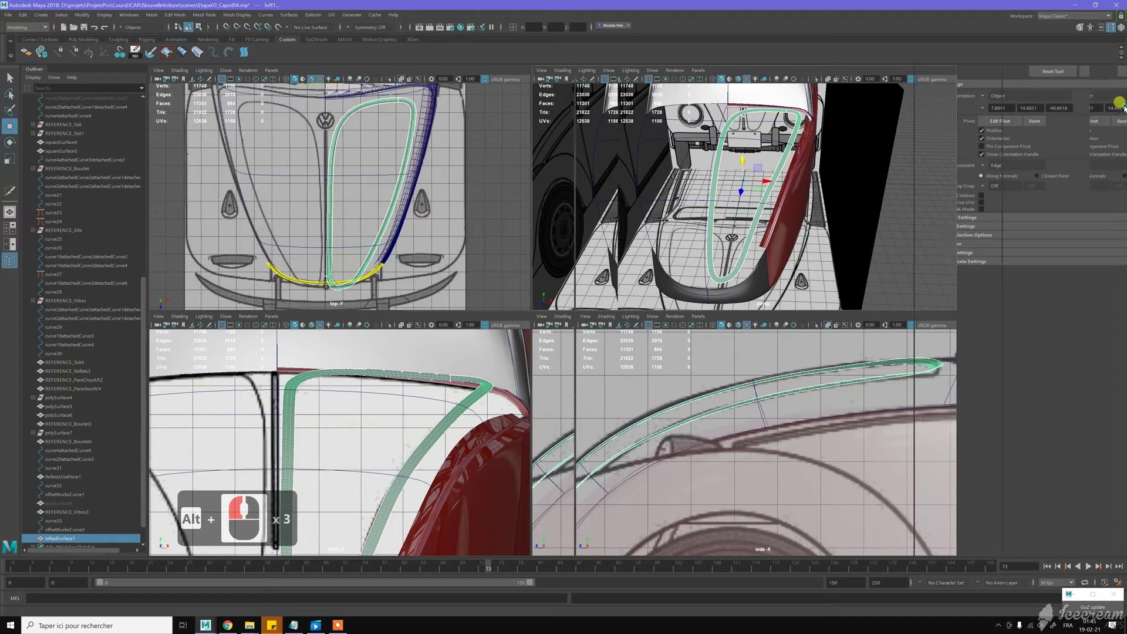
pyautogui.click(1038, 187)
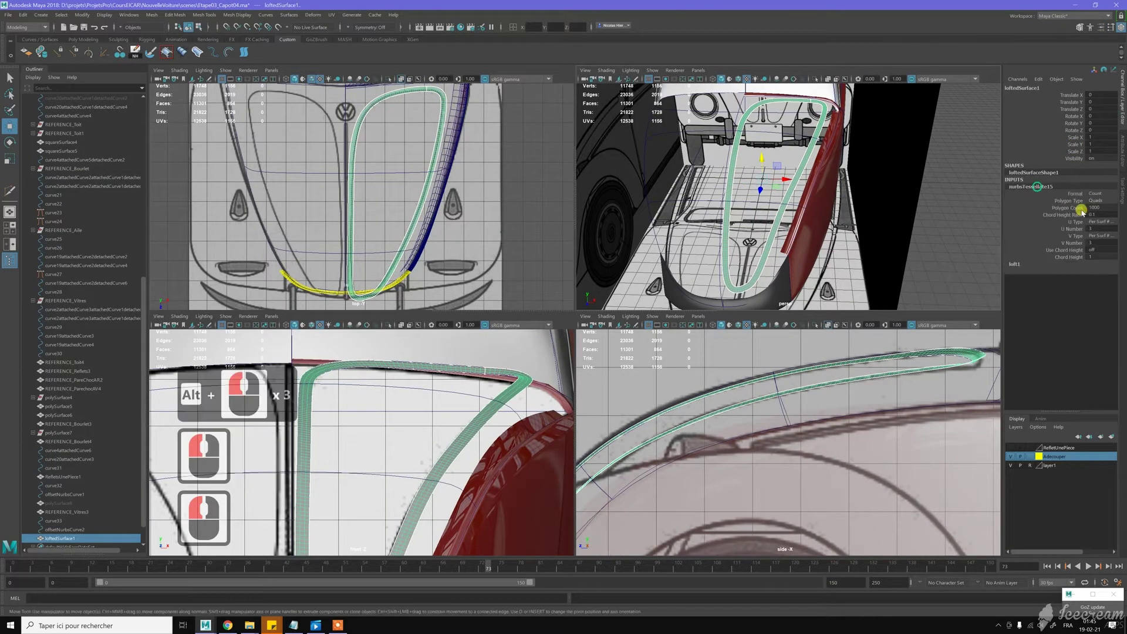
pyautogui.click(1068, 208)
pyautogui.moveTo(946, 201); pyautogui.dragTo(789, 208, button='middle')
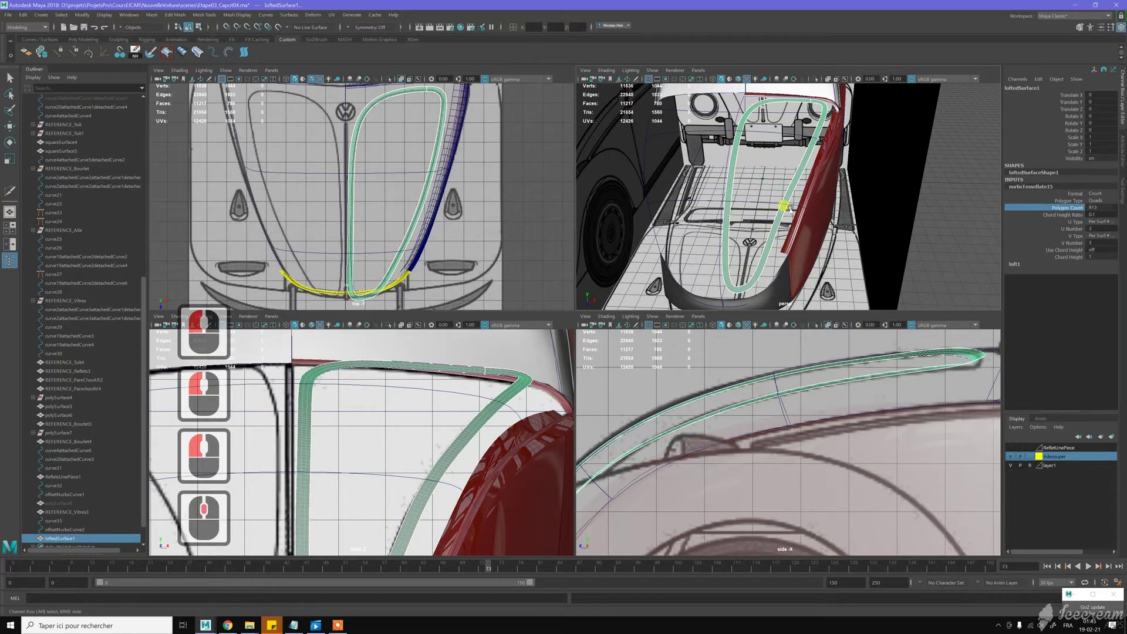
pyautogui.moveTo(675, 187); pyautogui.dragTo(521, 182, button='middle')
pyautogui.moveTo(829, 190); pyautogui.dragTo(431, 180, button='middle')
pyautogui.moveTo(793, 185); pyautogui.dragTo(521, 174, button='middle')
pyautogui.moveTo(846, 202); pyautogui.dragTo(551, 182, button='middle')
pyautogui.moveTo(686, 194); pyautogui.dragTo(555, 187, button='middle')
pyautogui.moveTo(829, 203); pyautogui.dragTo(871, 193, button='middle')
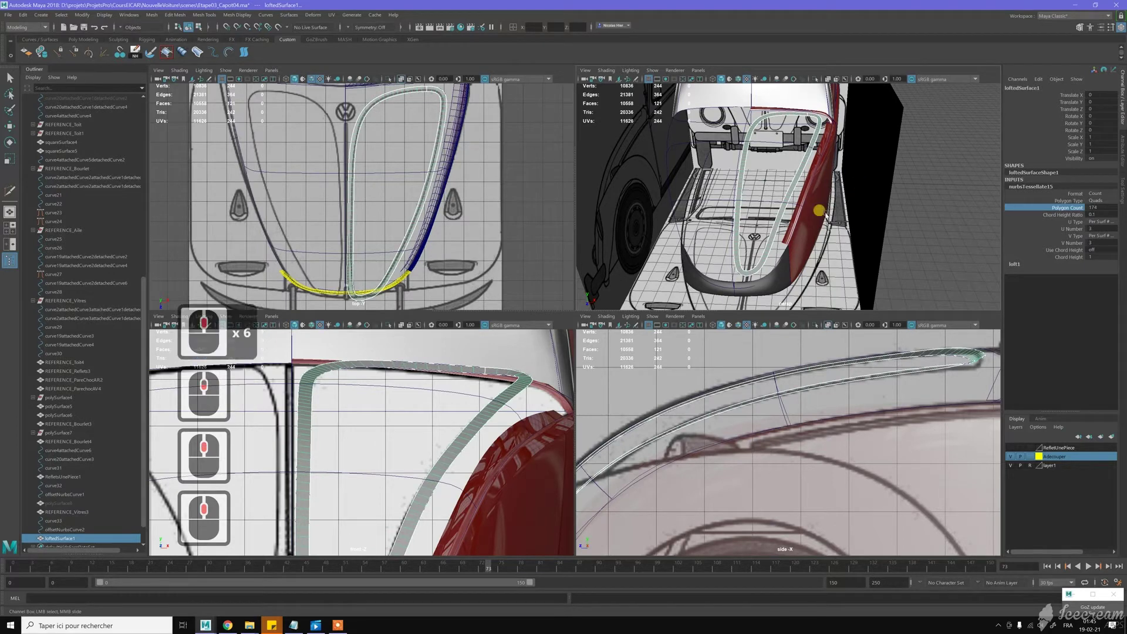
# Fine-tune the lofted strip's polygon count, raising it slightly while judging the rounded front end
pyautogui.keyDown('alt'); pyautogui.moveTo(793, 290); pyautogui.dragTo(788, 243, button='middle'); pyautogui.keyUp('alt')
pyautogui.keyDown('alt'); pyautogui.moveTo(788, 243); pyautogui.dragTo(806, 262, button='right'); pyautogui.keyUp('alt')
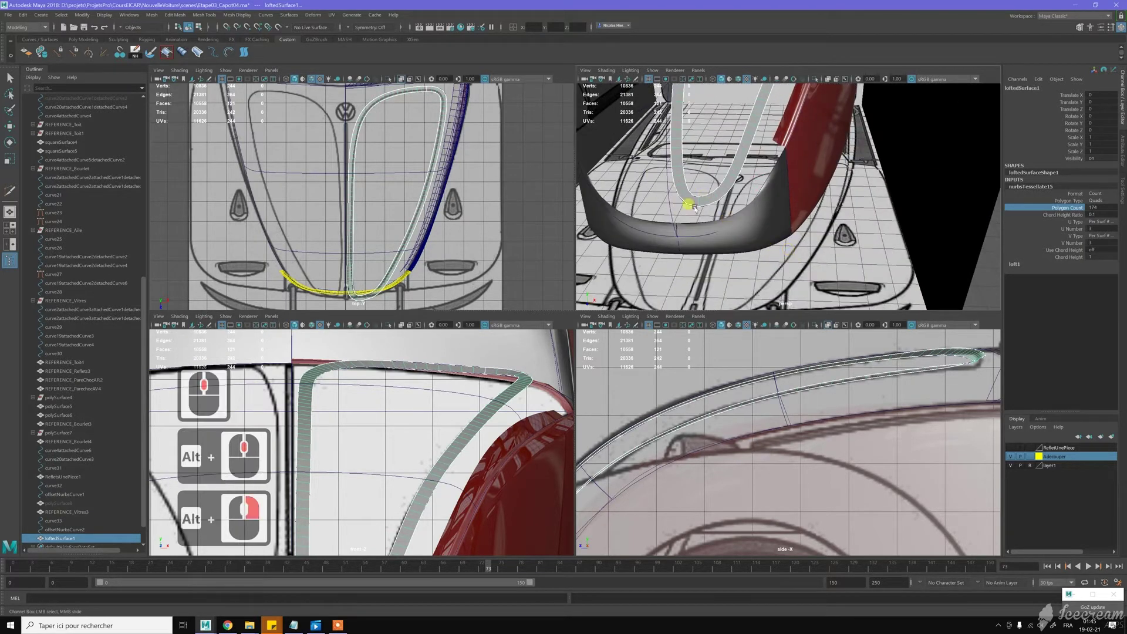
pyautogui.moveTo(782, 219); pyautogui.dragTo(810, 218, button='middle')
pyautogui.moveTo(696, 188); pyautogui.dragTo(699, 189, button='middle')
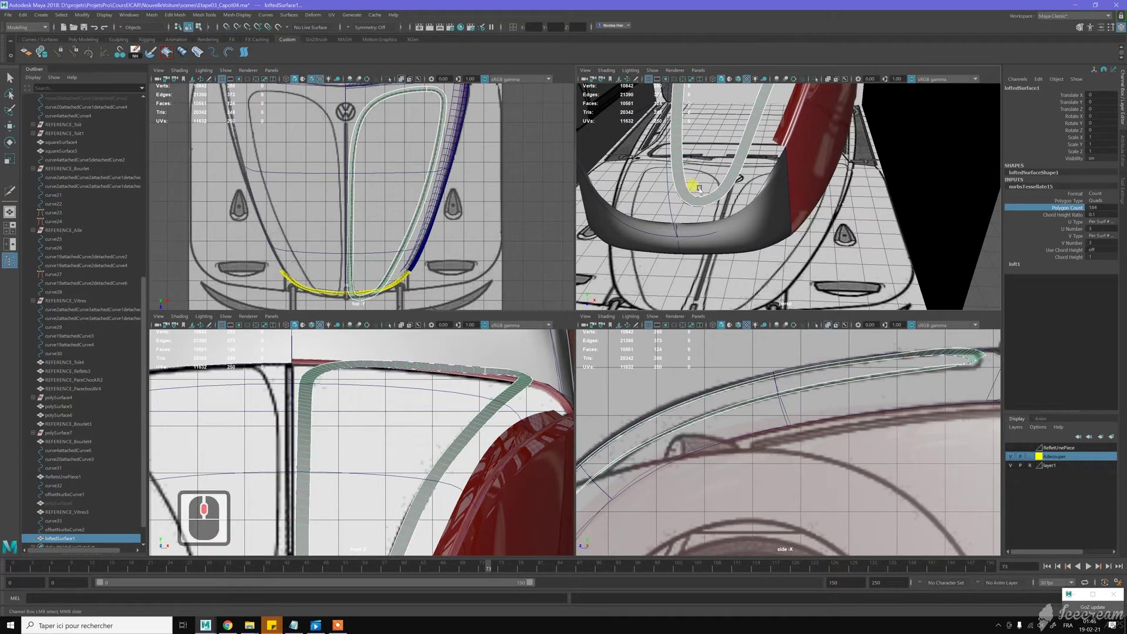
# Examine the lofted strip's mesh density around its rounded corners and its position relative to the car body
pyautogui.scroll(-3, 762, 219)
pyautogui.keyDown('alt'); pyautogui.moveTo(787, 168); pyautogui.dragTo(728, 193); pyautogui.keyUp('alt')
pyautogui.keyDown('alt'); pyautogui.moveTo(921, 191); pyautogui.dragTo(751, 181, button='middle'); pyautogui.keyUp('alt')
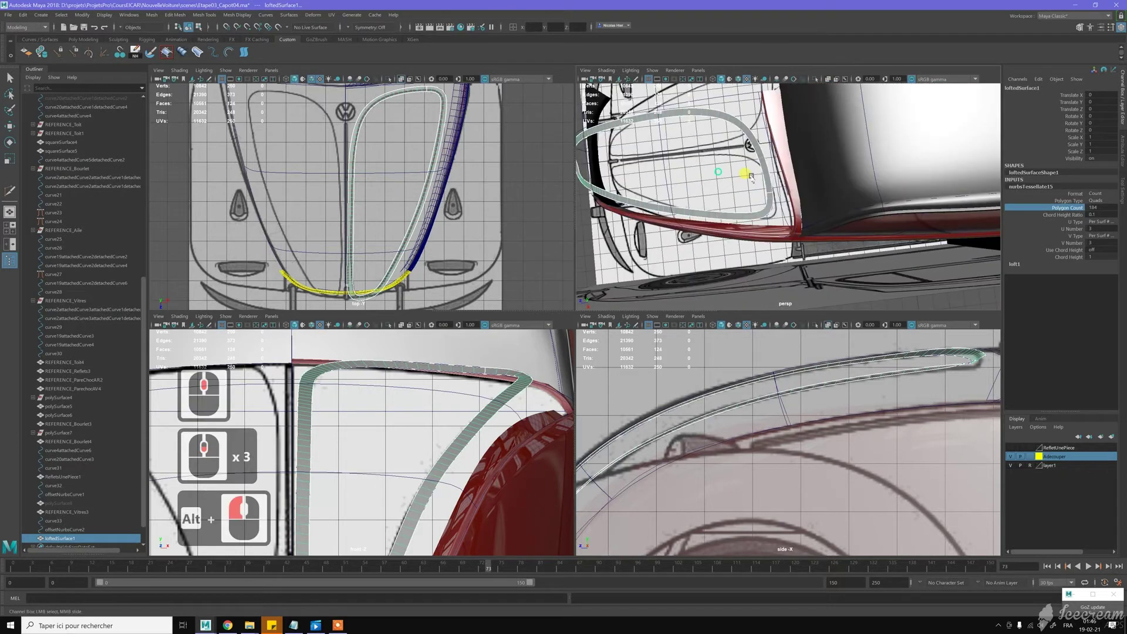
pyautogui.scroll(3, 813, 249)
pyautogui.keyDown('alt'); pyautogui.moveTo(725, 177); pyautogui.dragTo(661, 151, button='middle'); pyautogui.keyUp('alt')
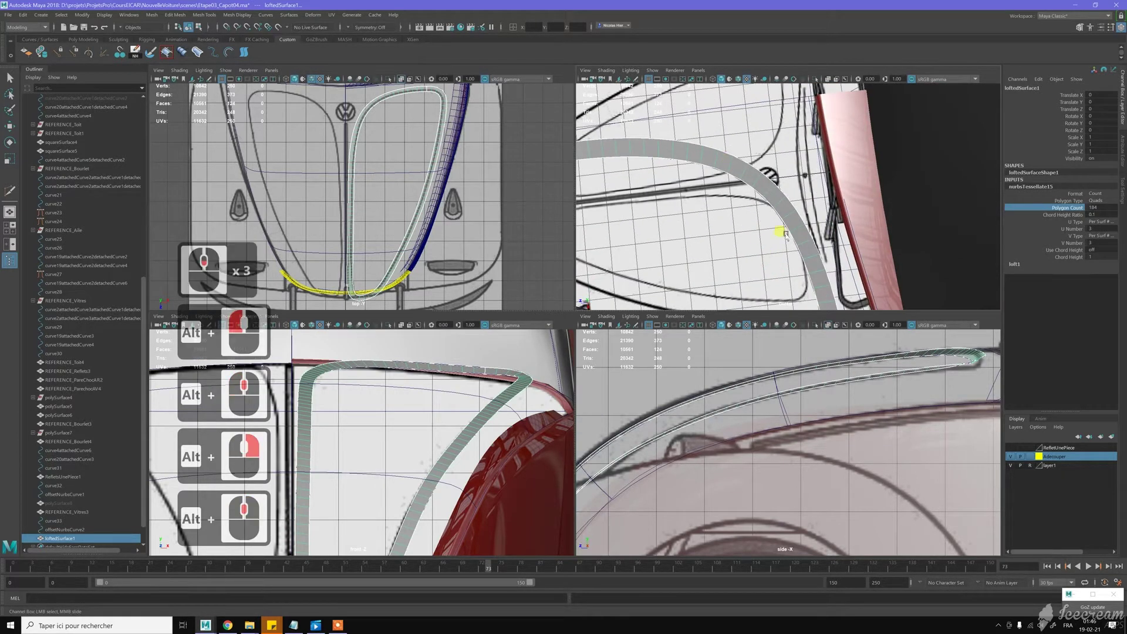
pyautogui.scroll(-5, 785, 234)
pyautogui.keyDown('alt'); pyautogui.moveTo(745, 209); pyautogui.dragTo(781, 151); pyautogui.keyUp('alt')
pyautogui.press('w')
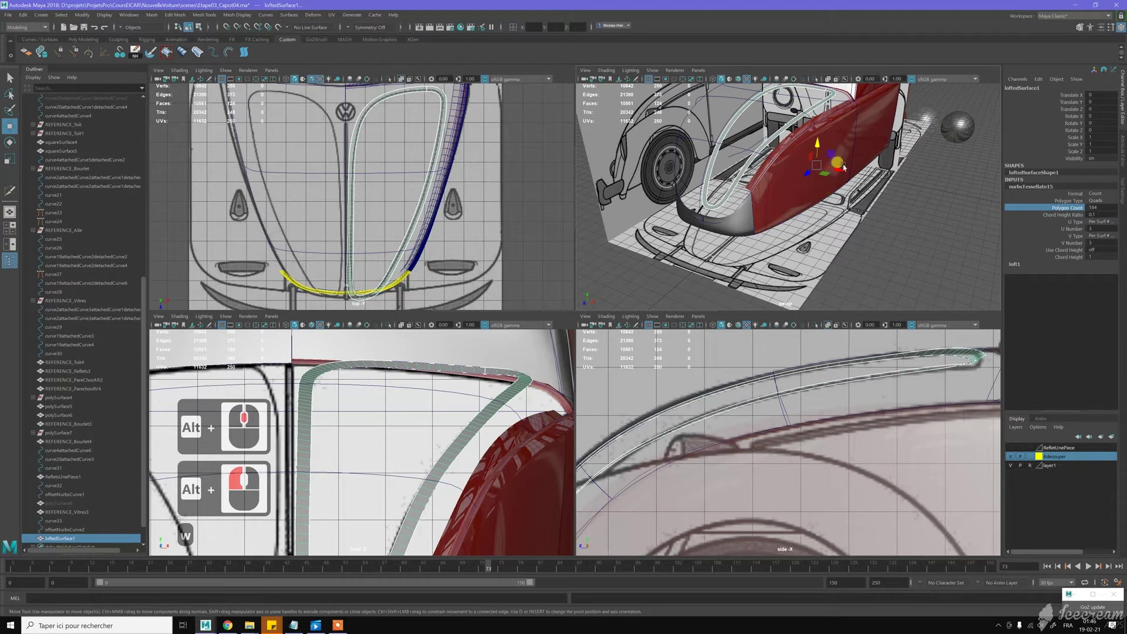
pyautogui.keyDown('alt'); pyautogui.moveTo(845, 169); pyautogui.dragTo(832, 194, button='middle'); pyautogui.keyUp('alt')
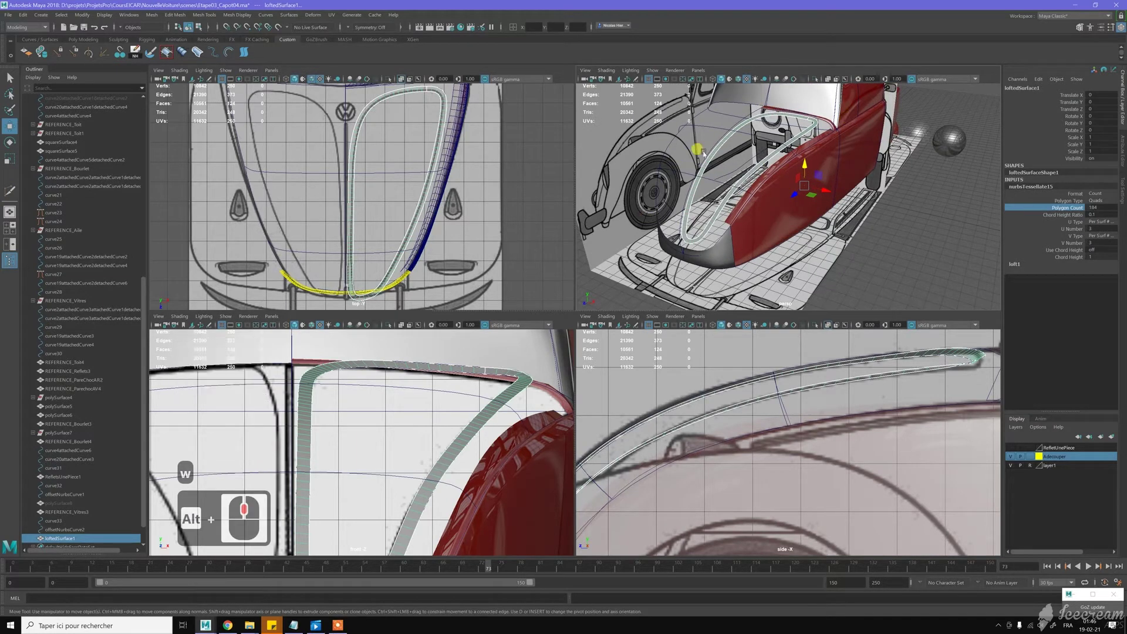
# Unhide the hood mesh polySurface8 and delete its non-deformer history
pyautogui.scroll(-6, 83, 403)
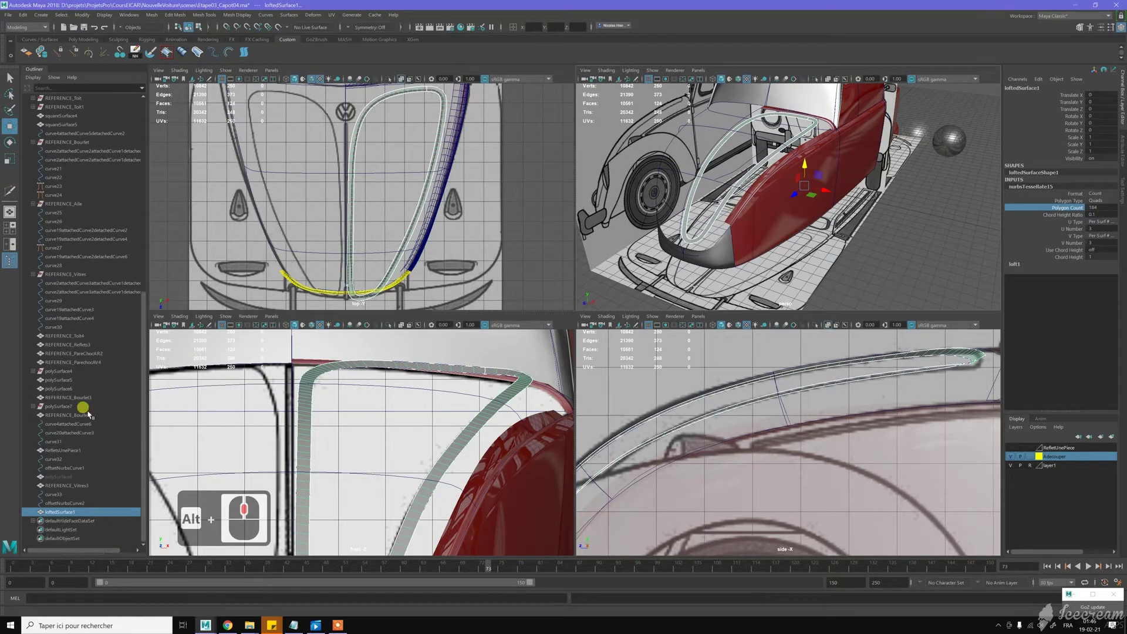
pyautogui.click(78, 477)
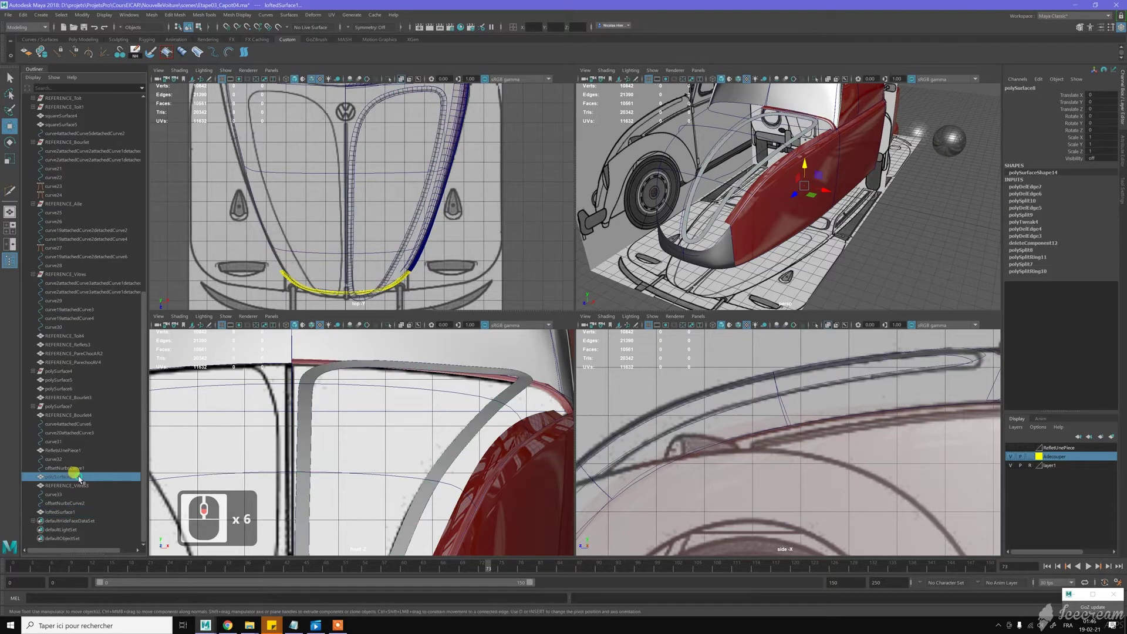
pyautogui.press('h')
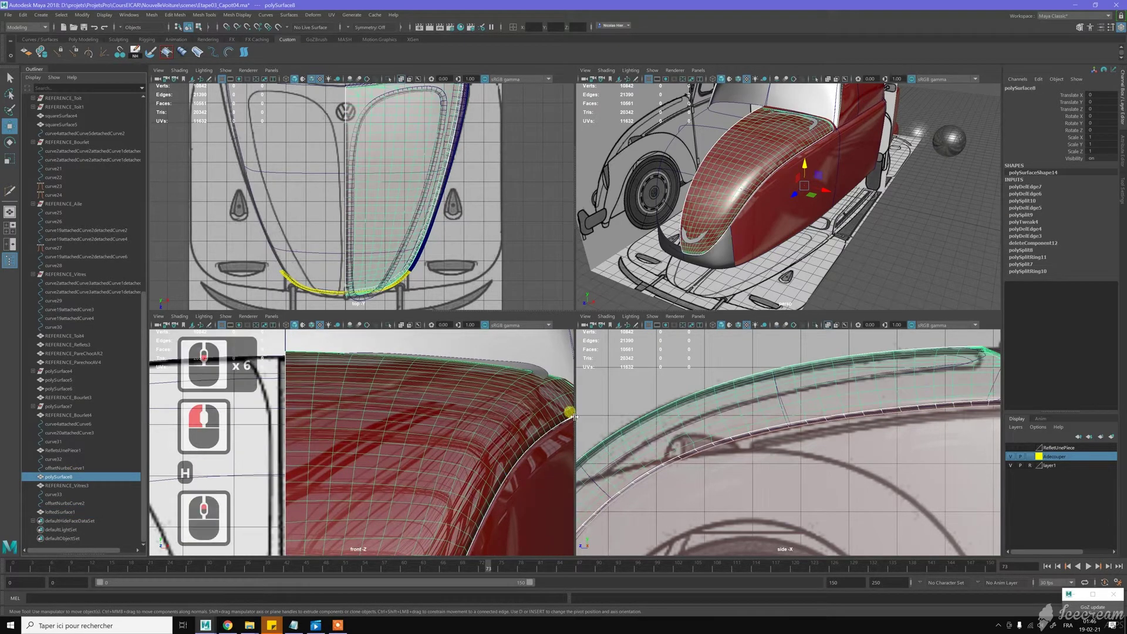
pyautogui.hotkey('alt', 'd')
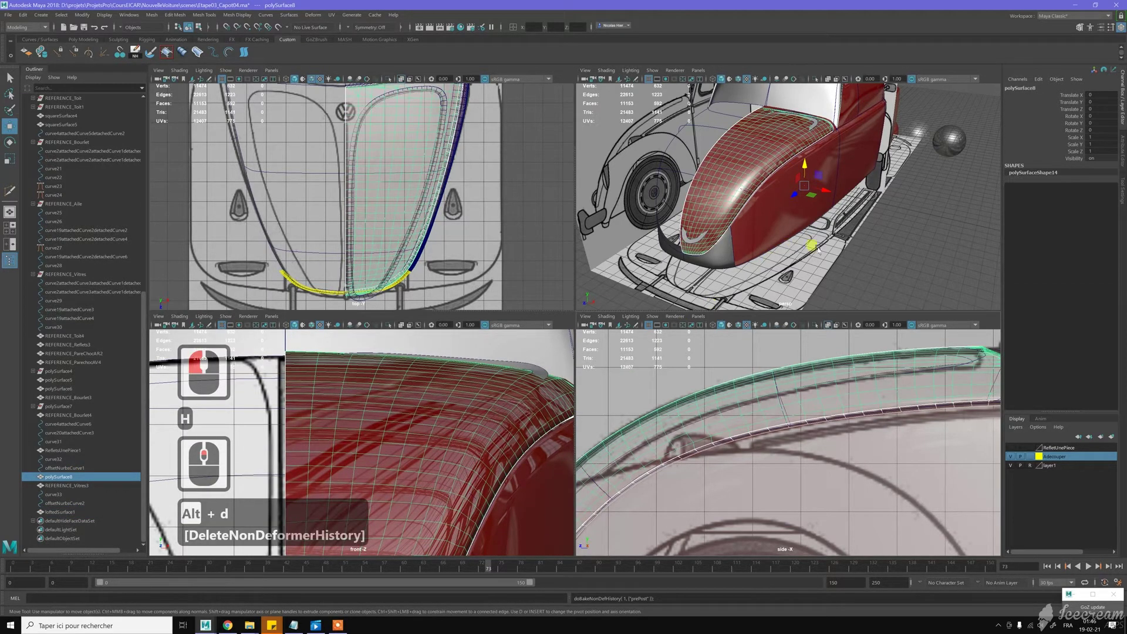
# Make the hood mesh a live surface and select the lofted strip with the Move tool
pyautogui.click(280, 29)
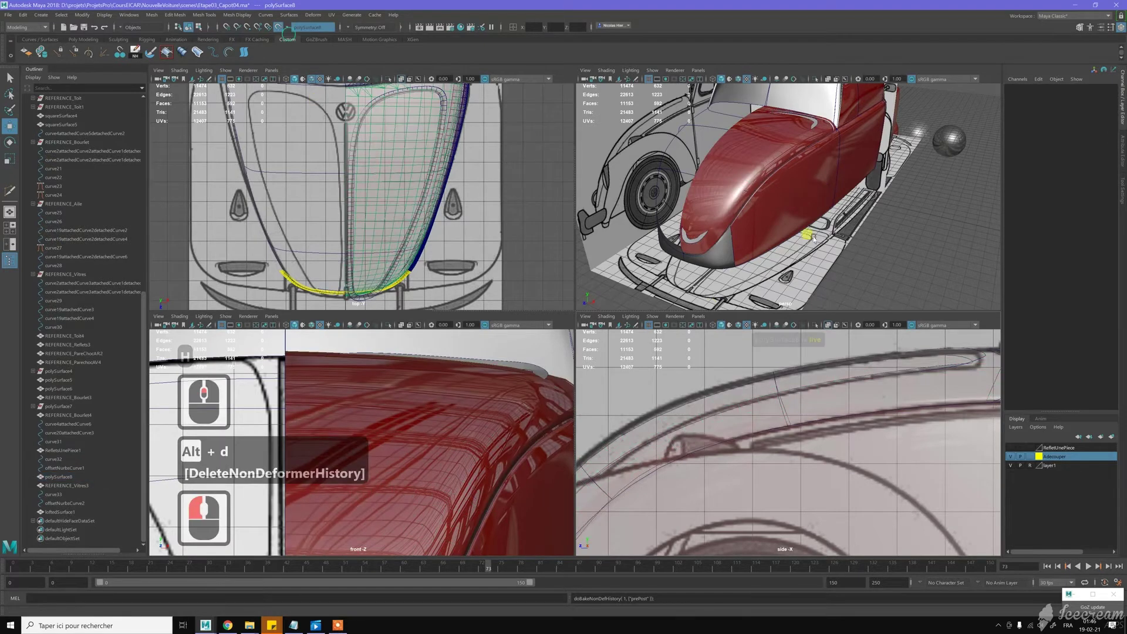
pyautogui.keyDown('alt'); pyautogui.moveTo(801, 246); pyautogui.dragTo(783, 220); pyautogui.keyUp('alt')
pyautogui.keyDown('alt'); pyautogui.moveTo(783, 221); pyautogui.dragTo(835, 273, button='middle'); pyautogui.keyUp('alt')
pyautogui.keyDown('alt'); pyautogui.moveTo(836, 275); pyautogui.dragTo(843, 188, button='right'); pyautogui.keyUp('alt')
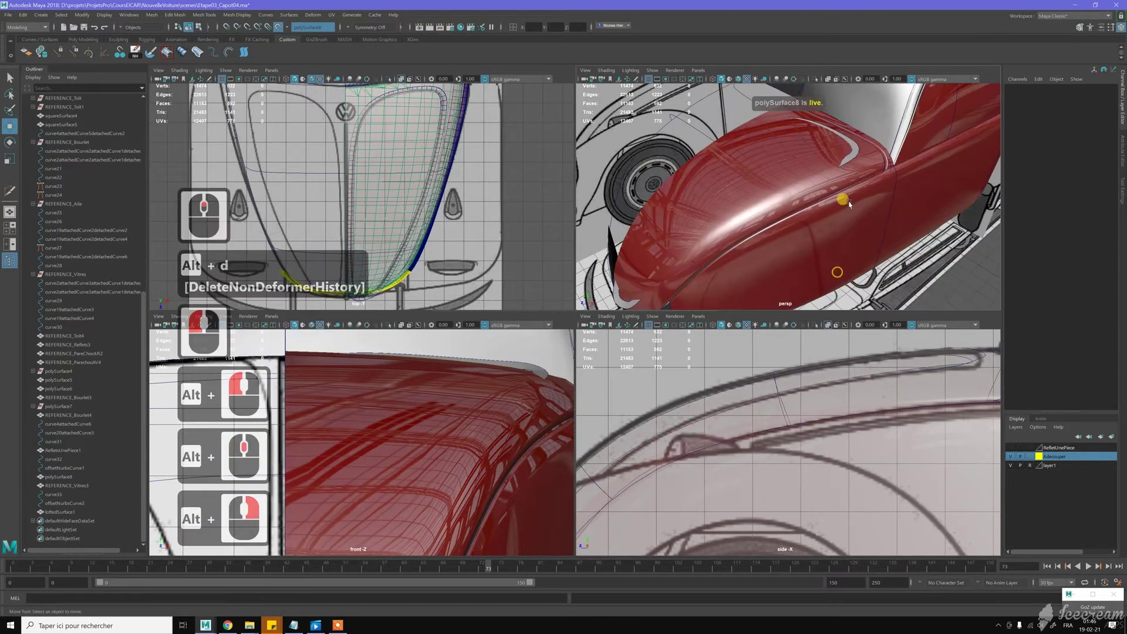
pyautogui.press('w')
pyautogui.click(851, 151)
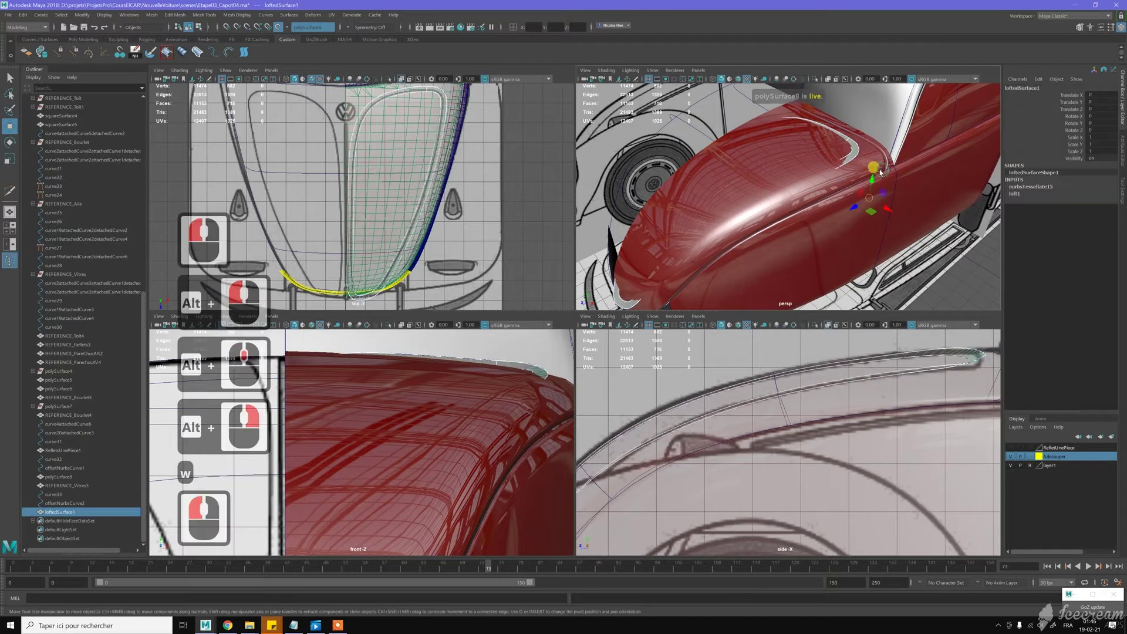
# Convert the lofted strip's selection to all of its vertices
pyautogui.hotkey('ctrl', 'F9')
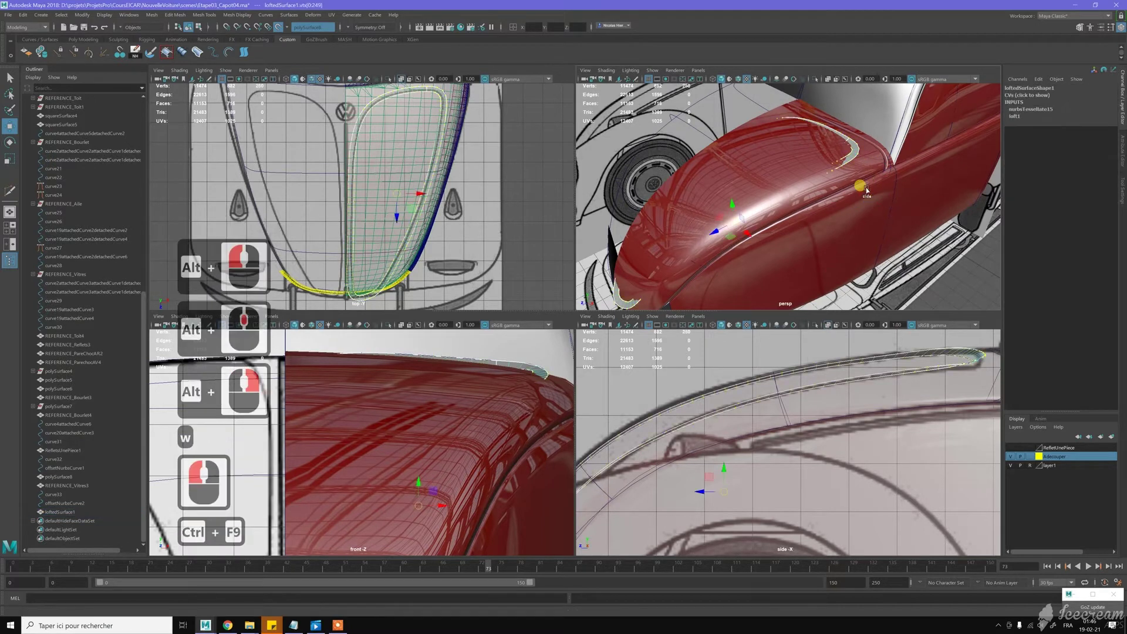
# Try nudging all the strip's vertices slightly onto the live hood surface and compare them with the top blueprint, then undo the move
pyautogui.moveTo(732, 207); pyautogui.dragTo(734, 209)
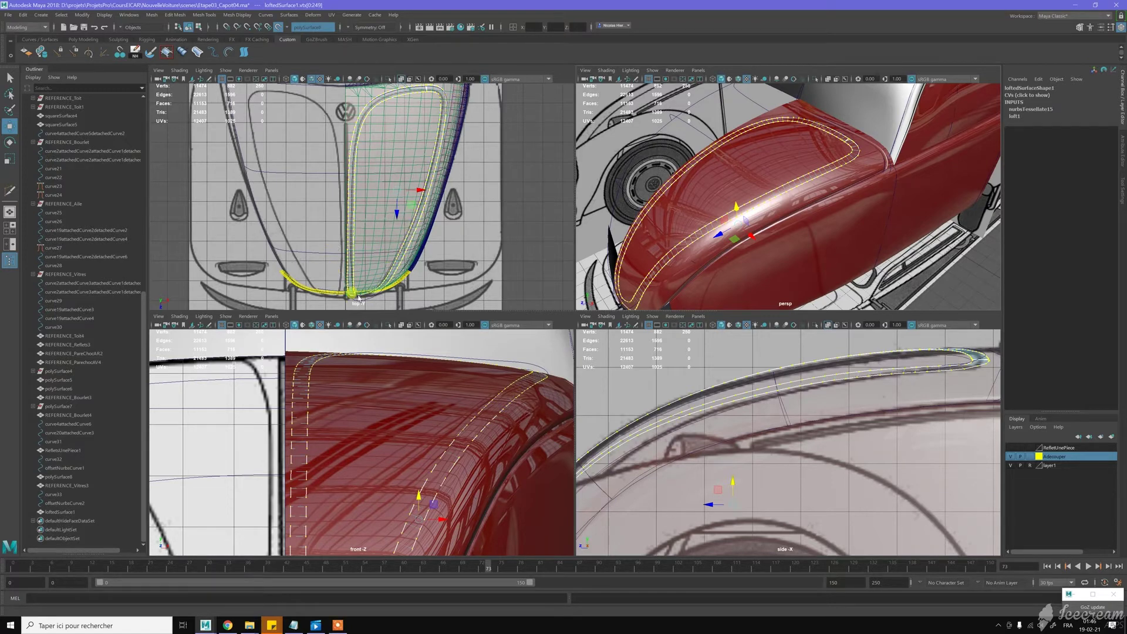
pyautogui.keyDown('alt'); pyautogui.moveTo(372, 288); pyautogui.dragTo(403, 230, button='middle'); pyautogui.keyUp('alt')
pyautogui.scroll(10, 405, 230)
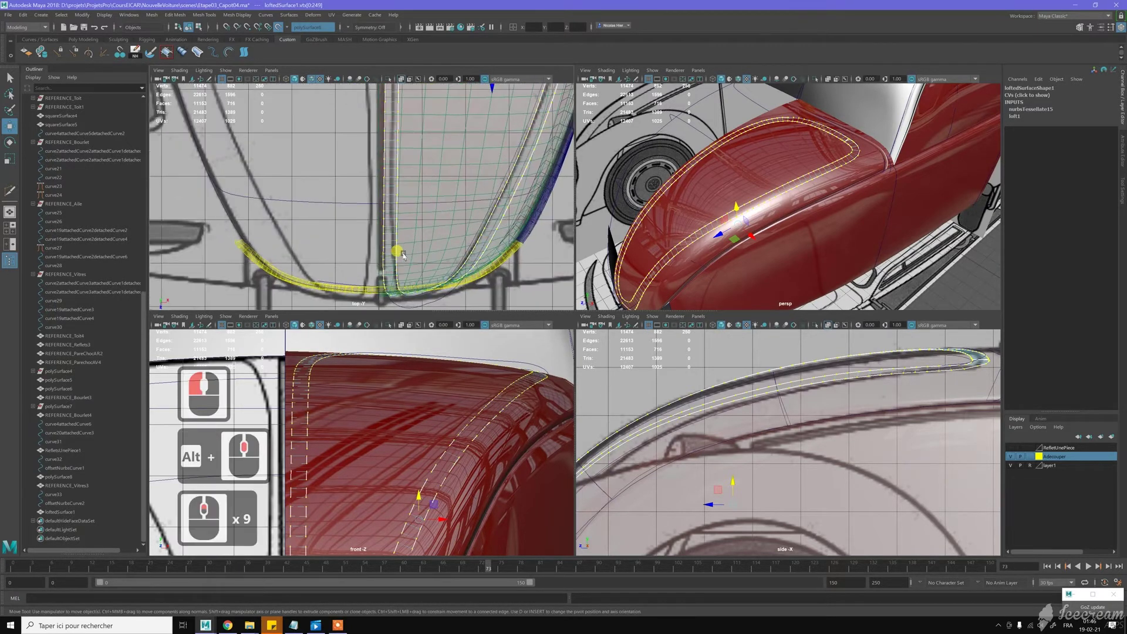
pyautogui.keyDown('alt'); pyautogui.moveTo(422, 228); pyautogui.dragTo(440, 235, button='middle'); pyautogui.keyUp('alt')
pyautogui.scroll(4, 446, 241)
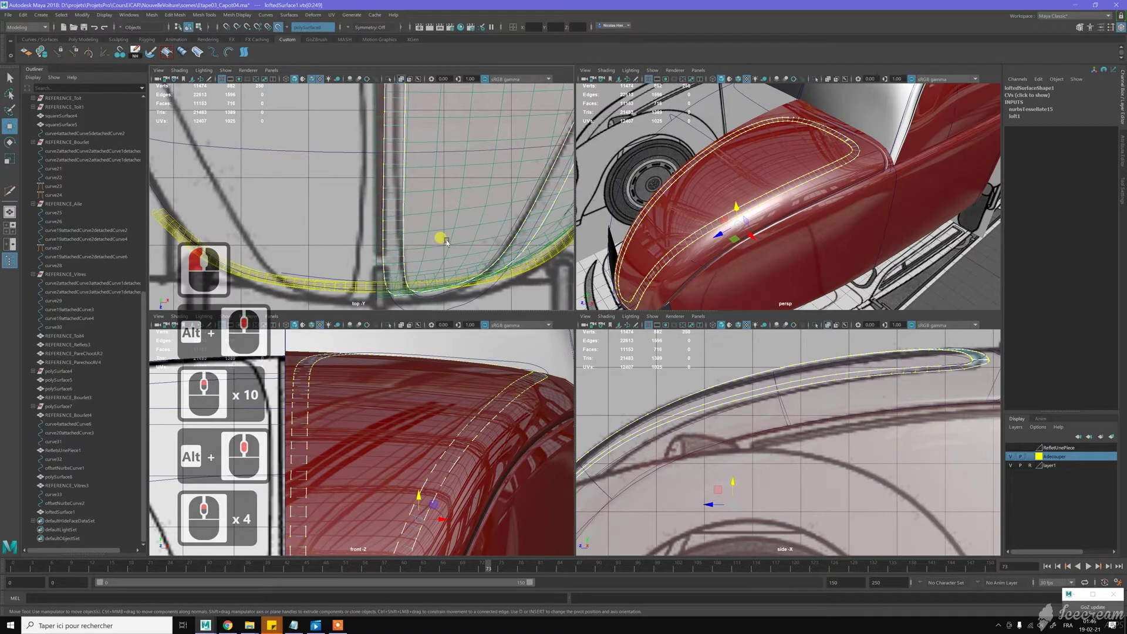
pyautogui.scroll(-2, 446, 241)
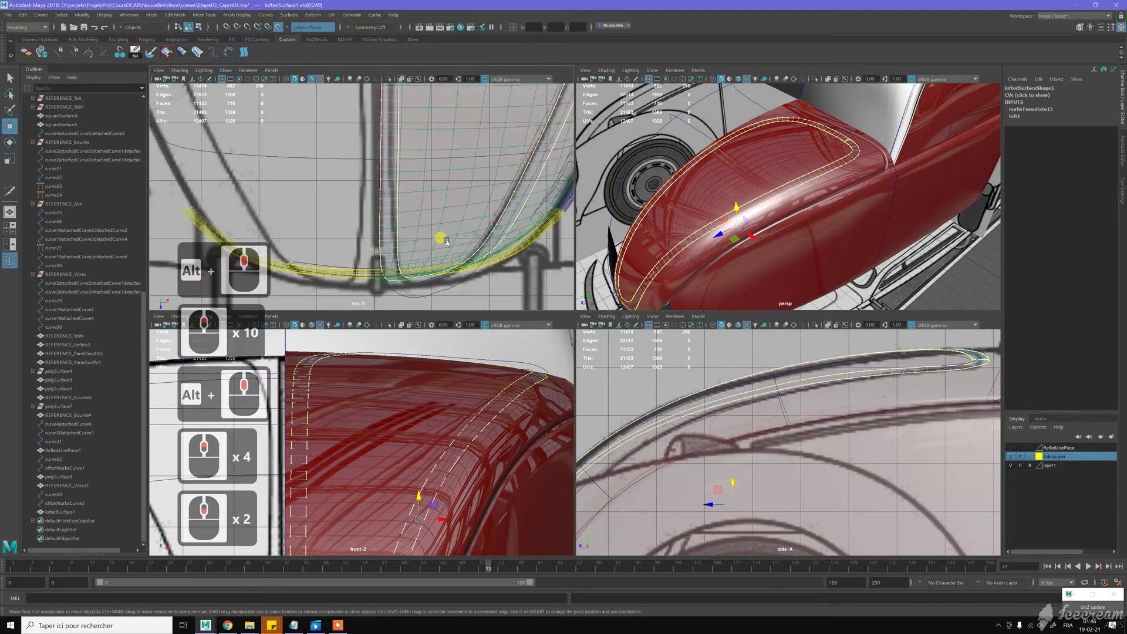
pyautogui.keyDown('alt'); pyautogui.moveTo(469, 106); pyautogui.dragTo(433, 270, button='middle'); pyautogui.keyUp('alt')
pyautogui.keyDown('alt'); pyautogui.moveTo(454, 225); pyautogui.dragTo(438, 248, button='middle'); pyautogui.keyUp('alt')
pyautogui.keyDown('alt'); pyautogui.moveTo(490, 129); pyautogui.dragTo(443, 235, button='middle'); pyautogui.keyUp('alt')
pyautogui.scroll(-9, 444, 235)
pyautogui.scroll(-3, 444, 233)
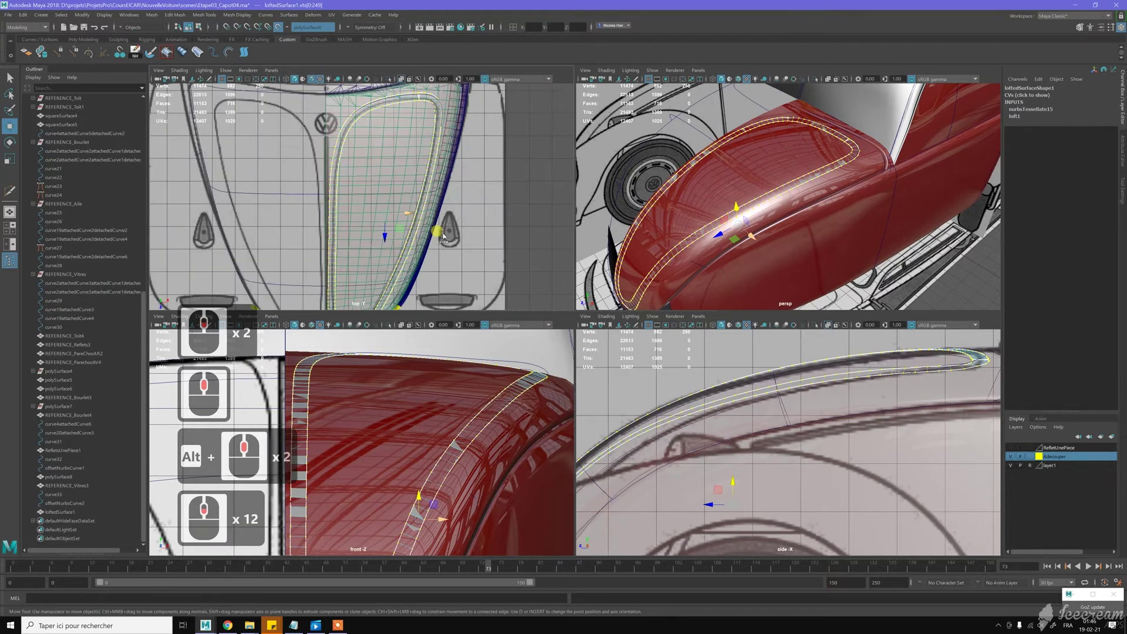
pyautogui.press('z')
# Try to snap the strip to the hood by scaling all its vertices uniformly and moving them along Z, undoing each attempt
pyautogui.keyDown('alt'); pyautogui.middleClick(689, 208); pyautogui.keyUp('alt')
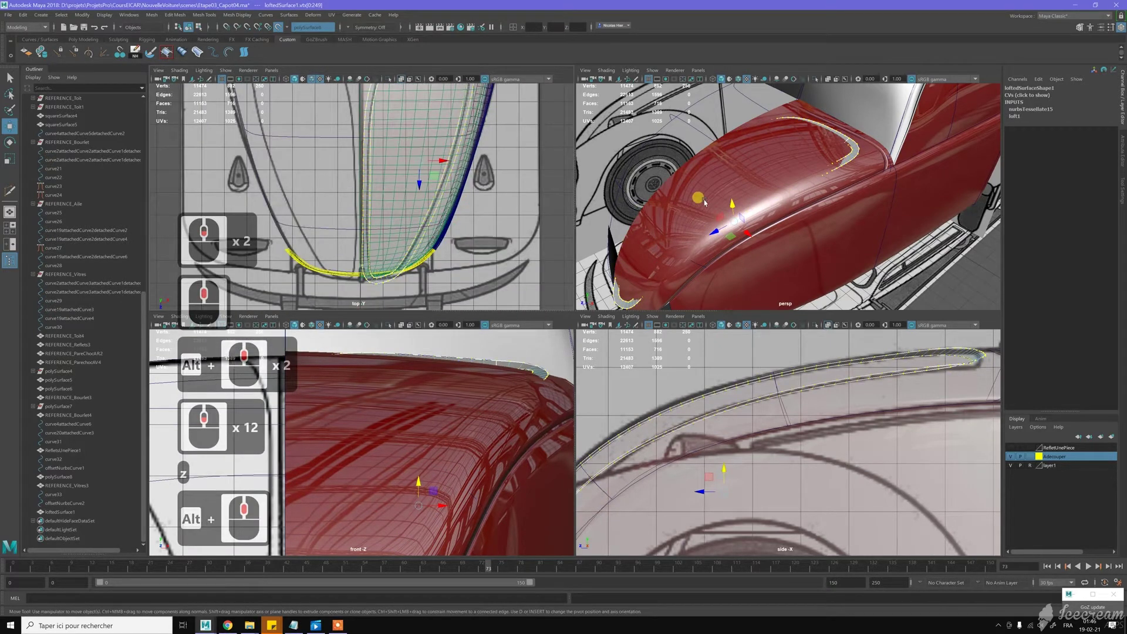
pyautogui.press('r')
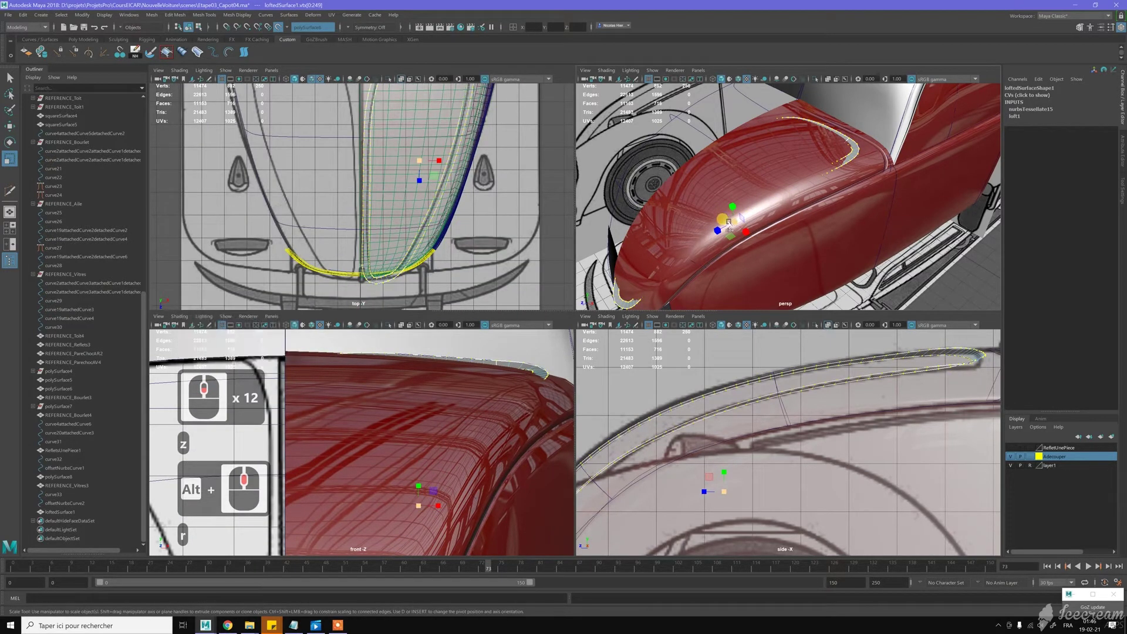
pyautogui.click(730, 222)
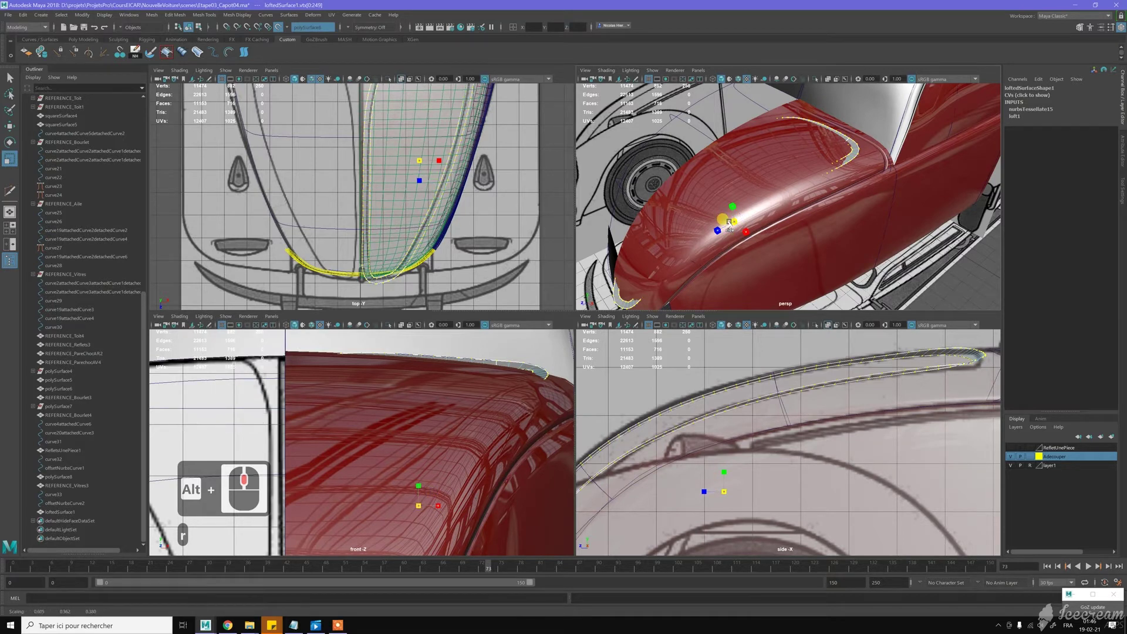
pyautogui.moveTo(729, 222); pyautogui.dragTo(731, 224)
pyautogui.click(730, 222)
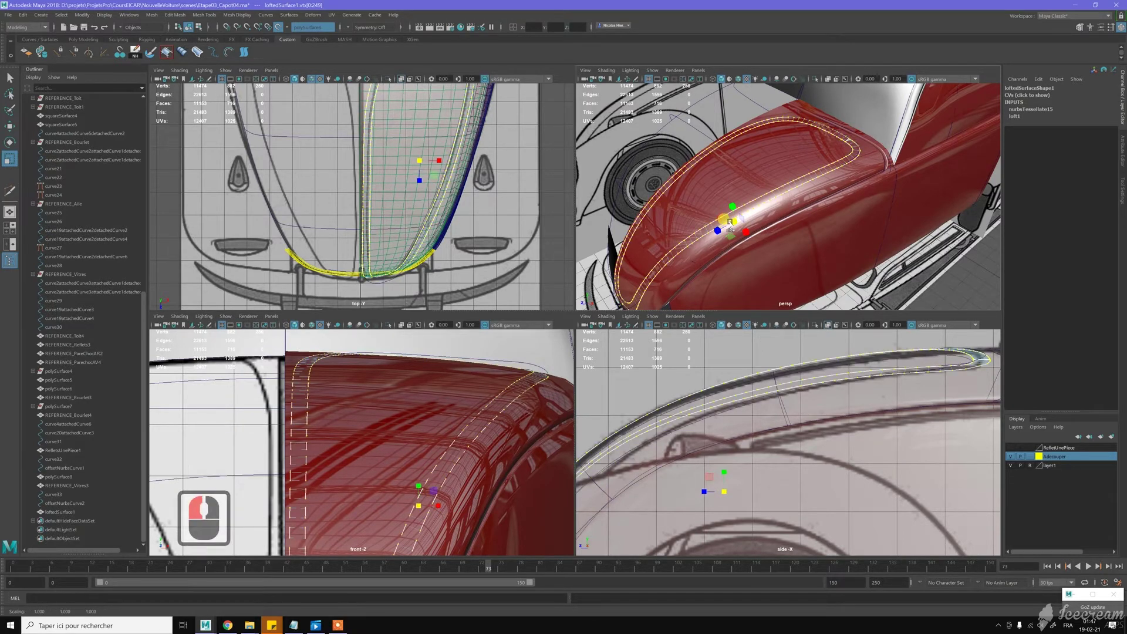
pyautogui.press('z')
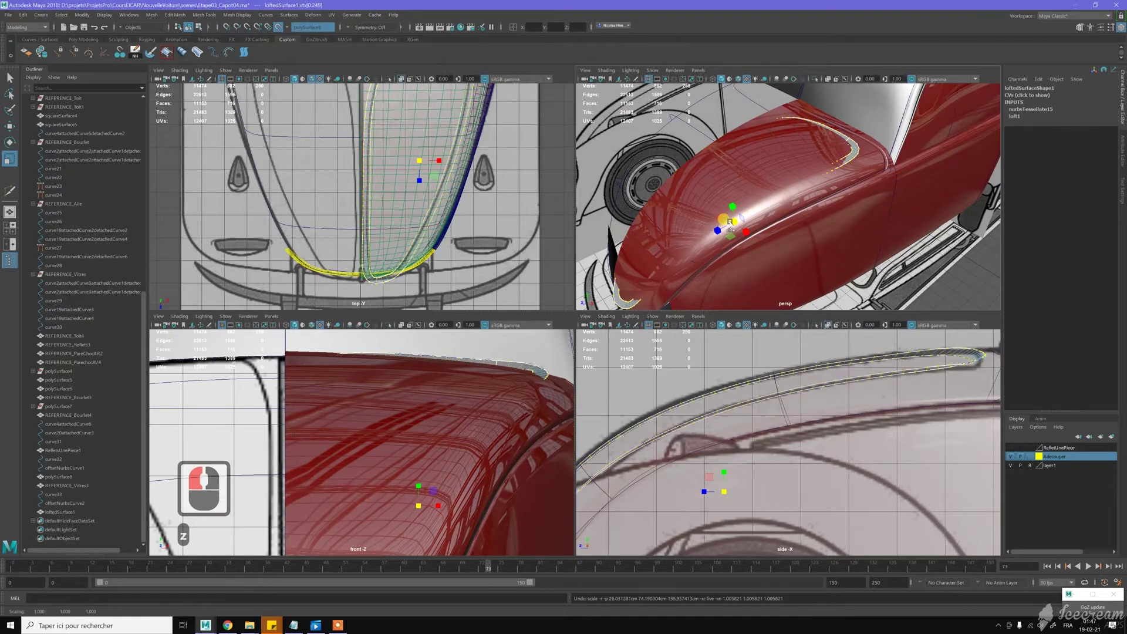
pyautogui.press('w')
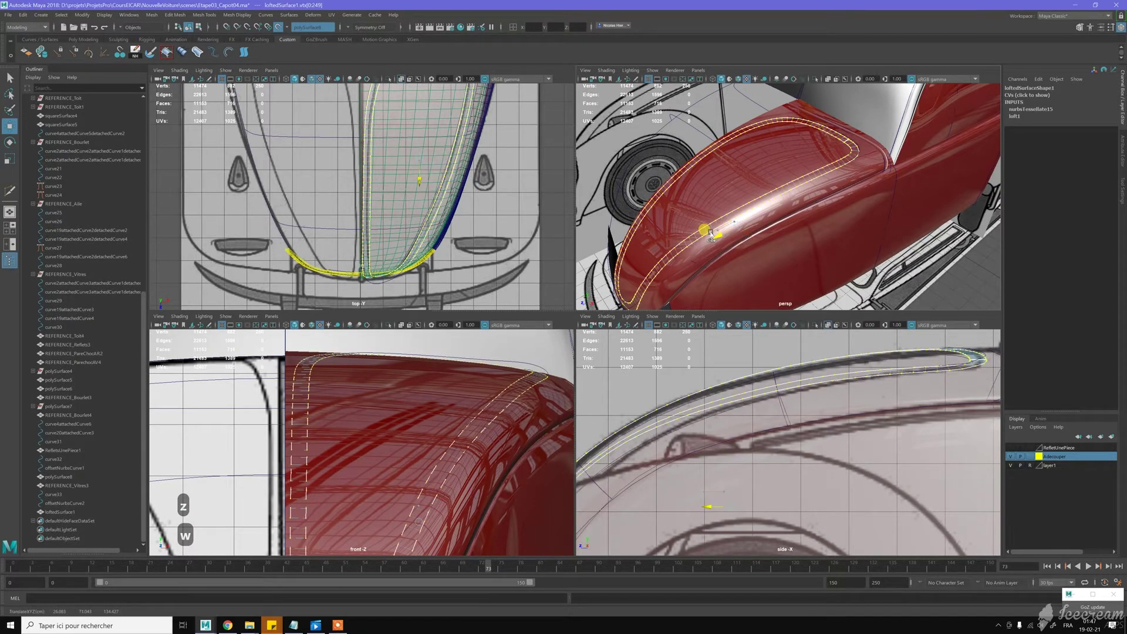
pyautogui.click(711, 233)
pyautogui.press('z')
# Move all the strip's vertices slightly along X and Z so they snap to the hood and follow the top blueprint
pyautogui.moveTo(748, 233); pyautogui.dragTo(749, 234)
pyautogui.keyDown('alt'); pyautogui.moveTo(465, 186); pyautogui.dragTo(463, 228, button='middle'); pyautogui.keyUp('alt')
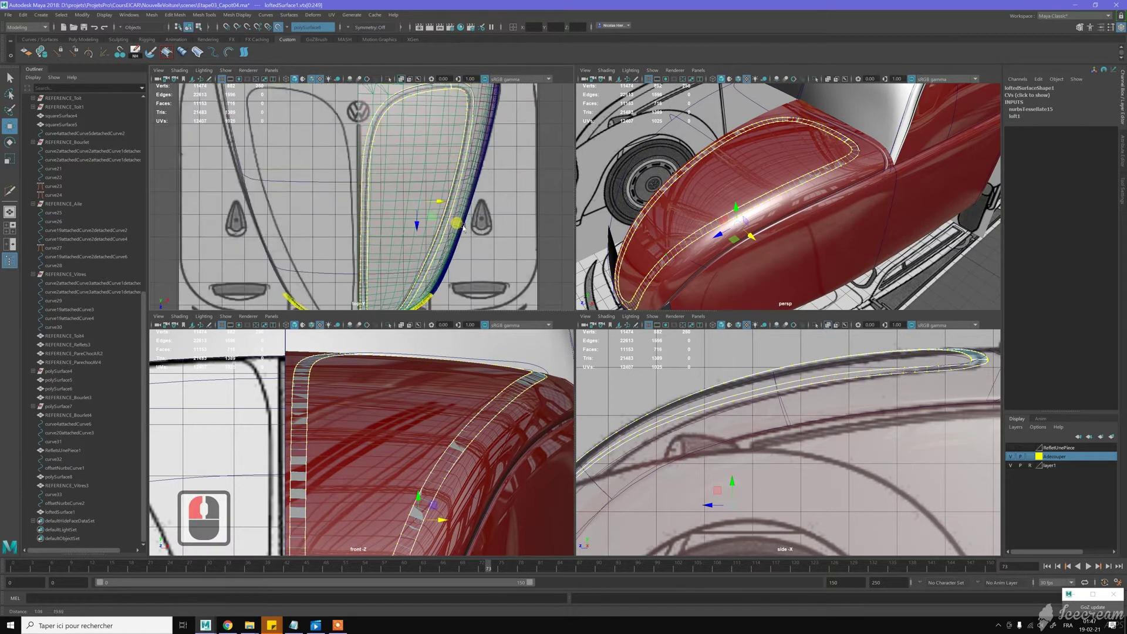
pyautogui.keyDown('alt'); pyautogui.moveTo(454, 165); pyautogui.dragTo(451, 174, button='middle'); pyautogui.keyUp('alt')
pyautogui.moveTo(416, 237); pyautogui.dragTo(408, 237)
pyautogui.click(432, 211)
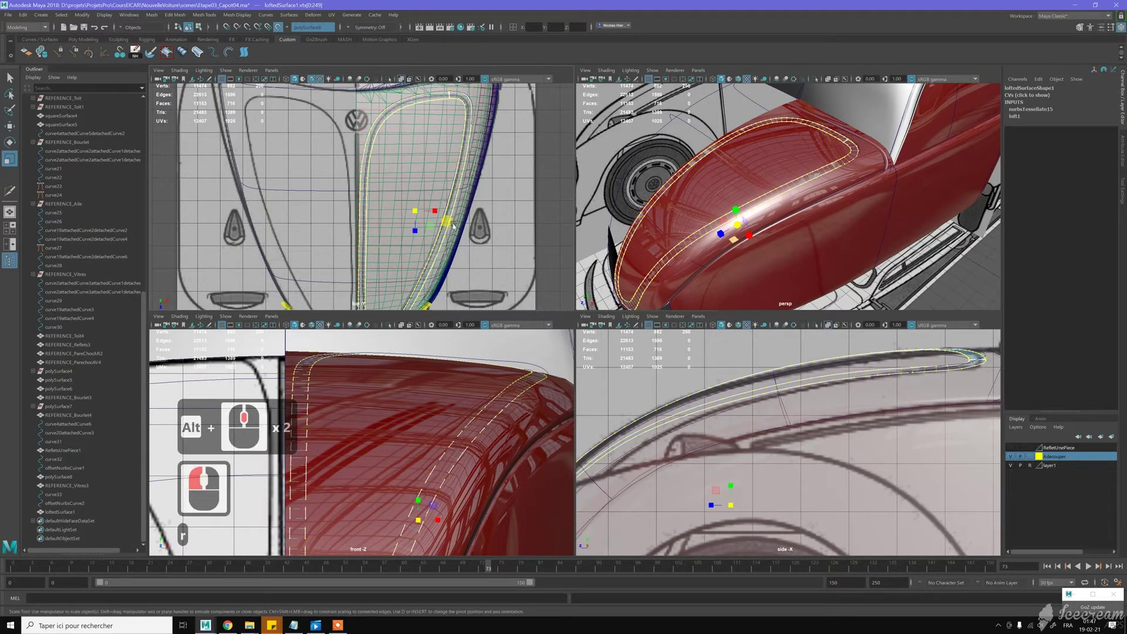
# Fine-tune the strip's width along X by scaling all its vertices, and re-centre them on the blueprint outline in the top view
pyautogui.press('r')
pyautogui.moveTo(433, 212); pyautogui.dragTo(432, 211)
pyautogui.press('w')
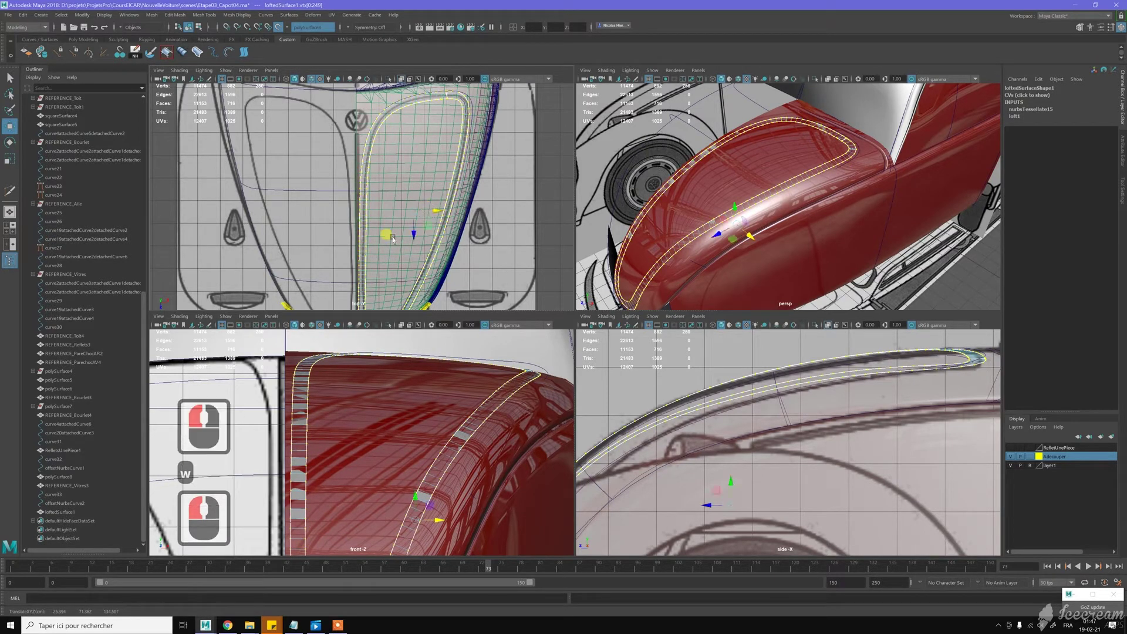
pyautogui.press('r')
pyautogui.moveTo(433, 210); pyautogui.dragTo(435, 211)
pyautogui.press('w')
pyautogui.click(470, 186)
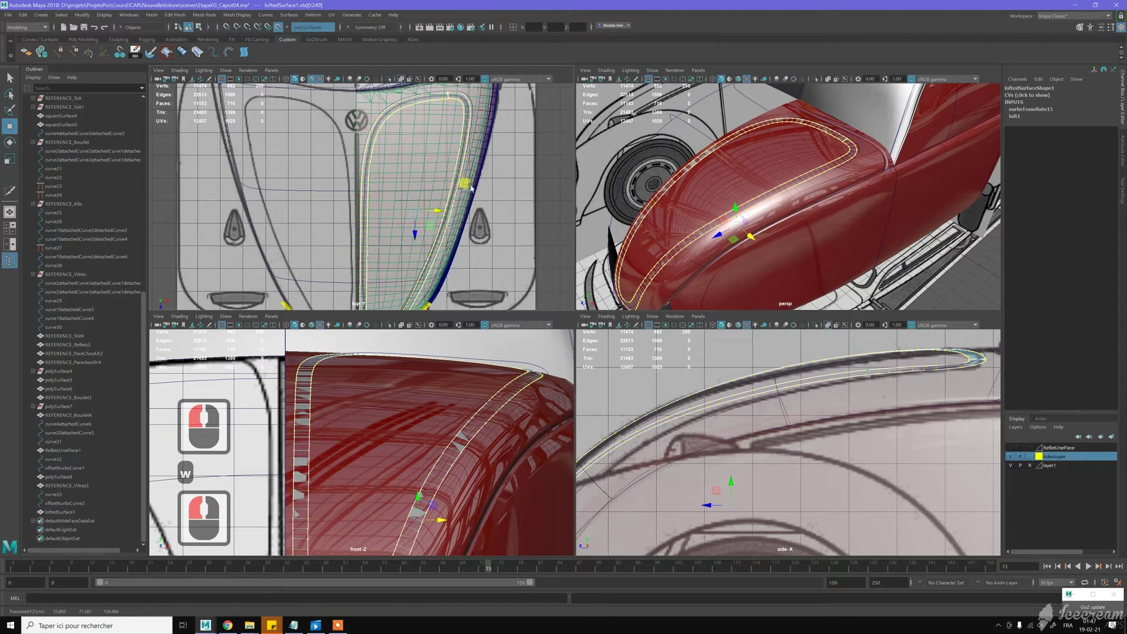
# Turn on X-Ray shading in the front view so the blueprint shows through the hood at the strip's lower end
pyautogui.keyDown('alt'); pyautogui.moveTo(422, 278); pyautogui.dragTo(432, 203, button='middle'); pyautogui.keyUp('alt')
pyautogui.scroll(5, 446, 222)
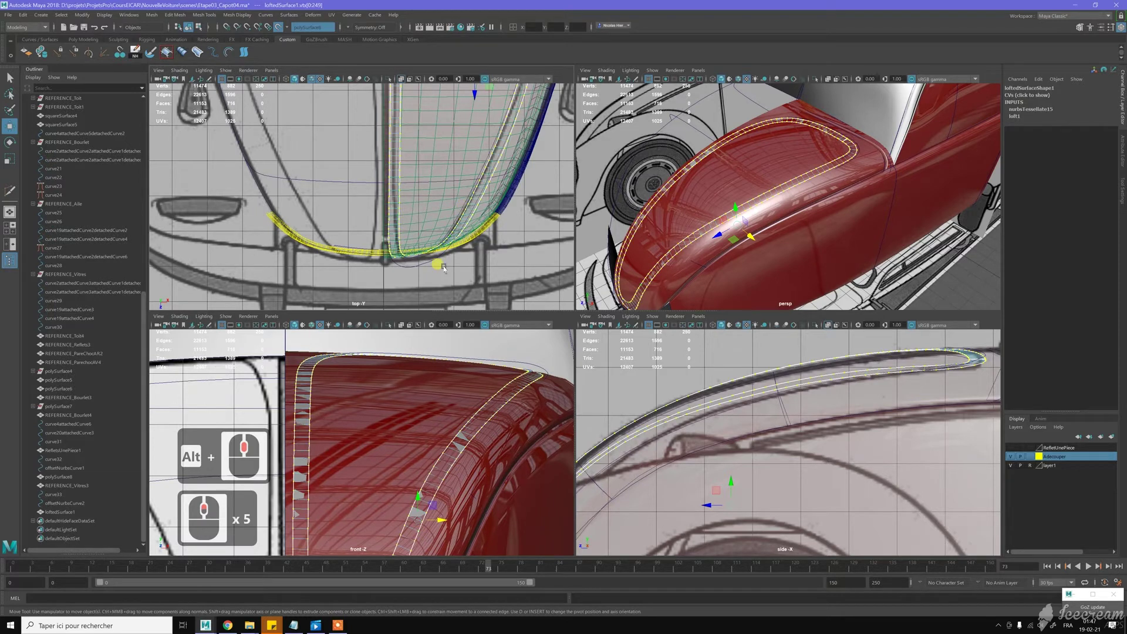
pyautogui.scroll(-4, 428, 400)
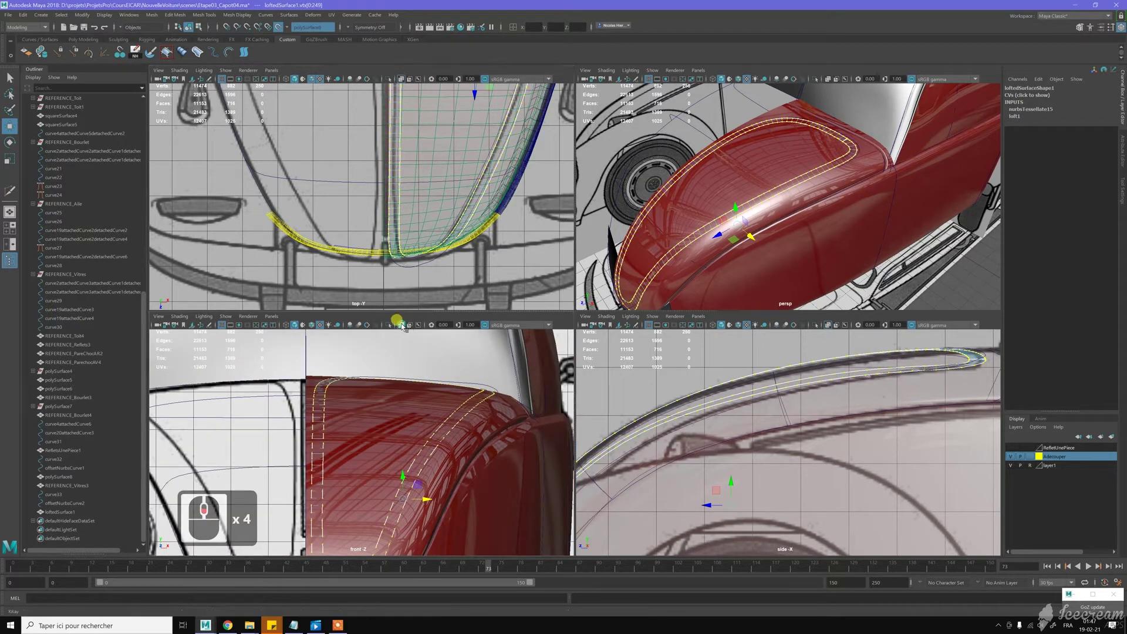
pyautogui.click(402, 326)
pyautogui.keyDown('alt'); pyautogui.moveTo(399, 397); pyautogui.dragTo(431, 327, button='middle'); pyautogui.keyUp('alt')
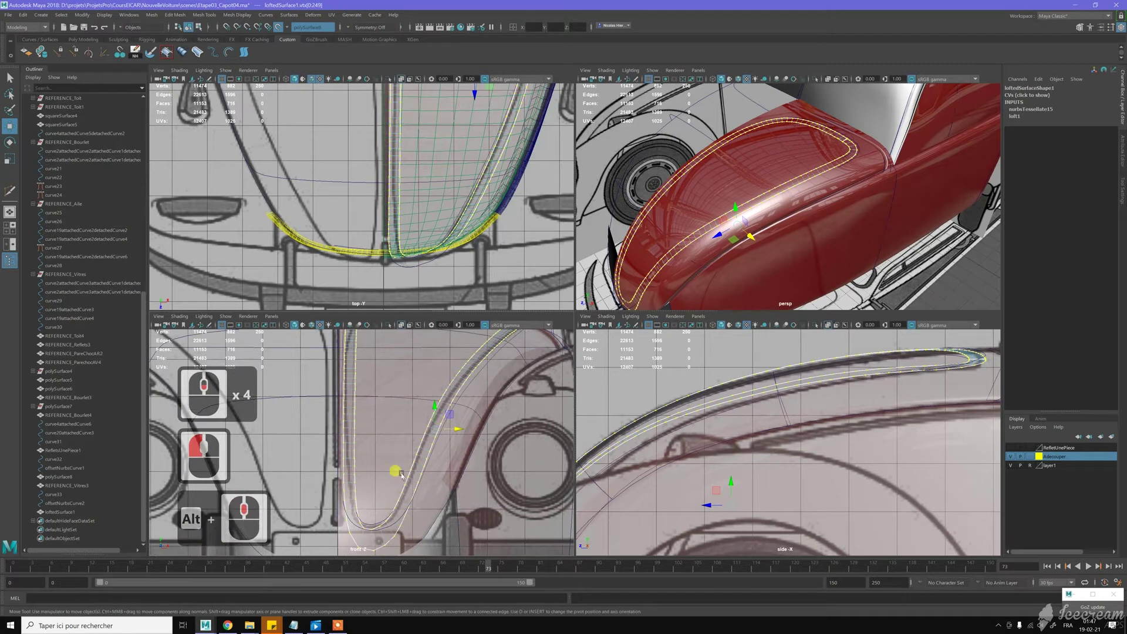
# Select the face at the strip's lower tip and turn on soft selection with an adjusted falloff radius
pyautogui.keyDown('alt'); pyautogui.moveTo(405, 461); pyautogui.dragTo(414, 422, button='middle'); pyautogui.keyUp('alt')
pyautogui.scroll(3, 377, 476)
pyautogui.scroll(1, 378, 476)
pyautogui.keyDown('alt'); pyautogui.moveTo(378, 475); pyautogui.dragTo(371, 414, button='middle'); pyautogui.keyUp('alt')
pyautogui.moveTo(374, 414); pyautogui.dragTo(372, 439, button='right')
pyautogui.click(376, 464)
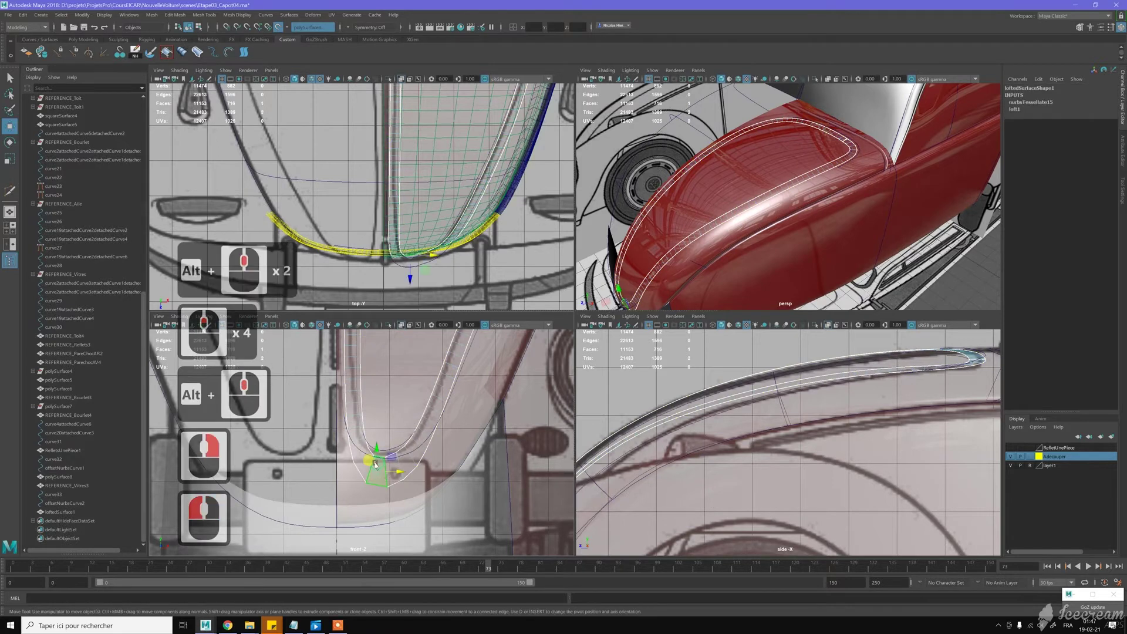
pyautogui.press('b')
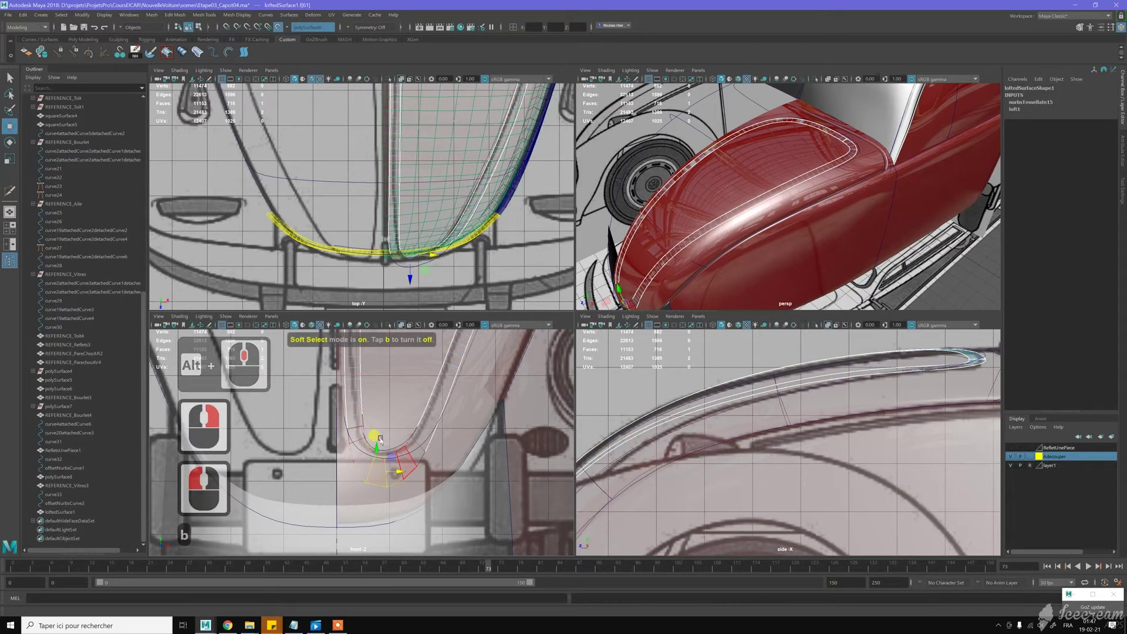
pyautogui.press('b')
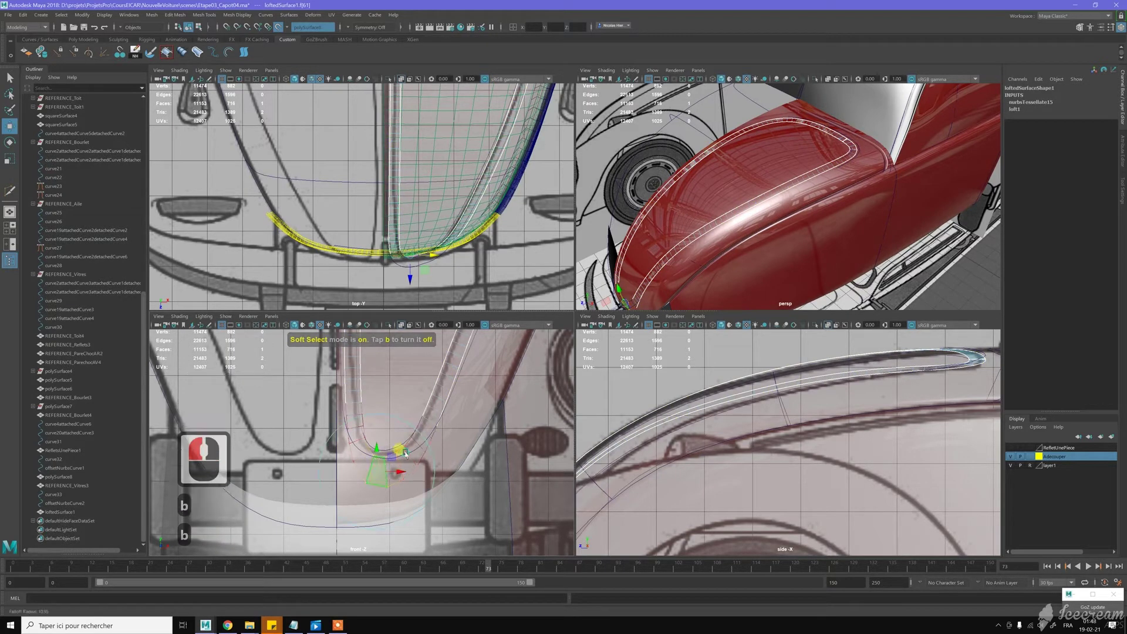
# Raise the strip's lower tip with soft selection to match the front blueprint
pyautogui.moveTo(372, 442)
pyautogui.mouseDown()
pyautogui.moveTo(400, 442)
pyautogui.moveTo(390, 432)
pyautogui.mouseUp()
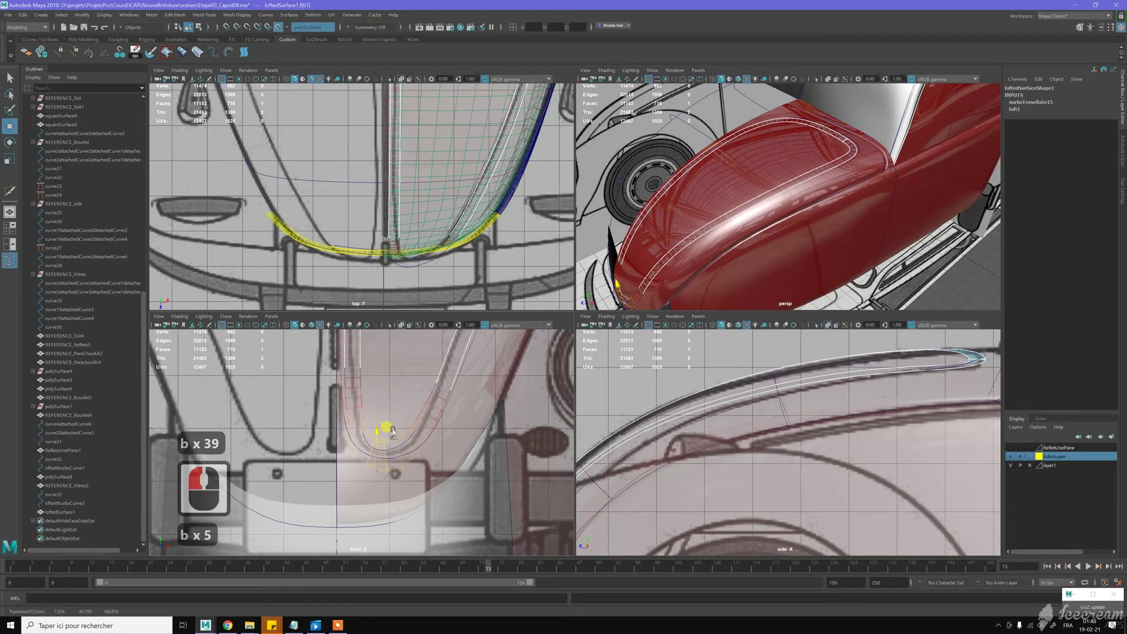
pyautogui.moveTo(402, 426); pyautogui.dragTo(407, 424)
pyautogui.click(408, 425)
# Select the inner edge at the strip's lower tip, turn off soft selection and reposition the edge in the front view
pyautogui.scroll(5, 405, 426)
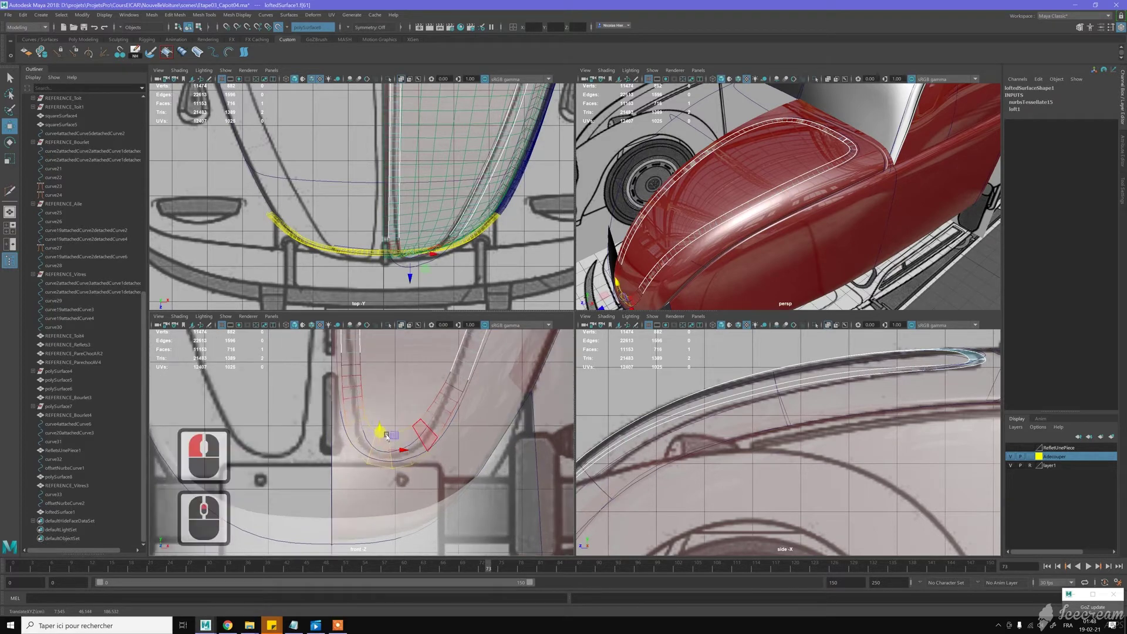
pyautogui.keyDown('alt'); pyautogui.moveTo(403, 470); pyautogui.dragTo(398, 403, button='middle'); pyautogui.keyUp('alt')
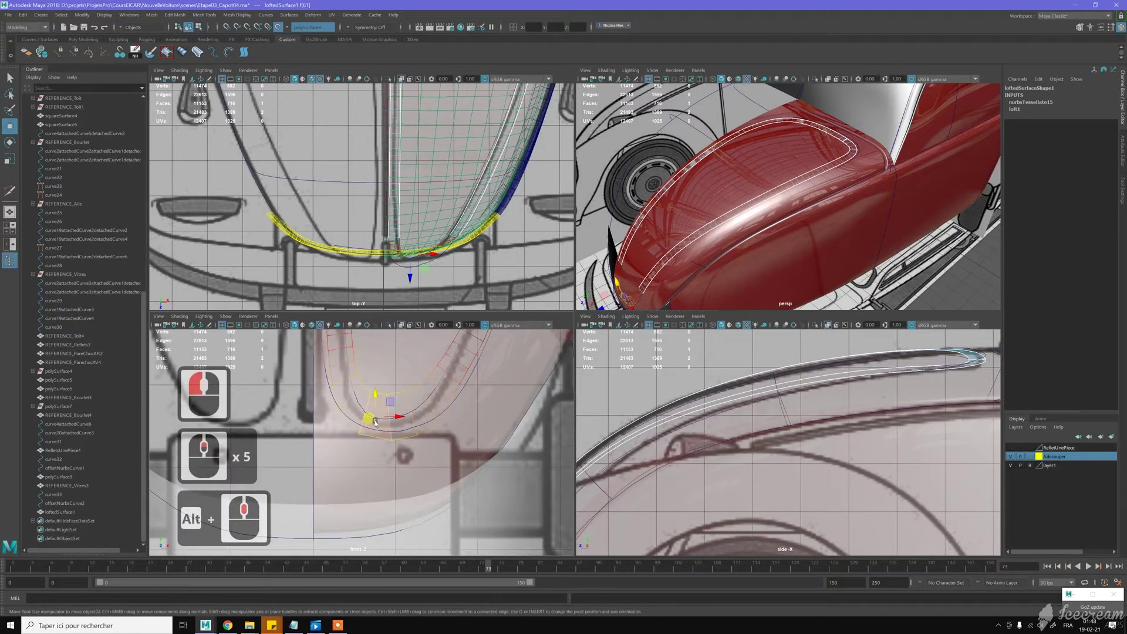
pyautogui.moveTo(380, 388); pyautogui.dragTo(379, 361, button='right')
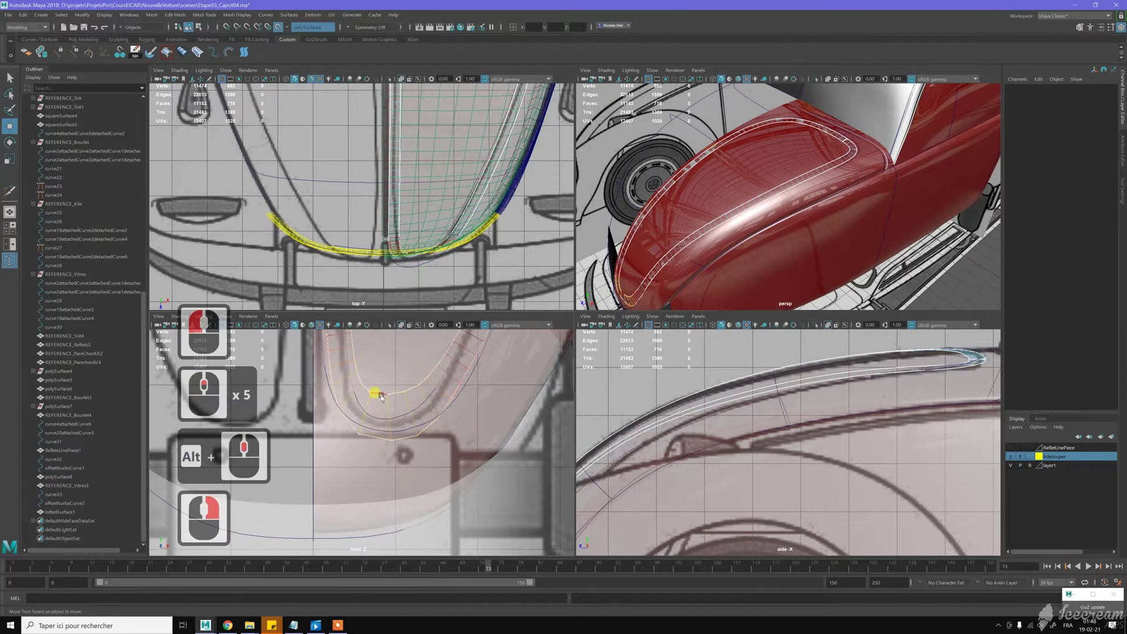
pyautogui.click(382, 396)
pyautogui.press('b')
pyautogui.click(387, 383)
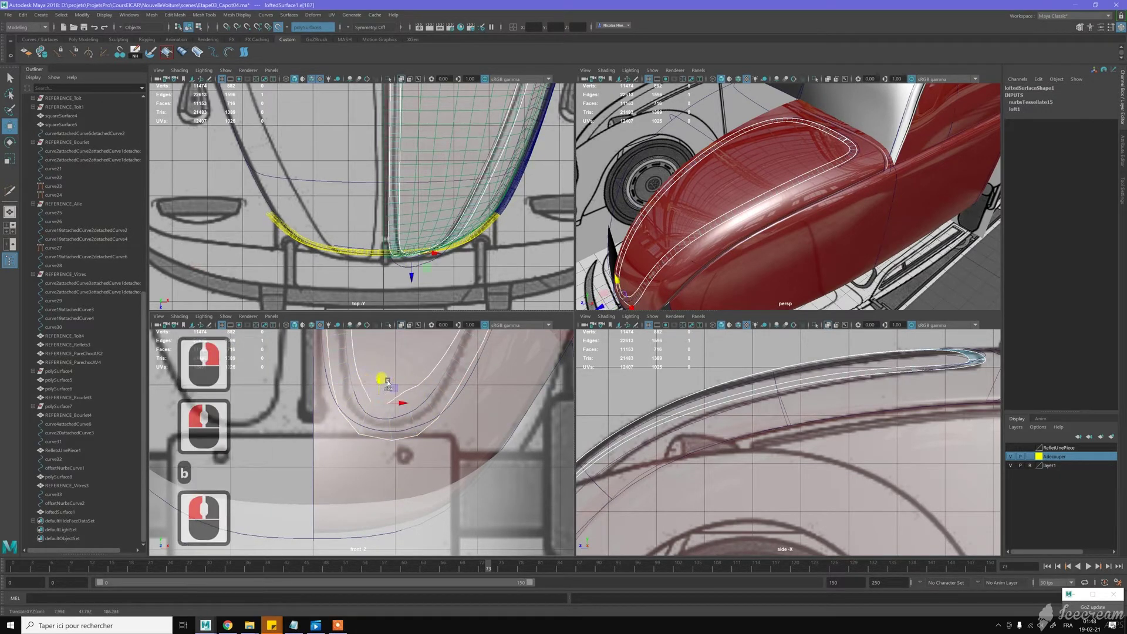
# Switch to vertex editing and reshape the inner border at the strip's lower tip by moving its vertices in the front view
pyautogui.moveTo(418, 364); pyautogui.dragTo(392, 364, button='right')
pyautogui.moveTo(405, 392); pyautogui.dragTo(384, 383)
pyautogui.click(377, 395)
pyautogui.click(327, 337)
pyautogui.moveTo(386, 419); pyautogui.dragTo(387, 393)
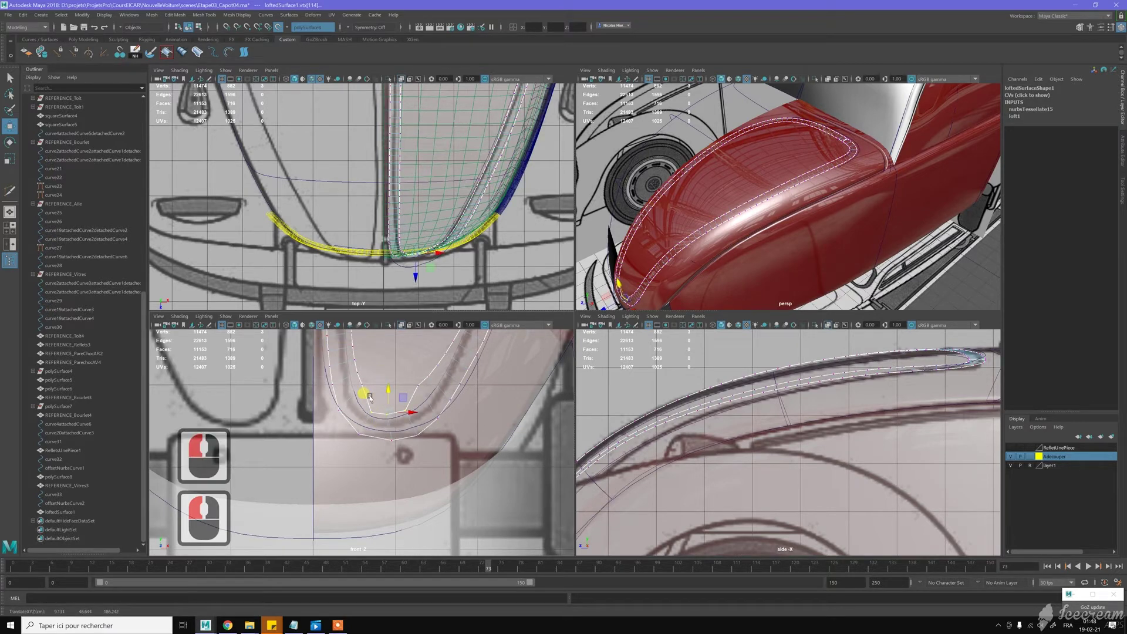
# Reposition the neighbouring vertices of the inner border to round the strip's lower curve, undoing one misplaced move
pyautogui.click(397, 402)
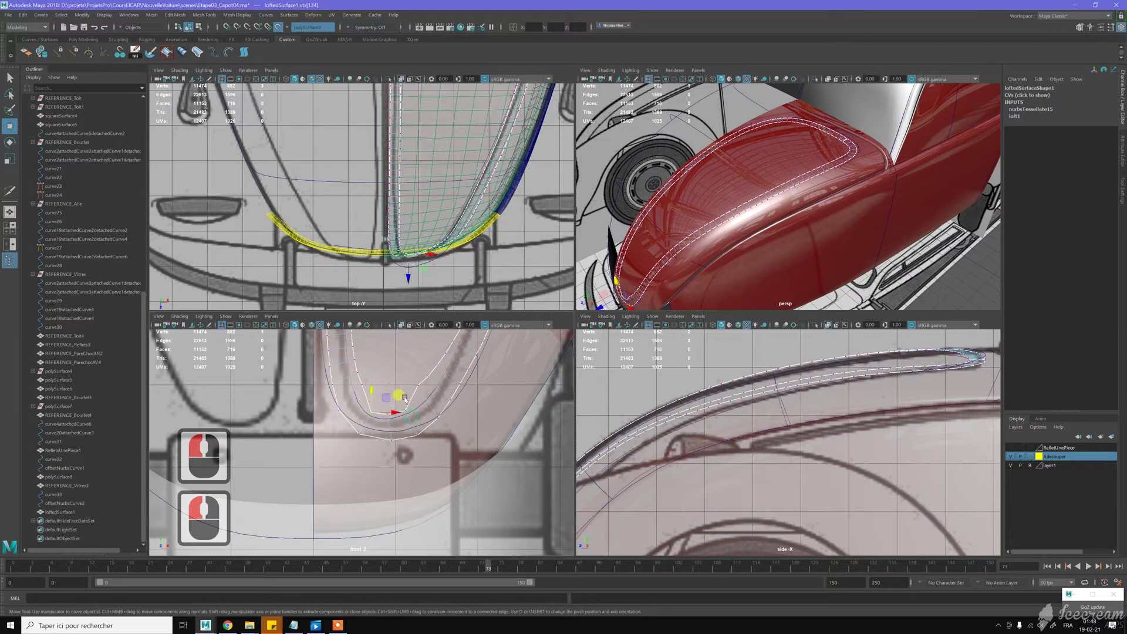
pyautogui.keyDown('shift'); pyautogui.click(390, 386); pyautogui.keyUp('shift')
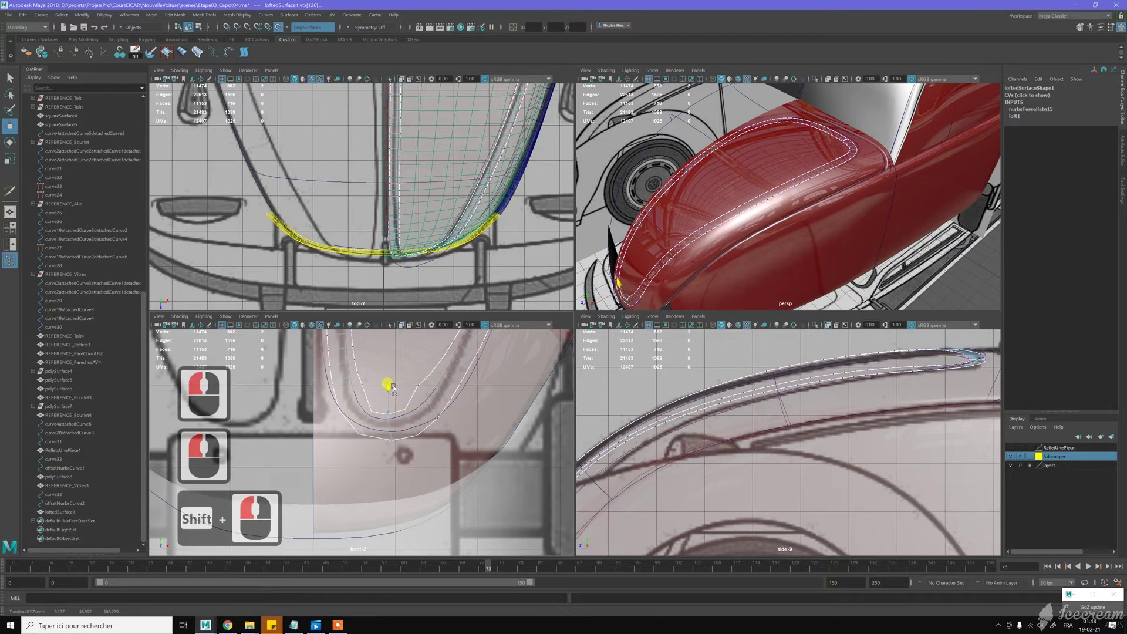
pyautogui.click(392, 388)
pyautogui.click(416, 362)
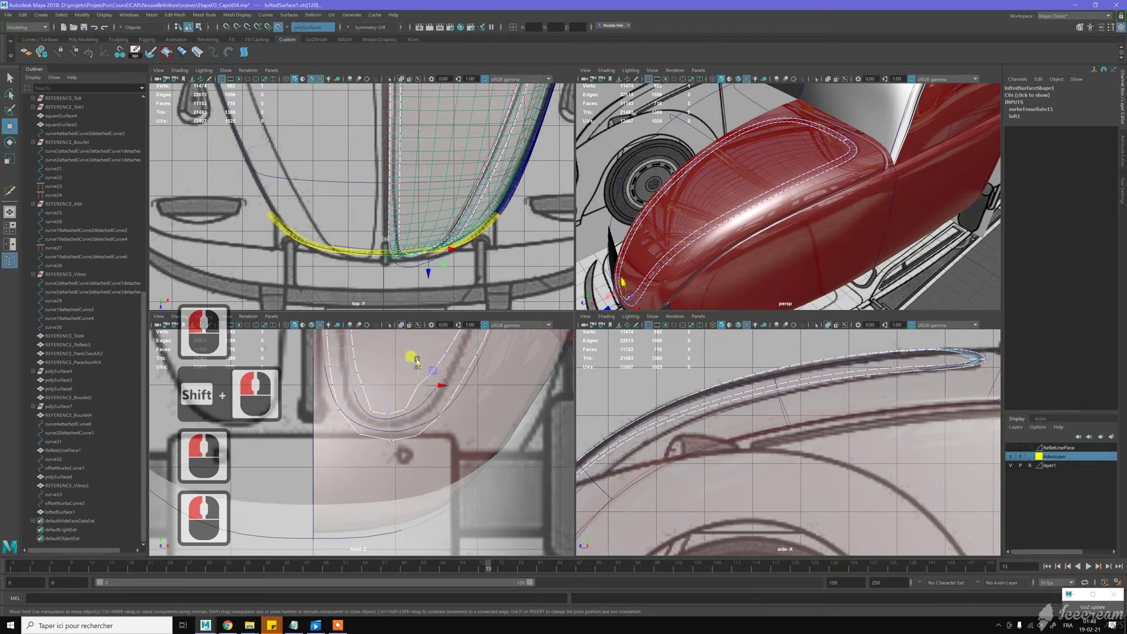
pyautogui.moveTo(415, 370); pyautogui.dragTo(426, 392)
pyautogui.press('z')
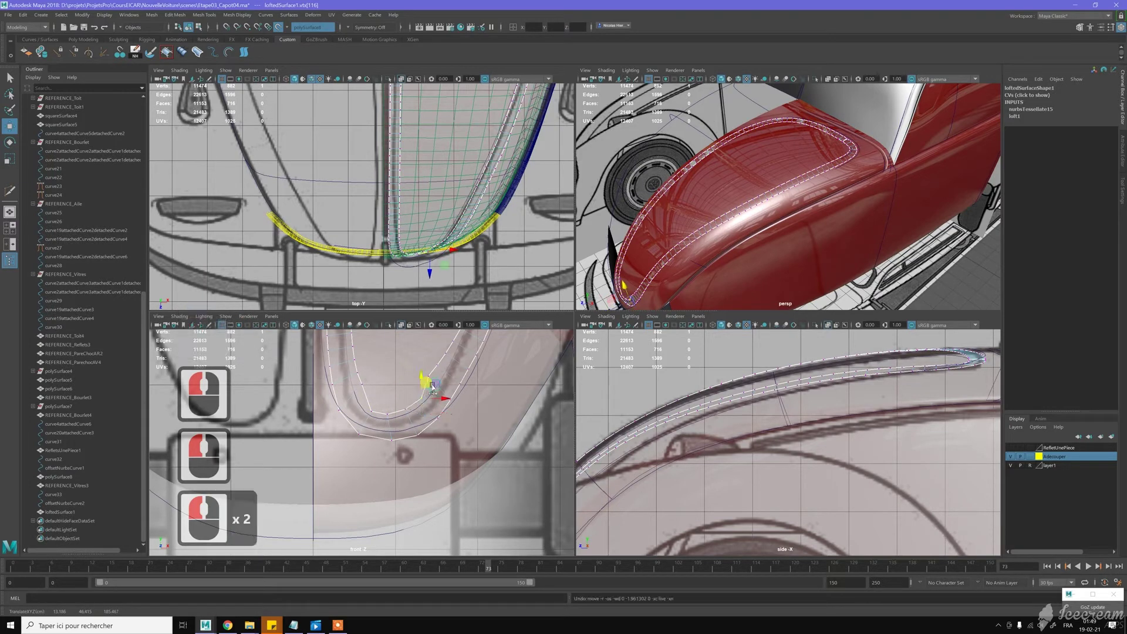
# Reposition the inner border's vertices on the outer side of the strip's lower curve to follow the front blueprint
pyautogui.scroll(1, 431, 382)
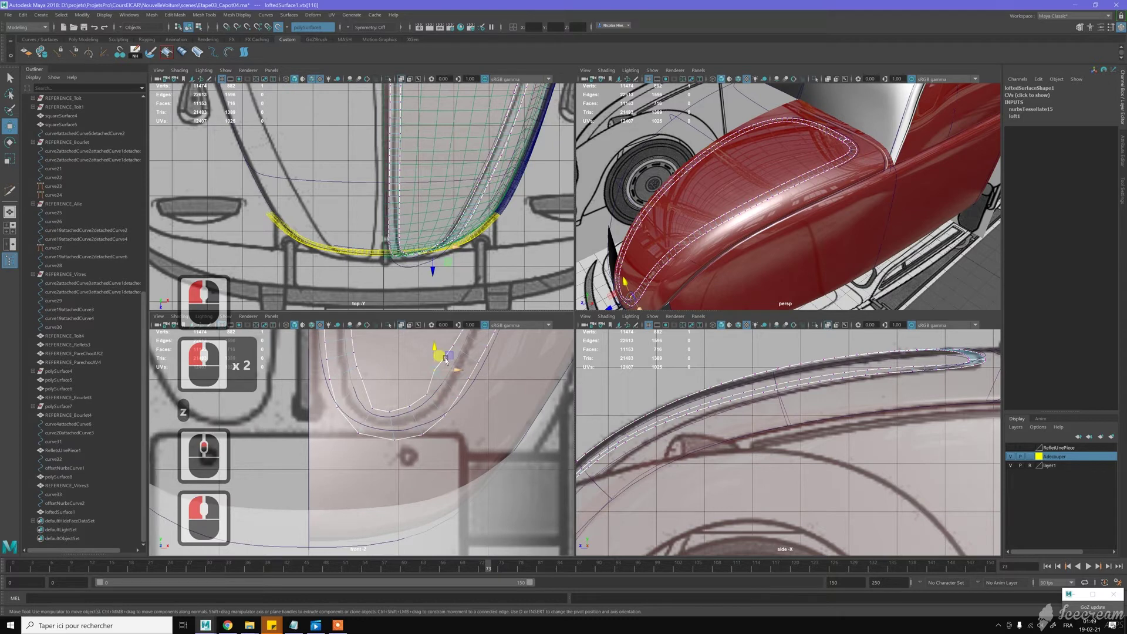
pyautogui.click(448, 365)
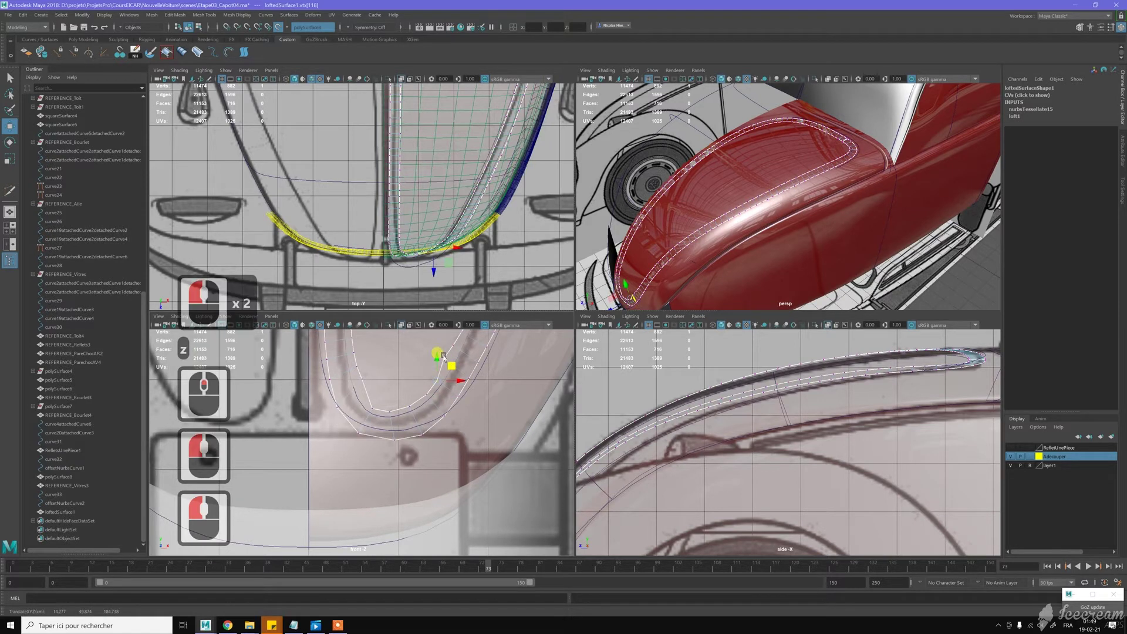
pyautogui.doubleClick(457, 345)
pyautogui.moveTo(458, 346); pyautogui.dragTo(460, 349)
pyautogui.click(444, 365)
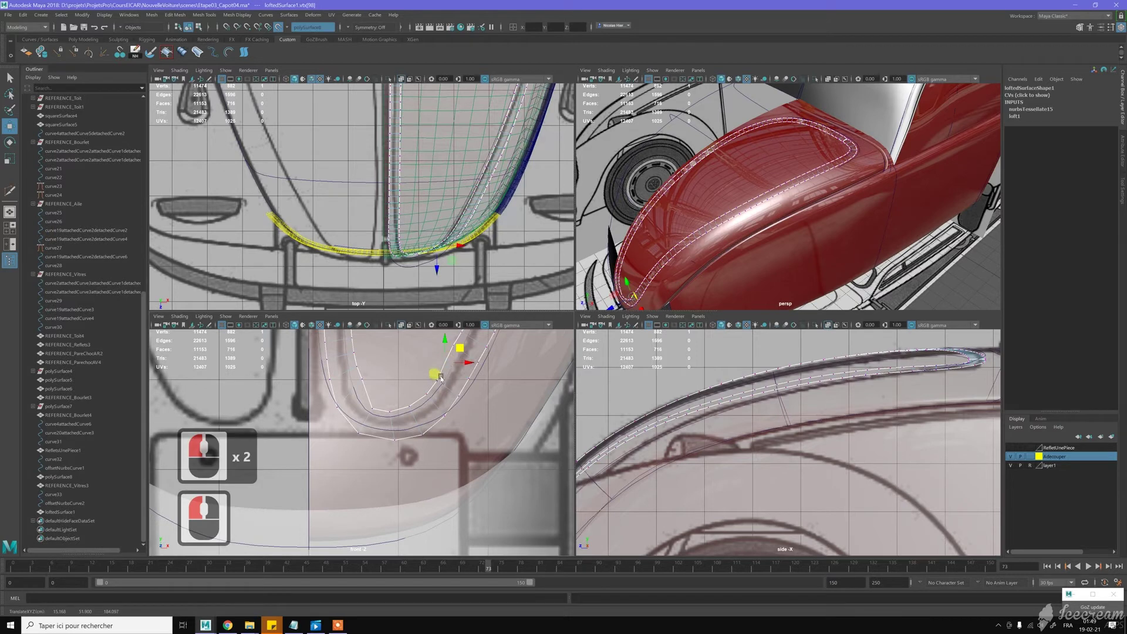
pyautogui.click(437, 379)
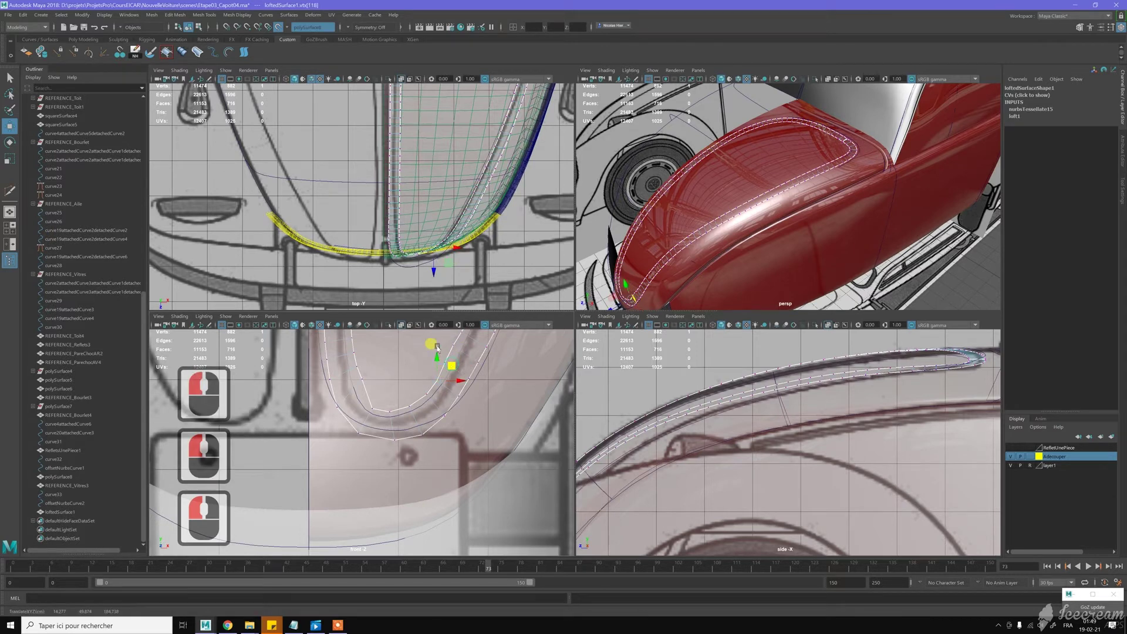
pyautogui.moveTo(454, 365); pyautogui.dragTo(471, 354)
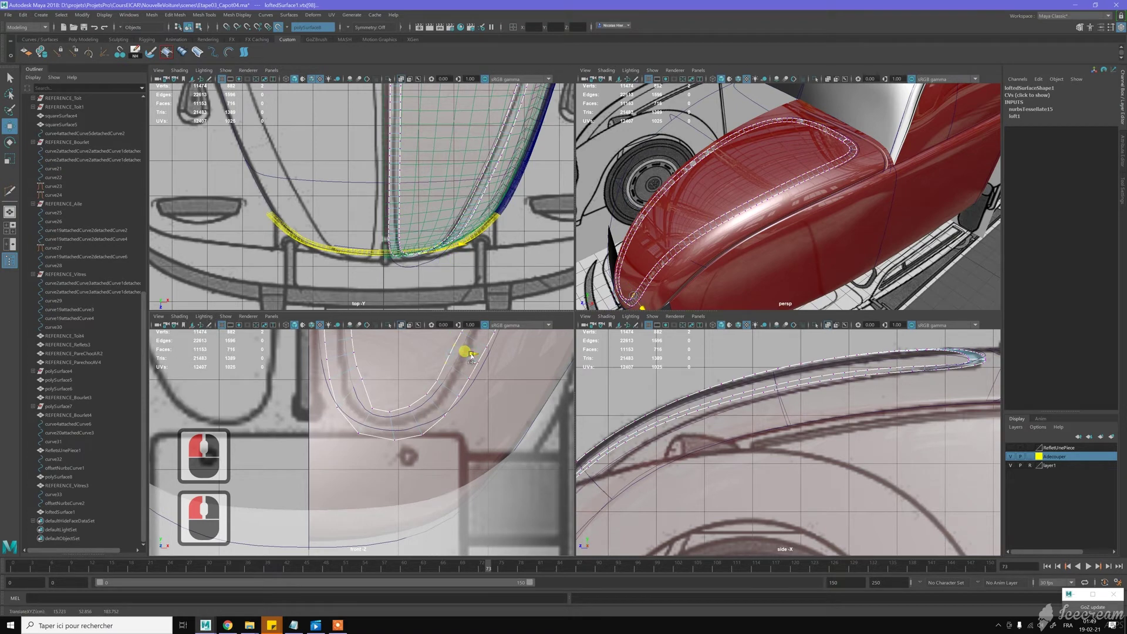
# Adjust the inner border's vertex on the side of the lower curve nearest the car's centreline in the front view
pyautogui.keyDown('alt'); pyautogui.moveTo(396, 368); pyautogui.dragTo(412, 380, button='middle'); pyautogui.keyUp('alt')
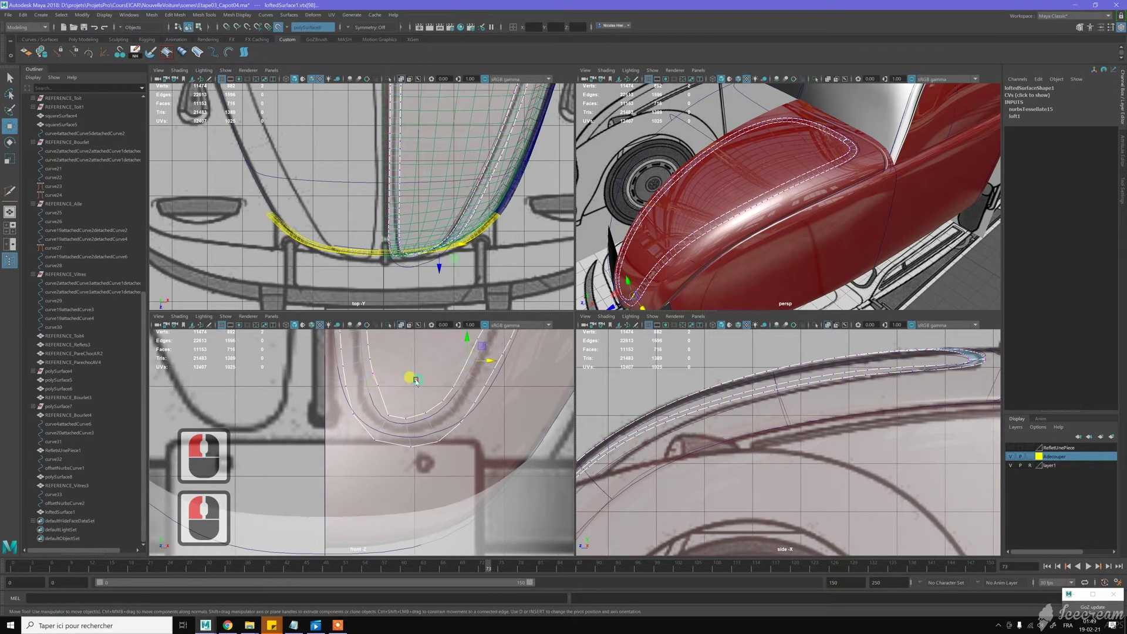
pyautogui.click(378, 380)
pyautogui.moveTo(387, 374); pyautogui.dragTo(385, 367)
pyautogui.click(372, 374)
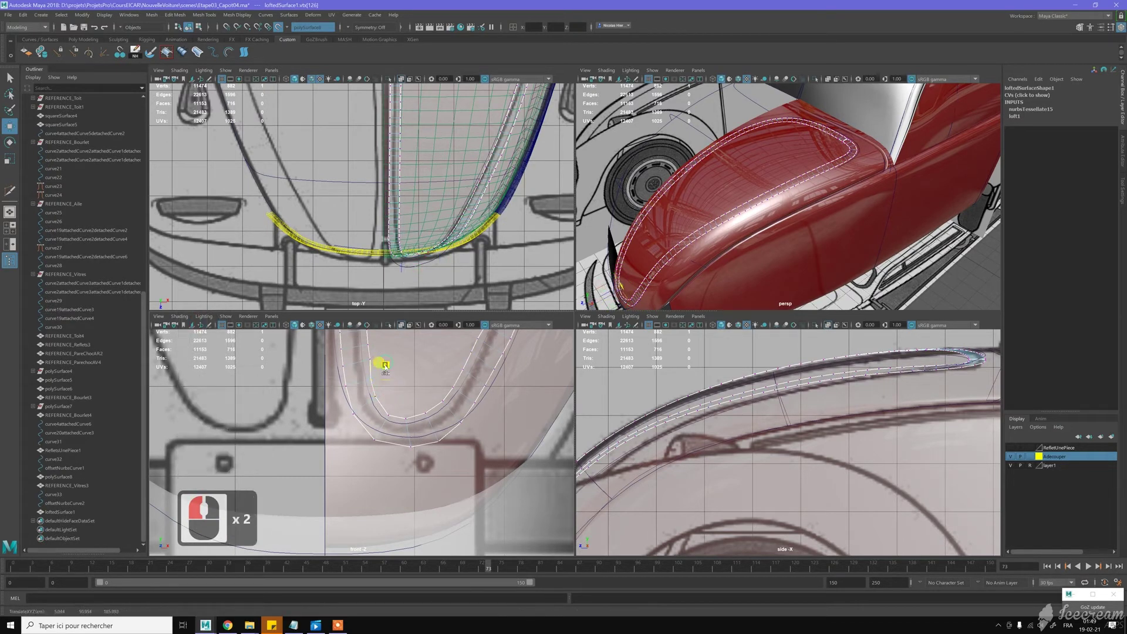
pyautogui.moveTo(386, 365); pyautogui.dragTo(391, 428)
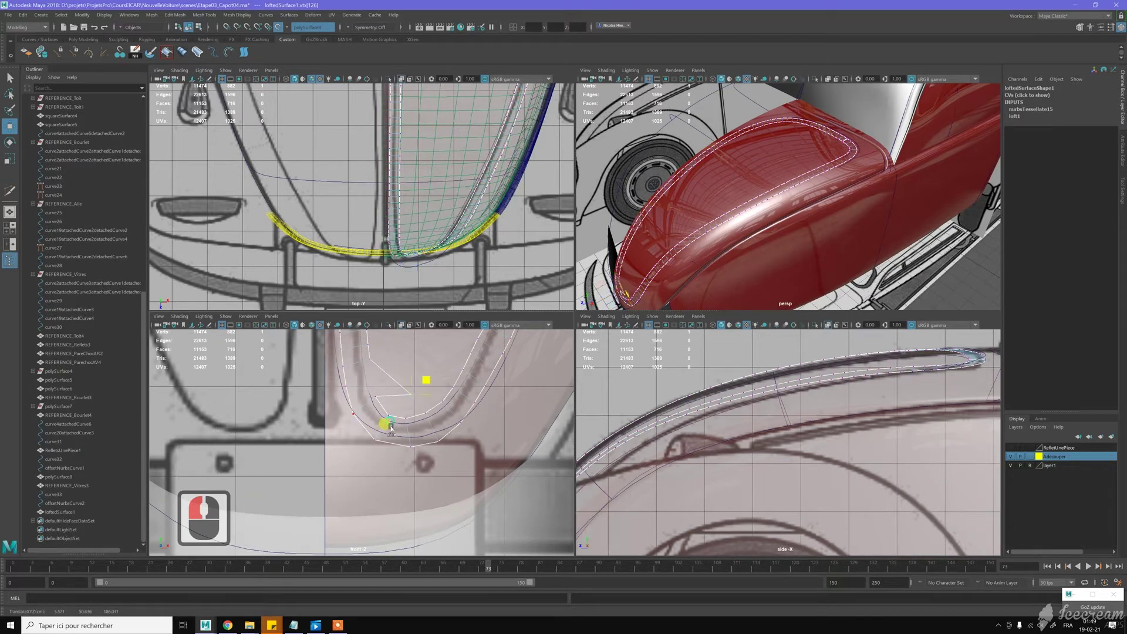
pyautogui.press('z')
pyautogui.moveTo(381, 393); pyautogui.dragTo(381, 389, button='middle')
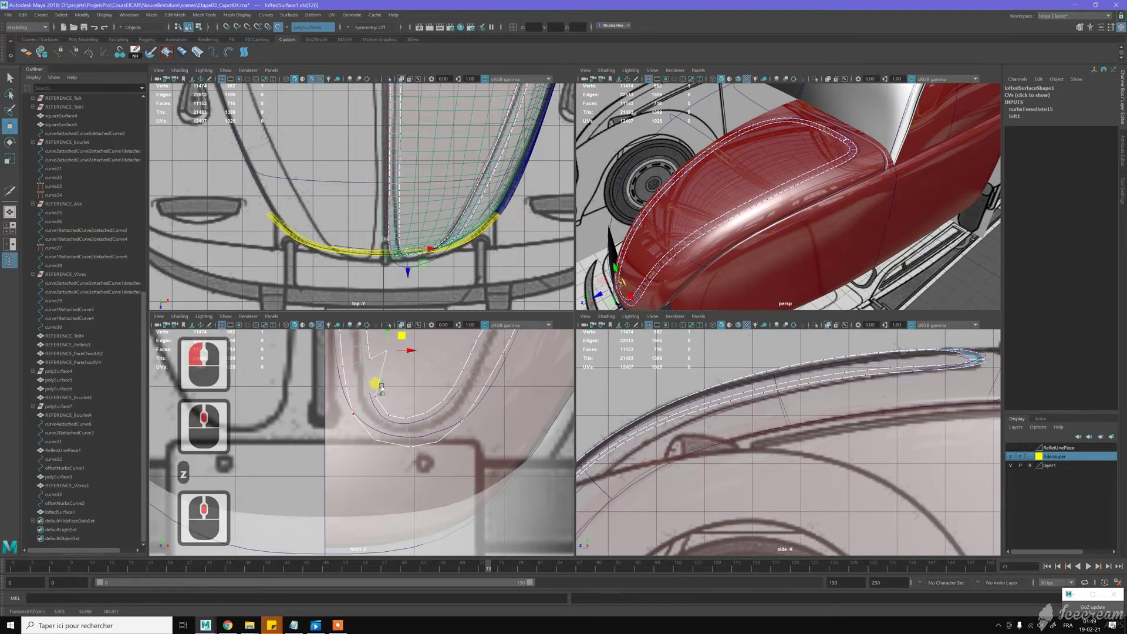
pyautogui.press('z')
pyautogui.press('w')
pyautogui.press('w')
pyautogui.scroll(-3, 387, 402)
pyautogui.moveTo(367, 409); pyautogui.dragTo(376, 403, button='middle')
pyautogui.press('z')
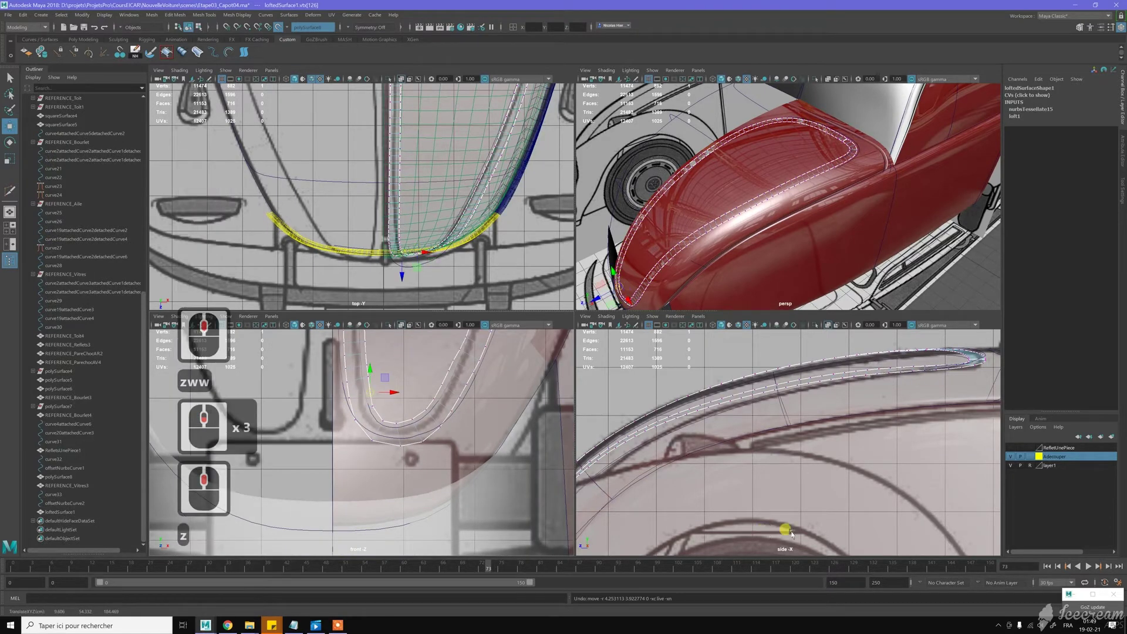
# Reposition the outer border's vertices around the strip's lower tip in the front view to smooth its curve
pyautogui.press('F7')
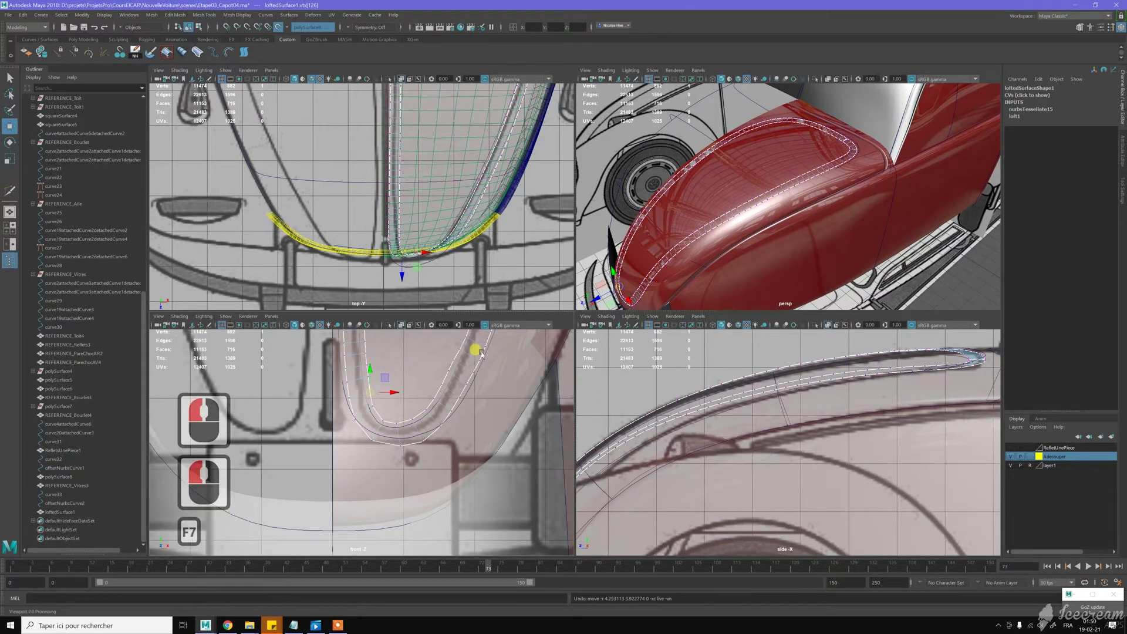
pyautogui.keyDown('alt'); pyautogui.moveTo(429, 358); pyautogui.dragTo(435, 360, button='middle'); pyautogui.keyUp('alt')
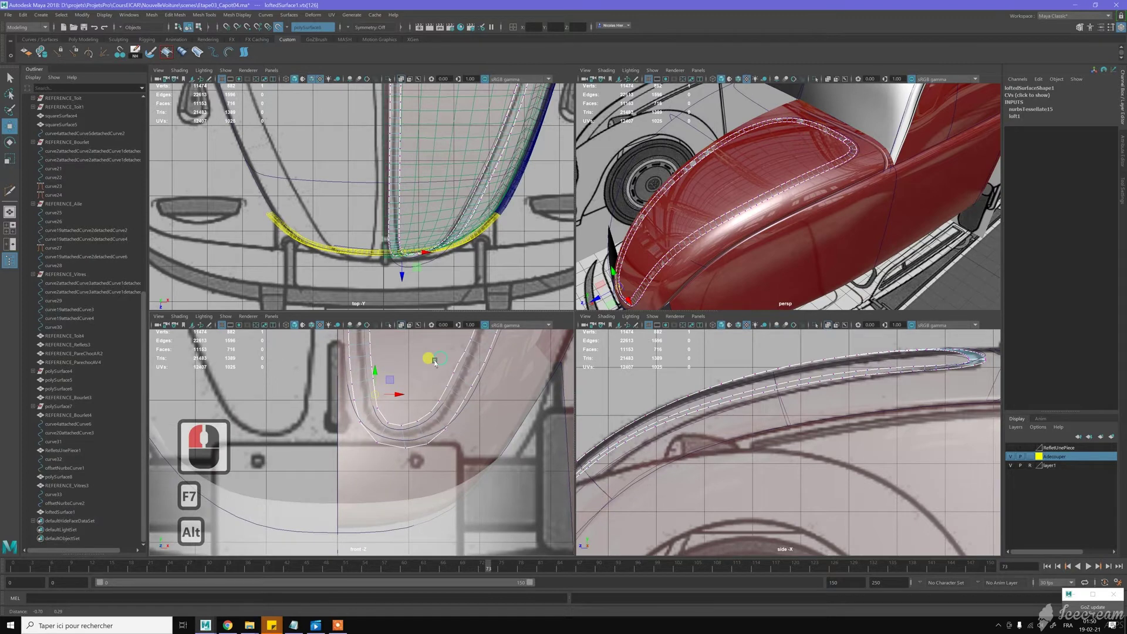
pyautogui.keyDown('alt'); pyautogui.moveTo(412, 402); pyautogui.dragTo(419, 441, button='middle'); pyautogui.keyUp('alt')
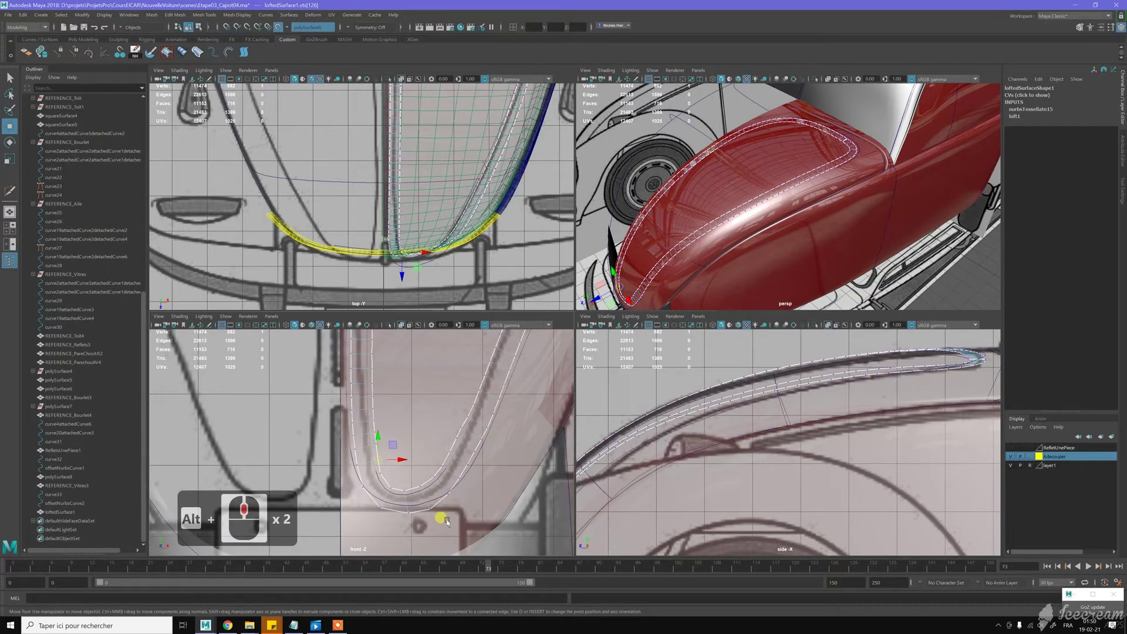
pyautogui.scroll(4, 434, 516)
pyautogui.keyDown('alt'); pyautogui.moveTo(428, 515); pyautogui.dragTo(438, 447, button='middle'); pyautogui.keyUp('alt')
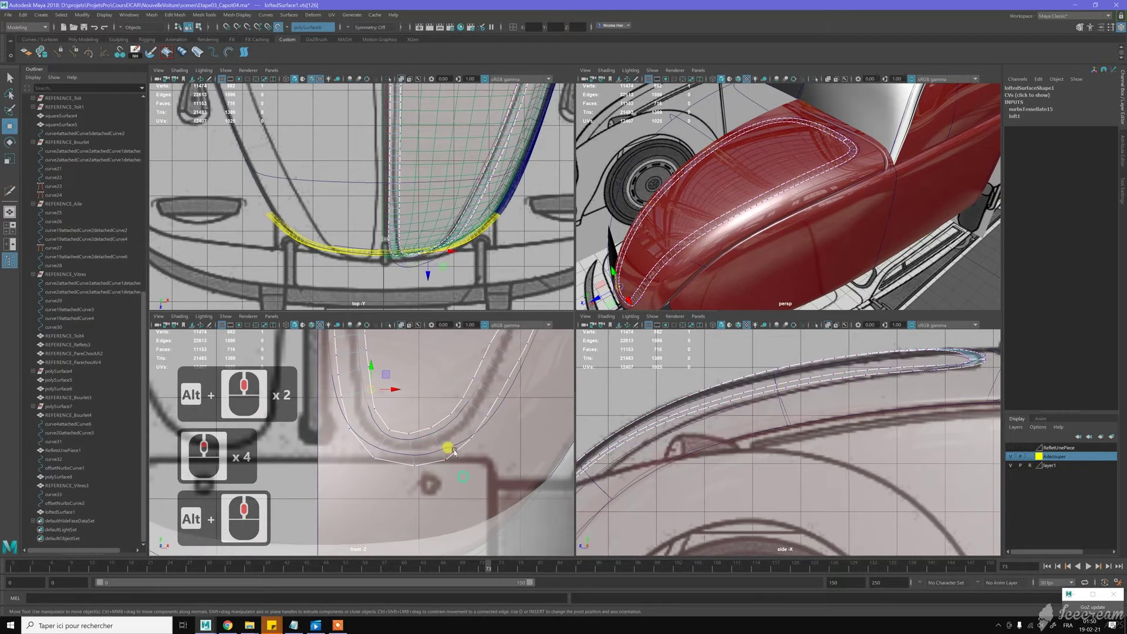
pyautogui.click(445, 436)
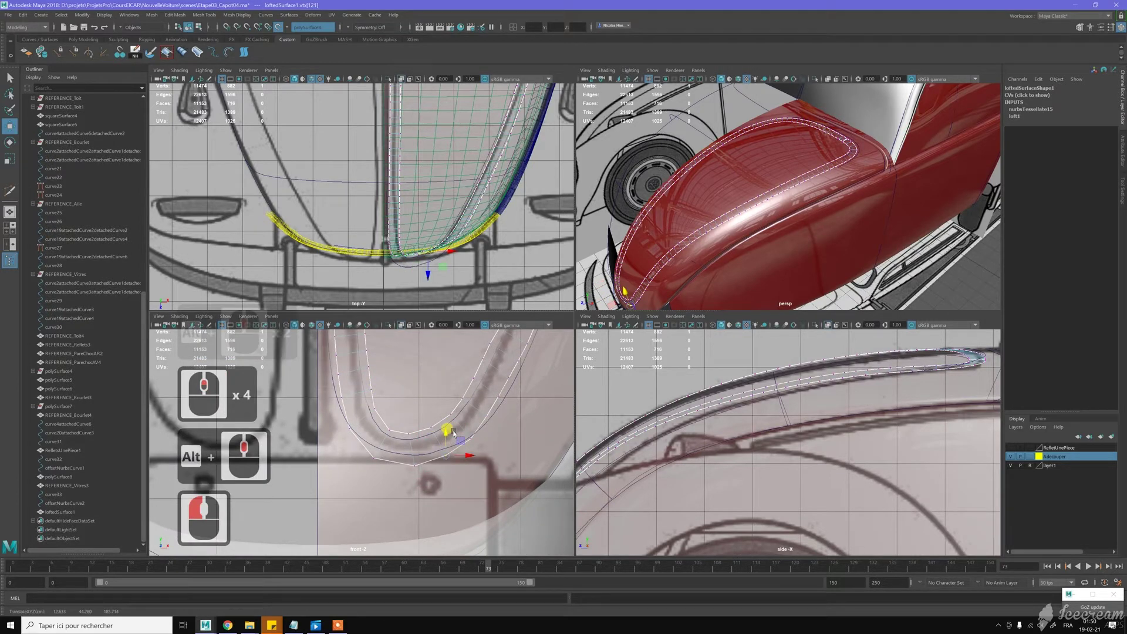
pyautogui.click(413, 454)
pyautogui.click(416, 458)
pyautogui.moveTo(415, 446); pyautogui.dragTo(415, 444)
# Return the strip to object mode, then activate the Insert Edge Loop tool with its settings shown
pyautogui.press('w')
pyautogui.moveTo(416, 364); pyautogui.dragTo(425, 364, button='right')
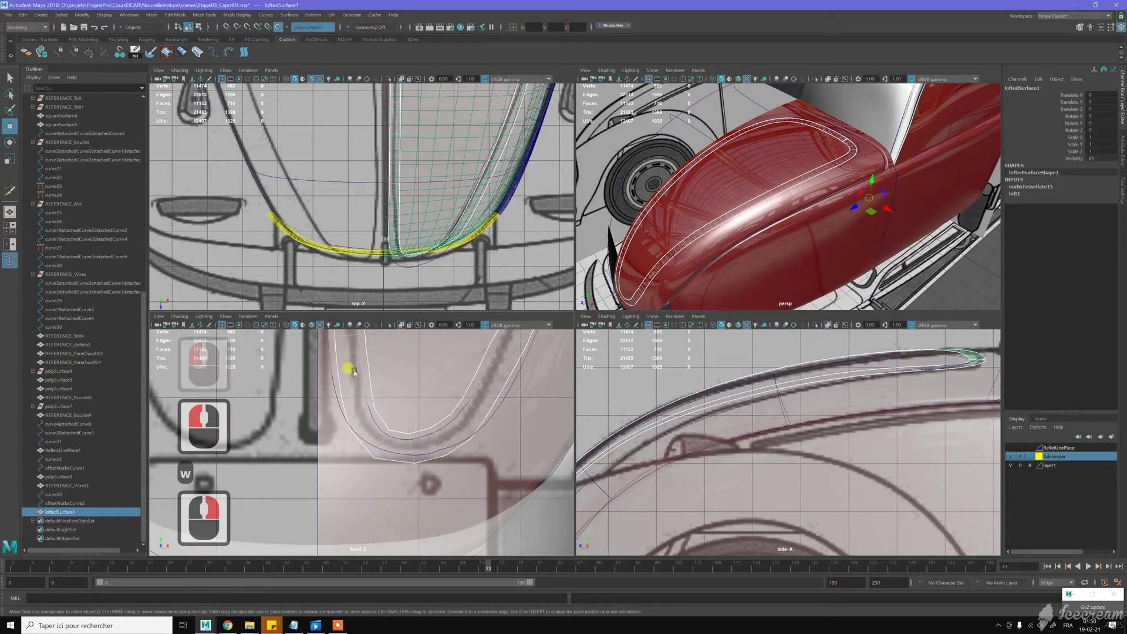
pyautogui.keyDown('shift'); pyautogui.moveTo(356, 371); pyautogui.dragTo(327, 390, button='right'); pyautogui.keyUp('shift')
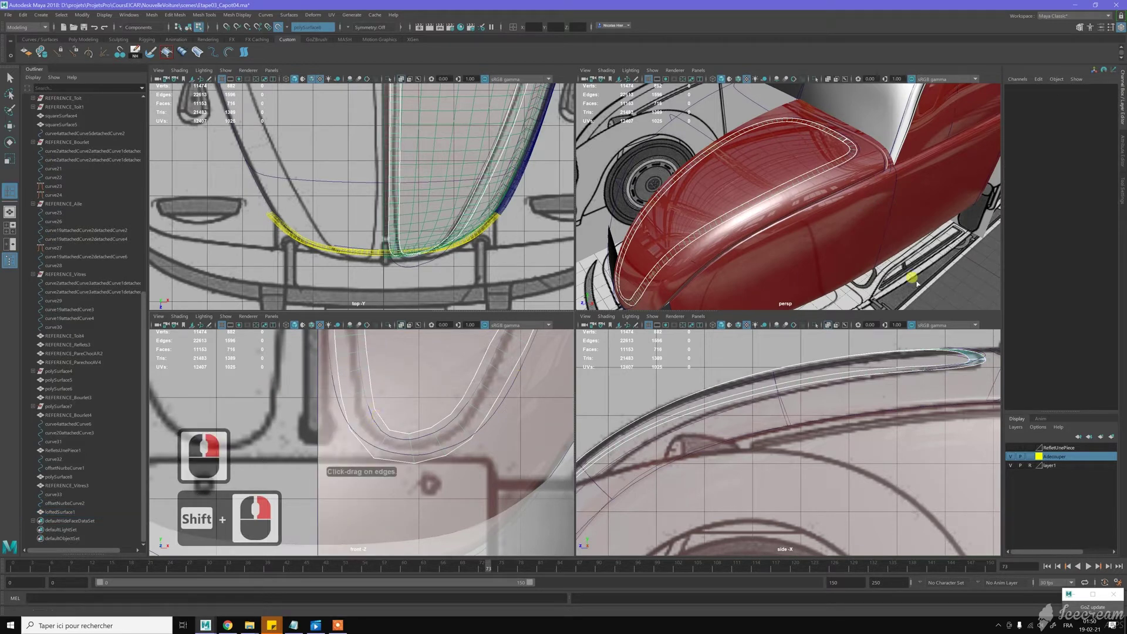
pyautogui.click(1121, 180)
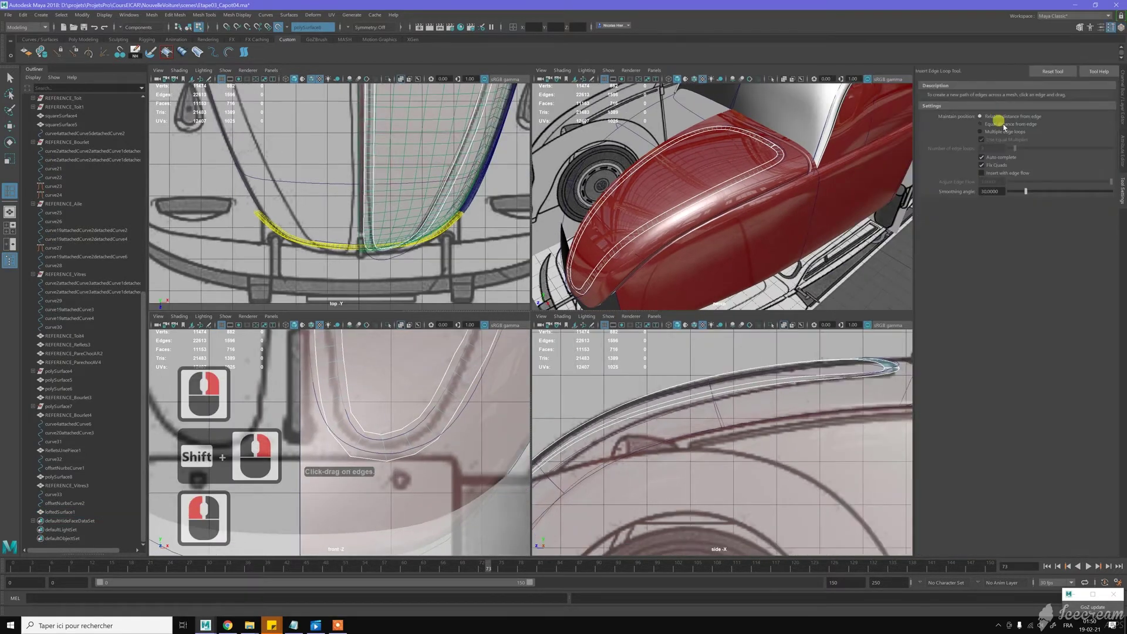
pyautogui.click(581, 361)
pyautogui.click(392, 407)
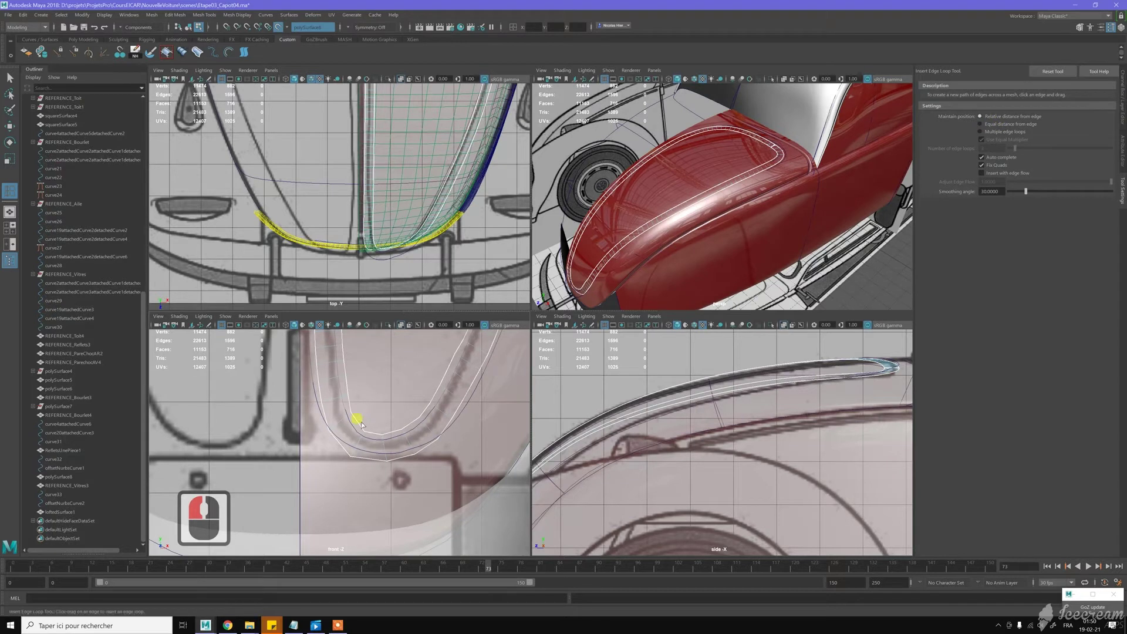
# Insert four edge loops across the strip around its lower curve in the front view
pyautogui.keyDown('shift'); pyautogui.click(395, 426); pyautogui.keyUp('shift')
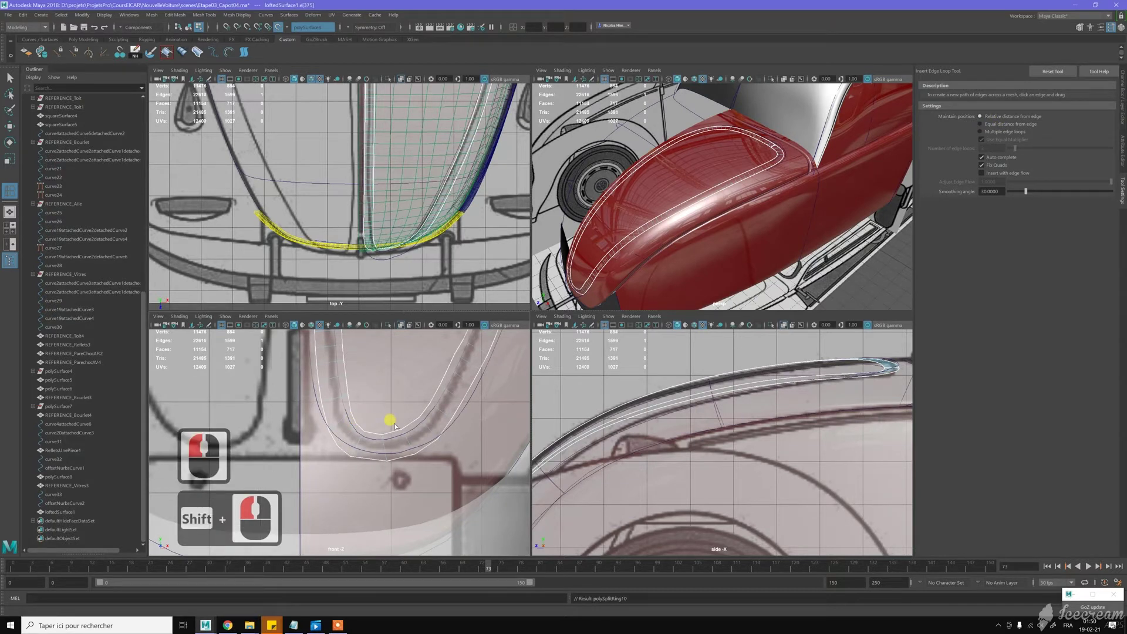
pyautogui.keyDown('shift'); pyautogui.click(374, 435); pyautogui.keyUp('shift')
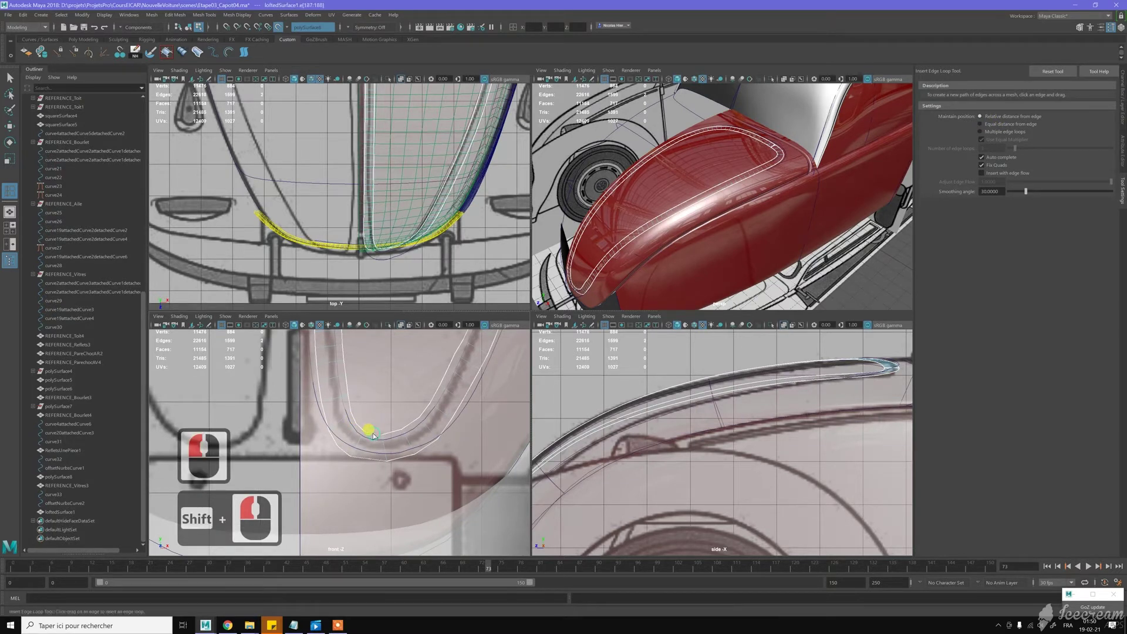
pyautogui.keyDown('shift'); pyautogui.click(401, 431); pyautogui.keyUp('shift')
pyautogui.keyDown('shift'); pyautogui.click(395, 433); pyautogui.keyUp('shift')
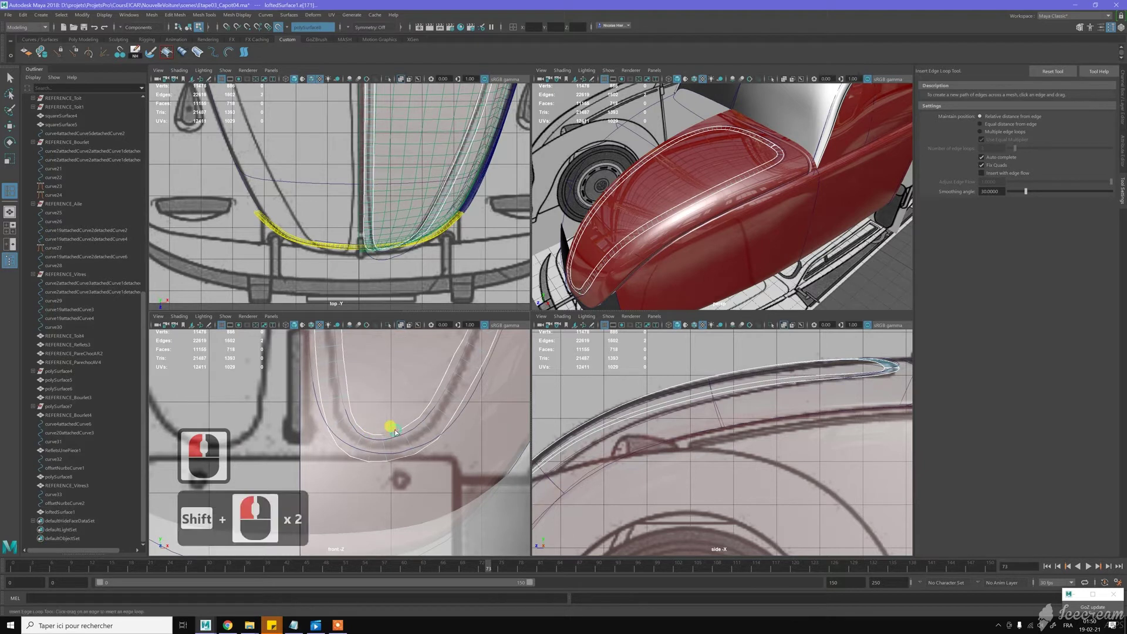
pyautogui.keyDown('shift'); pyautogui.click(405, 425); pyautogui.keyUp('shift')
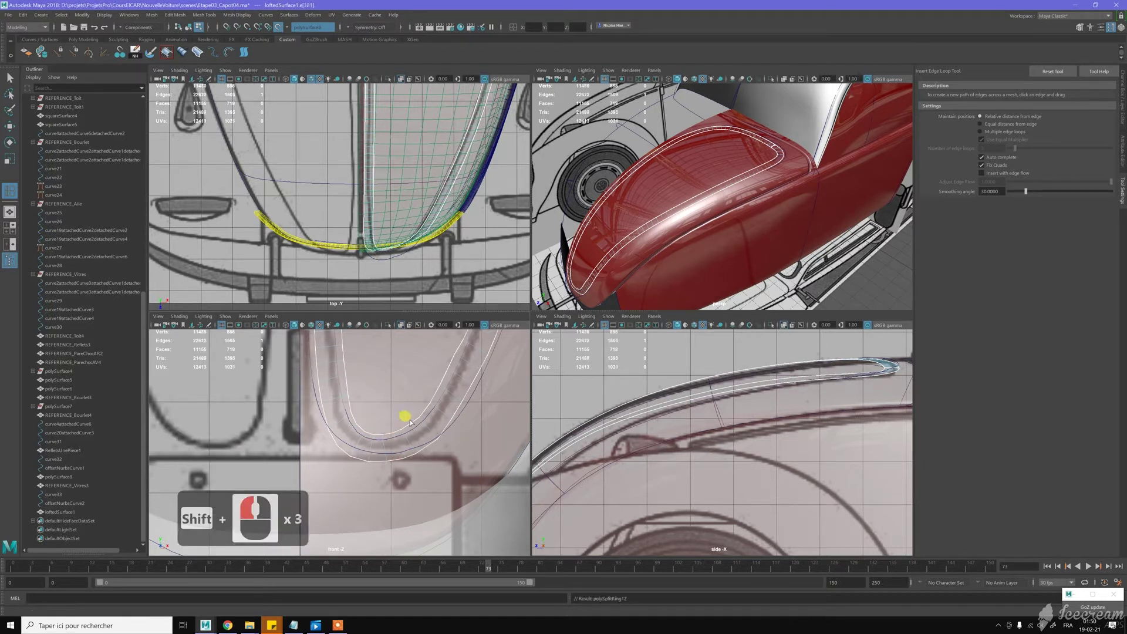
pyautogui.click(447, 387)
# Insert four edge loops across the strip around its tight upper corner near the windshield in the top view
pyautogui.scroll(-15, 430, 437)
pyautogui.keyDown('alt'); pyautogui.moveTo(408, 352); pyautogui.dragTo(393, 422, button='middle'); pyautogui.keyUp('alt')
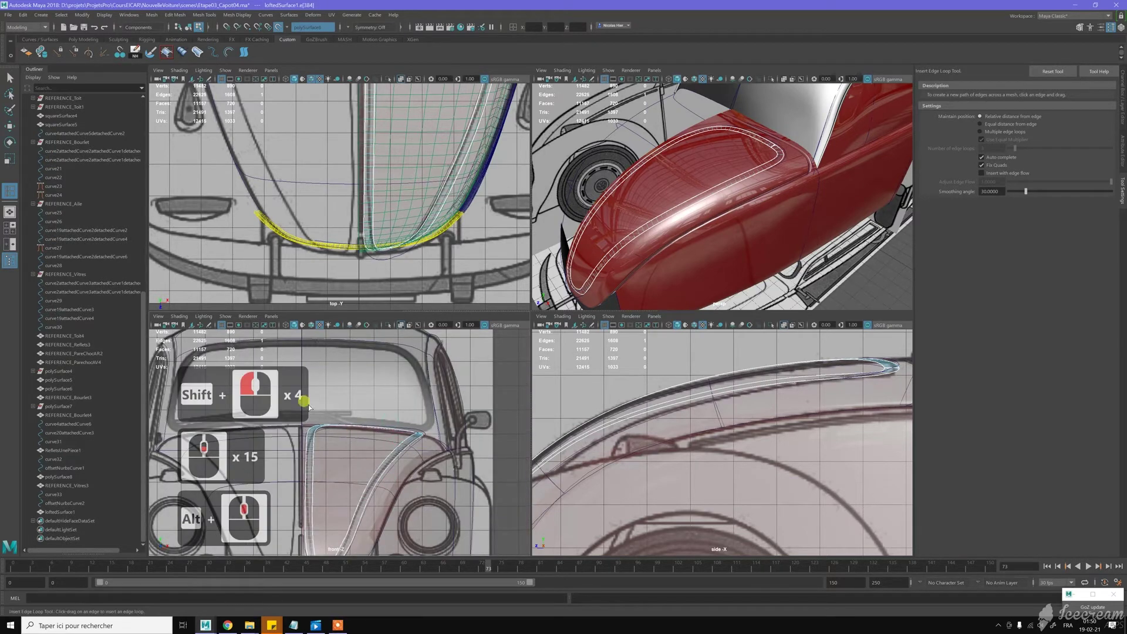
pyautogui.scroll(-5, 402, 190)
pyautogui.keyDown('alt'); pyautogui.moveTo(402, 189); pyautogui.dragTo(359, 201, button='middle'); pyautogui.keyUp('alt')
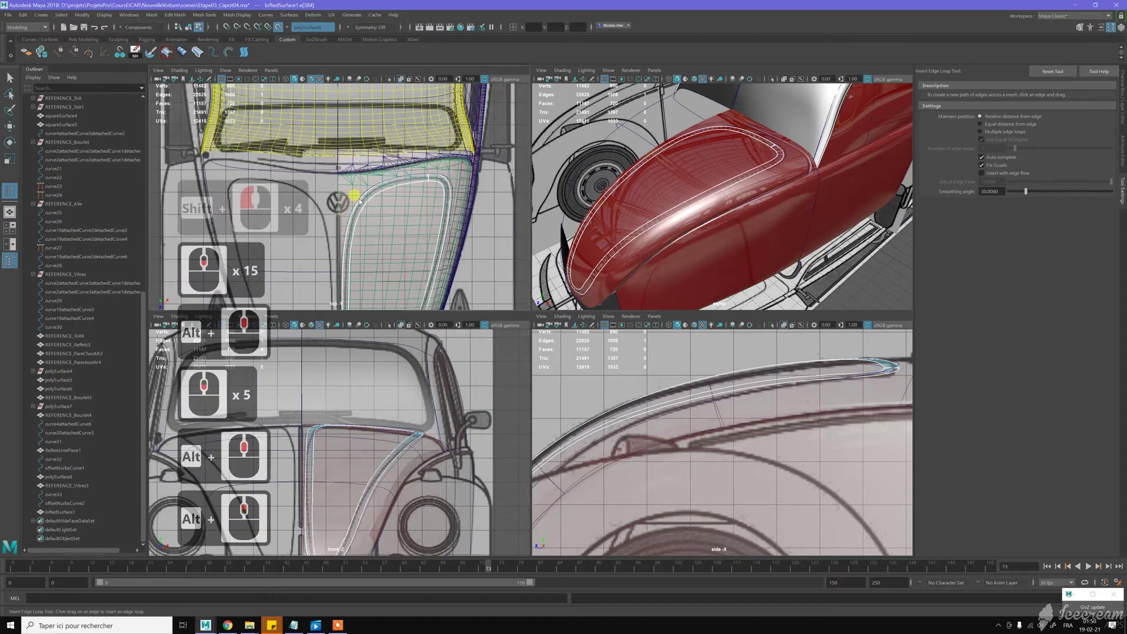
pyautogui.keyDown('alt'); pyautogui.scroll(5, 452, 175); pyautogui.keyUp('alt')
pyautogui.keyDown('alt'); pyautogui.moveTo(437, 164); pyautogui.dragTo(379, 191, button='middle'); pyautogui.keyUp('alt')
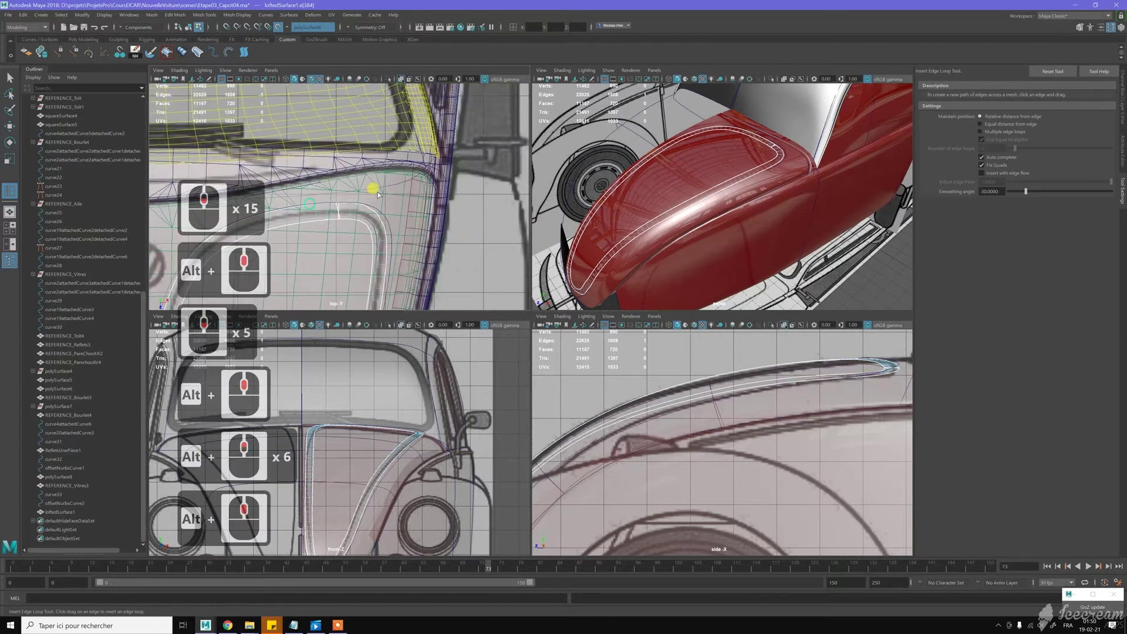
pyautogui.keyDown('alt'); pyautogui.scroll(4, 361, 232); pyautogui.keyUp('alt')
pyautogui.keyDown('alt'); pyautogui.scroll(6, 363, 233); pyautogui.keyUp('alt')
pyautogui.keyDown('alt'); pyautogui.moveTo(340, 156); pyautogui.dragTo(334, 166, button='middle'); pyautogui.keyUp('alt')
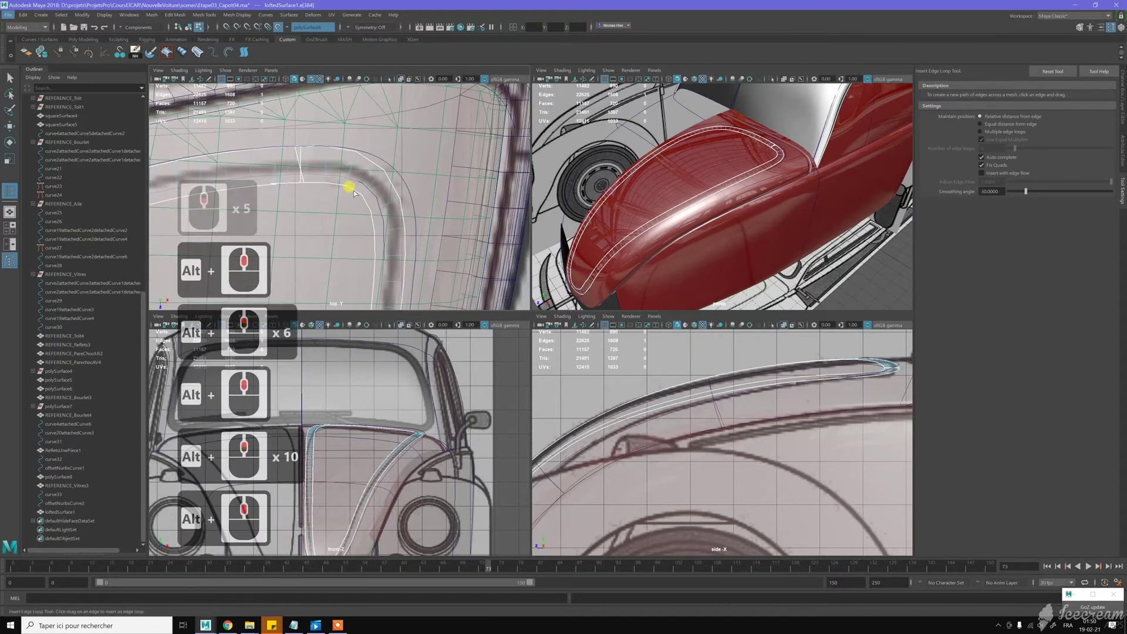
pyautogui.keyDown('shift'); pyautogui.click(354, 190); pyautogui.keyUp('shift')
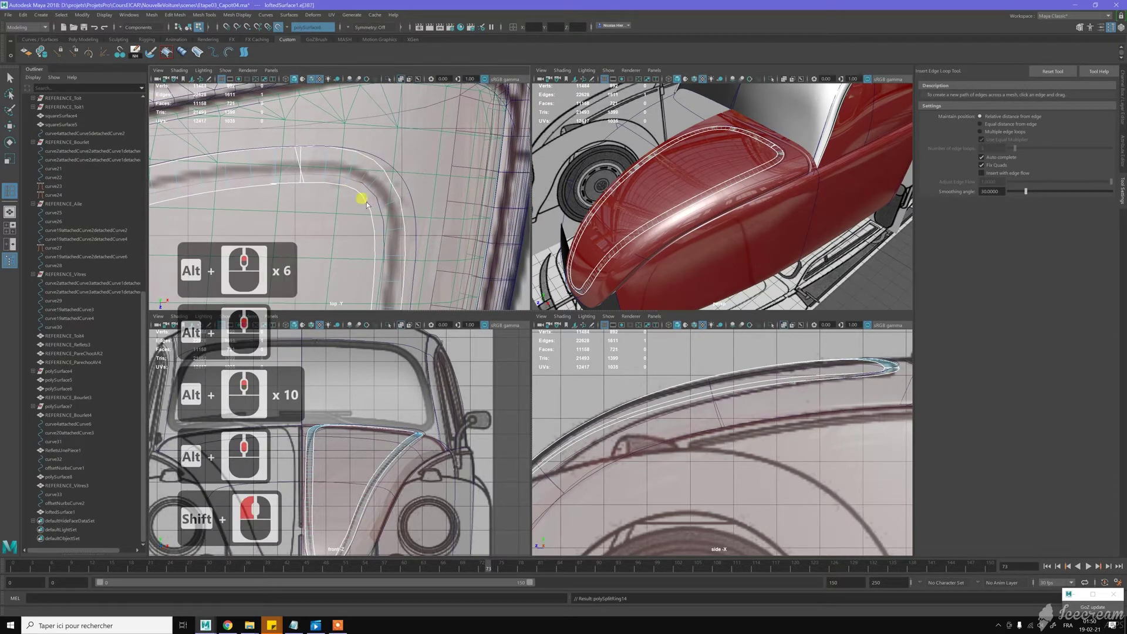
pyautogui.keyDown('shift'); pyautogui.click(388, 214); pyautogui.keyUp('shift')
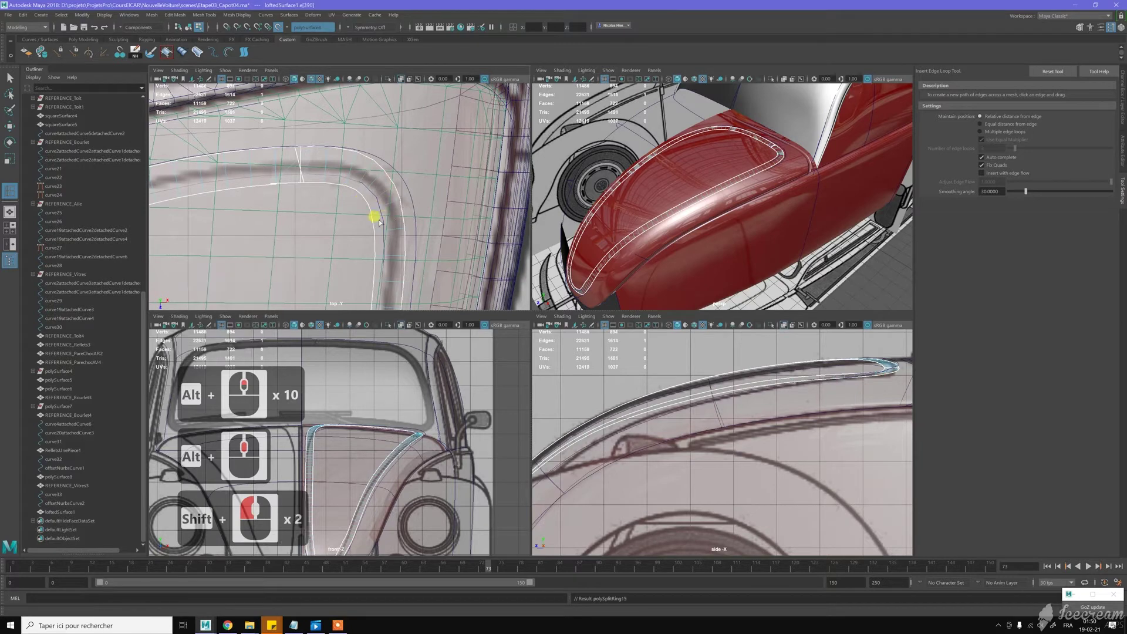
pyautogui.keyDown('shift'); pyautogui.click(373, 221); pyautogui.keyUp('shift')
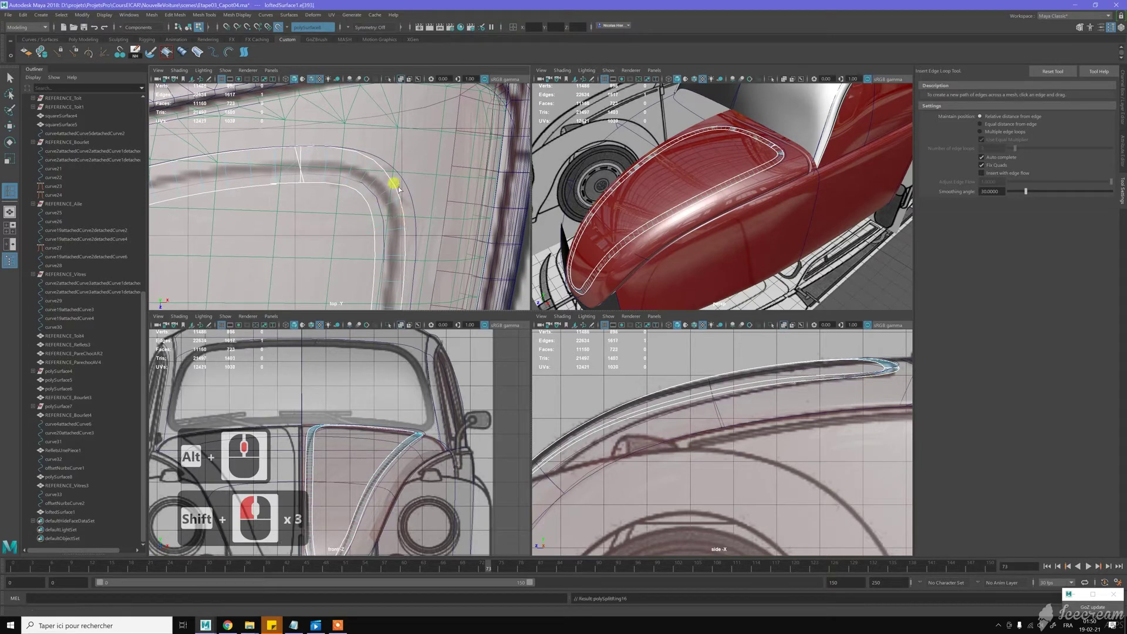
pyautogui.keyDown('shift'); pyautogui.click(336, 185); pyautogui.keyUp('shift')
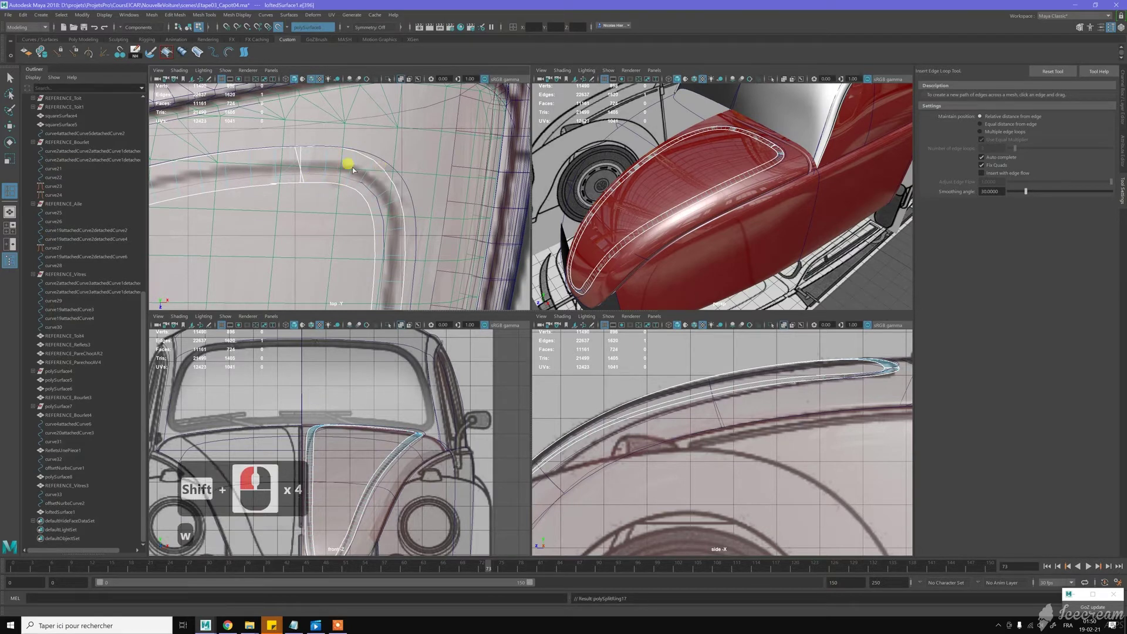
# Switch to the Move tool and return the strip to object mode, framing its upper corner in the perspective view
pyautogui.press('w')
pyautogui.keyDown('alt'); pyautogui.moveTo(266, 168); pyautogui.dragTo(353, 189, button='middle'); pyautogui.keyUp('alt')
pyautogui.scroll(2, 382, 186)
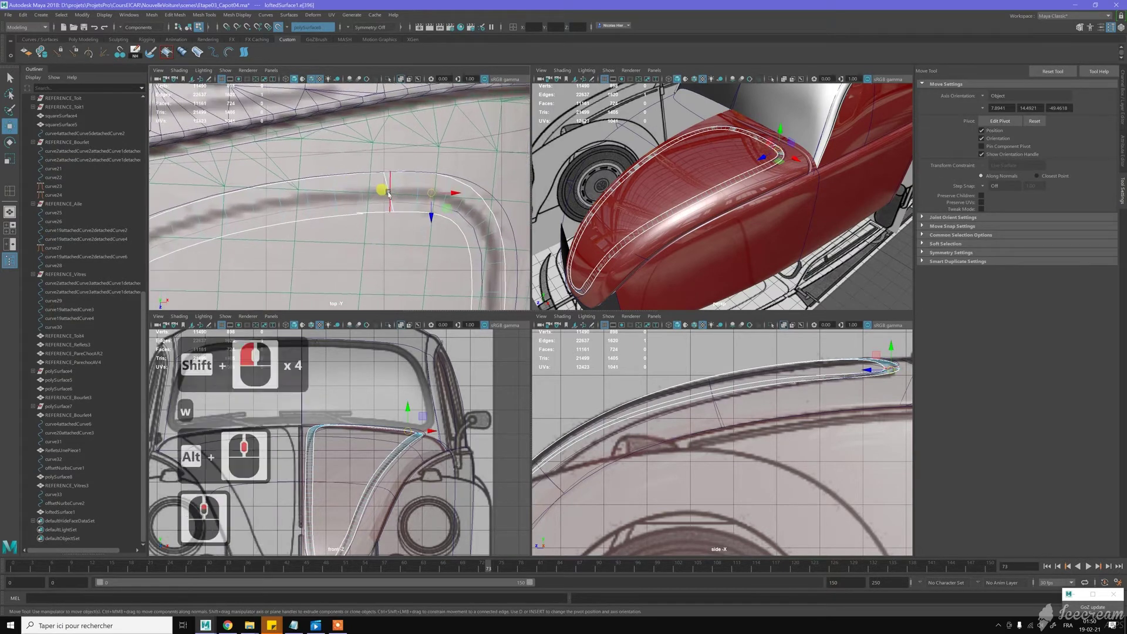
pyautogui.press('w')
pyautogui.scroll(1, 393, 172)
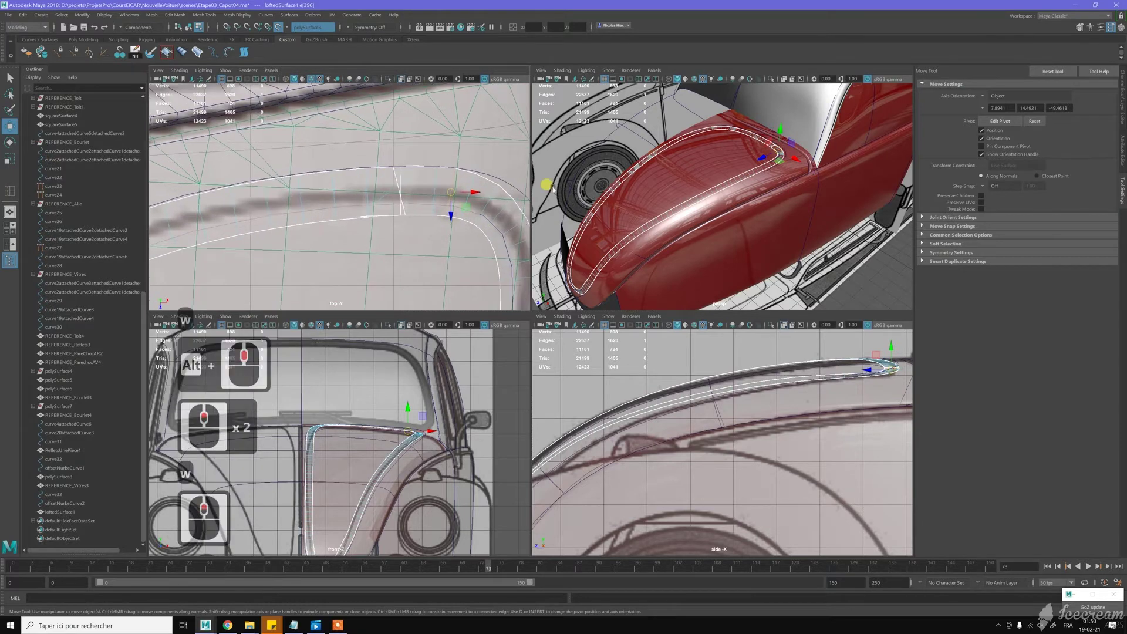
pyautogui.scroll(1, 759, 162)
pyautogui.keyDown('alt'); pyautogui.moveTo(759, 162); pyautogui.dragTo(709, 210, button='middle'); pyautogui.keyUp('alt')
pyautogui.keyDown('alt'); pyautogui.scroll(5, 709, 210); pyautogui.keyUp('alt')
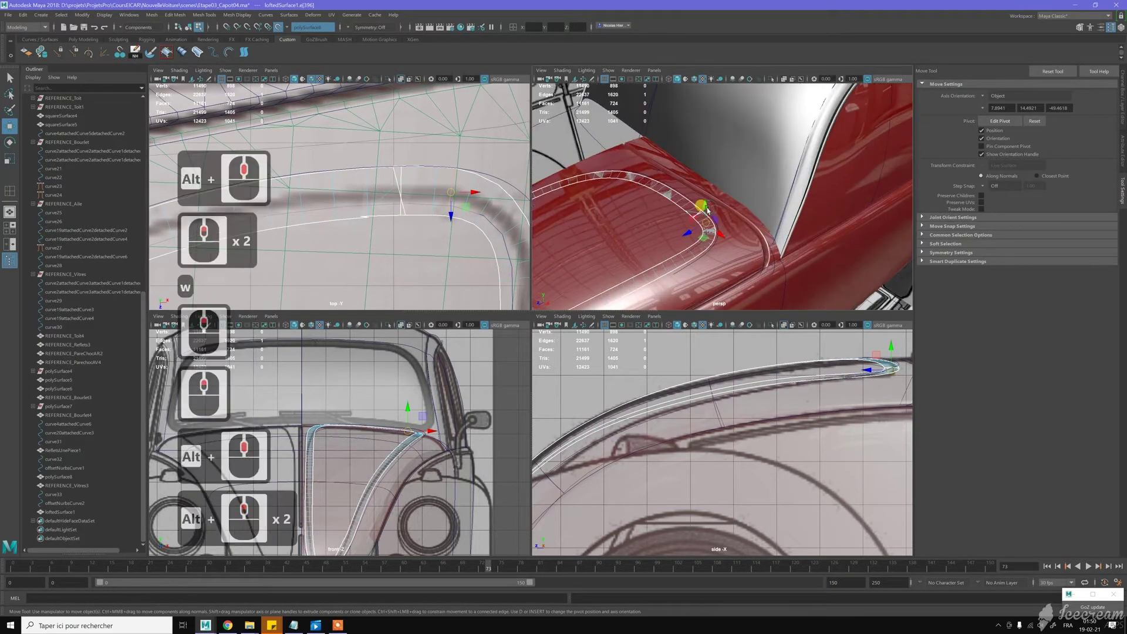
pyautogui.keyDown('alt'); pyautogui.moveTo(689, 208); pyautogui.dragTo(676, 184); pyautogui.keyUp('alt')
pyautogui.keyDown('alt'); pyautogui.moveTo(675, 183); pyautogui.dragTo(666, 176, button='middle'); pyautogui.keyUp('alt')
pyautogui.moveTo(687, 199); pyautogui.dragTo(712, 186, button='right')
pyautogui.press('w')
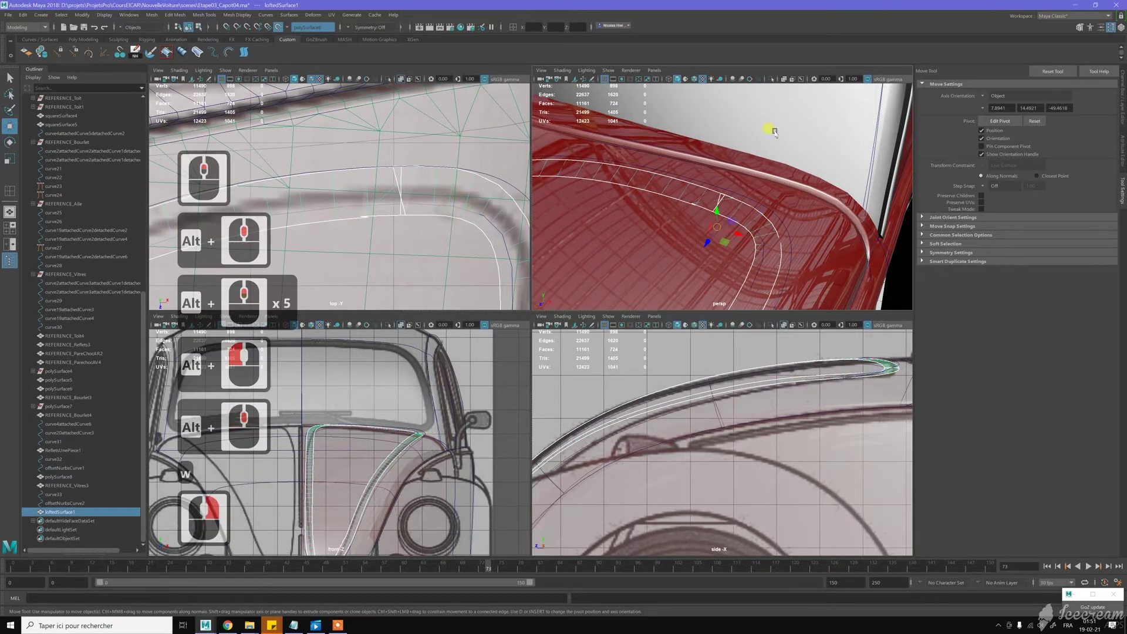
# Isolate the lofted strip and delete the surplus edge beside the crosswise seam near its upper corner
pyautogui.click(771, 78)
pyautogui.keyDown('alt'); pyautogui.moveTo(722, 209); pyautogui.dragTo(726, 199); pyautogui.keyUp('alt')
pyautogui.keyDown('alt'); pyautogui.moveTo(725, 199); pyautogui.dragTo(712, 185, button='middle'); pyautogui.keyUp('alt')
pyautogui.keyDown('alt'); pyautogui.moveTo(710, 183); pyautogui.dragTo(749, 259, button='right'); pyautogui.keyUp('alt')
pyautogui.keyDown('alt'); pyautogui.moveTo(717, 198); pyautogui.dragTo(721, 212, button='middle'); pyautogui.keyUp('alt')
pyautogui.moveTo(694, 180); pyautogui.dragTo(681, 158, button='right')
pyautogui.click(686, 170)
pyautogui.hotkey('ctrl', 'BackSpace')
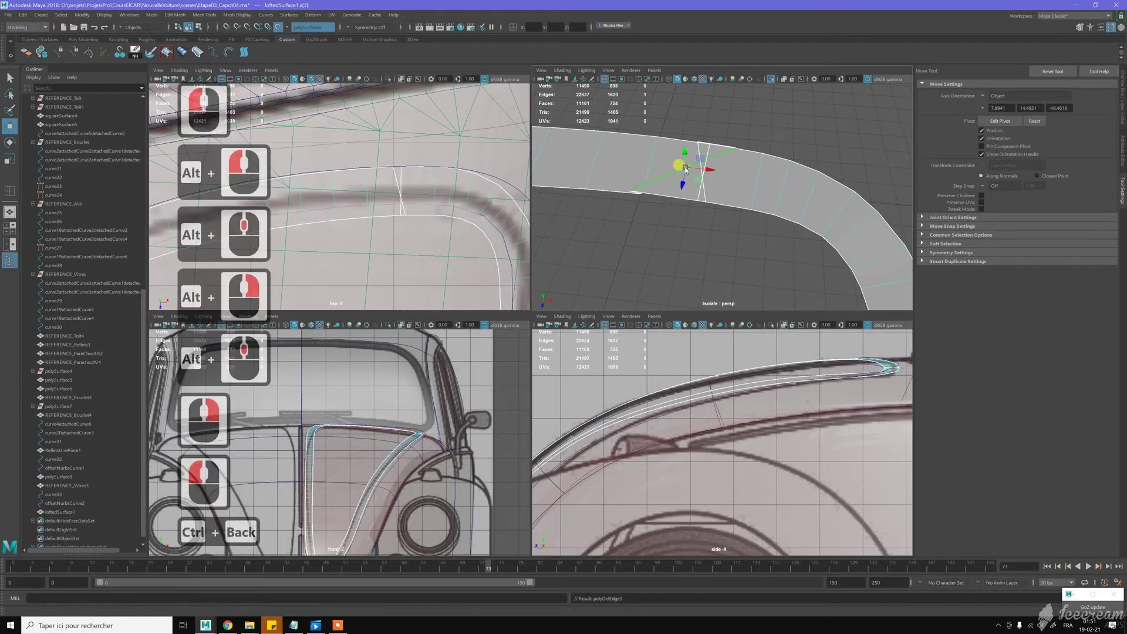
# Merge the doubled vertices at both the outer and inner ends of the strip's crosswise seam edge
pyautogui.moveTo(710, 167); pyautogui.dragTo(678, 161, button='right')
pyautogui.moveTo(685, 133); pyautogui.dragTo(717, 160)
pyautogui.keyDown('shift'); pyautogui.moveTo(716, 159); pyautogui.dragTo(721, 123, button='right'); pyautogui.keyUp('shift')
pyautogui.keyDown('shift'); pyautogui.moveTo(720, 120); pyautogui.dragTo(720, 118, button='right'); pyautogui.keyUp('shift')
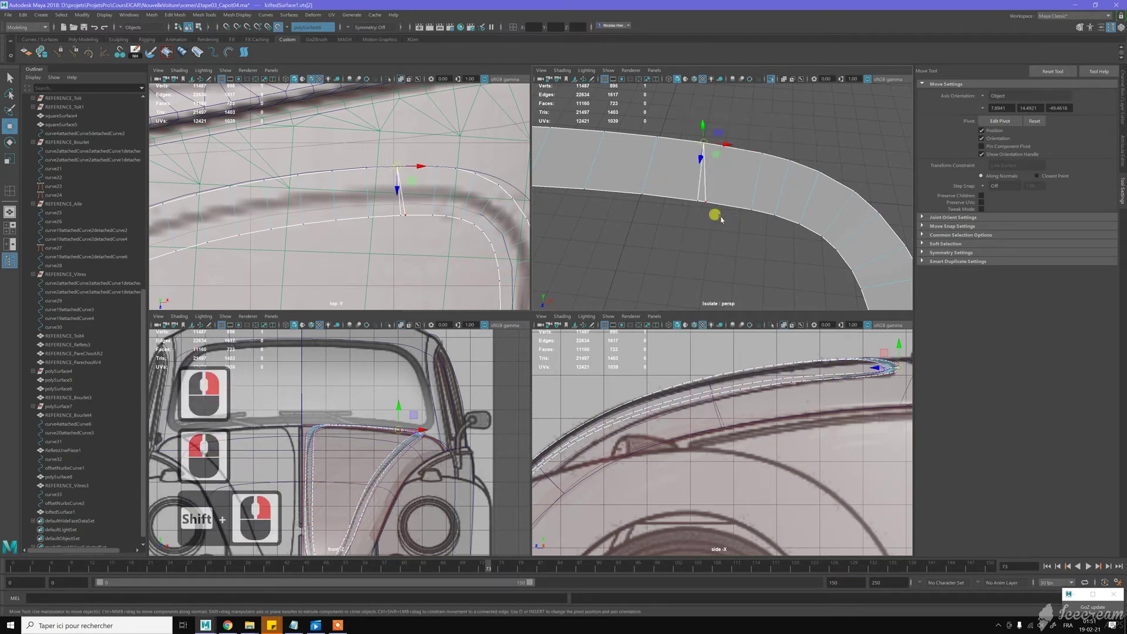
pyautogui.click(715, 215)
pyautogui.keyDown('shift'); pyautogui.moveTo(718, 203); pyautogui.dragTo(727, 175, button='right'); pyautogui.keyUp('shift')
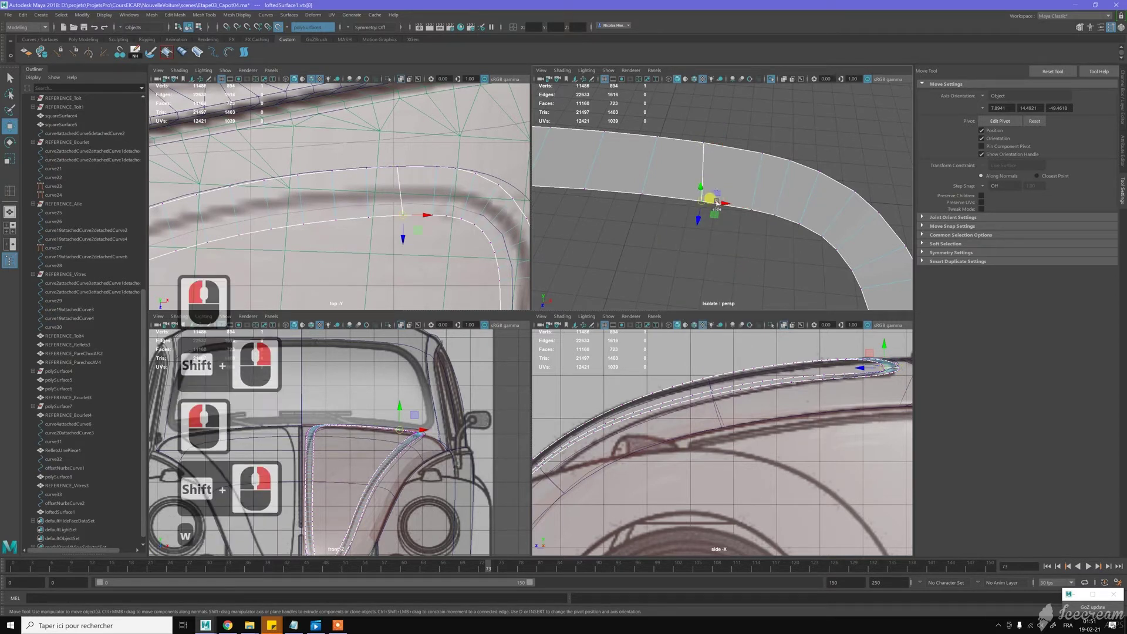
# Straighten the crosswise seam edge by moving its two end vertices along X, and return the strip to object mode
pyautogui.press('w')
pyautogui.moveTo(719, 204); pyautogui.dragTo(719, 203)
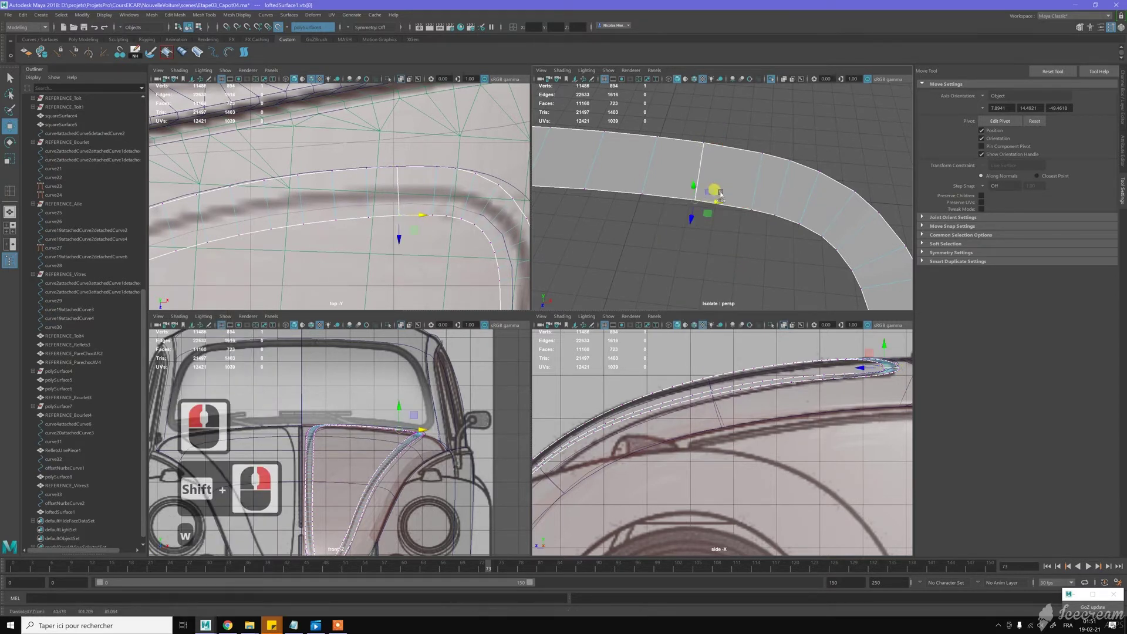
pyautogui.click(735, 187)
pyautogui.click(727, 155)
pyautogui.moveTo(725, 147); pyautogui.dragTo(730, 146)
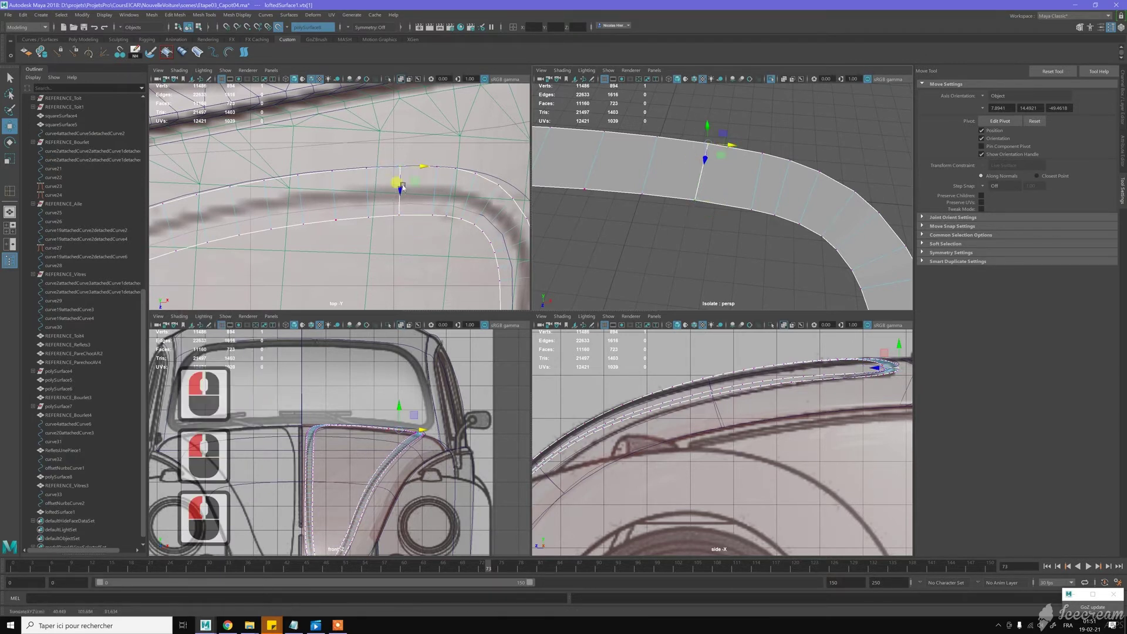
pyautogui.keyDown('shift'); pyautogui.click(401, 213); pyautogui.keyUp('shift')
pyautogui.moveTo(422, 185); pyautogui.dragTo(425, 185)
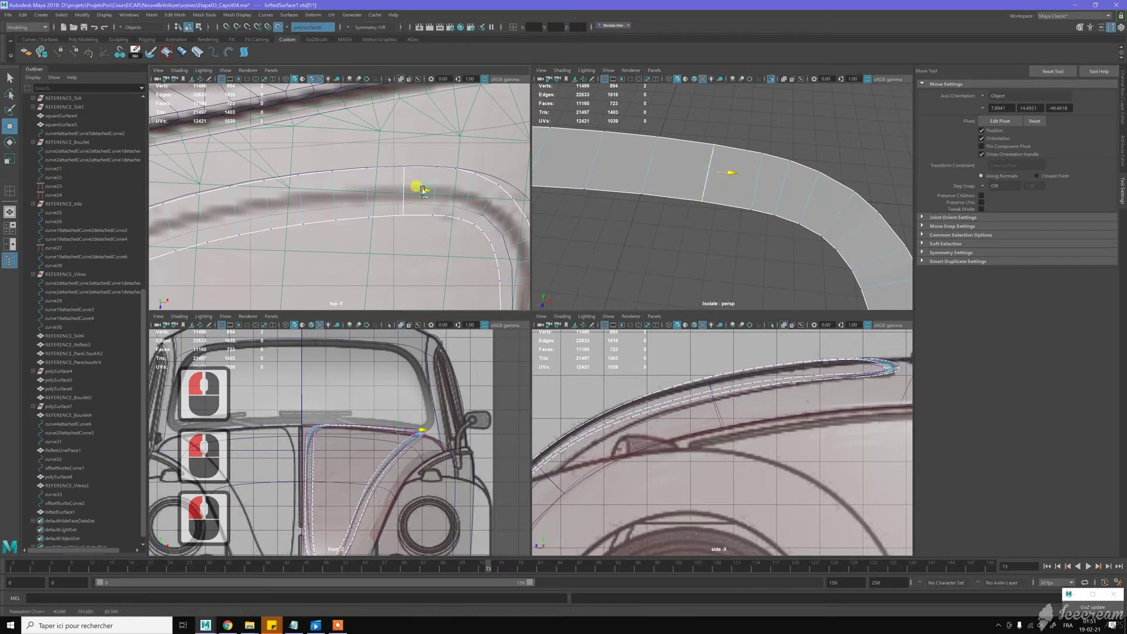
pyautogui.moveTo(671, 177); pyautogui.dragTo(724, 120, button='right')
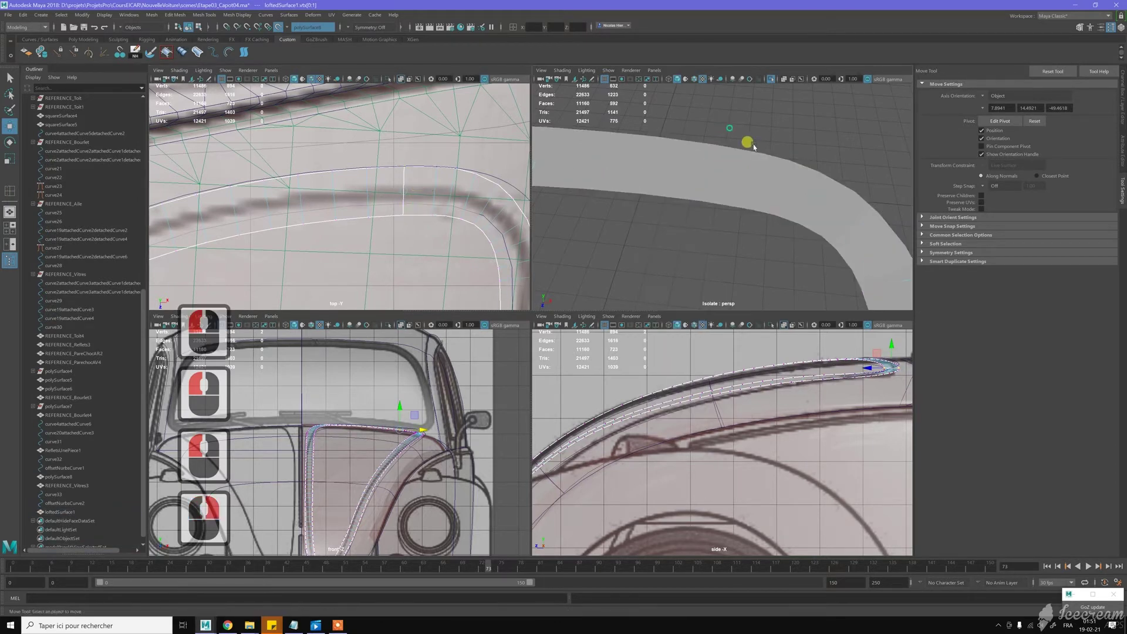
pyautogui.scroll(-9, 746, 144)
pyautogui.keyDown('alt'); pyautogui.moveTo(734, 199); pyautogui.dragTo(699, 191); pyautogui.keyUp('alt')
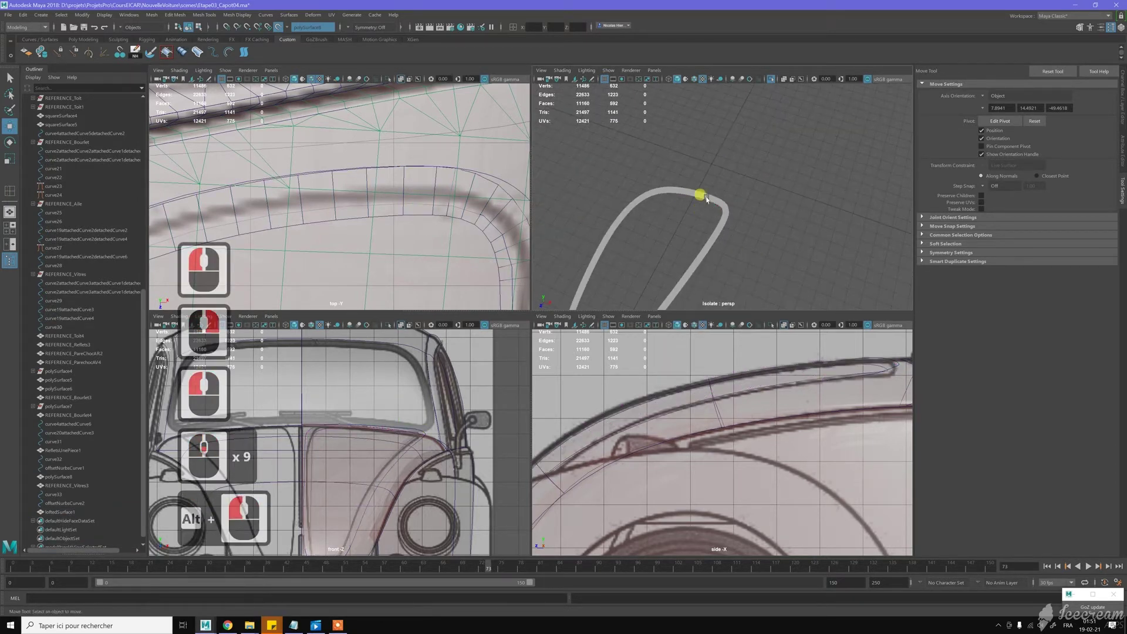
# Select the isolated strip and examine its whole loop from several angles
pyautogui.click(699, 235)
pyautogui.keyDown('alt'); pyautogui.moveTo(672, 241); pyautogui.dragTo(751, 200); pyautogui.keyUp('alt')
pyautogui.keyDown('alt'); pyautogui.moveTo(730, 182); pyautogui.dragTo(736, 182, button='middle'); pyautogui.keyUp('alt')
pyautogui.keyDown('alt'); pyautogui.moveTo(735, 182); pyautogui.dragTo(707, 241); pyautogui.keyUp('alt')
pyautogui.keyDown('alt'); pyautogui.moveTo(708, 241); pyautogui.dragTo(665, 294, button='right'); pyautogui.keyUp('alt')
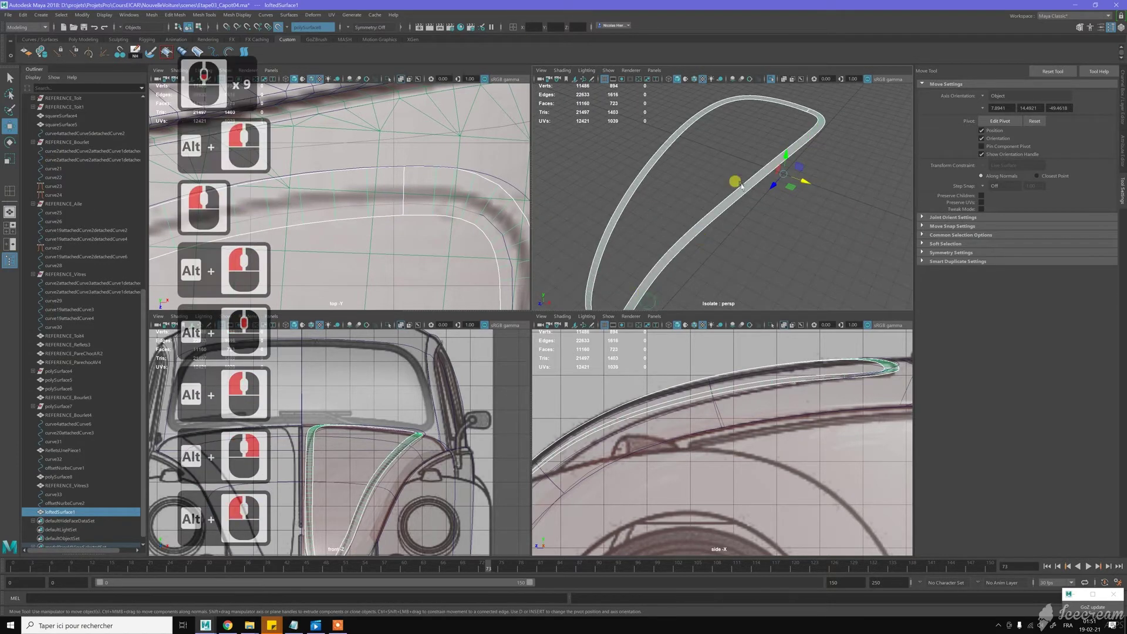
pyautogui.keyDown('alt'); pyautogui.moveTo(733, 173); pyautogui.dragTo(694, 192, button='right'); pyautogui.keyUp('alt')
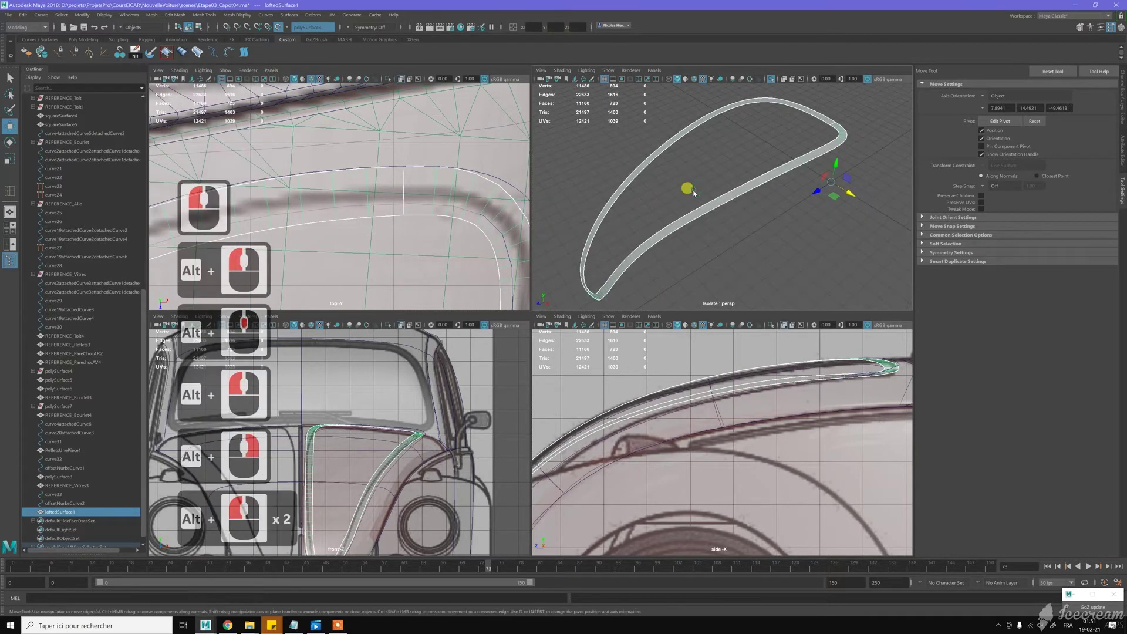
pyautogui.scroll(-1, 702, 193)
pyautogui.moveTo(707, 193)
pyautogui.keyDown('alt'); pyautogui.mouseDown()
pyautogui.moveTo(723, 178)
pyautogui.moveTo(703, 184)
pyautogui.mouseUp(); pyautogui.keyUp('alt')
pyautogui.keyDown('alt'); pyautogui.moveTo(702, 184); pyautogui.dragTo(745, 219, button='right'); pyautogui.keyUp('alt')
pyautogui.keyDown('alt'); pyautogui.moveTo(745, 219); pyautogui.dragTo(744, 212); pyautogui.keyUp('alt')
pyautogui.keyDown('alt'); pyautogui.moveTo(695, 196); pyautogui.dragTo(747, 191, button='middle'); pyautogui.keyUp('alt')
pyautogui.keyDown('alt'); pyautogui.moveTo(727, 203); pyautogui.dragTo(719, 192, button='right'); pyautogui.keyUp('alt')
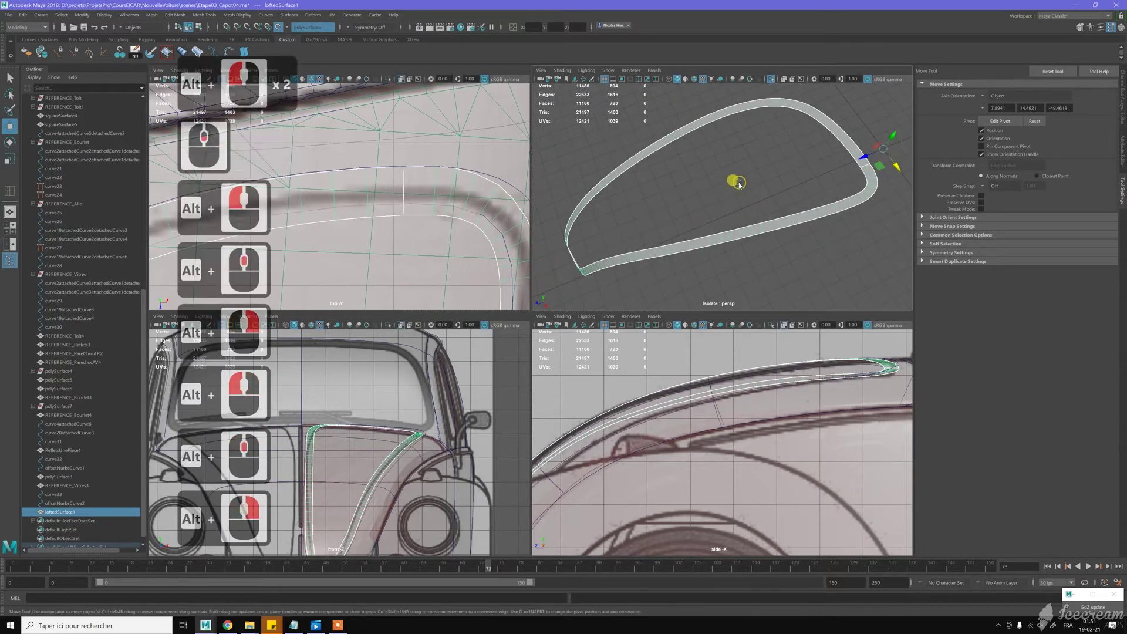
pyautogui.keyDown('alt'); pyautogui.moveTo(741, 184); pyautogui.dragTo(730, 191, button='middle'); pyautogui.keyUp('alt')
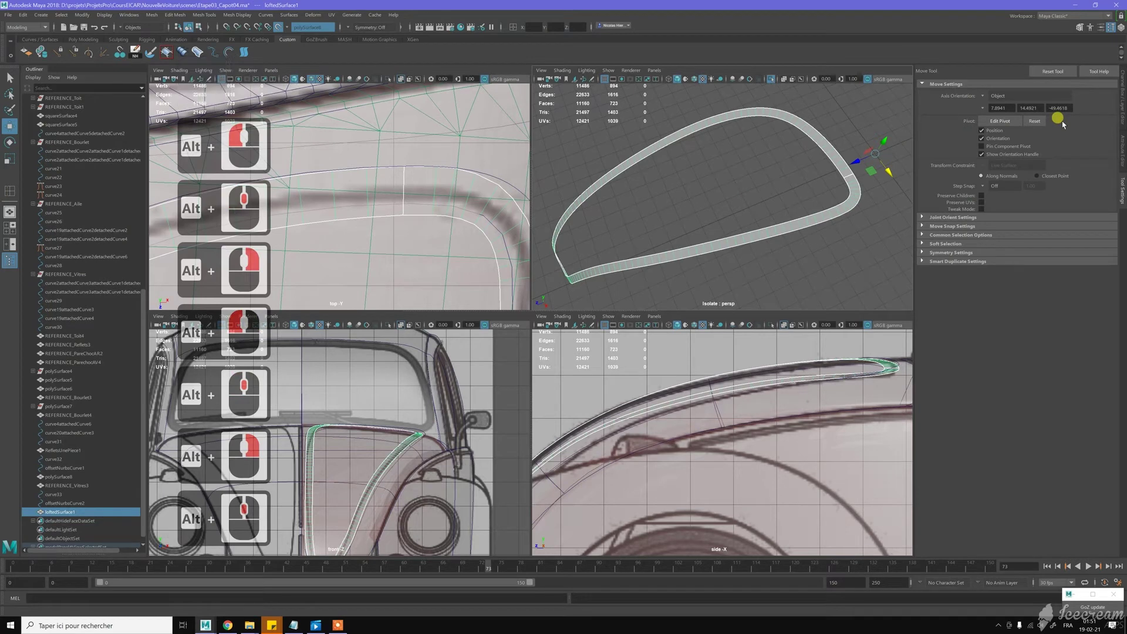
# Show the strip's transform channels and delete its non-deformer history
pyautogui.click(1121, 111)
pyautogui.hotkey('alt', 'd')
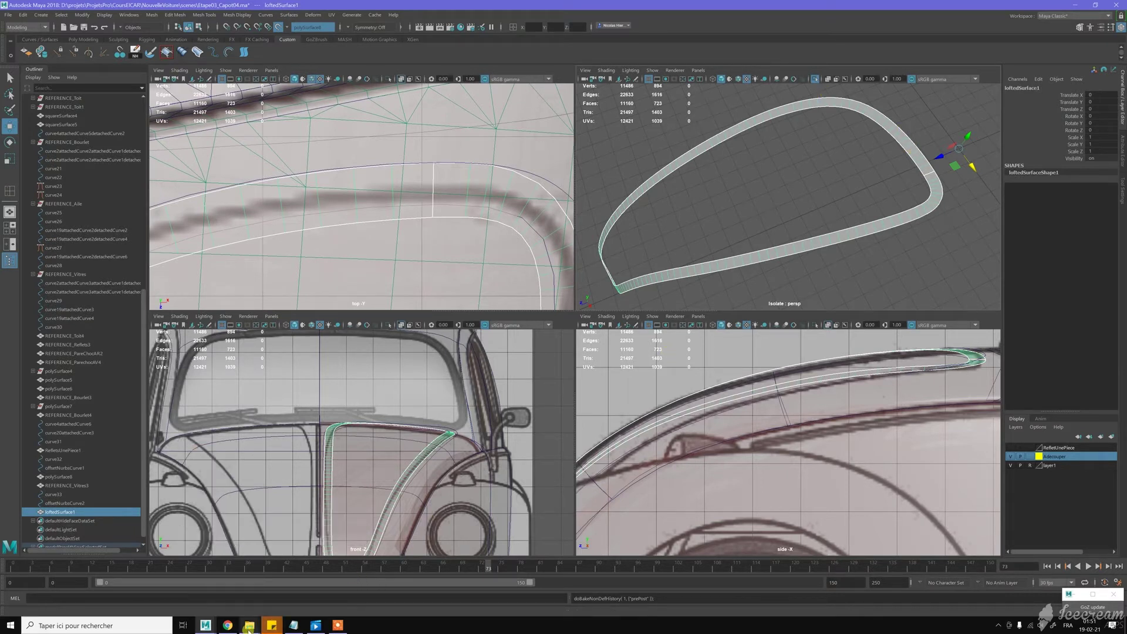
# Open the reference photo of the red VW Beetle to examine the raised strip on its hood, and return to Maya
pyautogui.click(249, 630)
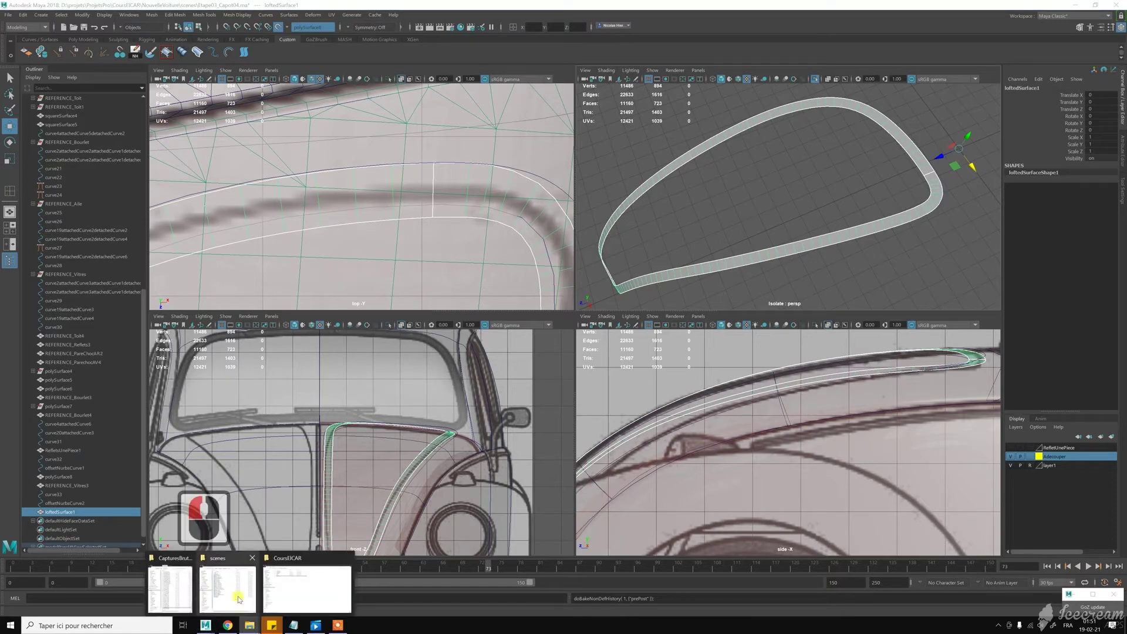
pyautogui.moveTo(239, 599)
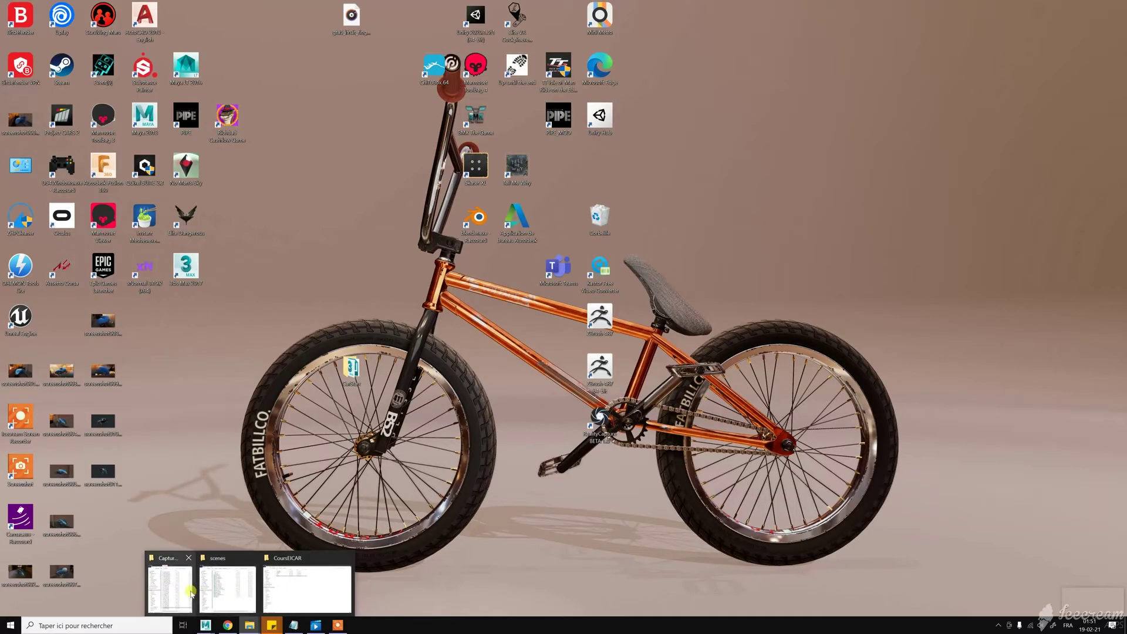
pyautogui.press('F7')
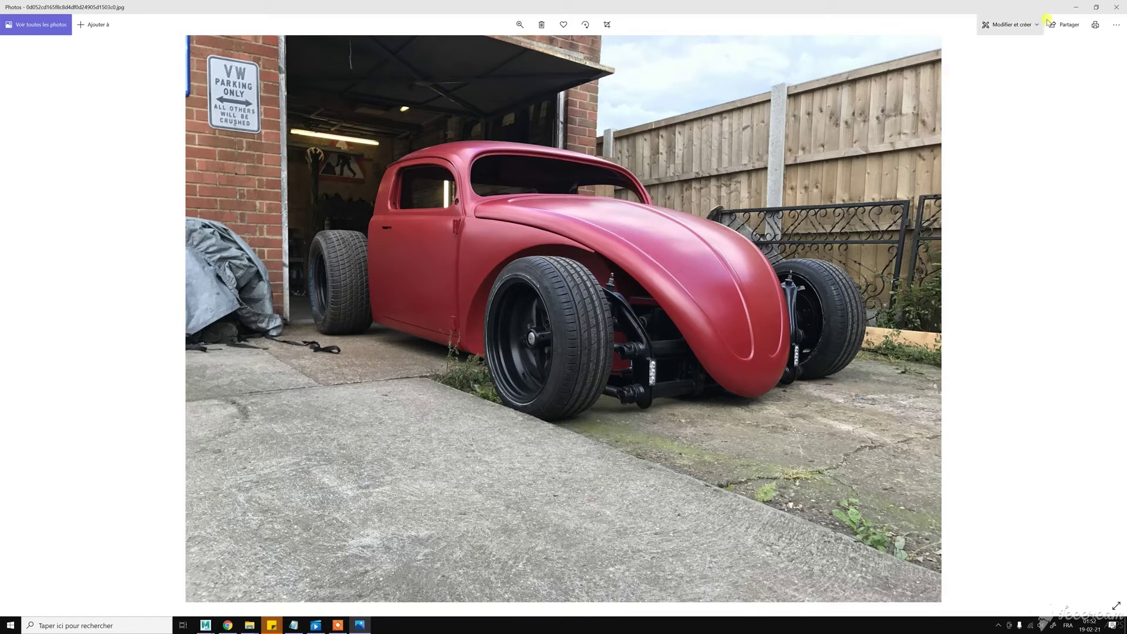
pyautogui.click(1076, 7)
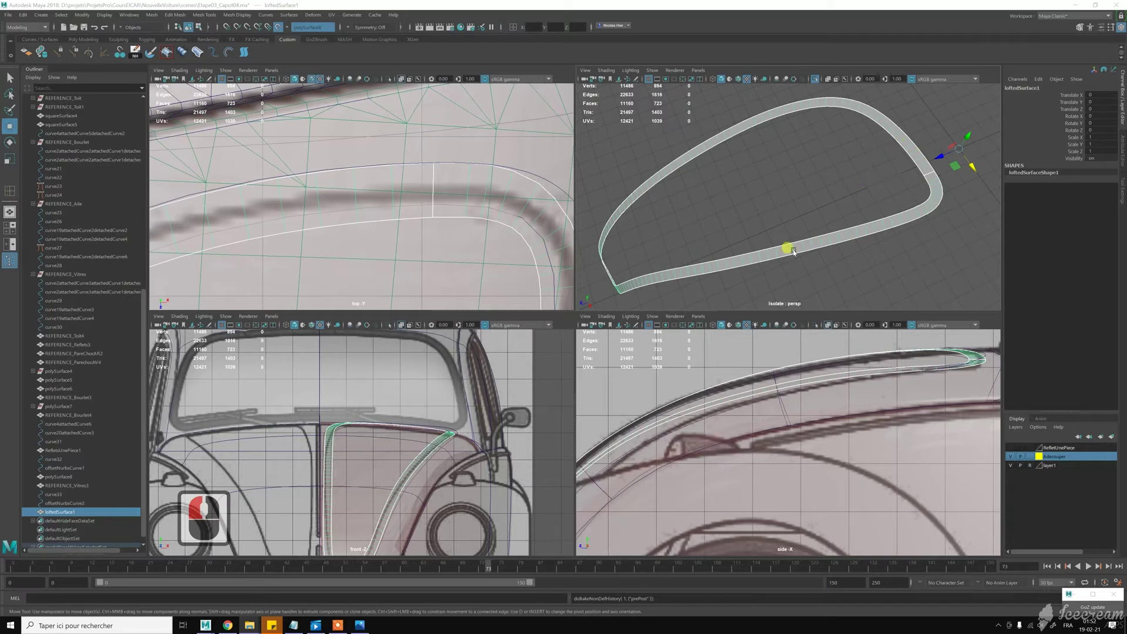
# Activate the Insert Edge Loop tool on the isolated strip and show its tool settings
pyautogui.click(902, 202)
pyautogui.keyDown('alt'); pyautogui.moveTo(903, 201); pyautogui.dragTo(857, 220, button='middle'); pyautogui.keyUp('alt')
pyautogui.scroll(3, 856, 220)
pyautogui.press('w')
pyautogui.keyDown('shift'); pyautogui.rightClick(881, 183); pyautogui.keyUp('shift')
pyautogui.keyDown('shift'); pyautogui.rightClick(878, 180); pyautogui.keyUp('shift')
pyautogui.keyDown('shift'); pyautogui.moveTo(879, 180); pyautogui.dragTo(823, 194, button='right'); pyautogui.keyUp('shift')
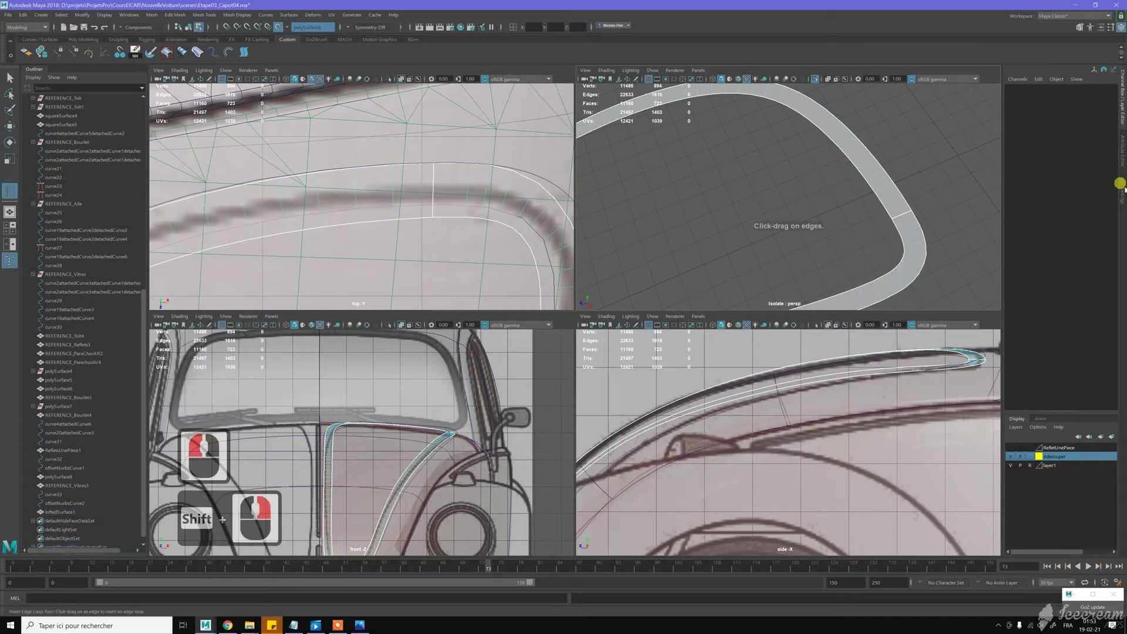
pyautogui.click(1120, 184)
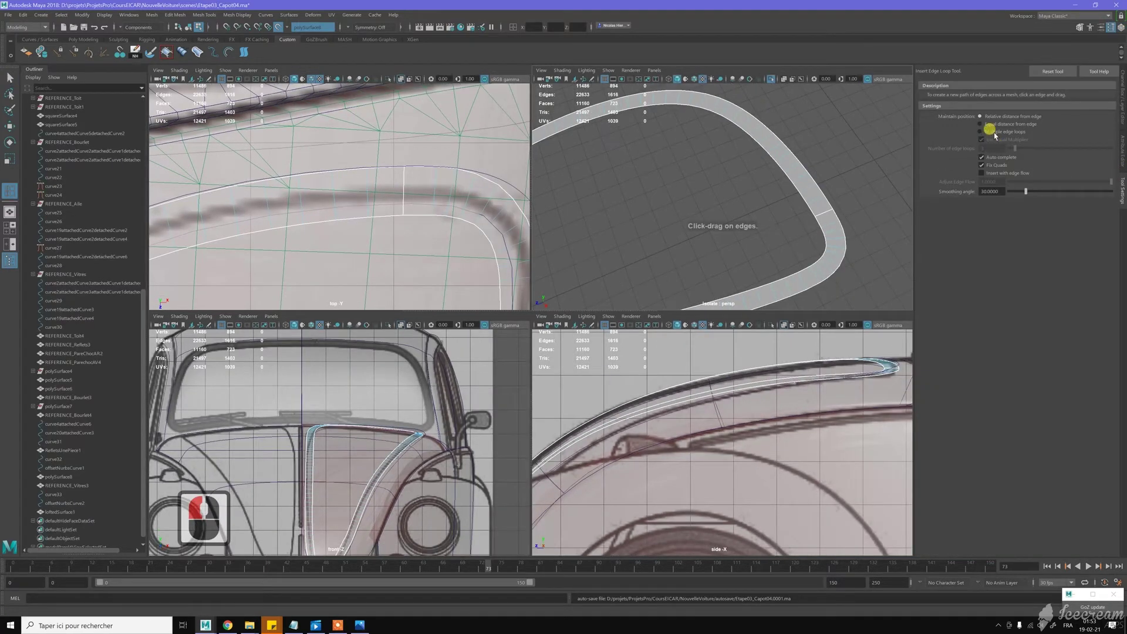
# Set the tool to Multiple edge loops and insert equally spaced loops lengthwise along the whole strip
pyautogui.click(992, 131)
pyautogui.click(992, 144)
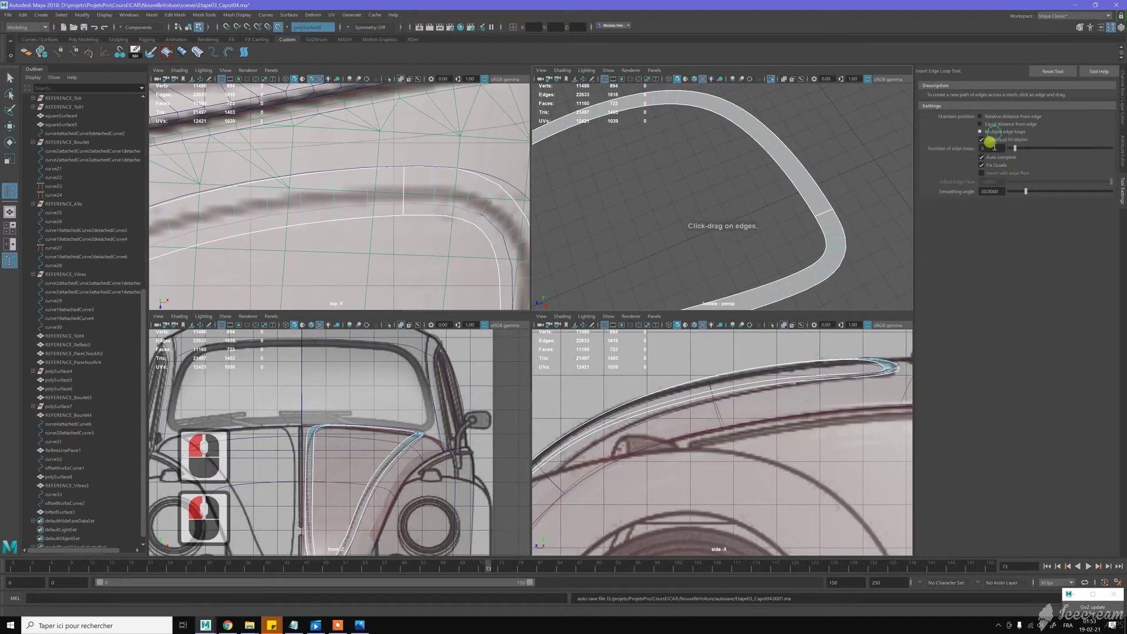
pyautogui.click(818, 209)
pyautogui.press('w')
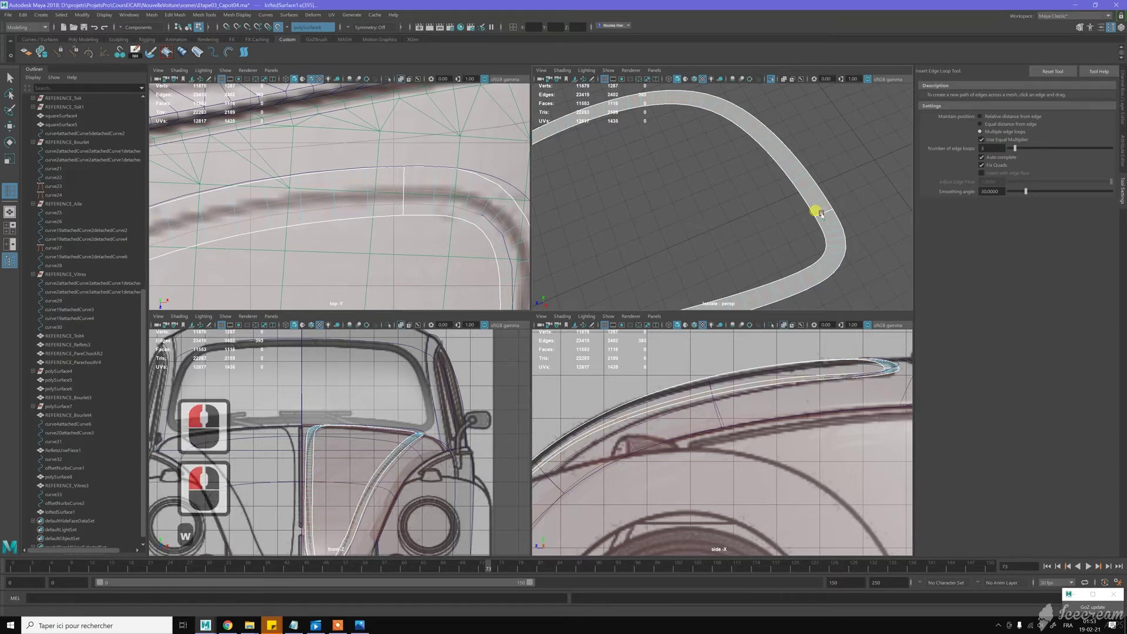
# Delete one of the new lengthwise edge loops from the strip
pyautogui.doubleClick(824, 198)
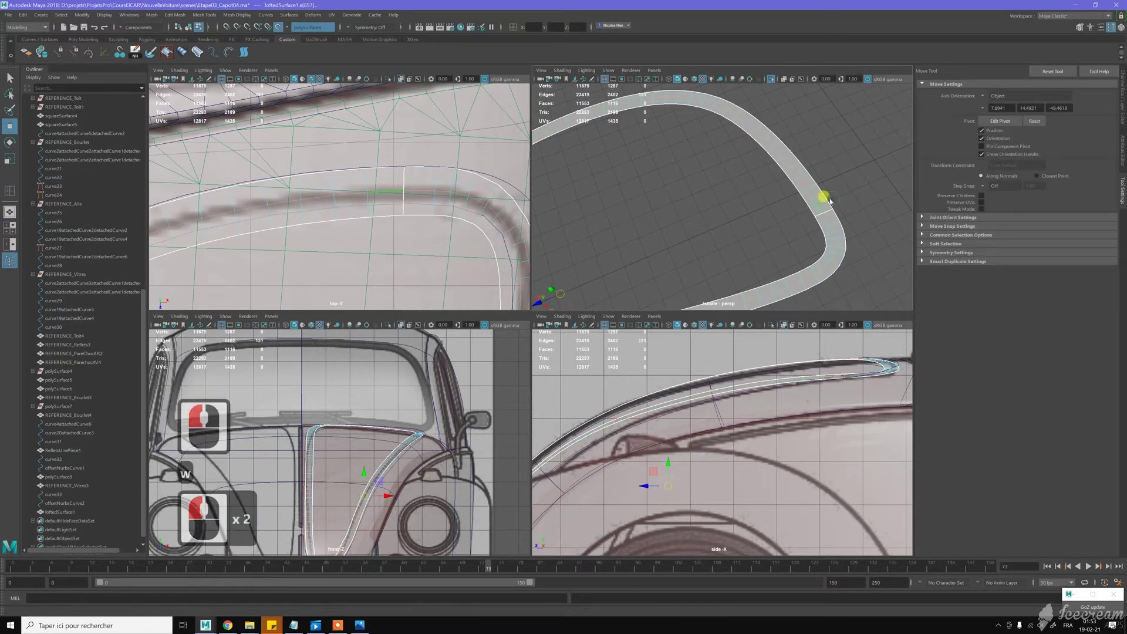
pyautogui.hotkey('ctrl', 'BackSpace')
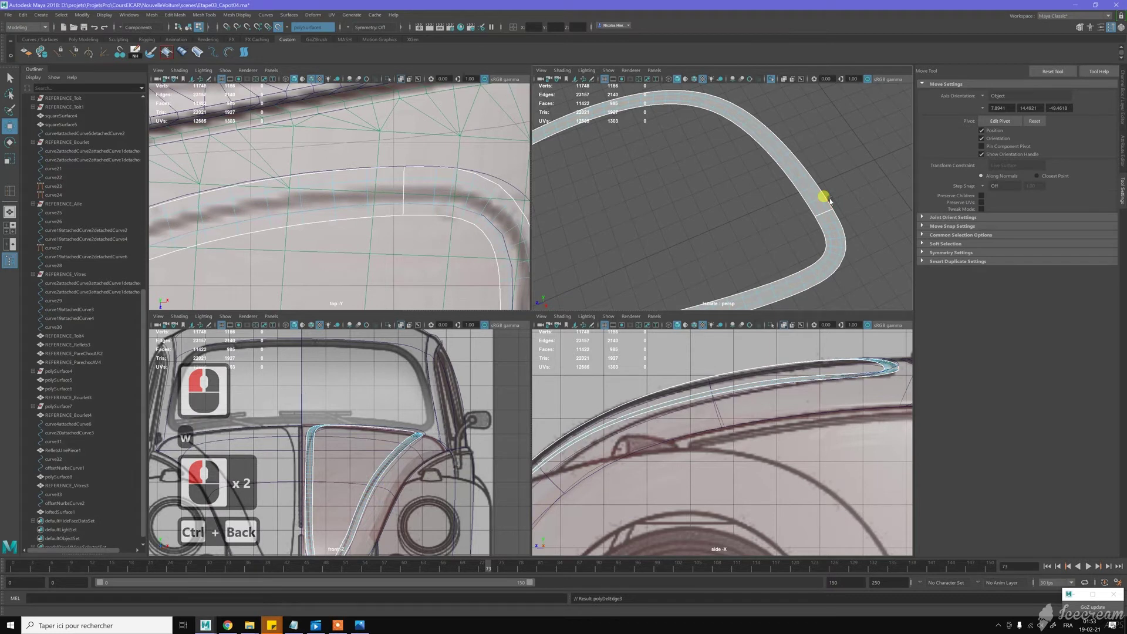
pyautogui.moveTo(822, 191)
pyautogui.keyDown('alt'); pyautogui.mouseDown(button='right')
pyautogui.moveTo(785, 194)
pyautogui.moveTo(824, 191)
pyautogui.mouseUp(button='right'); pyautogui.keyUp('alt')
pyautogui.keyDown('alt'); pyautogui.moveTo(823, 191); pyautogui.dragTo(806, 187); pyautogui.keyUp('alt')
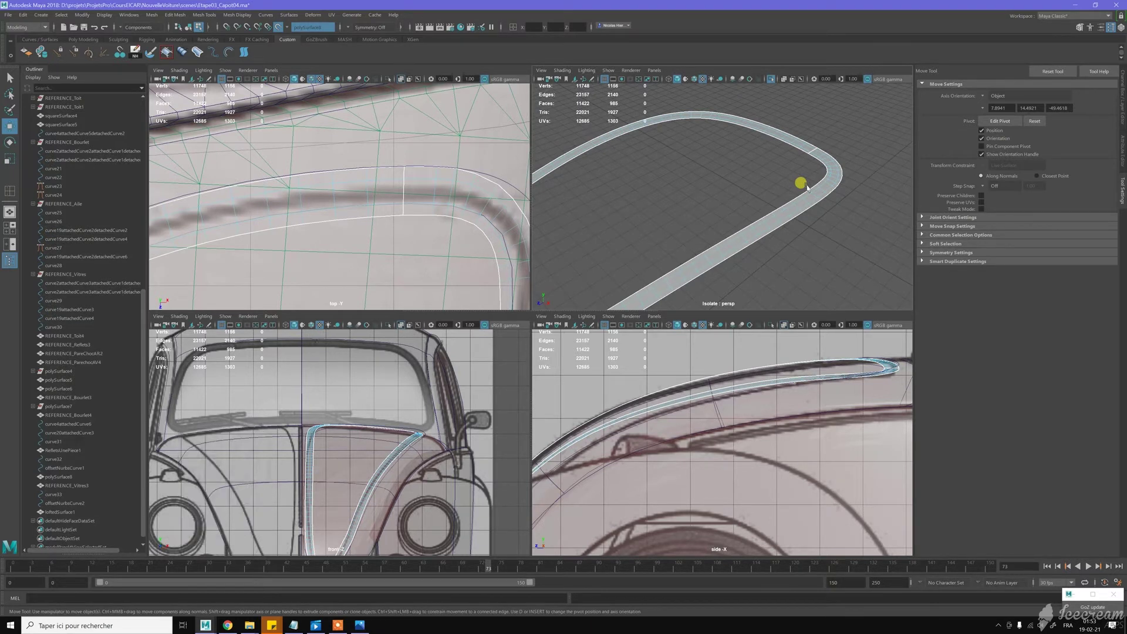
pyautogui.press('F7')
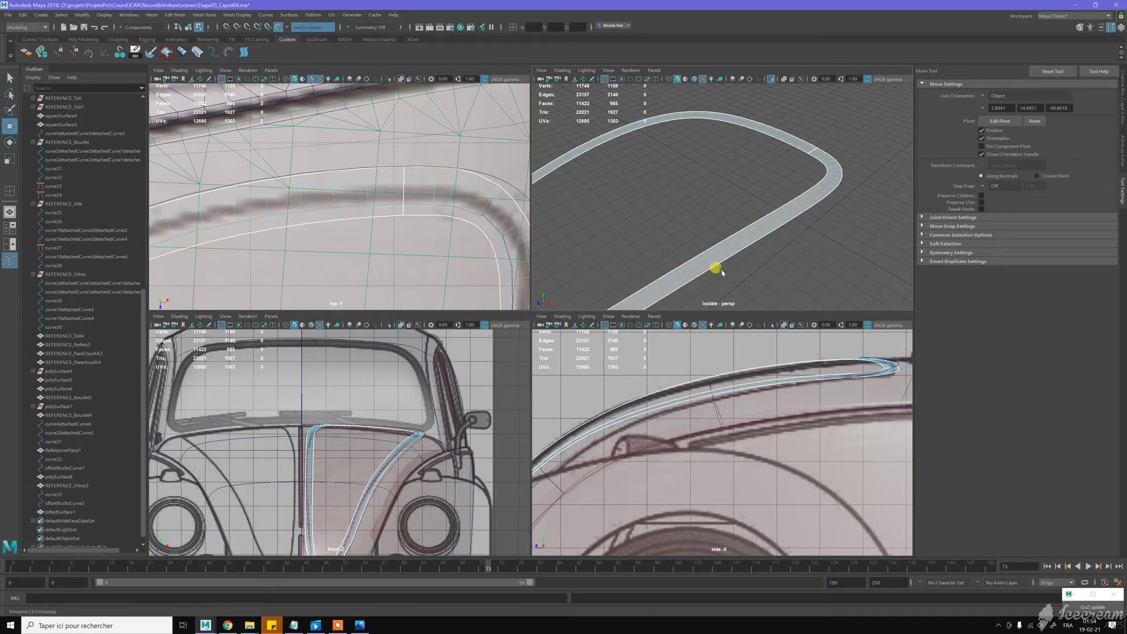
# Show the whole car again with the strip in object mode and turn off the live hood surface
pyautogui.click(772, 80)
pyautogui.moveTo(803, 153); pyautogui.dragTo(829, 139, button='right')
pyautogui.click(783, 164)
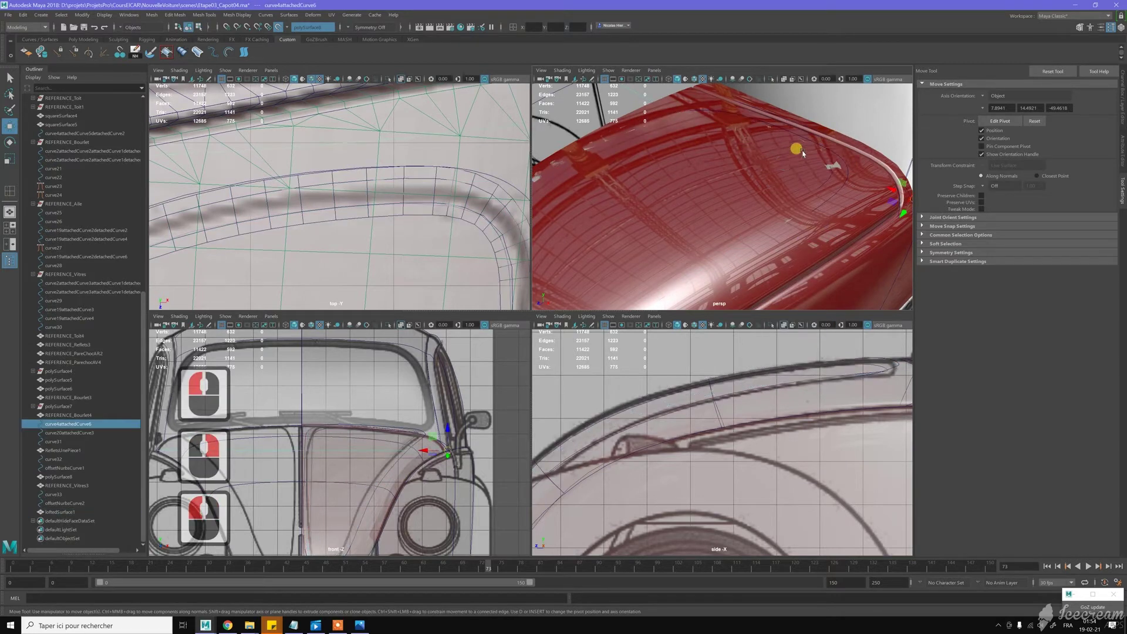
pyautogui.click(790, 181)
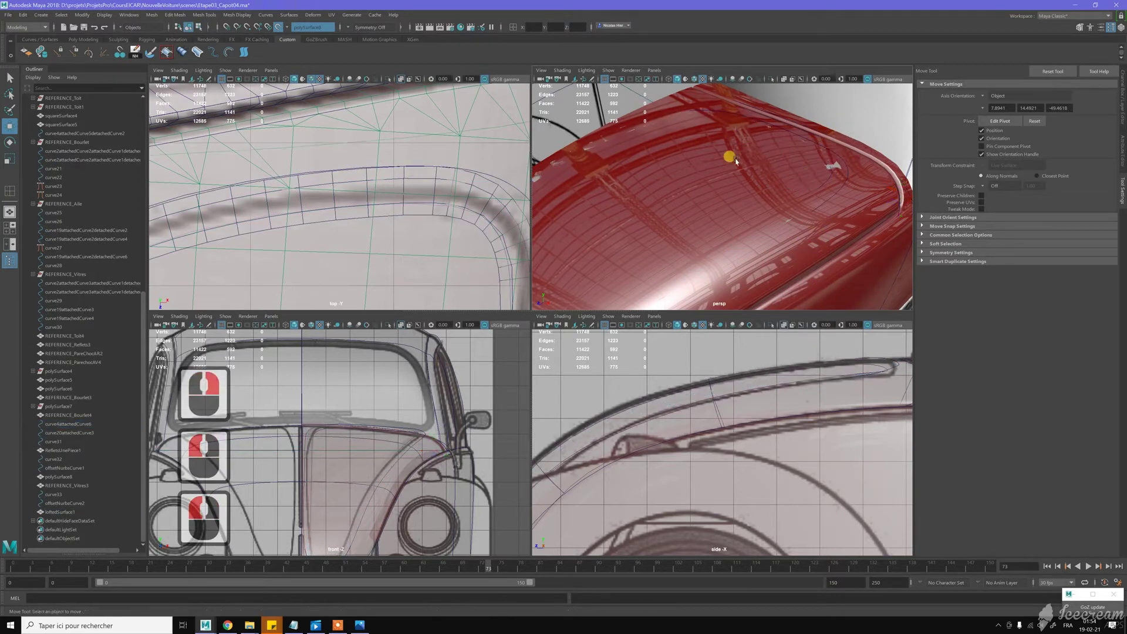
pyautogui.click(279, 27)
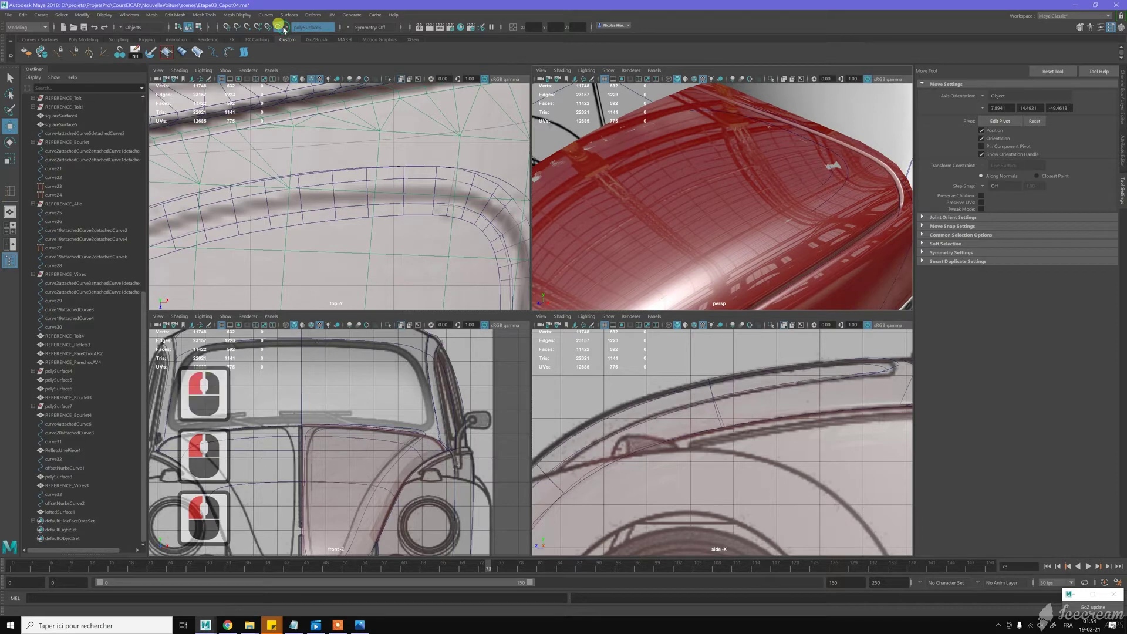
# Select the hood surface together with the lofted strip in the perspective view
pyautogui.click(727, 211)
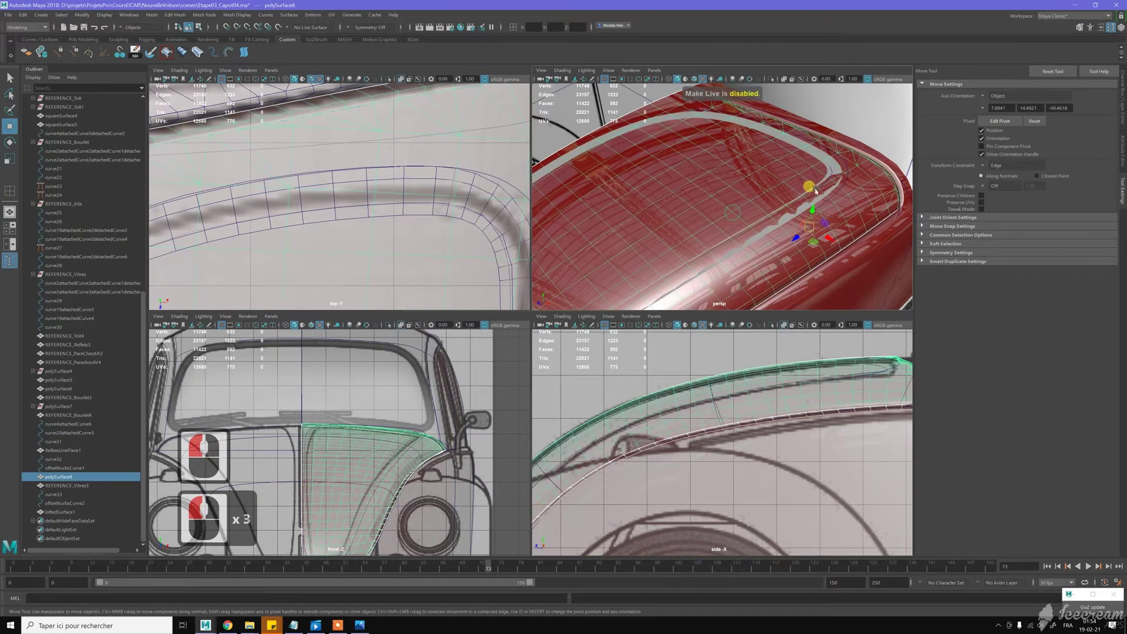
pyautogui.keyDown('shift'); pyautogui.click(828, 171); pyautogui.keyUp('shift')
pyautogui.press('z')
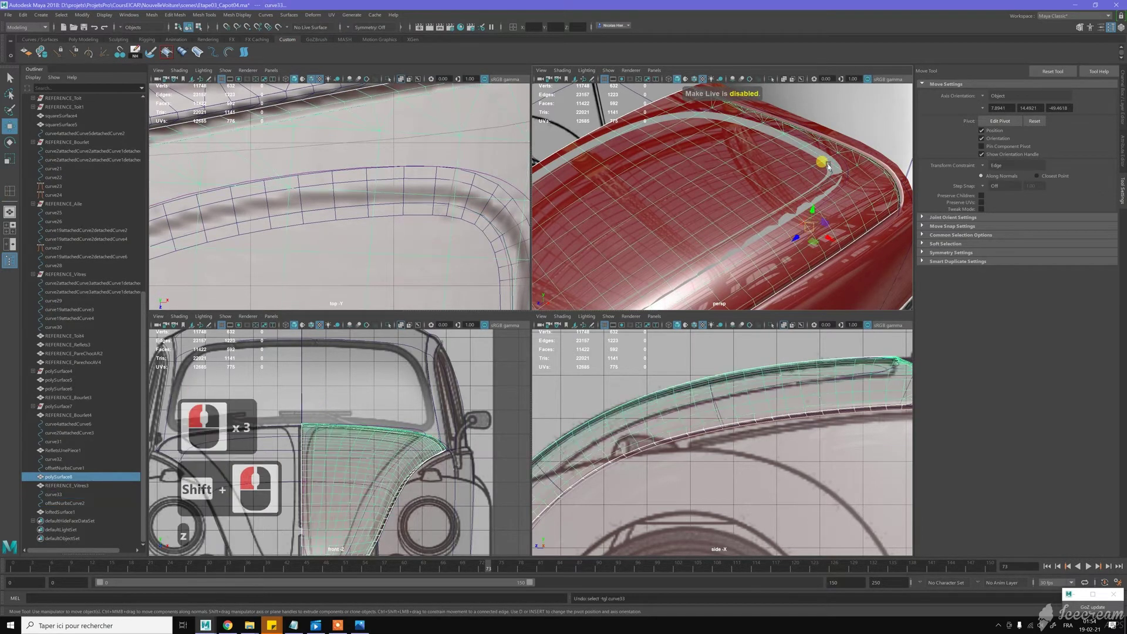
pyautogui.keyDown('shift'); pyautogui.click(781, 217); pyautogui.keyUp('shift')
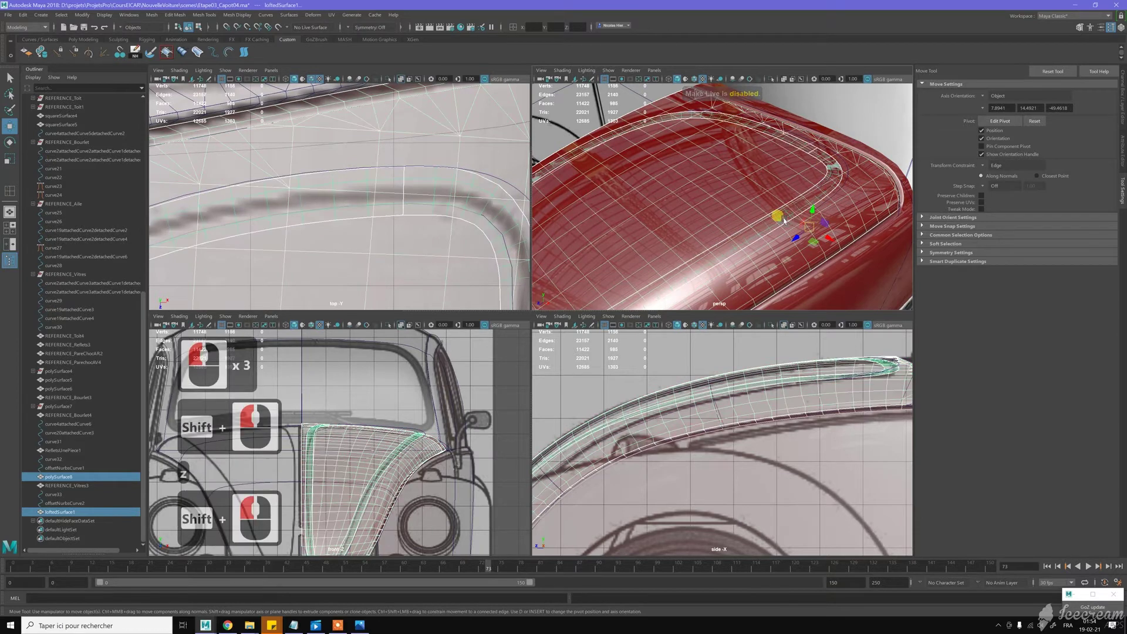
pyautogui.keyDown('shift'); pyautogui.rightClick(766, 179); pyautogui.keyUp('shift')
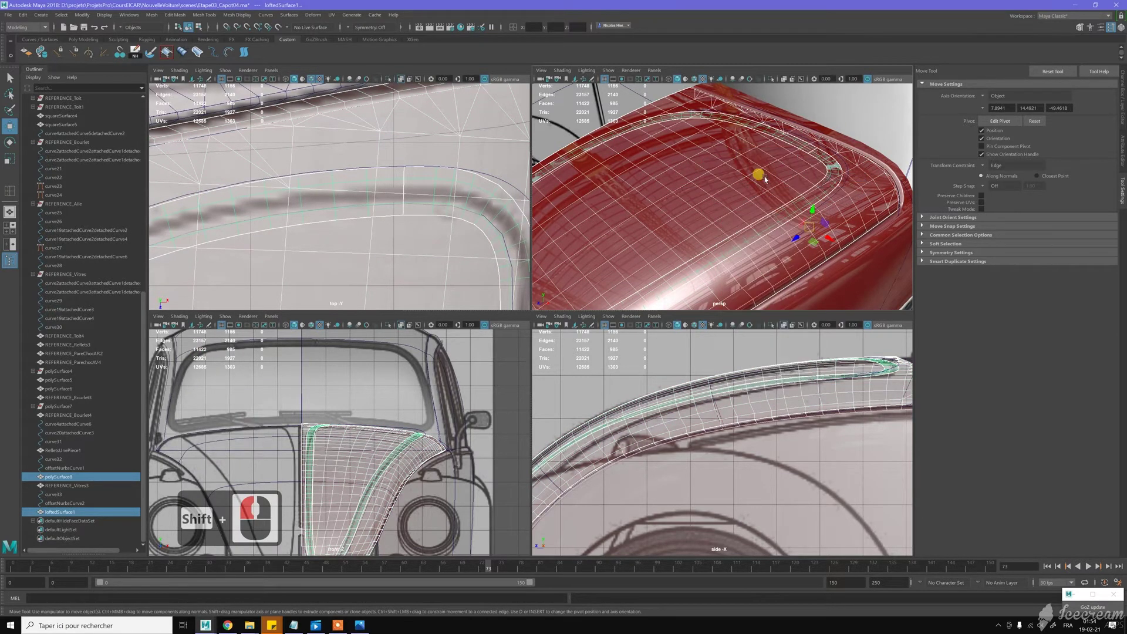
# Delete the hood faces under the curved windshield-end stretch of the lofted strip, up to its outer corner
pyautogui.press('space')
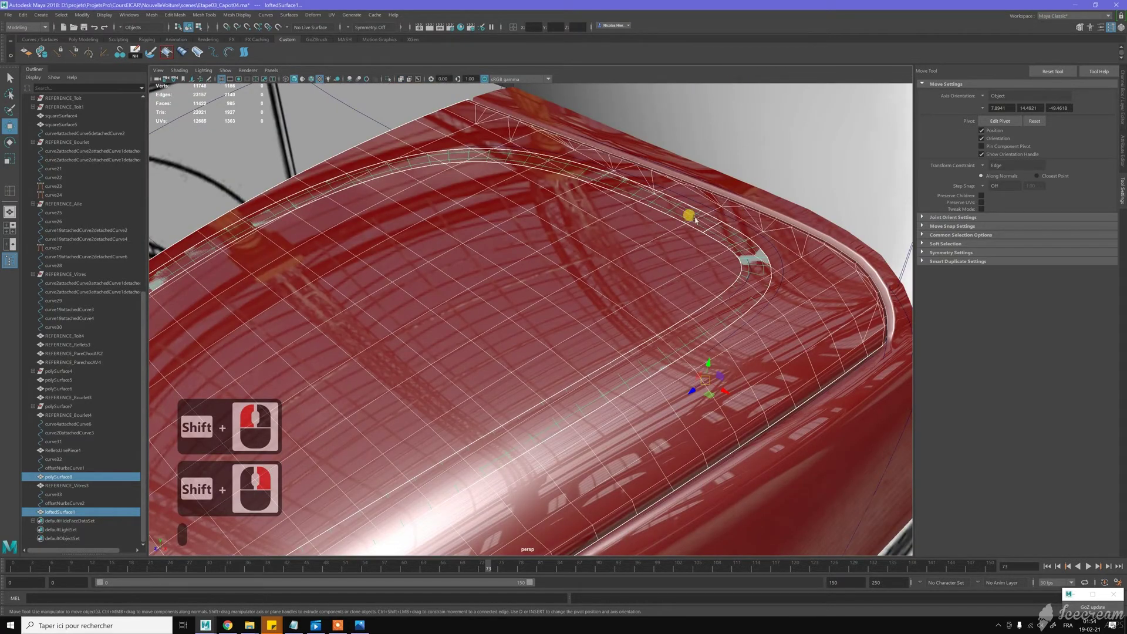
pyautogui.keyDown('alt'); pyautogui.moveTo(728, 222); pyautogui.dragTo(624, 234); pyautogui.keyUp('alt')
pyautogui.keyDown('alt'); pyautogui.moveTo(630, 237); pyautogui.dragTo(675, 219, button='middle'); pyautogui.keyUp('alt')
pyautogui.moveTo(634, 207); pyautogui.dragTo(629, 214, button='right')
pyautogui.click(649, 207)
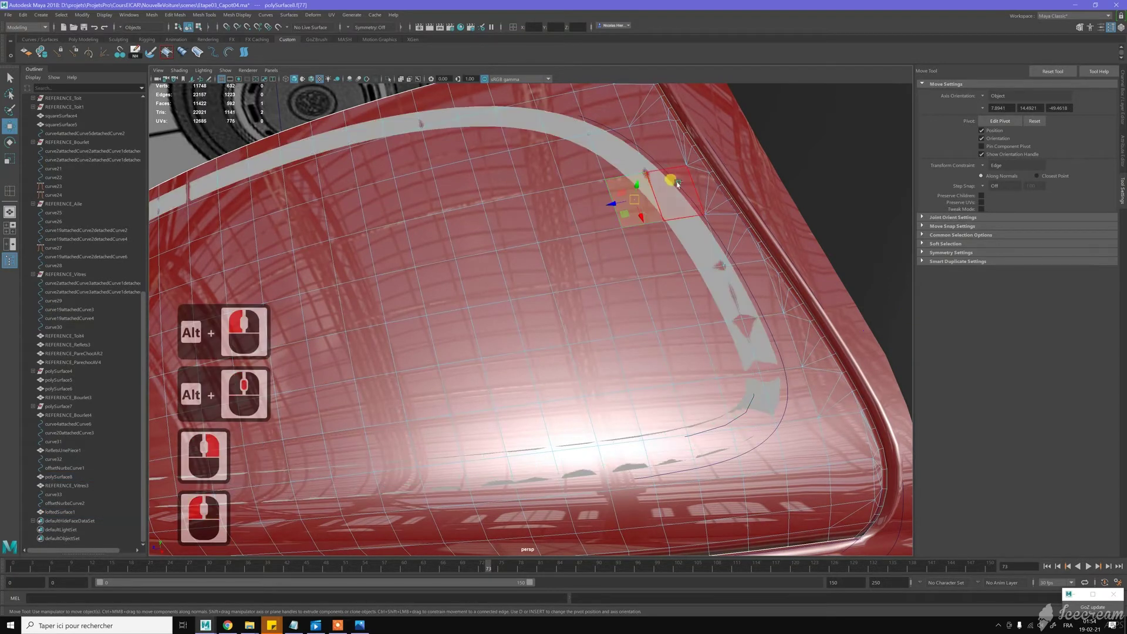
pyautogui.keyDown('shift'); pyautogui.click(673, 200); pyautogui.keyUp('shift')
pyautogui.keyDown('shift'); pyautogui.click(676, 255); pyautogui.keyUp('shift')
pyautogui.keyDown('shift'); pyautogui.click(728, 251); pyautogui.keyUp('shift')
pyautogui.keyDown('shift'); pyautogui.click(727, 242); pyautogui.keyUp('shift')
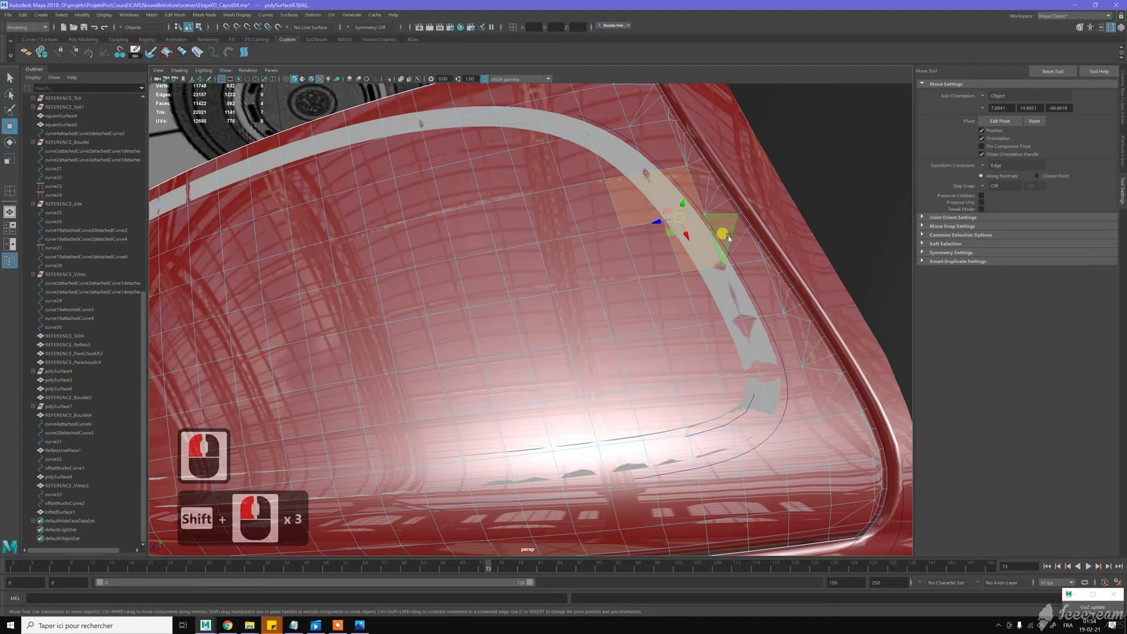
pyautogui.keyDown('shift'); pyautogui.click(732, 247); pyautogui.keyUp('shift')
pyautogui.keyDown('shift'); pyautogui.click(743, 267); pyautogui.keyUp('shift')
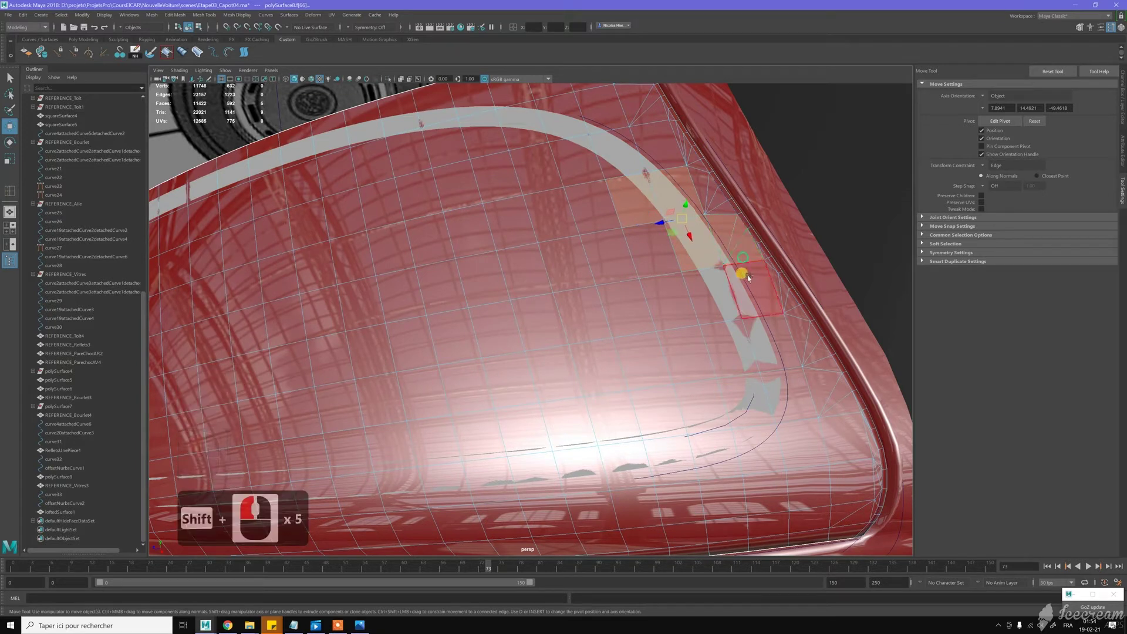
pyautogui.keyDown('shift'); pyautogui.click(704, 298); pyautogui.keyUp('shift')
pyautogui.keyDown('shift'); pyautogui.click(725, 340); pyautogui.keyUp('shift')
pyautogui.keyDown('shift'); pyautogui.click(755, 330); pyautogui.keyUp('shift')
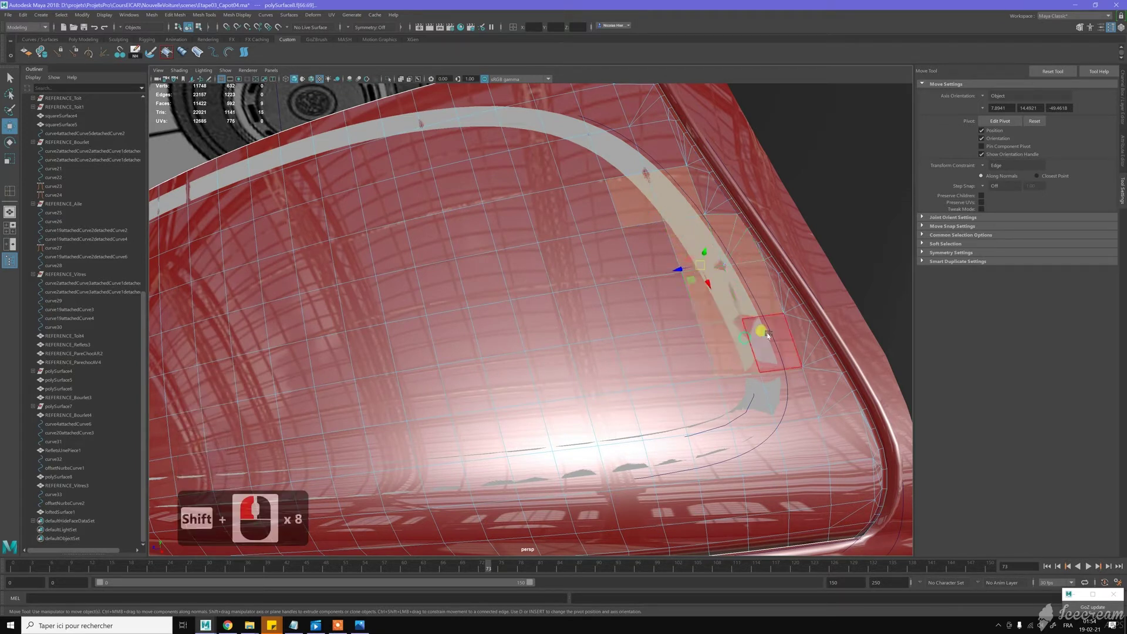
pyautogui.keyDown('shift'); pyautogui.click(783, 377); pyautogui.keyUp('shift')
pyautogui.press('Delete')
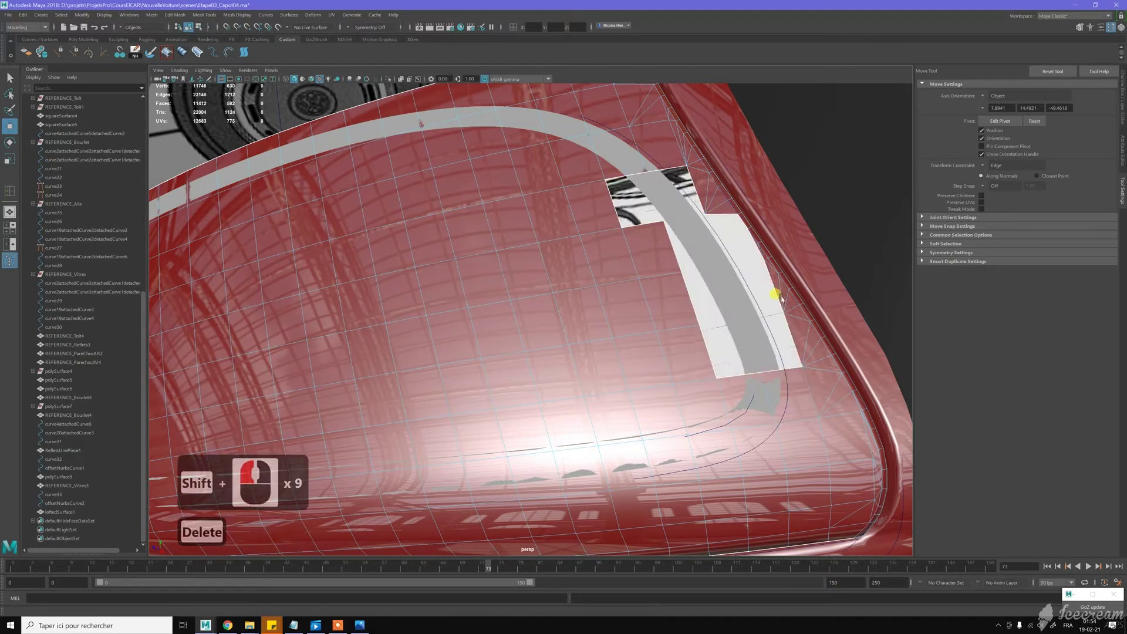
# Delete the hood faces under and around the strip's rounded outer corner at the windshield end
pyautogui.keyDown('alt'); pyautogui.moveTo(706, 264); pyautogui.dragTo(690, 320, button='middle'); pyautogui.keyUp('alt')
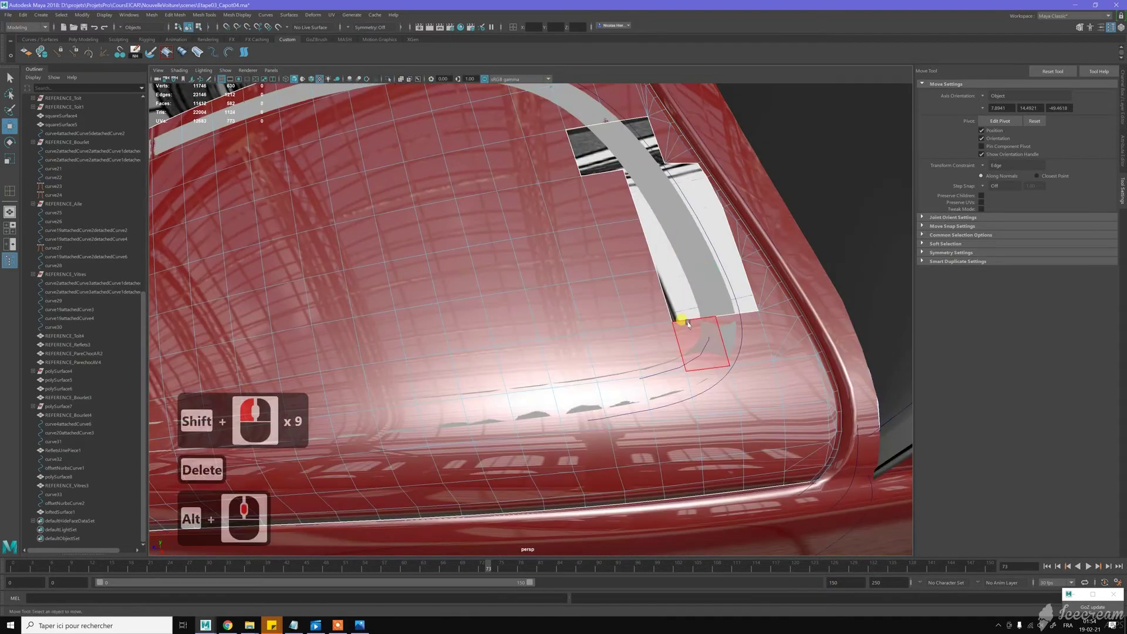
pyautogui.click(715, 339)
pyautogui.keyDown('shift'); pyautogui.click(737, 367); pyautogui.keyUp('shift')
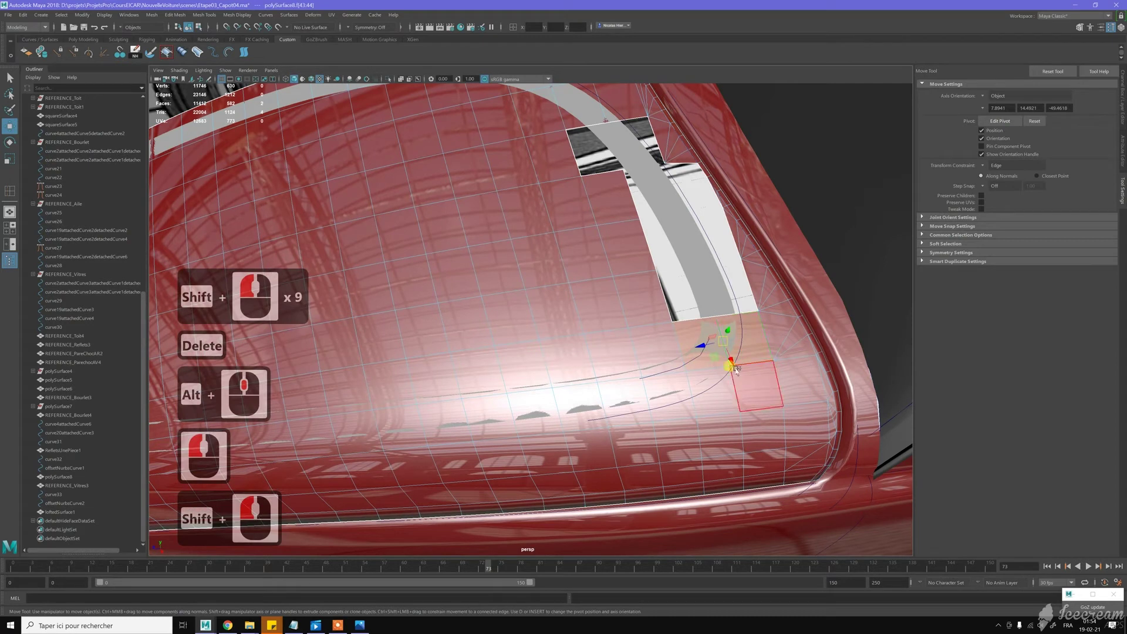
pyautogui.keyDown('shift'); pyautogui.click(717, 376); pyautogui.keyUp('shift')
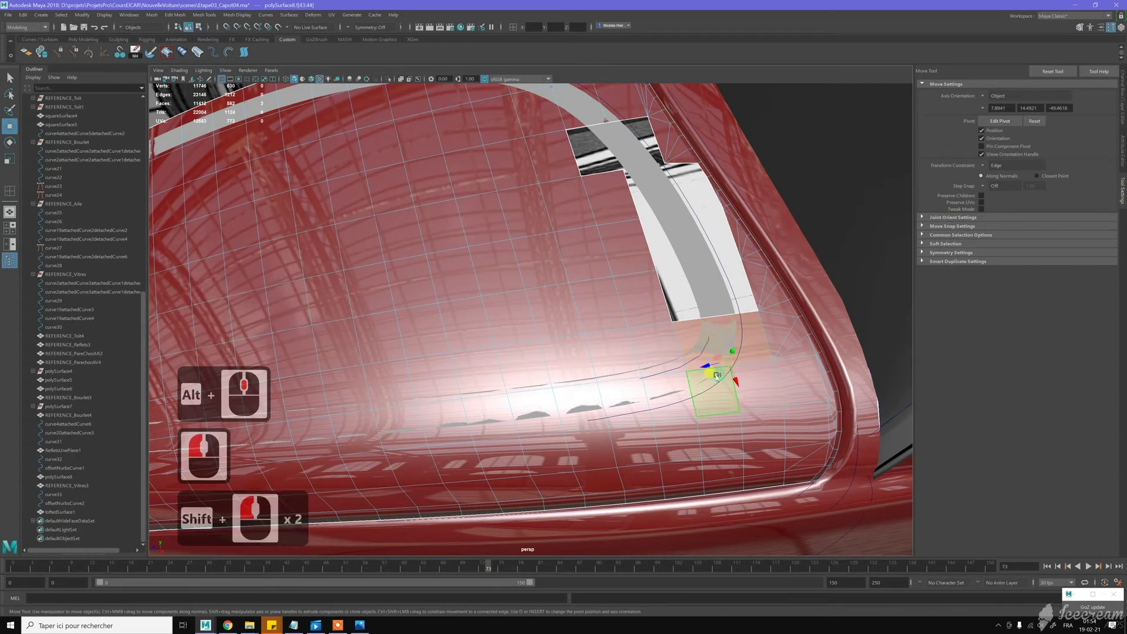
pyautogui.keyDown('shift'); pyautogui.click(692, 379); pyautogui.keyUp('shift')
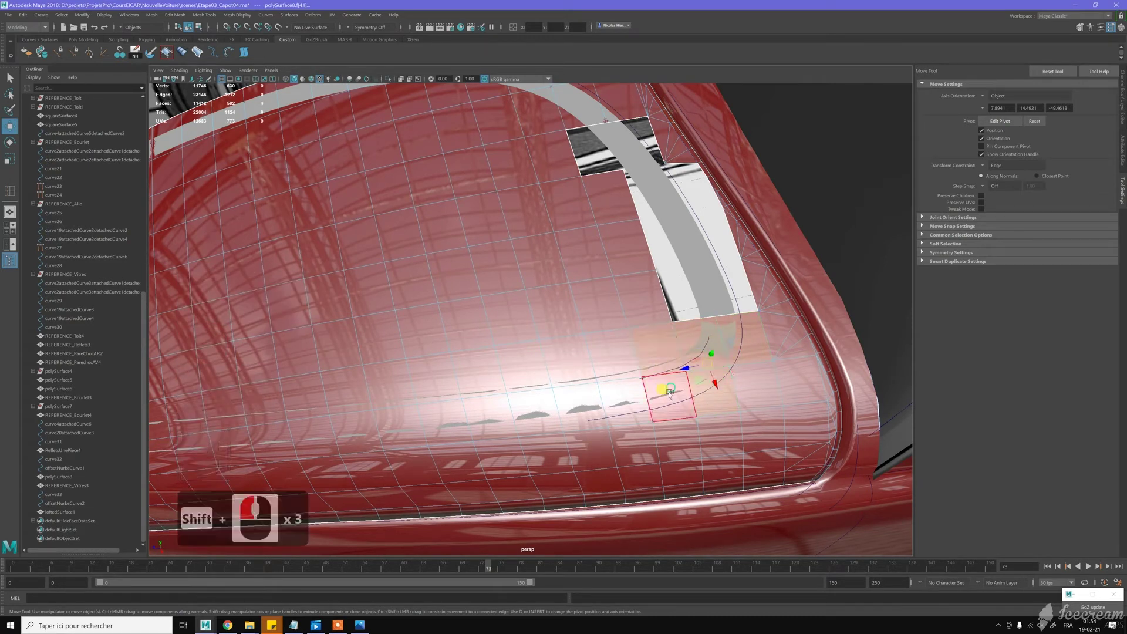
pyautogui.keyDown('shift'); pyautogui.click(665, 392); pyautogui.keyUp('shift')
pyautogui.keyDown('shift'); pyautogui.click(627, 391); pyautogui.keyUp('shift')
pyautogui.keyDown('shift'); pyautogui.click(618, 376); pyautogui.keyUp('shift')
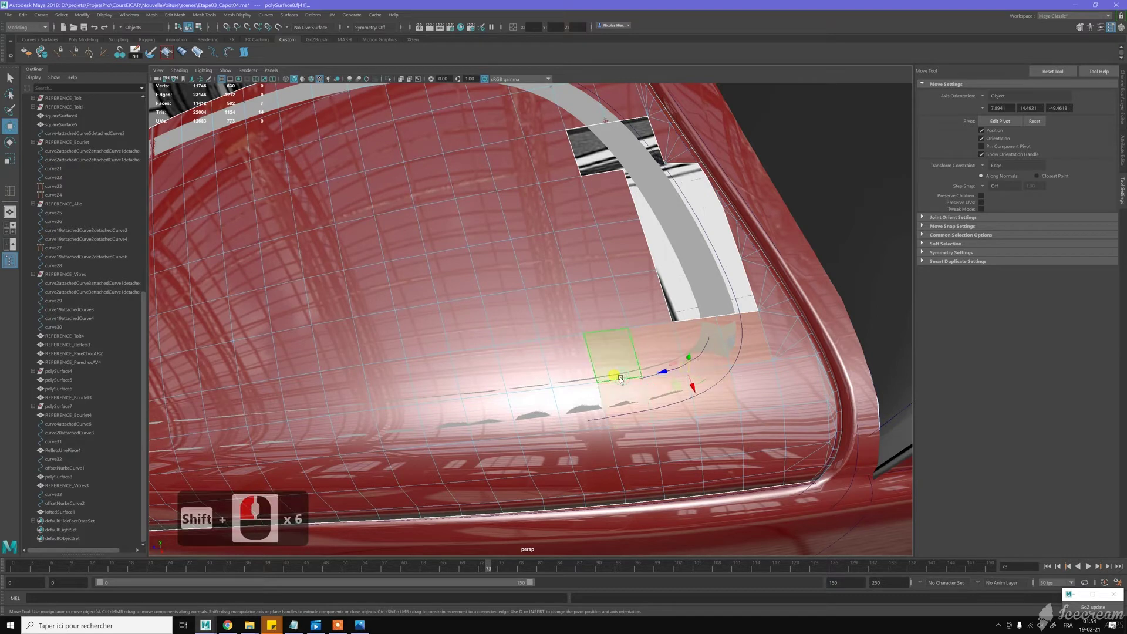
pyautogui.press('Delete')
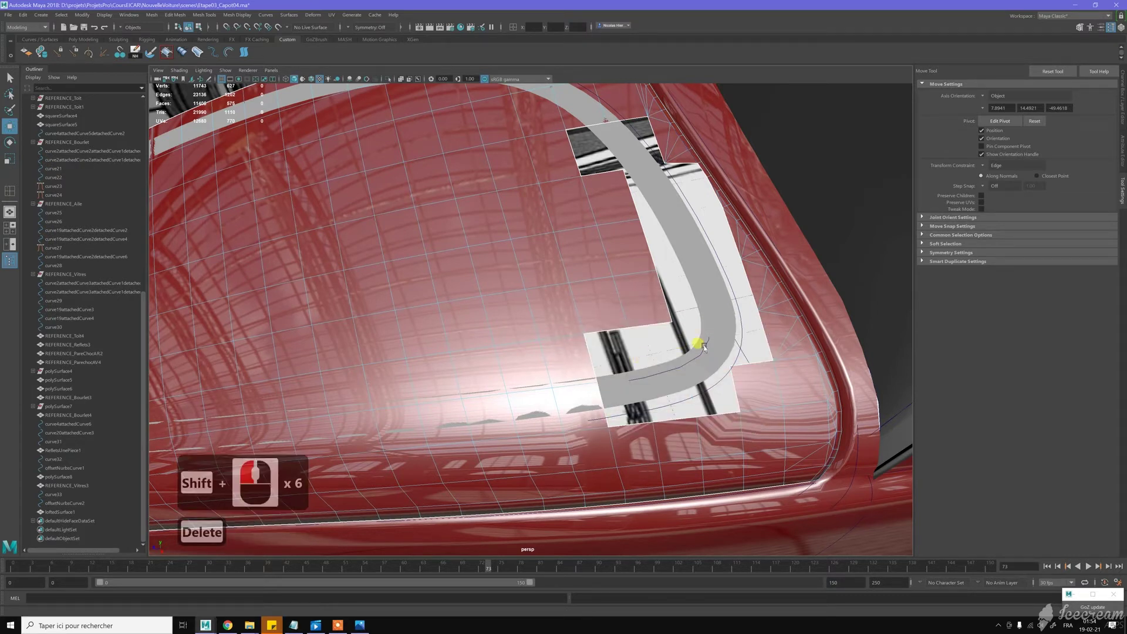
# Delete the two rows of hood faces under the strip's long outer side, working from the rounded corner toward the nose
pyautogui.keyDown('alt'); pyautogui.moveTo(611, 361); pyautogui.dragTo(675, 347, button='middle'); pyautogui.keyUp('alt')
pyautogui.click(676, 356)
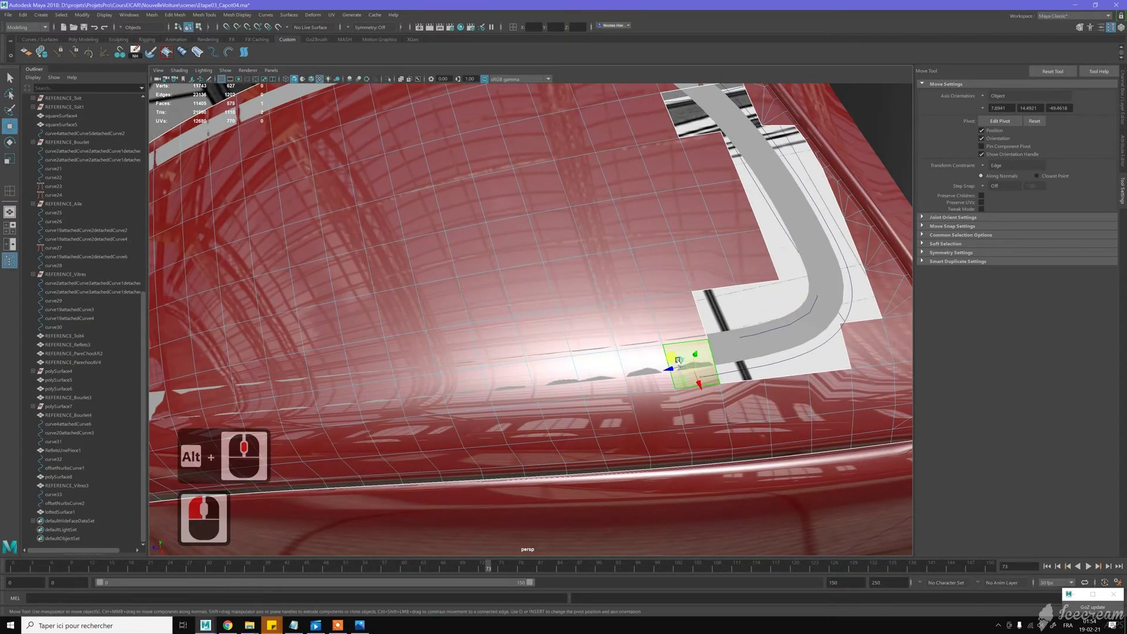
pyautogui.keyDown('shift'); pyautogui.click(628, 317); pyautogui.keyUp('shift')
pyautogui.keyDown('shift'); pyautogui.click(637, 355); pyautogui.keyUp('shift')
pyautogui.keyDown('shift'); pyautogui.click(590, 332); pyautogui.keyUp('shift')
pyautogui.keyDown('shift'); pyautogui.click(587, 364); pyautogui.keyUp('shift')
pyautogui.keyDown('shift'); pyautogui.click(542, 367); pyautogui.keyUp('shift')
pyautogui.keyDown('shift'); pyautogui.click(508, 372); pyautogui.keyUp('shift')
pyautogui.keyDown('shift'); pyautogui.click(491, 350); pyautogui.keyUp('shift')
pyautogui.keyDown('shift'); pyautogui.click(463, 355); pyautogui.keyUp('shift')
pyautogui.keyDown('alt'); pyautogui.moveTo(466, 358); pyautogui.dragTo(501, 348); pyautogui.keyUp('alt')
pyautogui.keyDown('shift'); pyautogui.click(491, 371); pyautogui.keyUp('shift')
pyautogui.keyDown('shift'); pyautogui.click(433, 354); pyautogui.keyUp('shift')
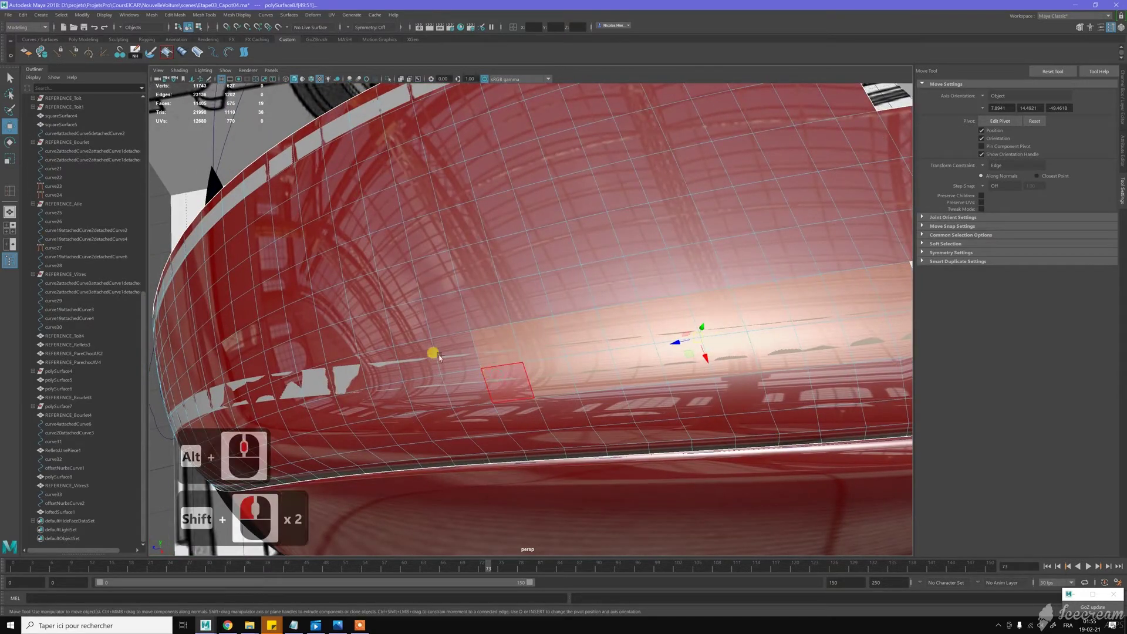
pyautogui.keyDown('shift'); pyautogui.click(450, 374); pyautogui.keyUp('shift')
pyautogui.keyDown('shift'); pyautogui.click(397, 360); pyautogui.keyUp('shift')
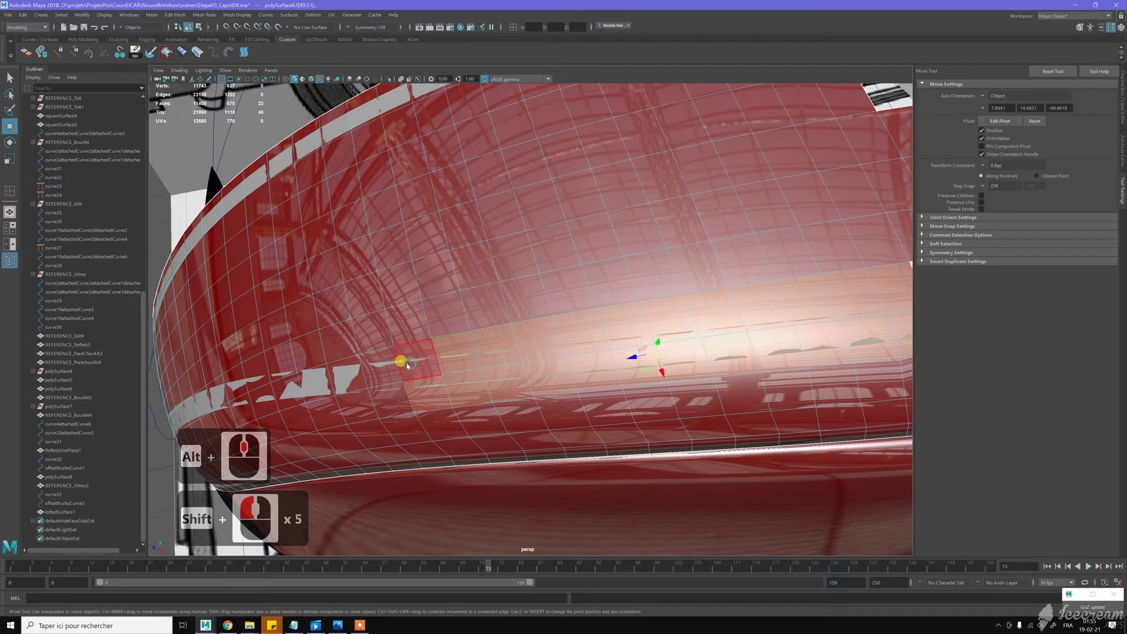
pyautogui.keyDown('shift'); pyautogui.click(390, 365); pyautogui.keyUp('shift')
pyautogui.keyDown('shift'); pyautogui.click(382, 370); pyautogui.keyUp('shift')
pyautogui.keyDown('shift'); pyautogui.click(381, 398); pyautogui.keyUp('shift')
pyautogui.keyDown('shift'); pyautogui.click(350, 383); pyautogui.keyUp('shift')
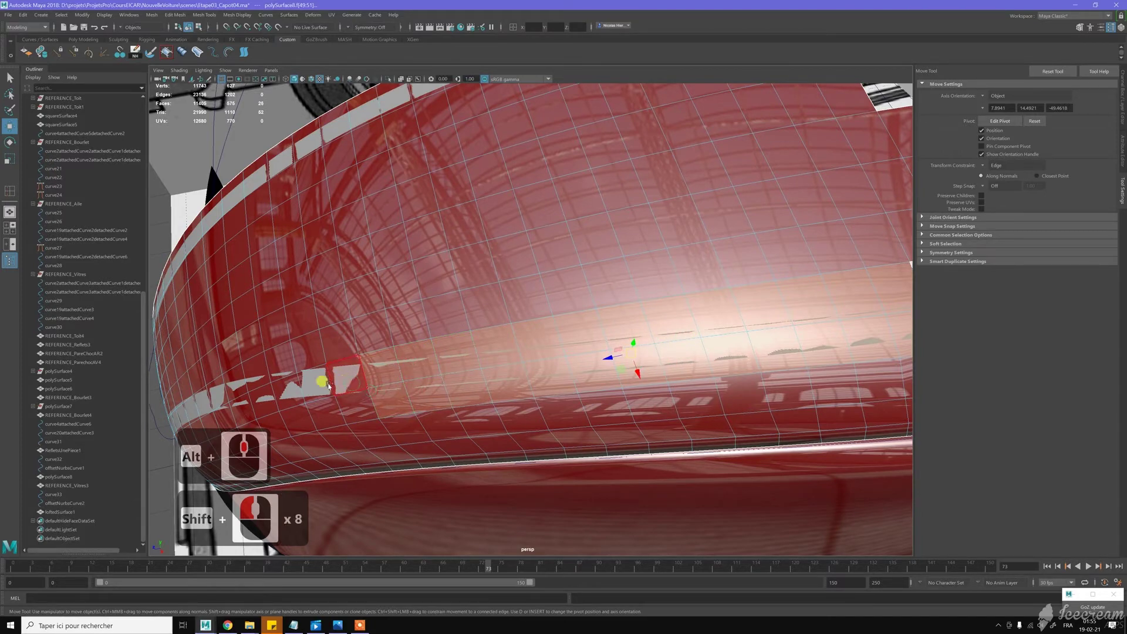
pyautogui.keyDown('shift'); pyautogui.click(322, 384); pyautogui.keyUp('shift')
pyautogui.keyDown('shift'); pyautogui.click(292, 392); pyautogui.keyUp('shift')
pyautogui.keyDown('shift'); pyautogui.click(282, 391); pyautogui.keyUp('shift')
pyautogui.press('Delete')
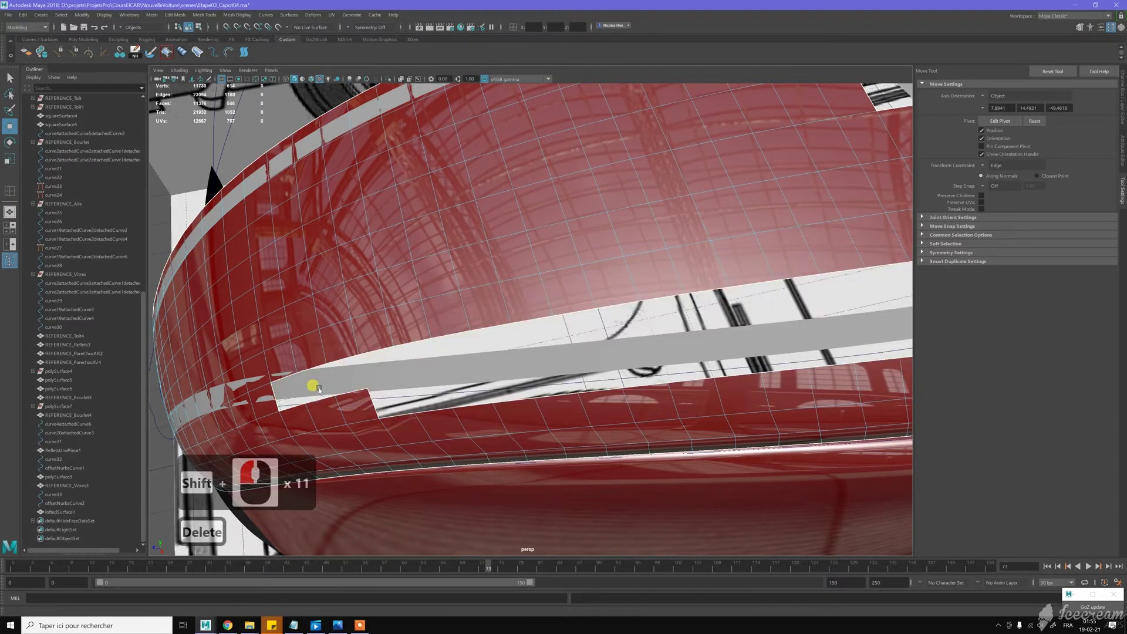
# Slide the hood vertex at the stepped corner of the opening slightly away from the strip's outer edge
pyautogui.keyDown('alt'); pyautogui.moveTo(355, 382); pyautogui.dragTo(460, 381); pyautogui.keyUp('alt')
pyautogui.scroll(2, 460, 381)
pyautogui.press('w')
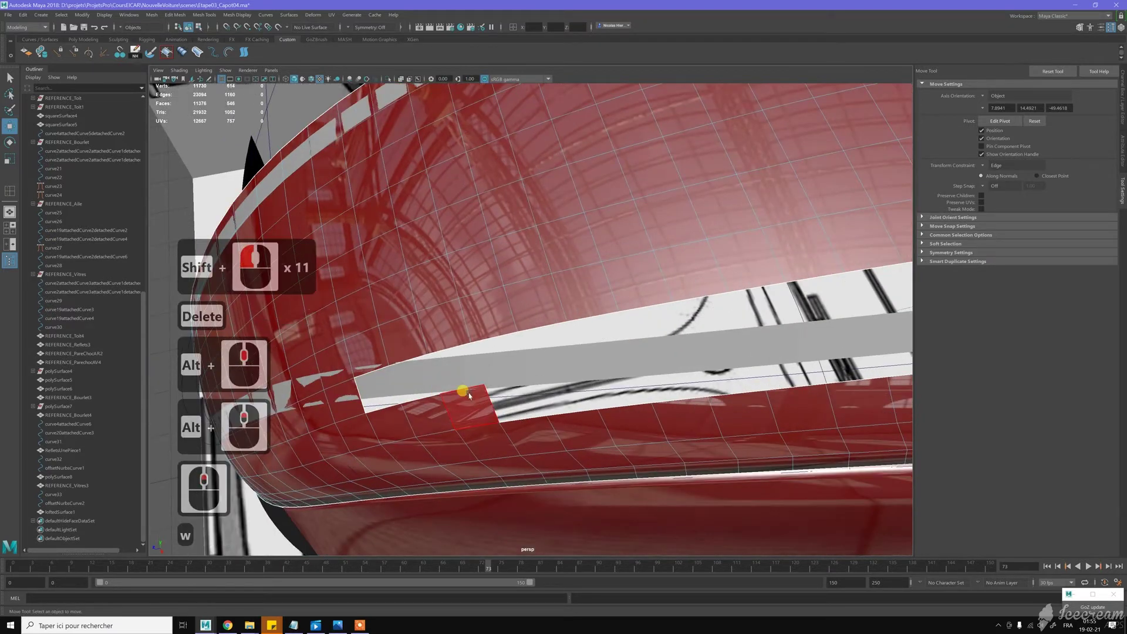
pyautogui.rightClick(474, 386)
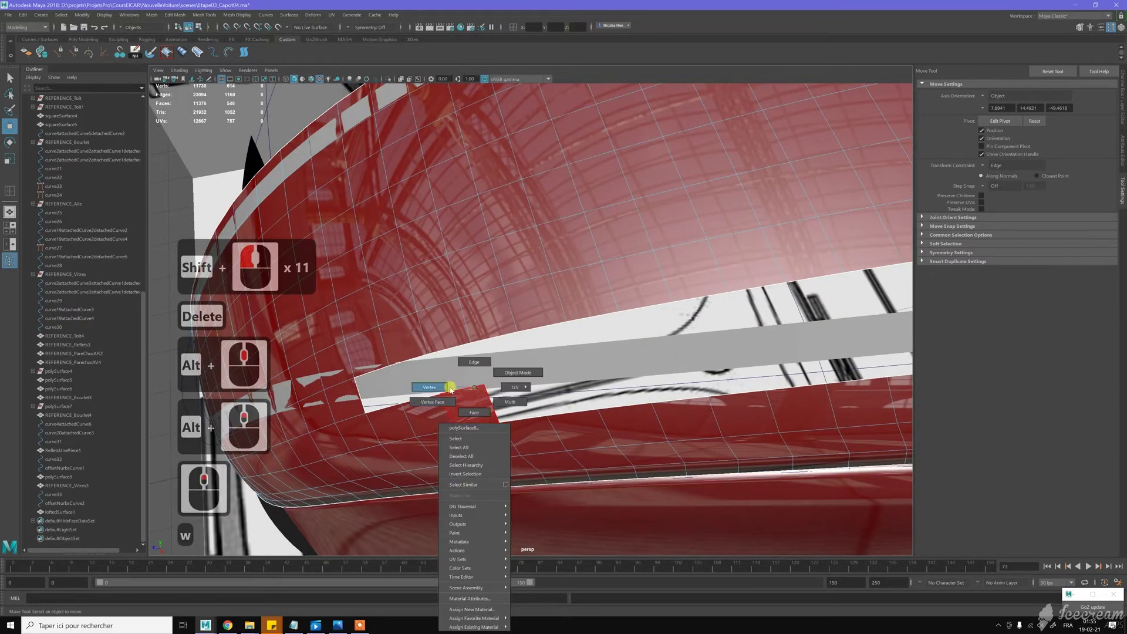
pyautogui.click(492, 397)
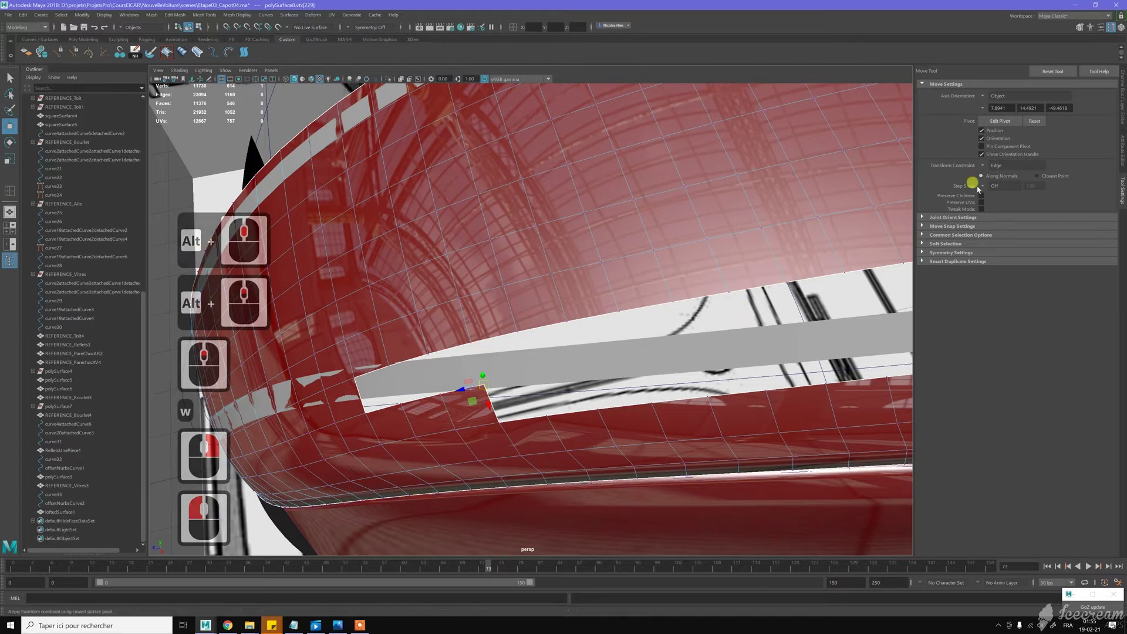
pyautogui.moveTo(487, 405); pyautogui.dragTo(488, 410)
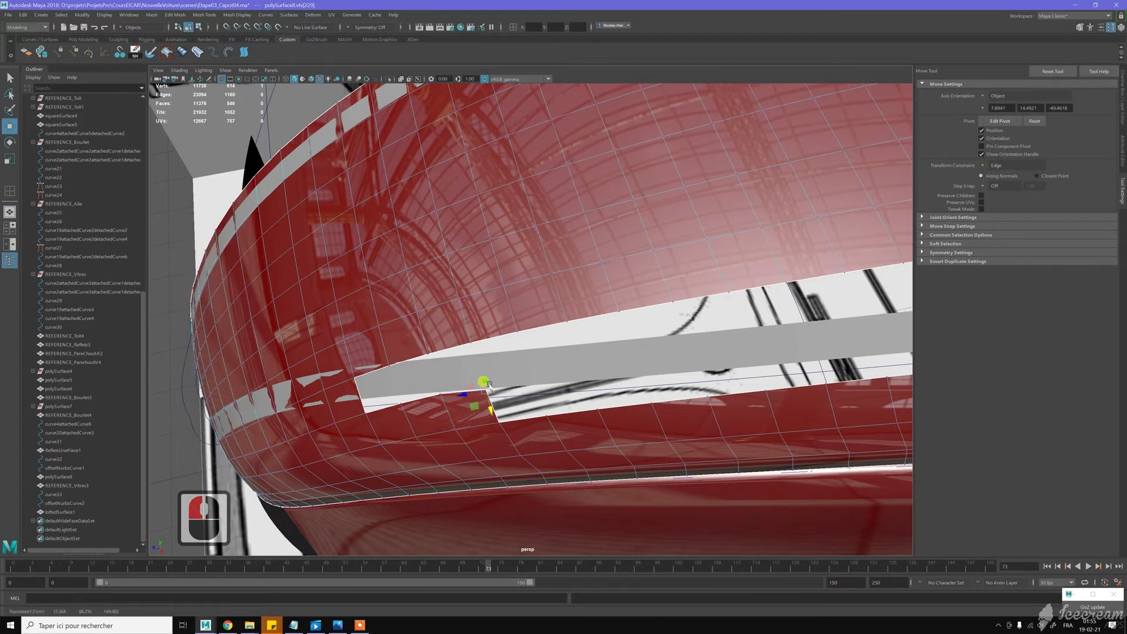
# Delete the next group of hood faces under the strip's outer side, extending the opening toward the nose
pyautogui.keyDown('alt'); pyautogui.moveTo(470, 397); pyautogui.dragTo(521, 380); pyautogui.keyUp('alt')
pyautogui.keyDown('alt'); pyautogui.moveTo(521, 381); pyautogui.dragTo(612, 366, button='middle'); pyautogui.keyUp('alt')
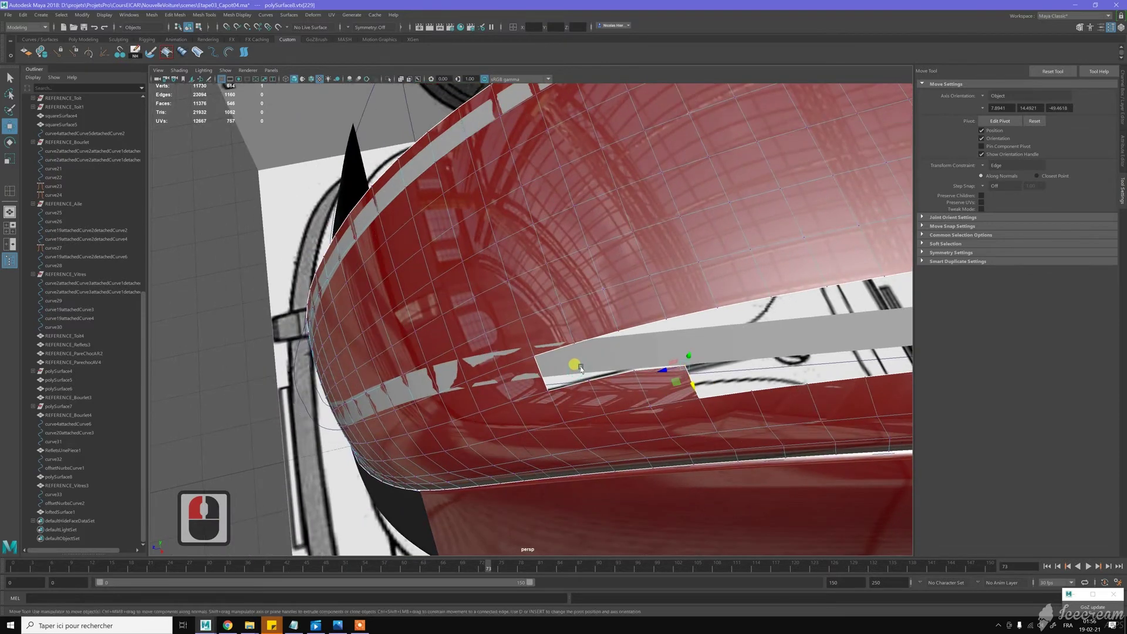
pyautogui.keyDown('alt'); pyautogui.moveTo(537, 368); pyautogui.dragTo(660, 349, button='middle'); pyautogui.keyUp('alt')
pyautogui.moveTo(660, 349)
pyautogui.keyDown('alt'); pyautogui.mouseDown(button='right')
pyautogui.moveTo(651, 335)
pyautogui.moveTo(650, 354)
pyautogui.mouseUp(button='right'); pyautogui.keyUp('alt')
pyautogui.press('w')
pyautogui.click(641, 324)
pyautogui.keyDown('shift'); pyautogui.click(599, 352); pyautogui.keyUp('shift')
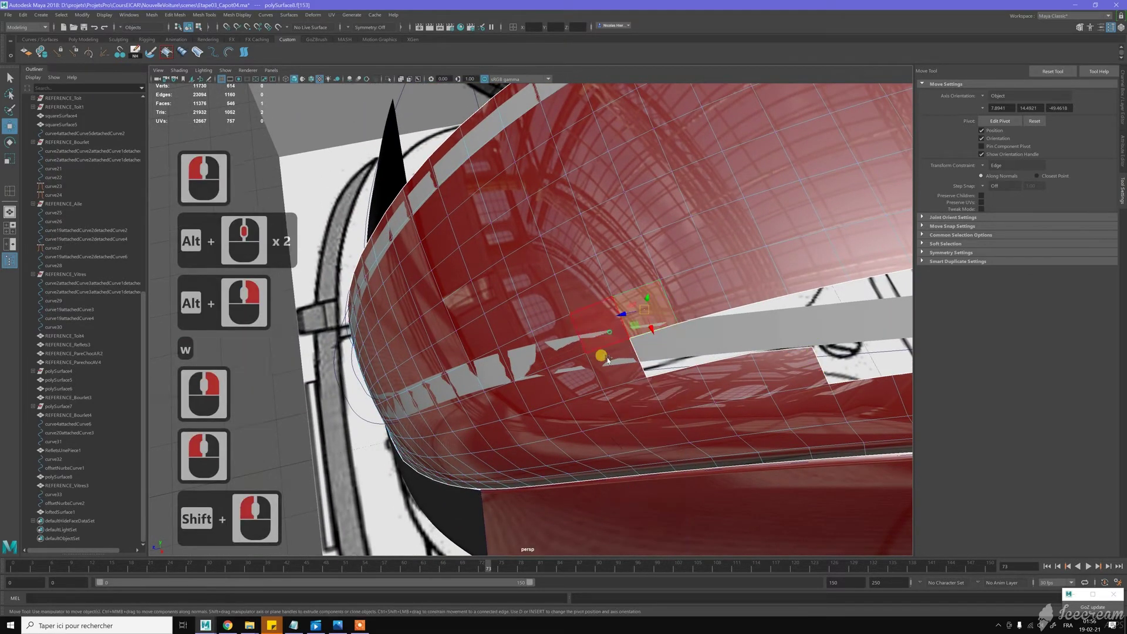
pyautogui.keyDown('shift'); pyautogui.click(559, 352); pyautogui.keyUp('shift')
pyautogui.keyDown('shift'); pyautogui.click(536, 361); pyautogui.keyUp('shift')
pyautogui.keyDown('shift'); pyautogui.click(532, 381); pyautogui.keyUp('shift')
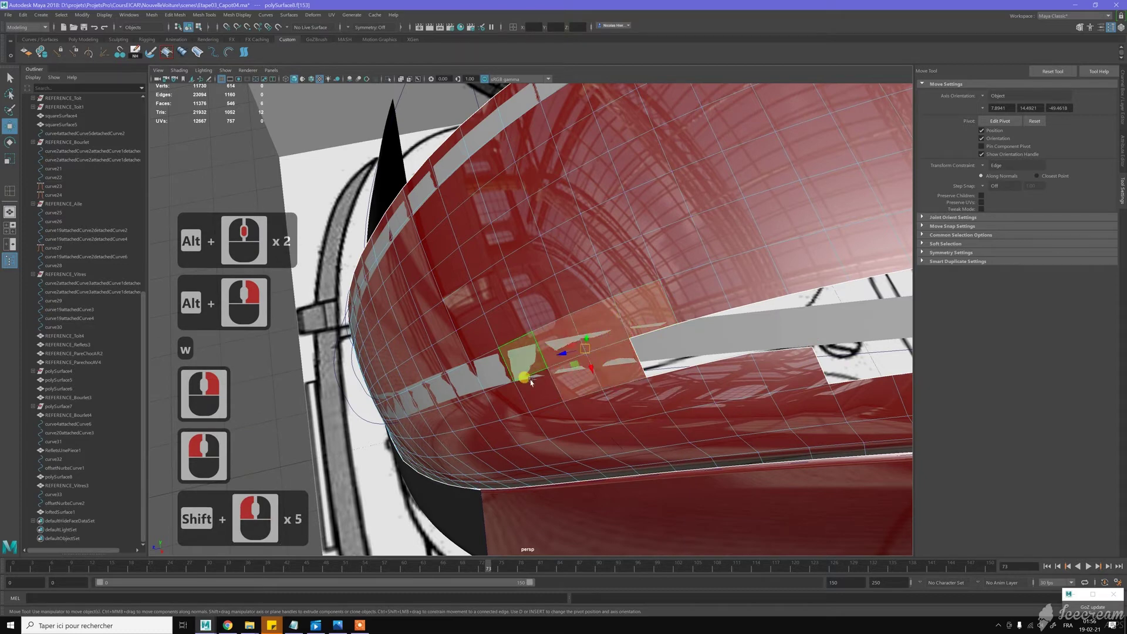
pyautogui.keyDown('shift'); pyautogui.click(504, 382); pyautogui.keyUp('shift')
pyautogui.keyDown('shift'); pyautogui.click(495, 378); pyautogui.keyUp('shift')
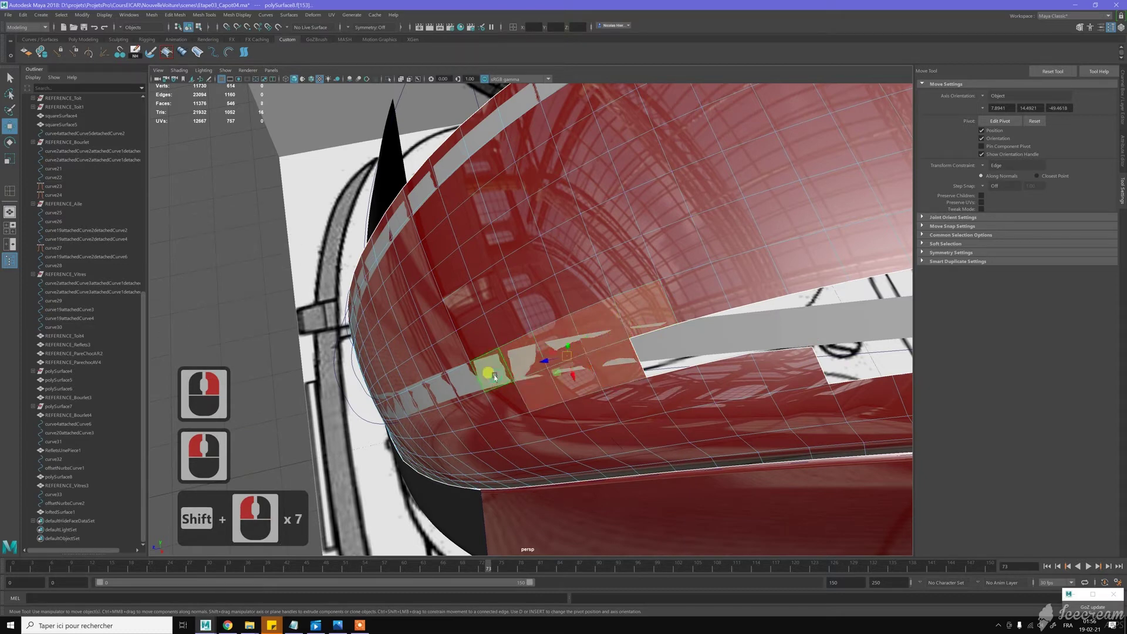
pyautogui.press('Delete')
# Nudge the vertex at the opening's stepped outer corner a little further from the strip
pyautogui.keyDown('alt'); pyautogui.moveTo(495, 378); pyautogui.dragTo(622, 367, button='middle'); pyautogui.keyUp('alt')
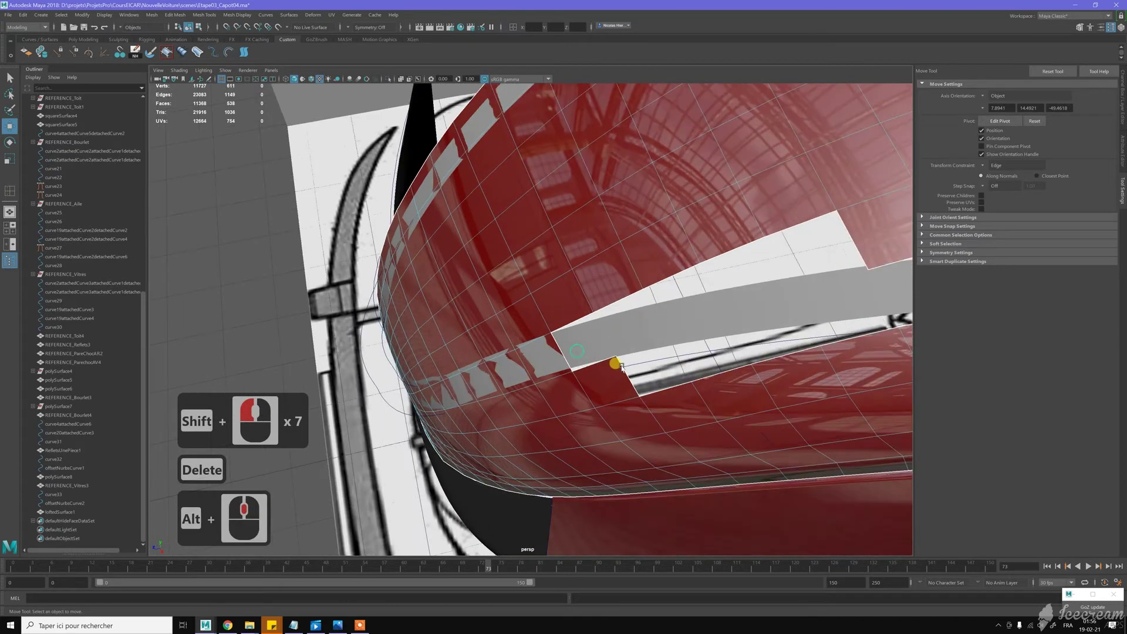
pyautogui.press('w')
pyautogui.moveTo(611, 368); pyautogui.dragTo(610, 357, button='right')
pyautogui.click(612, 361)
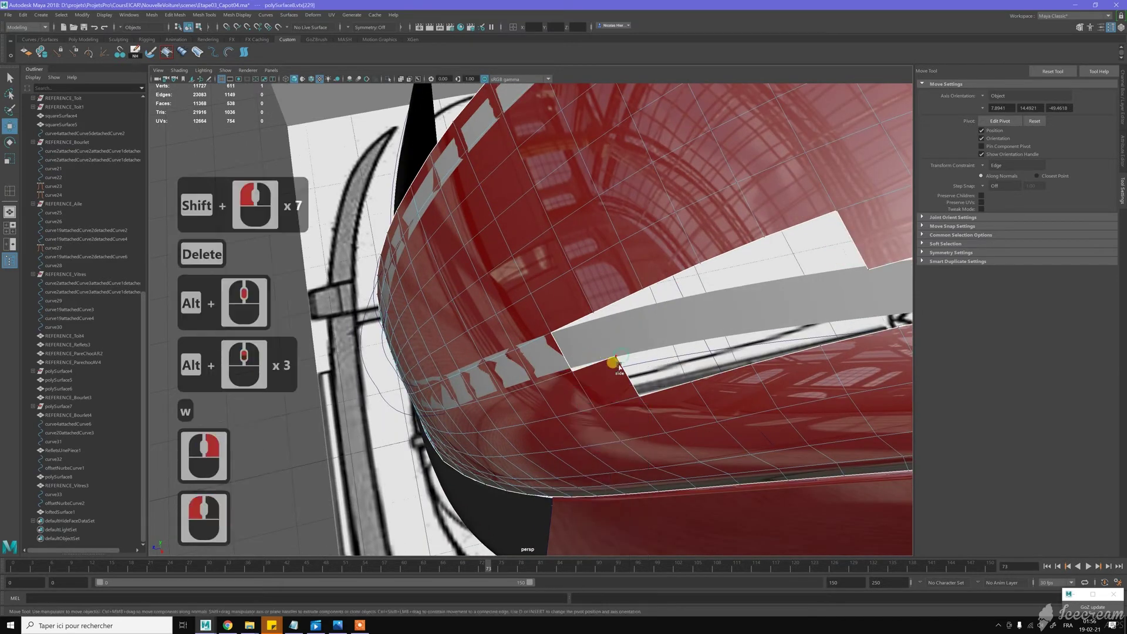
pyautogui.press('w')
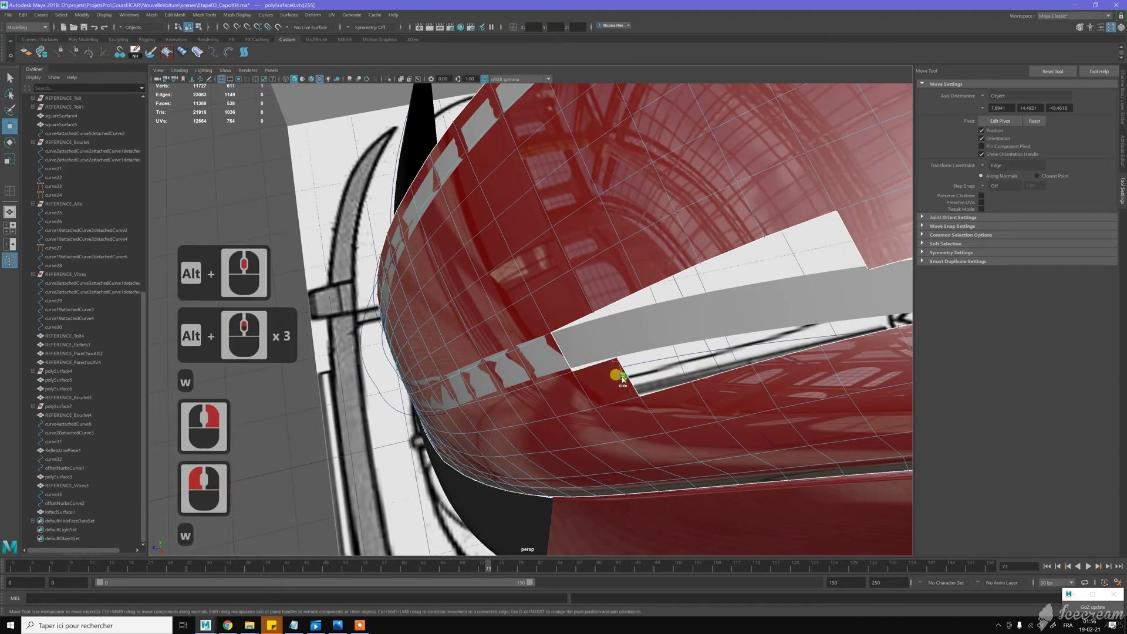
pyautogui.click(623, 379)
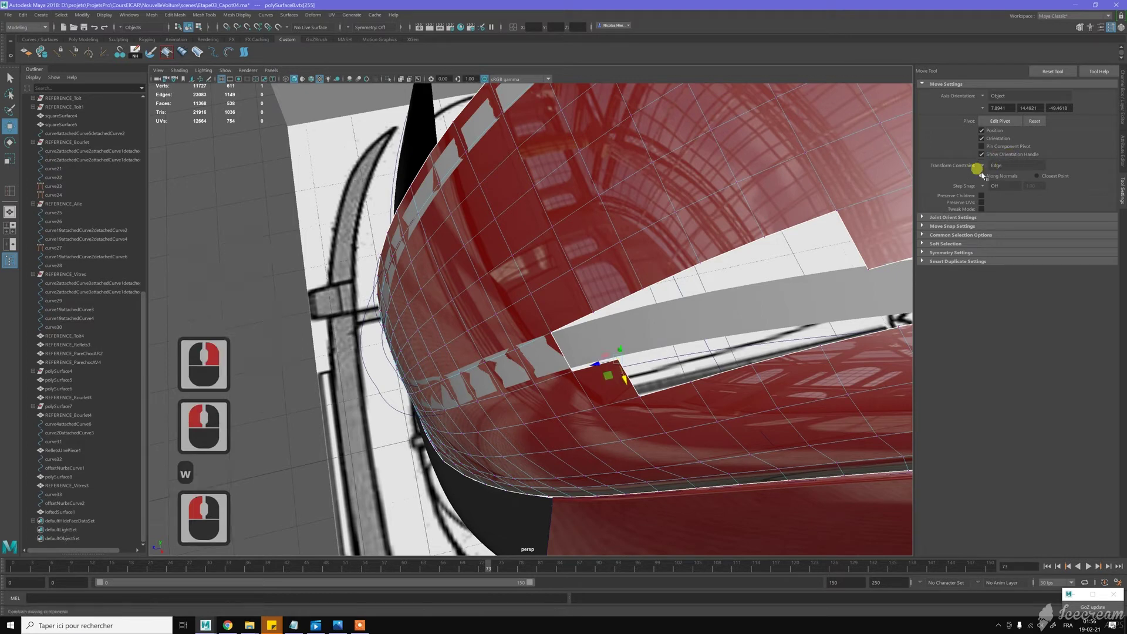
# Delete the band of hood faces beneath the strip from the end of the existing opening down past its bend at the nose
pyautogui.keyDown('alt'); pyautogui.moveTo(576, 297); pyautogui.dragTo(573, 297, button='middle'); pyautogui.keyUp('alt')
pyautogui.keyDown('alt'); pyautogui.moveTo(574, 297); pyautogui.dragTo(604, 281); pyautogui.keyUp('alt')
pyautogui.press('w')
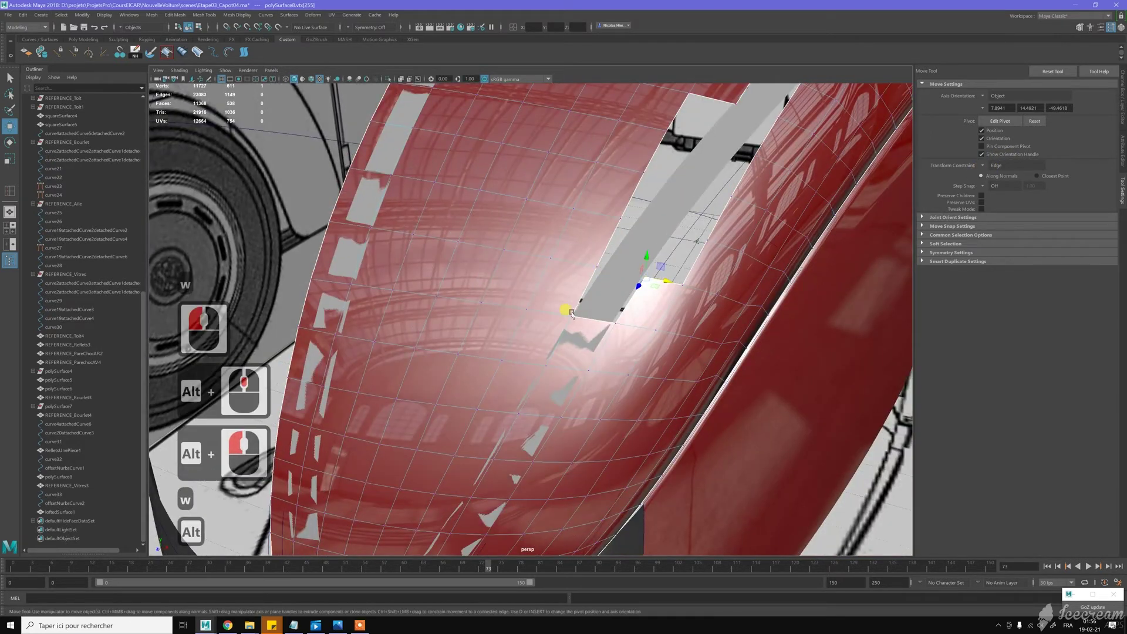
pyautogui.keyDown('alt'); pyautogui.moveTo(572, 313); pyautogui.dragTo(570, 258, button='middle'); pyautogui.keyUp('alt')
pyautogui.moveTo(573, 267); pyautogui.dragTo(574, 290, button='right')
pyautogui.click(573, 272)
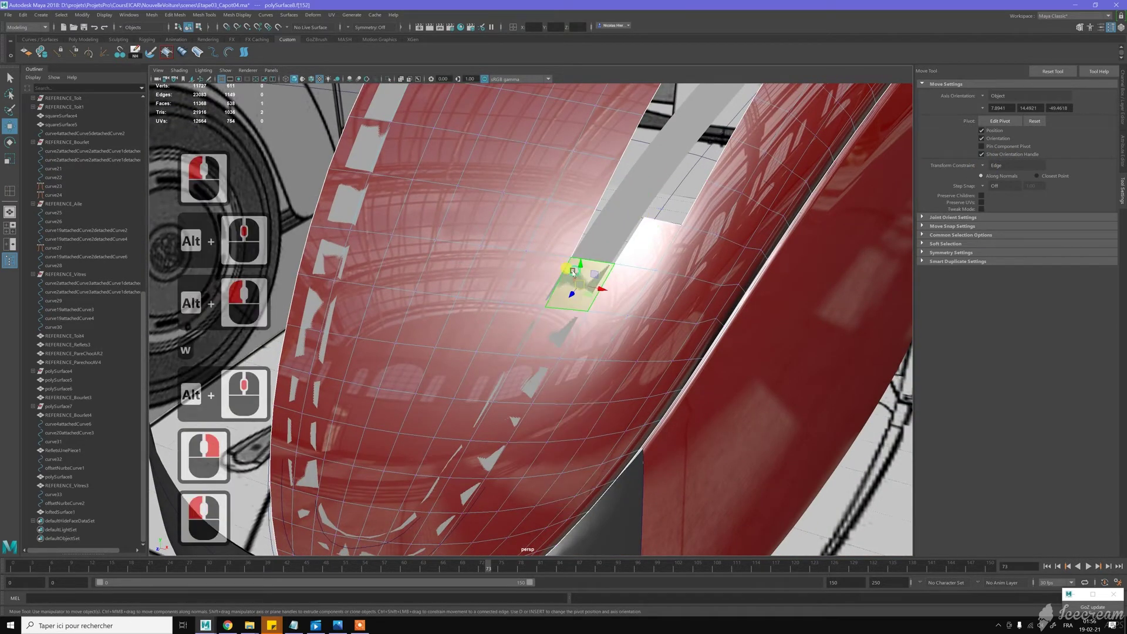
pyautogui.keyDown('shift'); pyautogui.click(540, 324); pyautogui.keyUp('shift')
pyautogui.keyDown('shift'); pyautogui.click(497, 326); pyautogui.keyUp('shift')
pyautogui.keyDown('shift'); pyautogui.click(486, 371); pyautogui.keyUp('shift')
pyautogui.keyDown('shift'); pyautogui.click(478, 387); pyautogui.keyUp('shift')
pyautogui.keyDown('shift'); pyautogui.click(490, 405); pyautogui.keyUp('shift')
pyautogui.keyDown('shift'); pyautogui.click(469, 411); pyautogui.keyUp('shift')
pyautogui.keyDown('shift'); pyautogui.click(464, 420); pyautogui.keyUp('shift')
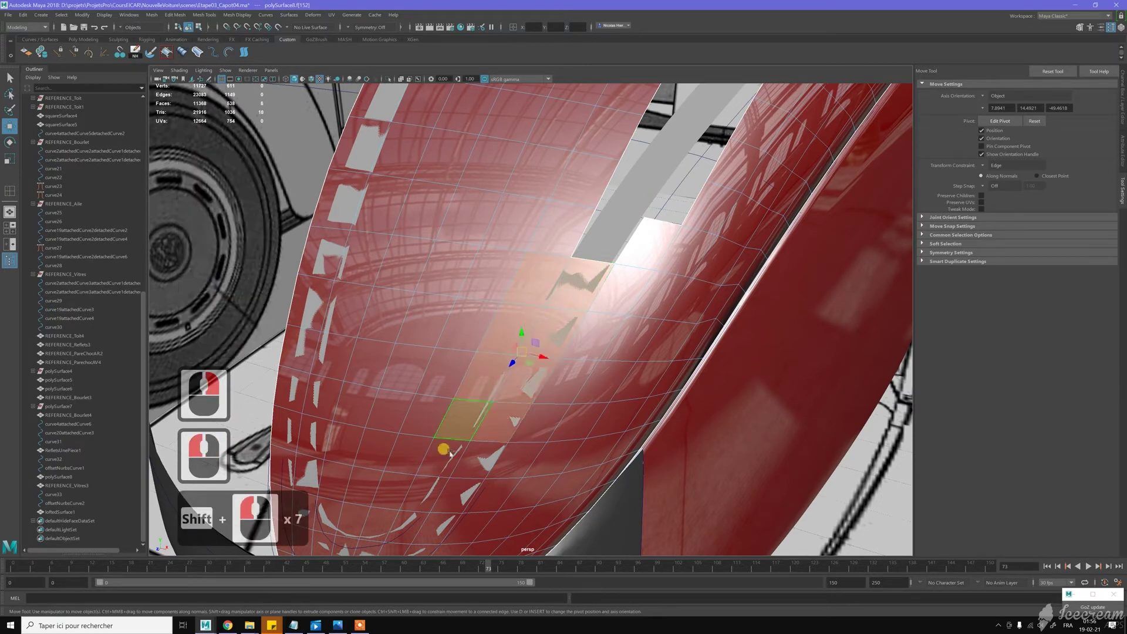
pyautogui.keyDown('shift'); pyautogui.click(453, 466); pyautogui.keyUp('shift')
pyautogui.keyDown('shift'); pyautogui.click(449, 480); pyautogui.keyUp('shift')
pyautogui.keyDown('shift'); pyautogui.click(430, 489); pyautogui.keyUp('shift')
pyautogui.keyDown('shift'); pyautogui.click(470, 487); pyautogui.keyUp('shift')
pyautogui.keyDown('alt'); pyautogui.moveTo(521, 405); pyautogui.dragTo(526, 398, button='middle'); pyautogui.keyUp('alt')
pyautogui.keyDown('shift'); pyautogui.click(467, 457); pyautogui.keyUp('shift')
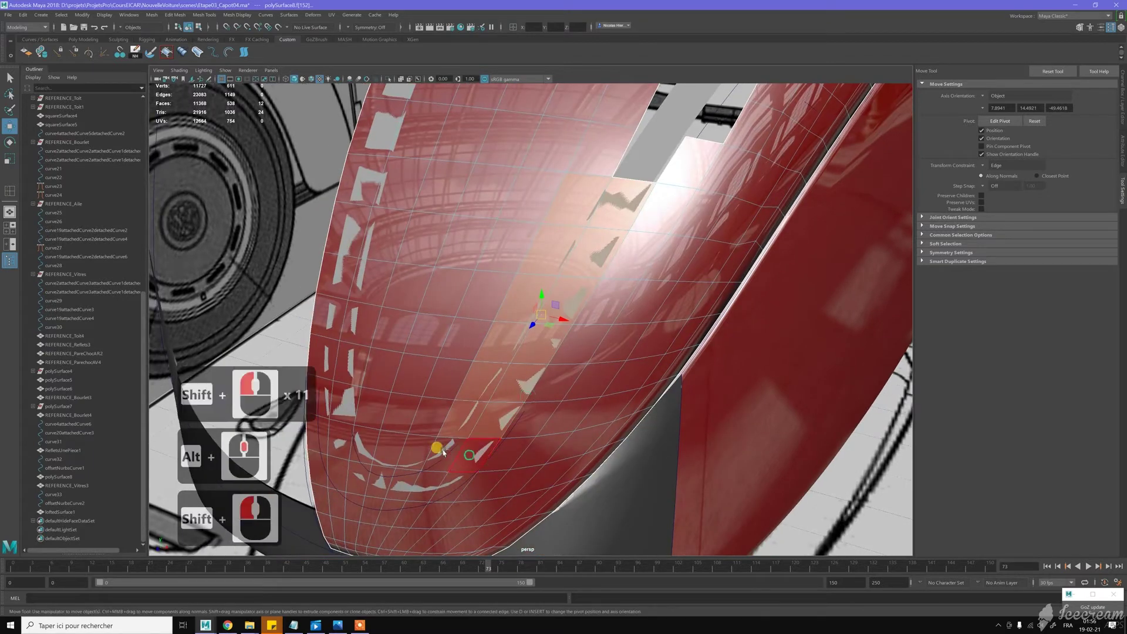
pyautogui.keyDown('shift'); pyautogui.click(428, 480); pyautogui.keyUp('shift')
pyautogui.keyDown('shift'); pyautogui.click(423, 494); pyautogui.keyUp('shift')
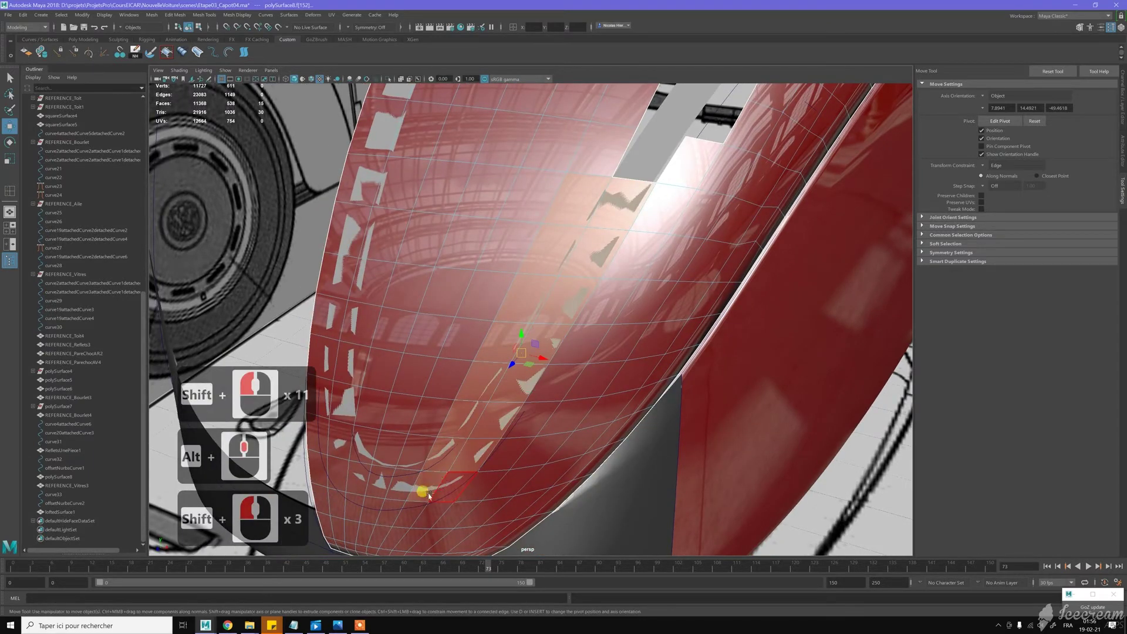
pyautogui.keyDown('shift'); pyautogui.click(419, 508); pyautogui.keyUp('shift')
pyautogui.keyDown('shift'); pyautogui.click(416, 512); pyautogui.keyUp('shift')
pyautogui.keyDown('shift'); pyautogui.click(401, 508); pyautogui.keyUp('shift')
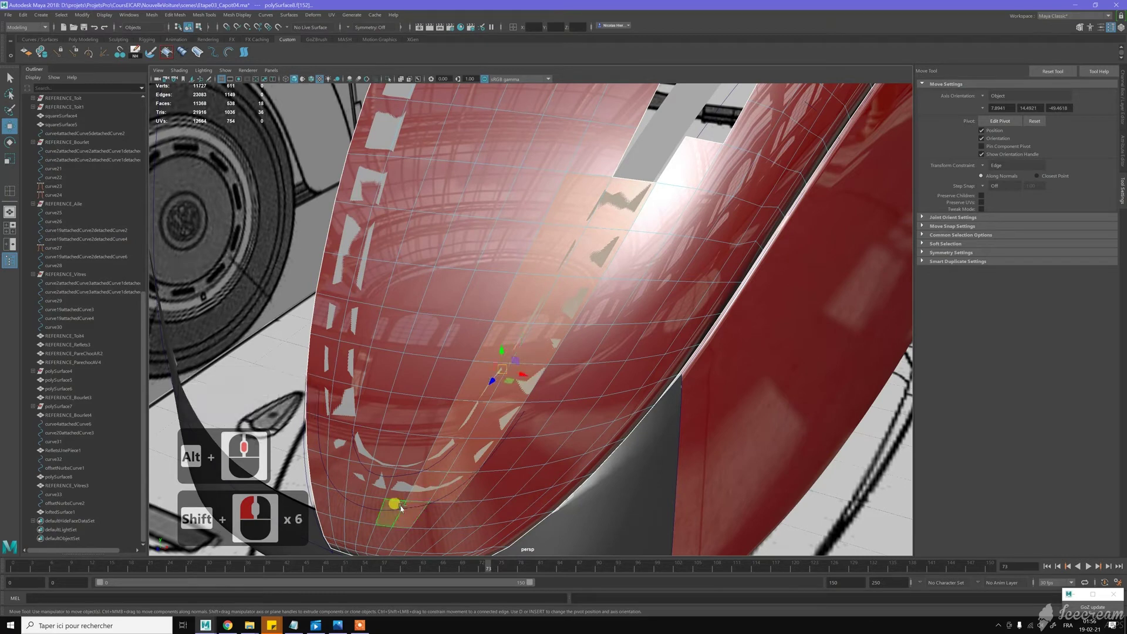
pyautogui.keyDown('shift'); pyautogui.click(402, 491); pyautogui.keyUp('shift')
pyautogui.press('Delete')
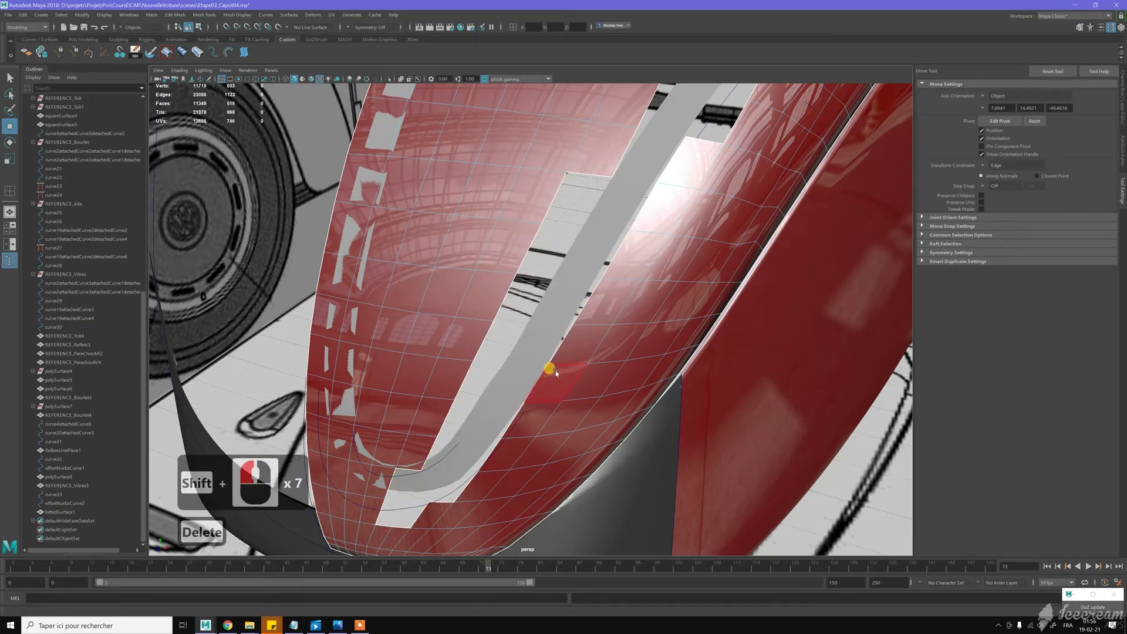
# Slide the hood vertex on the opening's outer border, just above the nose bend, slightly along its edge beside the strip
pyautogui.scroll(7, 556, 372)
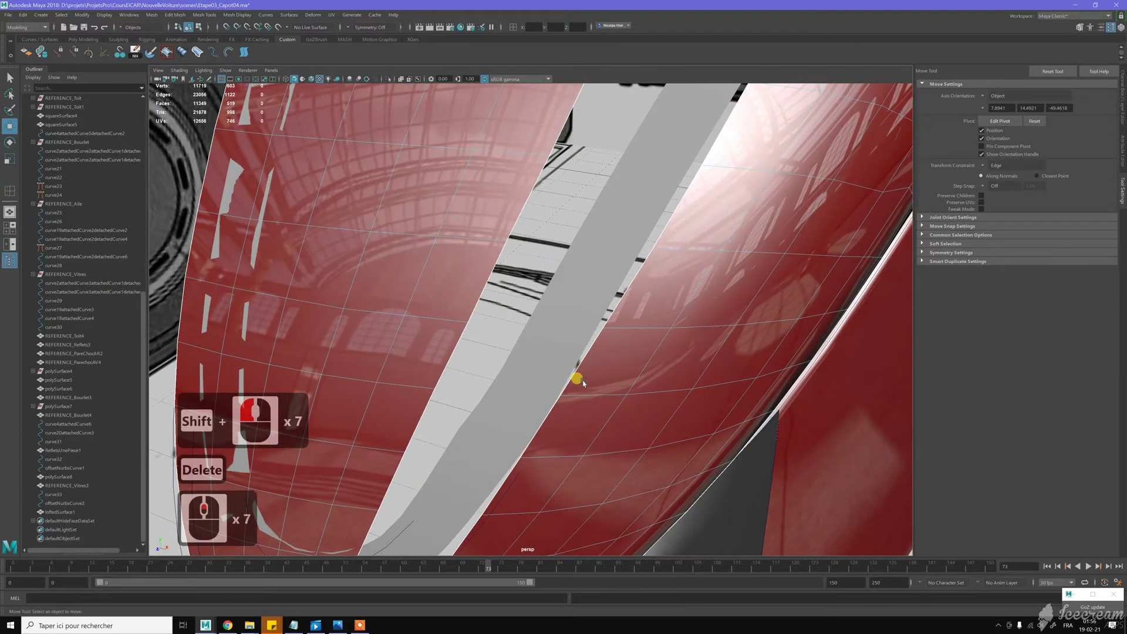
pyautogui.moveTo(571, 388); pyautogui.dragTo(580, 366, button='right')
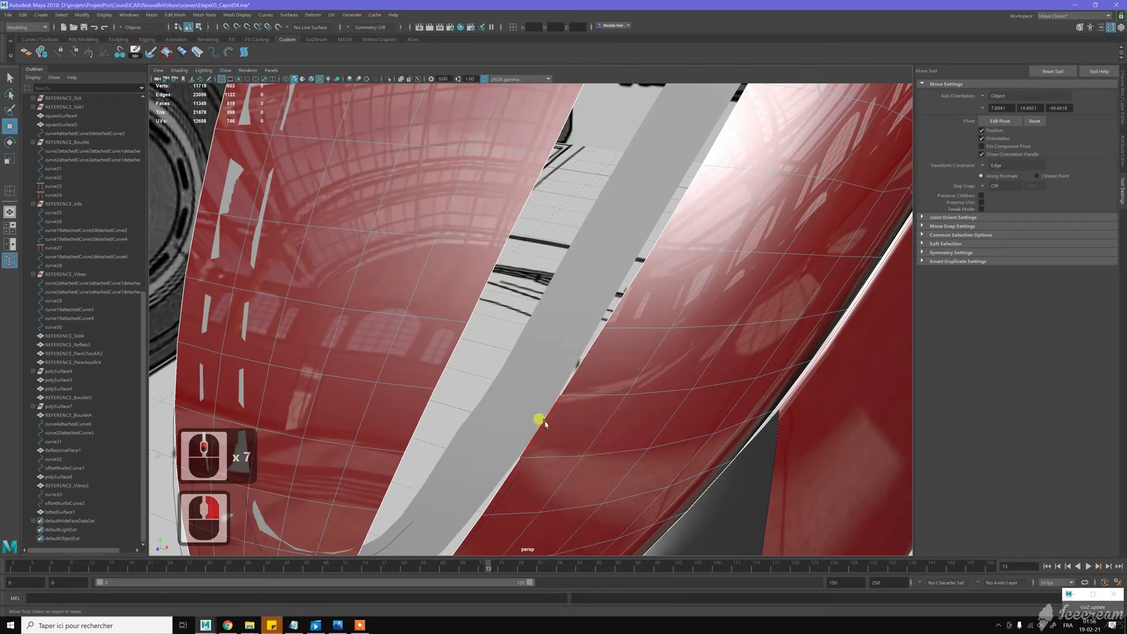
pyautogui.click(541, 427)
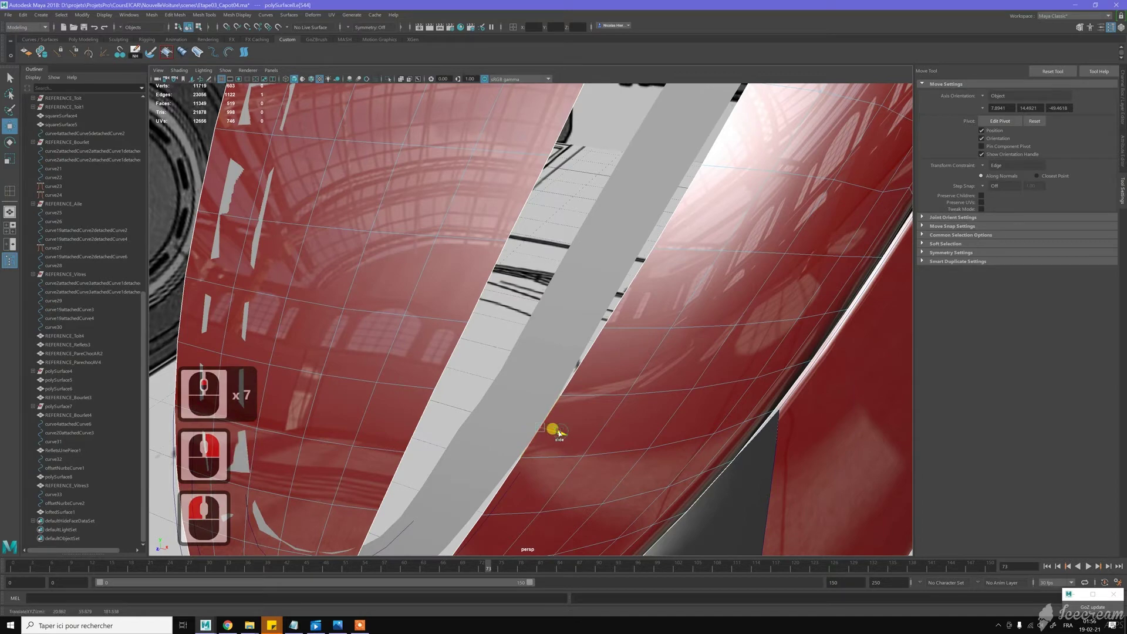
pyautogui.moveTo(560, 431); pyautogui.dragTo(556, 431)
pyautogui.keyDown('alt'); pyautogui.moveTo(553, 425); pyautogui.dragTo(620, 296, button='middle'); pyautogui.keyUp('alt')
pyautogui.keyDown('alt'); pyautogui.moveTo(539, 392); pyautogui.dragTo(608, 302, button='middle'); pyautogui.keyUp('alt')
pyautogui.keyDown('alt'); pyautogui.moveTo(487, 368); pyautogui.dragTo(493, 372, button='middle'); pyautogui.keyUp('alt')
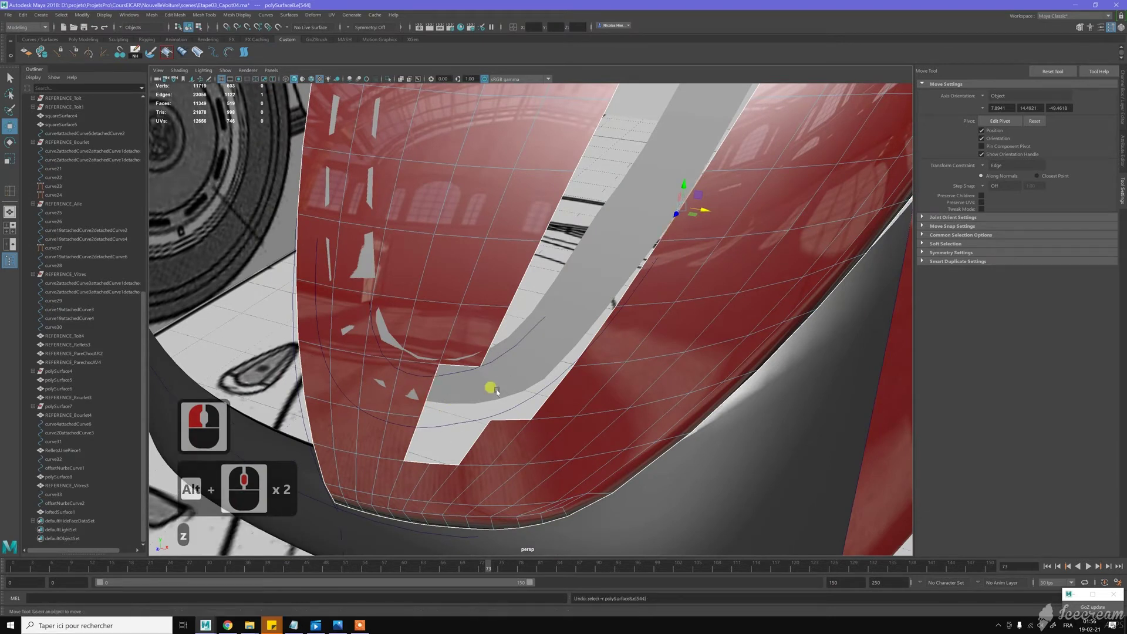
# Undo back to the face selection without the lowest nose faces, and delete only the remaining band beneath the strip
pyautogui.press('z')
pyautogui.press('z')
pyautogui.press('z')
pyautogui.press('z')
pyautogui.press('z')
pyautogui.press('z')
pyautogui.press('z')
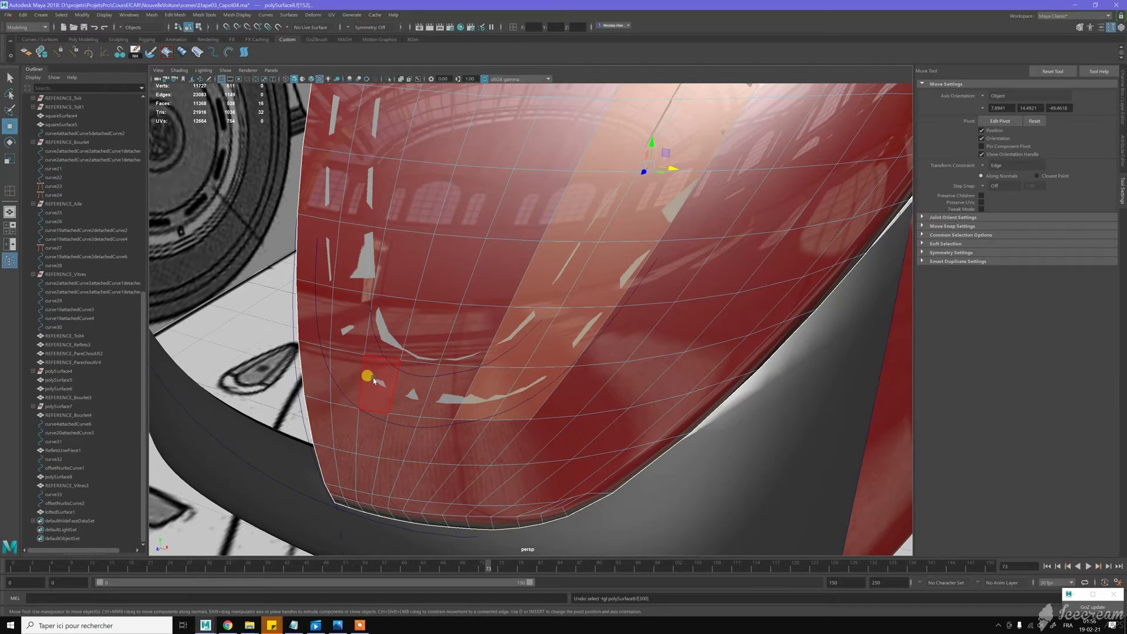
pyautogui.press('Delete')
pyautogui.keyDown('alt'); pyautogui.moveTo(672, 216); pyautogui.dragTo(659, 248, button='middle'); pyautogui.keyUp('alt')
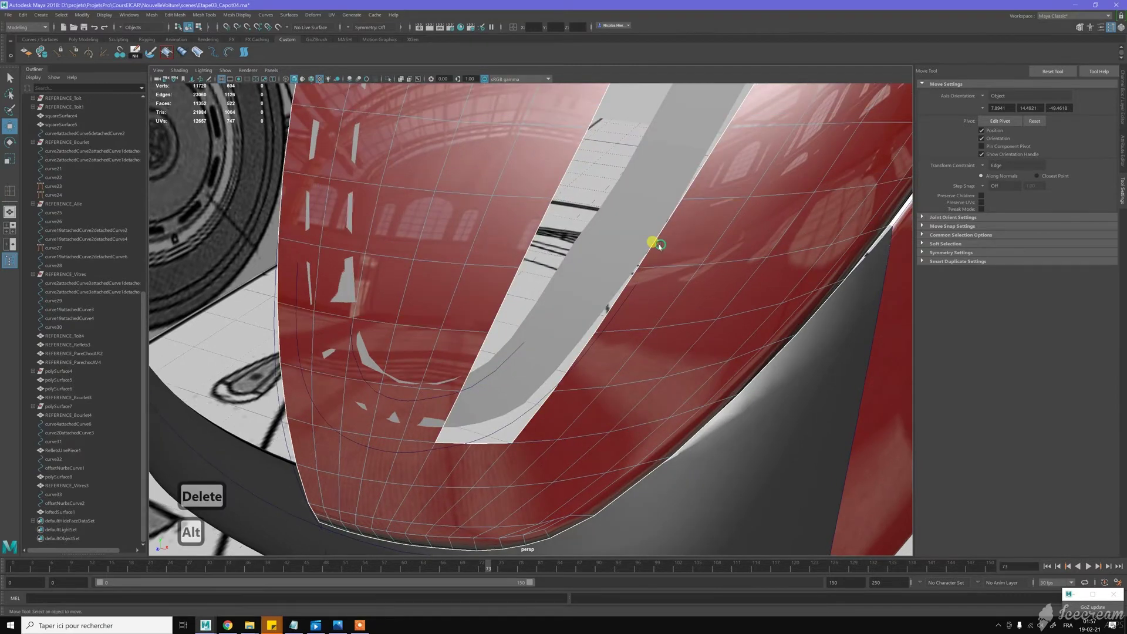
# Slide the hood vertex on the opening's outer border slightly away from the strip, just above the nose bend
pyautogui.scroll(-5, 653, 255)
pyautogui.keyDown('alt'); pyautogui.moveTo(587, 300); pyautogui.dragTo(554, 354, button='middle'); pyautogui.keyUp('alt')
pyautogui.scroll(-2, 554, 354)
pyautogui.scroll(-3, 554, 354)
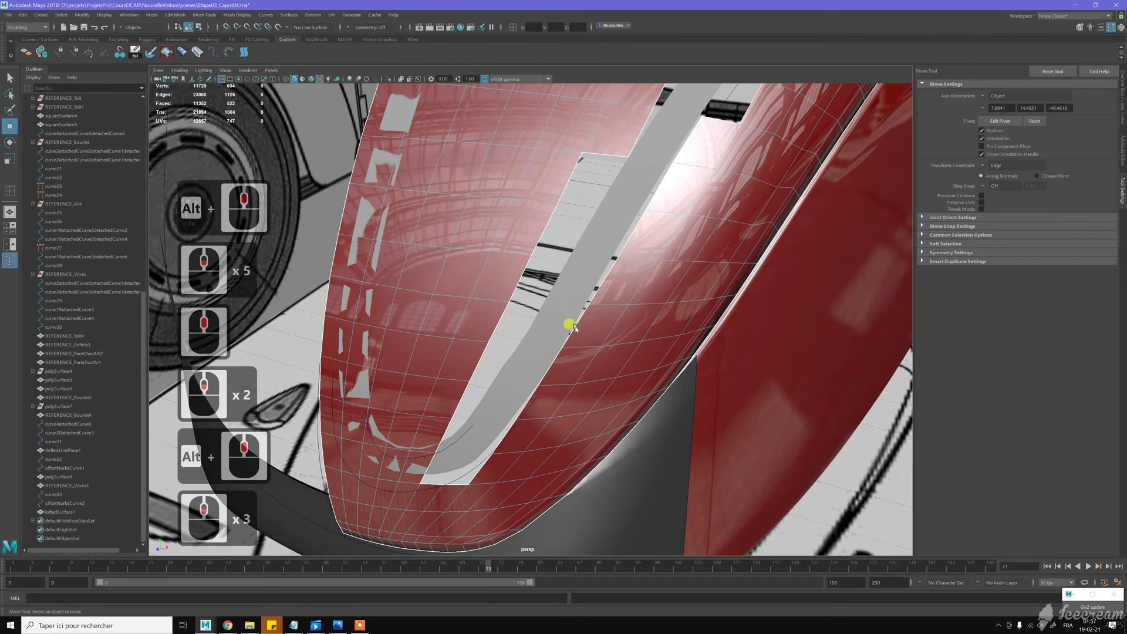
pyautogui.moveTo(551, 360); pyautogui.dragTo(550, 336, button='right')
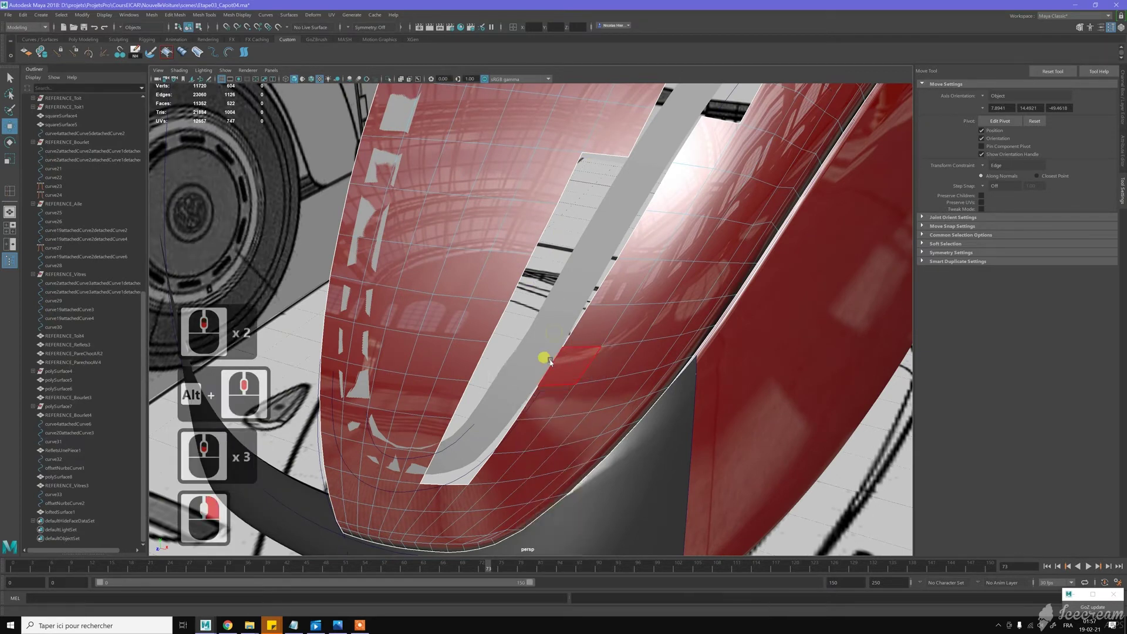
pyautogui.click(549, 362)
pyautogui.press('z')
pyautogui.scroll(6, 552, 376)
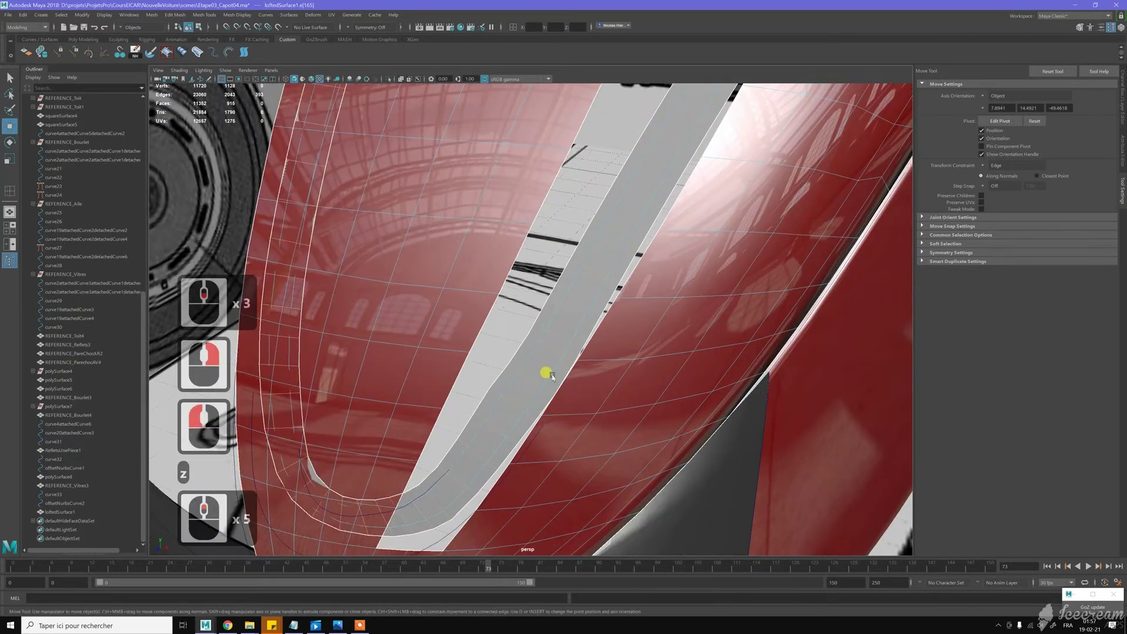
pyautogui.click(549, 413)
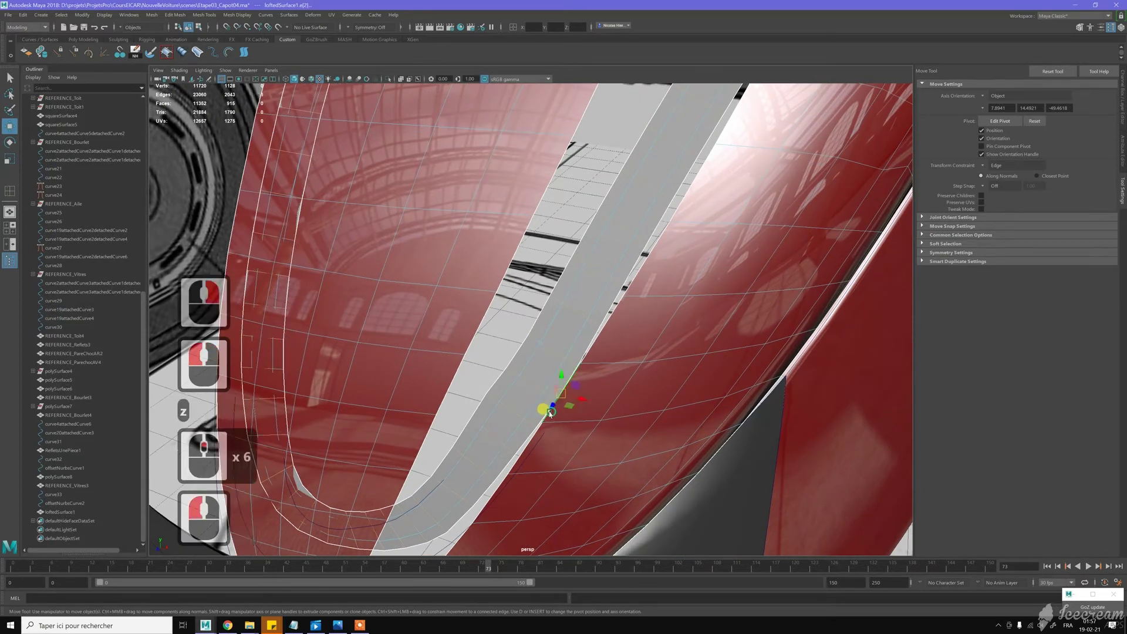
pyautogui.moveTo(579, 402); pyautogui.dragTo(582, 401)
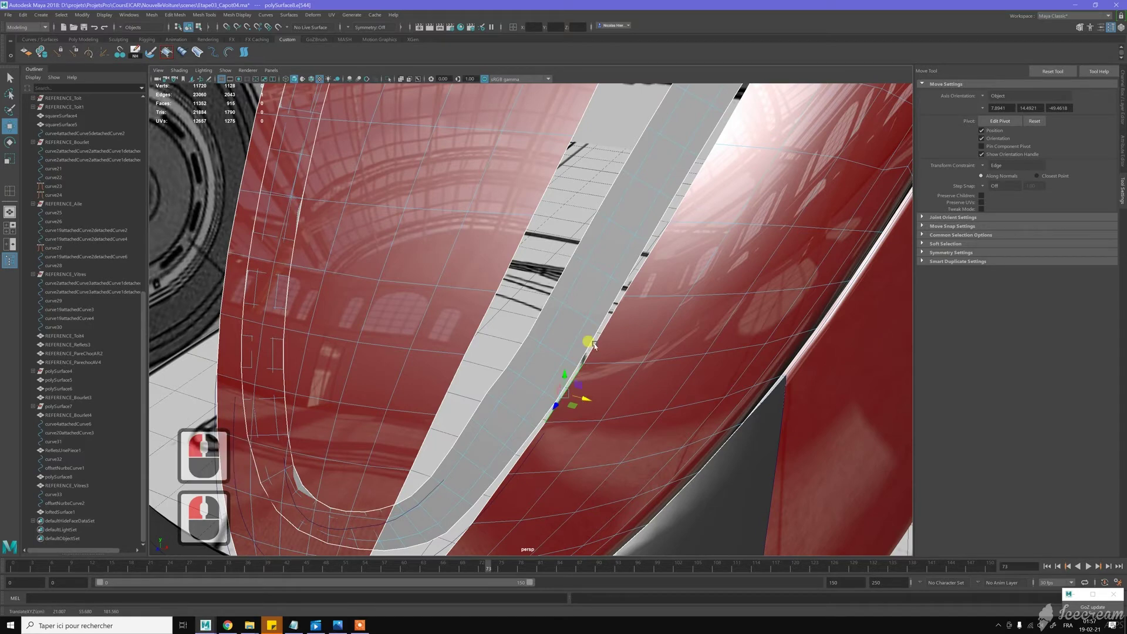
# Delete the two rows of three hood faces beneath the strip's curve at the nose, extending the opening sideways
pyautogui.scroll(-3, 556, 344)
pyautogui.keyDown('alt'); pyautogui.moveTo(528, 373); pyautogui.dragTo(621, 332, button='middle'); pyautogui.keyUp('alt')
pyautogui.keyDown('alt'); pyautogui.moveTo(621, 332); pyautogui.dragTo(575, 379, button='right'); pyautogui.keyUp('alt')
pyautogui.press('w')
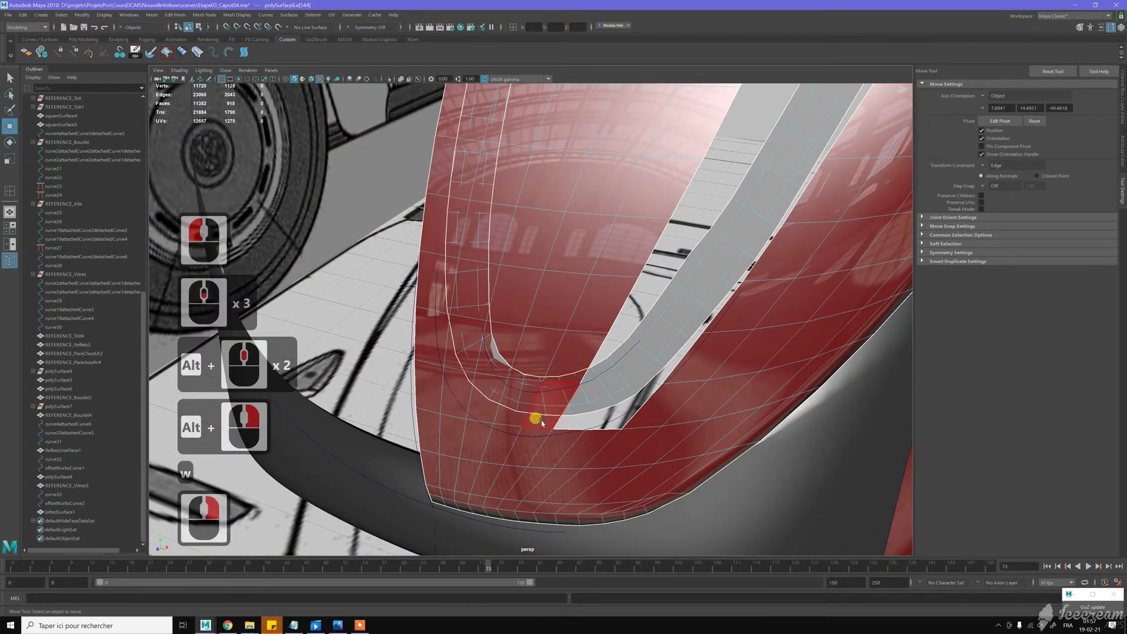
pyautogui.click(543, 419)
pyautogui.keyDown('shift'); pyautogui.click(494, 411); pyautogui.keyUp('shift')
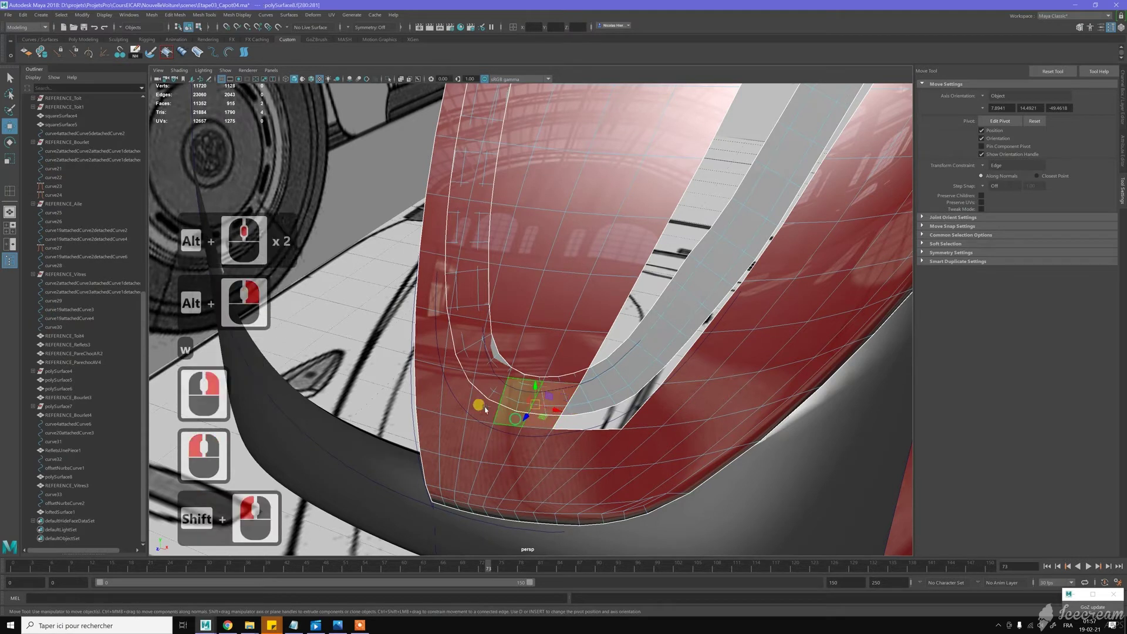
pyautogui.keyDown('shift'); pyautogui.click(490, 378); pyautogui.keyUp('shift')
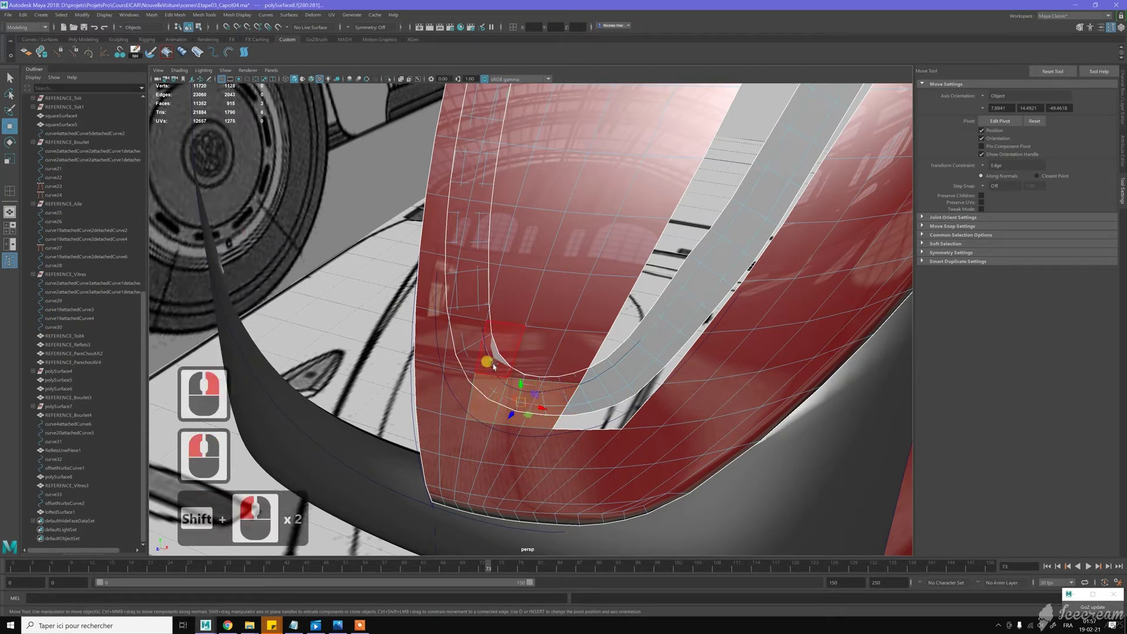
pyautogui.keyDown('shift'); pyautogui.click(525, 355); pyautogui.keyUp('shift')
pyautogui.keyDown('shift'); pyautogui.click(549, 349); pyautogui.keyUp('shift')
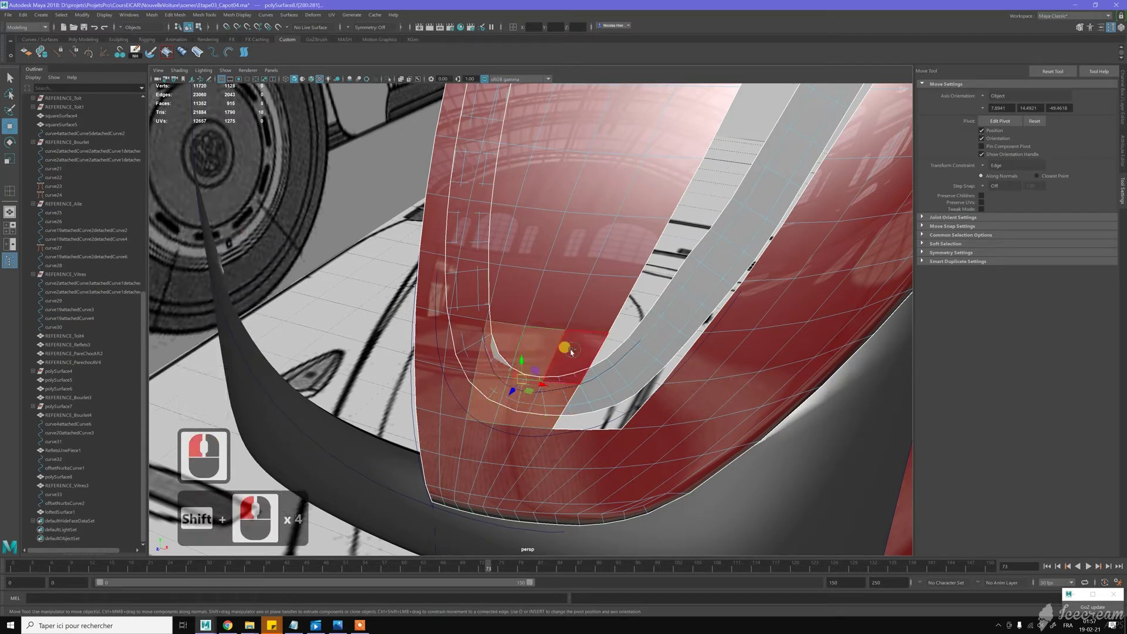
pyautogui.keyDown('shift'); pyautogui.click(571, 351); pyautogui.keyUp('shift')
pyautogui.press('Delete')
pyautogui.press('w')
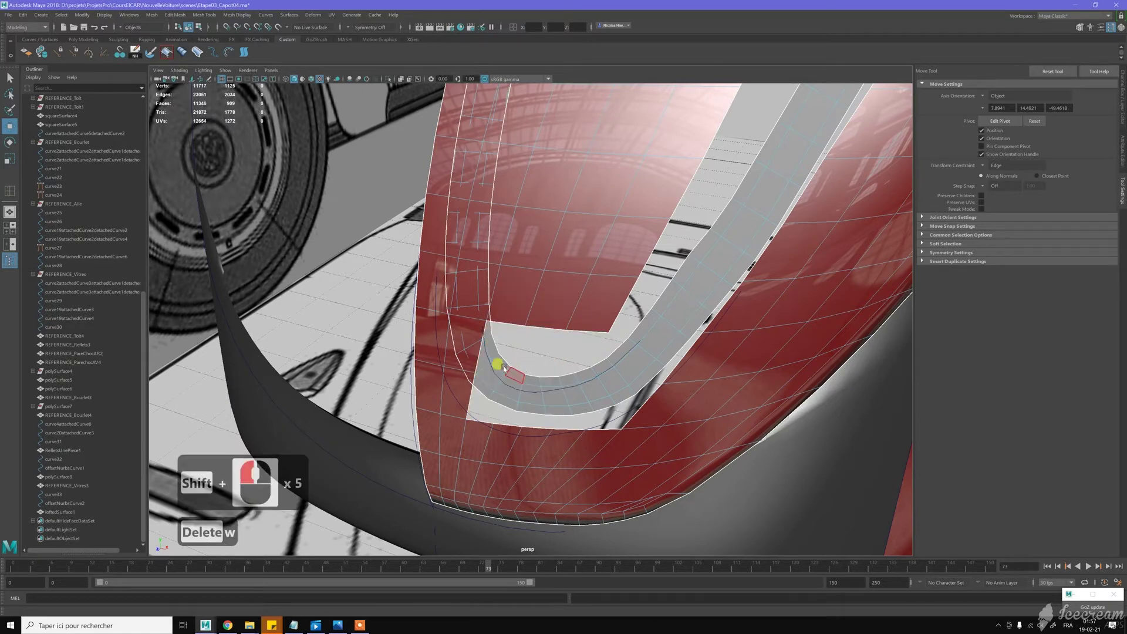
# Reselect the hood mesh and delete the two faces beside the nose opening, under the far bend of the strip
pyautogui.moveTo(505, 366); pyautogui.dragTo(527, 350, button='right')
pyautogui.click(503, 394)
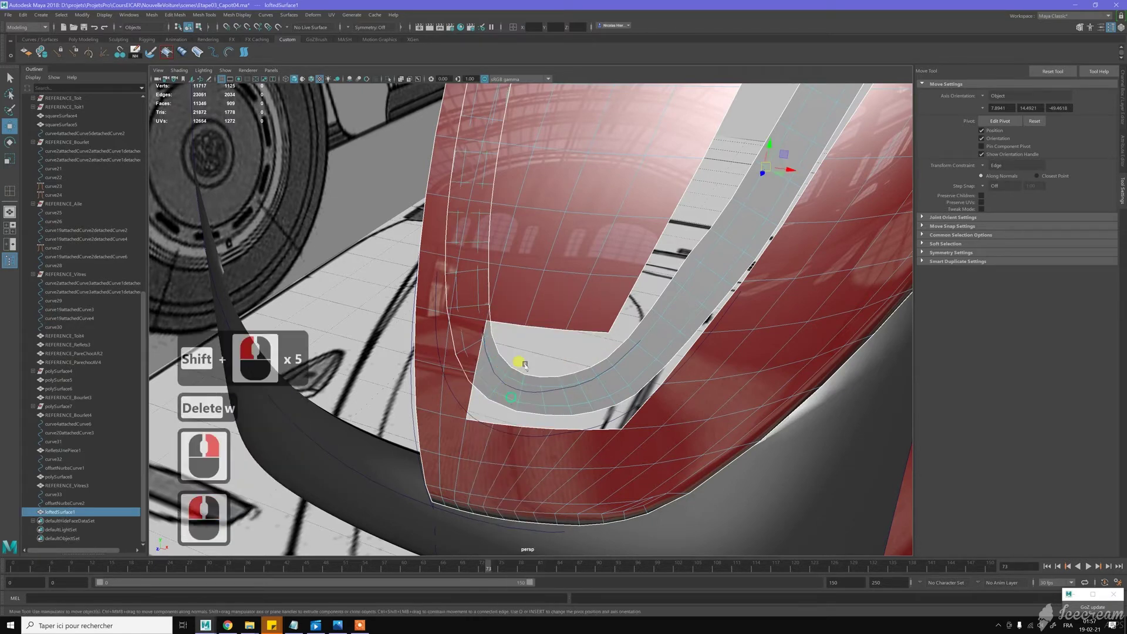
pyautogui.keyDown('alt'); pyautogui.moveTo(524, 296); pyautogui.dragTo(549, 303, button='middle'); pyautogui.keyUp('alt')
pyautogui.click(558, 303)
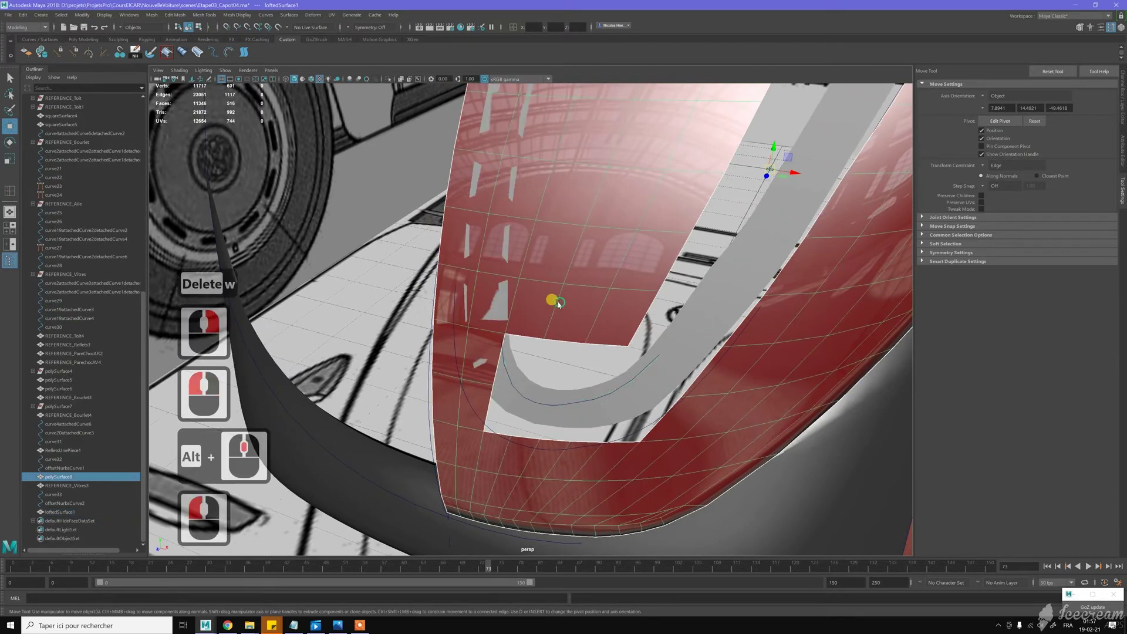
pyautogui.moveTo(552, 291); pyautogui.dragTo(537, 317, button='right')
pyautogui.click(478, 355)
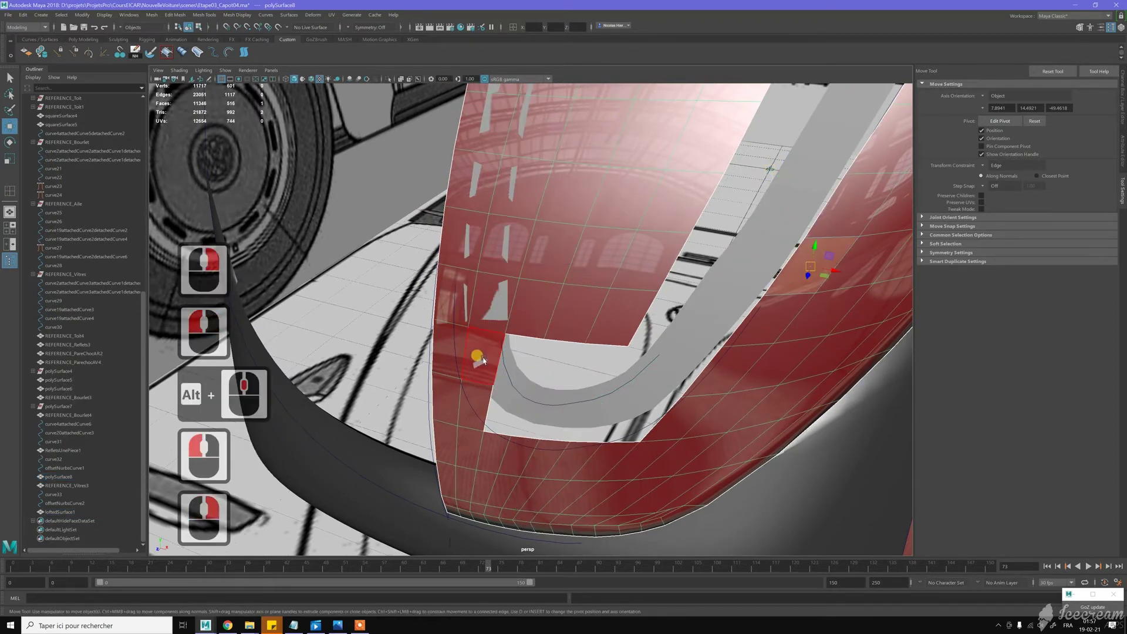
pyautogui.keyDown('shift'); pyautogui.click(473, 394); pyautogui.keyUp('shift')
pyautogui.press('Delete')
# Select the column of eight hood faces running up from the nose opening, beside the strip's straight leg near the centreline
pyautogui.keyDown('alt'); pyautogui.moveTo(529, 259); pyautogui.dragTo(533, 319, button='middle'); pyautogui.keyUp('alt')
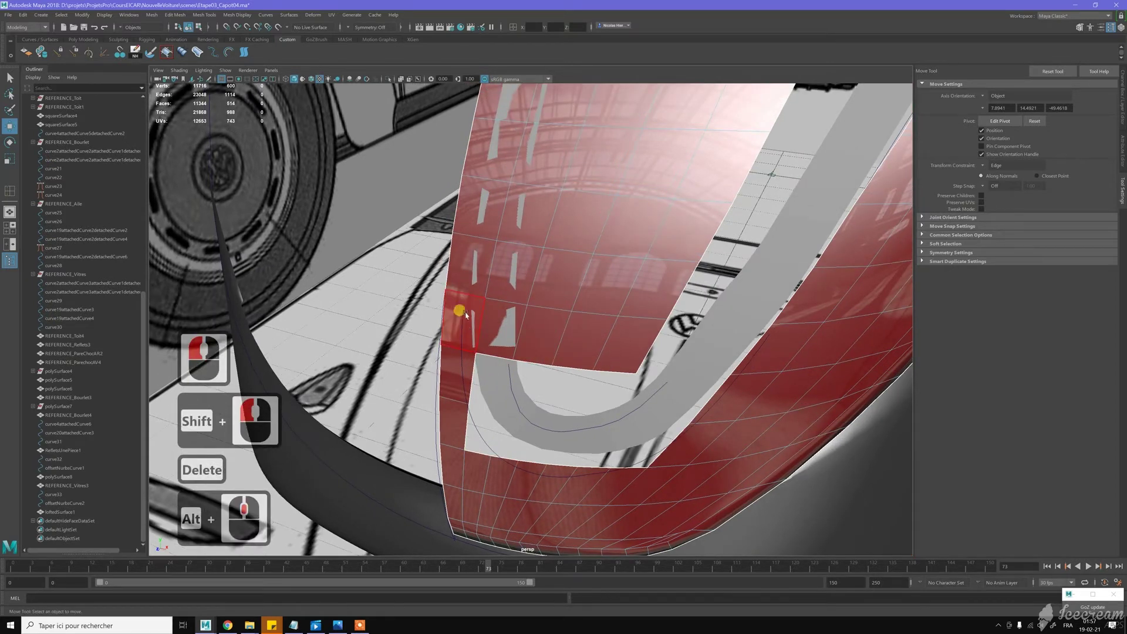
pyautogui.click(505, 329)
pyautogui.keyDown('shift'); pyautogui.click(516, 261); pyautogui.keyUp('shift')
pyautogui.keyDown('shift'); pyautogui.click(531, 215); pyautogui.keyUp('shift')
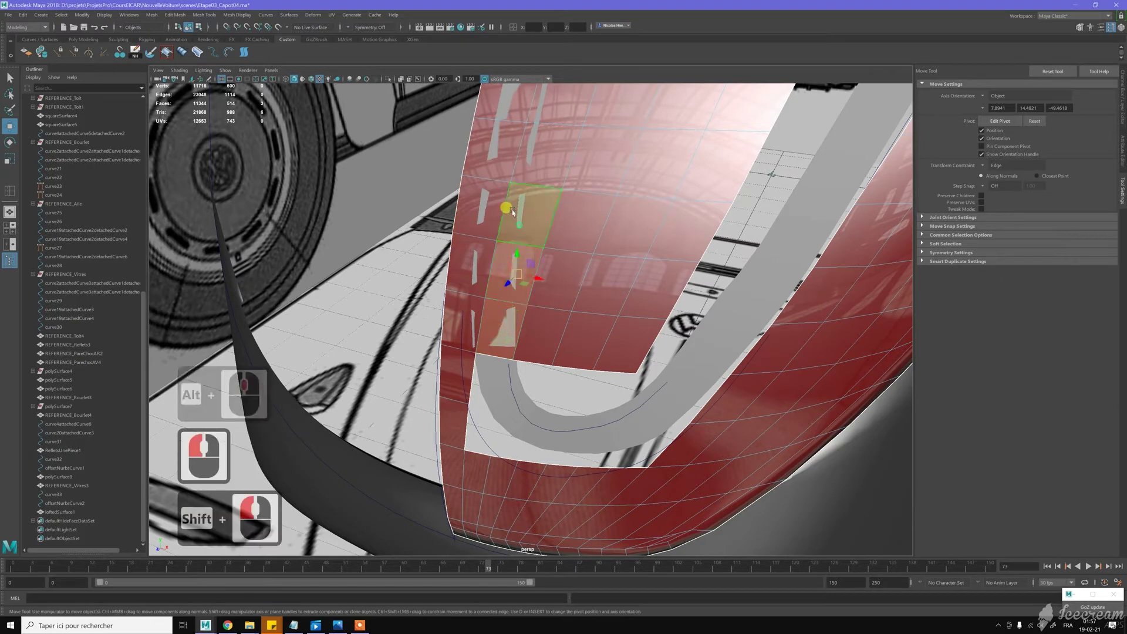
pyautogui.keyDown('shift'); pyautogui.click(540, 149); pyautogui.keyUp('shift')
pyautogui.keyDown('alt'); pyautogui.moveTo(575, 229); pyautogui.dragTo(572, 279, button='middle'); pyautogui.keyUp('alt')
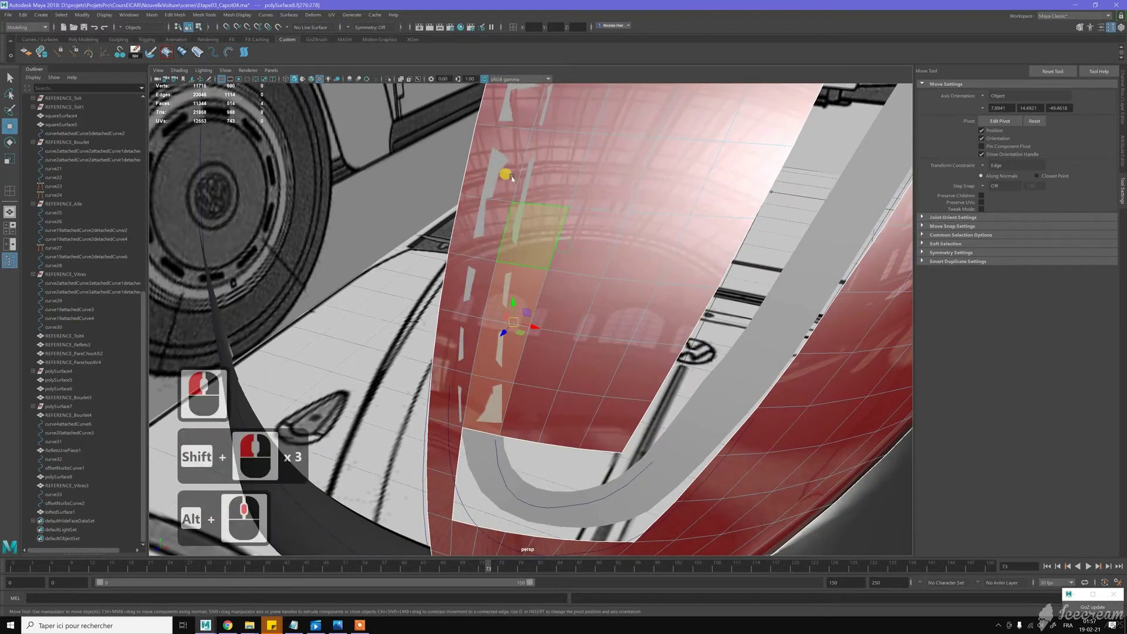
pyautogui.keyDown('shift'); pyautogui.click(536, 169); pyautogui.keyUp('shift')
pyautogui.scroll(4, 563, 158)
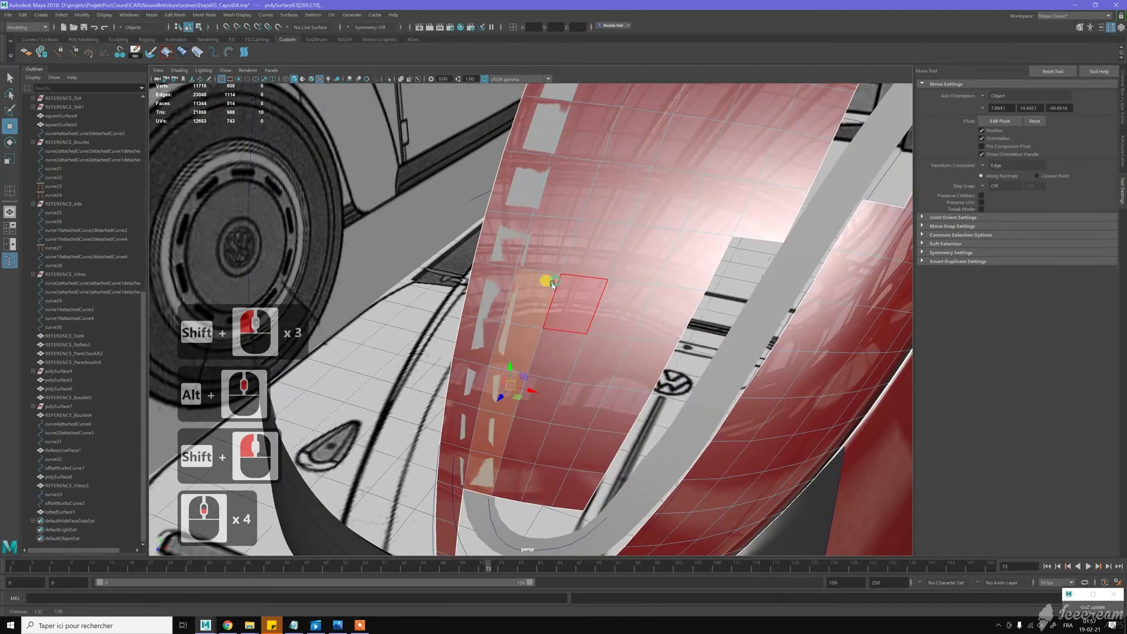
pyautogui.keyDown('alt'); pyautogui.moveTo(536, 276); pyautogui.dragTo(543, 270, button='middle'); pyautogui.keyUp('alt')
pyautogui.keyDown('shift'); pyautogui.click(543, 267); pyautogui.keyUp('shift')
pyautogui.keyDown('shift'); pyautogui.click(548, 194); pyautogui.keyUp('shift')
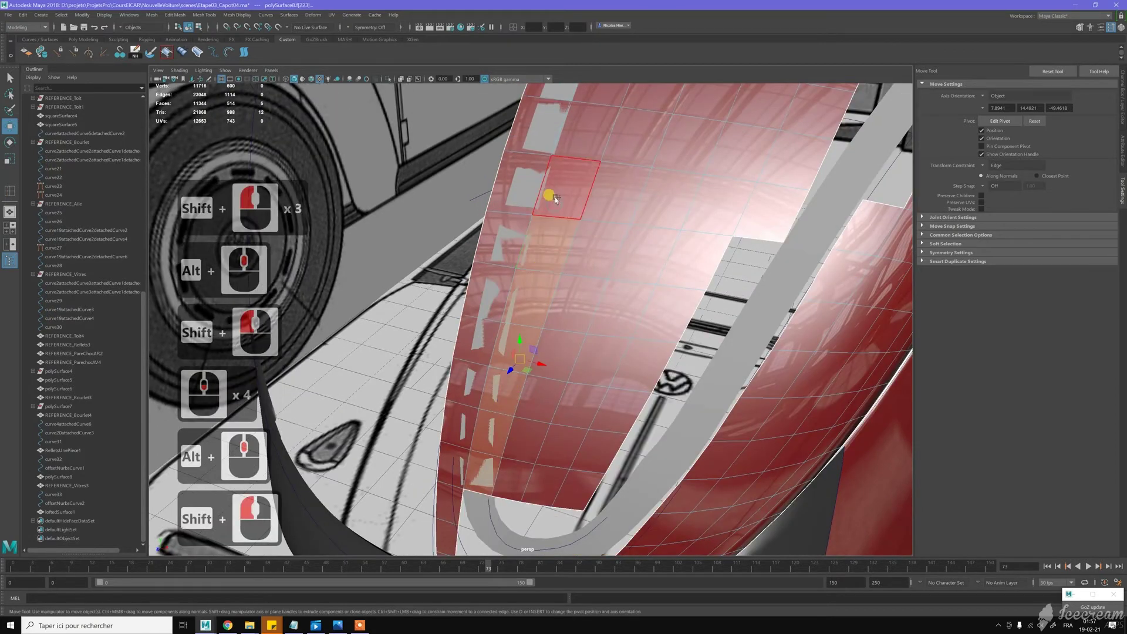
pyautogui.keyDown('shift'); pyautogui.click(569, 143); pyautogui.keyUp('shift')
pyautogui.scroll(-3, 571, 250)
pyautogui.keyDown('alt'); pyautogui.moveTo(573, 253); pyautogui.dragTo(568, 252, button='middle'); pyautogui.keyUp('alt')
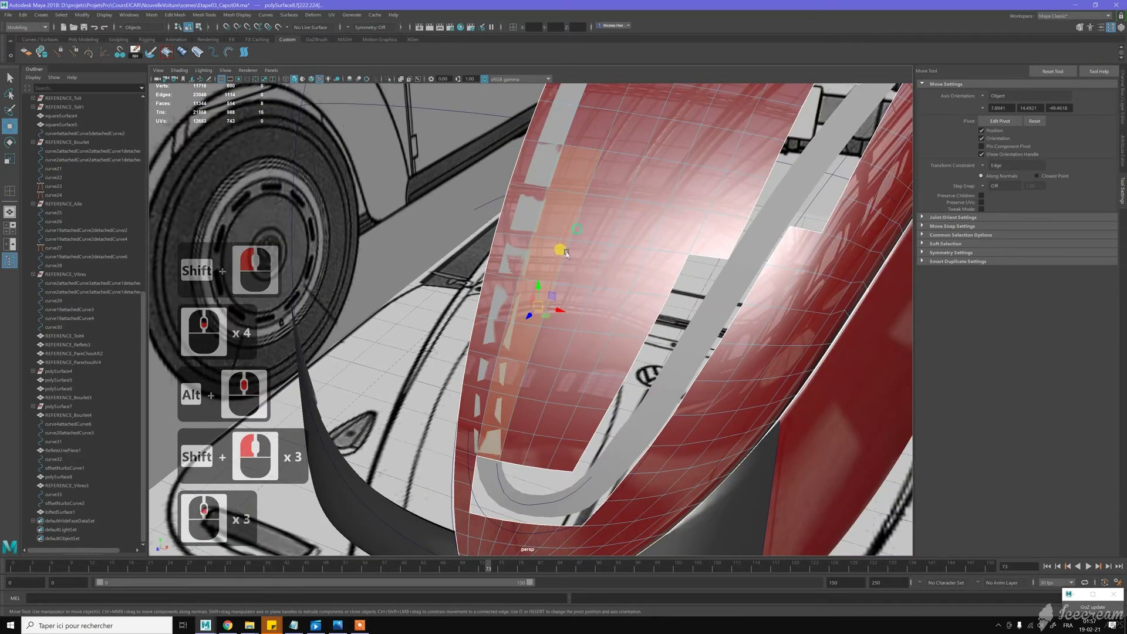
pyautogui.keyDown('alt'); pyautogui.moveTo(569, 252); pyautogui.dragTo(564, 257); pyautogui.keyUp('alt')
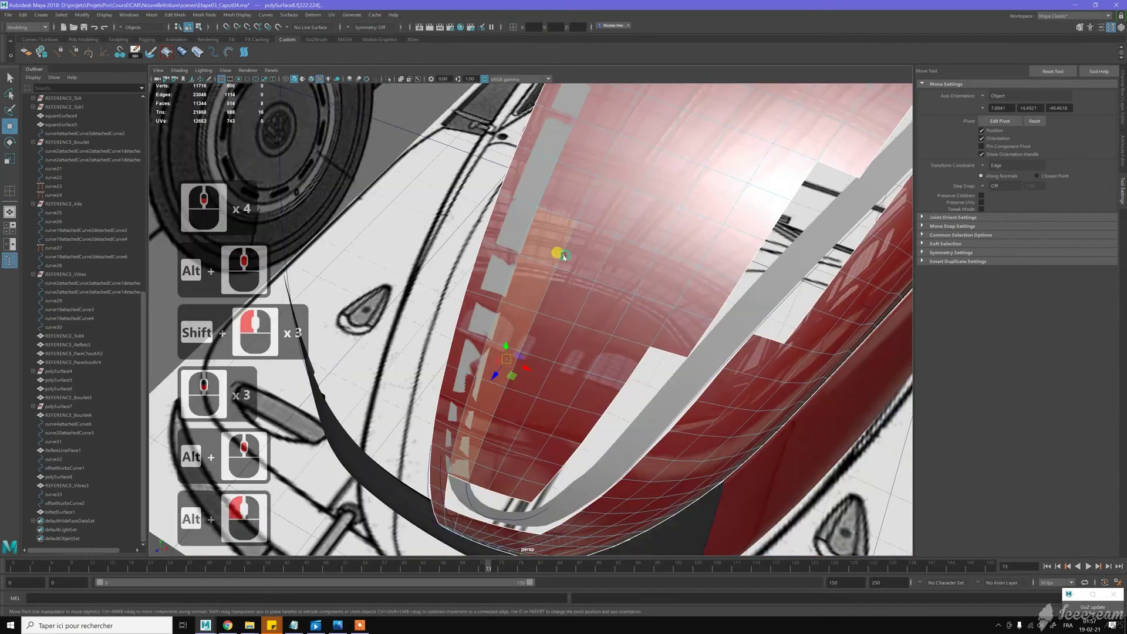
# Try to extend the face selection further up the hood along the strip's straight leg towards the windshield
pyautogui.keyDown('shift'); pyautogui.click(543, 189); pyautogui.keyUp('shift')
pyautogui.keyDown('shift'); pyautogui.click(596, 110); pyautogui.keyUp('shift')
pyautogui.scroll(-2, 593, 189)
pyautogui.keyDown('alt'); pyautogui.moveTo(614, 149); pyautogui.dragTo(537, 256, button='middle'); pyautogui.keyUp('alt')
pyautogui.keyDown('shift'); pyautogui.click(558, 248); pyautogui.keyUp('shift')
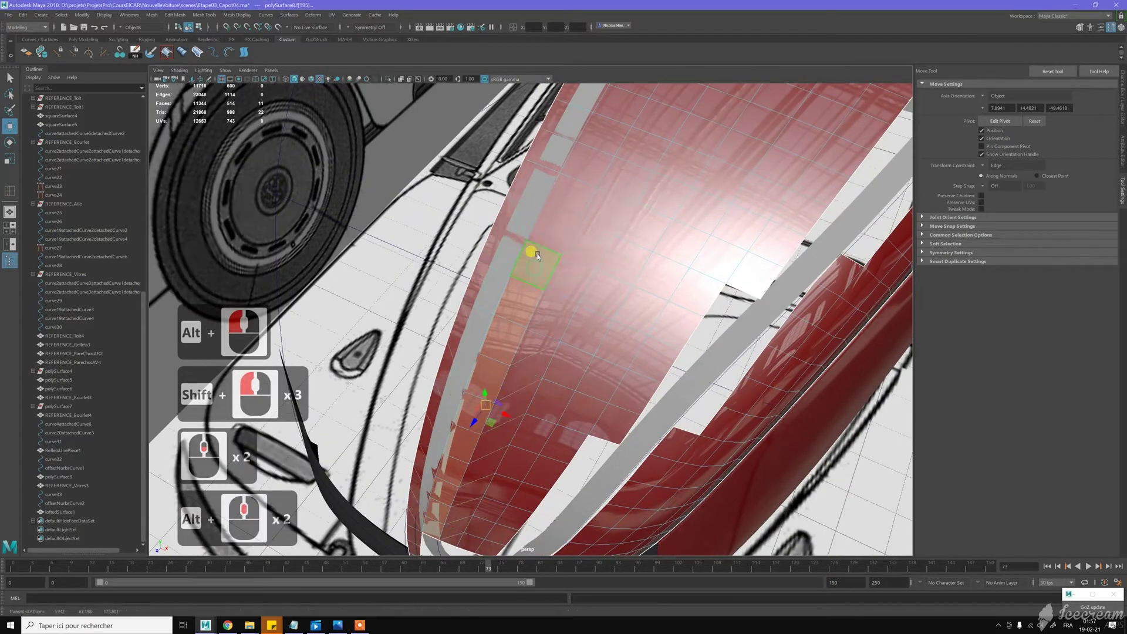
pyautogui.keyDown('shift'); pyautogui.click(550, 222); pyautogui.keyUp('shift')
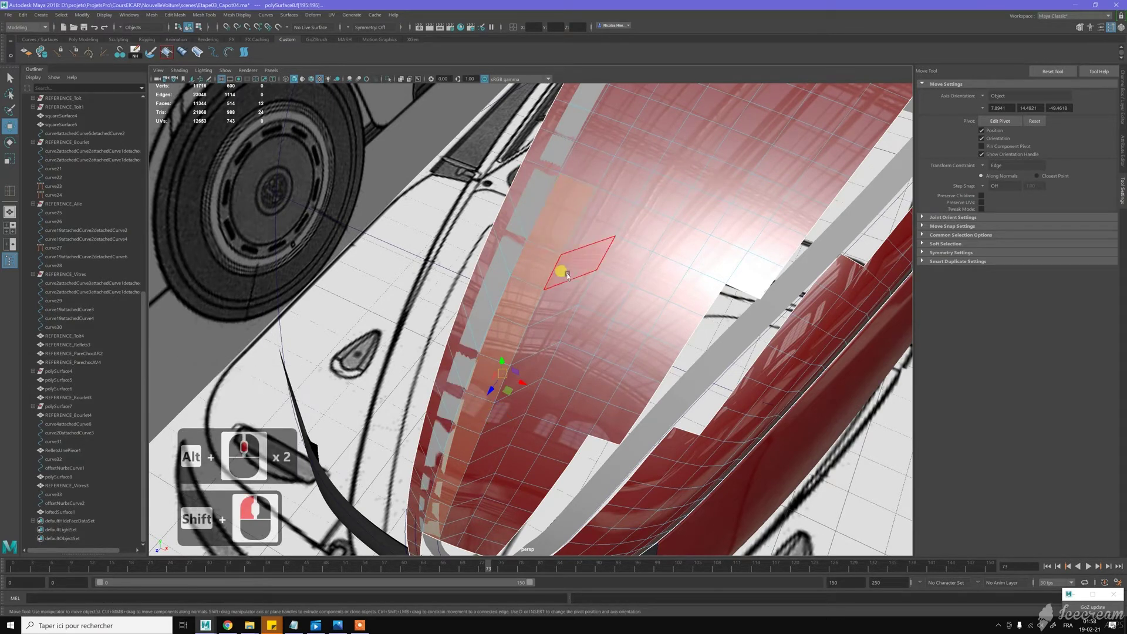
pyautogui.press('z')
pyautogui.press('z')
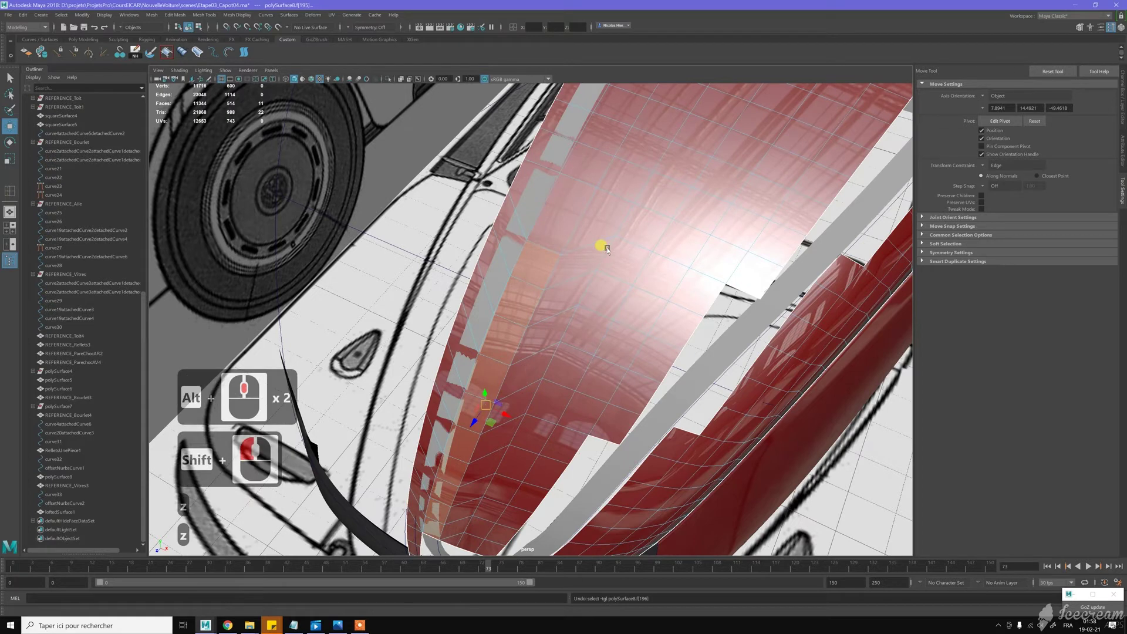
pyautogui.press('z')
pyautogui.keyDown('alt'); pyautogui.moveTo(599, 245); pyautogui.dragTo(475, 341, button='middle'); pyautogui.keyUp('alt')
pyautogui.keyDown('shift'); pyautogui.click(475, 321); pyautogui.keyUp('shift')
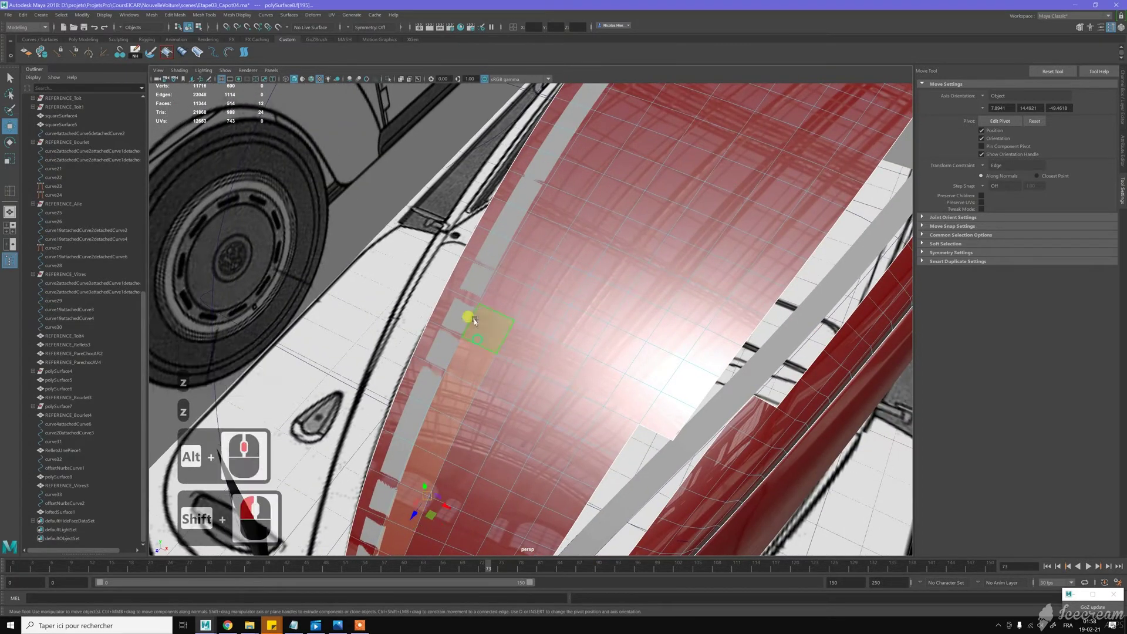
pyautogui.keyDown('shift'); pyautogui.click(492, 292); pyautogui.keyUp('shift')
pyautogui.keyDown('shift'); pyautogui.click(526, 233); pyautogui.keyUp('shift')
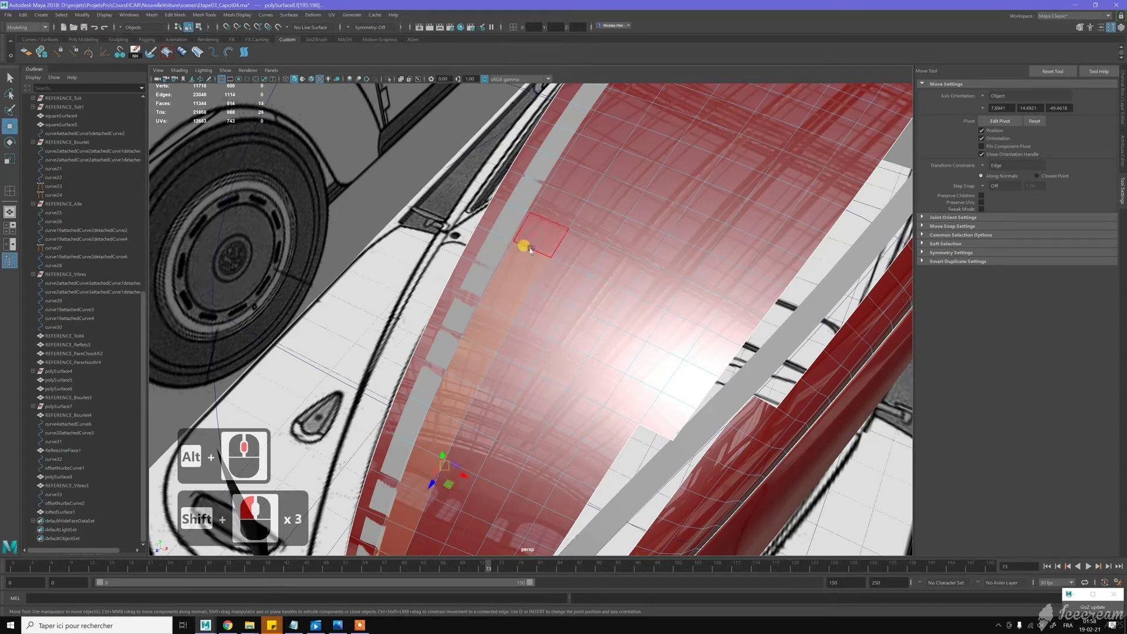
pyautogui.moveTo(510, 276)
pyautogui.keyDown('alt'); pyautogui.mouseDown()
pyautogui.moveTo(509, 265)
pyautogui.moveTo(522, 267)
pyautogui.mouseUp(); pyautogui.keyUp('alt')
pyautogui.keyDown('alt'); pyautogui.click(529, 269); pyautogui.keyUp('alt')
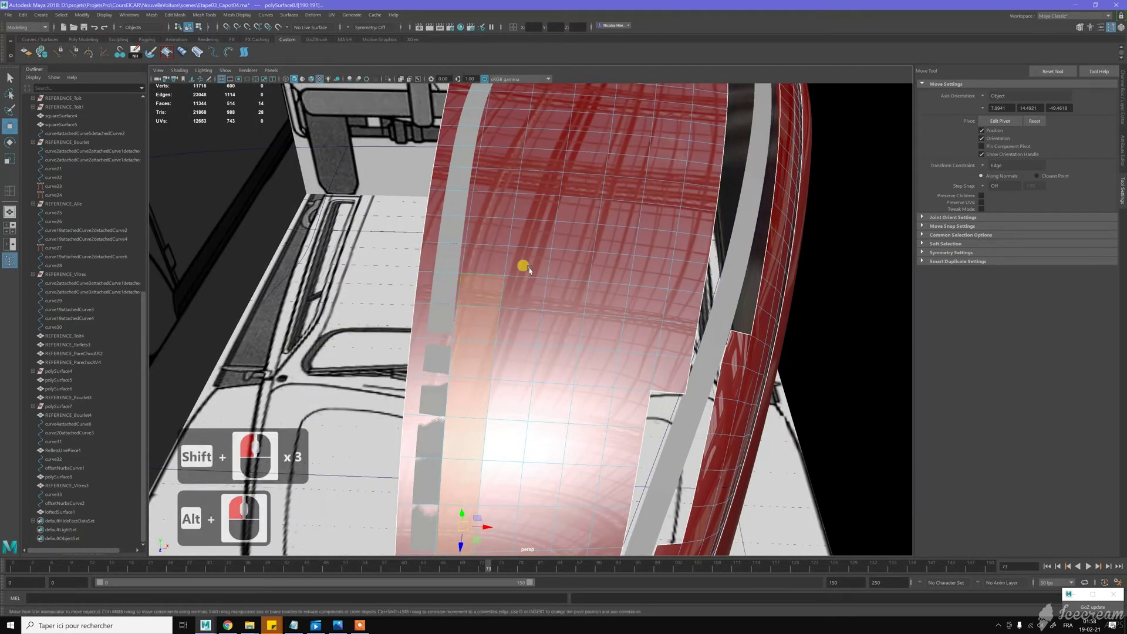
# Undo the selection back to the eight faces nearest the nose opening, and delete them
pyautogui.press('z')
pyautogui.press('z')
pyautogui.keyDown('alt'); pyautogui.moveTo(529, 269); pyautogui.dragTo(524, 230, button='middle'); pyautogui.keyUp('alt')
pyautogui.press('z')
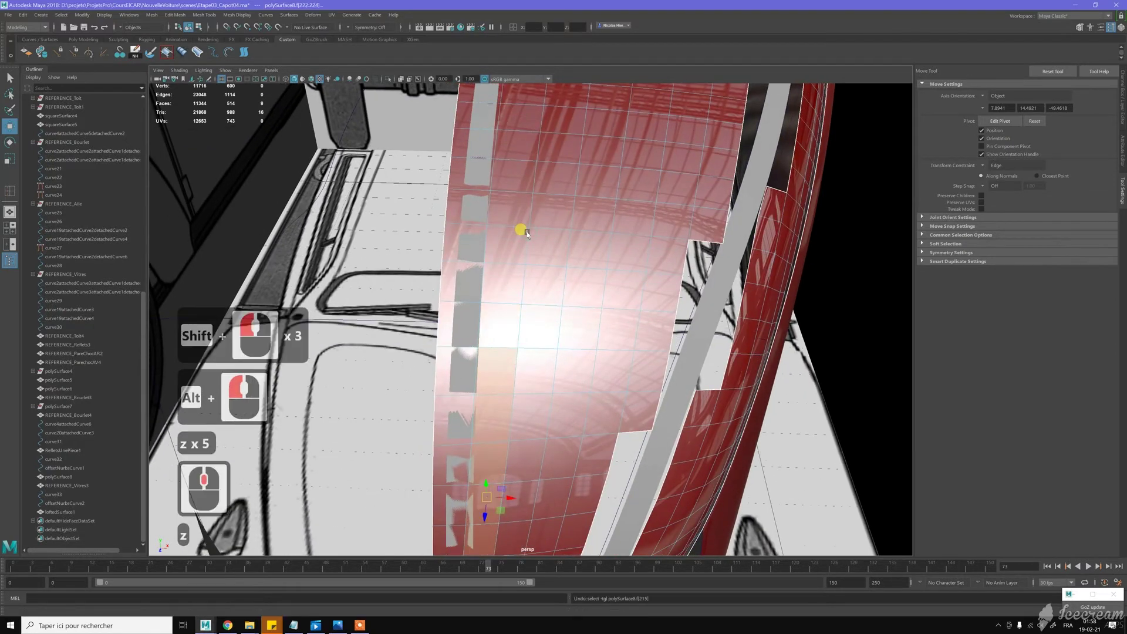
pyautogui.press('Delete')
pyautogui.scroll(-5, 526, 232)
pyautogui.press('w')
pyautogui.keyDown('alt'); pyautogui.moveTo(533, 284); pyautogui.dragTo(539, 169); pyautogui.keyUp('alt')
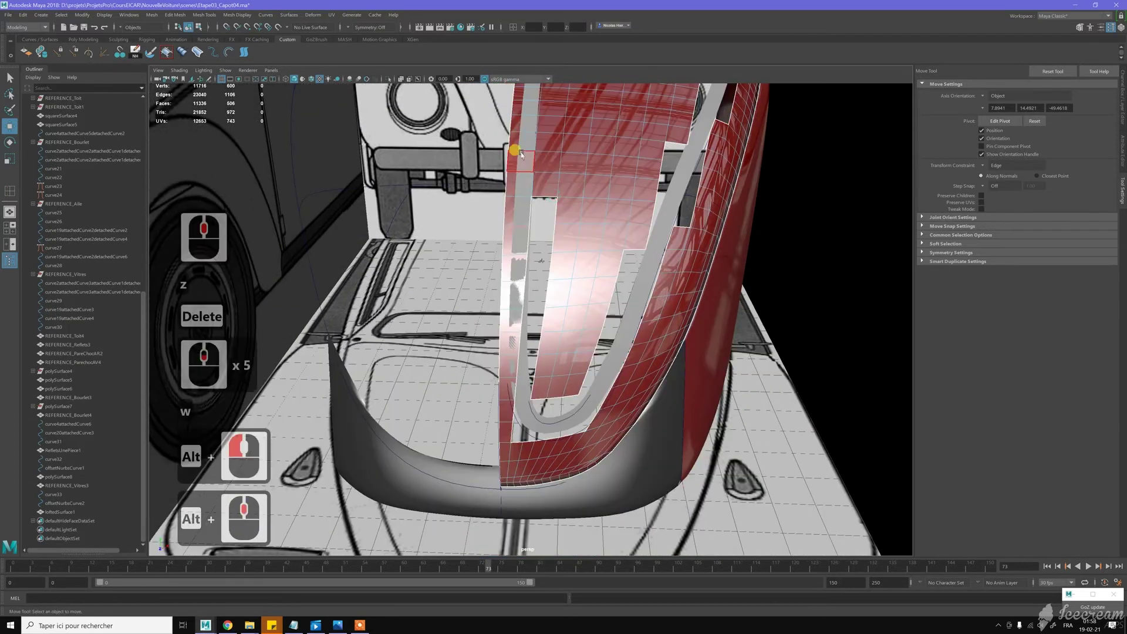
pyautogui.moveTo(526, 153)
pyautogui.mouseDown(button='right')
pyautogui.moveTo(548, 145)
pyautogui.moveTo(548, 159)
pyautogui.moveTo(515, 174)
pyautogui.mouseUp(button='right')
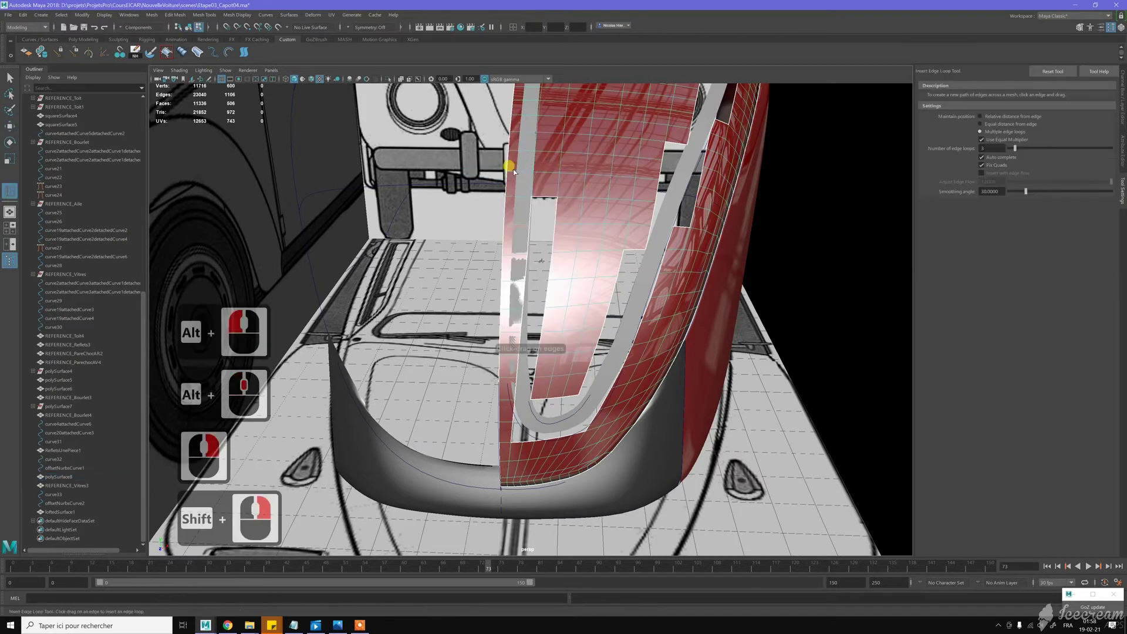
pyautogui.click(514, 172)
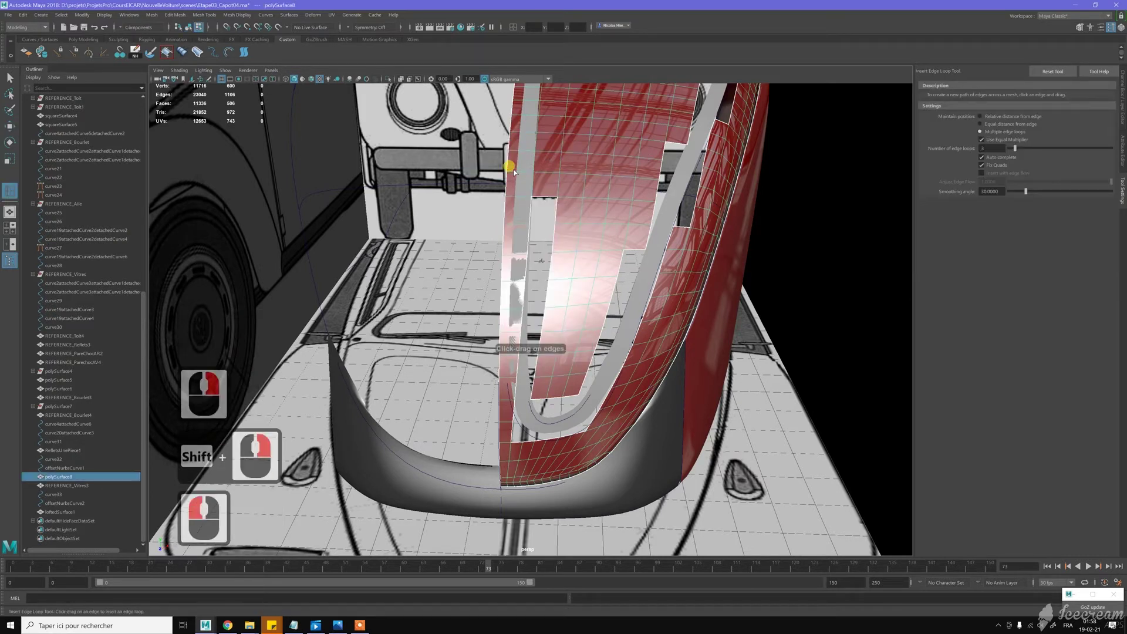
pyautogui.press('z')
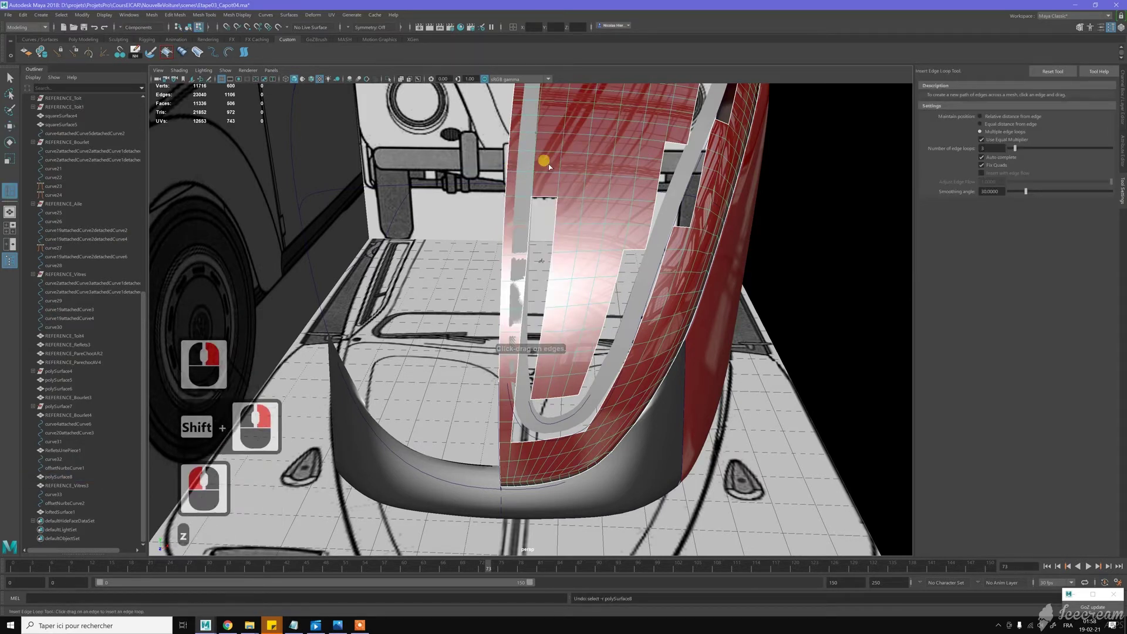
pyautogui.press('w')
# Insert one edge loop, using relative distance from edge, lengthwise through the hood face column between the centreline and the opening
pyautogui.moveTo(550, 166); pyautogui.dragTo(507, 179, button='right')
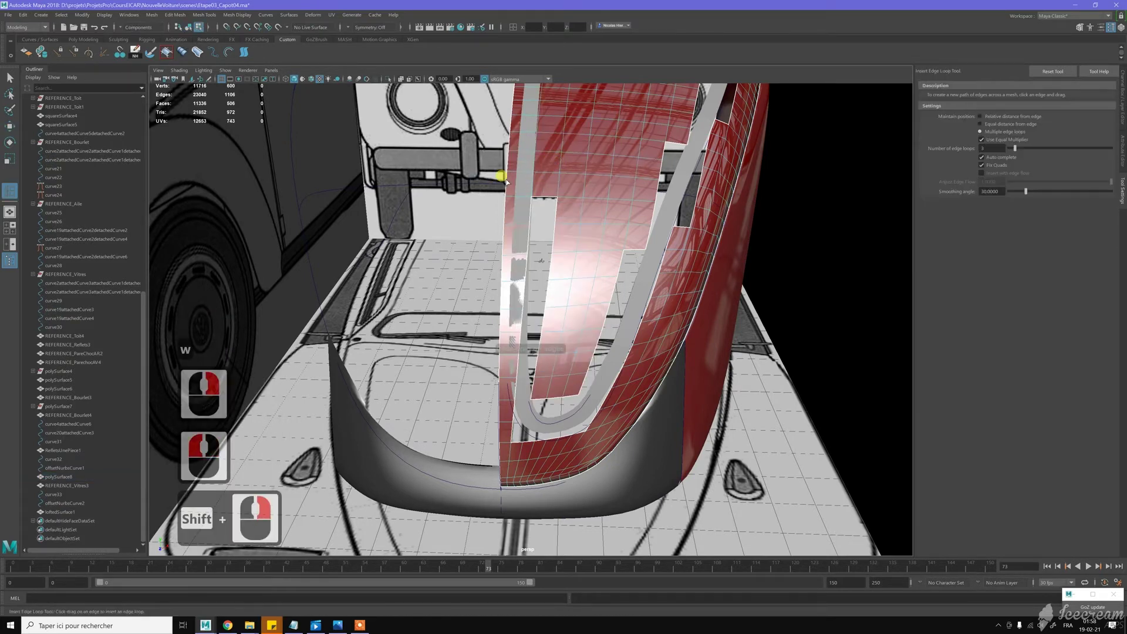
pyautogui.click(991, 117)
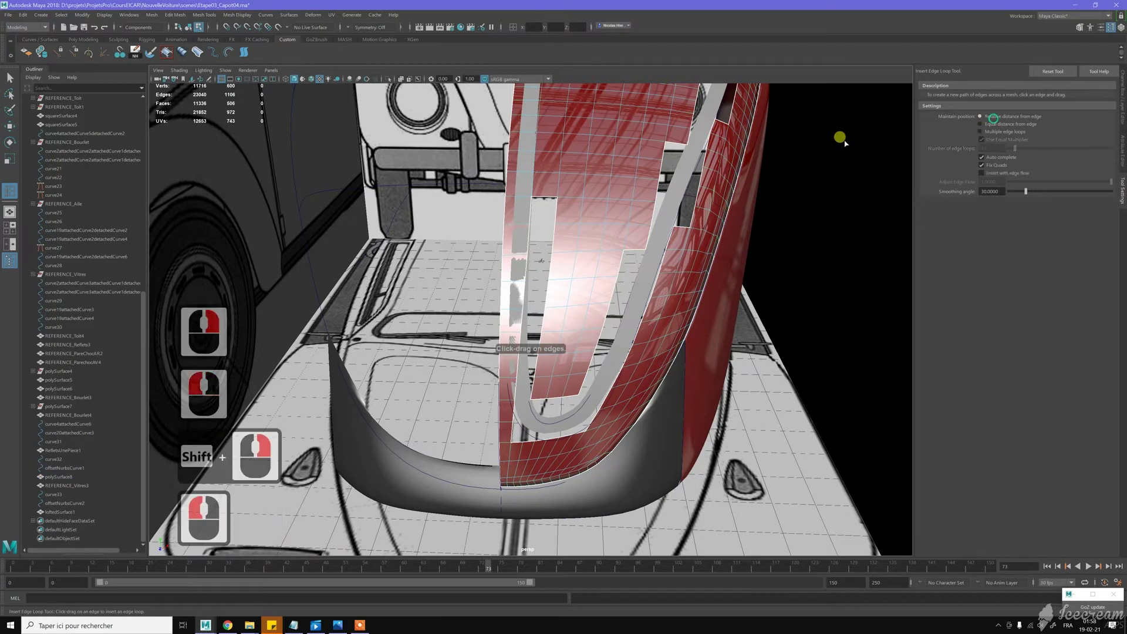
pyautogui.click(509, 194)
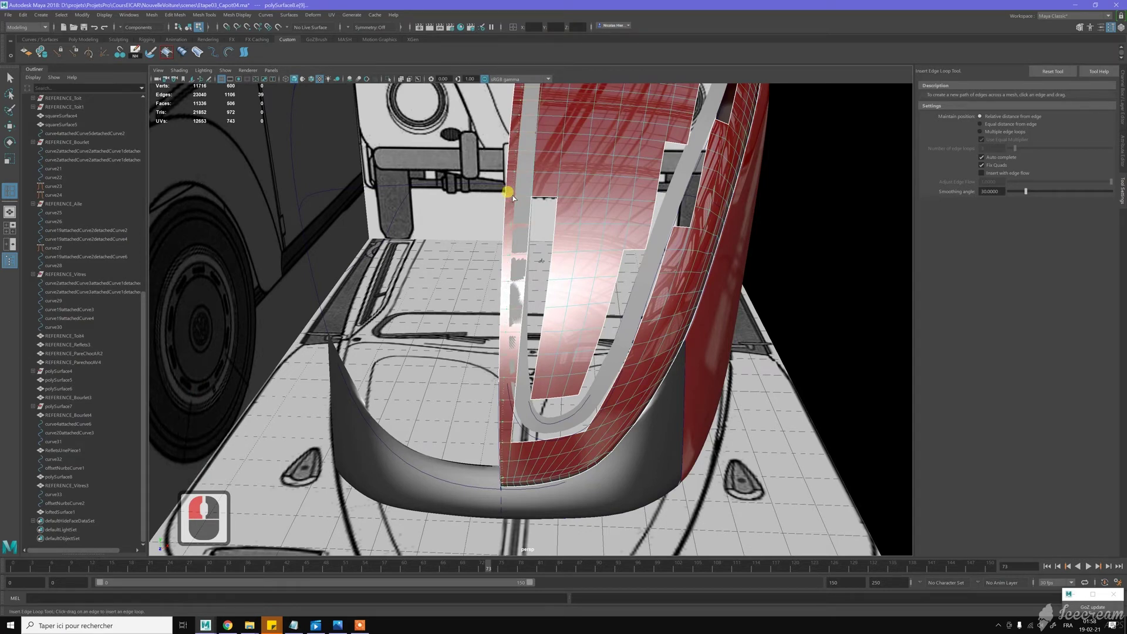
pyautogui.moveTo(512, 197); pyautogui.dragTo(509, 197)
pyautogui.keyDown('alt'); pyautogui.moveTo(570, 145); pyautogui.dragTo(572, 207, button='middle'); pyautogui.keyUp('alt')
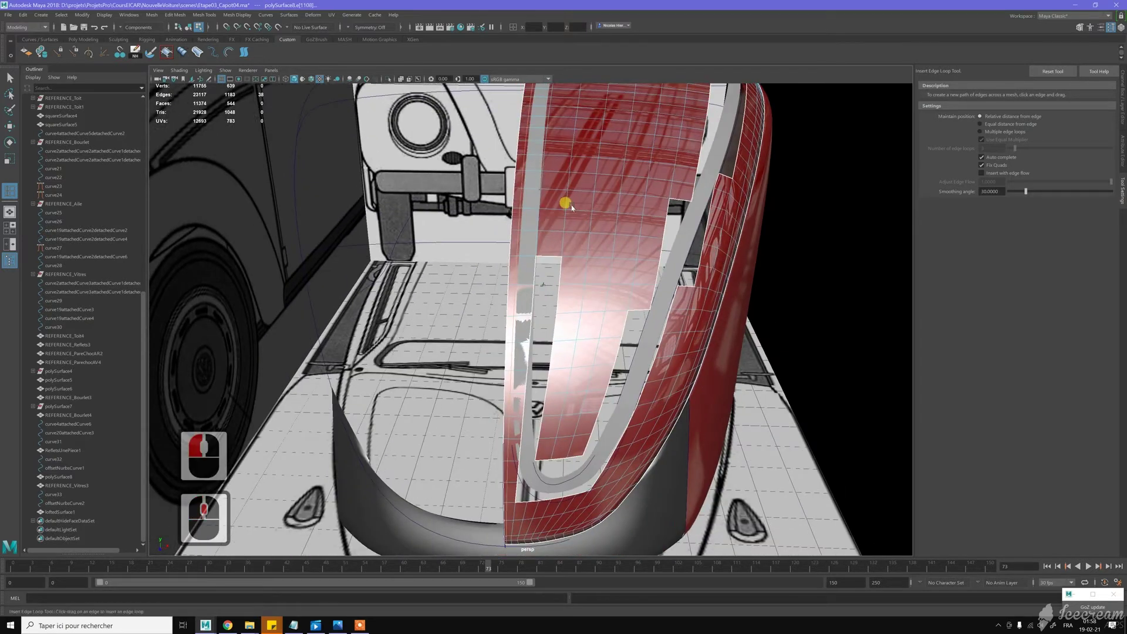
pyautogui.press('w')
pyautogui.scroll(3, 534, 244)
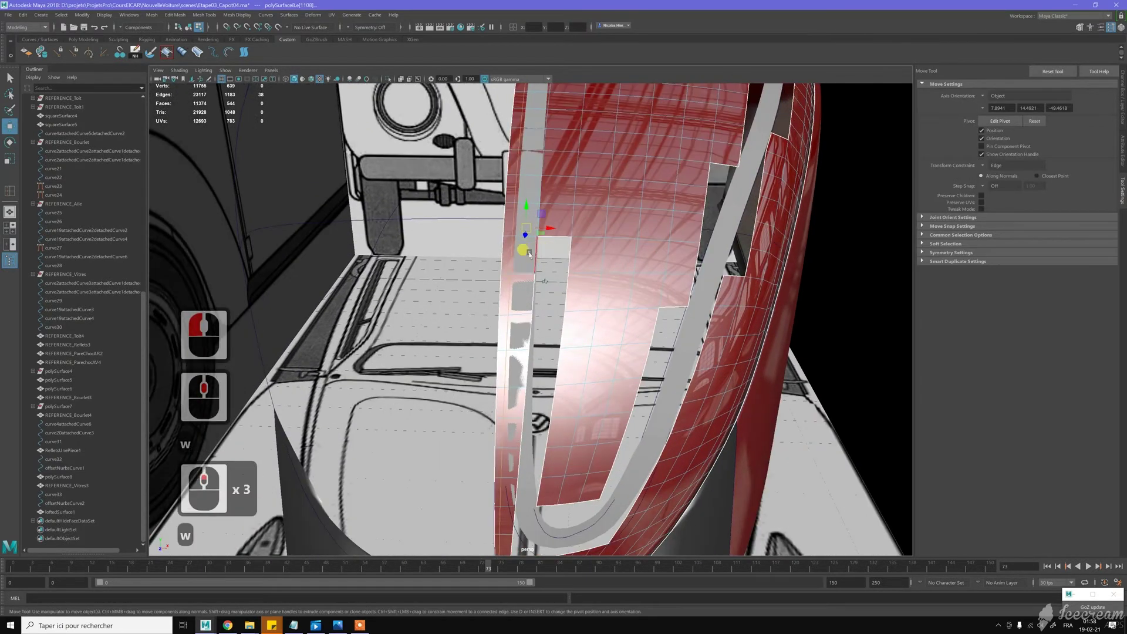
# Delete eight hood faces beneath the strip's straight leg, between the new edge loop and the opening
pyautogui.moveTo(531, 255); pyautogui.dragTo(531, 279, button='right')
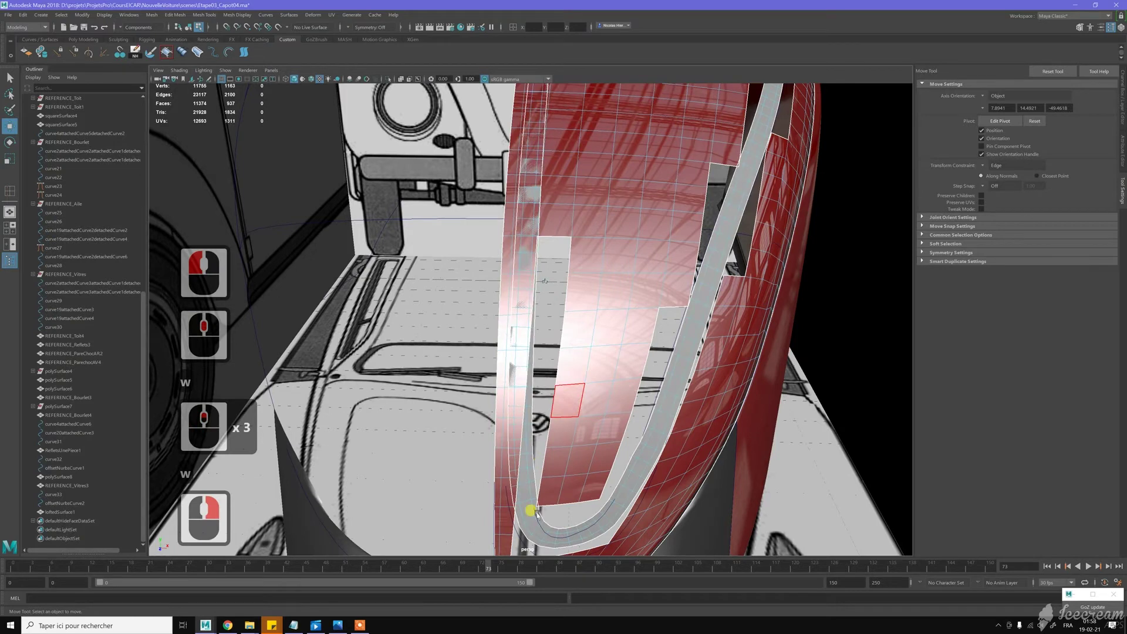
pyautogui.moveTo(526, 387); pyautogui.dragTo(577, 374, button='right')
pyautogui.click(500, 468)
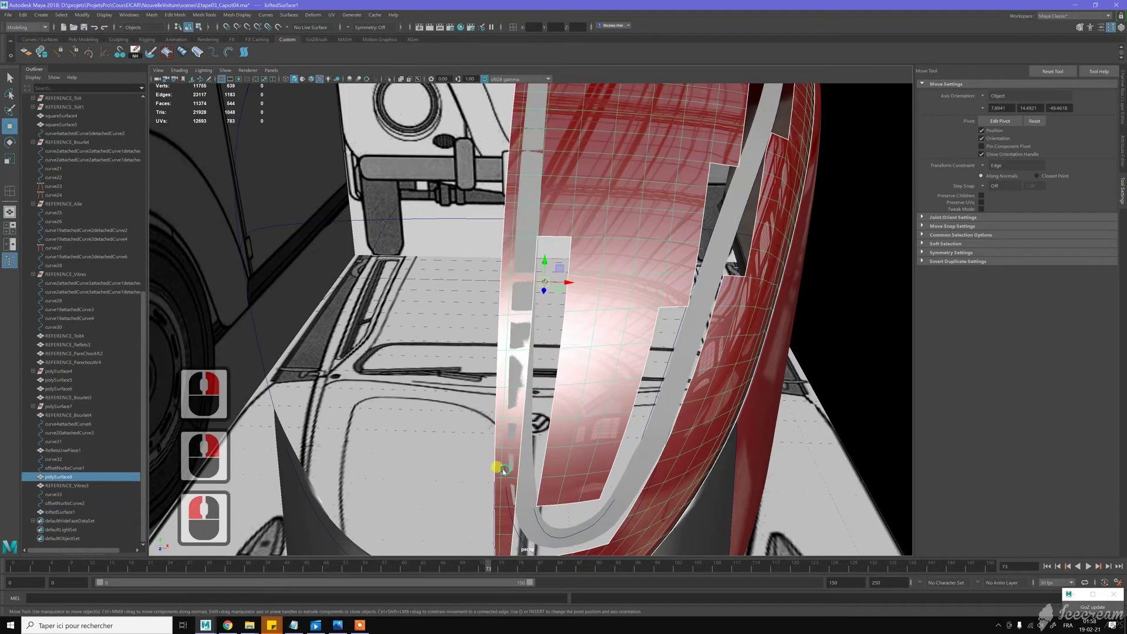
pyautogui.moveTo(503, 386); pyautogui.dragTo(504, 418, button='right')
pyautogui.click(508, 487)
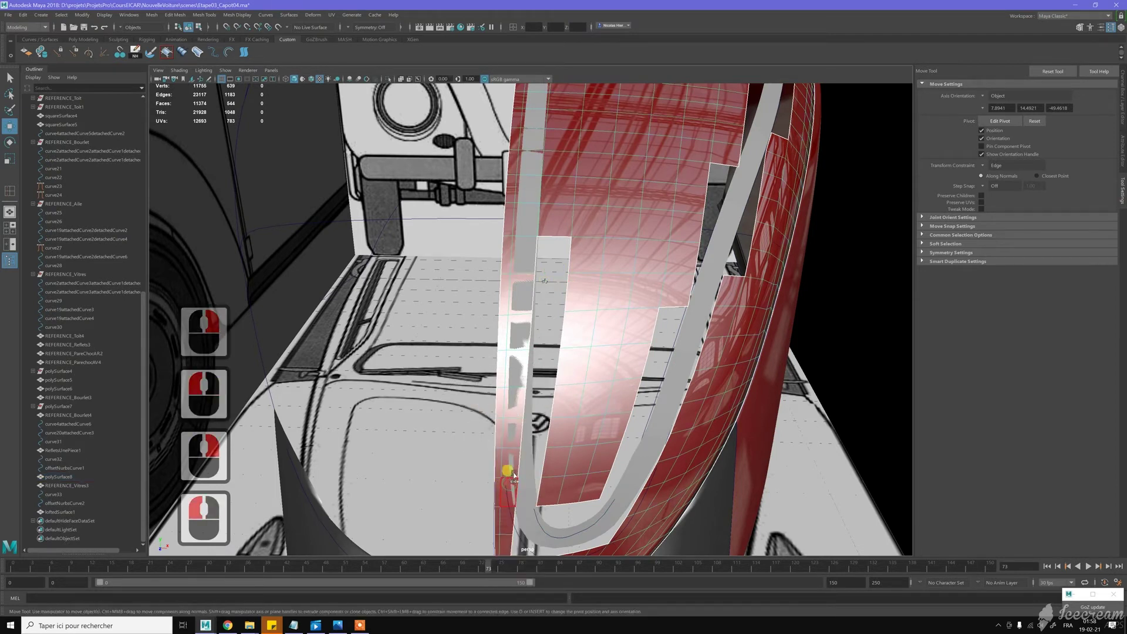
pyautogui.keyDown('shift'); pyautogui.click(511, 464); pyautogui.keyUp('shift')
pyautogui.keyDown('shift'); pyautogui.click(515, 435); pyautogui.keyUp('shift')
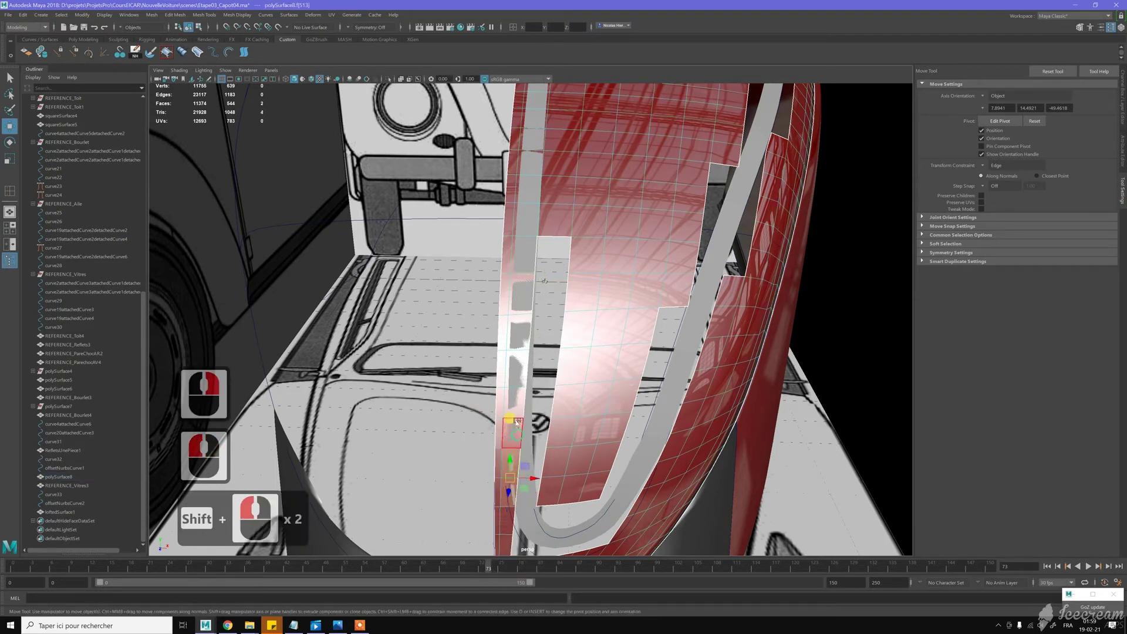
pyautogui.keyDown('shift'); pyautogui.click(517, 370); pyautogui.keyUp('shift')
pyautogui.keyDown('shift'); pyautogui.click(519, 334); pyautogui.keyUp('shift')
pyautogui.keyDown('shift'); pyautogui.click(521, 296); pyautogui.keyUp('shift')
pyautogui.keyDown('shift'); pyautogui.click(523, 274); pyautogui.keyUp('shift')
pyautogui.keyDown('shift'); pyautogui.click(525, 251); pyautogui.keyUp('shift')
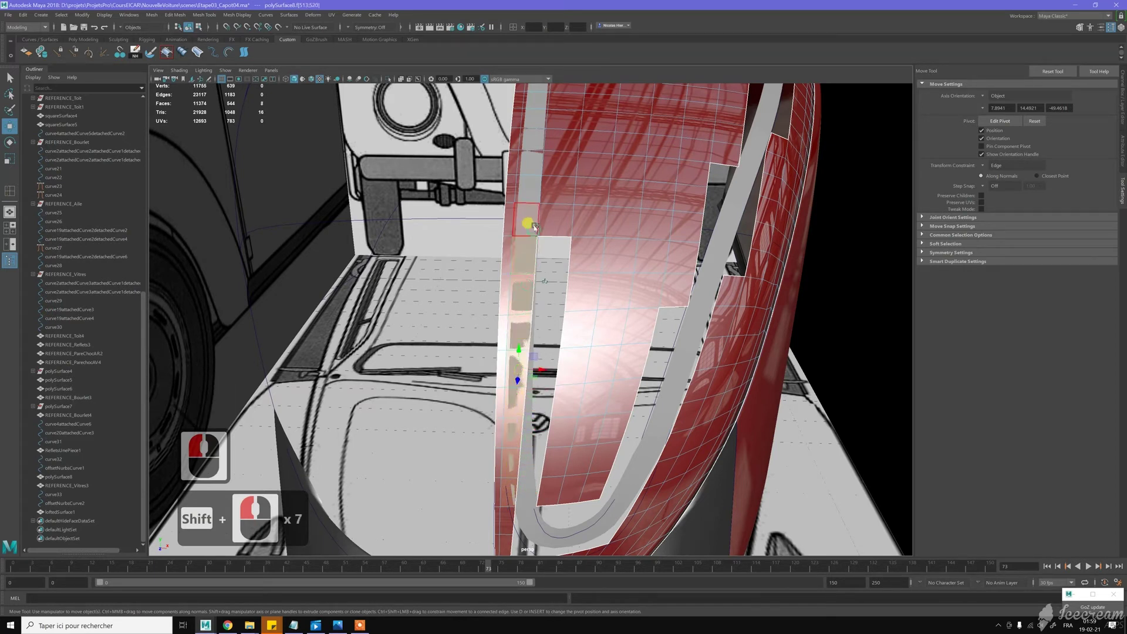
pyautogui.keyDown('shift'); pyautogui.click(532, 223); pyautogui.keyUp('shift')
pyautogui.press('Delete')
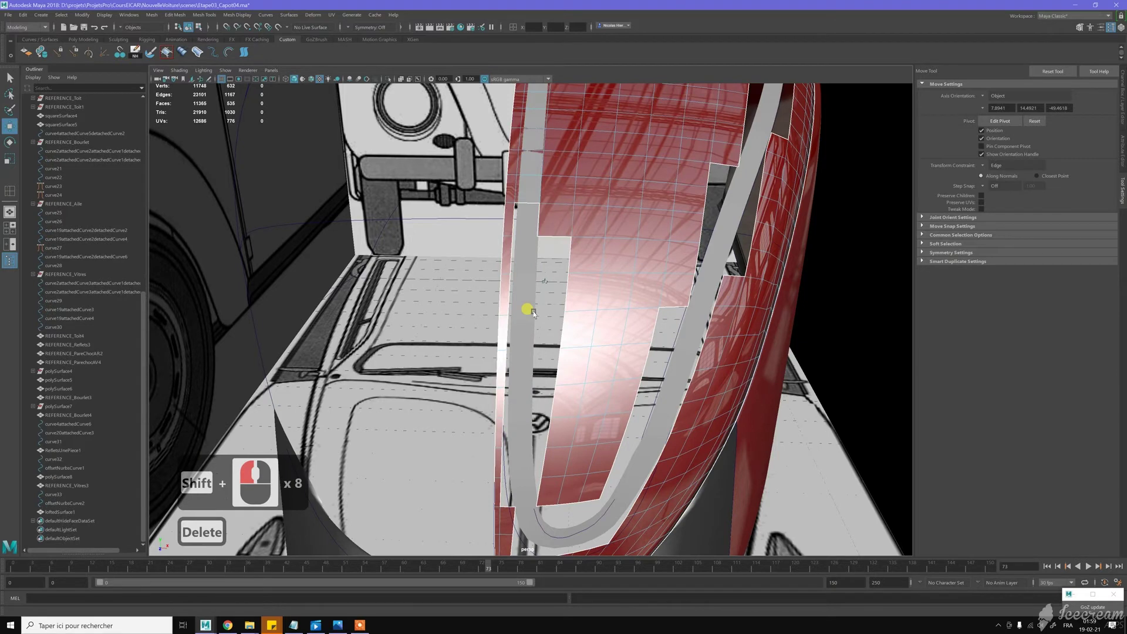
# Using the front view, delete one more hood face at the nose end of the column beneath the strip's straight leg
pyautogui.press('space')
pyautogui.scroll(-20, 384, 199)
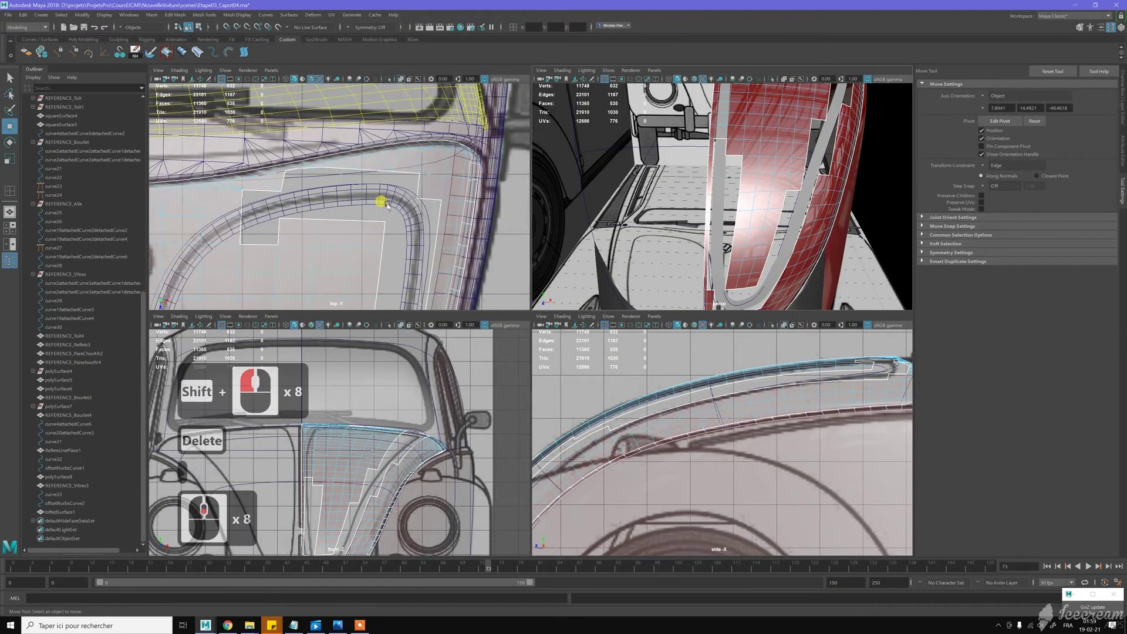
pyautogui.keyDown('alt'); pyautogui.moveTo(347, 139); pyautogui.dragTo(356, 114, button='middle'); pyautogui.keyUp('alt')
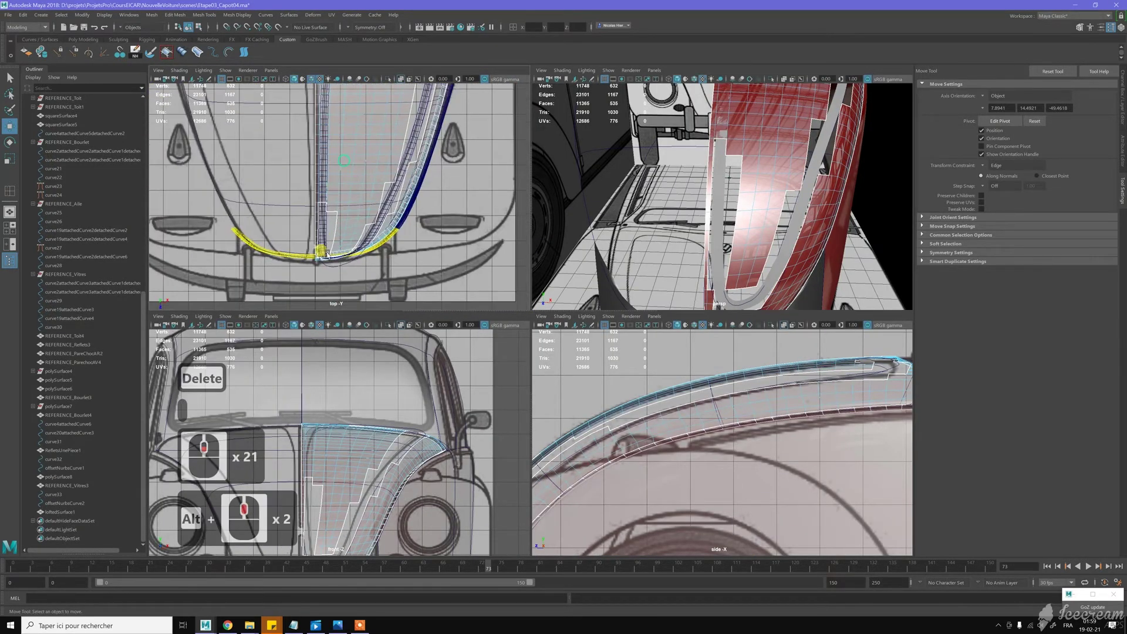
pyautogui.keyDown('alt'); pyautogui.scroll(7, 324, 252); pyautogui.keyUp('alt')
pyautogui.keyDown('alt'); pyautogui.moveTo(324, 273); pyautogui.dragTo(347, 171, button='middle'); pyautogui.keyUp('alt')
pyautogui.keyDown('alt'); pyautogui.moveTo(341, 406); pyautogui.dragTo(337, 467, button='middle'); pyautogui.keyUp('alt')
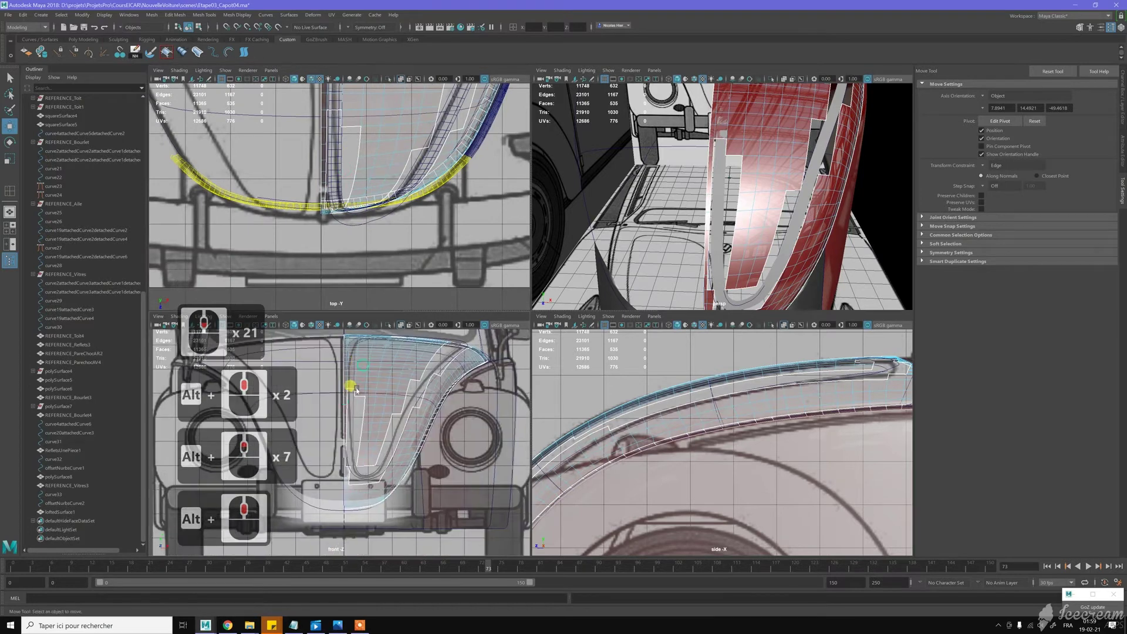
pyautogui.scroll(8, 355, 498)
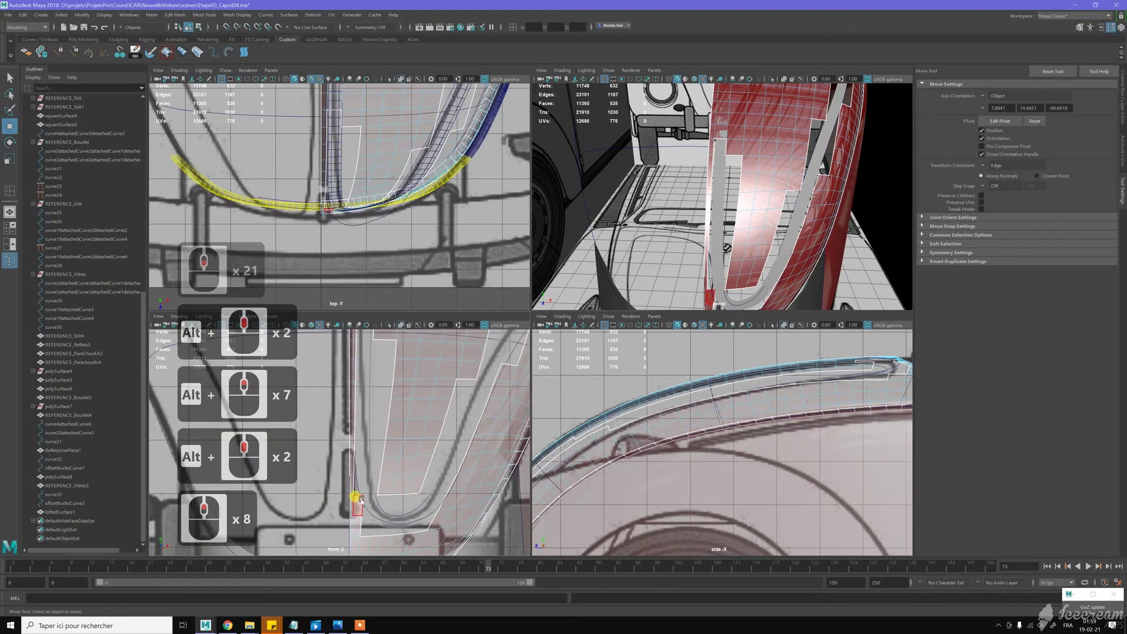
pyautogui.click(360, 487)
pyautogui.press('Delete')
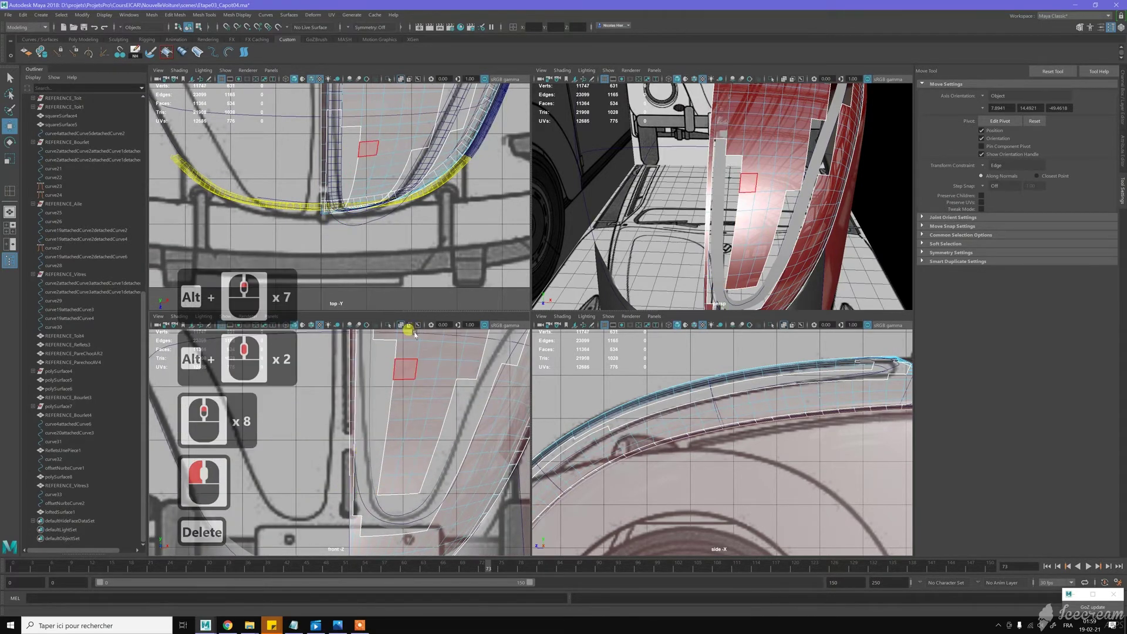
pyautogui.keyDown('alt'); pyautogui.moveTo(380, 174); pyautogui.dragTo(385, 336, button='middle'); pyautogui.keyUp('alt')
pyautogui.keyDown('alt'); pyautogui.moveTo(344, 241); pyautogui.dragTo(382, 219, button='middle'); pyautogui.keyUp('alt')
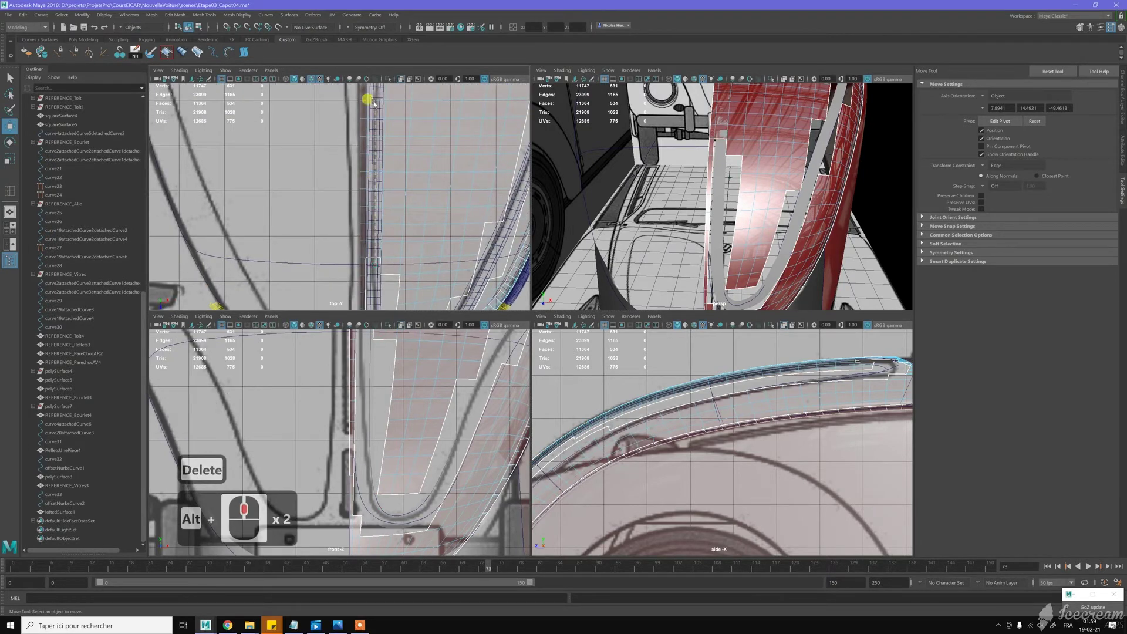
# In the top view, delete the hood faces beneath the strip's straight leg, up to the start of its curve
pyautogui.click(399, 111)
pyautogui.keyDown('alt'); pyautogui.moveTo(399, 112); pyautogui.dragTo(413, 223, button='middle'); pyautogui.keyUp('alt')
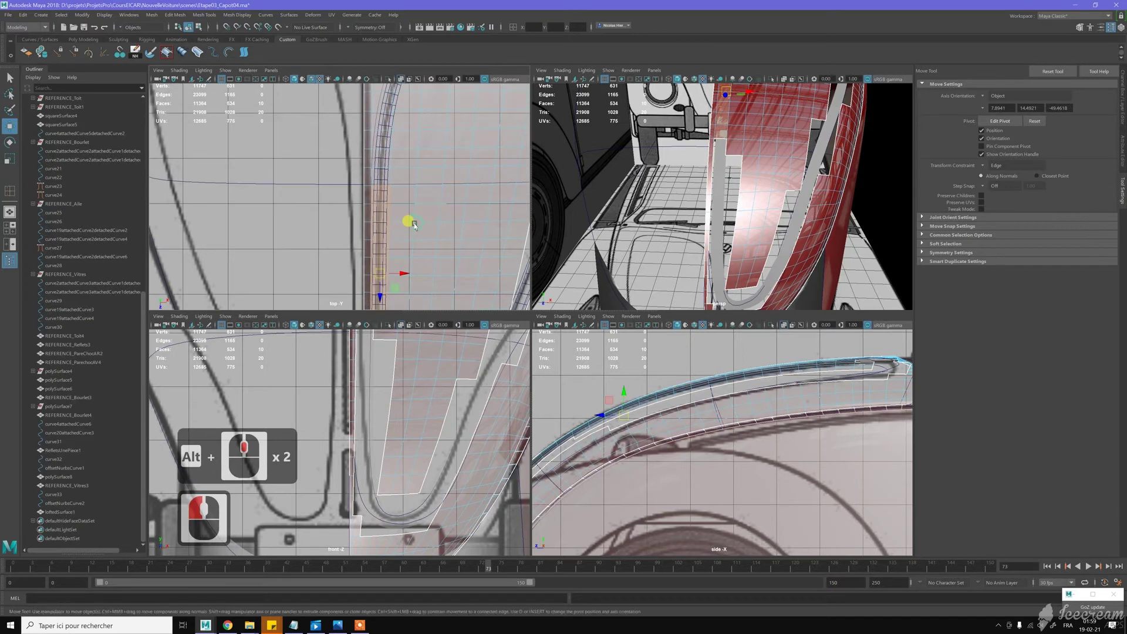
pyautogui.press('Delete')
# Delete the remaining hood faces beneath the strip's curved corner around the VW emblem
pyautogui.keyDown('alt'); pyautogui.moveTo(395, 158); pyautogui.dragTo(369, 267, button='middle'); pyautogui.keyUp('alt')
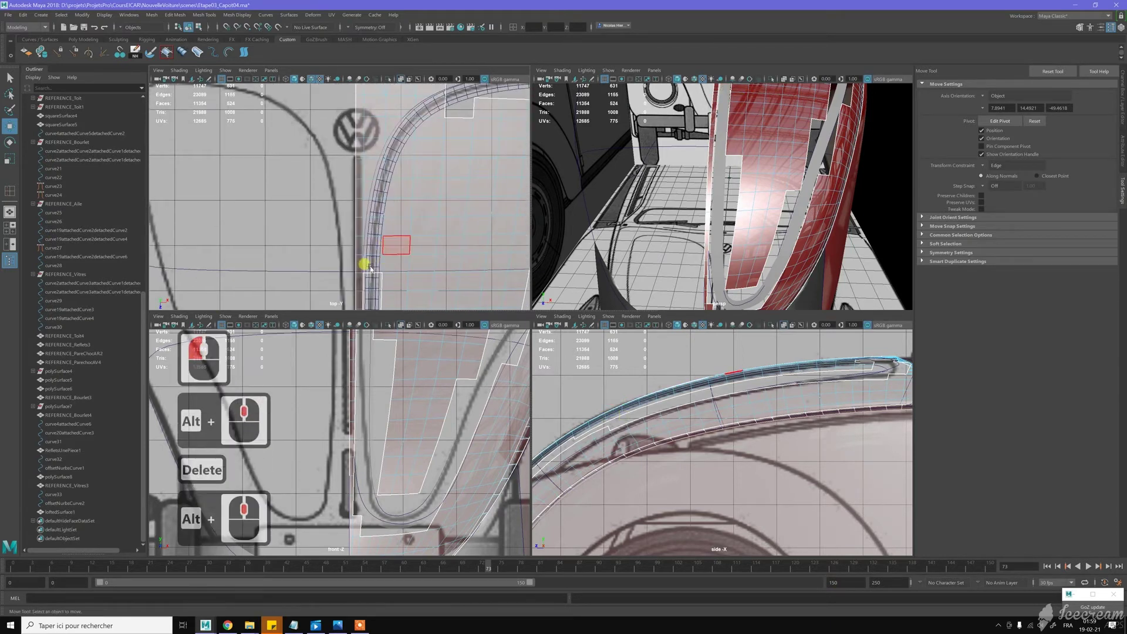
pyautogui.keyDown('shift'); pyautogui.click(375, 227); pyautogui.keyUp('shift')
pyautogui.keyDown('shift'); pyautogui.click(375, 216); pyautogui.keyUp('shift')
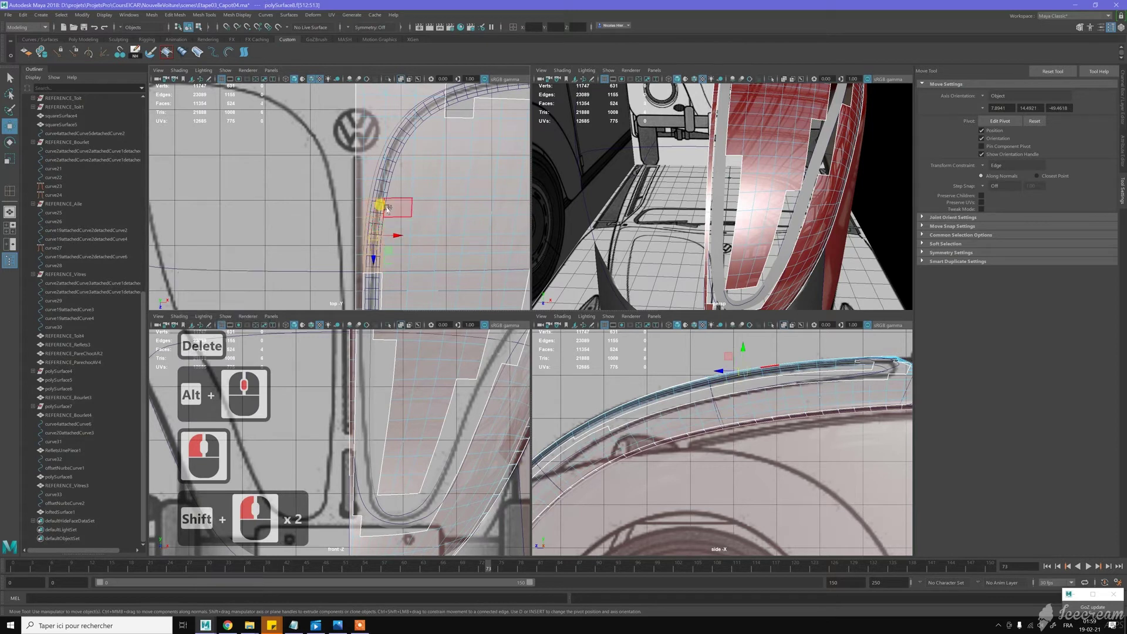
pyautogui.keyDown('shift'); pyautogui.click(377, 203); pyautogui.keyUp('shift')
pyautogui.keyDown('shift'); pyautogui.click(379, 187); pyautogui.keyUp('shift')
pyautogui.keyDown('shift'); pyautogui.click(380, 177); pyautogui.keyUp('shift')
pyautogui.keyDown('shift'); pyautogui.click(385, 172); pyautogui.keyUp('shift')
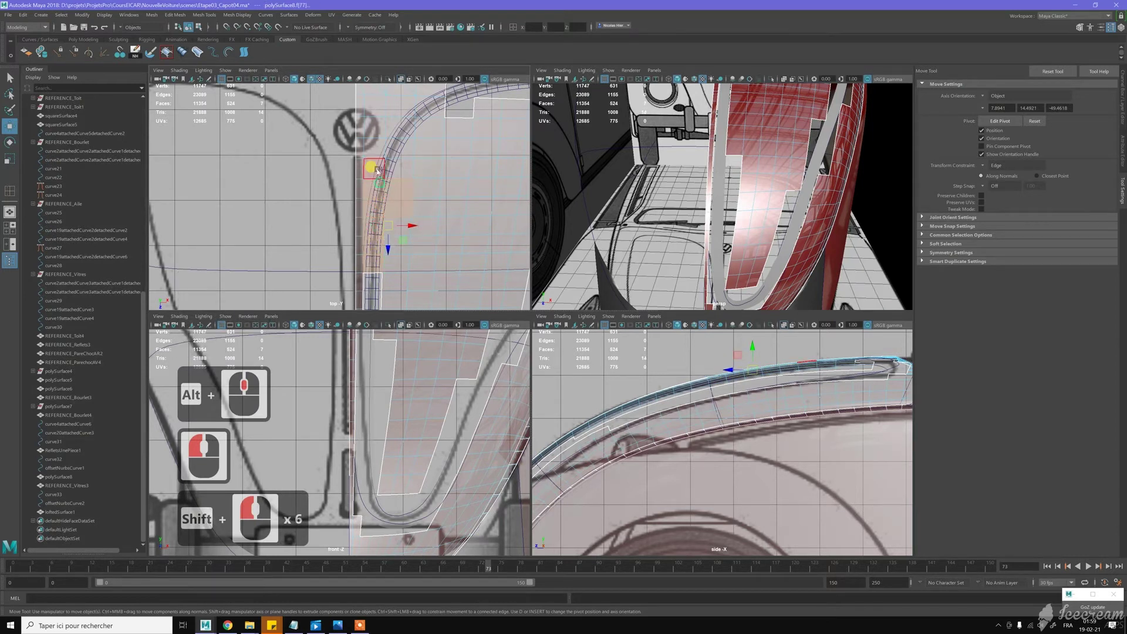
pyautogui.keyDown('shift'); pyautogui.click(391, 168); pyautogui.keyUp('shift')
pyautogui.keyDown('shift'); pyautogui.click(395, 149); pyautogui.keyUp('shift')
pyautogui.keyDown('shift'); pyautogui.click(401, 141); pyautogui.keyUp('shift')
pyautogui.keyDown('shift'); pyautogui.click(406, 133); pyautogui.keyUp('shift')
pyautogui.keyDown('shift'); pyautogui.click(431, 128); pyautogui.keyUp('shift')
pyautogui.keyDown('shift'); pyautogui.click(428, 110); pyautogui.keyUp('shift')
pyautogui.keyDown('shift'); pyautogui.click(444, 122); pyautogui.keyUp('shift')
pyautogui.keyDown('alt'); pyautogui.moveTo(444, 123); pyautogui.dragTo(428, 179, button='middle'); pyautogui.keyUp('alt')
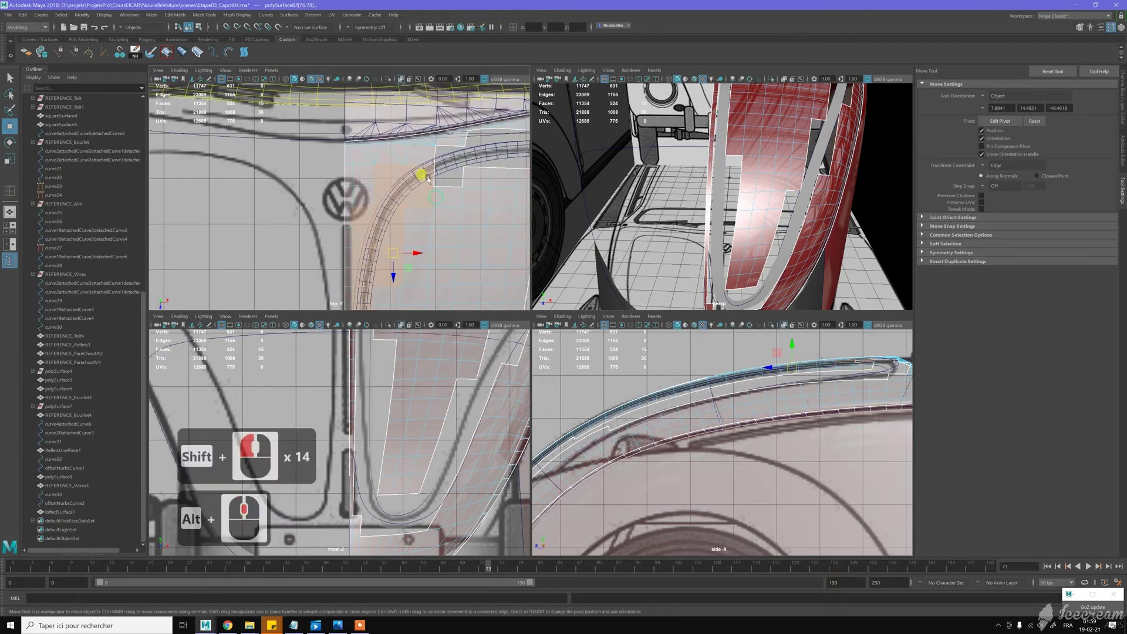
pyautogui.keyDown('shift'); pyautogui.click(506, 174); pyautogui.keyUp('shift')
pyautogui.press('Delete')
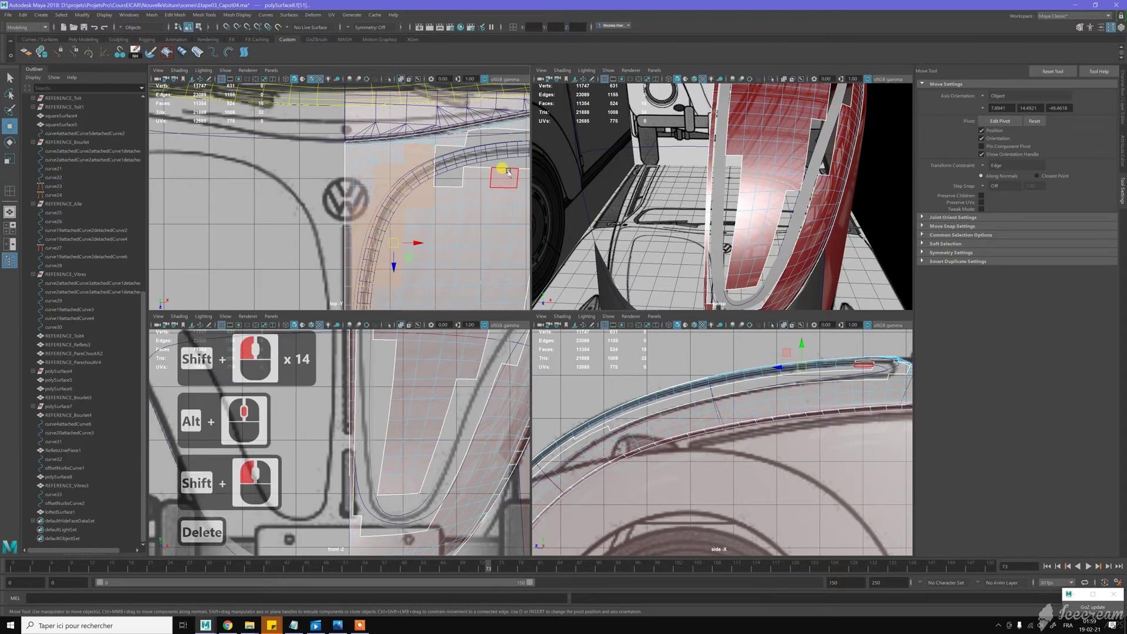
# Slide four border vertices of the inner hood panel away from the strip's straight leg, using the Edge transform constraint
pyautogui.keyDown('alt'); pyautogui.moveTo(758, 208); pyautogui.dragTo(702, 206); pyautogui.keyUp('alt')
pyautogui.keyDown('alt'); pyautogui.moveTo(702, 206); pyautogui.dragTo(745, 220, button='middle'); pyautogui.keyUp('alt')
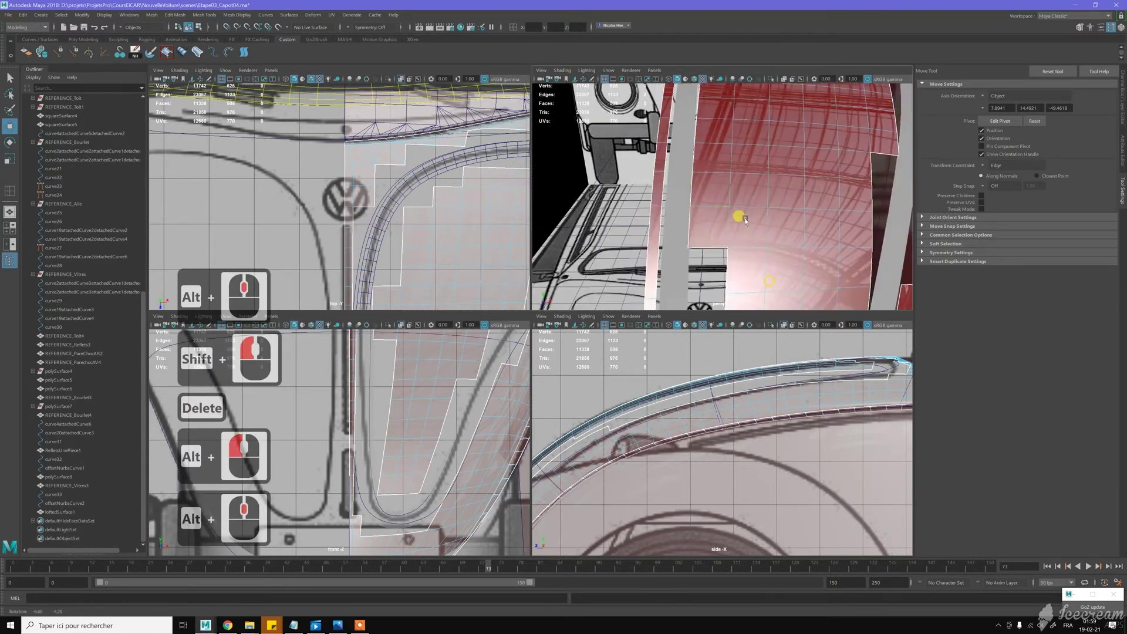
pyautogui.keyDown('alt'); pyautogui.moveTo(746, 220); pyautogui.dragTo(741, 209, button='right'); pyautogui.keyUp('alt')
pyautogui.keyDown('alt'); pyautogui.moveTo(741, 208); pyautogui.dragTo(734, 196, button='right'); pyautogui.keyUp('alt')
pyautogui.press('w')
pyautogui.moveTo(710, 137); pyautogui.dragTo(692, 134, button='right')
pyautogui.click(695, 147)
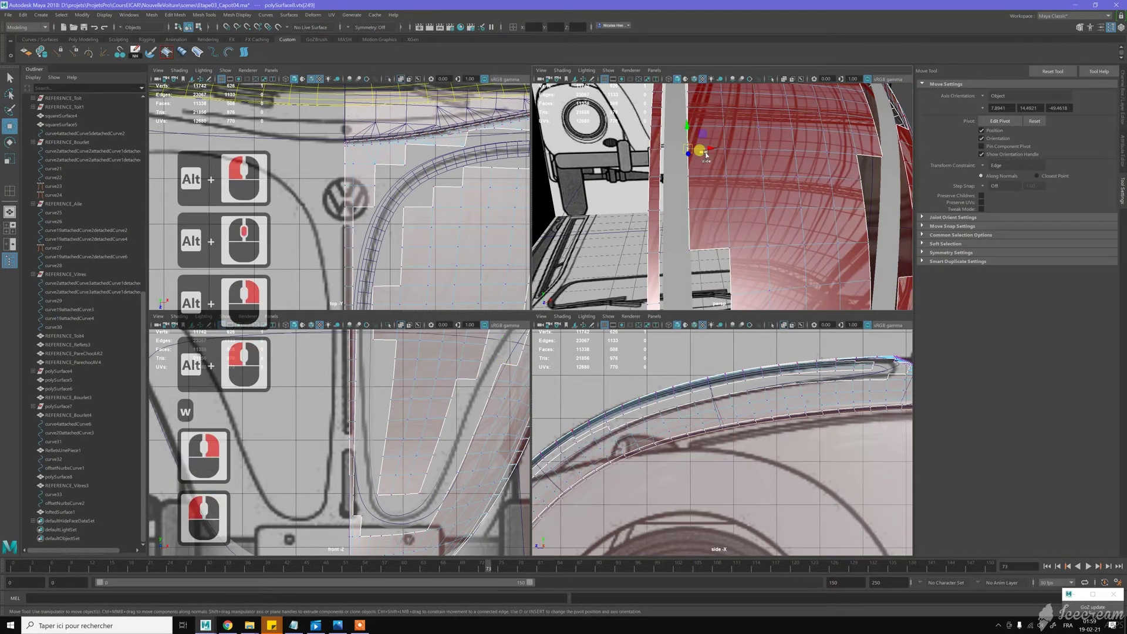
pyautogui.click(703, 144)
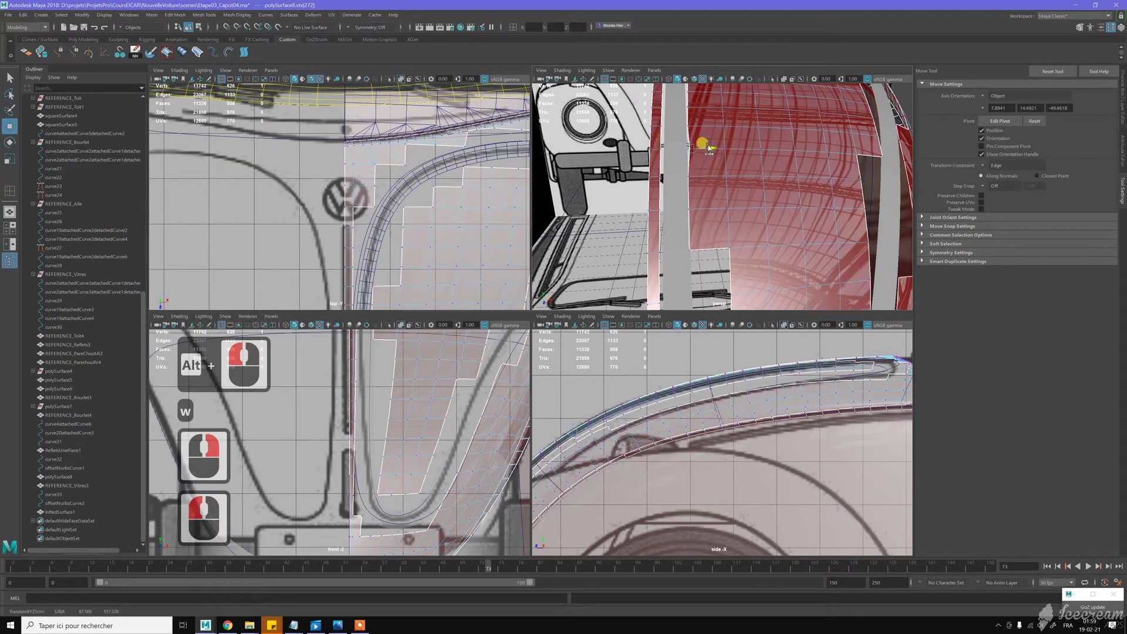
pyautogui.click(689, 165)
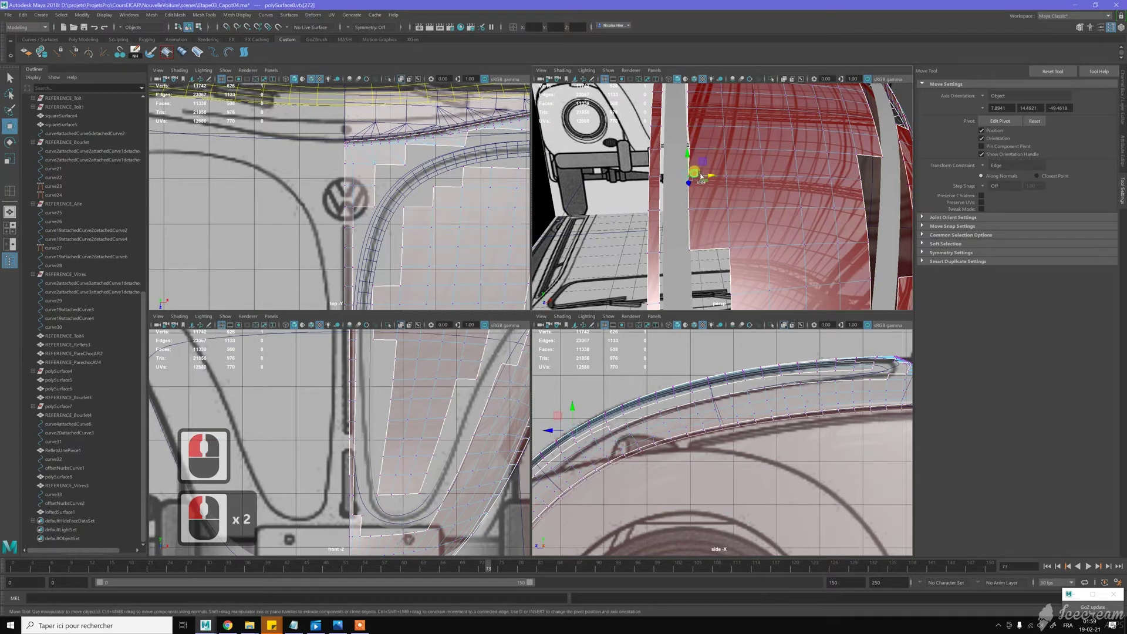
pyautogui.click(708, 172)
pyautogui.click(695, 204)
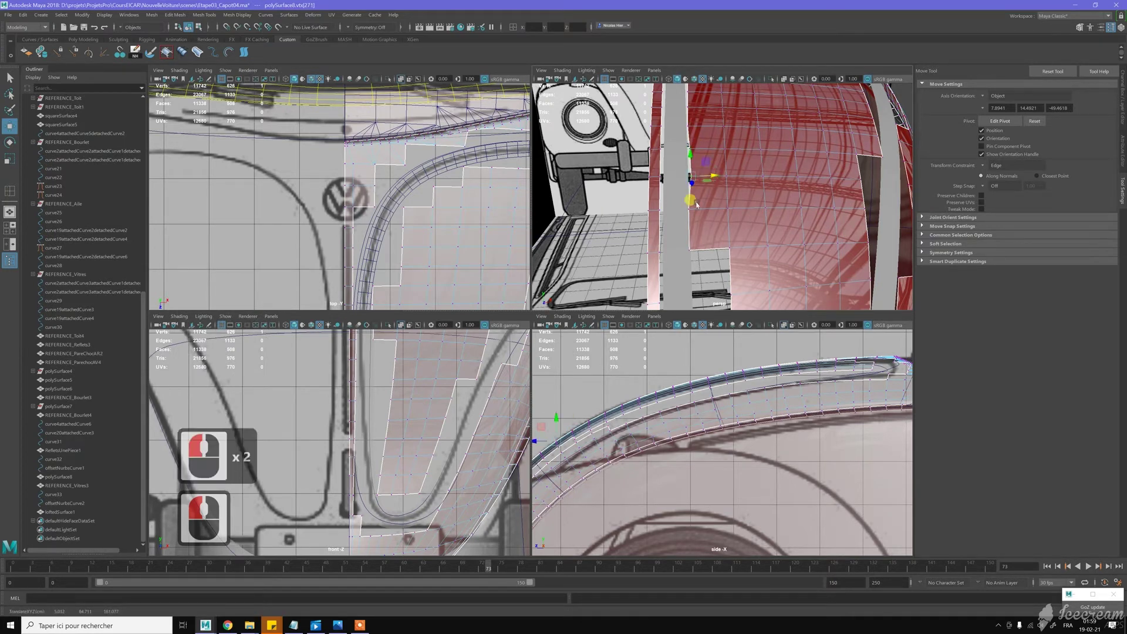
pyautogui.moveTo(708, 206); pyautogui.dragTo(718, 207)
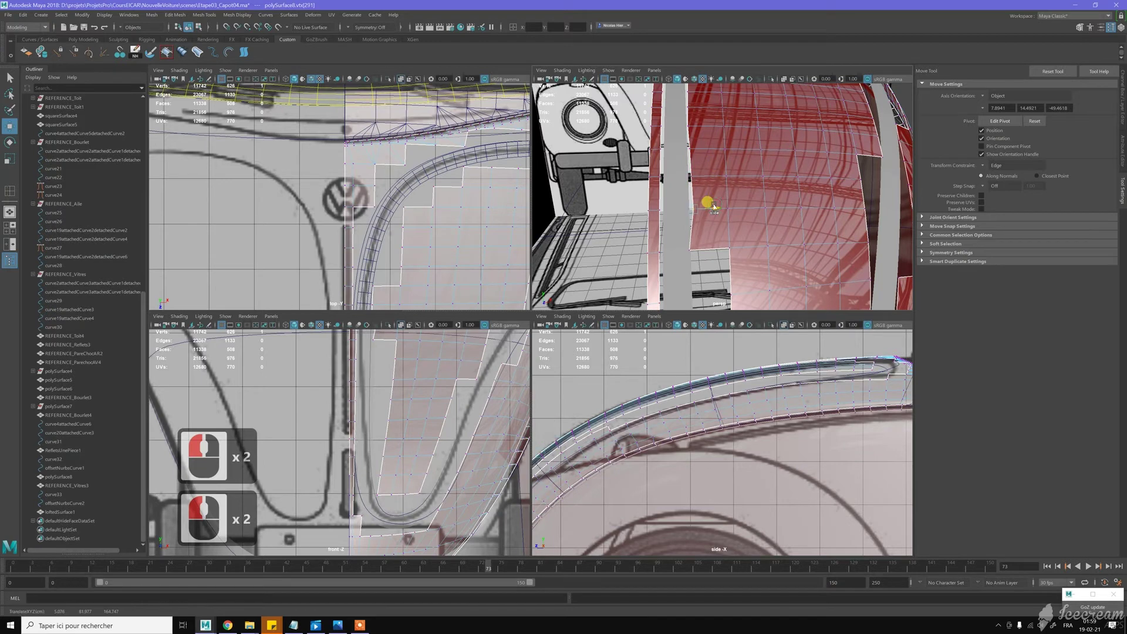
pyautogui.click(940, 174)
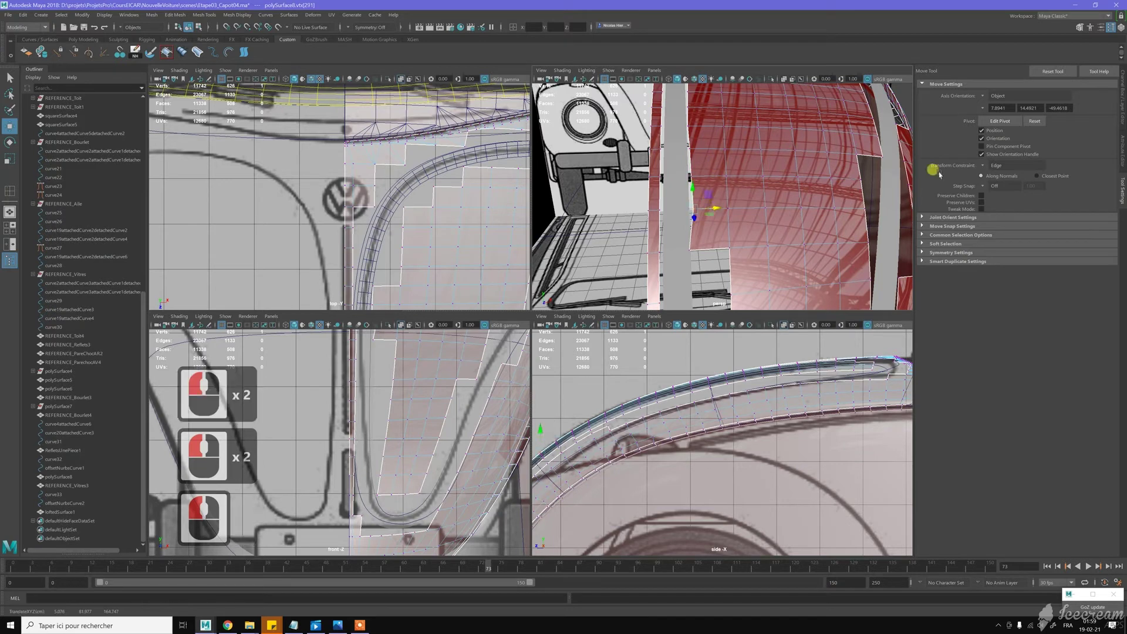
pyautogui.click(690, 247)
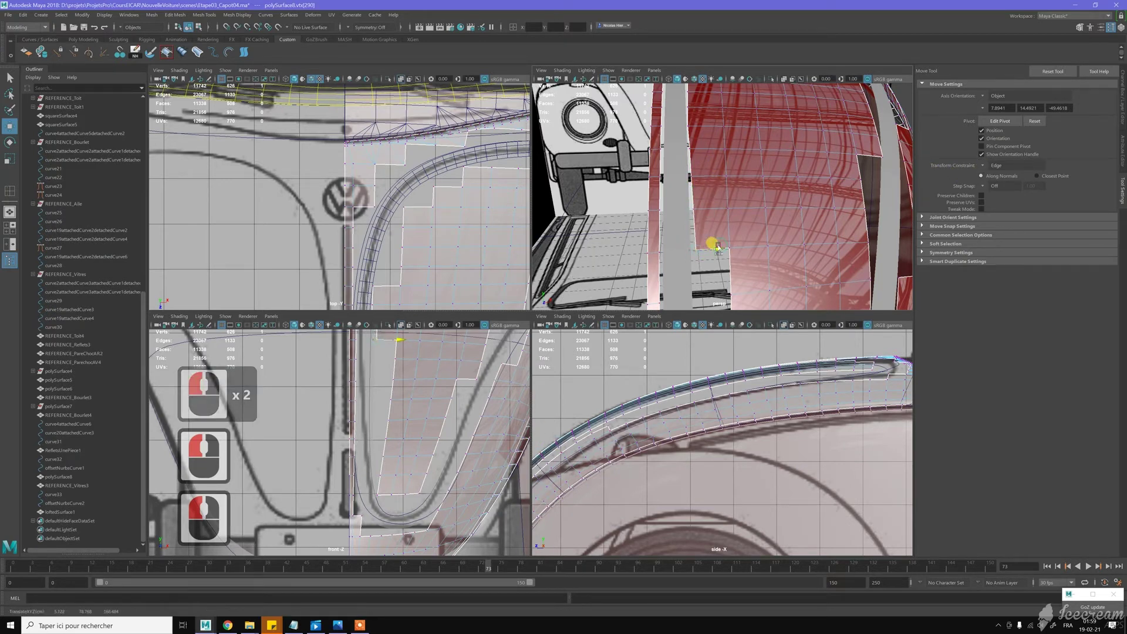
# Slide the inner panel's stepped corner vertex sideways along its edge, away from the strip's straight leg
pyautogui.scroll(-5, 715, 245)
pyautogui.keyDown('alt'); pyautogui.moveTo(724, 170); pyautogui.dragTo(709, 223); pyautogui.keyUp('alt')
pyautogui.keyDown('alt'); pyautogui.moveTo(710, 223); pyautogui.dragTo(712, 193, button='middle'); pyautogui.keyUp('alt')
pyautogui.keyDown('alt'); pyautogui.moveTo(713, 172); pyautogui.dragTo(678, 179); pyautogui.keyUp('alt')
pyautogui.keyDown('alt'); pyautogui.moveTo(678, 179); pyautogui.dragTo(778, 292, button='right'); pyautogui.keyUp('alt')
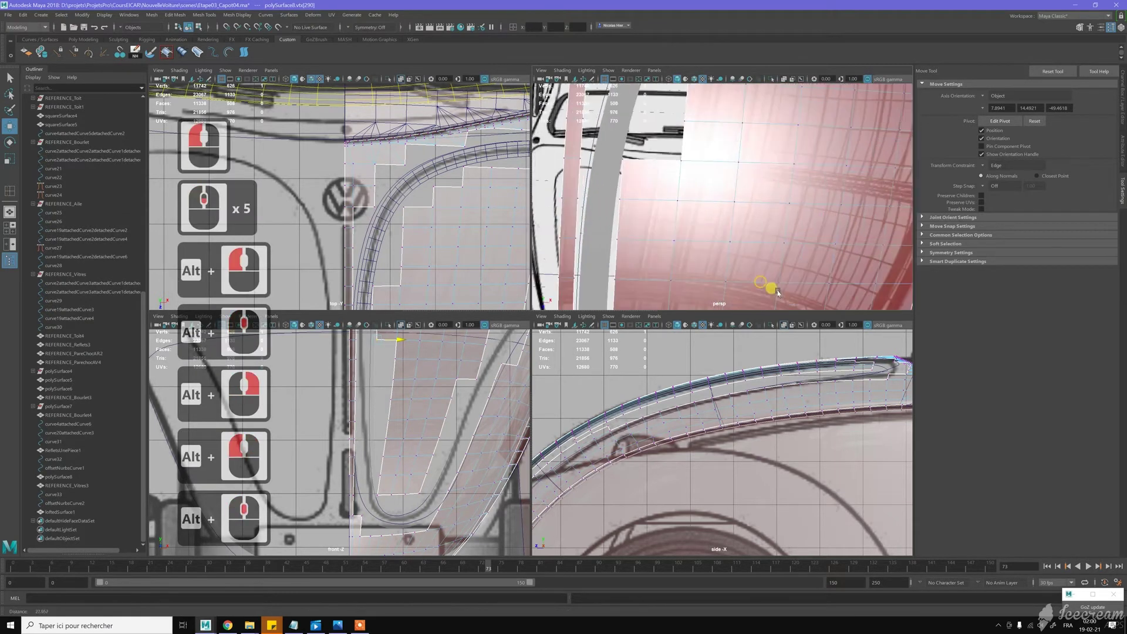
pyautogui.click(634, 157)
pyautogui.moveTo(643, 160); pyautogui.dragTo(648, 161)
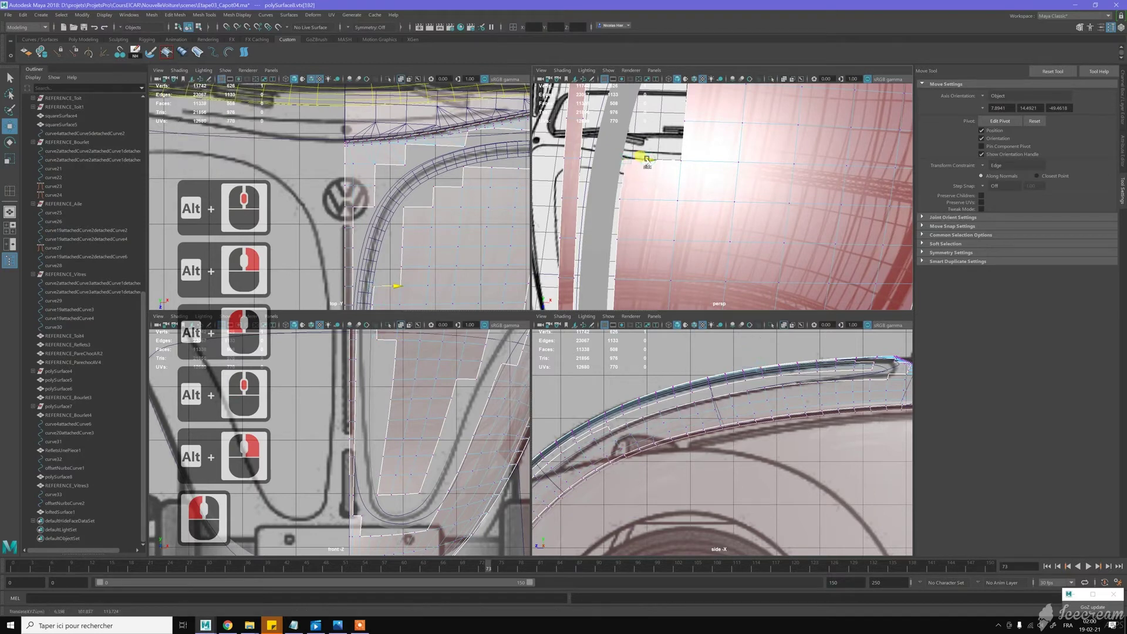
# Slide the inner panel's corner vertex at the nose end inward, away from the U-shaped strip
pyautogui.scroll(-4, 674, 223)
pyautogui.keyDown('alt'); pyautogui.moveTo(674, 222); pyautogui.dragTo(717, 196); pyautogui.keyUp('alt')
pyautogui.keyDown('alt'); pyautogui.moveTo(717, 196); pyautogui.dragTo(705, 194, button='middle'); pyautogui.keyUp('alt')
pyautogui.keyDown('alt'); pyautogui.moveTo(704, 194); pyautogui.dragTo(679, 169, button='right'); pyautogui.keyUp('alt')
pyautogui.keyDown('alt'); pyautogui.moveTo(680, 259); pyautogui.dragTo(707, 176); pyautogui.keyUp('alt')
pyautogui.keyDown('alt'); pyautogui.moveTo(707, 176); pyautogui.dragTo(687, 203, button='middle'); pyautogui.keyUp('alt')
pyautogui.keyDown('alt'); pyautogui.moveTo(689, 185); pyautogui.dragTo(714, 186); pyautogui.keyUp('alt')
pyautogui.keyDown('alt'); pyautogui.moveTo(714, 186); pyautogui.dragTo(722, 253, button='middle'); pyautogui.keyUp('alt')
pyautogui.keyDown('alt'); pyautogui.moveTo(723, 254); pyautogui.dragTo(590, 141, button='right'); pyautogui.keyUp('alt')
pyautogui.keyDown('alt'); pyautogui.moveTo(590, 141); pyautogui.dragTo(698, 228, button='middle'); pyautogui.keyUp('alt')
pyautogui.keyDown('alt'); pyautogui.moveTo(698, 228); pyautogui.dragTo(707, 257, button='right'); pyautogui.keyUp('alt')
pyautogui.keyDown('alt'); pyautogui.moveTo(707, 258); pyautogui.dragTo(739, 234); pyautogui.keyUp('alt')
pyautogui.keyDown('alt'); pyautogui.moveTo(646, 221); pyautogui.dragTo(692, 252, button='right'); pyautogui.keyUp('alt')
pyautogui.keyDown('alt'); pyautogui.moveTo(621, 205); pyautogui.dragTo(561, 176, button='right'); pyautogui.keyUp('alt')
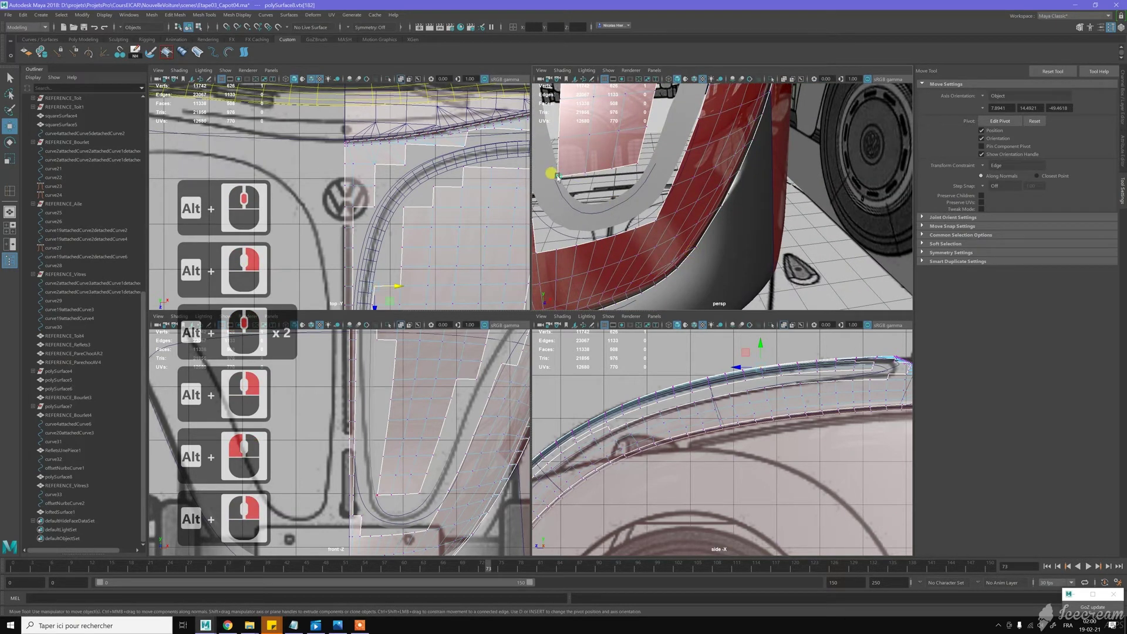
pyautogui.click(558, 176)
pyautogui.moveTo(575, 176); pyautogui.dragTo(582, 175)
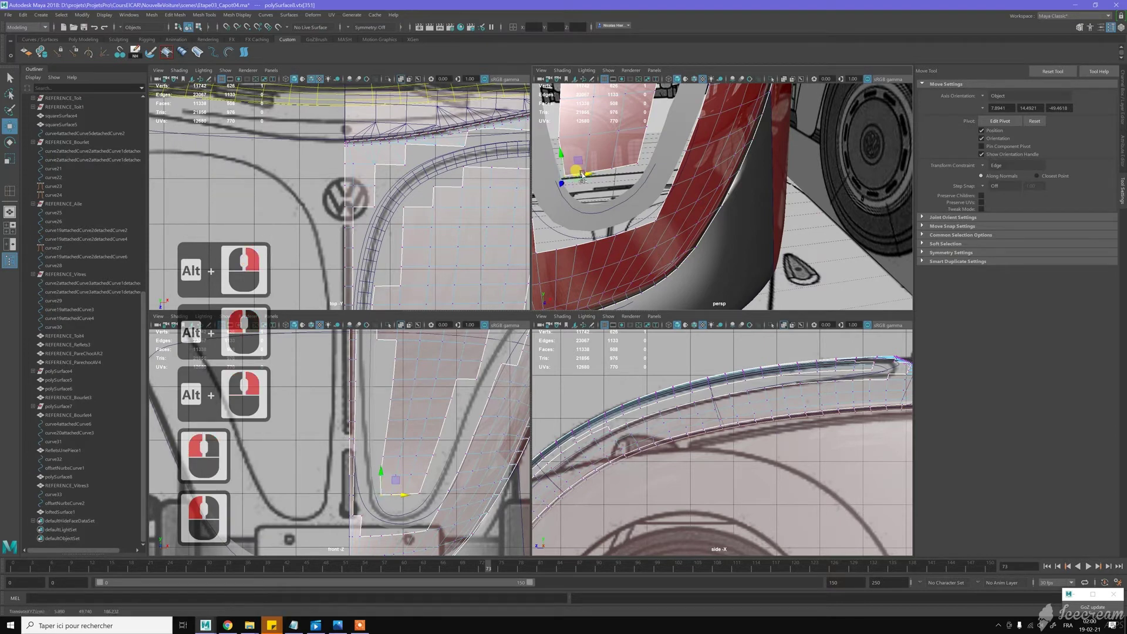
# Combine the hood with the U-shaped strip, delete its non-deformer history and freeze its transforms
pyautogui.moveTo(590, 150); pyautogui.dragTo(612, 136, button='right')
pyautogui.scroll(-3, 651, 170)
pyautogui.keyDown('alt'); pyautogui.moveTo(682, 230); pyautogui.dragTo(714, 213); pyautogui.keyUp('alt')
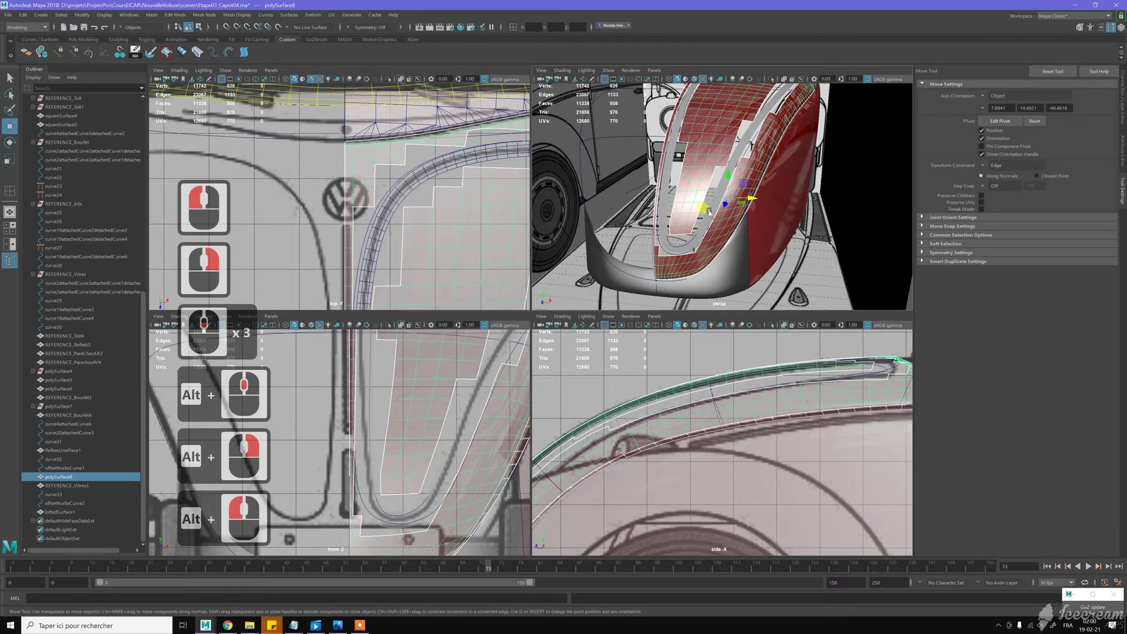
pyautogui.keyDown('shift'); pyautogui.click(711, 211); pyautogui.keyUp('shift')
pyautogui.keyDown('shift'); pyautogui.moveTo(710, 211); pyautogui.dragTo(704, 367, button='right'); pyautogui.keyUp('shift')
pyautogui.hotkey('alt', 'd')
pyautogui.hotkey('alt', 'f')
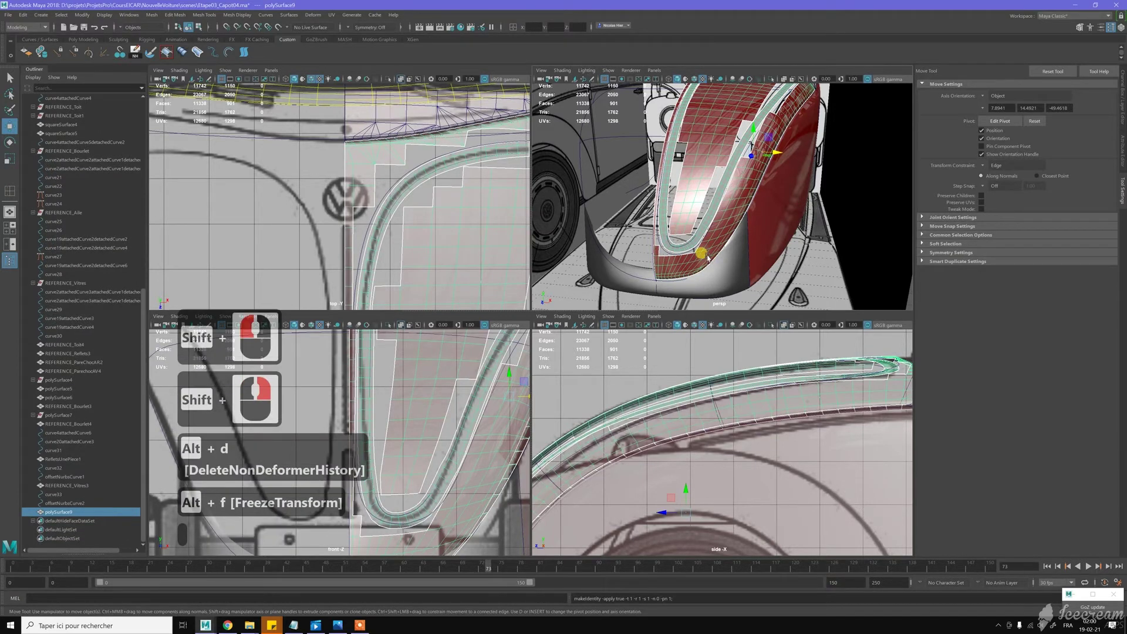
# Try to fill the gap between the inner hood panel and the strip with the Fill Hole command
pyautogui.press('space')
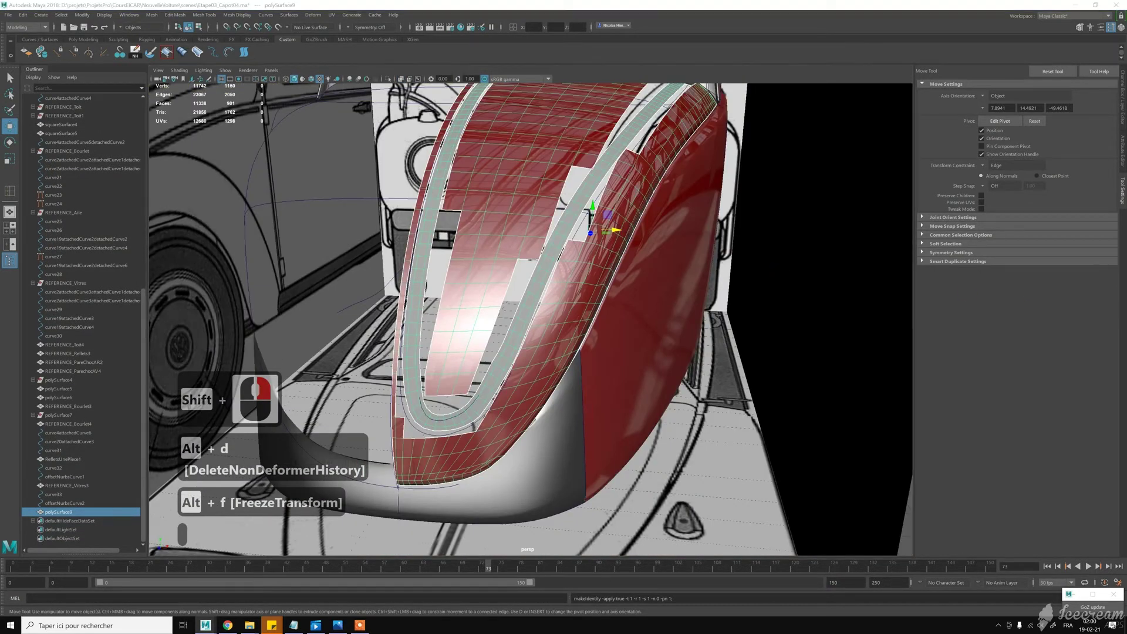
pyautogui.click(574, 280)
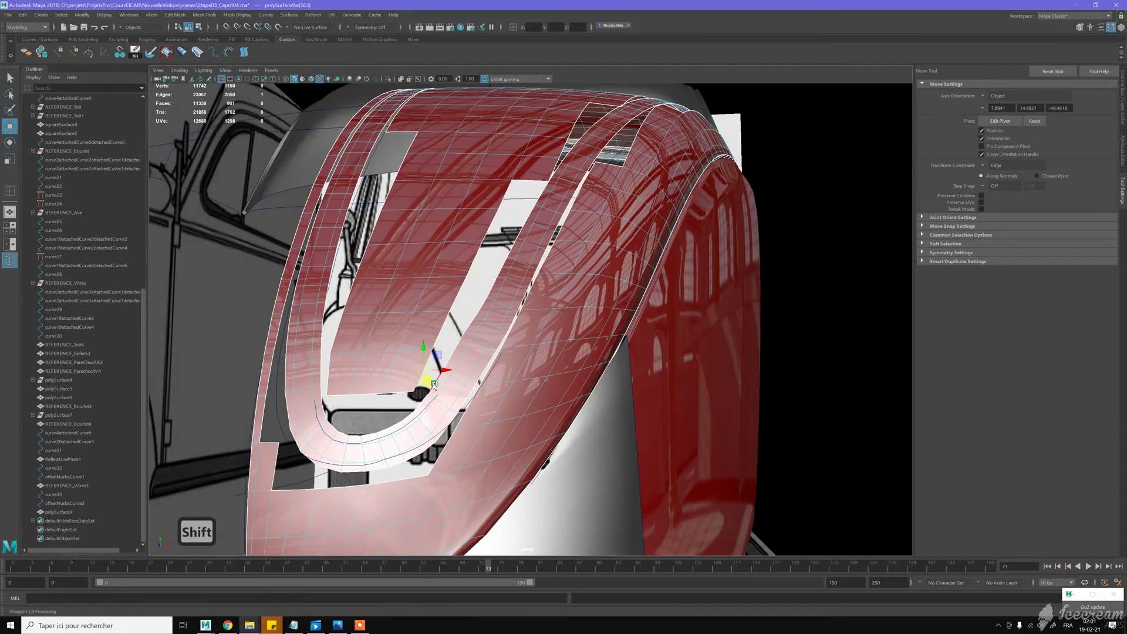
pyautogui.keyDown('shift'); pyautogui.click(434, 383); pyautogui.keyUp('shift')
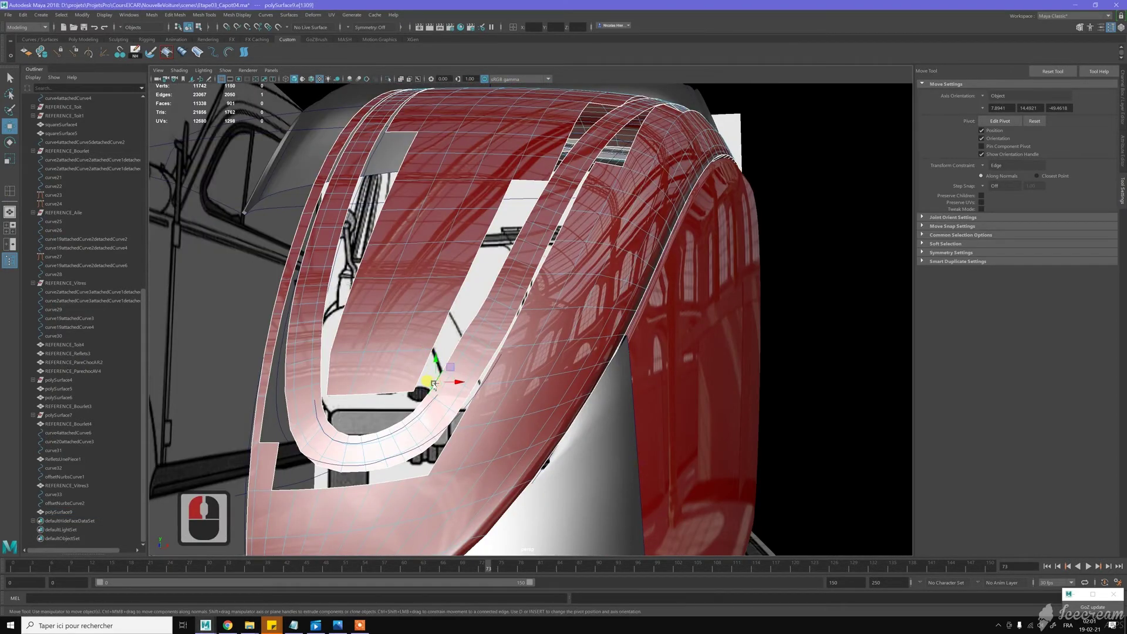
pyautogui.keyDown('shift'); pyautogui.moveTo(435, 382); pyautogui.dragTo(419, 487, button='right'); pyautogui.keyUp('shift')
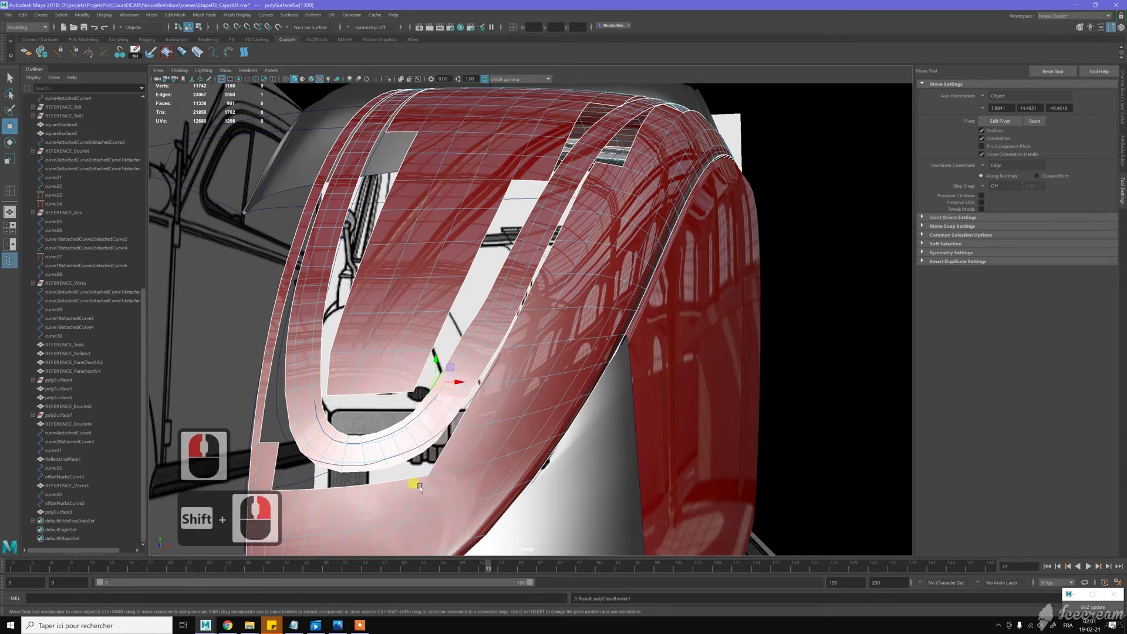
pyautogui.click(486, 327)
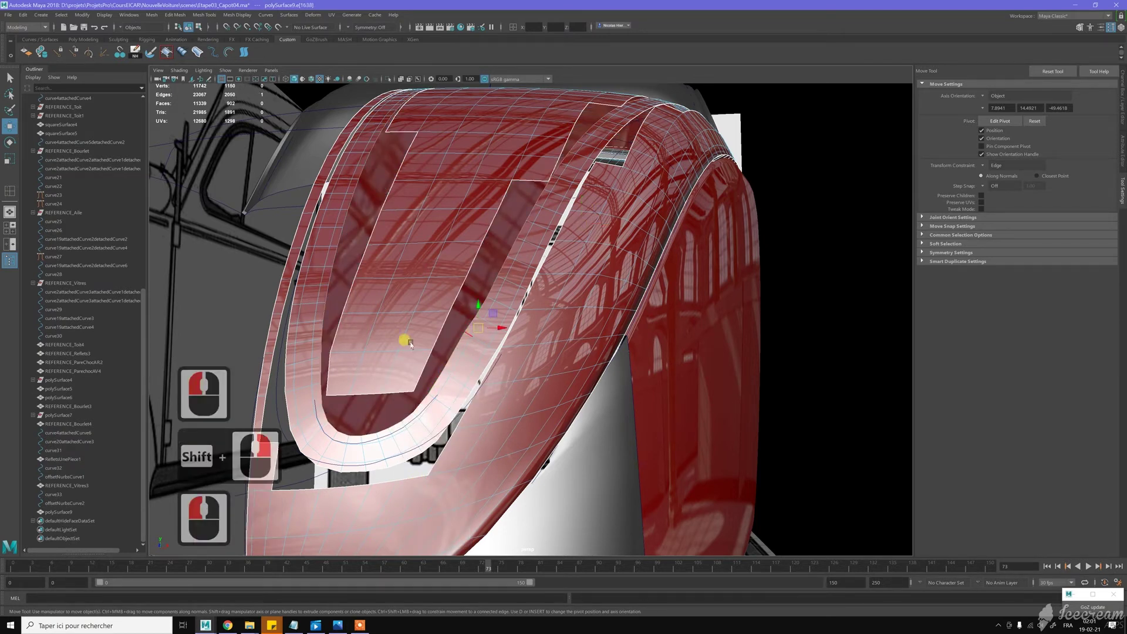
pyautogui.click(438, 336)
pyautogui.moveTo(422, 326); pyautogui.dragTo(425, 326, button='middle')
pyautogui.press('z')
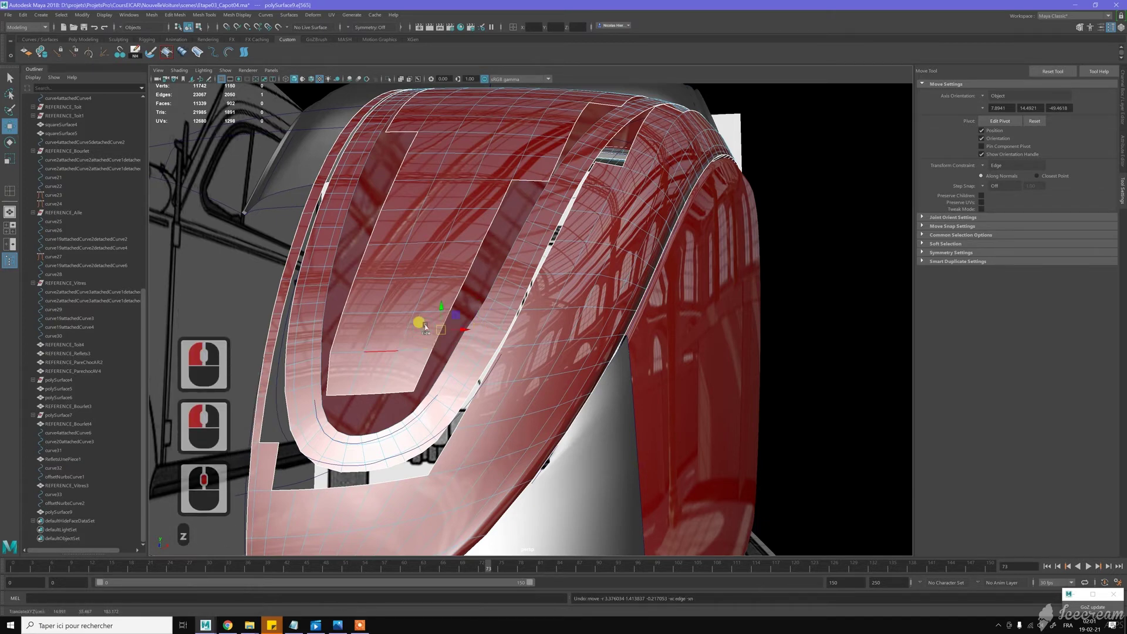
# Try to triangulate the large fill face between the inner hood panel and the strip
pyautogui.scroll(-3, 418, 343)
pyautogui.scroll(2, 417, 343)
pyautogui.keyDown('alt'); pyautogui.moveTo(385, 351); pyautogui.dragTo(508, 274); pyautogui.keyUp('alt')
pyautogui.rightClick(509, 274)
pyautogui.moveTo(508, 274); pyautogui.dragTo(509, 297, button='right')
pyautogui.click(512, 277)
pyautogui.keyDown('shift'); pyautogui.rightClick(515, 280); pyautogui.keyUp('shift')
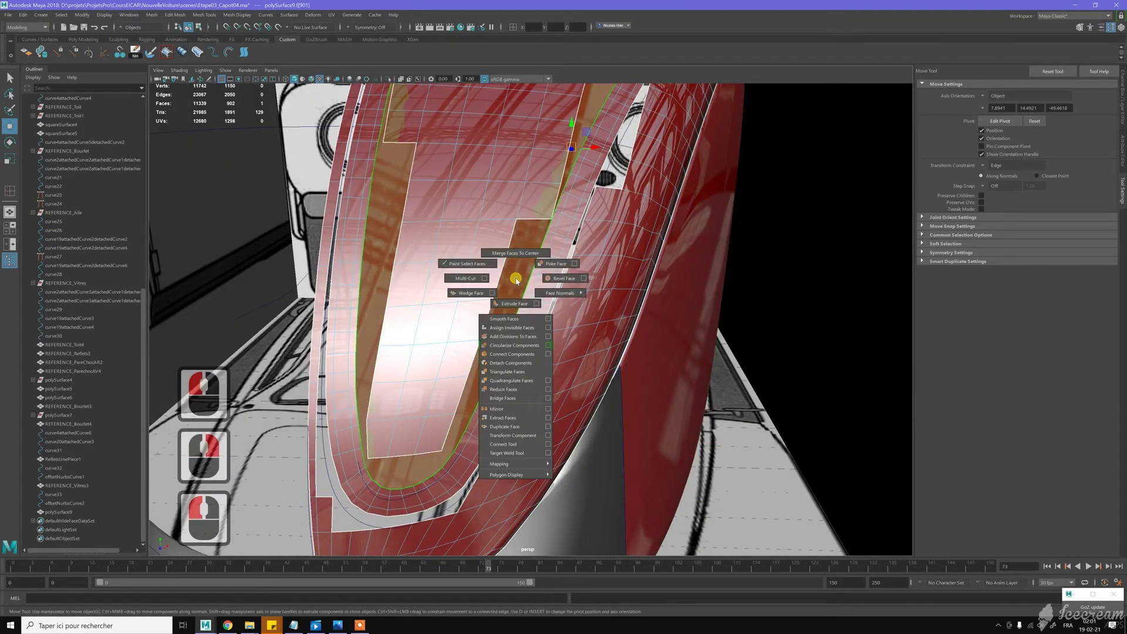
pyautogui.keyDown('shift'); pyautogui.moveTo(516, 280); pyautogui.dragTo(505, 372, button='right'); pyautogui.keyUp('shift')
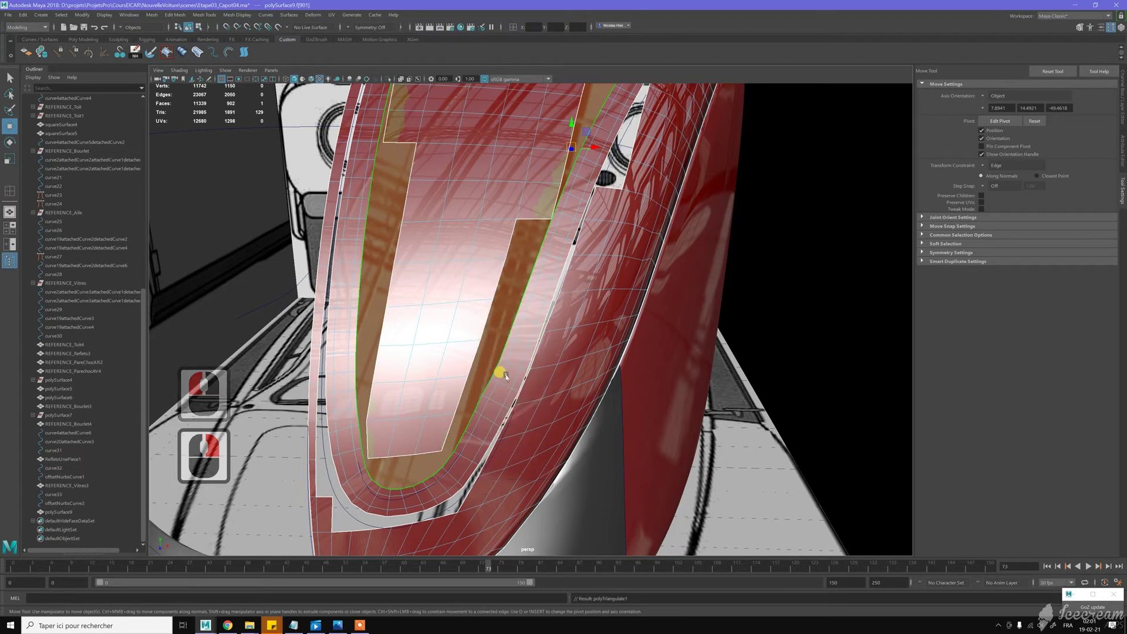
pyautogui.keyDown('alt'); pyautogui.moveTo(447, 360); pyautogui.dragTo(427, 353); pyautogui.keyUp('alt')
pyautogui.keyDown('alt'); pyautogui.moveTo(489, 235); pyautogui.dragTo(483, 290, button='middle'); pyautogui.keyUp('alt')
pyautogui.keyDown('alt'); pyautogui.moveTo(483, 290); pyautogui.dragTo(505, 324, button='right'); pyautogui.keyUp('alt')
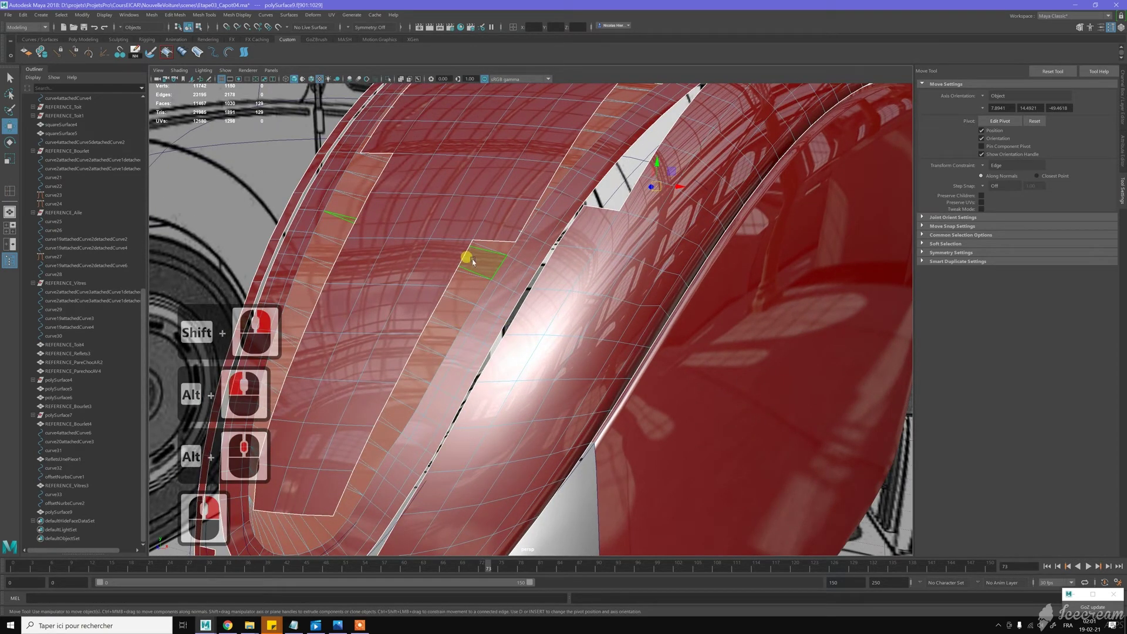
# Undo the triangulation and the hole fill between the inner panel and the strip
pyautogui.press('z')
pyautogui.press('z')
pyautogui.press('z')
pyautogui.press('z')
pyautogui.press('z')
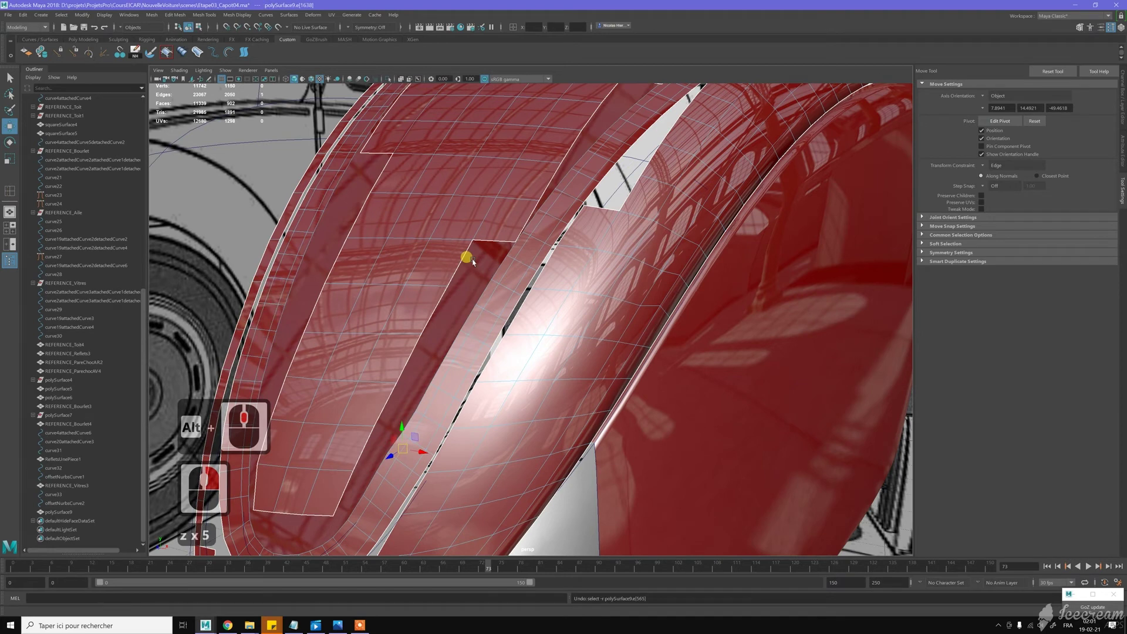
pyautogui.press('z')
pyautogui.press('z')
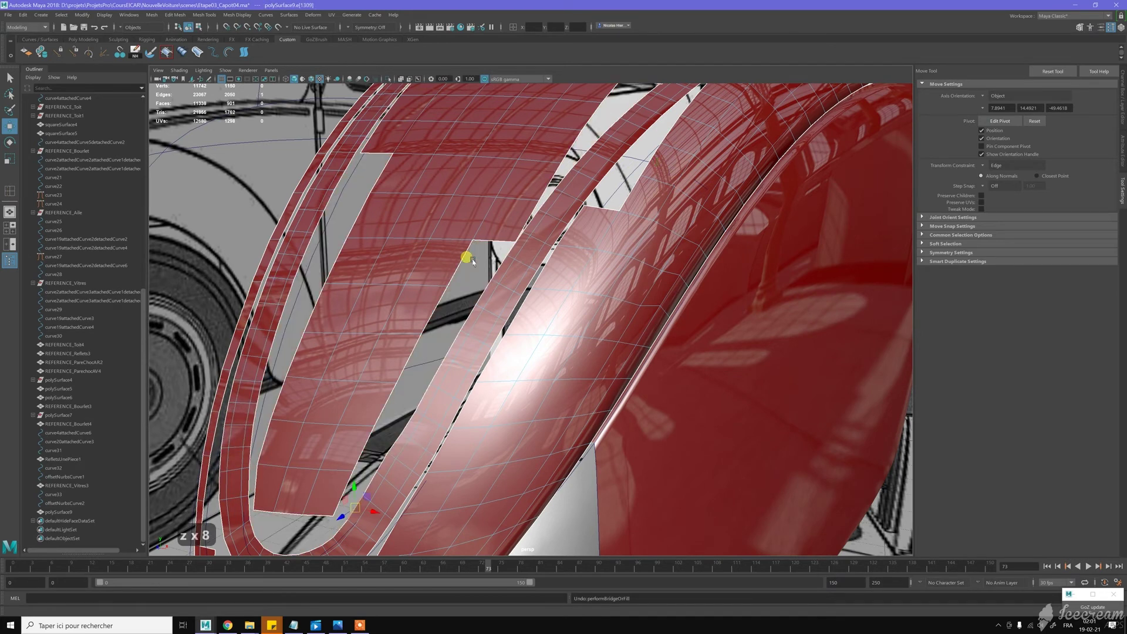
# Bridge the inner panel's border edge at the nose corner to the facing edge of the strip
pyautogui.keyDown('alt'); pyautogui.moveTo(468, 254); pyautogui.dragTo(492, 252); pyautogui.keyUp('alt')
pyautogui.press('w')
pyautogui.press('w')
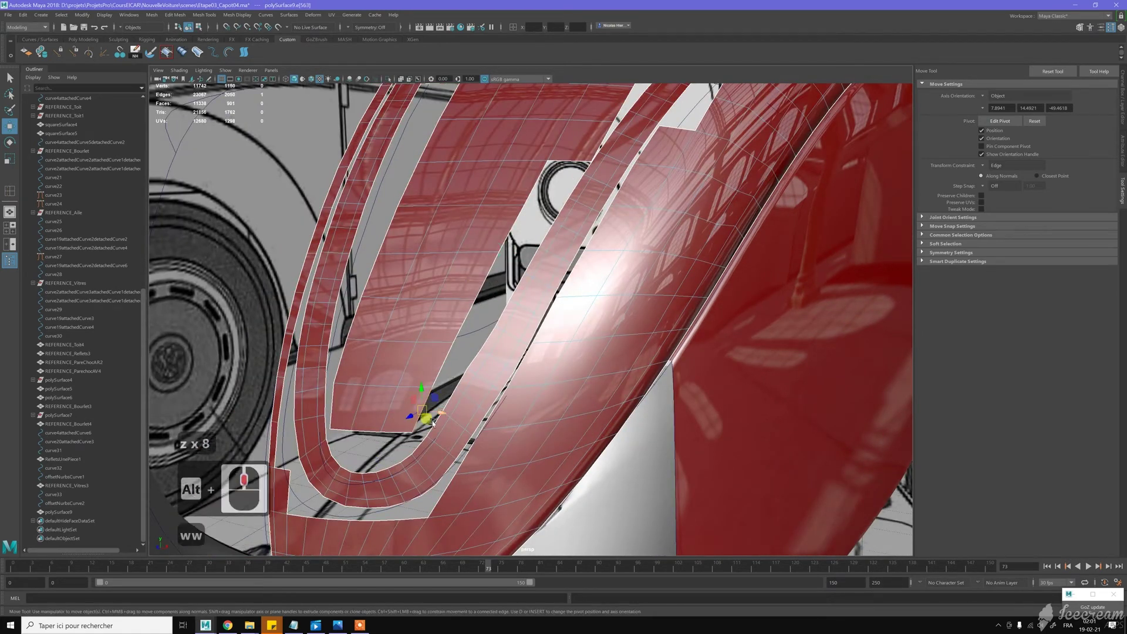
pyautogui.moveTo(422, 410); pyautogui.dragTo(434, 424)
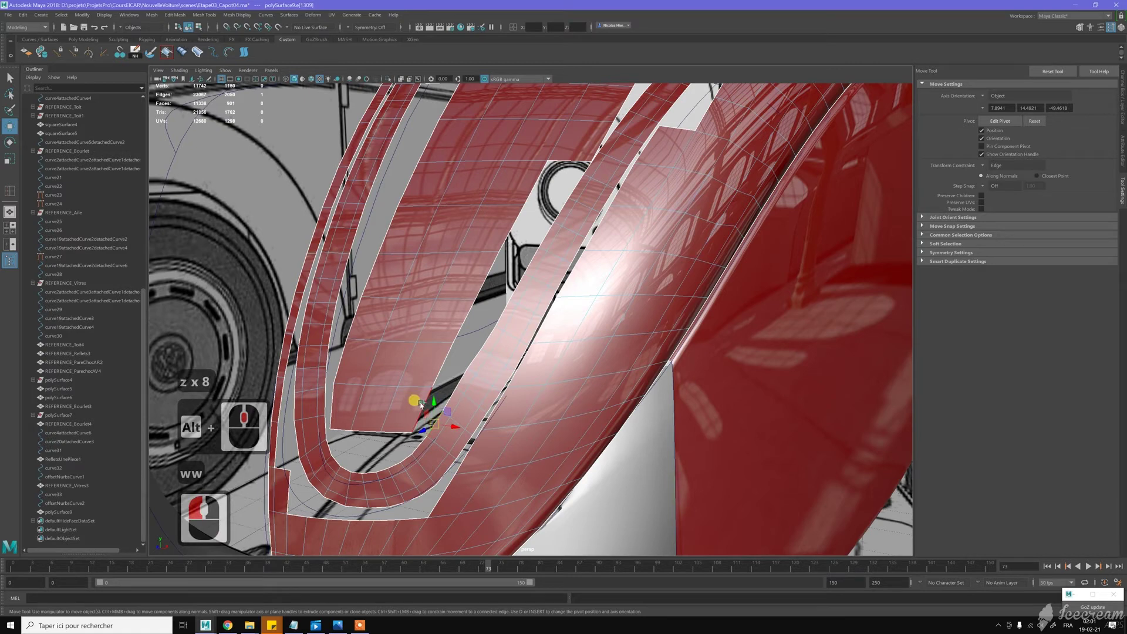
pyautogui.keyDown('shift'); pyautogui.click(438, 363); pyautogui.keyUp('shift')
pyautogui.keyDown('shift'); pyautogui.moveTo(458, 354); pyautogui.dragTo(443, 459, button='right'); pyautogui.keyUp('shift')
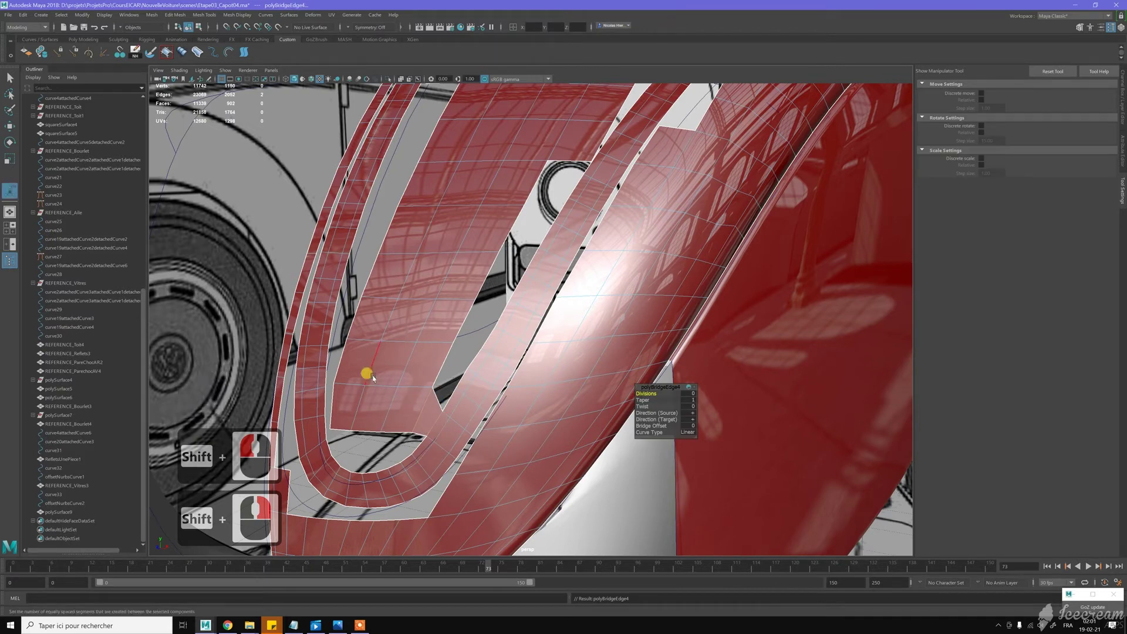
# Close the remaining gap between the inner hood panel and the U-shaped strip with the Fill Hole command
pyautogui.keyDown('alt'); pyautogui.moveTo(372, 377); pyautogui.dragTo(374, 376); pyautogui.keyUp('alt')
pyautogui.press('w')
pyautogui.doubleClick(492, 365)
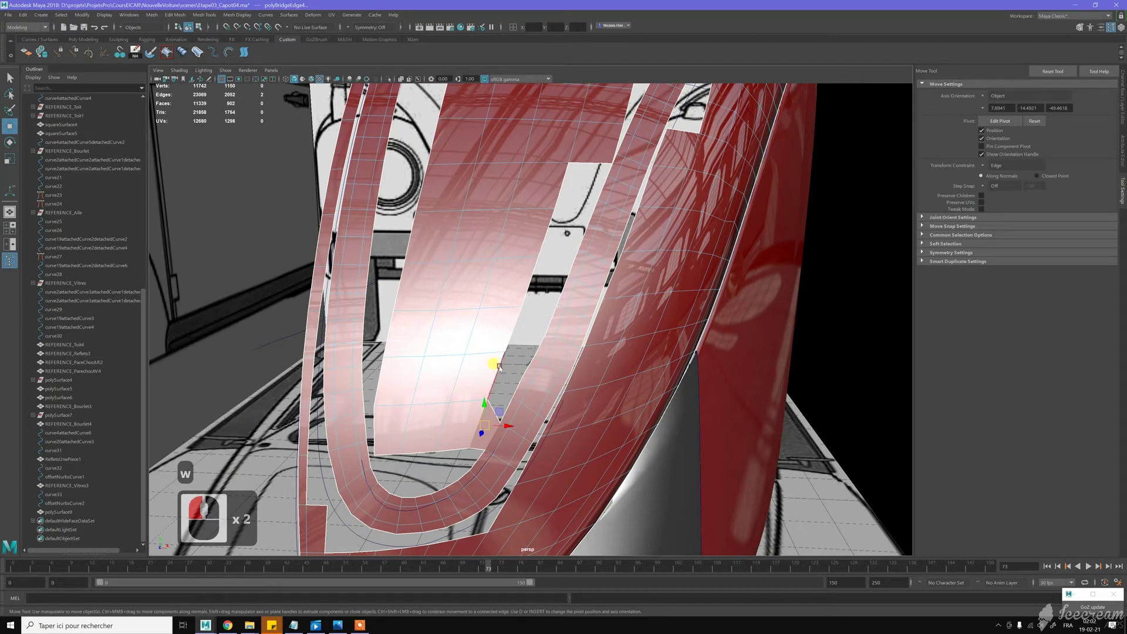
pyautogui.doubleClick(499, 367)
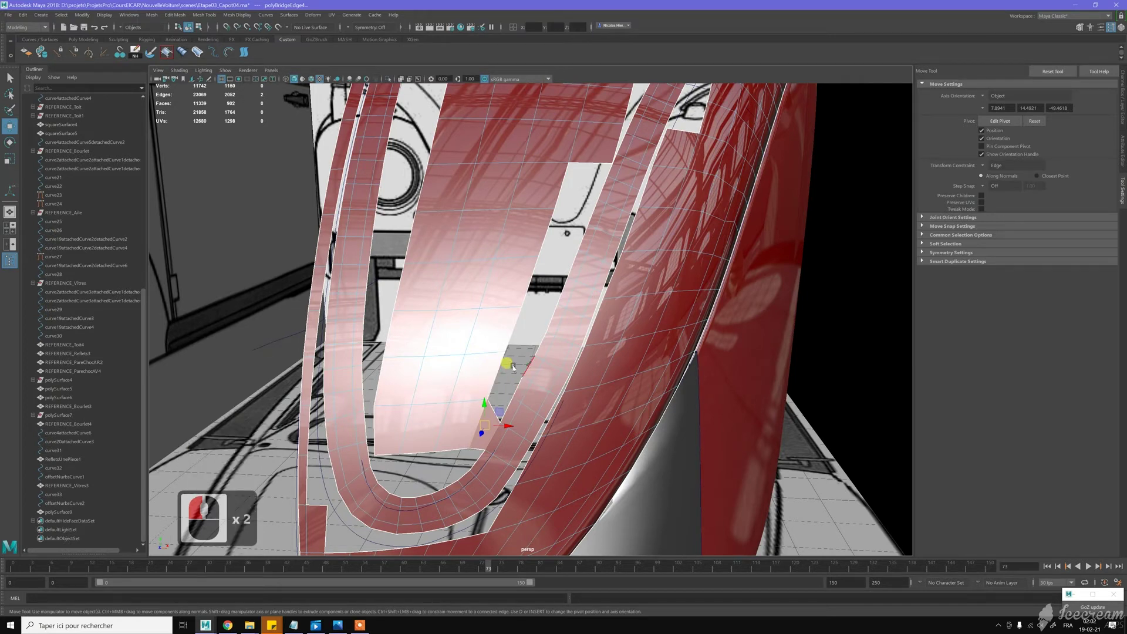
pyautogui.keyDown('alt'); pyautogui.moveTo(499, 367); pyautogui.dragTo(501, 364); pyautogui.keyUp('alt')
pyautogui.press('w')
pyautogui.click(484, 351)
pyautogui.doubleClick(484, 350)
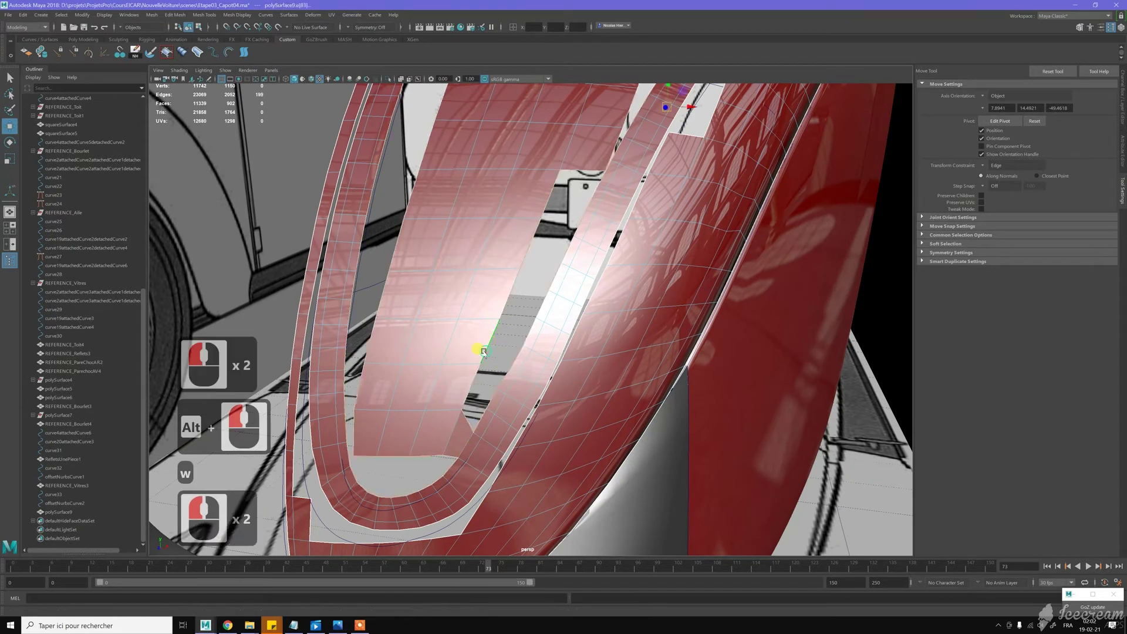
pyautogui.moveTo(517, 316); pyautogui.dragTo(510, 399, button='right')
# Triangulate the fill face between the inner hood panel and the strip
pyautogui.moveTo(512, 311); pyautogui.dragTo(510, 405, button='right')
pyautogui.click(520, 312)
pyautogui.press('w')
# Bridge the strip's outer border edge at the nose corner to the facing corner edge of the outer hood opening
pyautogui.scroll(-7, 486, 398)
pyautogui.keyDown('alt'); pyautogui.moveTo(478, 397); pyautogui.dragTo(532, 290); pyautogui.keyUp('alt')
pyautogui.keyDown('alt'); pyautogui.moveTo(532, 289); pyautogui.dragTo(468, 227, button='middle'); pyautogui.keyUp('alt')
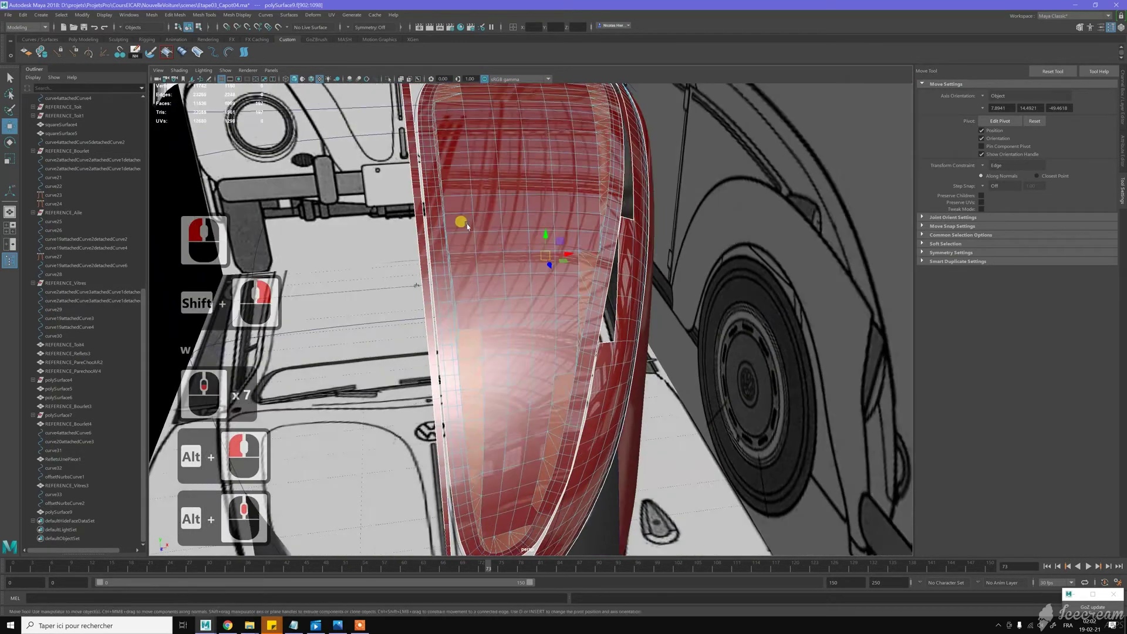
pyautogui.keyDown('alt'); pyautogui.moveTo(468, 227); pyautogui.dragTo(485, 335); pyautogui.keyUp('alt')
pyautogui.keyDown('alt'); pyautogui.moveTo(486, 335); pyautogui.dragTo(468, 255, button='middle'); pyautogui.keyUp('alt')
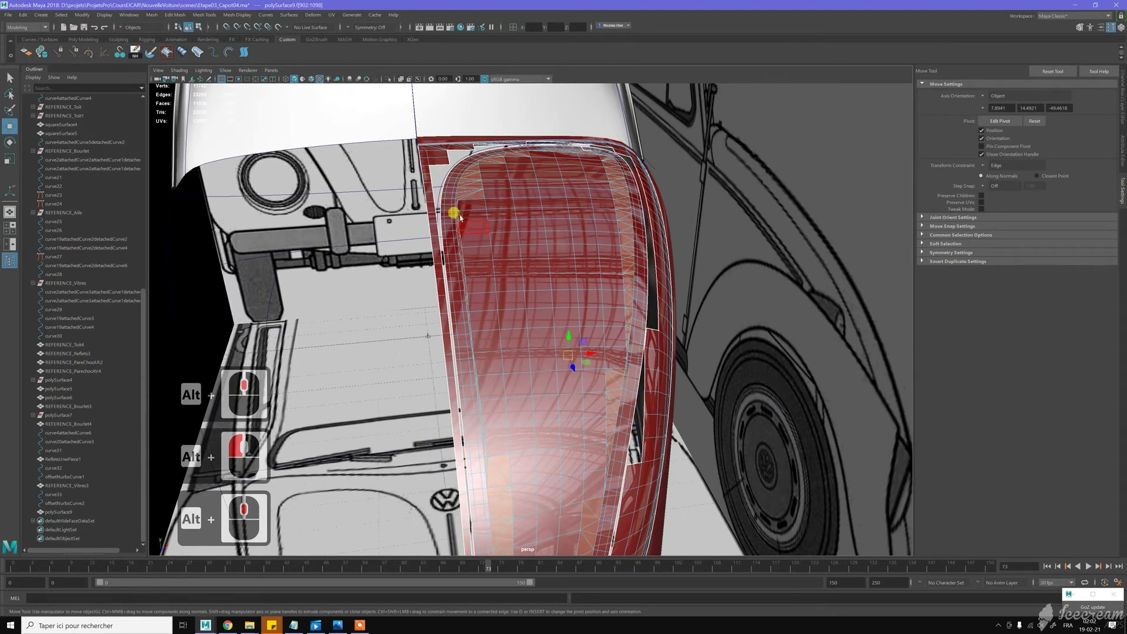
pyautogui.keyDown('alt'); pyautogui.moveTo(460, 217); pyautogui.dragTo(474, 226); pyautogui.keyUp('alt')
pyautogui.press('w')
pyautogui.moveTo(530, 392)
pyautogui.keyDown('alt'); pyautogui.mouseDown()
pyautogui.moveTo(507, 342)
pyautogui.moveTo(503, 390)
pyautogui.moveTo(516, 377)
pyautogui.mouseUp(); pyautogui.keyUp('alt')
pyautogui.keyDown('alt'); pyautogui.moveTo(516, 377); pyautogui.dragTo(528, 389, button='middle'); pyautogui.keyUp('alt')
pyautogui.rightClick(497, 384)
pyautogui.moveTo(454, 350); pyautogui.dragTo(456, 396, button='right')
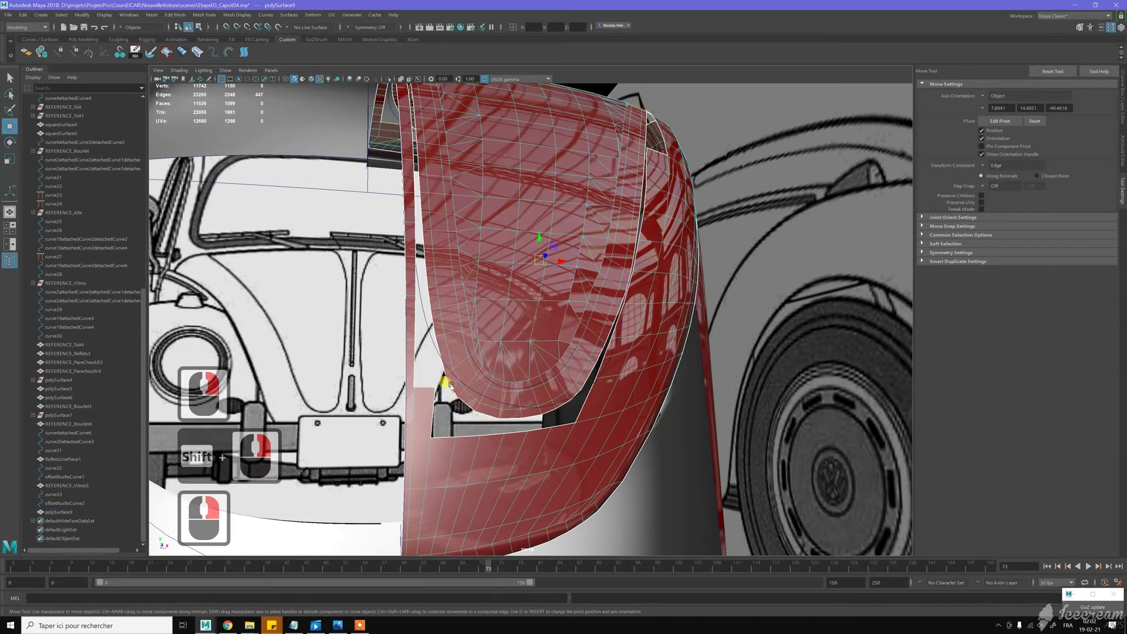
pyautogui.click(439, 398)
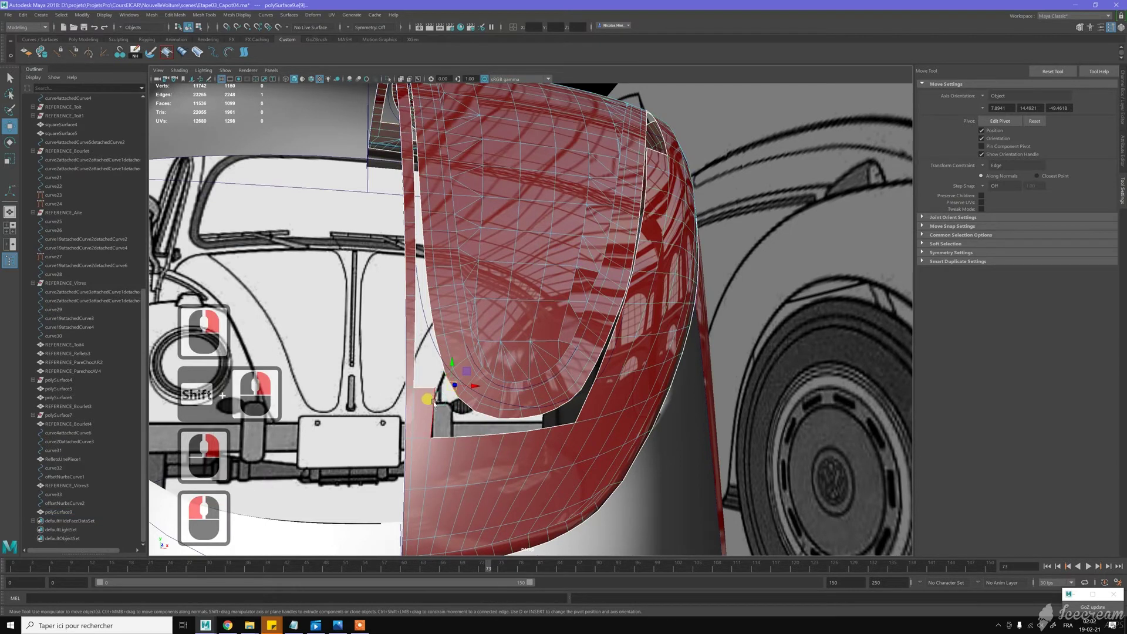
pyautogui.keyDown('shift'); pyautogui.click(434, 402); pyautogui.keyUp('shift')
pyautogui.keyDown('shift'); pyautogui.moveTo(434, 404); pyautogui.dragTo(416, 506, button='right'); pyautogui.keyUp('shift')
# Fill the hole between the strip's outer border and the outer hood, triangulate the fill face and return to object selection
pyautogui.doubleClick(449, 411)
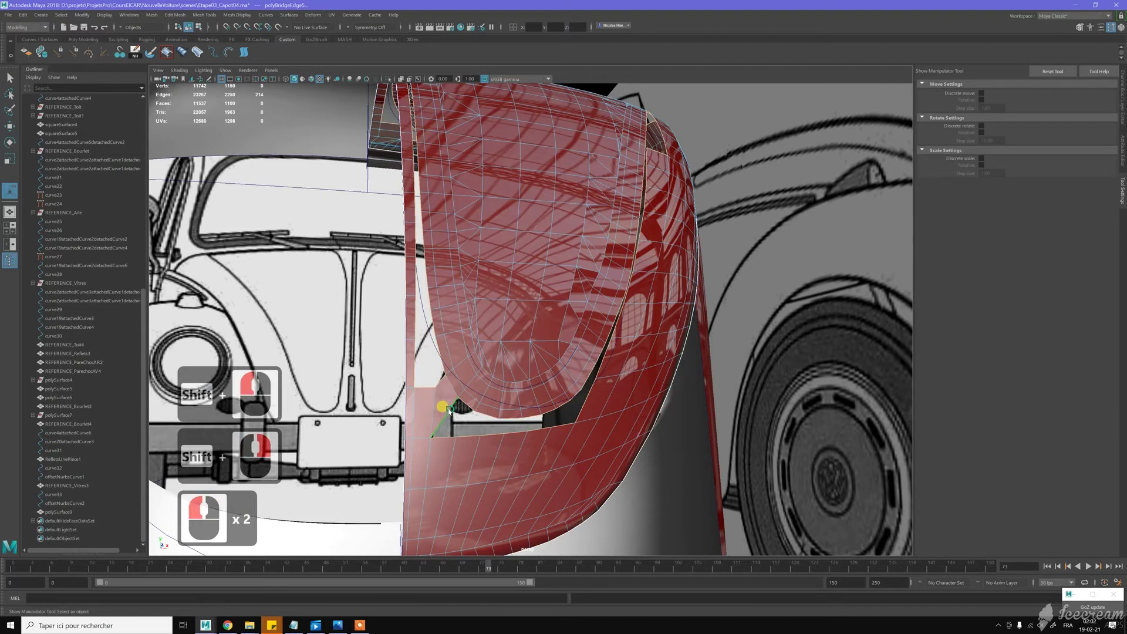
pyautogui.keyDown('shift'); pyautogui.moveTo(449, 411); pyautogui.dragTo(435, 526, button='right'); pyautogui.keyUp('shift')
pyautogui.moveTo(447, 416); pyautogui.dragTo(453, 516, button='right')
pyautogui.click(462, 419)
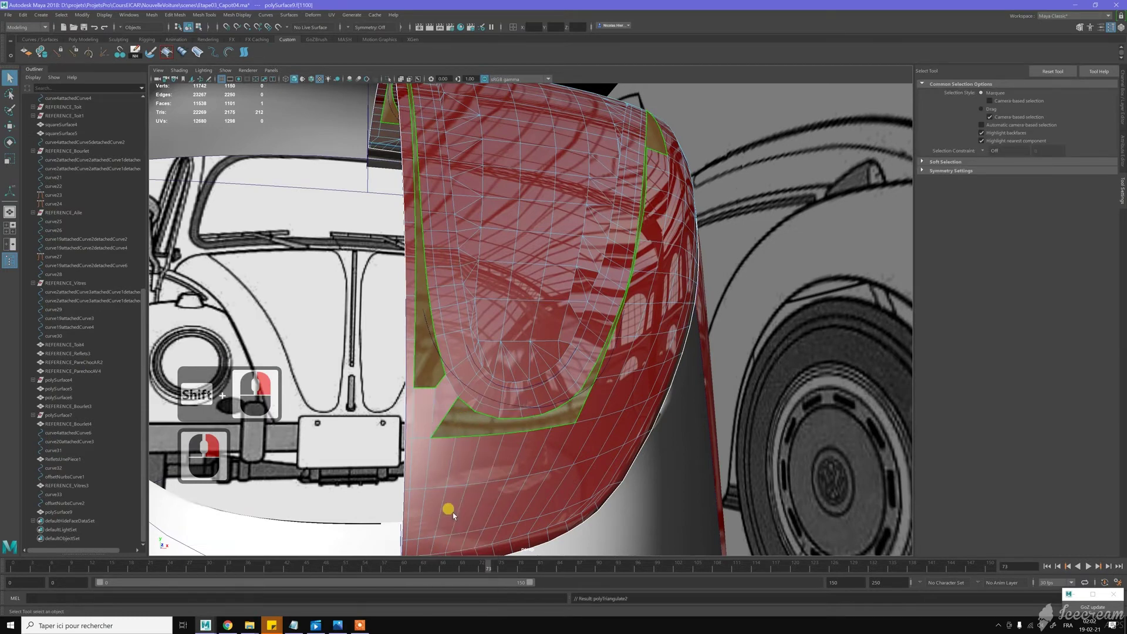
pyautogui.moveTo(425, 305); pyautogui.dragTo(457, 297, button='right')
# Inspect the joined hood surface and compare it with the reference photo of the red Beetle in Photos
pyautogui.scroll(-1, 466, 326)
pyautogui.moveTo(468, 320)
pyautogui.keyDown('alt'); pyautogui.mouseDown()
pyautogui.moveTo(468, 309)
pyautogui.moveTo(480, 314)
pyautogui.mouseUp(); pyautogui.keyUp('alt')
pyautogui.keyDown('alt'); pyautogui.moveTo(480, 312); pyautogui.dragTo(477, 310, button='middle'); pyautogui.keyUp('alt')
pyautogui.keyDown('alt'); pyautogui.moveTo(477, 309); pyautogui.dragTo(502, 228); pyautogui.keyUp('alt')
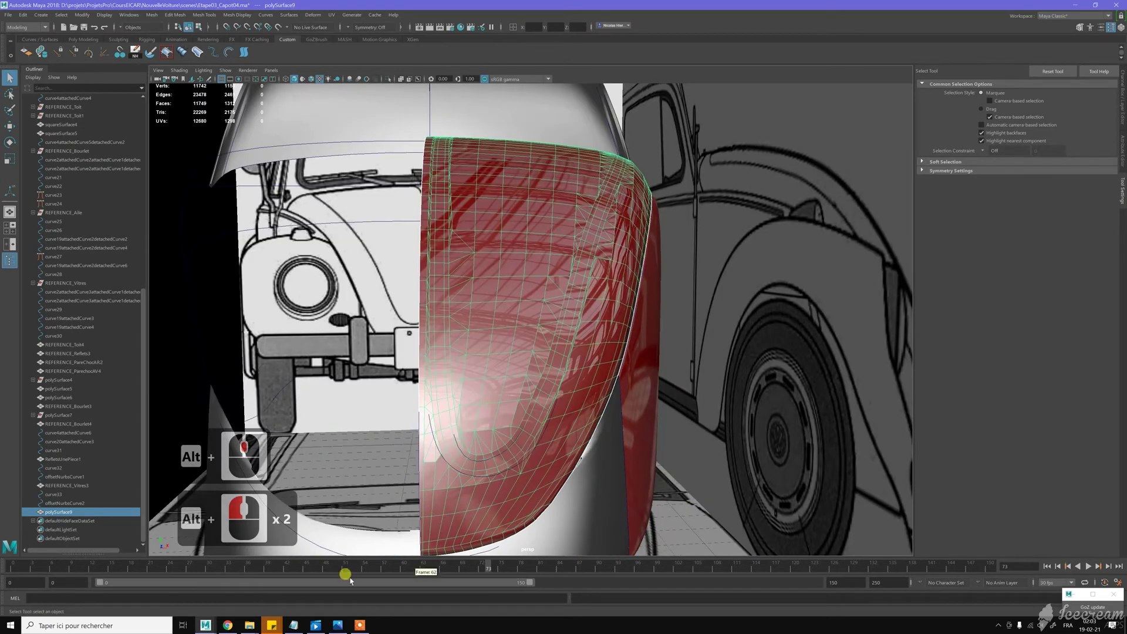
pyautogui.click(337, 625)
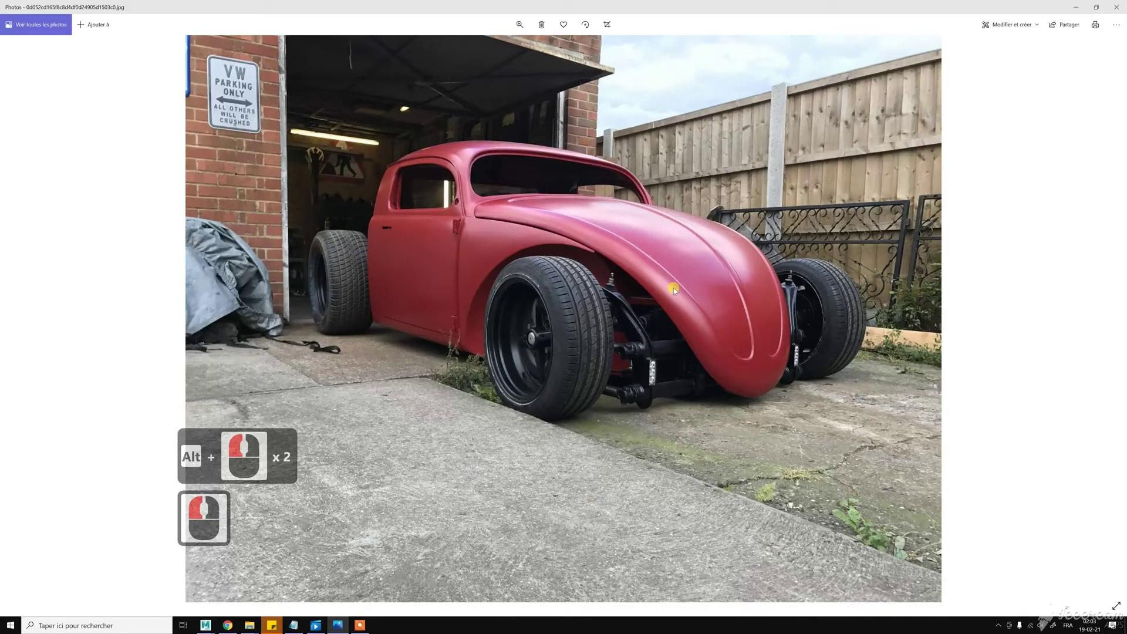
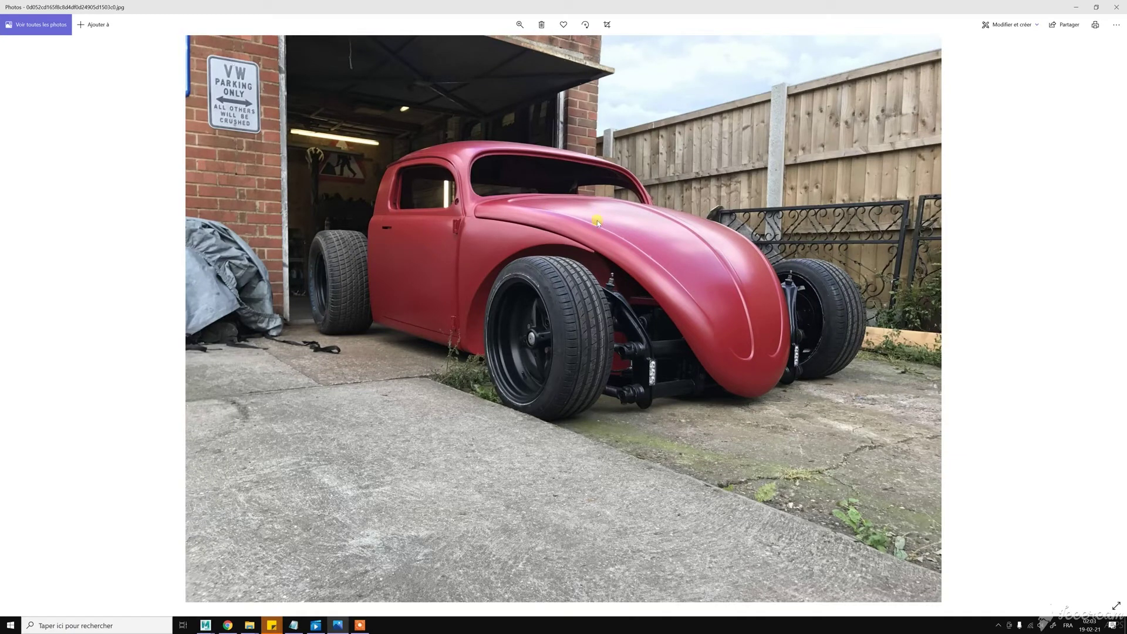
pyautogui.click(1078, 7)
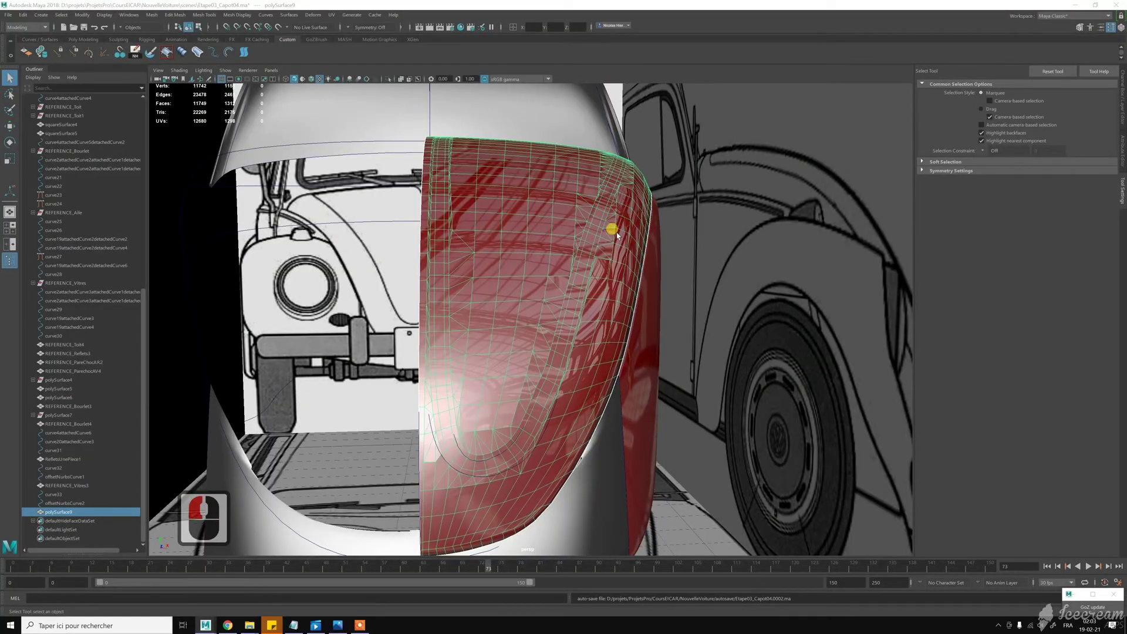
pyautogui.moveTo(569, 207)
pyautogui.keyDown('alt'); pyautogui.mouseDown()
pyautogui.moveTo(540, 214)
pyautogui.moveTo(560, 212)
pyautogui.moveTo(538, 195)
pyautogui.moveTo(568, 209)
pyautogui.moveTo(519, 188)
pyautogui.moveTo(526, 201)
pyautogui.mouseUp(); pyautogui.keyUp('alt')
pyautogui.moveTo(510, 168); pyautogui.dragTo(513, 182, button='right')
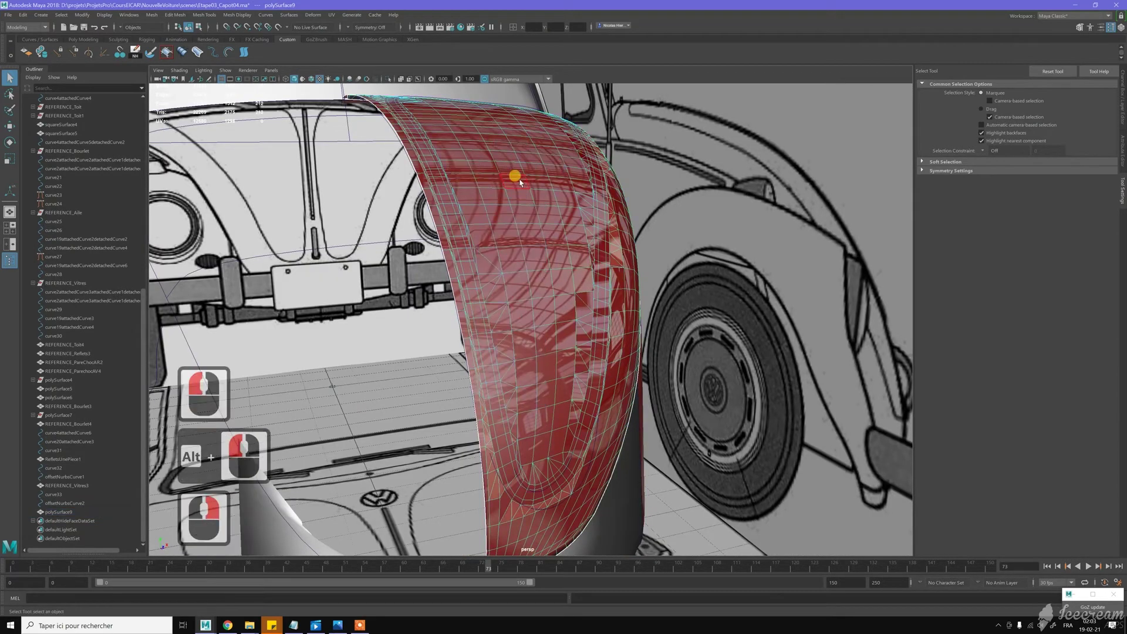
pyautogui.keyDown('alt'); pyautogui.moveTo(536, 186); pyautogui.dragTo(525, 191); pyautogui.keyUp('alt')
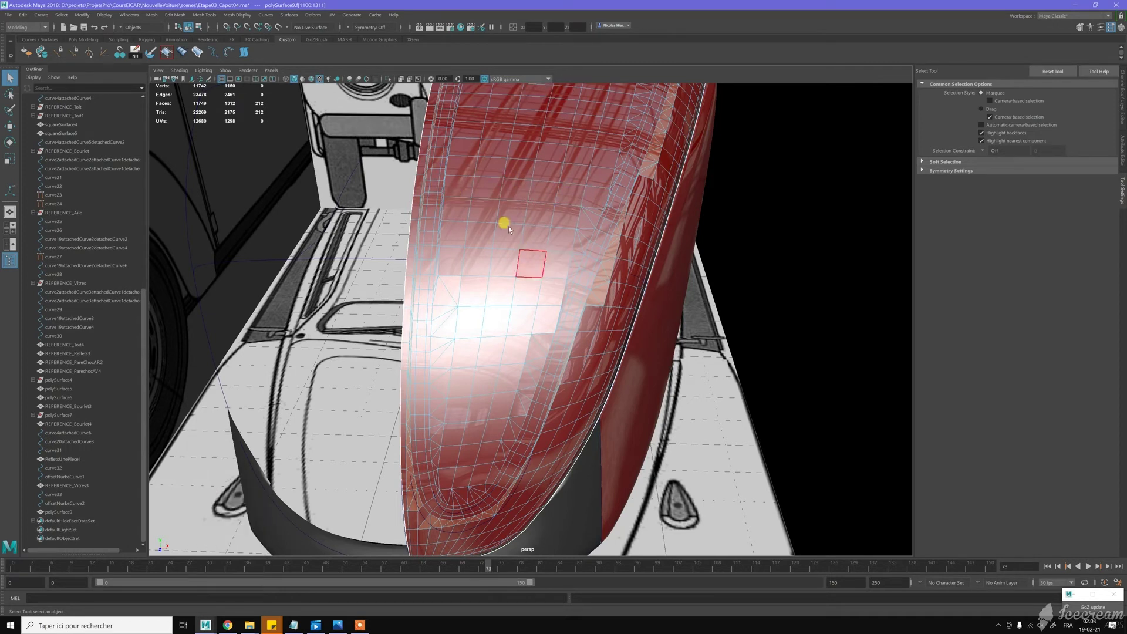
pyautogui.click(332, 15)
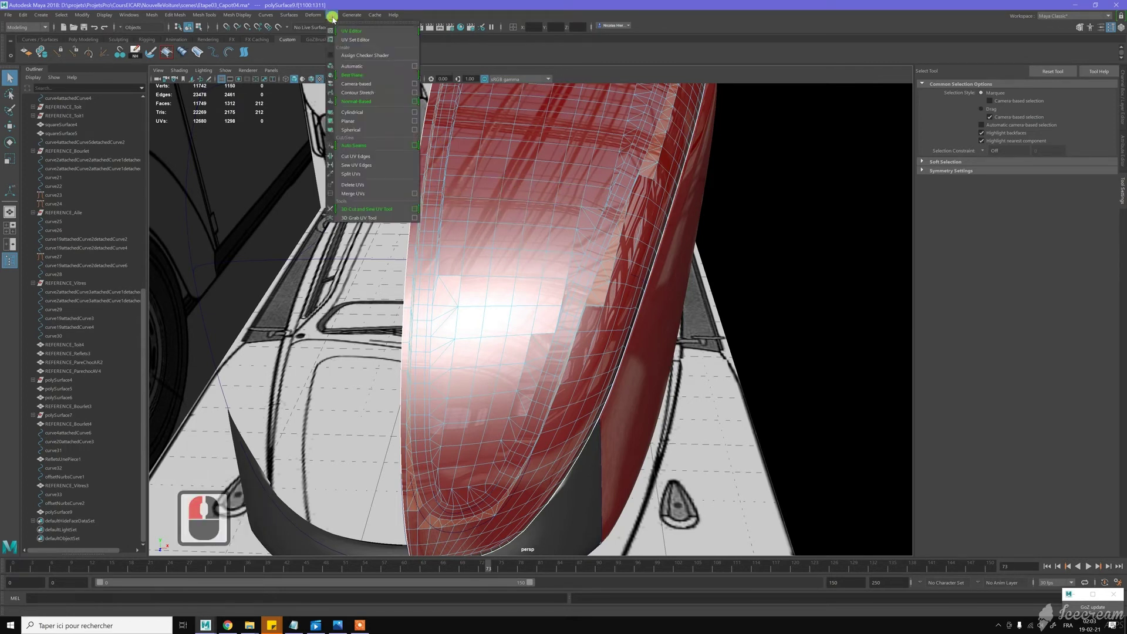
pyautogui.click(966, 242)
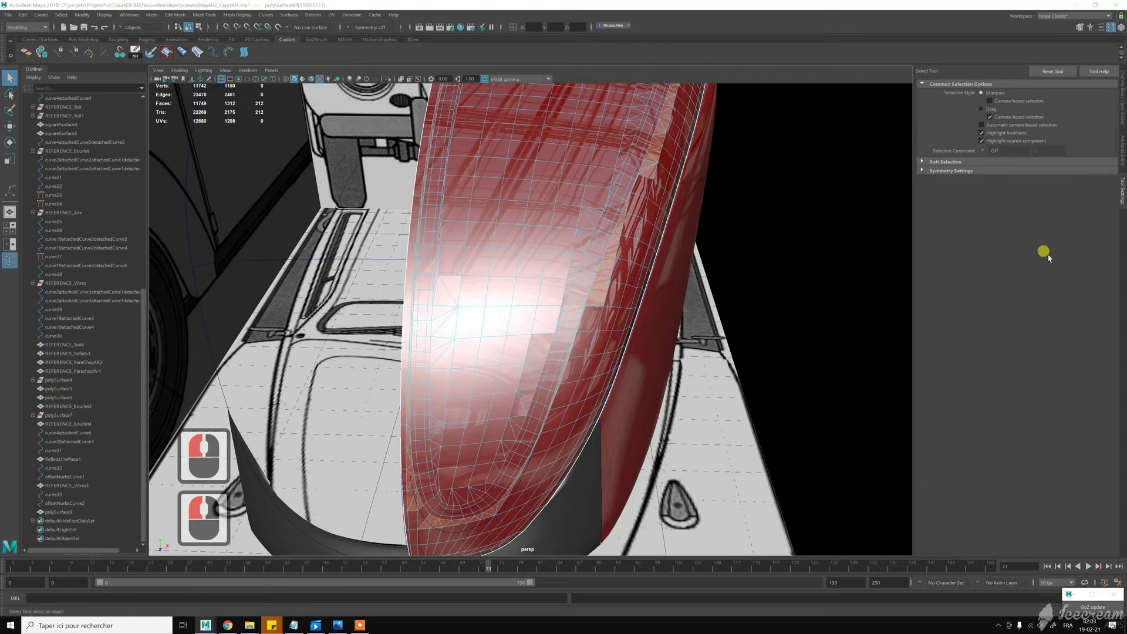
pyautogui.moveTo(546, 209); pyautogui.dragTo(588, 234, button='right')
pyautogui.click(552, 209)
pyautogui.click(544, 208)
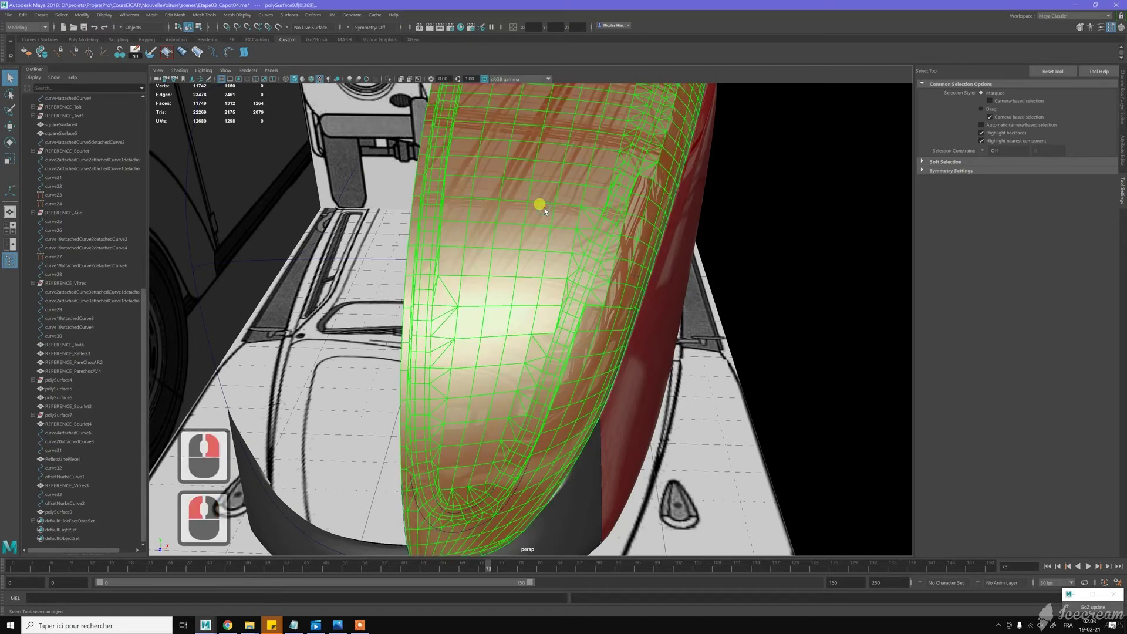
pyautogui.moveTo(516, 205)
pyautogui.mouseDown(button='right')
pyautogui.moveTo(541, 199)
pyautogui.moveTo(528, 198)
pyautogui.moveTo(529, 212)
pyautogui.mouseUp(button='right')
# Select a face in the middle of the inner hood panel and grow the face selection outward across the panel
pyautogui.scroll(-3, 529, 211)
pyautogui.keyDown('alt'); pyautogui.moveTo(501, 179); pyautogui.dragTo(526, 204); pyautogui.keyUp('alt')
pyautogui.scroll(-6, 516, 197)
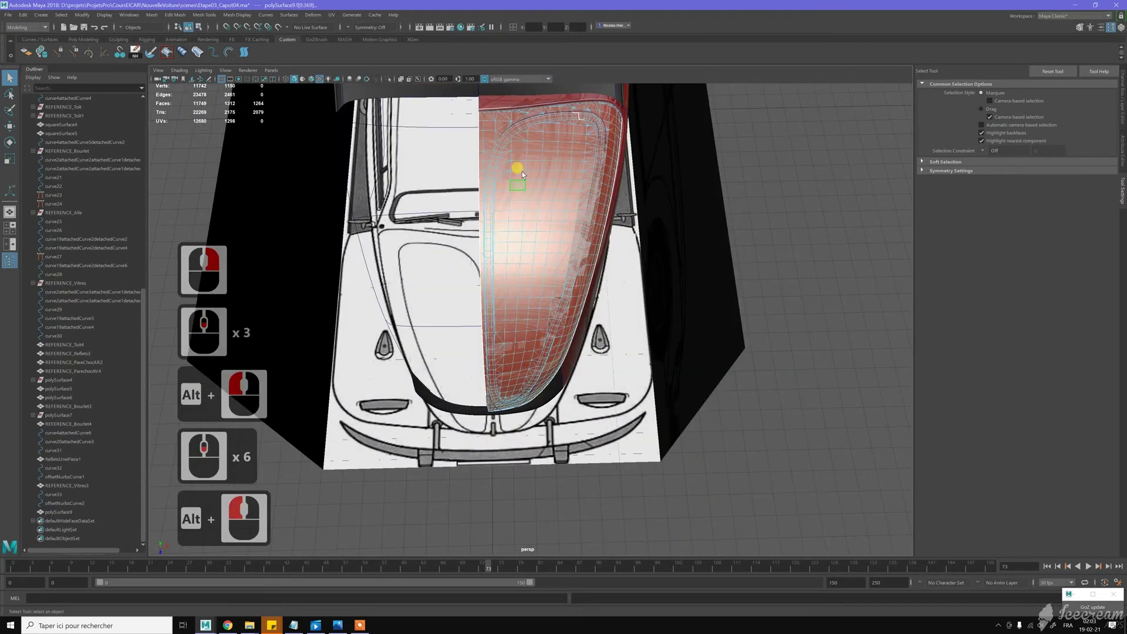
pyautogui.click(546, 305)
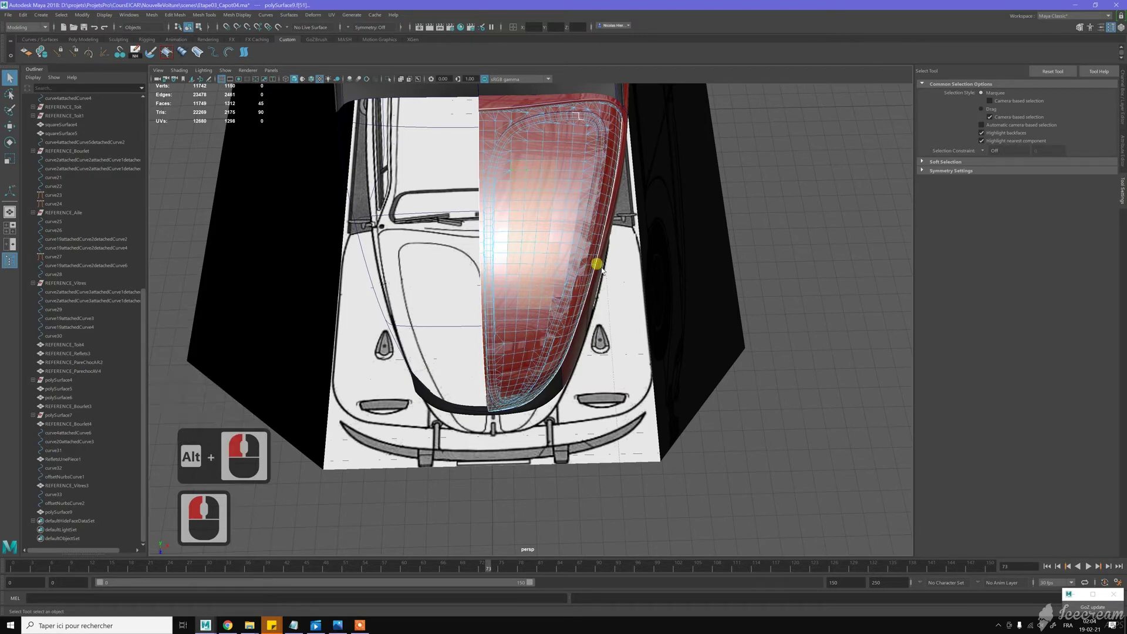
pyautogui.hotkey('shift', '.')
pyautogui.hotkey('shift', '.')
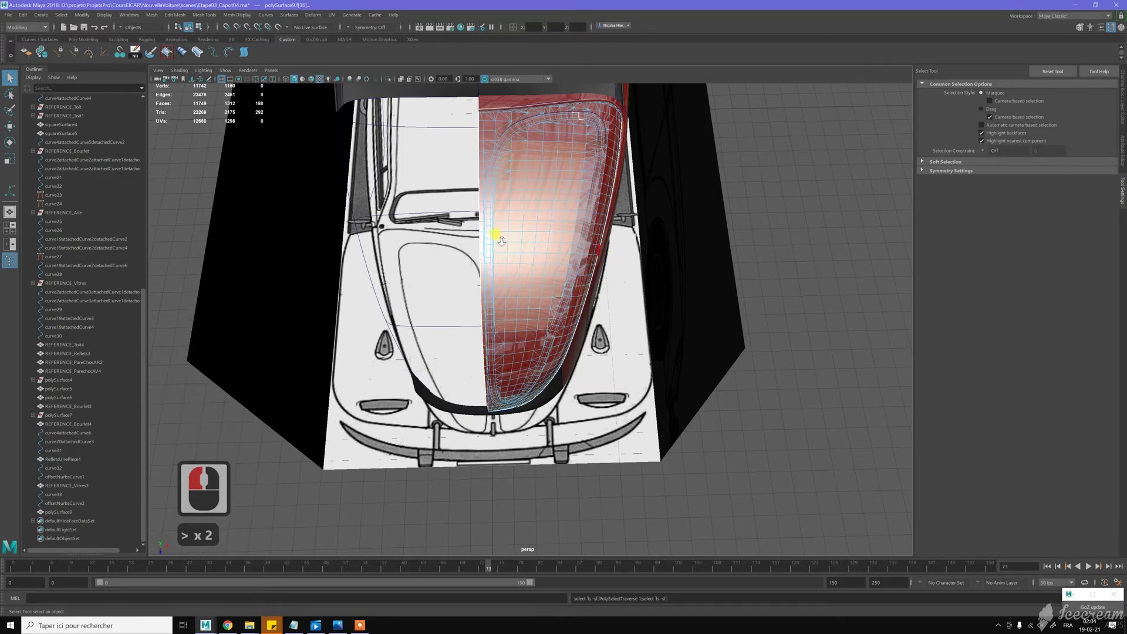
# Add the face loop running along the inner side of the U-shaped strip to the face selection
pyautogui.scroll(5, 502, 241)
pyautogui.keyDown('alt'); pyautogui.moveTo(501, 240); pyautogui.dragTo(521, 189); pyautogui.keyUp('alt')
pyautogui.keyDown('alt'); pyautogui.moveTo(506, 243); pyautogui.dragTo(536, 282, button='middle'); pyautogui.keyUp('alt')
pyautogui.keyDown('alt'); pyautogui.moveTo(515, 220); pyautogui.dragTo(624, 284, button='middle'); pyautogui.keyUp('alt')
pyautogui.keyDown('alt'); pyautogui.moveTo(624, 284); pyautogui.dragTo(516, 196, button='right'); pyautogui.keyUp('alt')
pyautogui.keyDown('alt'); pyautogui.moveTo(516, 196); pyautogui.dragTo(503, 219); pyautogui.keyUp('alt')
pyautogui.keyDown('alt'); pyautogui.moveTo(503, 219); pyautogui.dragTo(558, 276, button='middle'); pyautogui.keyUp('alt')
pyautogui.keyDown('alt'); pyautogui.rightClick(558, 276); pyautogui.keyUp('alt')
pyautogui.keyDown('shift'); pyautogui.click(496, 201); pyautogui.keyUp('shift')
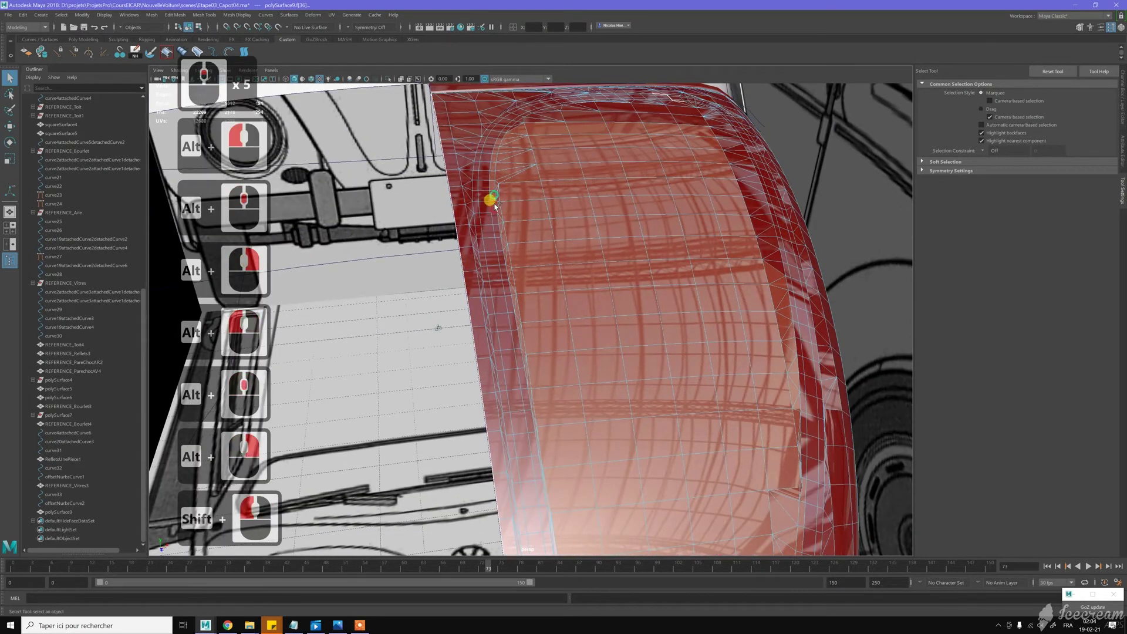
pyautogui.keyDown('shift'); pyautogui.doubleClick(495, 202); pyautogui.keyUp('shift')
# Add the narrow fill triangles between the inner panel and the strip along the hood's centreline side to the selection
pyautogui.keyDown('alt'); pyautogui.moveTo(609, 183); pyautogui.dragTo(601, 233); pyautogui.keyUp('alt')
pyautogui.keyDown('alt'); pyautogui.moveTo(607, 341); pyautogui.dragTo(590, 305, button='middle'); pyautogui.keyUp('alt')
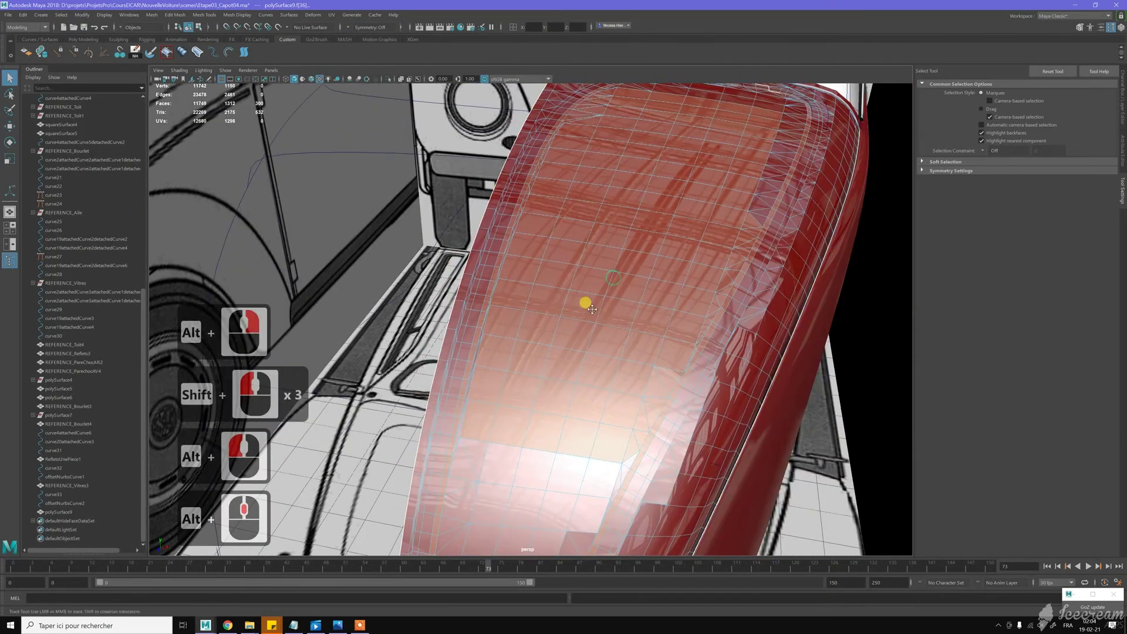
pyautogui.keyDown('alt'); pyautogui.scroll(-3, 590, 299); pyautogui.keyUp('alt')
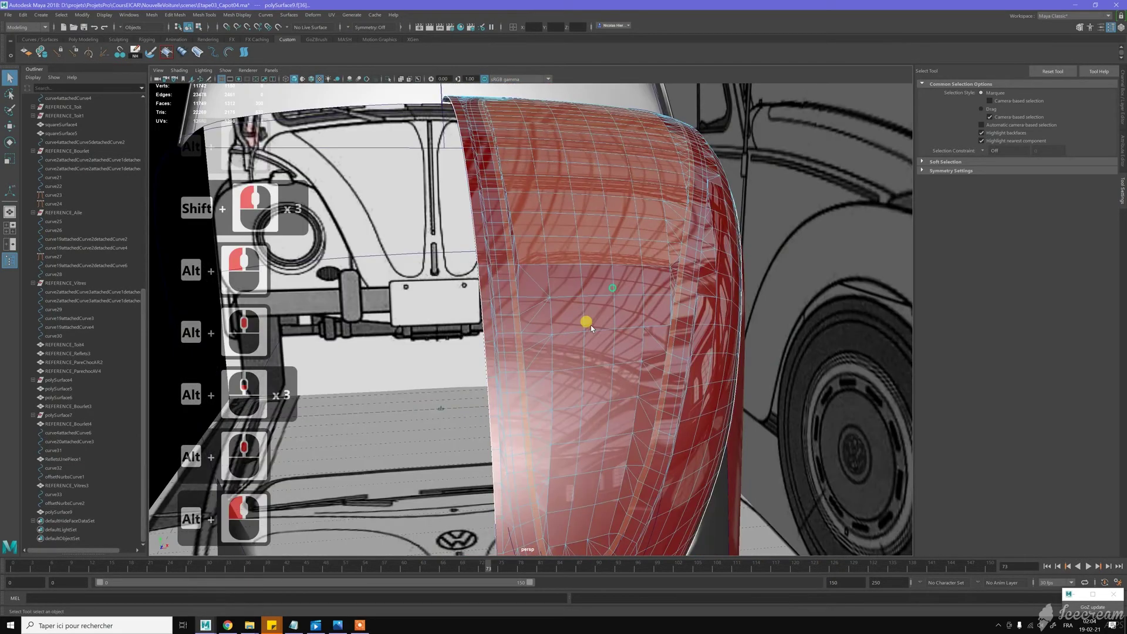
pyautogui.keyDown('alt'); pyautogui.moveTo(590, 326); pyautogui.dragTo(579, 233, button='middle'); pyautogui.keyUp('alt')
pyautogui.scroll(2, 531, 154)
pyautogui.keyDown('alt'); pyautogui.moveTo(531, 154); pyautogui.dragTo(519, 312, button='middle'); pyautogui.keyUp('alt')
pyautogui.keyDown('alt'); pyautogui.scroll(8, 489, 150); pyautogui.keyUp('alt')
pyautogui.keyDown('alt'); pyautogui.moveTo(489, 150); pyautogui.dragTo(497, 215, button='middle'); pyautogui.keyUp('alt')
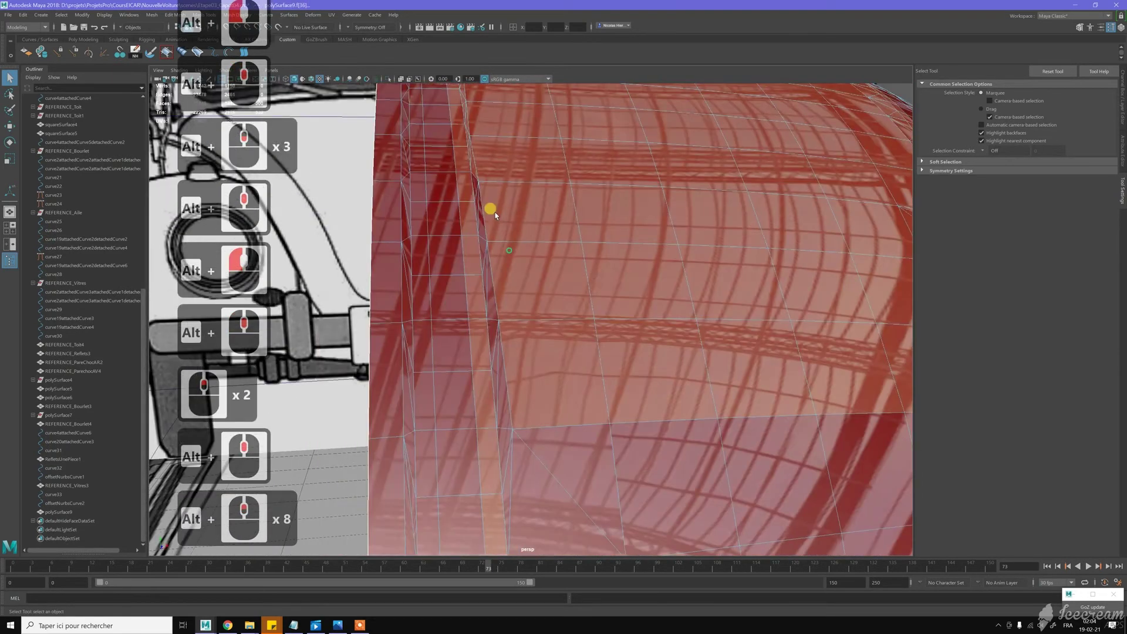
pyautogui.keyDown('shift'); pyautogui.click(473, 194); pyautogui.keyUp('shift')
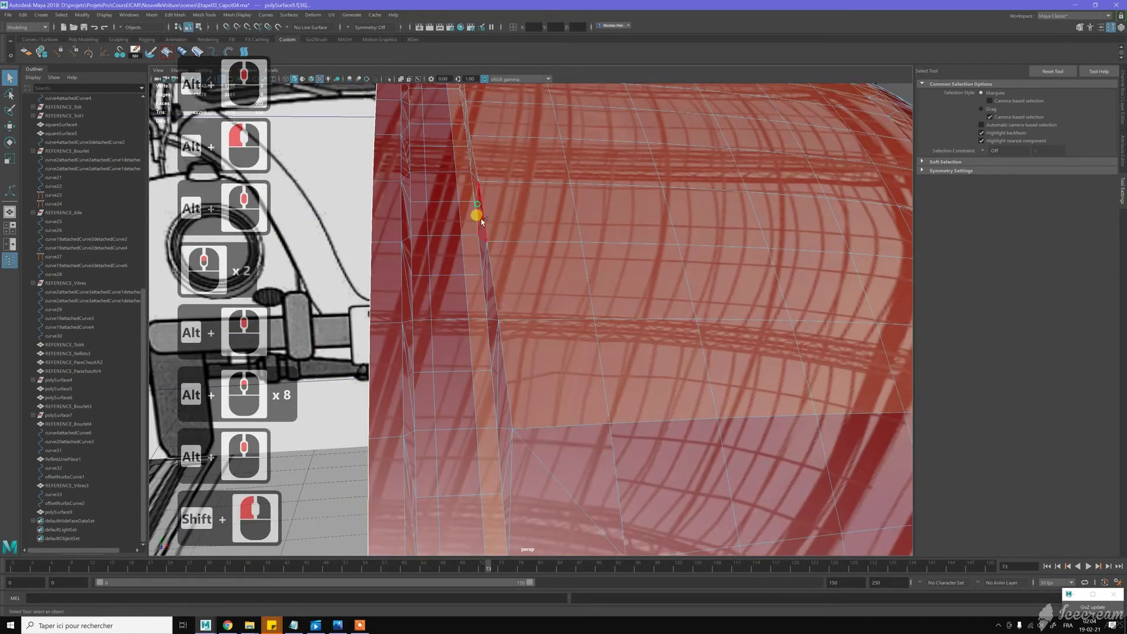
pyautogui.keyDown('shift'); pyautogui.click(477, 242); pyautogui.keyUp('shift')
pyautogui.keyDown('shift'); pyautogui.click(481, 248); pyautogui.keyUp('shift')
pyautogui.keyDown('shift'); pyautogui.click(485, 255); pyautogui.keyUp('shift')
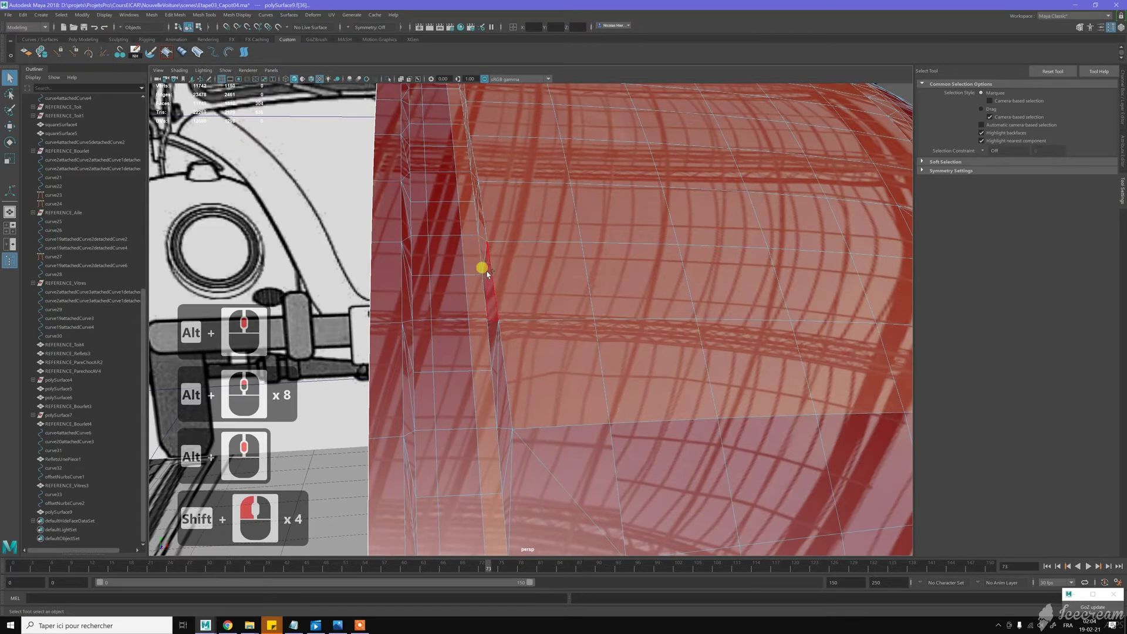
pyautogui.keyDown('shift'); pyautogui.click(486, 276); pyautogui.keyUp('shift')
pyautogui.keyDown('shift'); pyautogui.click(491, 328); pyautogui.keyUp('shift')
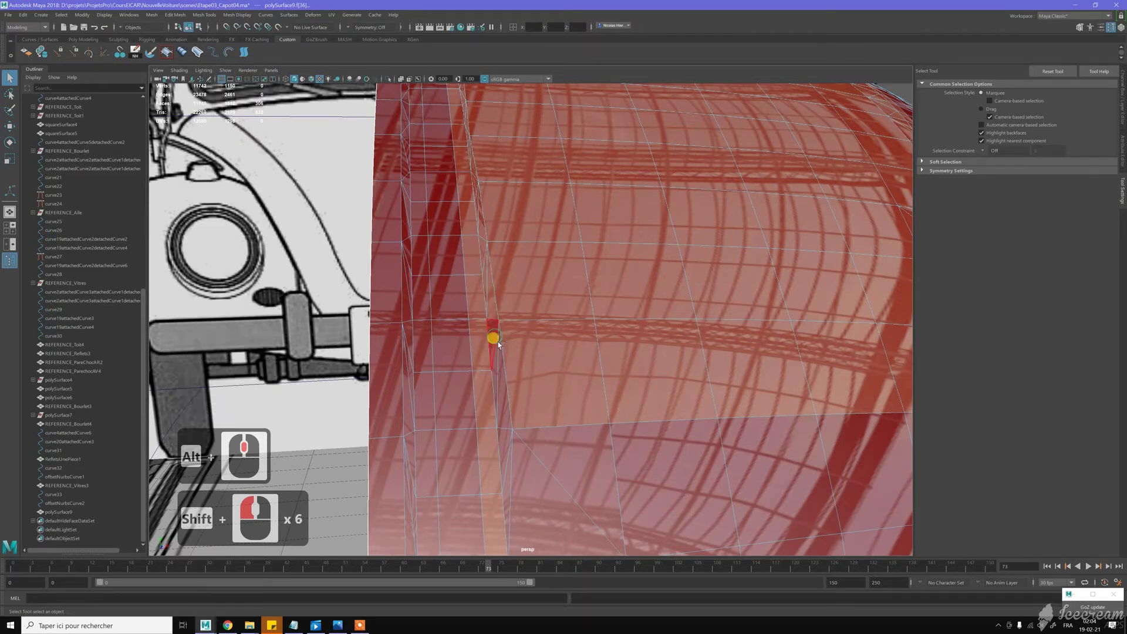
pyautogui.keyDown('shift'); pyautogui.click(496, 355); pyautogui.keyUp('shift')
pyautogui.keyDown('shift'); pyautogui.click(497, 365); pyautogui.keyUp('shift')
pyautogui.keyDown('shift'); pyautogui.click(499, 452); pyautogui.keyUp('shift')
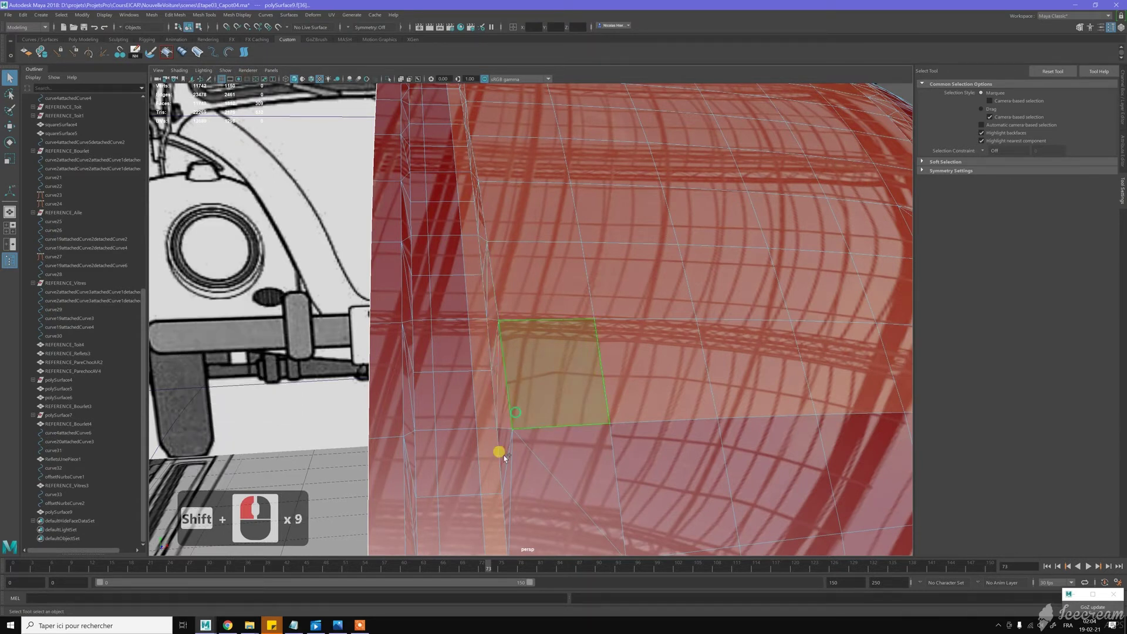
pyautogui.keyDown('shift'); pyautogui.click(506, 474); pyautogui.keyUp('shift')
pyautogui.keyDown('shift'); pyautogui.click(508, 475); pyautogui.keyUp('shift')
# Extend the face selection down the inner hood panel to the rounded tip of the U-shaped strip
pyautogui.scroll(-10, 580, 334)
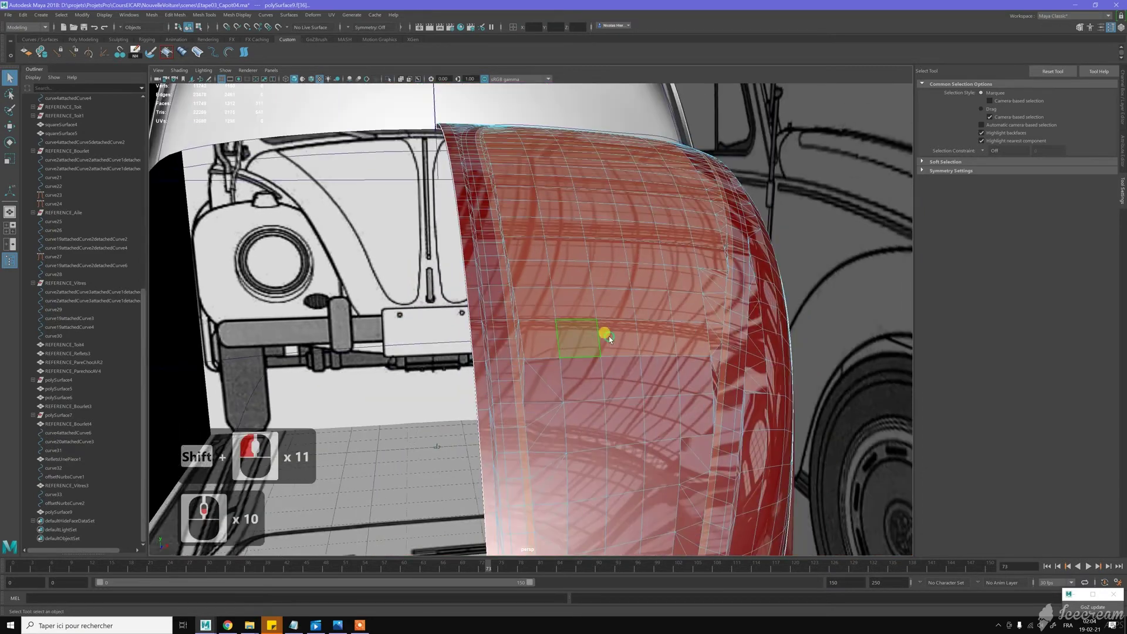
pyautogui.keyDown('alt'); pyautogui.moveTo(608, 336); pyautogui.dragTo(611, 249); pyautogui.keyUp('alt')
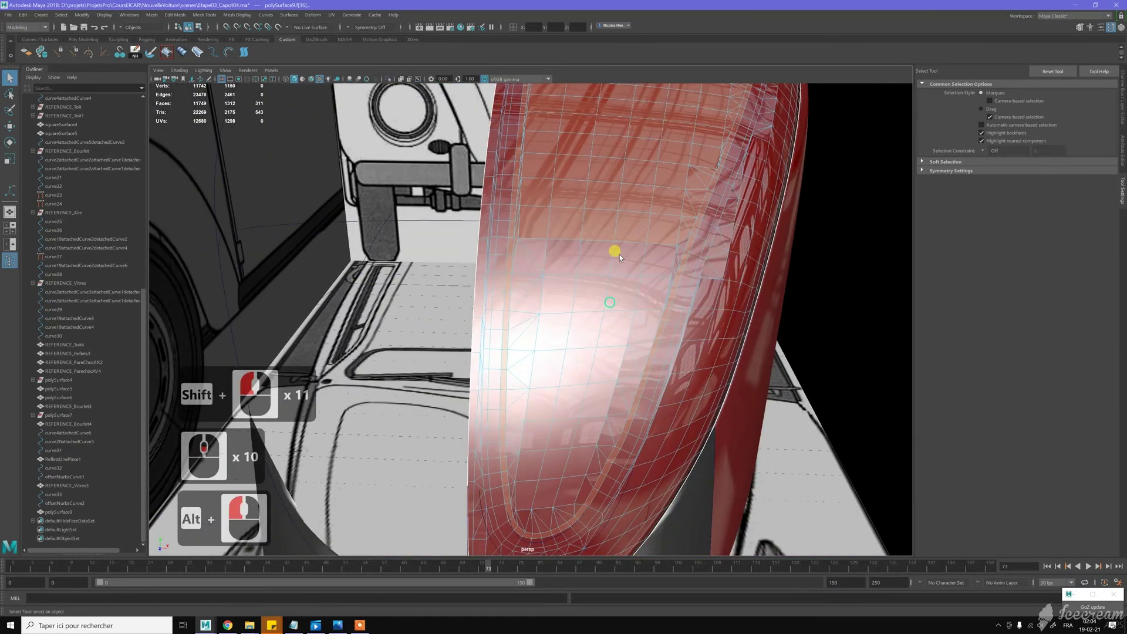
pyautogui.keyDown('alt'); pyautogui.moveTo(611, 249); pyautogui.dragTo(611, 255, button='middle'); pyautogui.keyUp('alt')
pyautogui.keyDown('alt'); pyautogui.moveTo(611, 254); pyautogui.dragTo(545, 258); pyautogui.keyUp('alt')
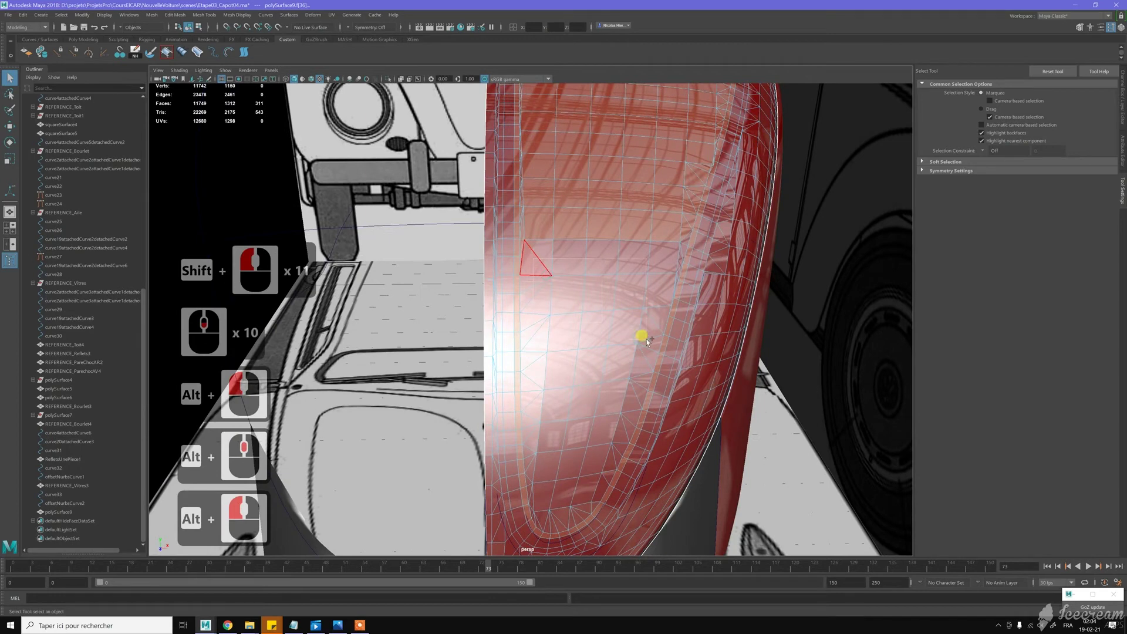
pyautogui.keyDown('shift'); pyautogui.moveTo(655, 342); pyautogui.dragTo(656, 341); pyautogui.keyUp('shift')
pyautogui.keyDown('alt'); pyautogui.moveTo(604, 355); pyautogui.dragTo(594, 271, button='middle'); pyautogui.keyUp('alt')
pyautogui.keyDown('alt'); pyautogui.scroll(2, 594, 271); pyautogui.keyUp('alt')
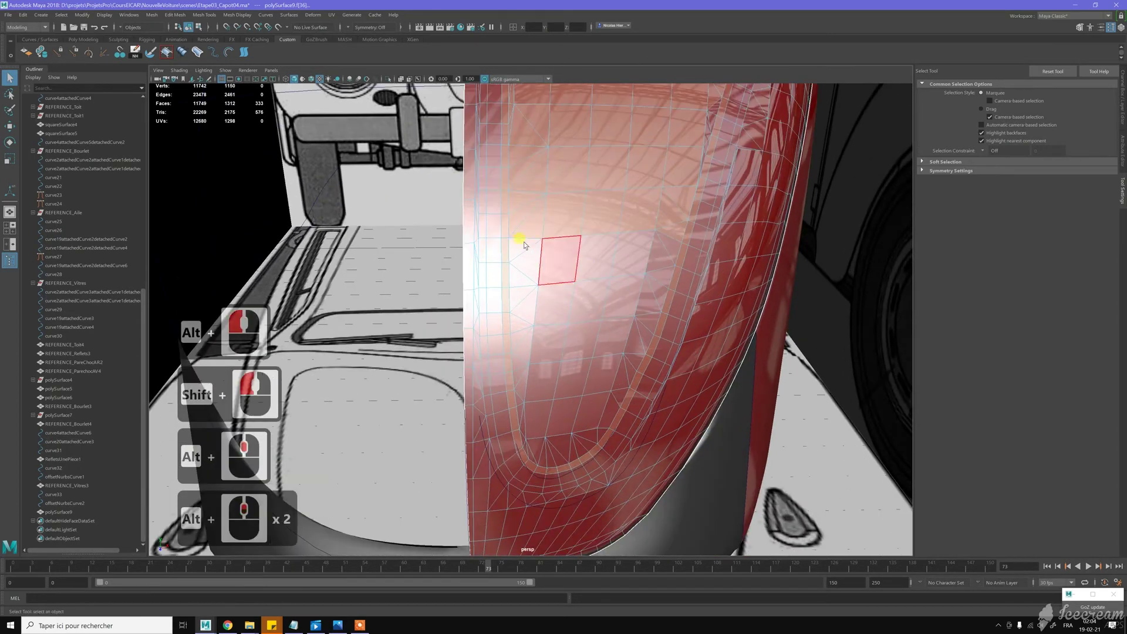
pyautogui.keyDown('shift'); pyautogui.moveTo(656, 323); pyautogui.dragTo(656, 323); pyautogui.keyUp('shift')
pyautogui.keyDown('alt'); pyautogui.moveTo(580, 337); pyautogui.dragTo(567, 253, button='middle'); pyautogui.keyUp('alt')
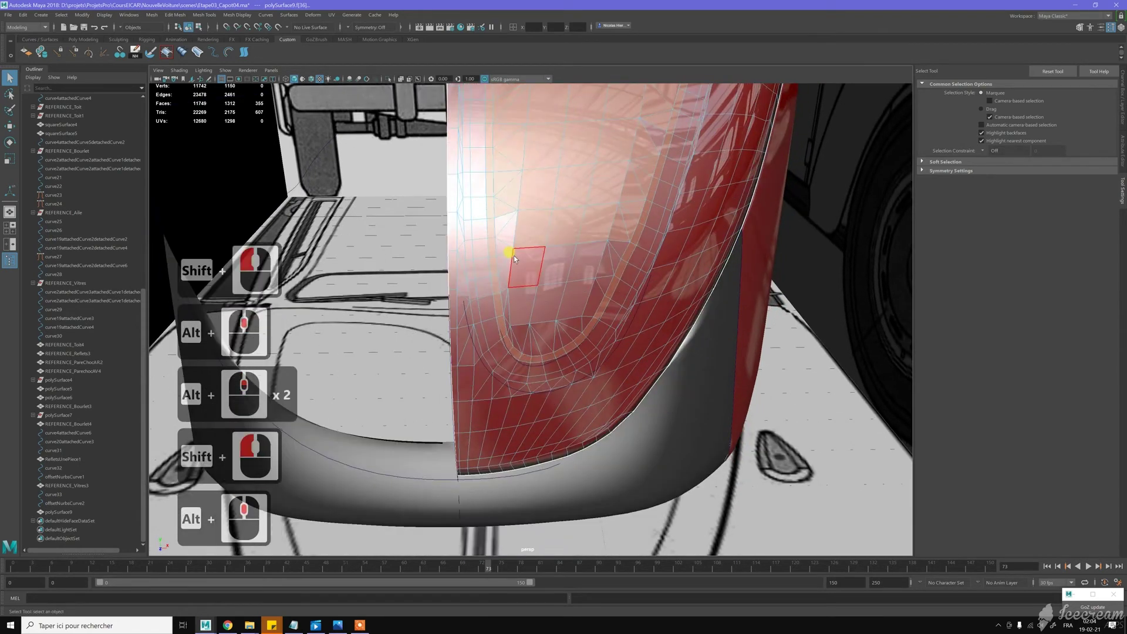
pyautogui.keyDown('shift'); pyautogui.moveTo(510, 256); pyautogui.dragTo(595, 311); pyautogui.keyUp('shift')
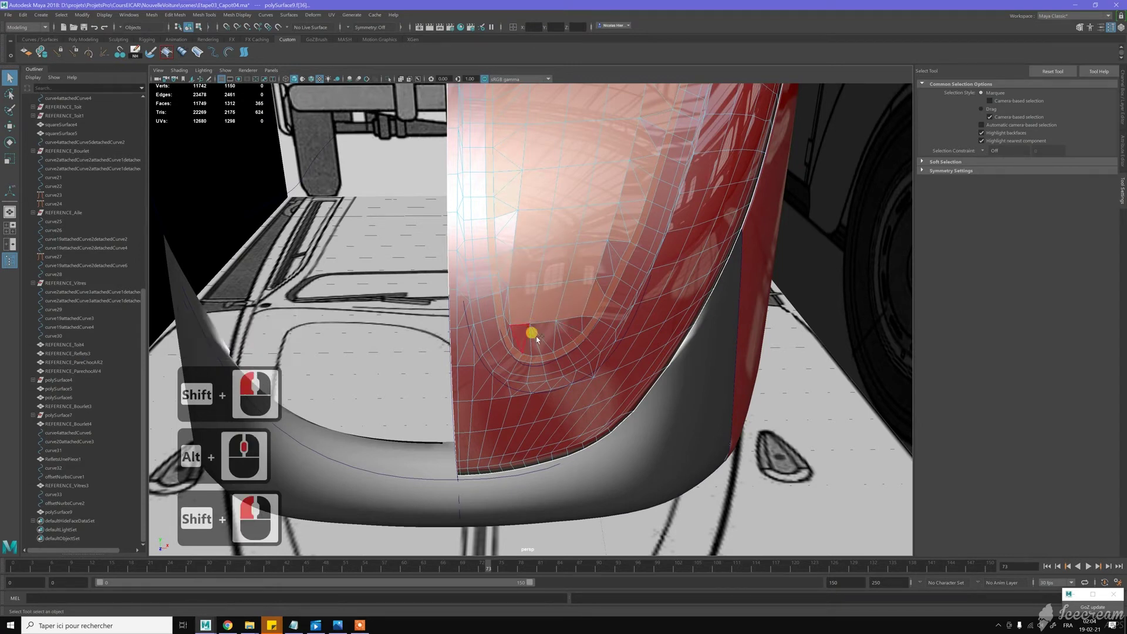
pyautogui.keyDown('shift'); pyautogui.moveTo(567, 340); pyautogui.dragTo(568, 341); pyautogui.keyUp('shift')
# Add the missed fill triangles along the strip's centreline side near its rounded tip to the selection
pyautogui.keyDown('alt'); pyautogui.moveTo(516, 230); pyautogui.dragTo(510, 273, button='middle'); pyautogui.keyUp('alt')
pyautogui.scroll(4, 511, 273)
pyautogui.keyDown('alt'); pyautogui.moveTo(587, 200); pyautogui.dragTo(396, 331); pyautogui.keyUp('alt')
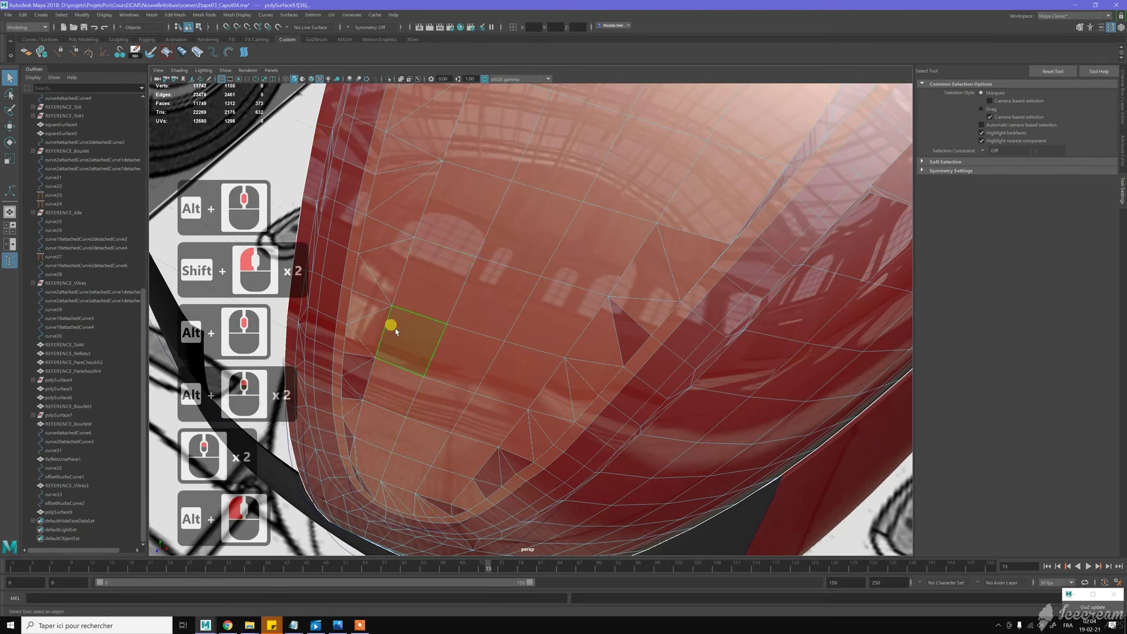
pyautogui.keyDown('shift'); pyautogui.doubleClick(352, 371); pyautogui.keyUp('shift')
pyautogui.keyDown('shift'); pyautogui.click(347, 416); pyautogui.keyUp('shift')
pyautogui.keyDown('shift'); pyautogui.click(350, 448); pyautogui.keyUp('shift')
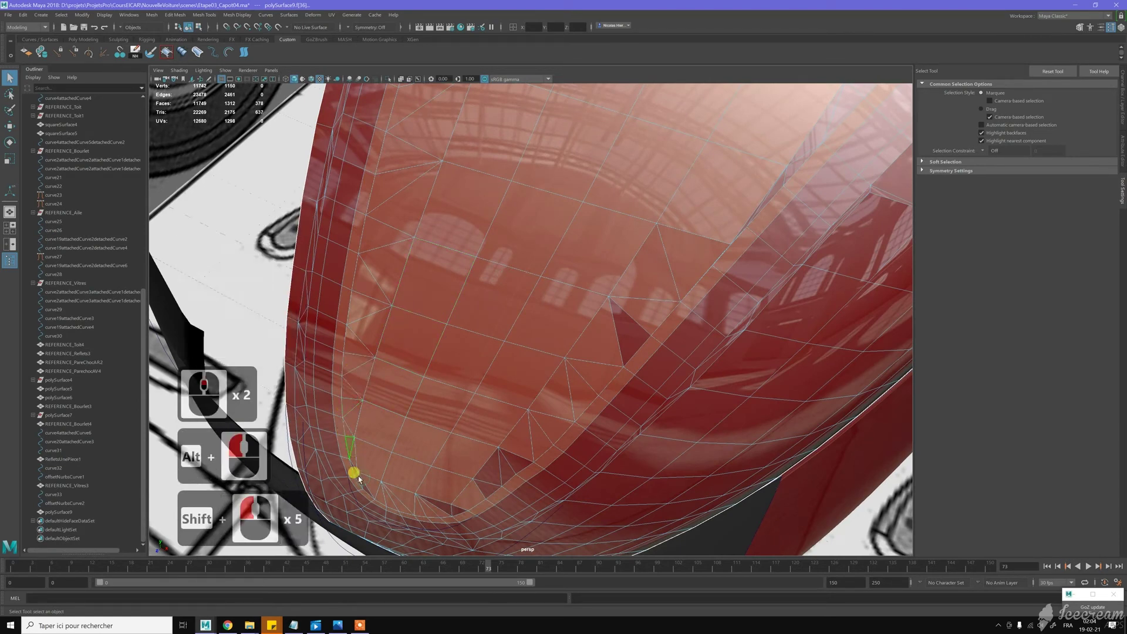
pyautogui.keyDown('shift'); pyautogui.click(358, 477); pyautogui.keyUp('shift')
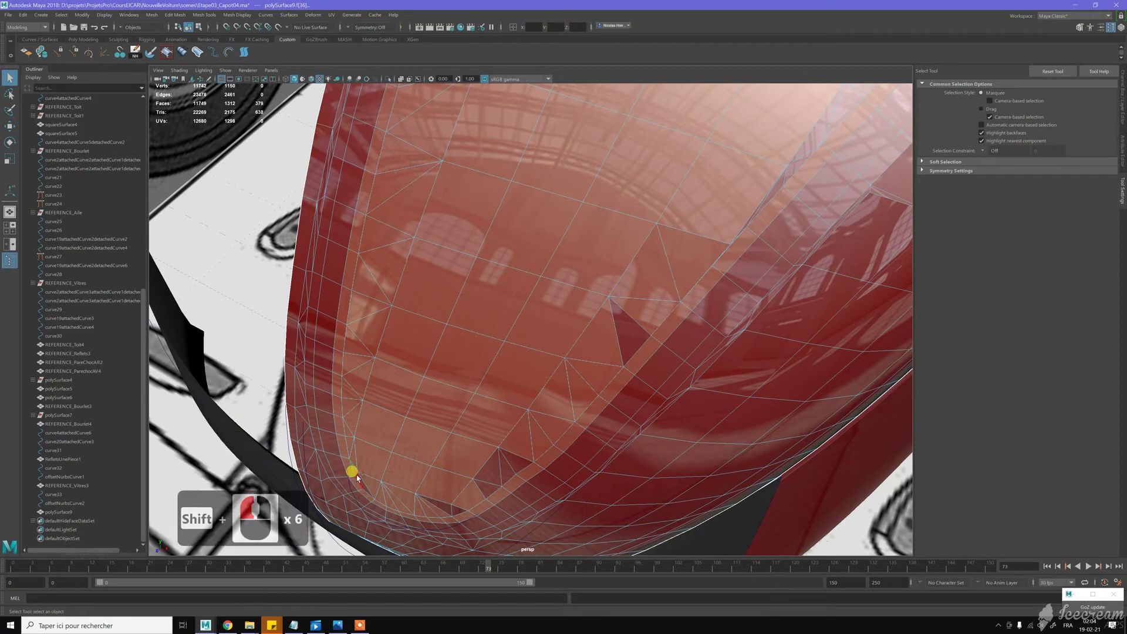
# Add the remaining unselected fill triangles around the strip's tip and along its outer side to the selection
pyautogui.keyDown('shift'); pyautogui.click(433, 498); pyautogui.keyUp('shift')
pyautogui.keyDown('shift'); pyautogui.click(453, 506); pyautogui.keyUp('shift')
pyautogui.keyDown('shift'); pyautogui.click(472, 500); pyautogui.keyUp('shift')
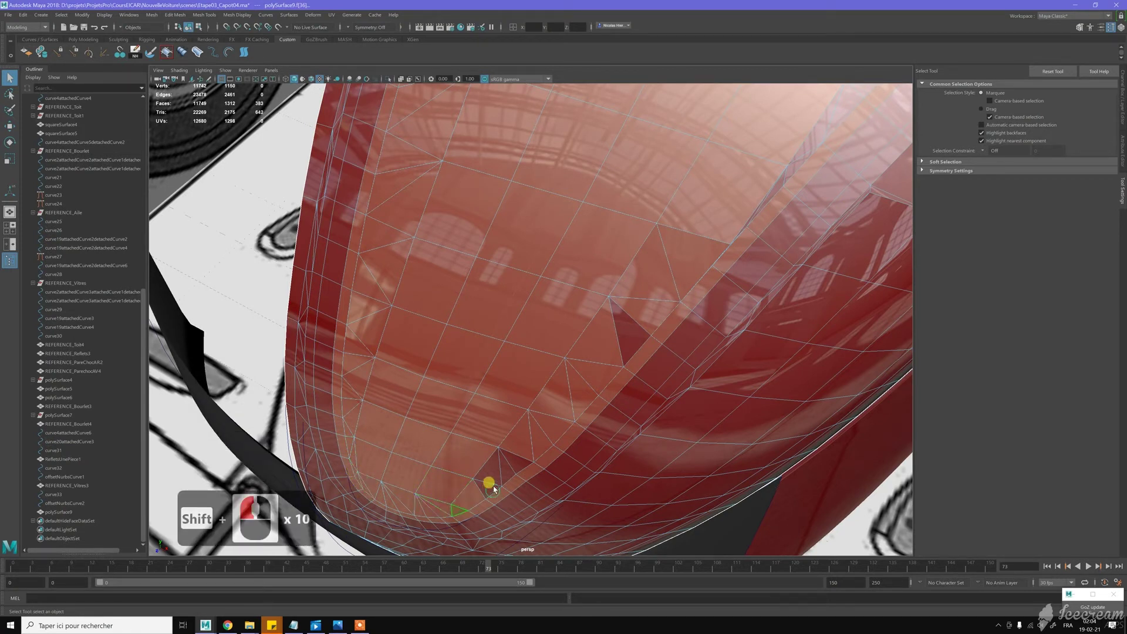
pyautogui.keyDown('shift'); pyautogui.click(491, 478); pyautogui.keyUp('shift')
pyautogui.keyDown('shift'); pyautogui.click(512, 474); pyautogui.keyUp('shift')
pyautogui.keyDown('shift'); pyautogui.click(509, 470); pyautogui.keyUp('shift')
pyautogui.keyDown('shift'); pyautogui.click(606, 330); pyautogui.keyUp('shift')
pyautogui.keyDown('shift'); pyautogui.click(627, 317); pyautogui.keyUp('shift')
# Try to add the narrow sliver faces between the inner panel and the strip's outer side to the selection
pyautogui.scroll(5, 649, 252)
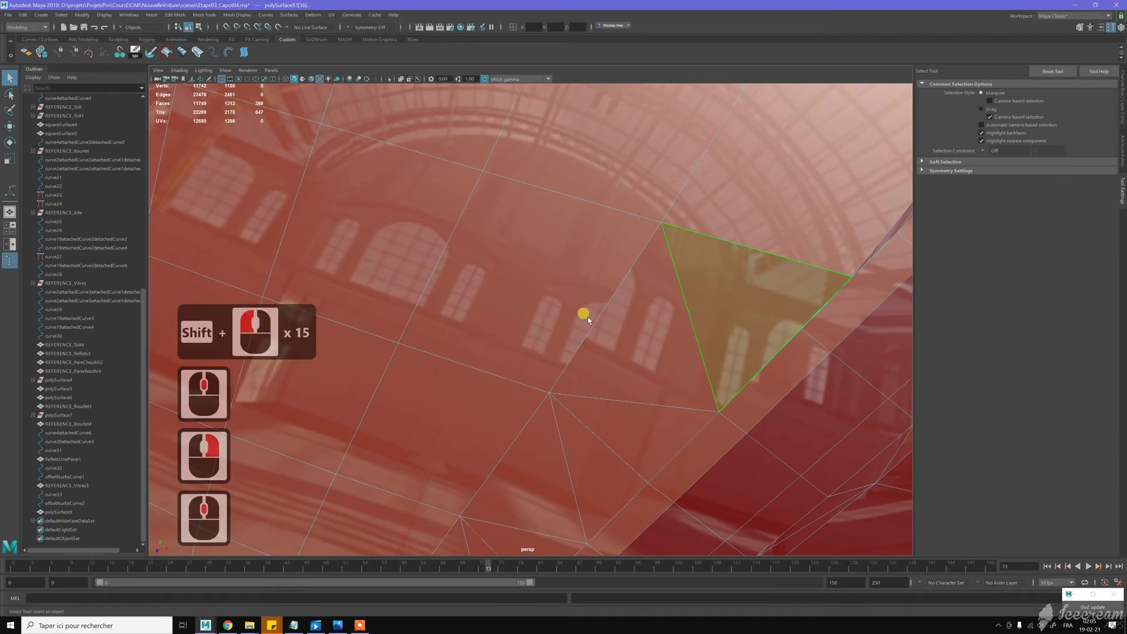
pyautogui.click(610, 308)
pyautogui.keyDown('alt'); pyautogui.moveTo(703, 290); pyautogui.dragTo(641, 287, button='middle'); pyautogui.keyUp('alt')
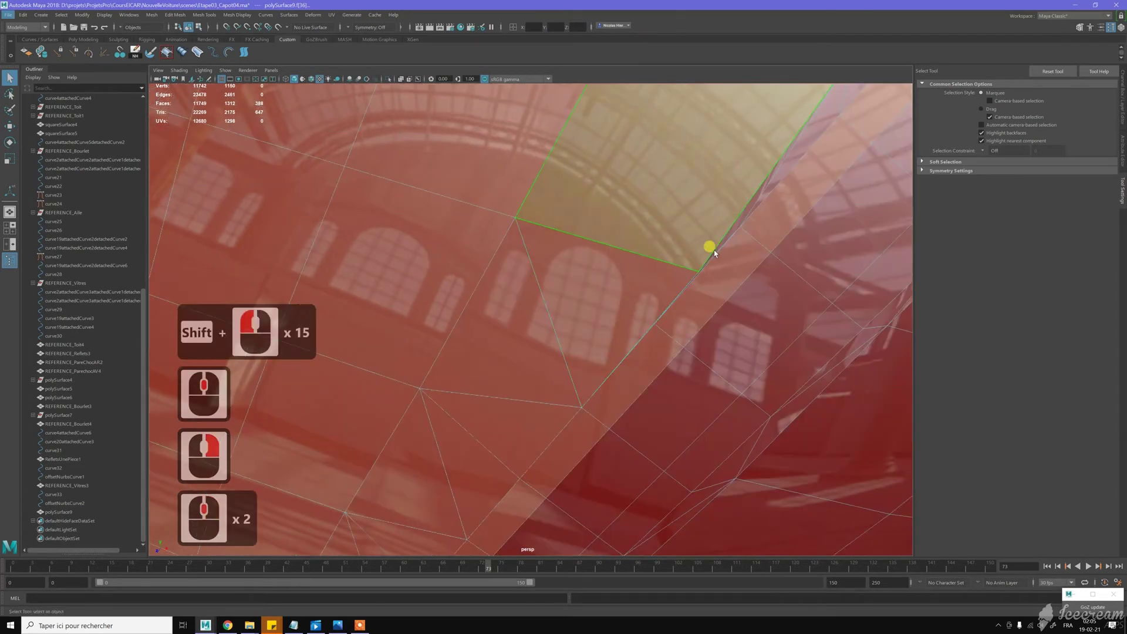
pyautogui.keyDown('shift'); pyautogui.click(704, 273); pyautogui.keyUp('shift')
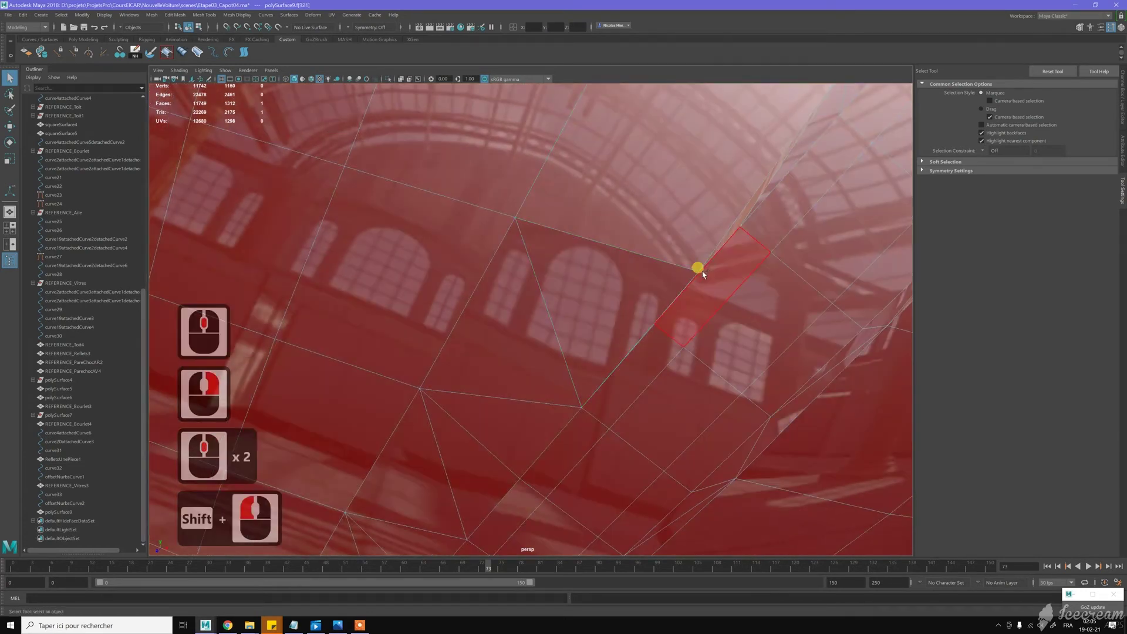
pyautogui.keyDown('shift'); pyautogui.click(699, 271); pyautogui.keyUp('shift')
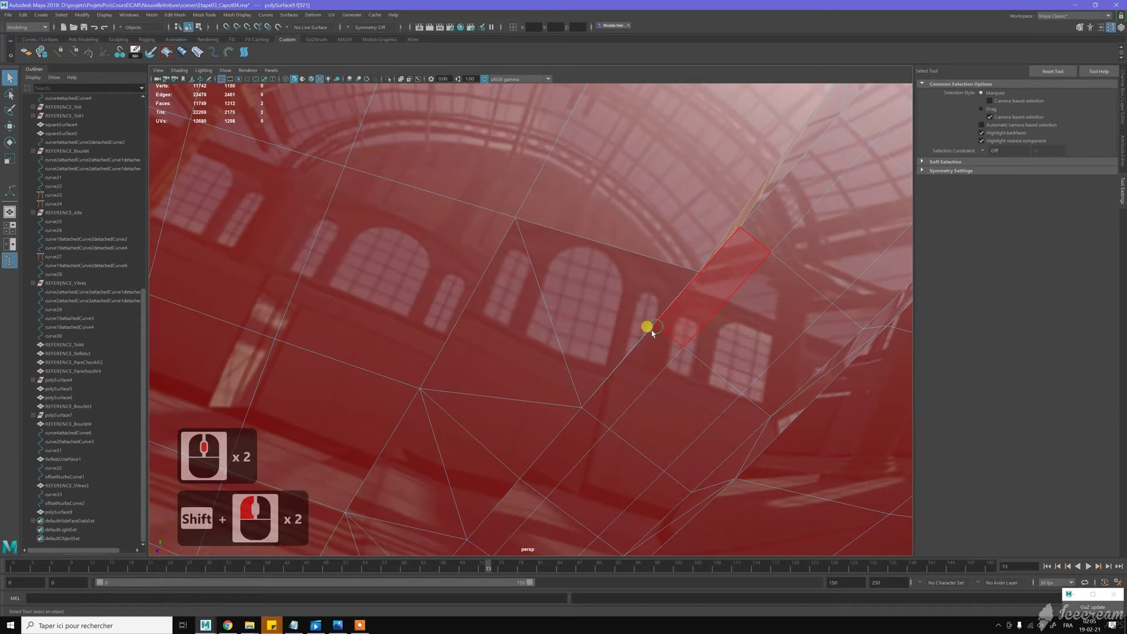
pyautogui.scroll(-2, 649, 328)
pyautogui.keyDown('alt'); pyautogui.moveTo(641, 301); pyautogui.dragTo(605, 274, button='middle'); pyautogui.keyUp('alt')
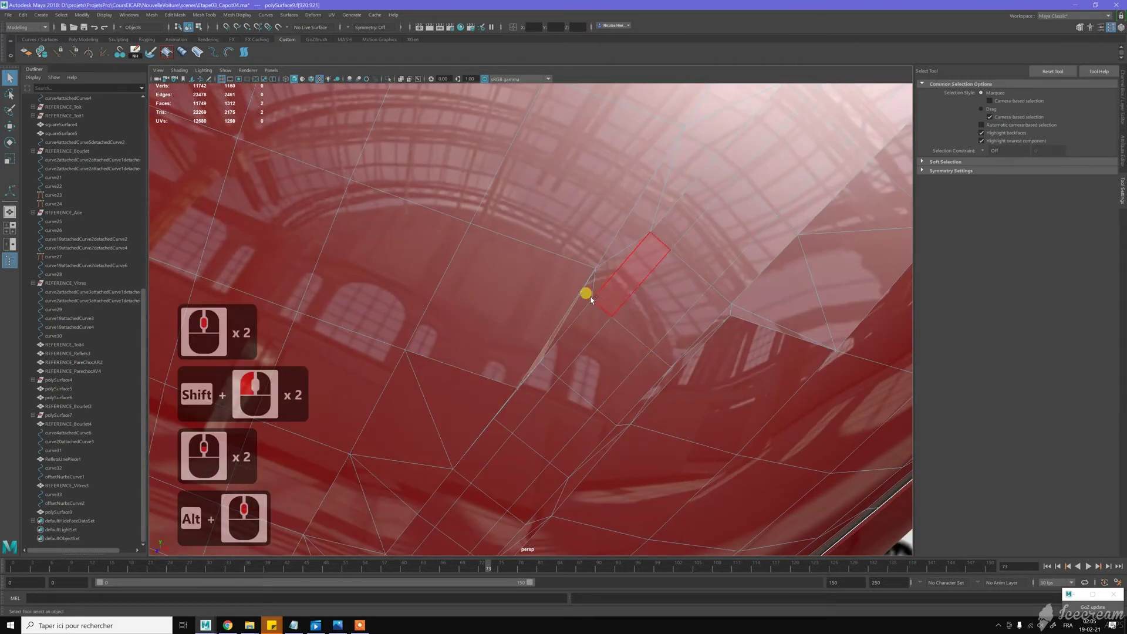
pyautogui.keyDown('shift'); pyautogui.click(611, 262); pyautogui.keyUp('shift')
pyautogui.keyDown('shift'); pyautogui.click(642, 220); pyautogui.keyUp('shift')
pyautogui.keyDown('shift'); pyautogui.click(672, 189); pyautogui.keyUp('shift')
pyautogui.keyDown('shift'); pyautogui.click(649, 235); pyautogui.keyUp('shift')
pyautogui.scroll(-9, 643, 252)
pyautogui.keyDown('alt'); pyautogui.moveTo(668, 206); pyautogui.dragTo(614, 287, button='middle'); pyautogui.keyUp('alt')
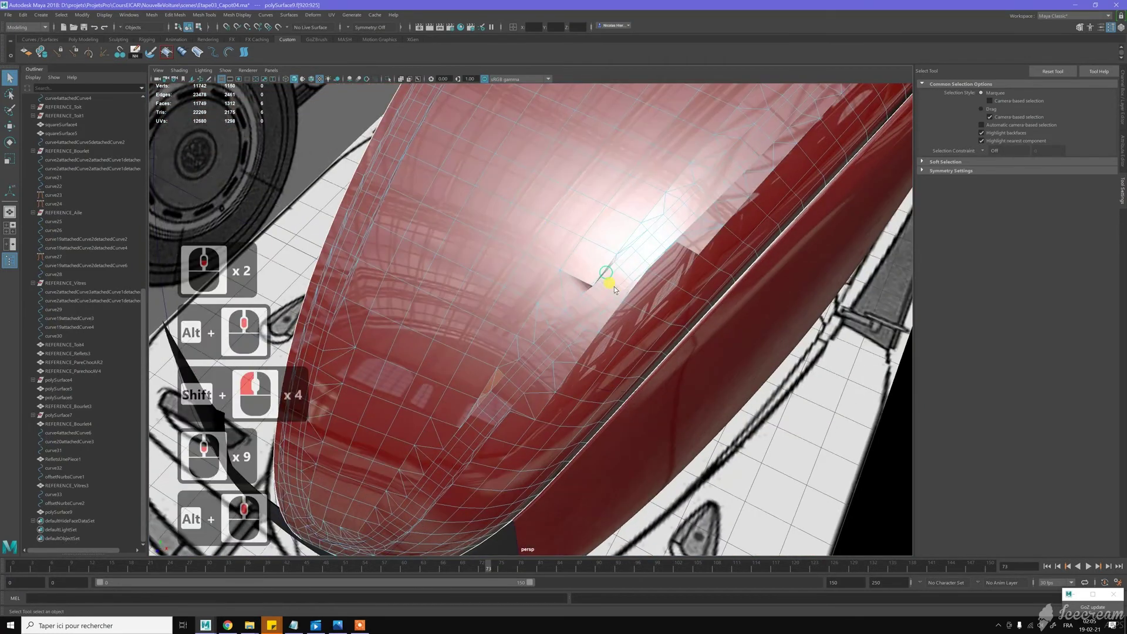
# Undo the last face picks along the strip's outer side
pyautogui.keyDown('alt'); pyautogui.moveTo(575, 329); pyautogui.dragTo(610, 334, button='right'); pyautogui.keyUp('alt')
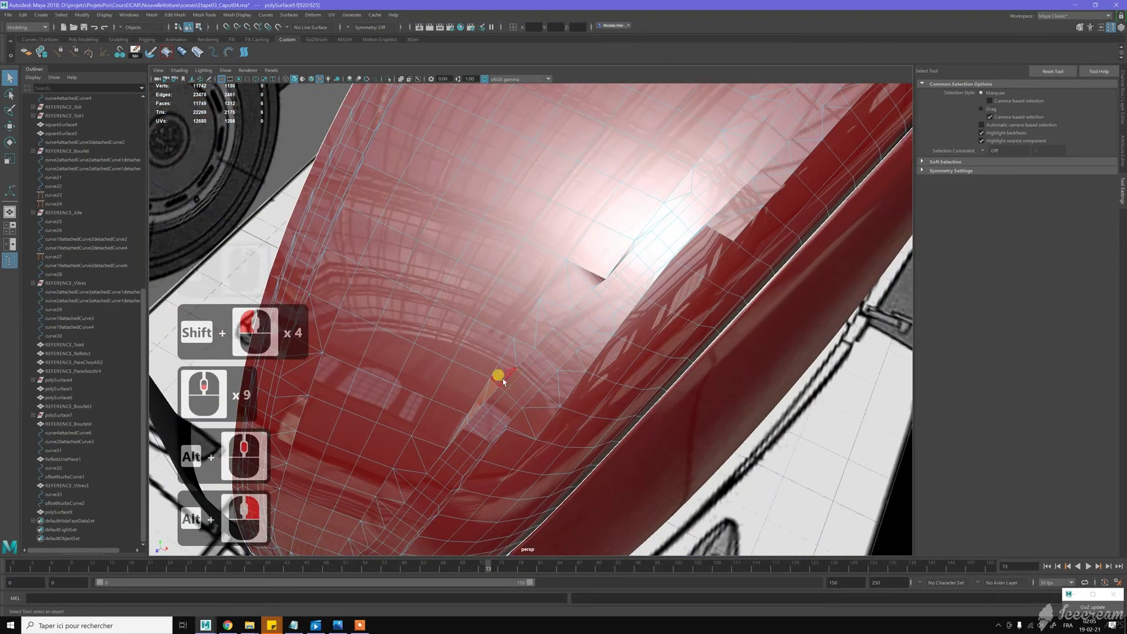
pyautogui.press('z')
pyautogui.press('z')
pyautogui.press('z')
pyautogui.press('z')
pyautogui.press('z')
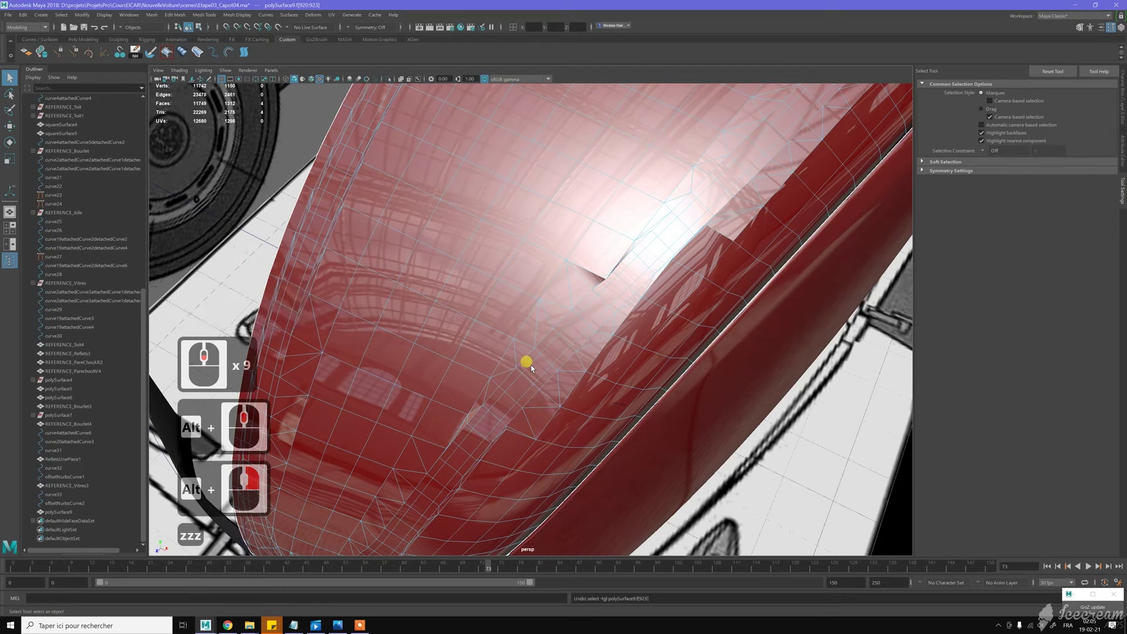
# Undo the latest face selection changes and add the thin sliver faces on the inset panel's side border near the hood's front
pyautogui.press('z')
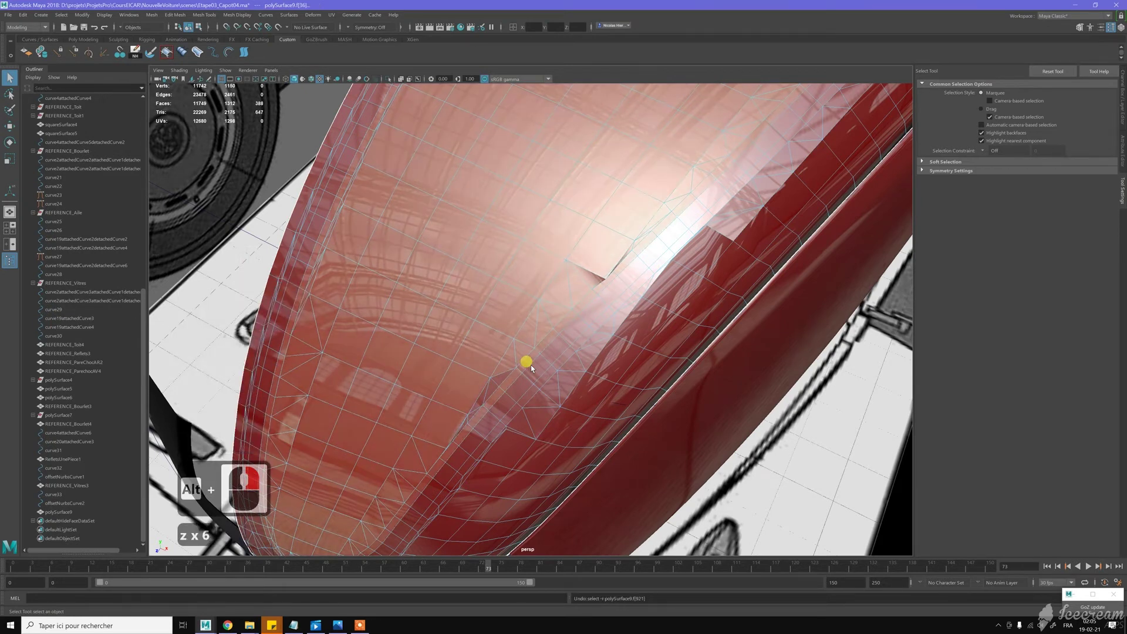
pyautogui.keyDown('alt'); pyautogui.moveTo(481, 373); pyautogui.dragTo(538, 267, button='middle'); pyautogui.keyUp('alt')
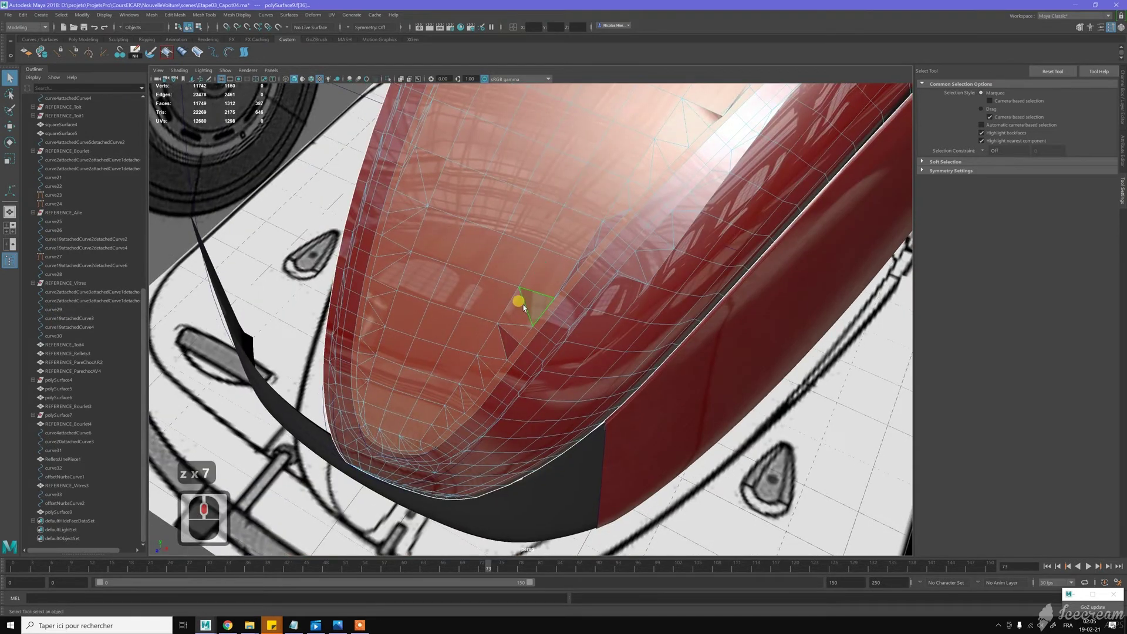
pyautogui.scroll(1, 525, 306)
pyautogui.press('z')
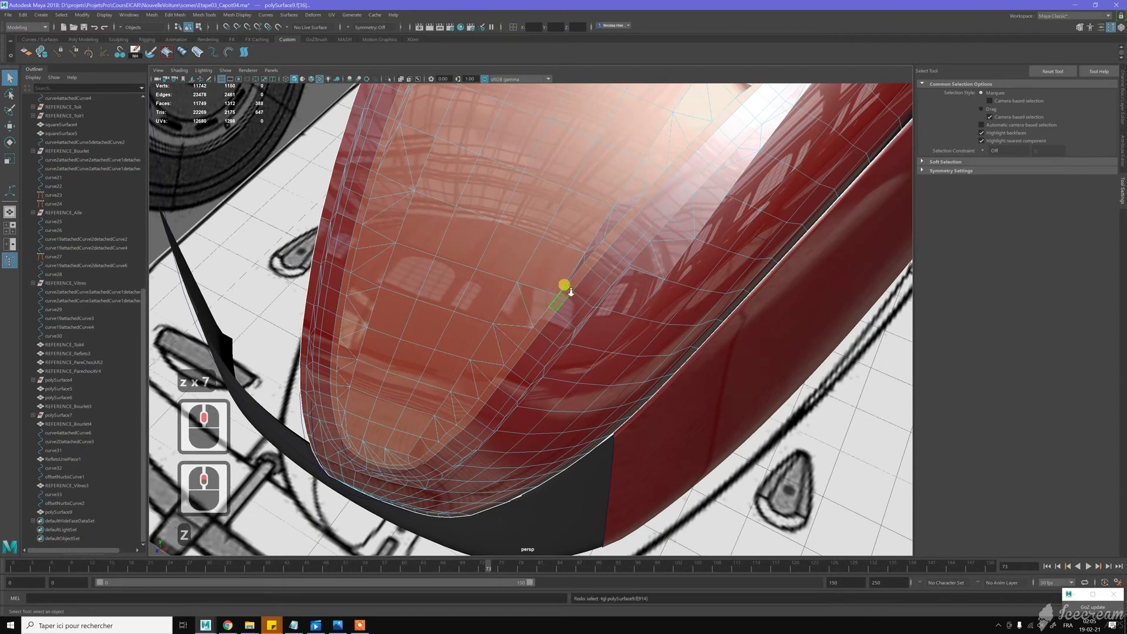
pyautogui.scroll(9, 566, 289)
pyautogui.scroll(3, 628, 264)
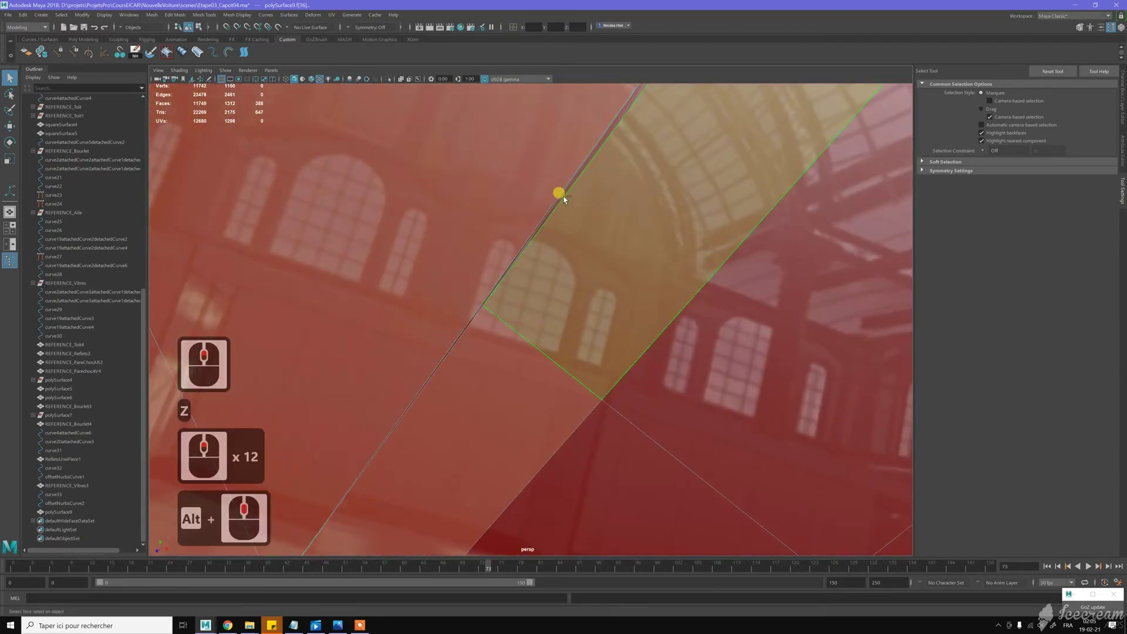
pyautogui.keyDown('shift'); pyautogui.click(571, 193); pyautogui.keyUp('shift')
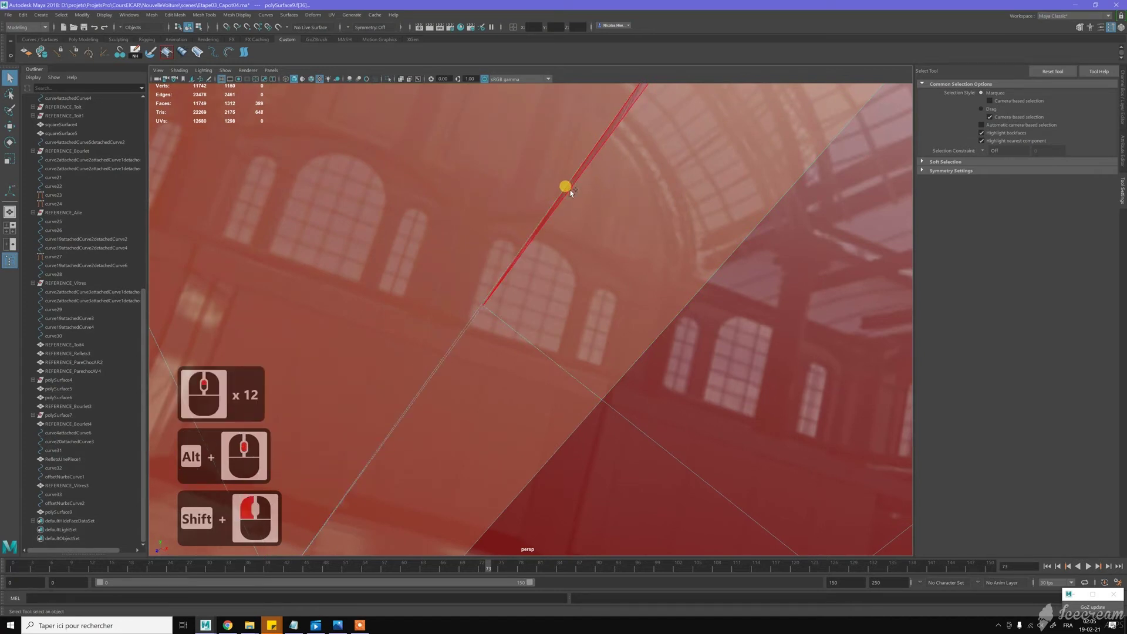
pyautogui.keyDown('shift'); pyautogui.click(570, 189); pyautogui.keyUp('shift')
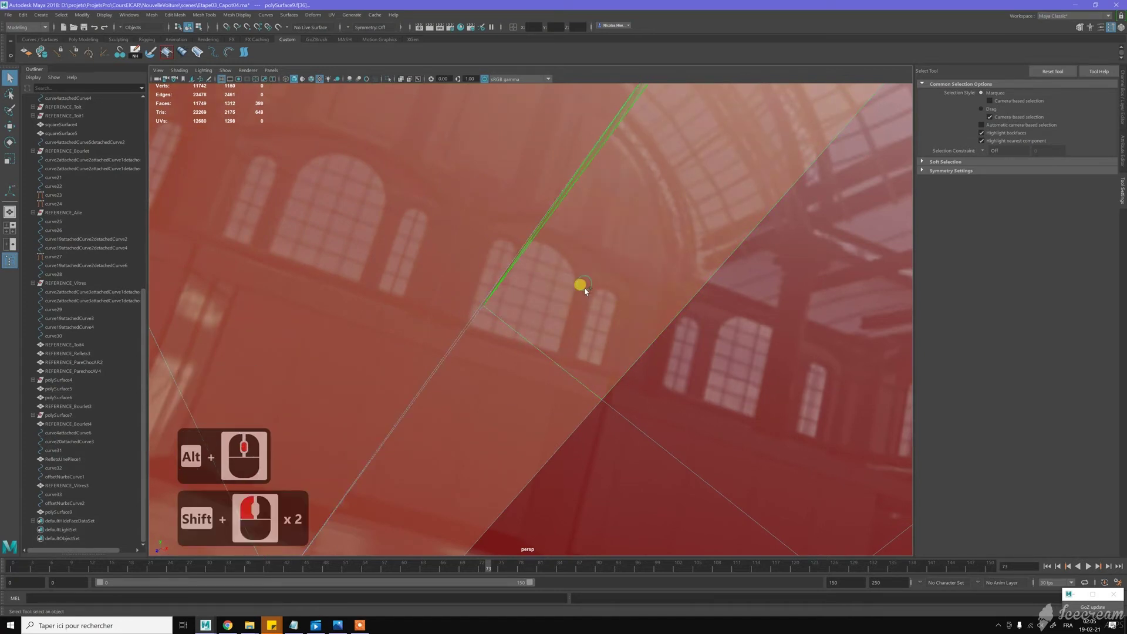
# Add the narrow triangular faces farther along the inset panel's side border to the face selection
pyautogui.scroll(2, 582, 297)
pyautogui.scroll(-8, 582, 301)
pyautogui.keyDown('alt'); pyautogui.moveTo(632, 233); pyautogui.dragTo(563, 291, button='middle'); pyautogui.keyUp('alt')
pyautogui.keyDown('alt'); pyautogui.scroll(6, 562, 292); pyautogui.keyUp('alt')
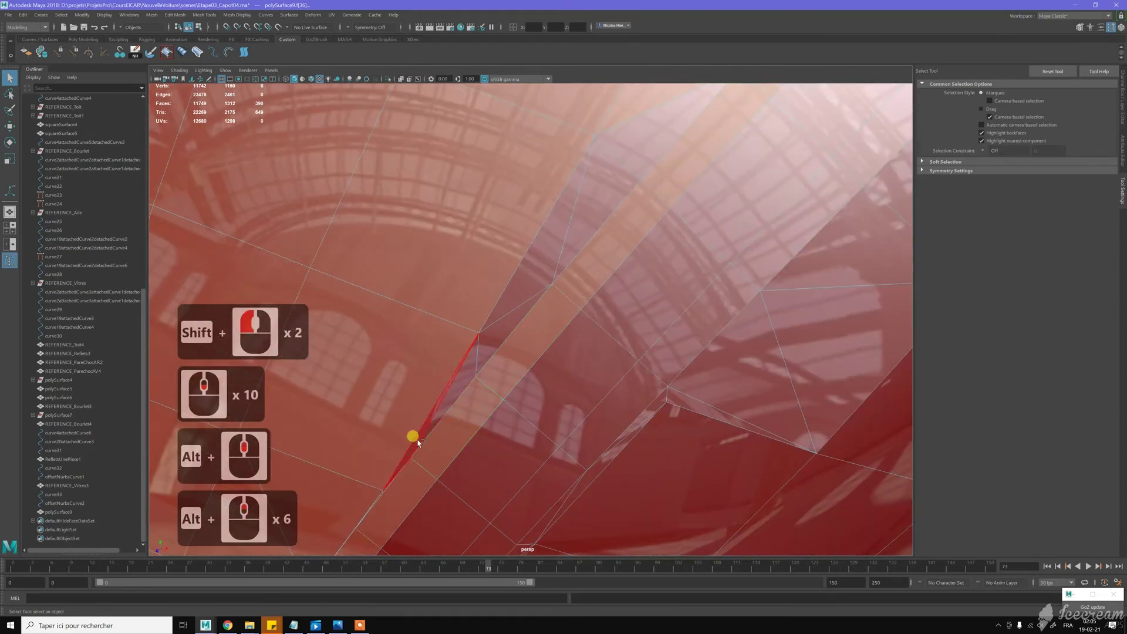
pyautogui.keyDown('shift'); pyautogui.click(431, 427); pyautogui.keyUp('shift')
pyautogui.keyDown('shift'); pyautogui.click(485, 353); pyautogui.keyUp('shift')
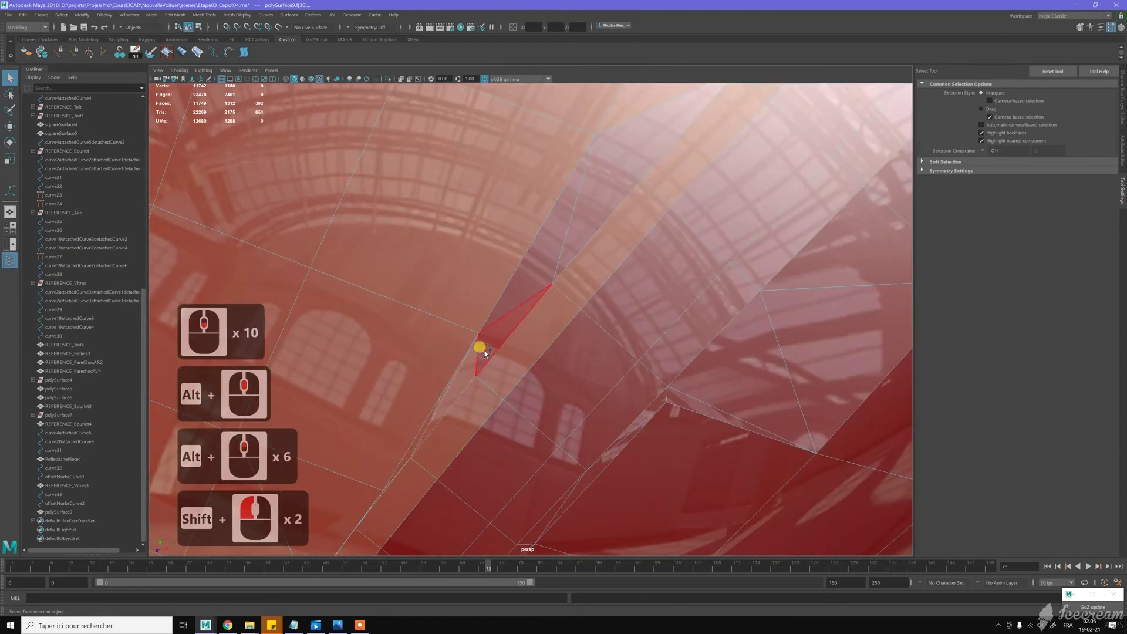
pyautogui.keyDown('shift'); pyautogui.click(501, 287); pyautogui.keyUp('shift')
pyautogui.keyDown('shift'); pyautogui.click(565, 235); pyautogui.keyUp('shift')
pyautogui.keyDown('shift'); pyautogui.click(541, 302); pyautogui.keyUp('shift')
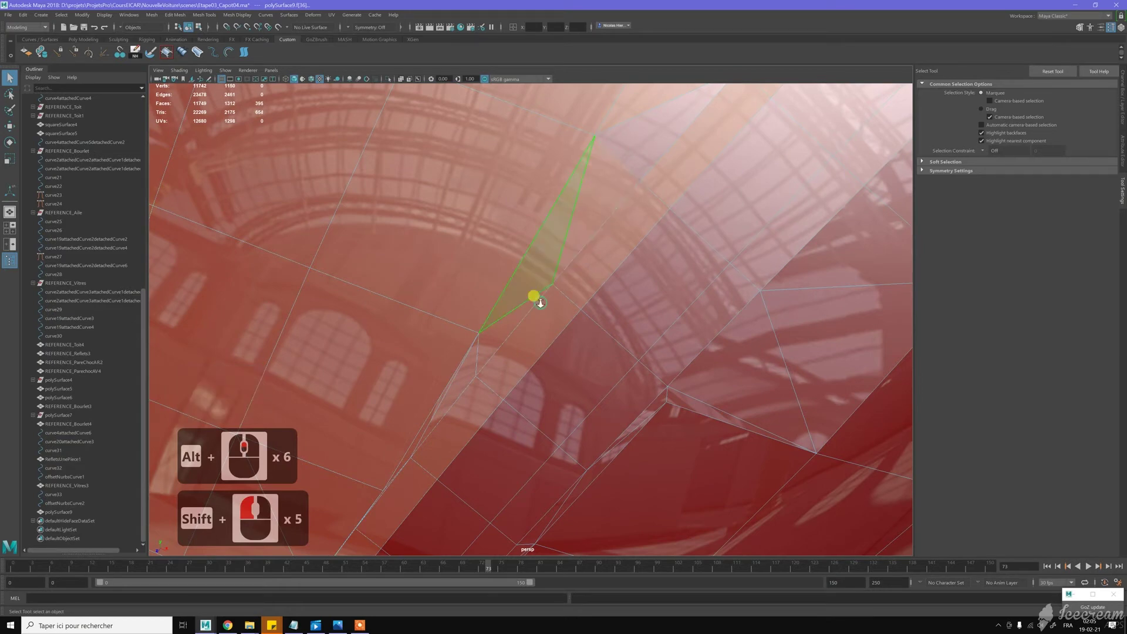
pyautogui.scroll(-3, 574, 252)
pyautogui.keyDown('alt'); pyautogui.moveTo(573, 252); pyautogui.dragTo(553, 264); pyautogui.keyUp('alt')
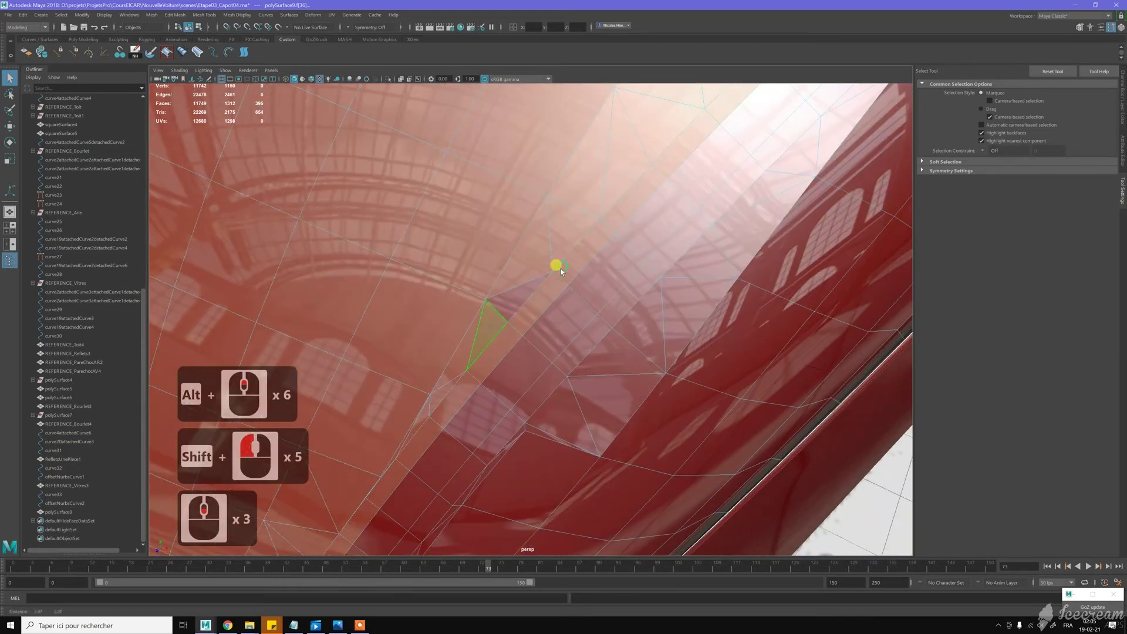
pyautogui.keyDown('shift'); pyautogui.click(515, 300); pyautogui.keyUp('shift')
pyautogui.scroll(-6, 548, 367)
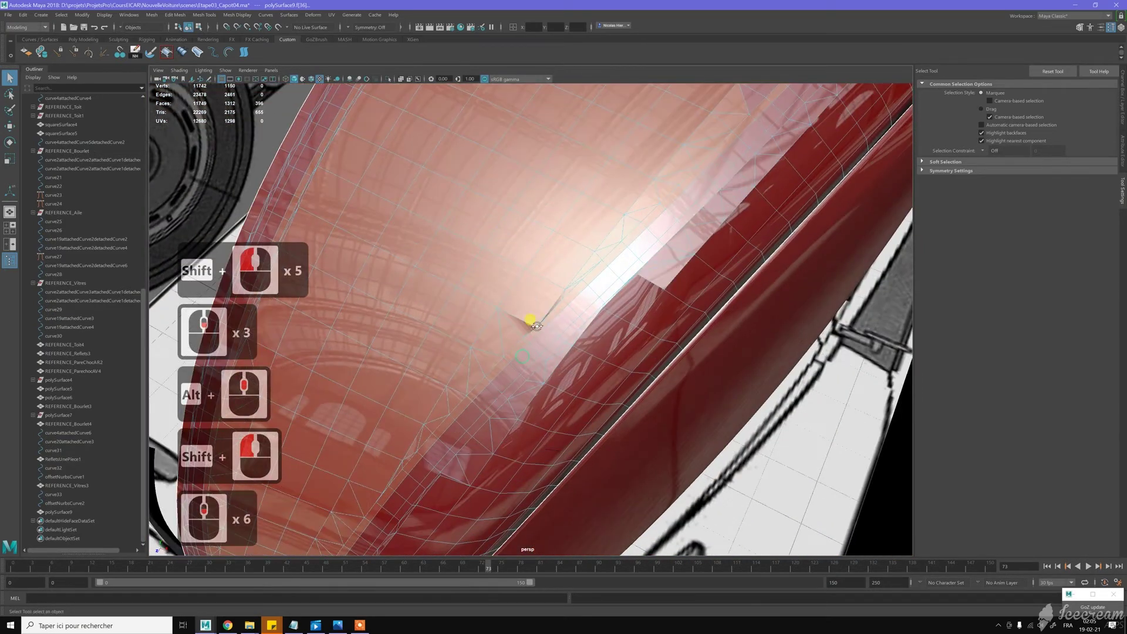
# Add the remaining unselected triangles in the gap along the middle of the inset panel's side border to the selection
pyautogui.keyDown('alt'); pyautogui.moveTo(537, 326); pyautogui.dragTo(547, 314, button='middle'); pyautogui.keyUp('alt')
pyautogui.keyDown('alt'); pyautogui.moveTo(547, 313); pyautogui.dragTo(721, 448); pyautogui.keyUp('alt')
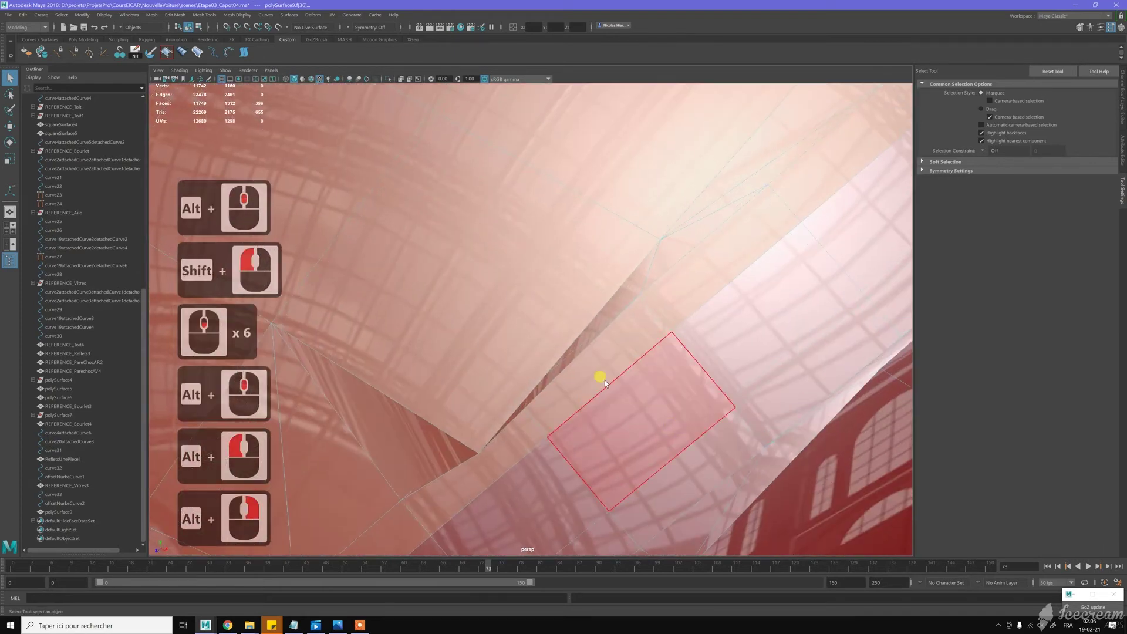
pyautogui.keyDown('alt'); pyautogui.moveTo(721, 448); pyautogui.dragTo(586, 354, button='right'); pyautogui.keyUp('alt')
pyautogui.keyDown('alt'); pyautogui.moveTo(585, 355); pyautogui.dragTo(510, 341); pyautogui.keyUp('alt')
pyautogui.keyDown('alt'); pyautogui.moveTo(510, 340); pyautogui.dragTo(509, 241, button='middle'); pyautogui.keyUp('alt')
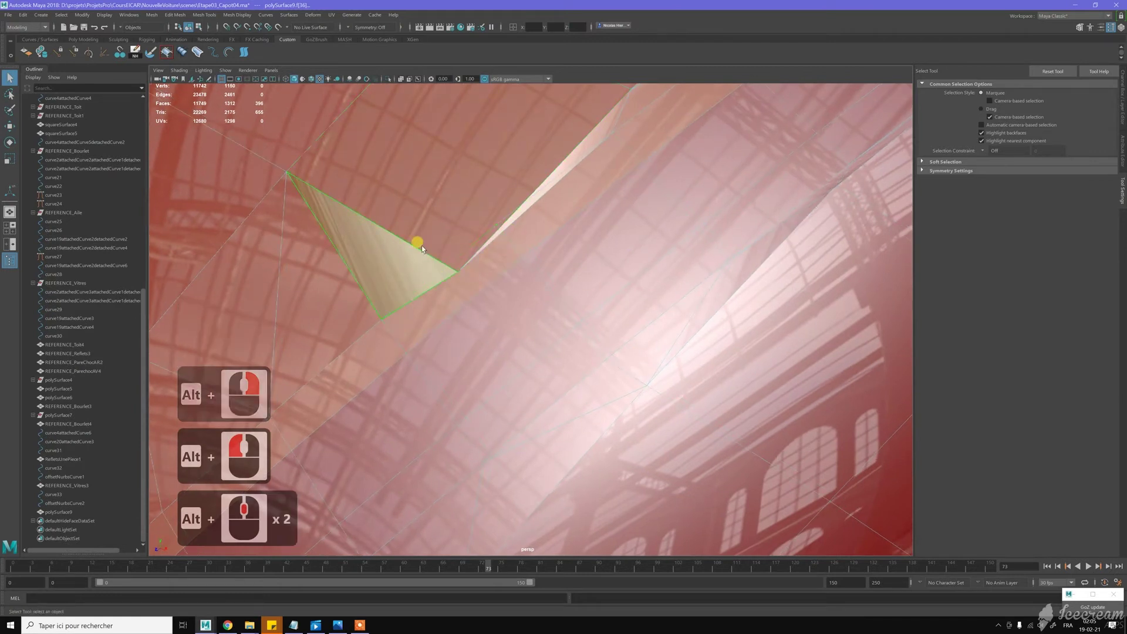
pyautogui.scroll(-6, 478, 302)
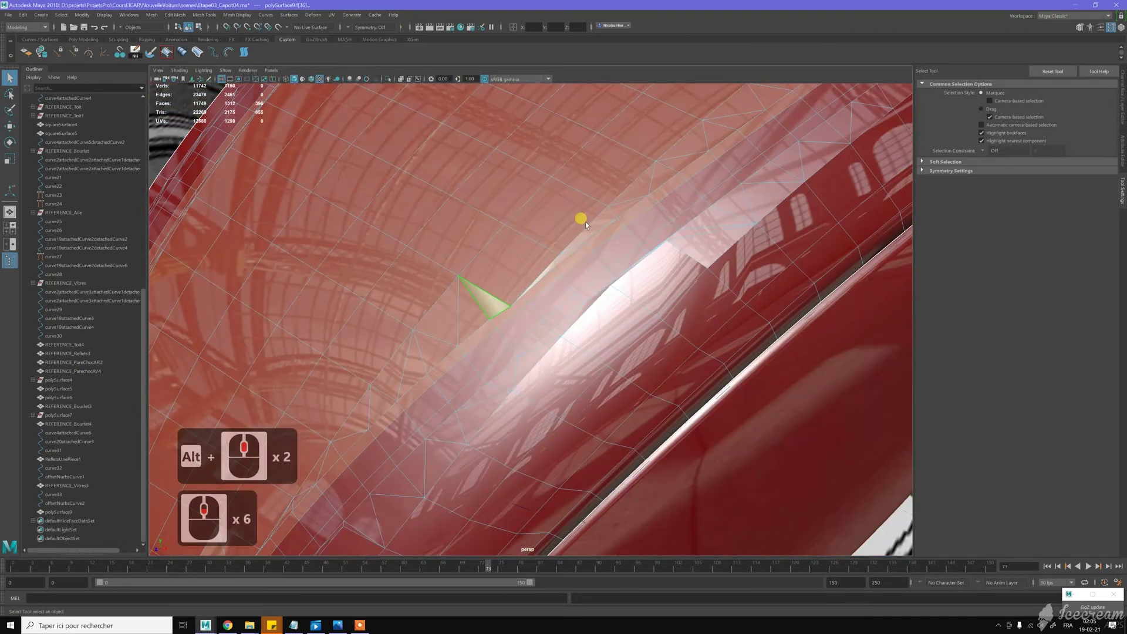
pyautogui.keyDown('alt'); pyautogui.moveTo(586, 222); pyautogui.dragTo(509, 325, button='middle'); pyautogui.keyUp('alt')
pyautogui.keyDown('alt'); pyautogui.moveTo(509, 325); pyautogui.dragTo(559, 359); pyautogui.keyUp('alt')
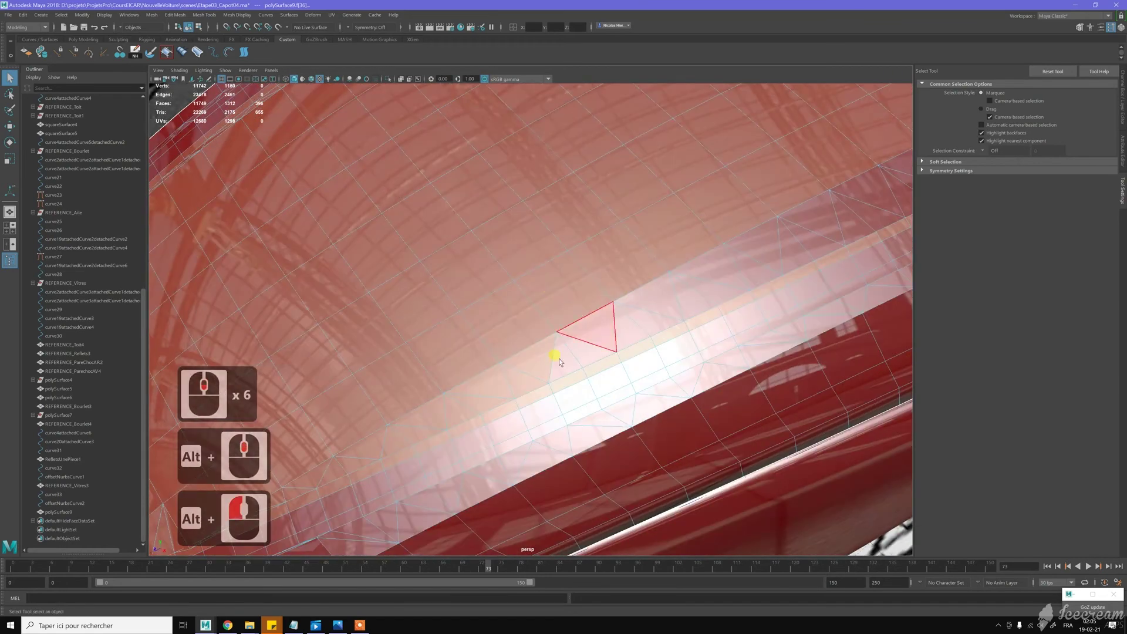
pyautogui.keyDown('shift'); pyautogui.click(565, 357); pyautogui.keyUp('shift')
pyautogui.keyDown('shift'); pyautogui.click(605, 326); pyautogui.keyUp('shift')
pyautogui.keyDown('shift'); pyautogui.click(622, 325); pyautogui.keyUp('shift')
pyautogui.keyDown('shift'); pyautogui.click(629, 314); pyautogui.keyUp('shift')
pyautogui.keyDown('shift'); pyautogui.click(685, 294); pyautogui.keyUp('shift')
pyautogui.keyDown('shift'); pyautogui.click(684, 293); pyautogui.keyUp('shift')
pyautogui.keyDown('shift'); pyautogui.click(715, 278); pyautogui.keyUp('shift')
pyautogui.keyDown('shift'); pyautogui.click(636, 301); pyautogui.keyUp('shift')
pyautogui.keyDown('shift'); pyautogui.click(605, 291); pyautogui.keyUp('shift')
# In the top view, extend the face selection across the unselected rows at the windshield end of the inset panel
pyautogui.scroll(-9, 607, 296)
pyautogui.keyDown('alt'); pyautogui.moveTo(556, 256); pyautogui.dragTo(593, 271); pyautogui.keyUp('alt')
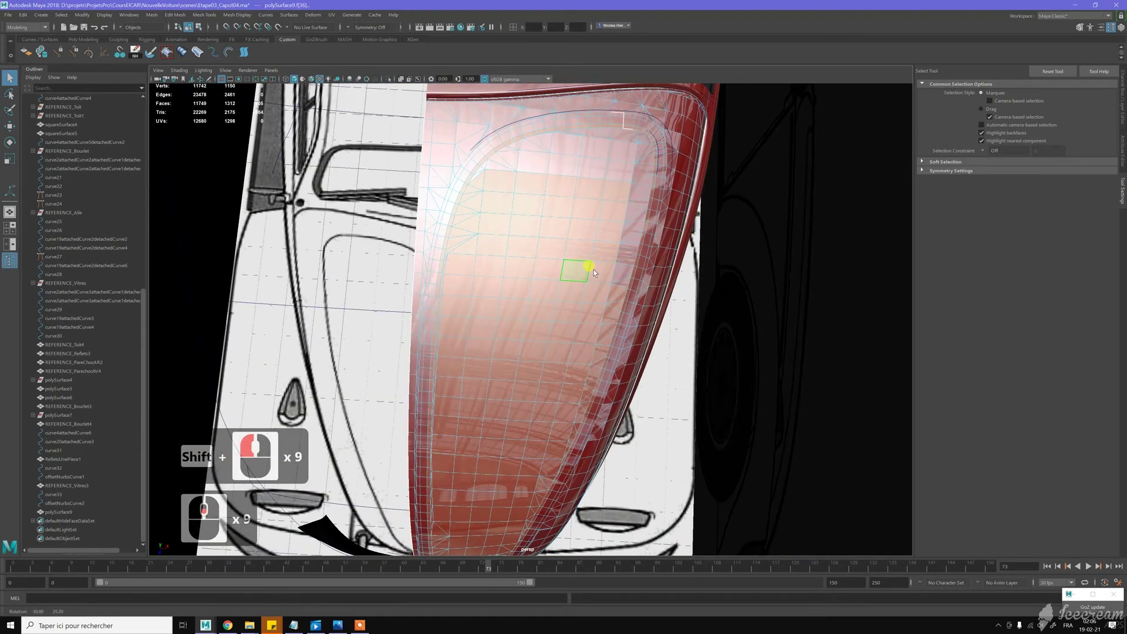
pyautogui.press('space')
pyautogui.scroll(-6, 425, 242)
pyautogui.scroll(5, 407, 217)
pyautogui.keyDown('alt'); pyautogui.moveTo(519, 210); pyautogui.dragTo(379, 192, button='middle'); pyautogui.keyUp('alt')
pyautogui.keyDown('alt'); pyautogui.scroll(3, 386, 196); pyautogui.keyUp('alt')
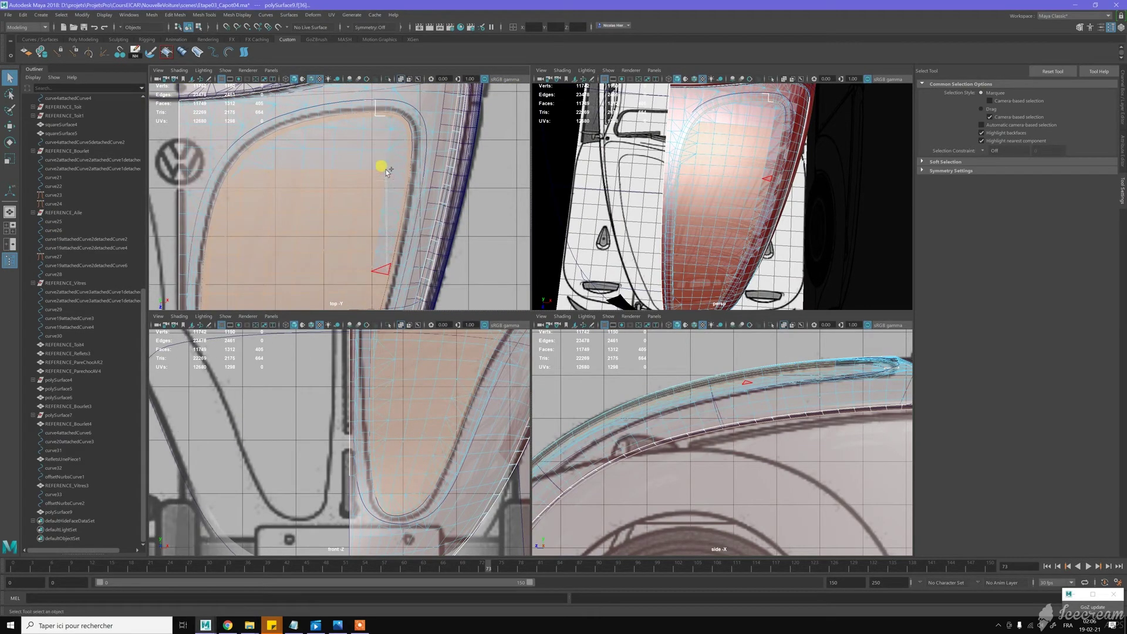
pyautogui.keyDown('shift'); pyautogui.click(387, 171); pyautogui.keyUp('shift')
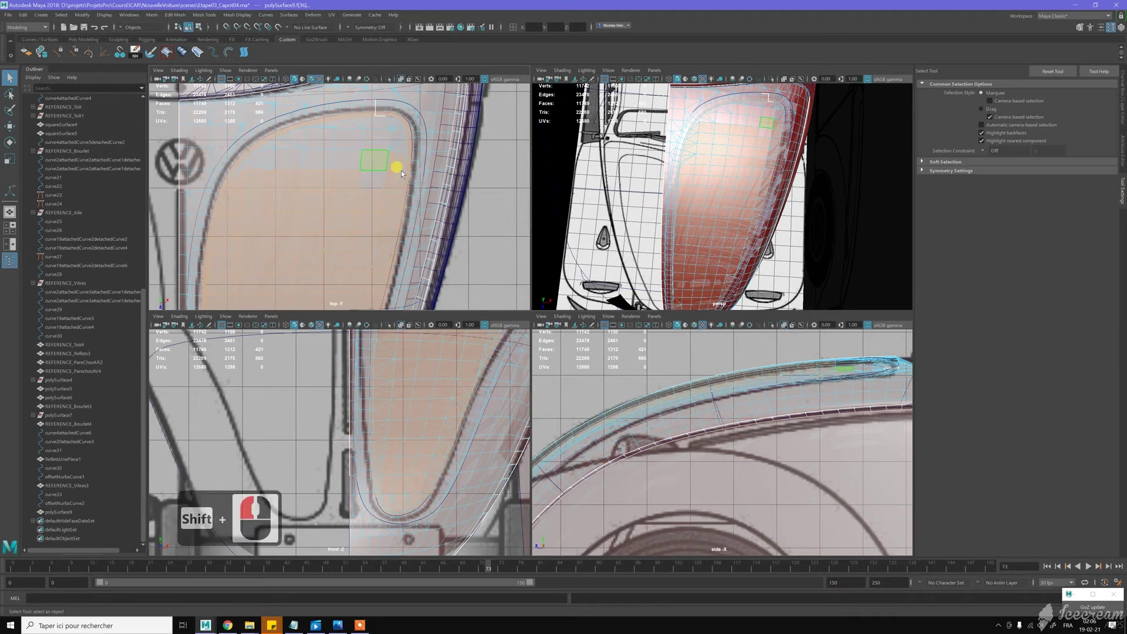
pyautogui.keyDown('alt'); pyautogui.moveTo(369, 162); pyautogui.dragTo(387, 221, button='middle'); pyautogui.keyUp('alt')
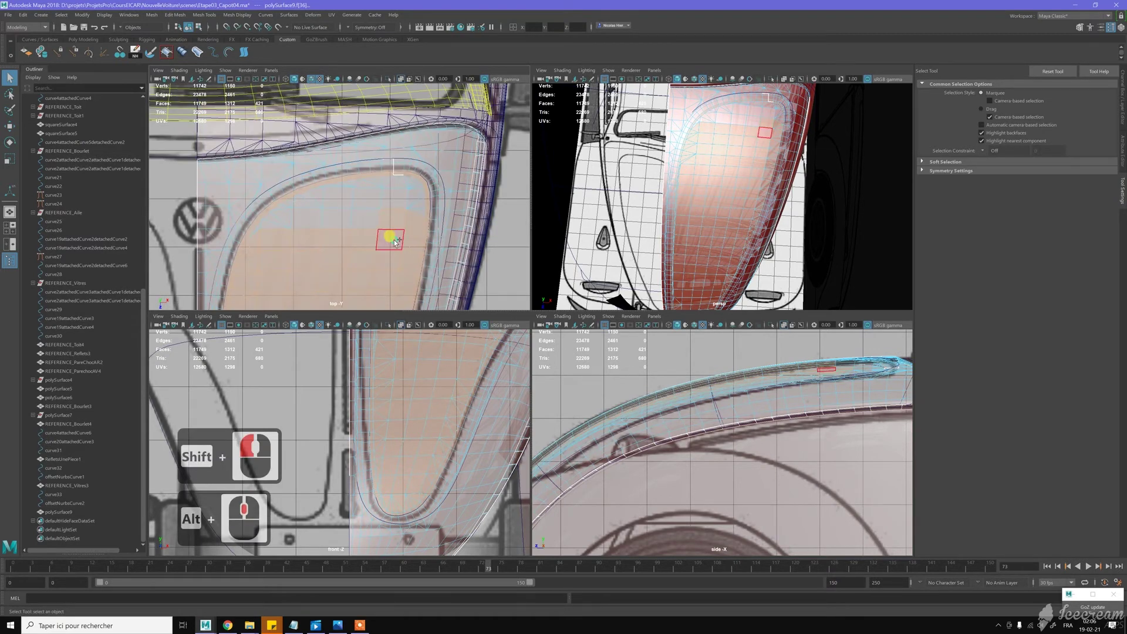
pyautogui.keyDown('shift'); pyautogui.click(393, 239); pyautogui.keyUp('shift')
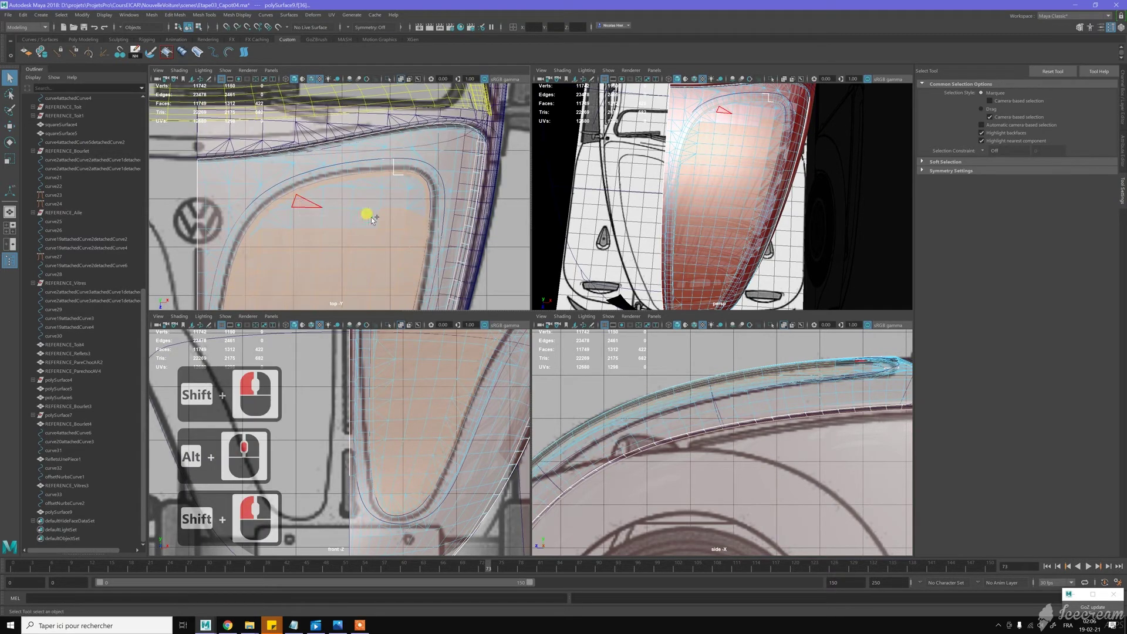
pyautogui.keyDown('shift'); pyautogui.doubleClick(386, 187); pyautogui.keyUp('shift')
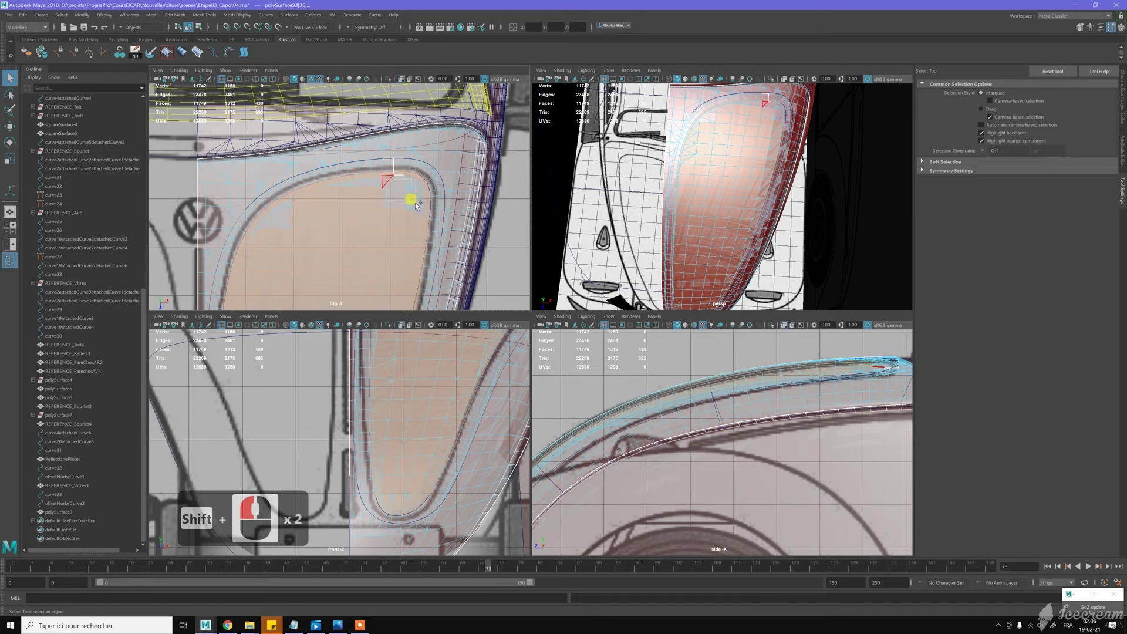
# Add the small faces just inside the border curve along the inset panel's windshield-side edge to the selection
pyautogui.scroll(7, 419, 210)
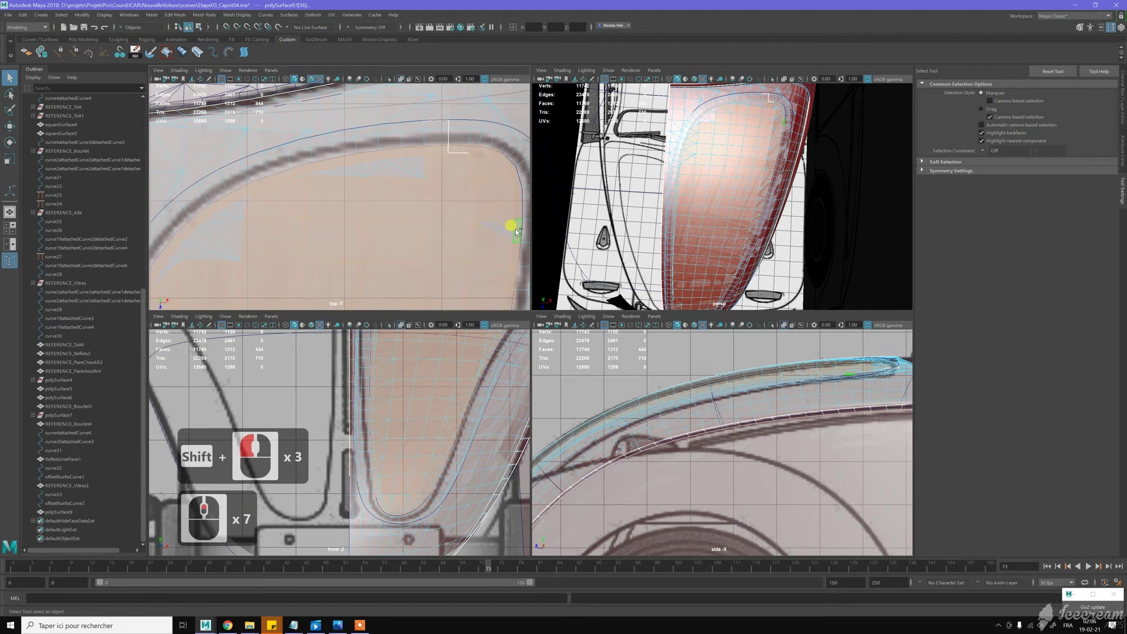
pyautogui.keyDown('shift'); pyautogui.click(437, 179); pyautogui.keyUp('shift')
pyautogui.keyDown('shift'); pyautogui.click(393, 163); pyautogui.keyUp('shift')
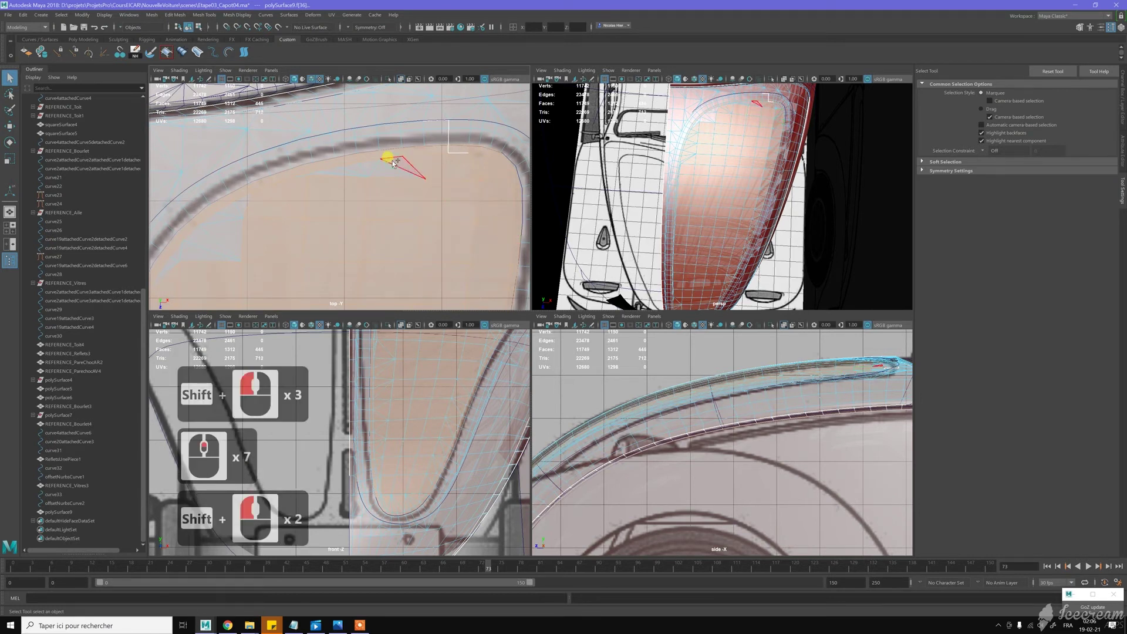
pyautogui.keyDown('shift'); pyautogui.click(378, 166); pyautogui.keyUp('shift')
pyautogui.keyDown('shift'); pyautogui.click(361, 162); pyautogui.keyUp('shift')
pyautogui.keyDown('shift'); pyautogui.click(355, 170); pyautogui.keyUp('shift')
pyautogui.keyDown('shift'); pyautogui.click(340, 168); pyautogui.keyUp('shift')
pyautogui.keyDown('shift'); pyautogui.click(323, 175); pyautogui.keyUp('shift')
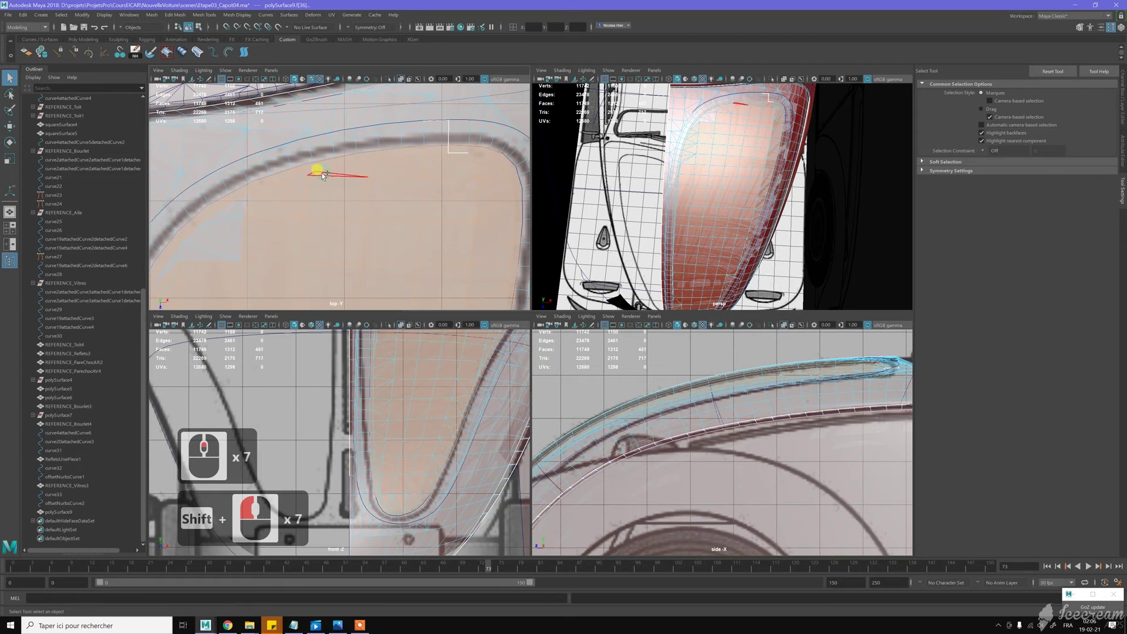
pyautogui.keyDown('shift'); pyautogui.click(284, 175); pyautogui.keyUp('shift')
# Add the leftover thin sliver faces beneath the windshield-side border curve to the selection
pyautogui.scroll(4, 283, 175)
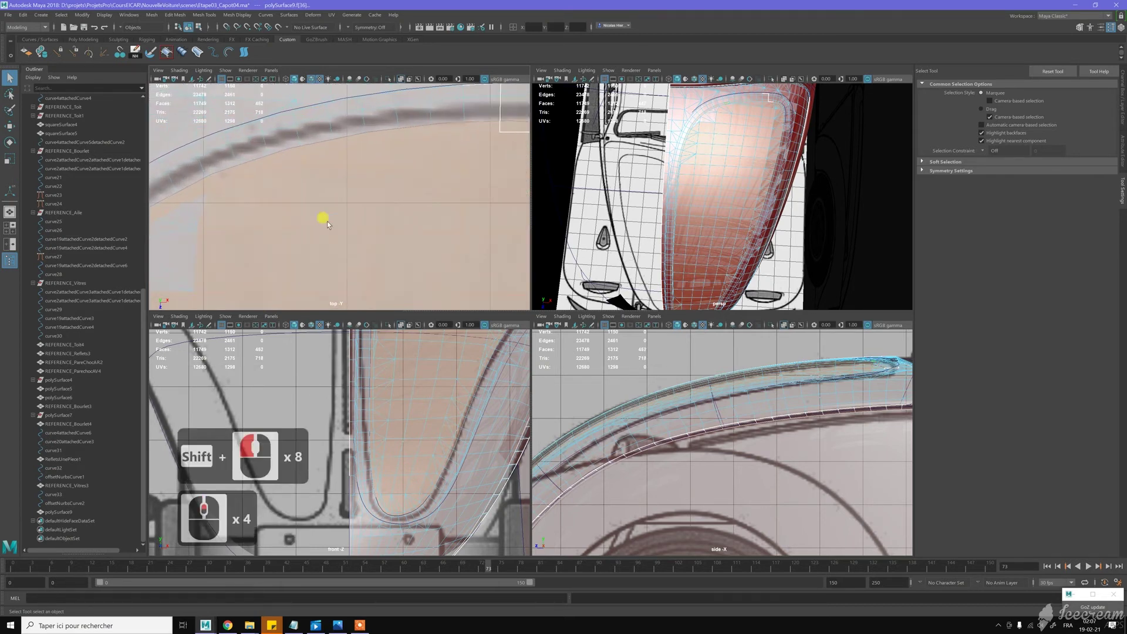
pyautogui.keyDown('alt'); pyautogui.moveTo(326, 222); pyautogui.dragTo(322, 212, button='middle'); pyautogui.keyUp('alt')
pyautogui.keyDown('alt'); pyautogui.moveTo(323, 212); pyautogui.dragTo(320, 203, button='middle'); pyautogui.keyUp('alt')
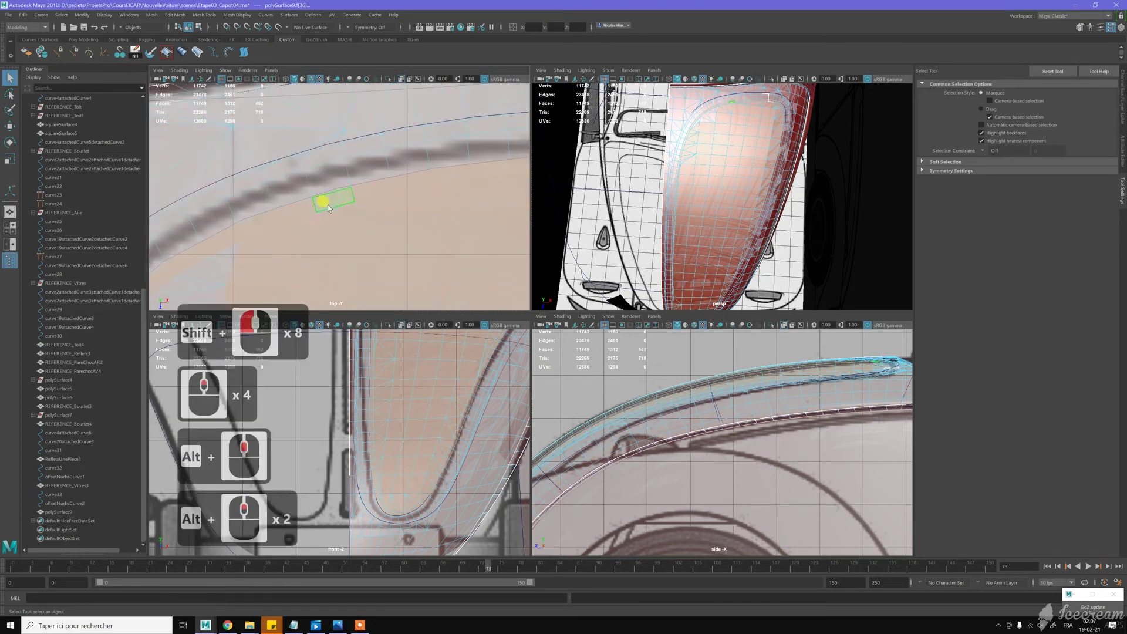
pyautogui.scroll(-4, 327, 205)
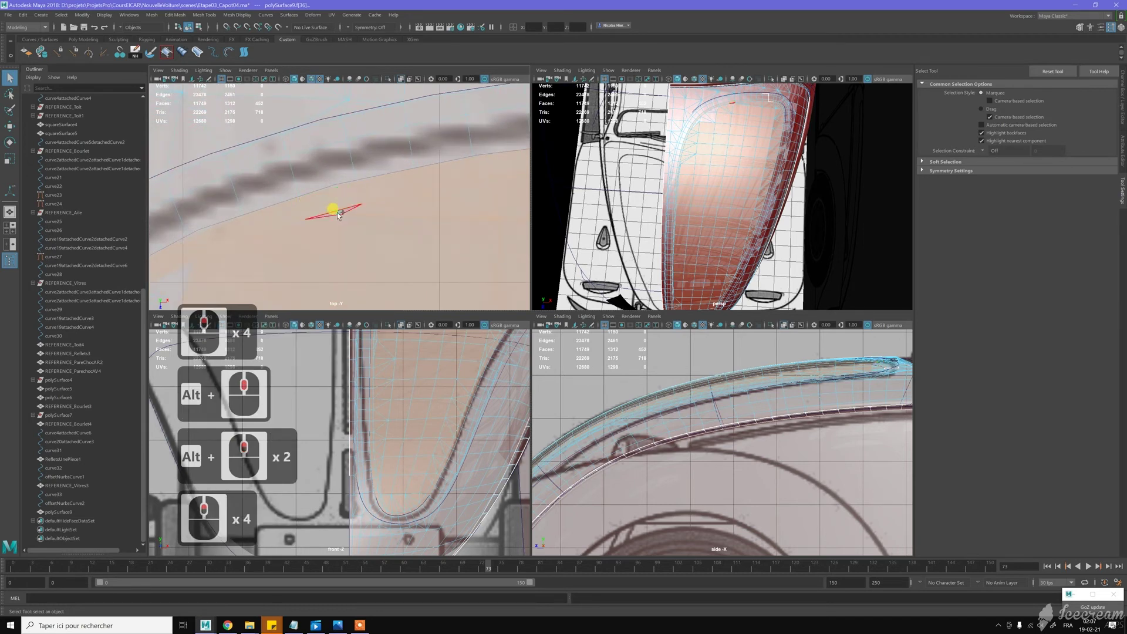
pyautogui.keyDown('shift'); pyautogui.moveTo(338, 215); pyautogui.dragTo(307, 221, button='middle'); pyautogui.keyUp('shift')
pyautogui.scroll(-2, 361, 203)
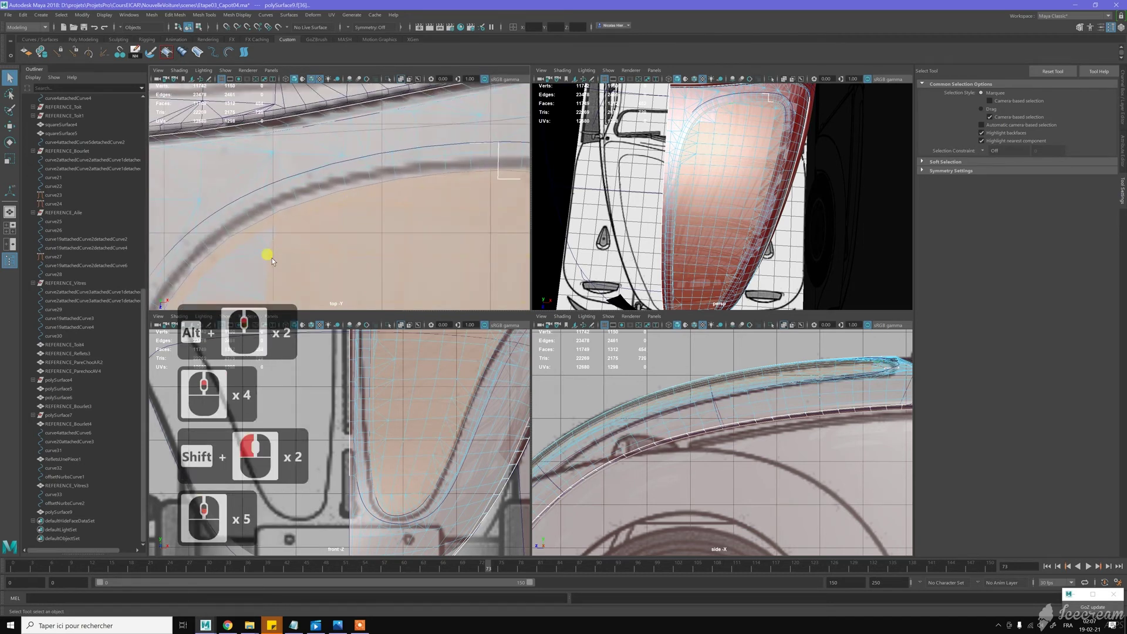
# Add the unselected faces inside the rounded panel corner beside the VW emblem to the selection
pyautogui.keyDown('alt'); pyautogui.moveTo(367, 191); pyautogui.dragTo(371, 171, button='middle'); pyautogui.keyUp('alt')
pyautogui.keyDown('shift'); pyautogui.click(356, 174); pyautogui.keyUp('shift')
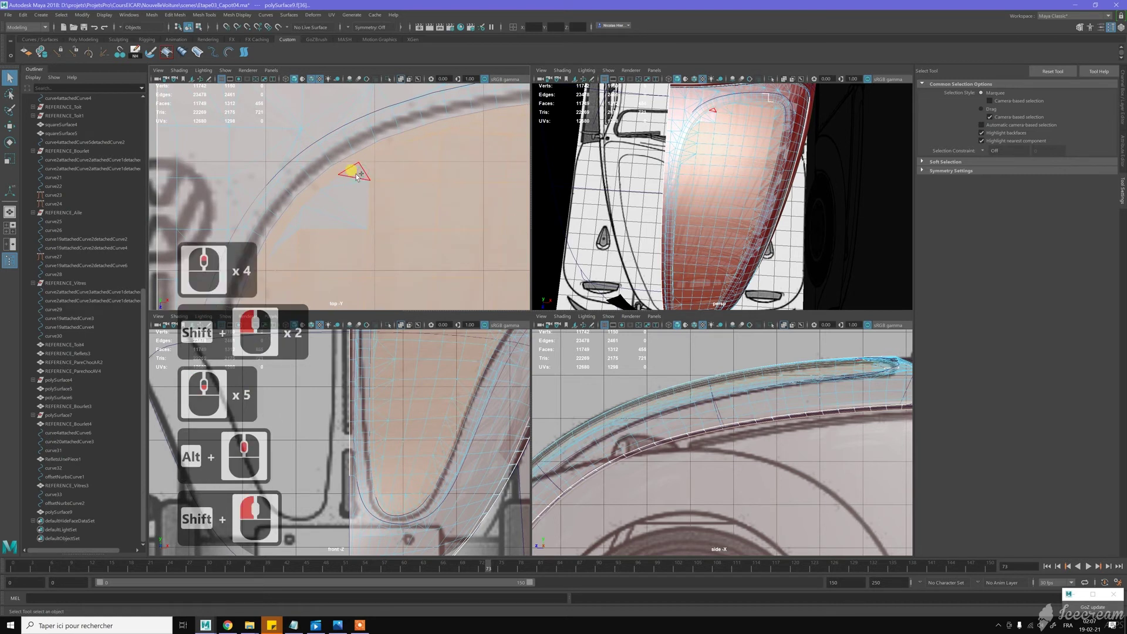
pyautogui.keyDown('shift'); pyautogui.click(345, 180); pyautogui.keyUp('shift')
pyautogui.keyDown('shift'); pyautogui.click(343, 196); pyautogui.keyUp('shift')
pyautogui.keyDown('shift'); pyautogui.click(324, 208); pyautogui.keyUp('shift')
pyautogui.keyDown('shift'); pyautogui.click(318, 218); pyautogui.keyUp('shift')
pyautogui.keyDown('shift'); pyautogui.click(309, 219); pyautogui.keyUp('shift')
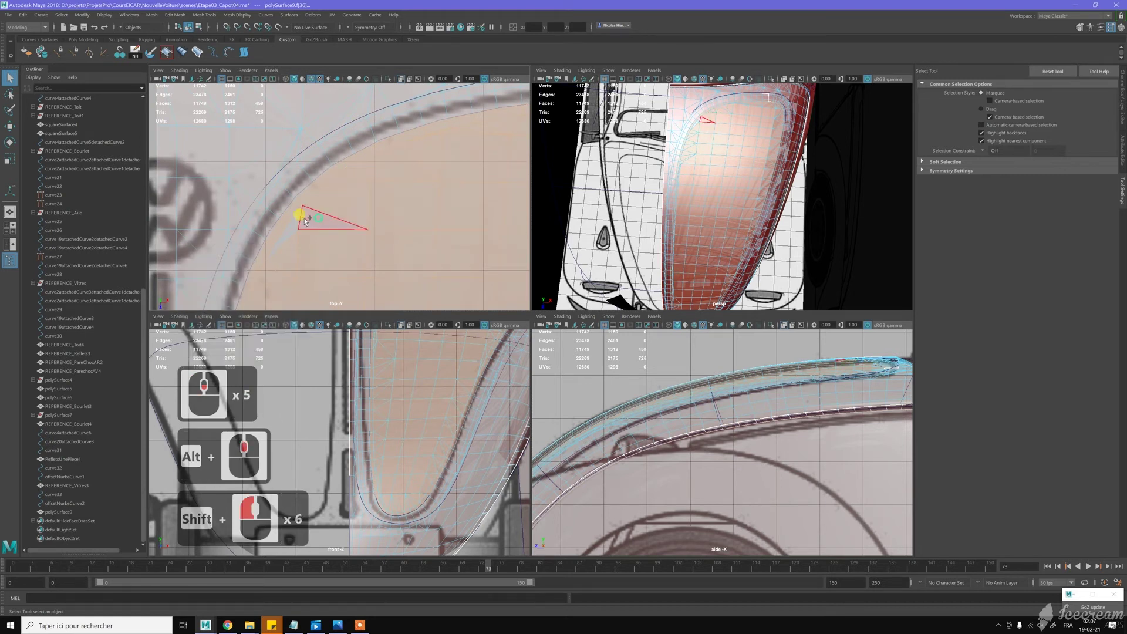
pyautogui.keyDown('shift'); pyautogui.click(305, 220); pyautogui.keyUp('shift')
pyautogui.keyDown('shift'); pyautogui.click(290, 227); pyautogui.keyUp('shift')
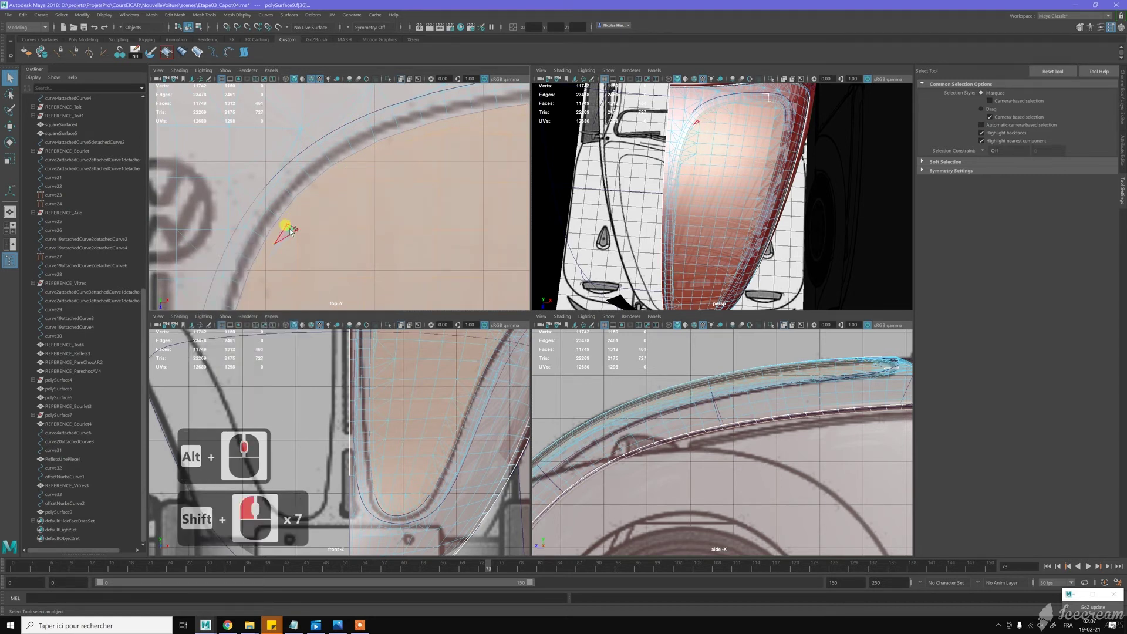
pyautogui.keyDown('shift'); pyautogui.click(285, 241); pyautogui.keyUp('shift')
# Check the face selection at the inset panel's front end in the top view and over the whole hood in perspective
pyautogui.scroll(-14, 351, 193)
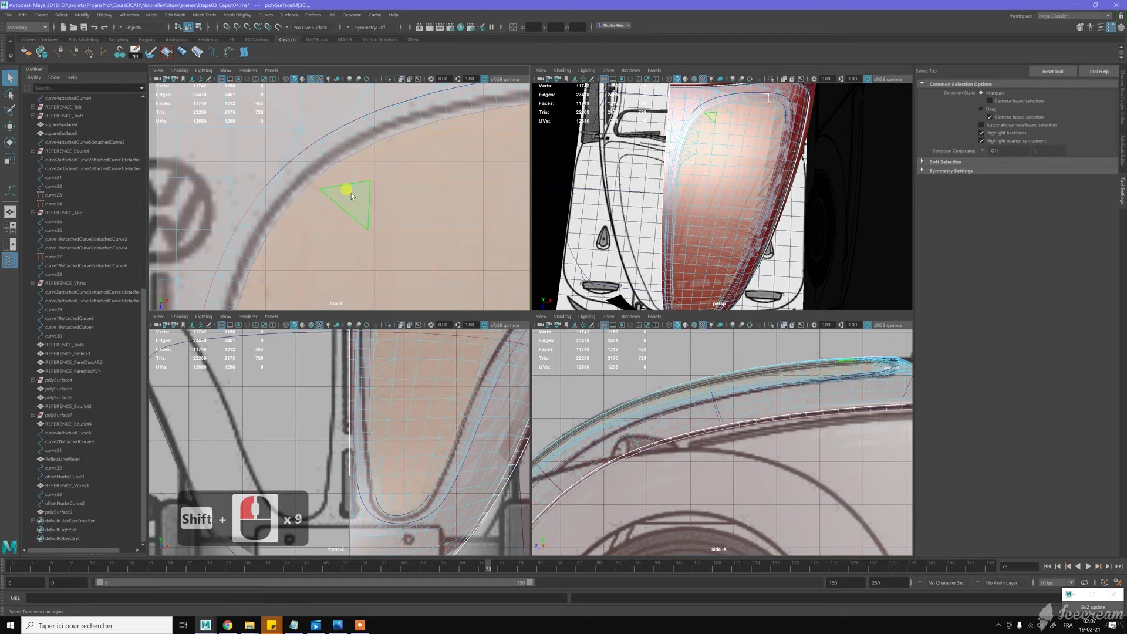
pyautogui.keyDown('alt'); pyautogui.moveTo(350, 242); pyautogui.dragTo(361, 146, button='middle'); pyautogui.keyUp('alt')
pyautogui.keyDown('alt'); pyautogui.scroll(5, 333, 191); pyautogui.keyUp('alt')
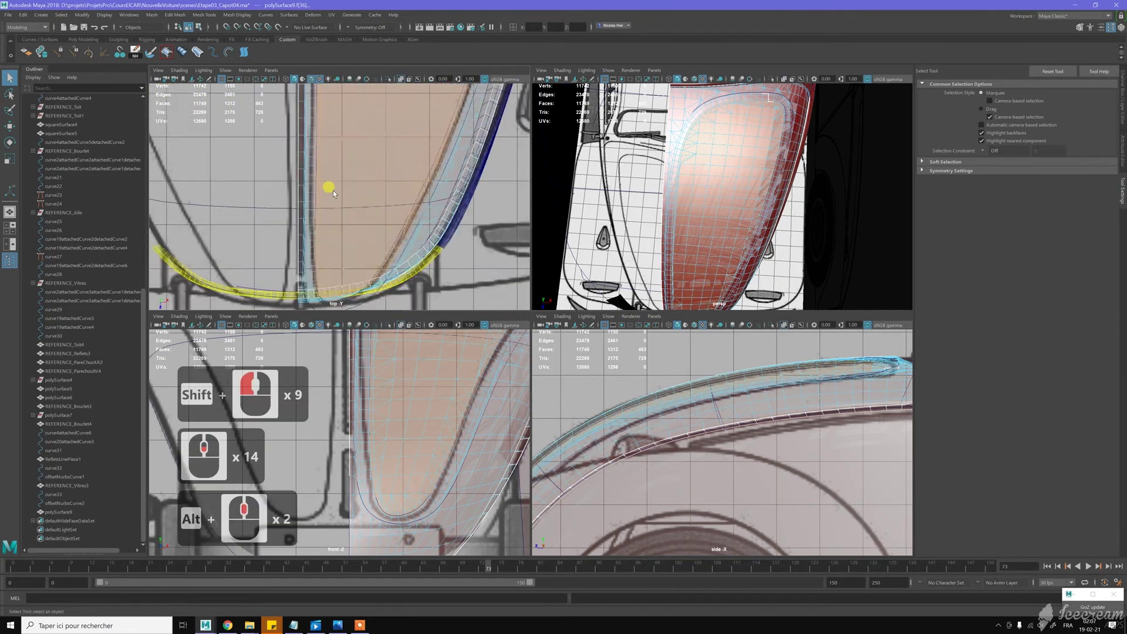
pyautogui.scroll(-2, 776, 223)
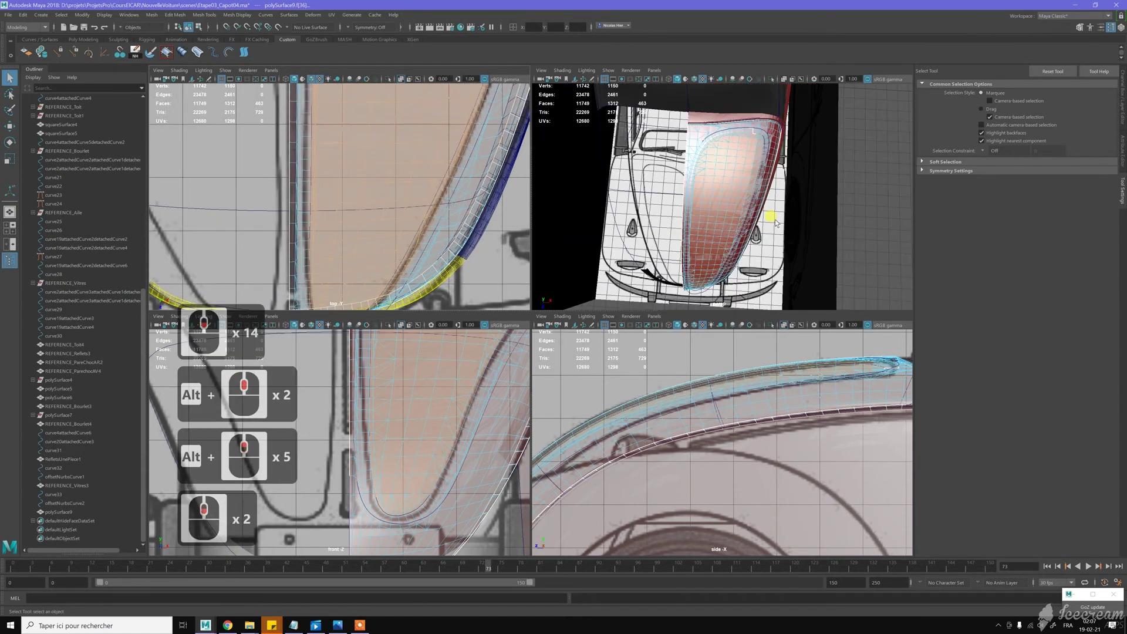
pyautogui.press('space')
pyautogui.keyDown('alt'); pyautogui.moveTo(664, 225); pyautogui.dragTo(578, 227); pyautogui.keyUp('alt')
pyautogui.keyDown('alt'); pyautogui.moveTo(579, 226); pyautogui.dragTo(596, 249, button='right'); pyautogui.keyUp('alt')
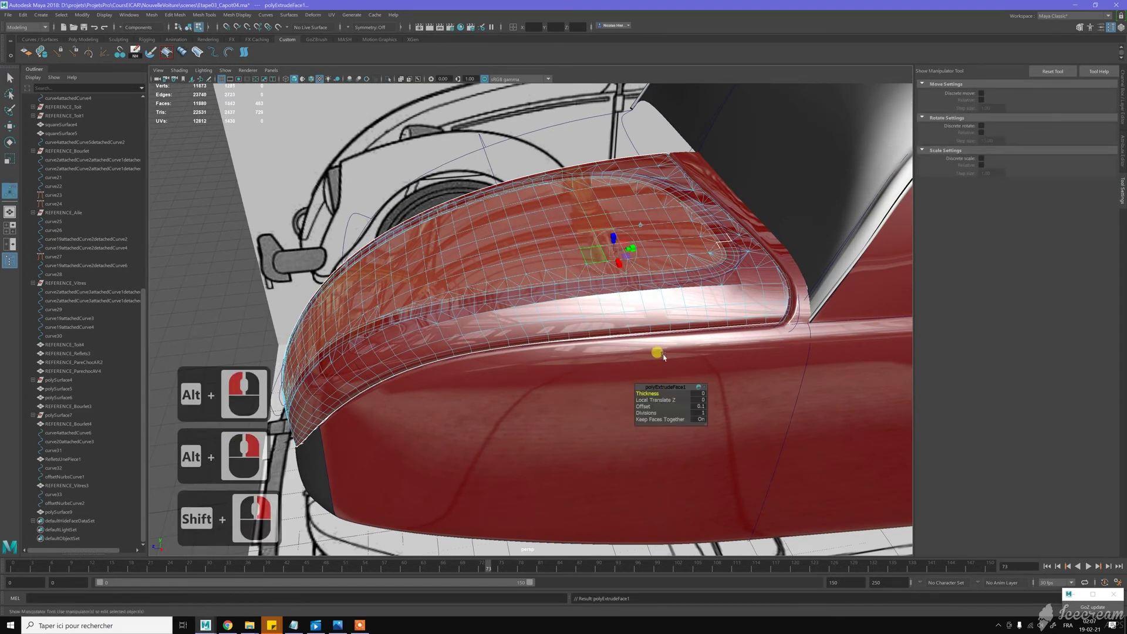
# Set the hood panel extrusion's offset to 0 and its thickness to -1
pyautogui.click(695, 402)
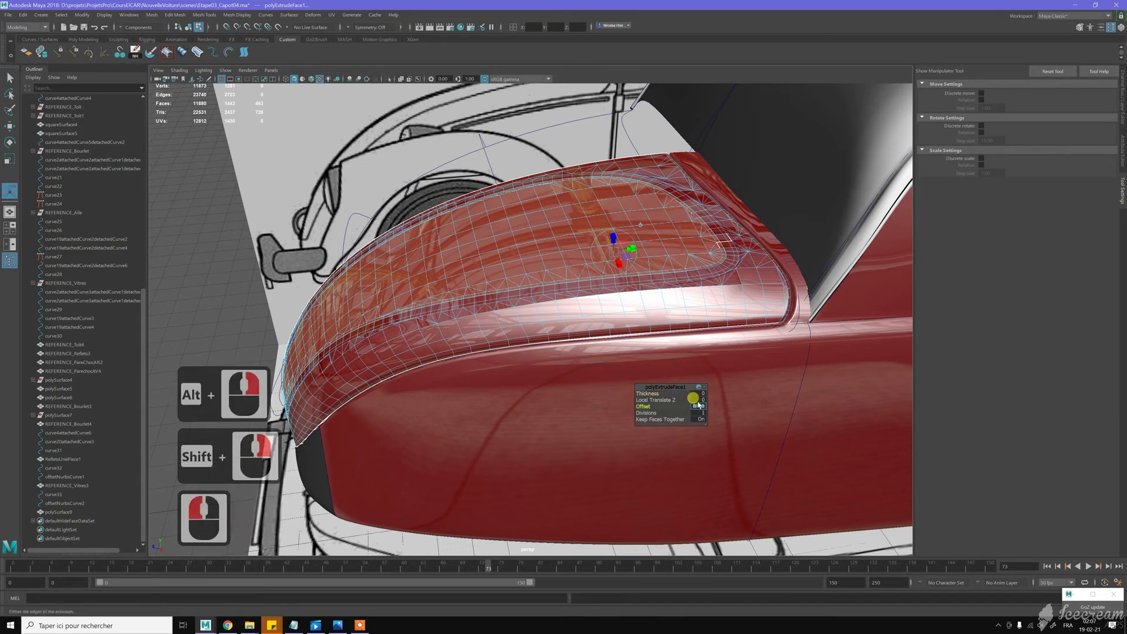
pyautogui.moveTo(728, 257); pyautogui.dragTo(721, 260)
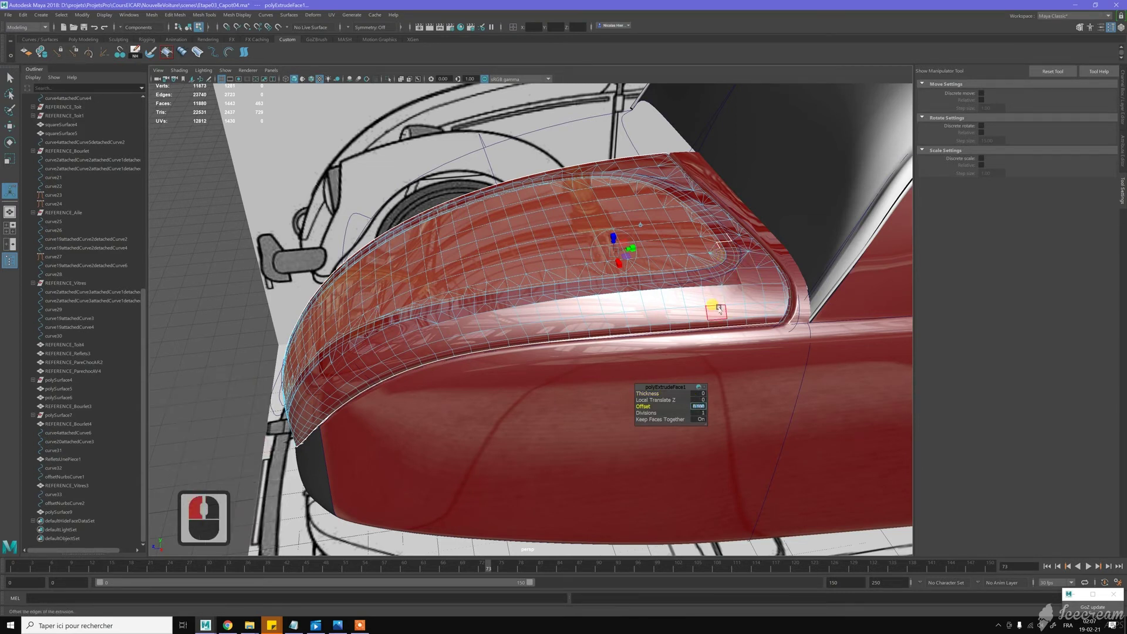
pyautogui.moveTo(718, 310); pyautogui.dragTo(718, 310)
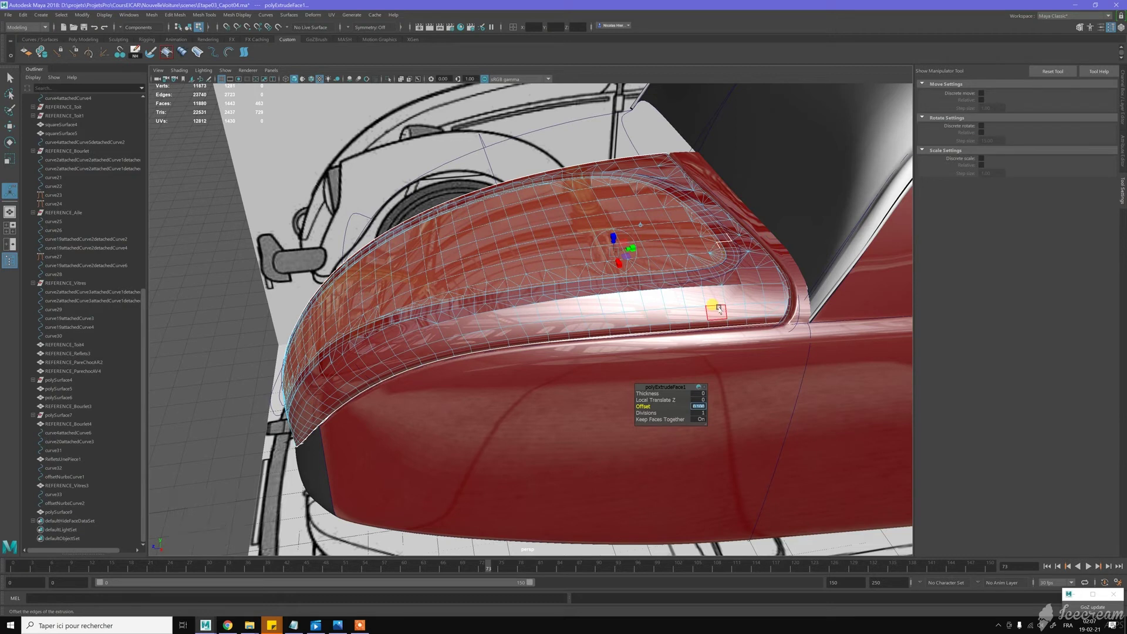
pyautogui.click(703, 396)
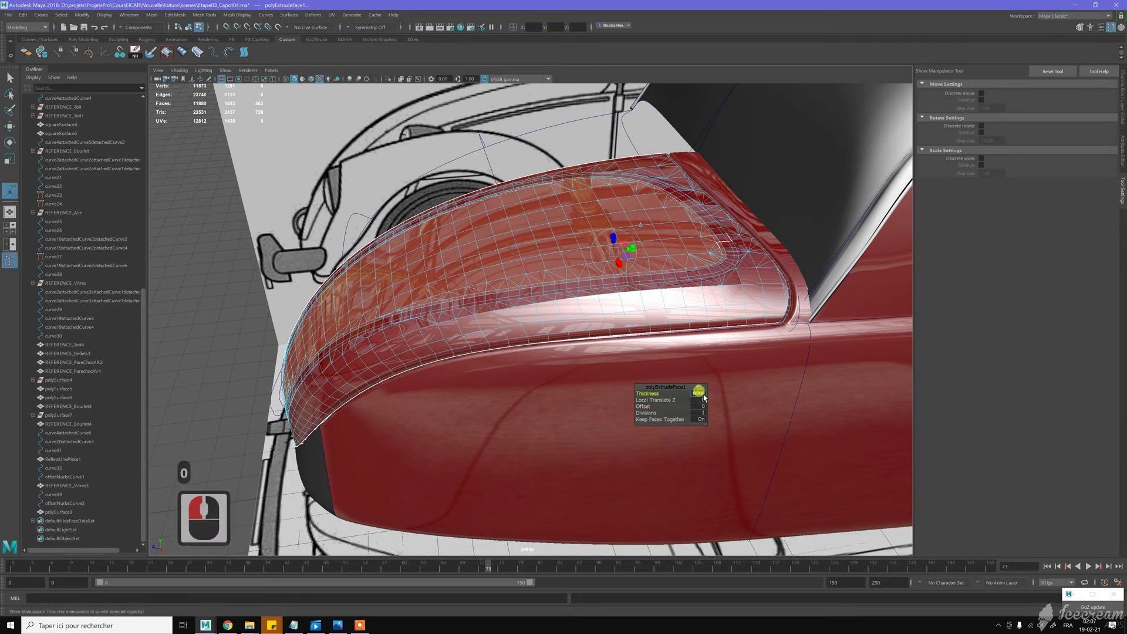
pyautogui.scroll(-1, 704, 397)
pyautogui.press('Return')
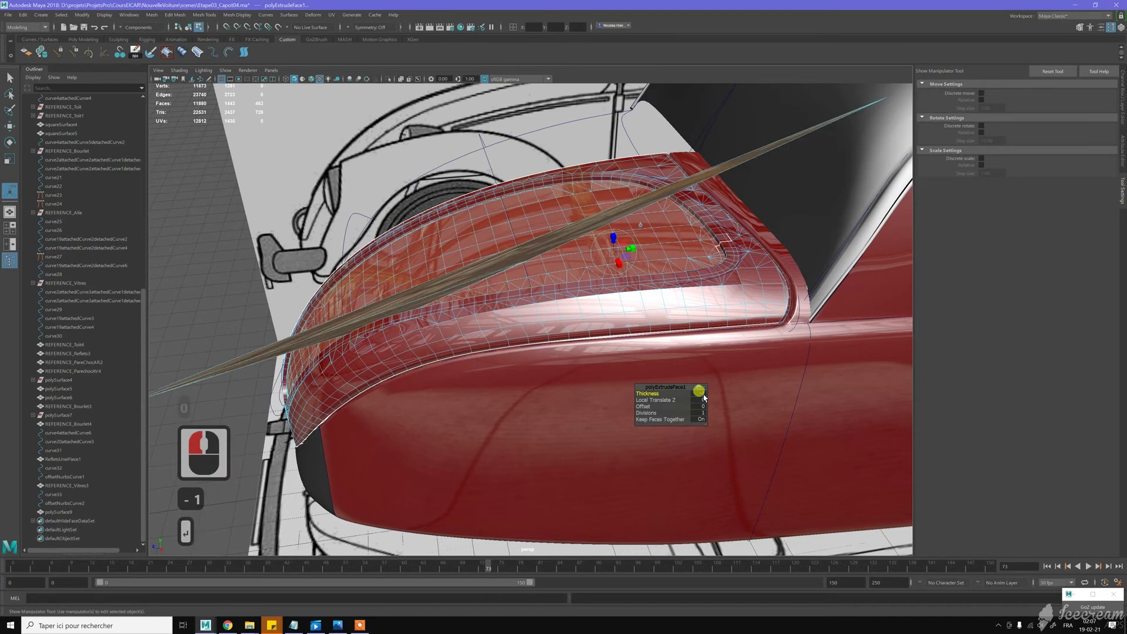
# Select the three stray vertices that form the long spikes shooting out of the extruded hood panel
pyautogui.scroll(-5, 499, 340)
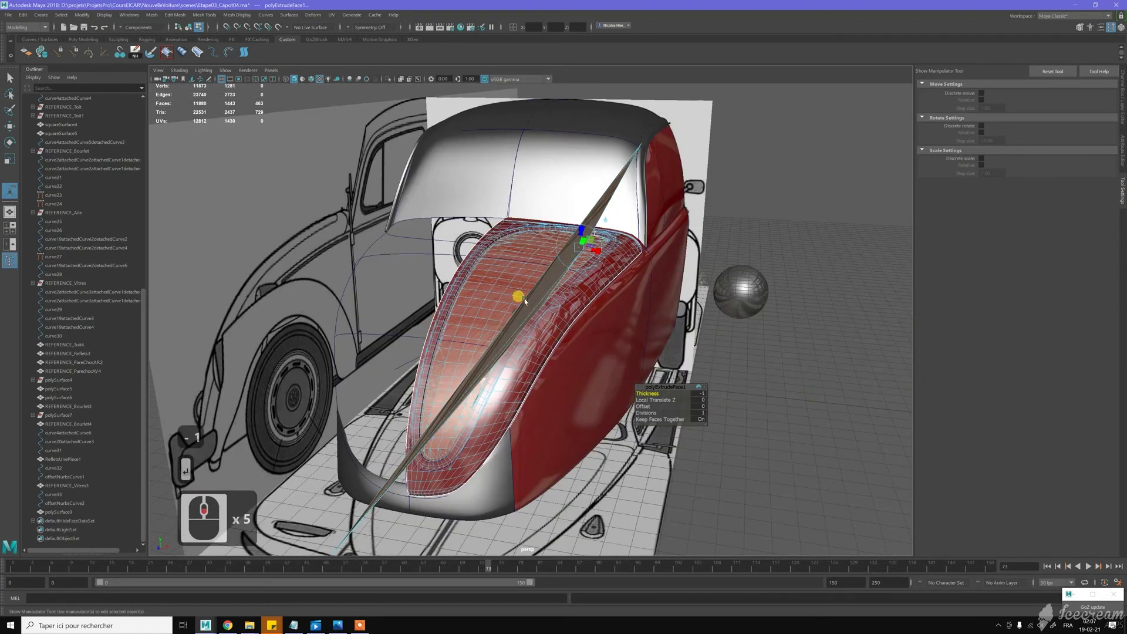
pyautogui.moveTo(525, 301); pyautogui.dragTo(452, 299)
pyautogui.press('w')
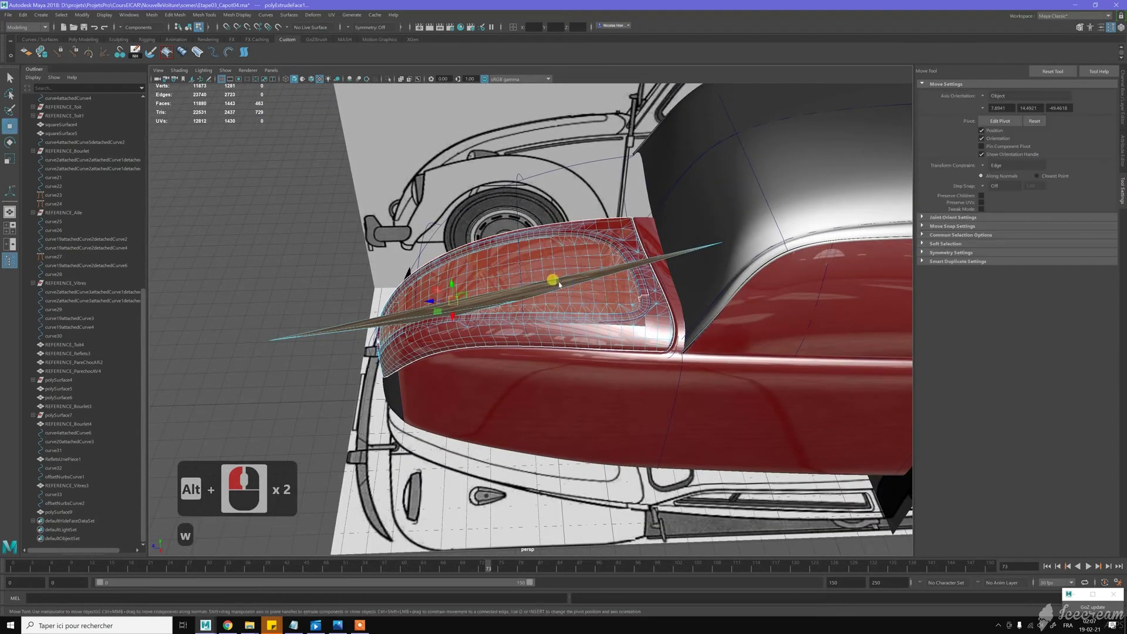
pyautogui.scroll(2, 589, 275)
pyautogui.keyDown('alt'); pyautogui.moveTo(610, 266); pyautogui.dragTo(516, 258); pyautogui.keyUp('alt')
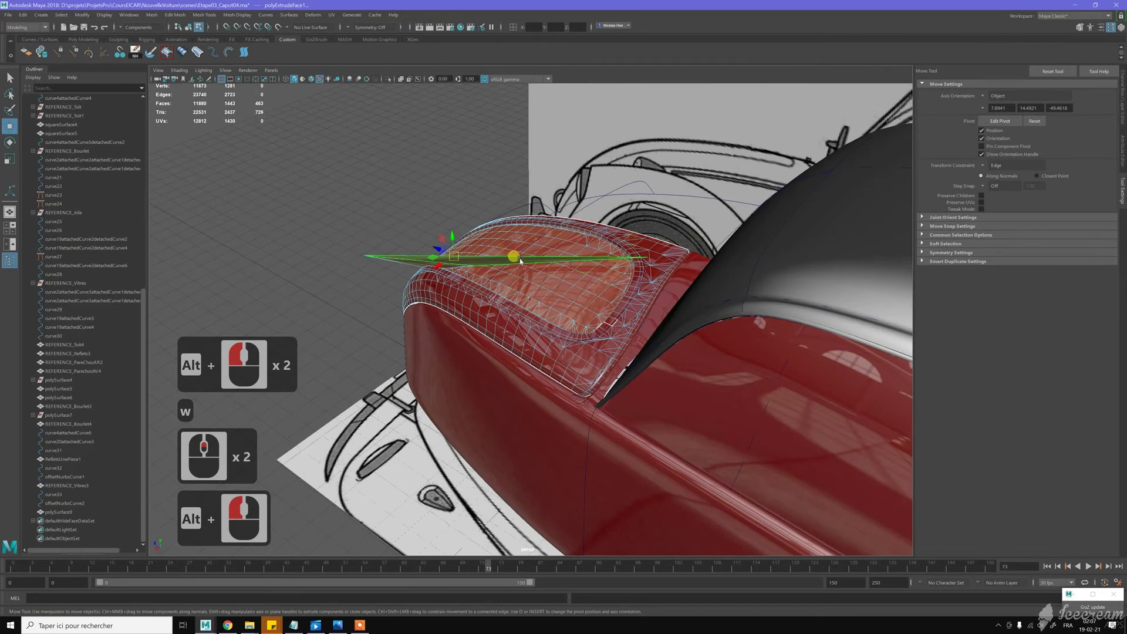
pyautogui.rightClick(522, 260)
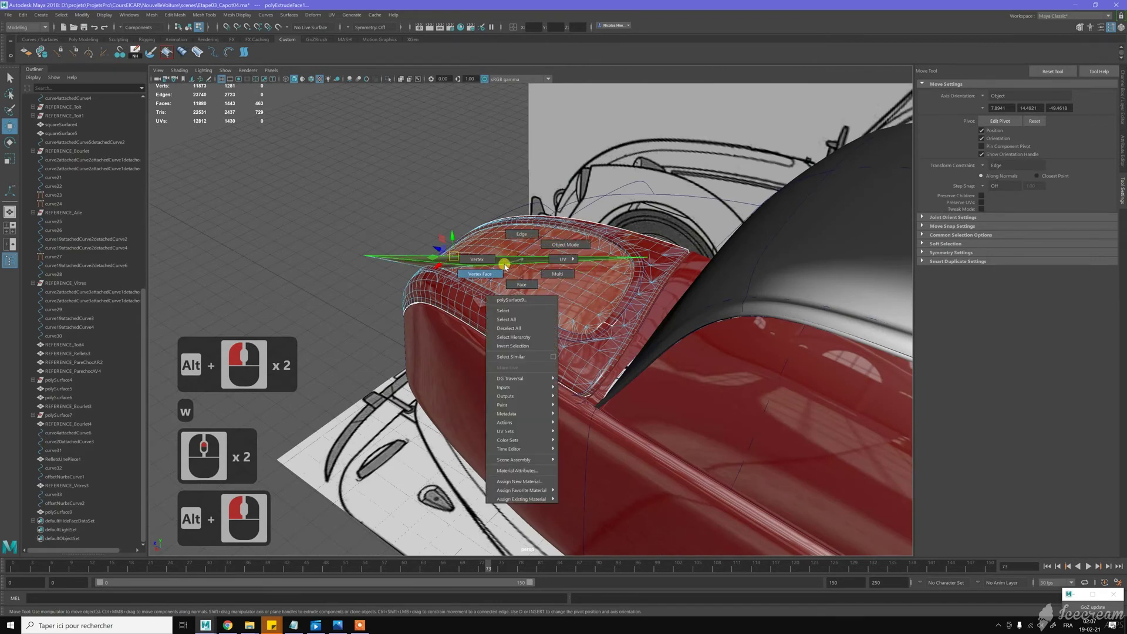
pyautogui.click(477, 259)
pyautogui.keyDown('alt'); pyautogui.moveTo(652, 271); pyautogui.dragTo(630, 259); pyautogui.keyUp('alt')
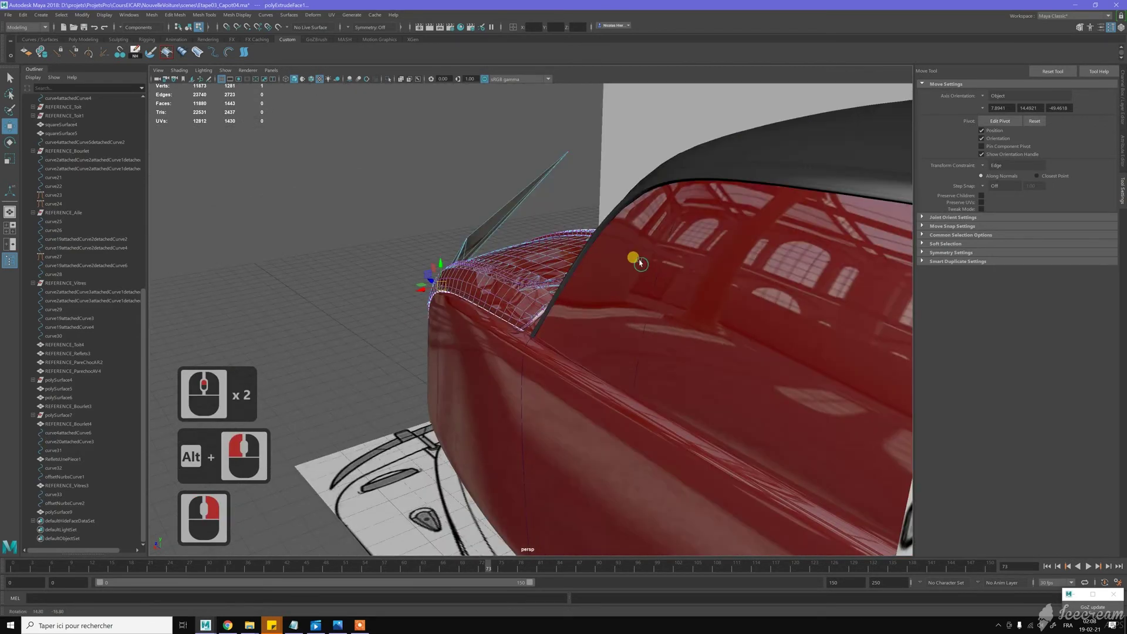
pyautogui.click(583, 169)
pyautogui.keyDown('alt'); pyautogui.moveTo(459, 188); pyautogui.dragTo(472, 219); pyautogui.keyUp('alt')
pyautogui.scroll(2, 428, 197)
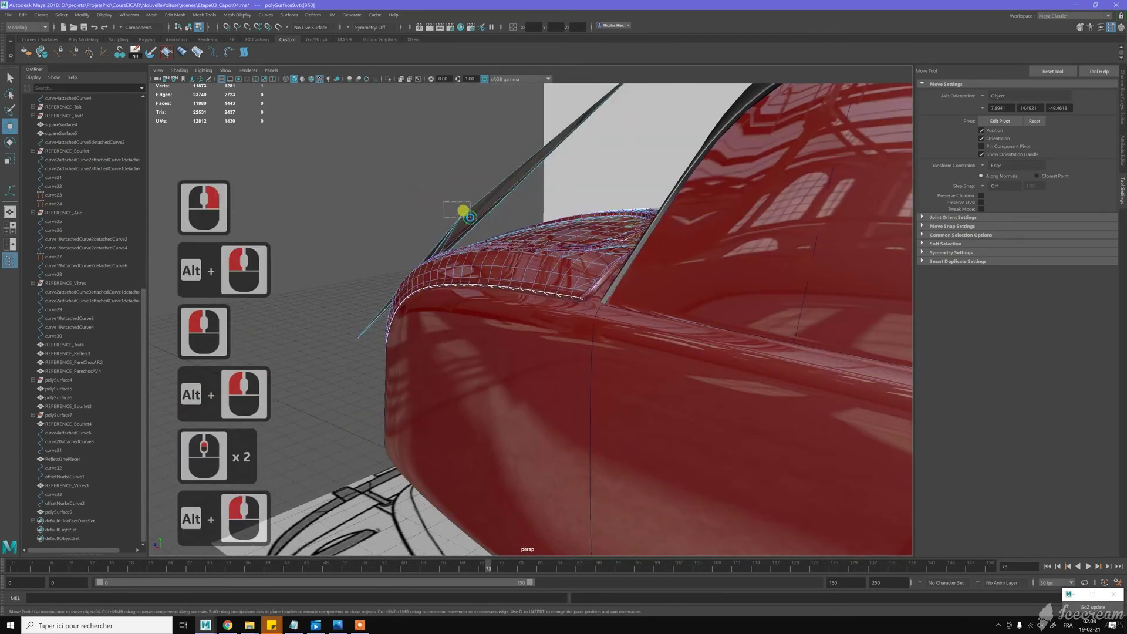
pyautogui.keyDown('alt'); pyautogui.moveTo(340, 197); pyautogui.dragTo(363, 187); pyautogui.keyUp('alt')
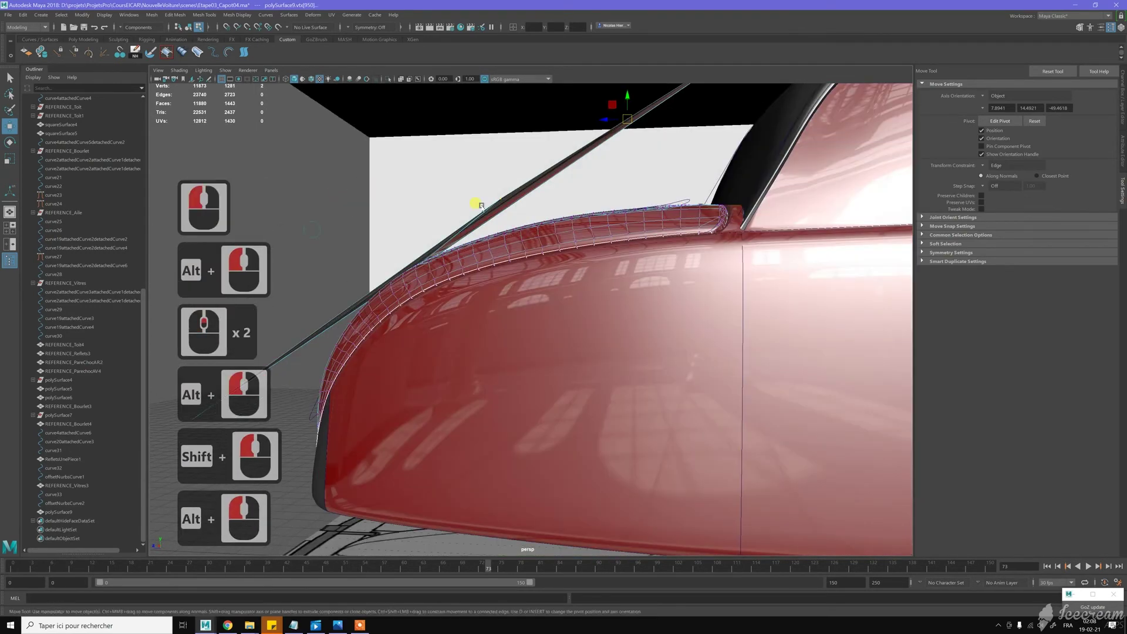
pyautogui.keyDown('alt'); pyautogui.moveTo(481, 205); pyautogui.dragTo(423, 211); pyautogui.keyUp('alt')
pyautogui.keyDown('alt'); pyautogui.moveTo(423, 212); pyautogui.dragTo(418, 234, button='middle'); pyautogui.keyUp('alt')
pyautogui.keyDown('alt'); pyautogui.moveTo(417, 234); pyautogui.dragTo(389, 252); pyautogui.keyUp('alt')
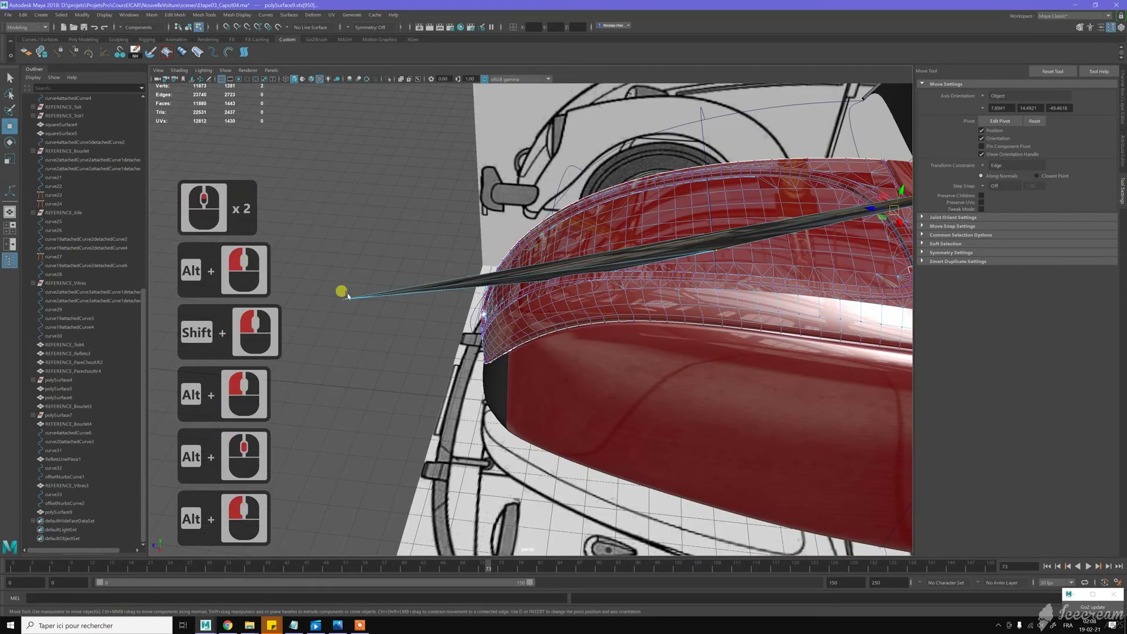
pyautogui.keyDown('shift'); pyautogui.click(364, 313); pyautogui.keyUp('shift')
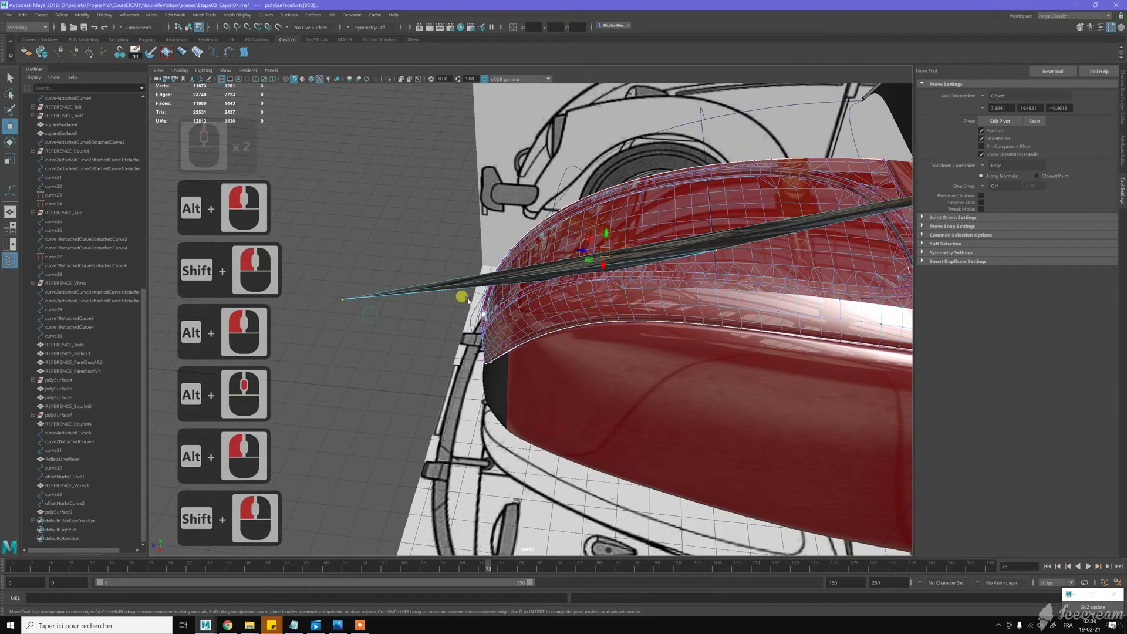
# Flood the three selected vertices repeatedly with the Sculpt Geometry Tool's smooth operation to pull the spikes back into the hood
pyautogui.click(148, 53)
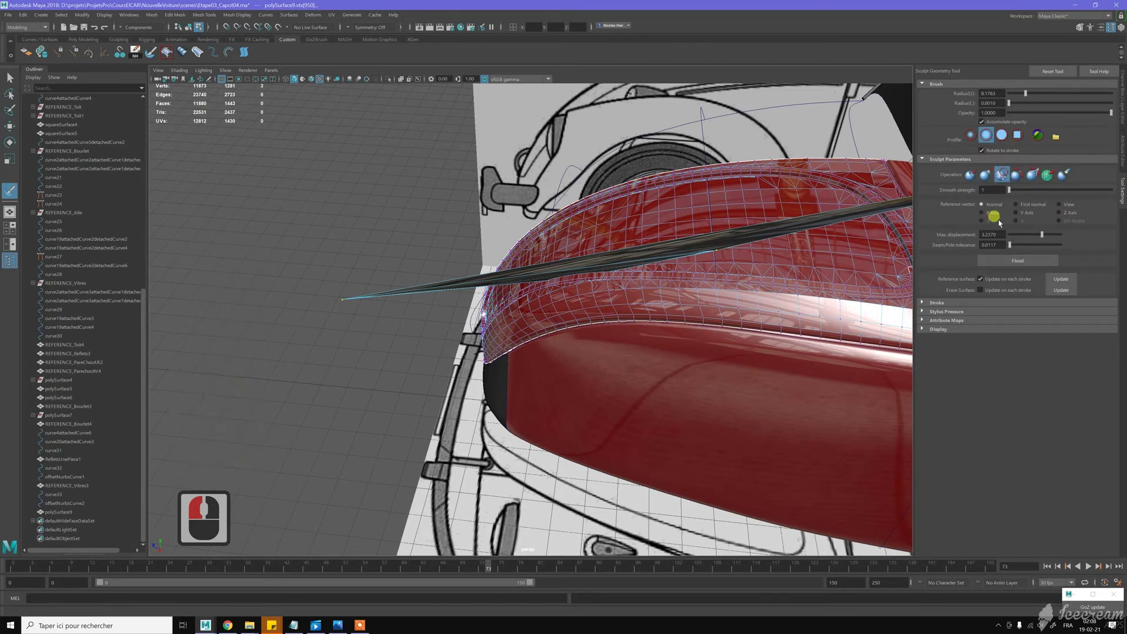
pyautogui.click(1007, 264)
pyautogui.click(1008, 263)
pyautogui.click(1008, 263)
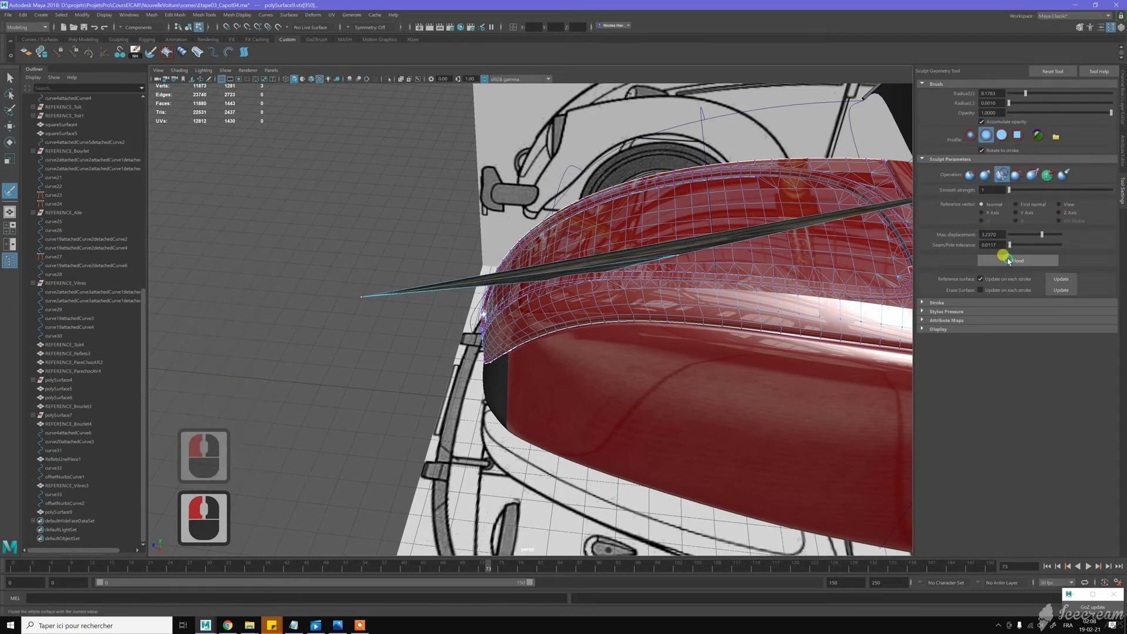
pyautogui.click(1008, 261)
pyautogui.click(1008, 262)
pyautogui.click(1009, 260)
pyautogui.click(1009, 260)
pyautogui.doubleClick(1009, 260)
pyautogui.doubleClick(1009, 260)
pyautogui.doubleClick(1009, 260)
pyautogui.tripleClick(1008, 260)
pyautogui.tripleClick(1009, 260)
pyautogui.doubleClick(1009, 260)
pyautogui.doubleClick(1008, 260)
pyautogui.doubleClick(1008, 260)
pyautogui.doubleClick(1008, 260)
pyautogui.doubleClick(1009, 260)
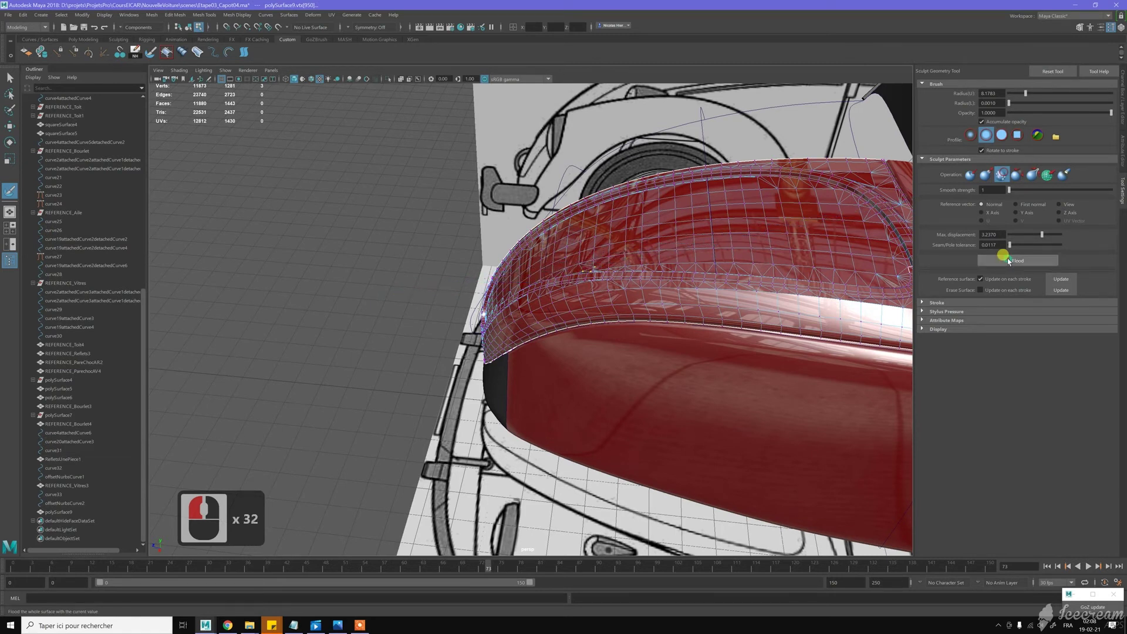
# Inspect the relaxed vertices along the panel's border groove and flood them several more times with the smooth operation
pyautogui.keyDown('alt'); pyautogui.moveTo(604, 194); pyautogui.dragTo(755, 292); pyautogui.keyUp('alt')
pyautogui.keyDown('alt'); pyautogui.moveTo(650, 201); pyautogui.dragTo(648, 307, button='right'); pyautogui.keyUp('alt')
pyautogui.keyDown('alt'); pyautogui.moveTo(647, 308); pyautogui.dragTo(653, 287, button='middle'); pyautogui.keyUp('alt')
pyautogui.keyDown('alt'); pyautogui.moveTo(653, 287); pyautogui.dragTo(712, 274); pyautogui.keyUp('alt')
pyautogui.keyDown('alt'); pyautogui.moveTo(711, 274); pyautogui.dragTo(603, 209, button='right'); pyautogui.keyUp('alt')
pyautogui.keyDown('alt'); pyautogui.moveTo(603, 209); pyautogui.dragTo(634, 356, button='middle'); pyautogui.keyUp('alt')
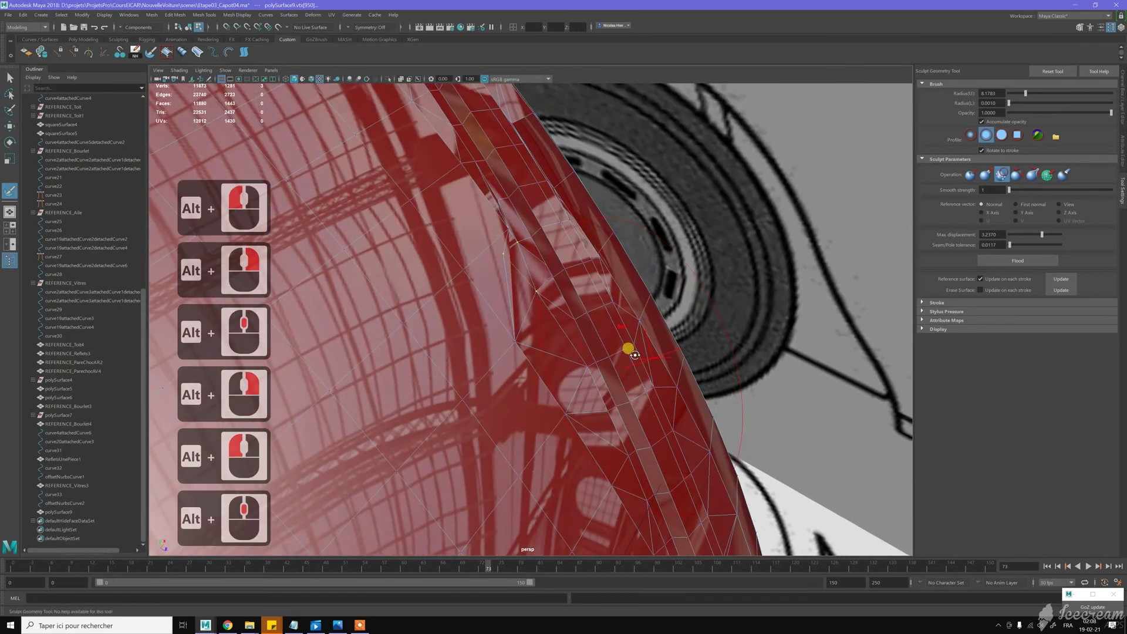
pyautogui.keyDown('alt'); pyautogui.moveTo(648, 358); pyautogui.dragTo(635, 355); pyautogui.keyUp('alt')
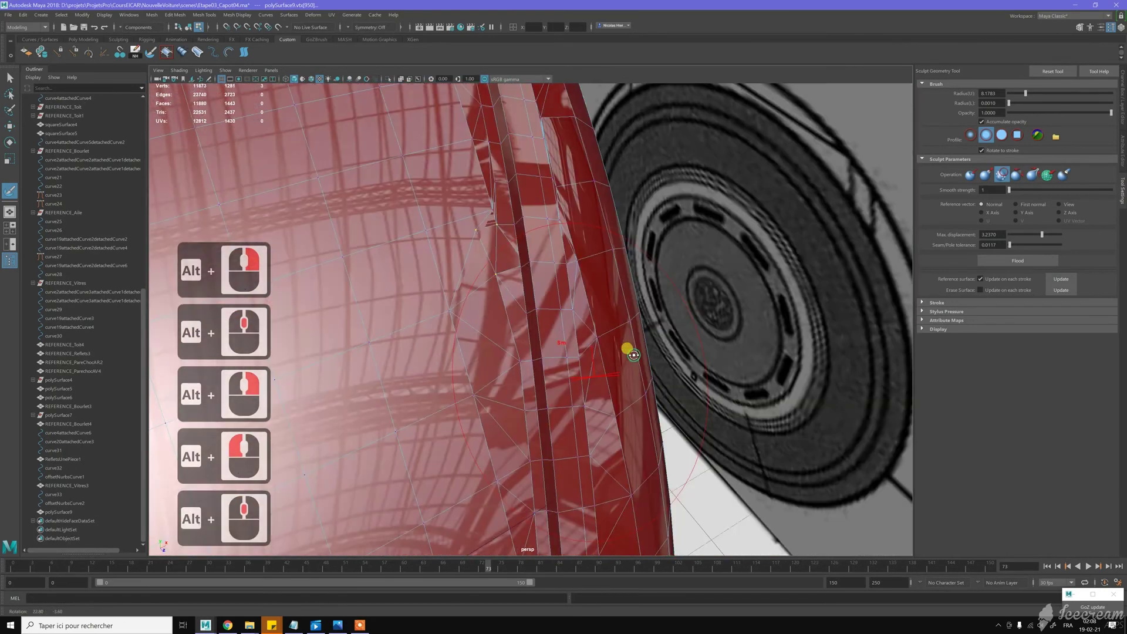
pyautogui.click(1037, 260)
pyautogui.click(1037, 260)
pyautogui.doubleClick(1037, 260)
pyautogui.tripleClick(1037, 260)
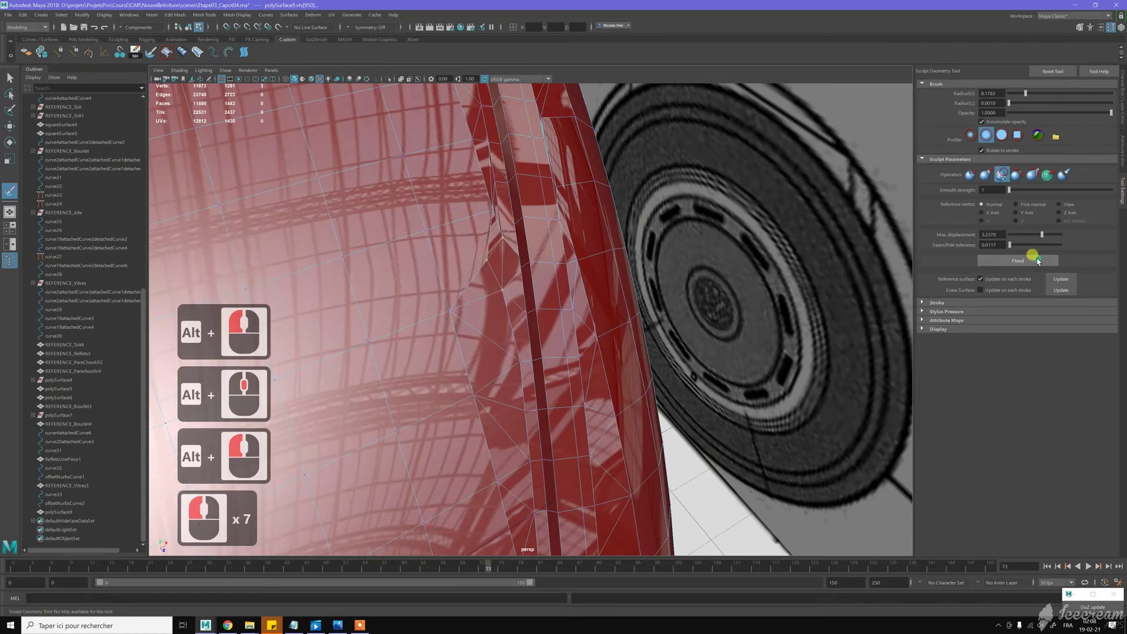
pyautogui.tripleClick(1036, 260)
pyautogui.tripleClick(1037, 260)
pyautogui.click(1036, 261)
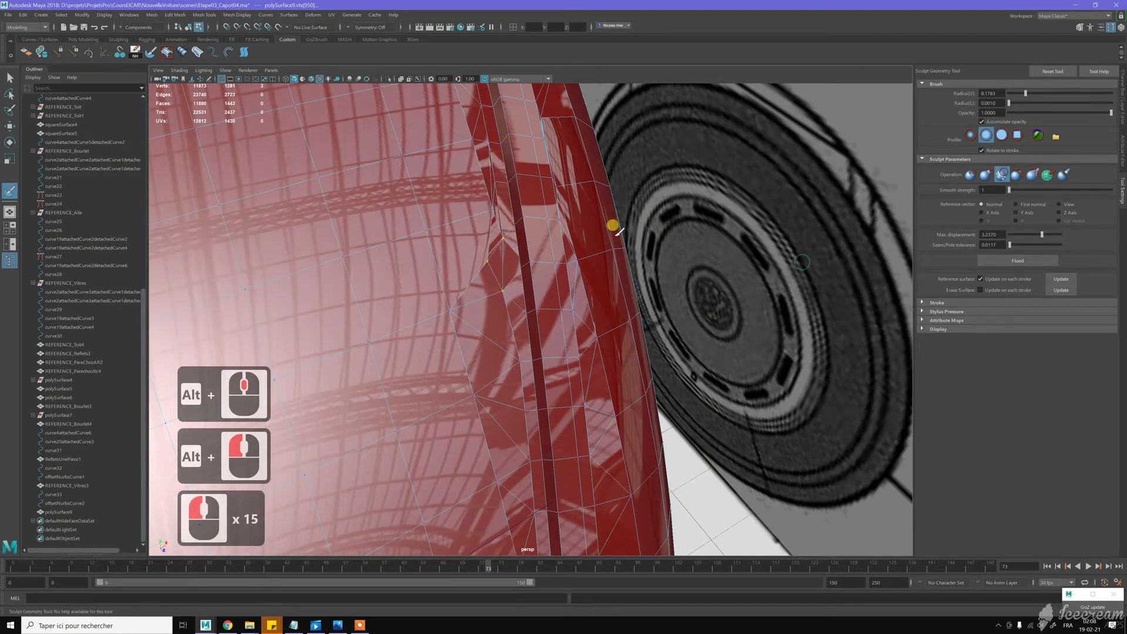
# Add the neighbouring border vertex to the selection and flood all four vertices repeatedly with the smooth operation
pyautogui.keyDown('alt'); pyautogui.moveTo(566, 209); pyautogui.dragTo(566, 202); pyautogui.keyUp('alt')
pyautogui.keyDown('alt'); pyautogui.moveTo(529, 209); pyautogui.dragTo(535, 223, button='middle'); pyautogui.keyUp('alt')
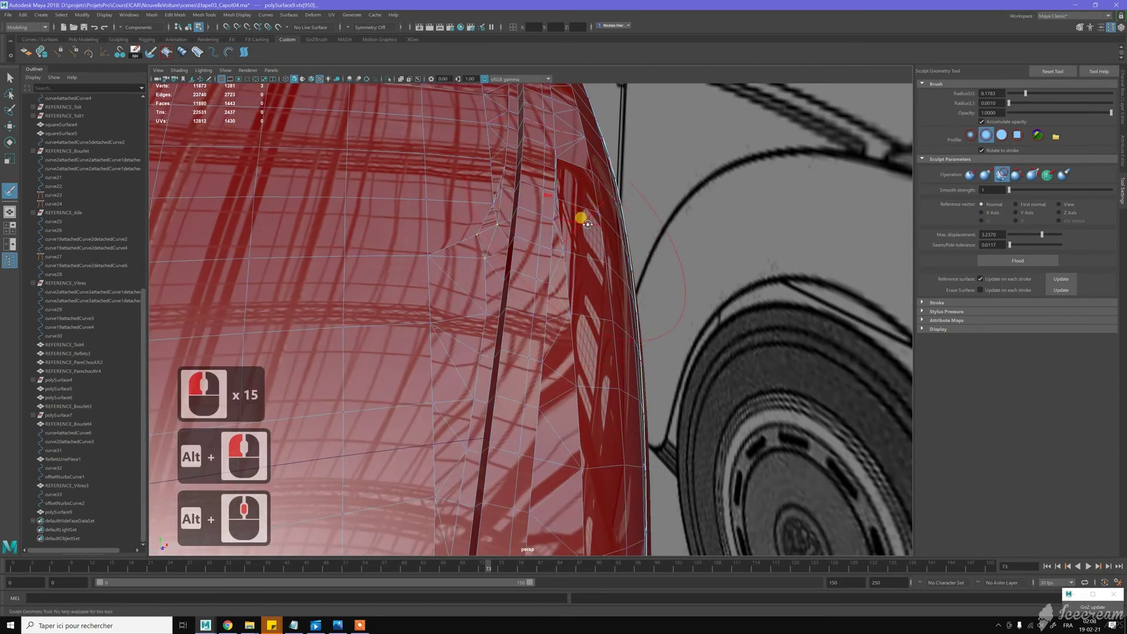
pyautogui.keyDown('alt'); pyautogui.moveTo(587, 224); pyautogui.dragTo(591, 224); pyautogui.keyUp('alt')
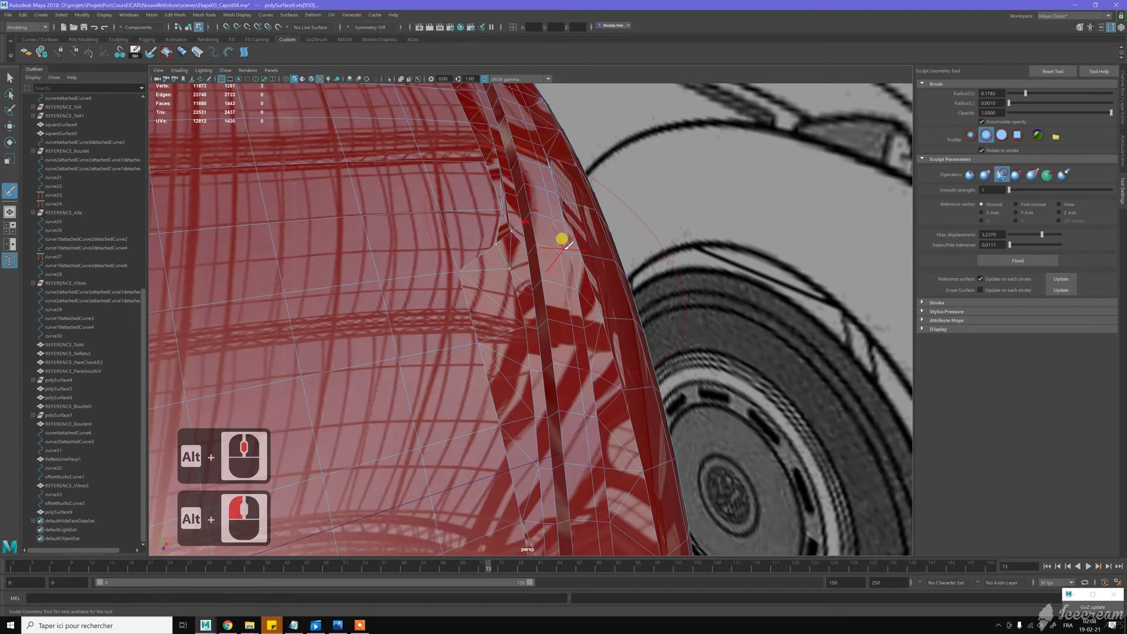
pyautogui.keyDown('alt'); pyautogui.moveTo(549, 234); pyautogui.dragTo(687, 261); pyautogui.keyUp('alt')
pyautogui.press('w')
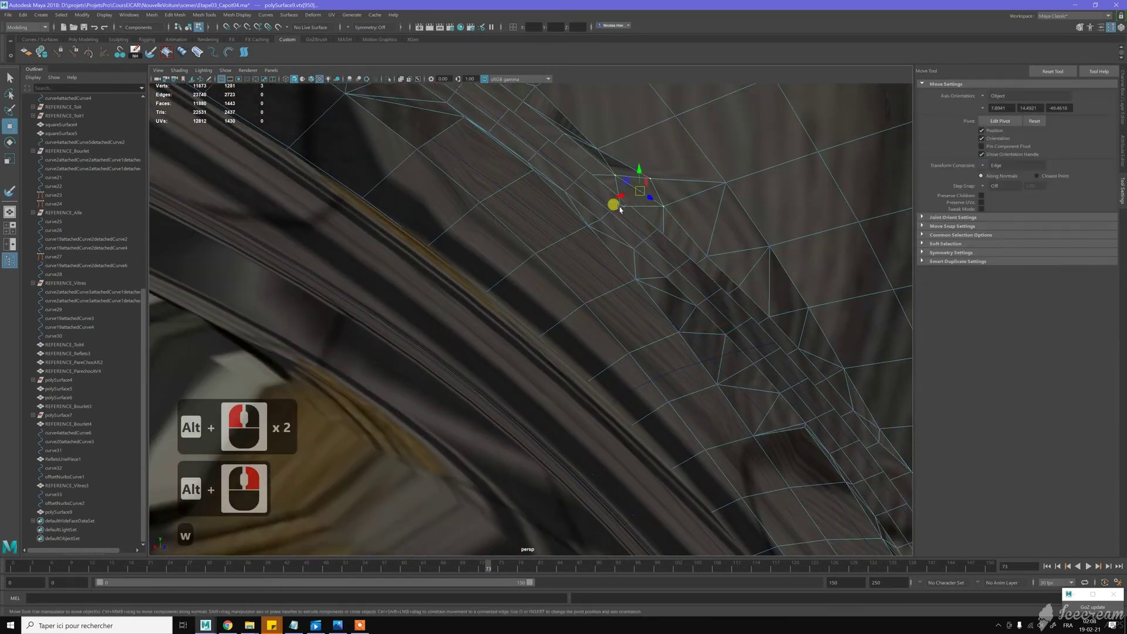
pyautogui.keyDown('shift'); pyautogui.click(626, 203); pyautogui.keyUp('shift')
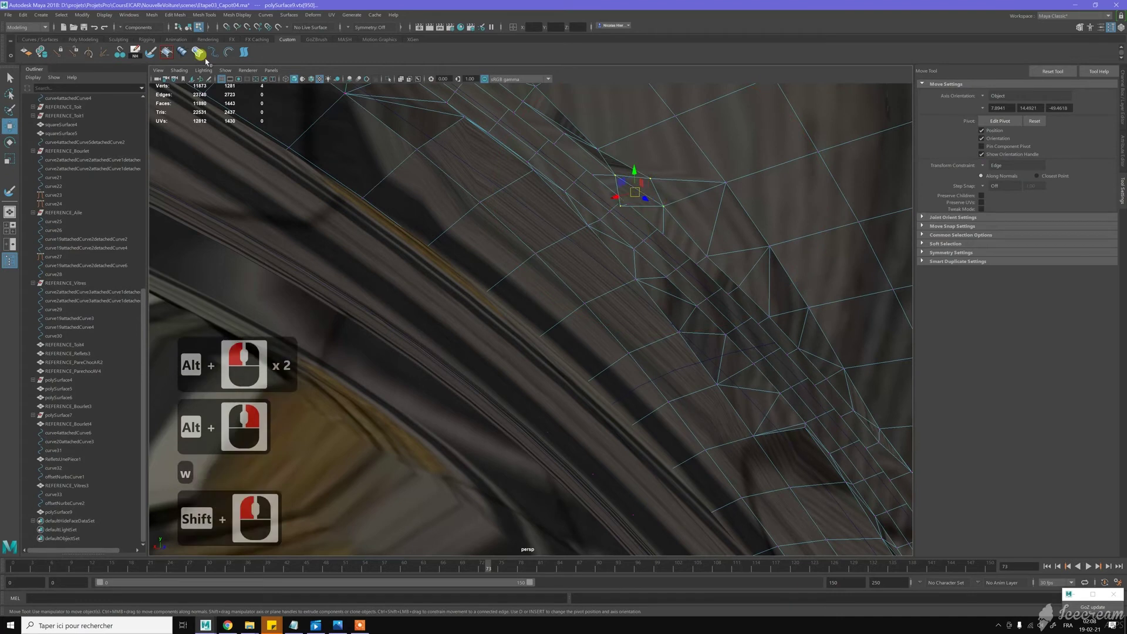
pyautogui.click(150, 53)
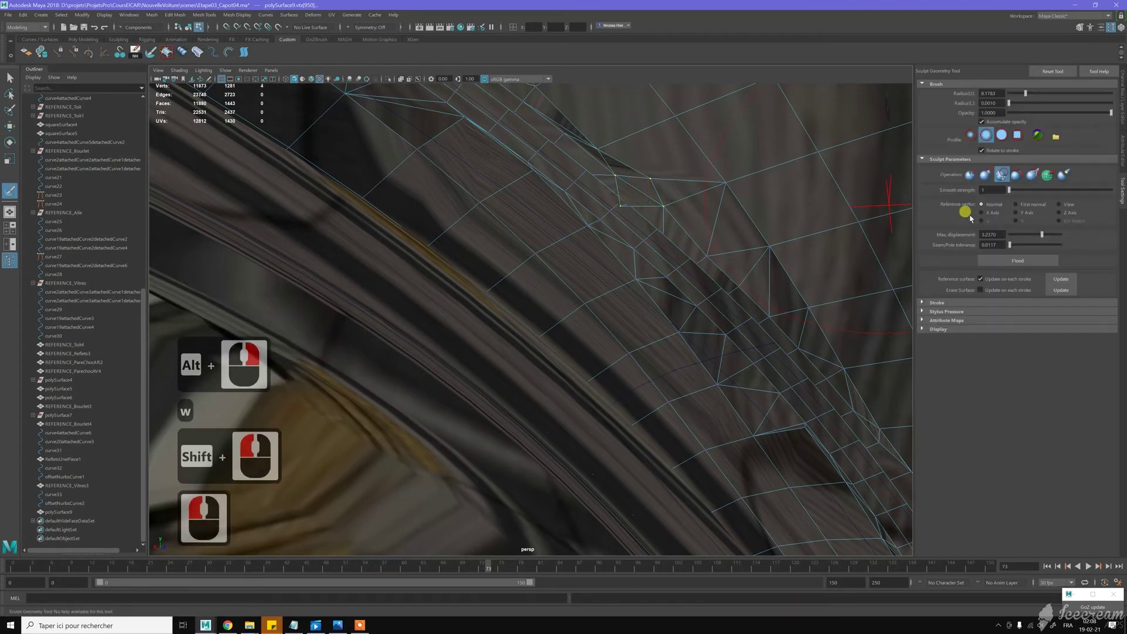
pyautogui.click(1006, 260)
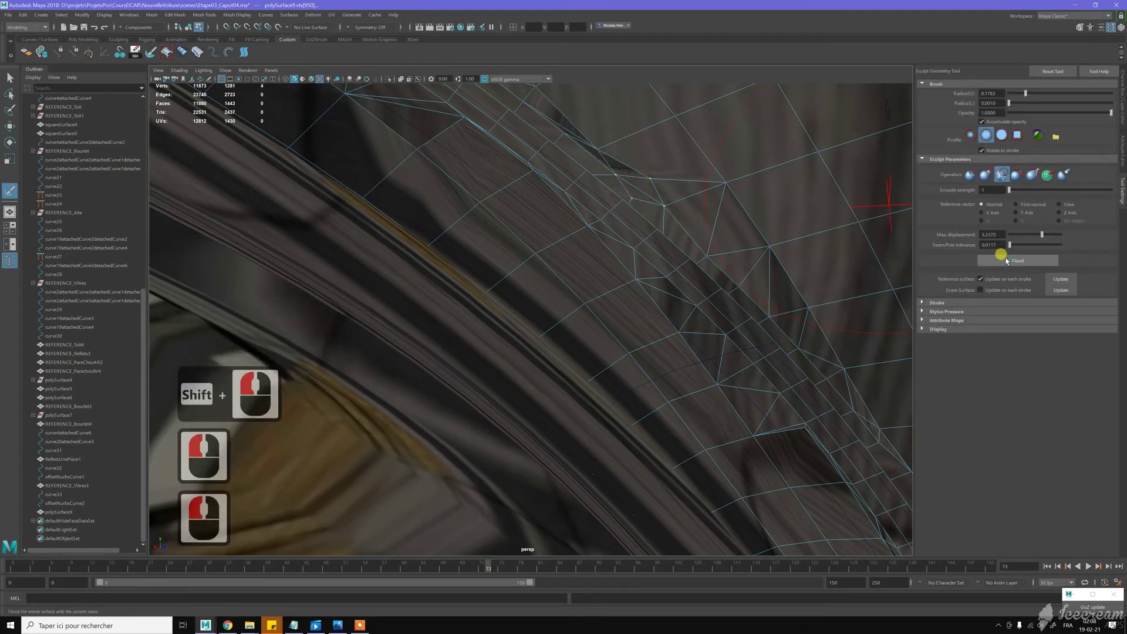
pyautogui.click(1006, 260)
pyautogui.click(1007, 261)
pyautogui.click(1006, 260)
pyautogui.click(1007, 261)
pyautogui.click(1007, 260)
pyautogui.doubleClick(1007, 260)
pyautogui.doubleClick(1006, 260)
pyautogui.tripleClick(1006, 260)
pyautogui.doubleClick(1007, 260)
pyautogui.doubleClick(1006, 260)
pyautogui.doubleClick(1006, 260)
# Reposition the misplaced vertices along the inner edge of the panel's border groove to even out the crumpled faces
pyautogui.keyDown('alt'); pyautogui.moveTo(699, 140); pyautogui.dragTo(611, 176); pyautogui.keyUp('alt')
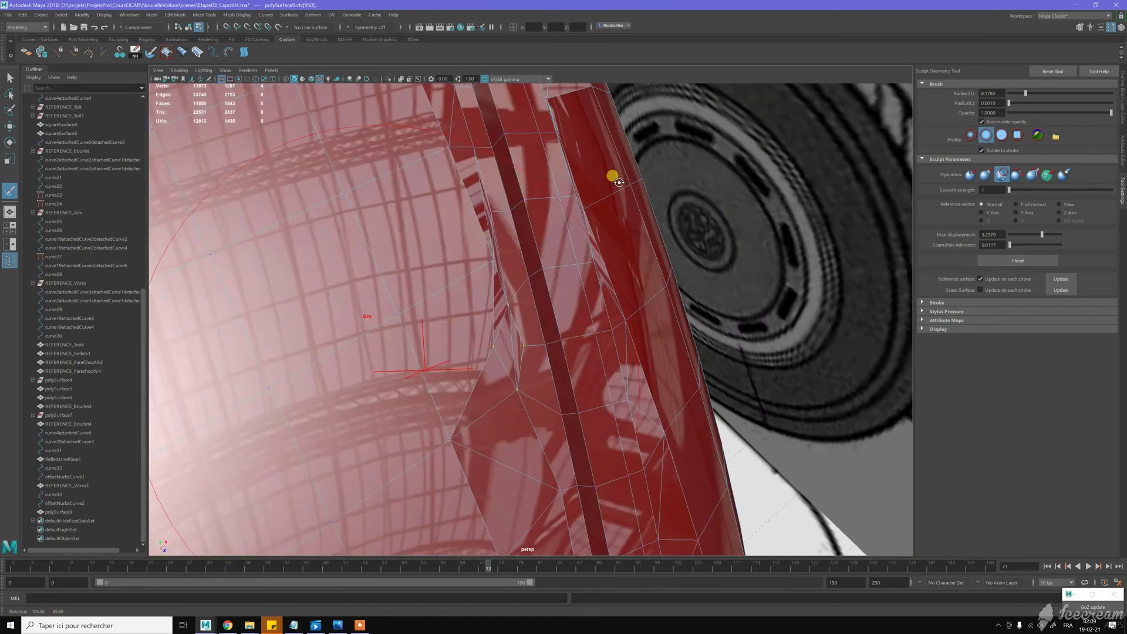
pyautogui.keyDown('alt'); pyautogui.moveTo(540, 206); pyautogui.dragTo(579, 194, button='middle'); pyautogui.keyUp('alt')
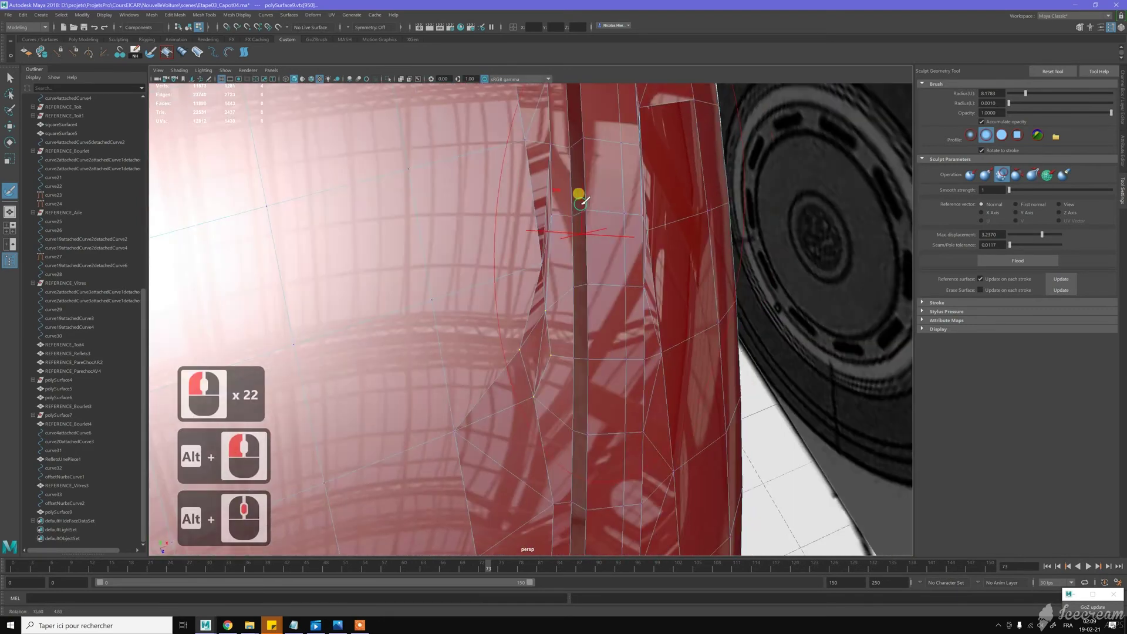
pyautogui.keyDown('alt'); pyautogui.moveTo(579, 194); pyautogui.dragTo(636, 176); pyautogui.keyUp('alt')
pyautogui.keyDown('alt'); pyautogui.moveTo(637, 176); pyautogui.dragTo(614, 220, button='middle'); pyautogui.keyUp('alt')
pyautogui.press('w')
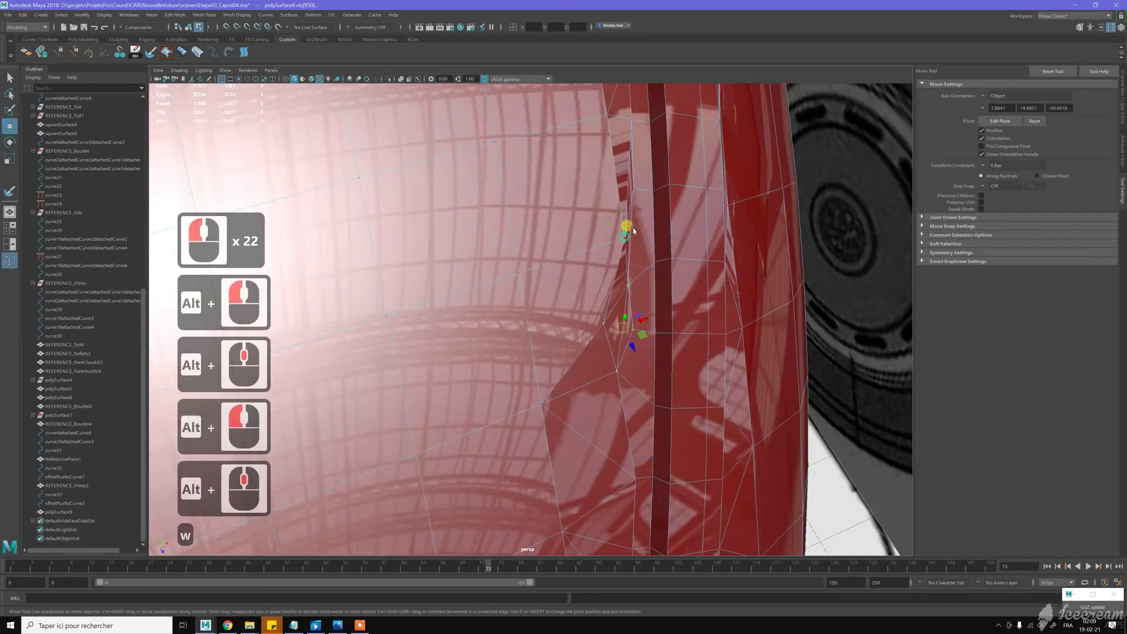
pyautogui.click(634, 231)
pyautogui.moveTo(642, 231); pyautogui.dragTo(630, 233)
pyautogui.click(634, 269)
pyautogui.click(628, 285)
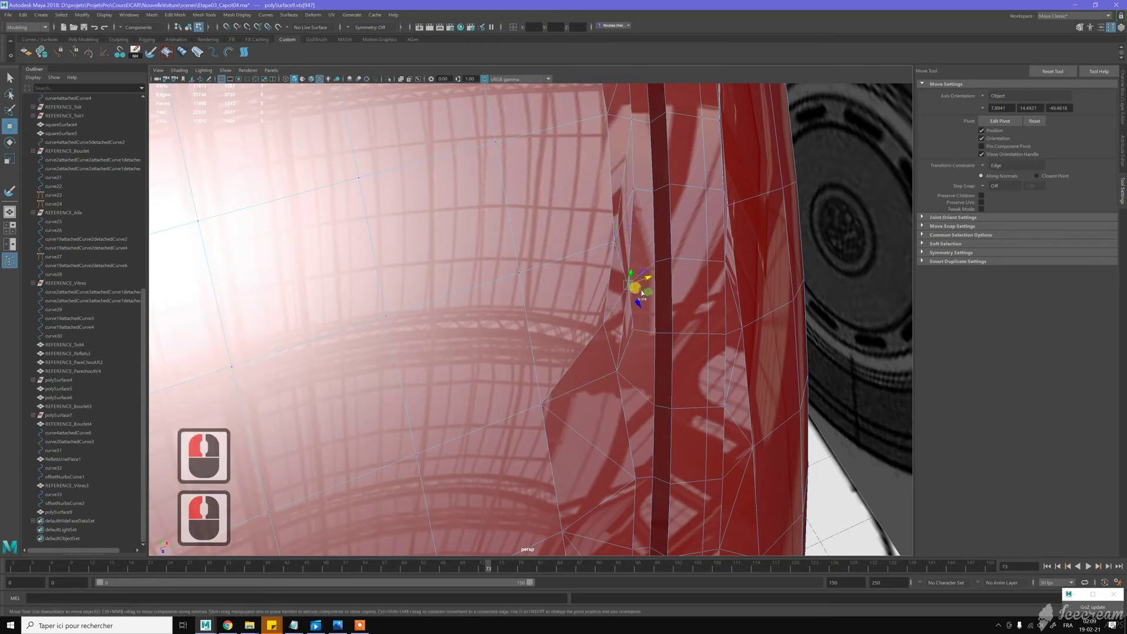
pyautogui.moveTo(647, 293); pyautogui.dragTo(650, 257)
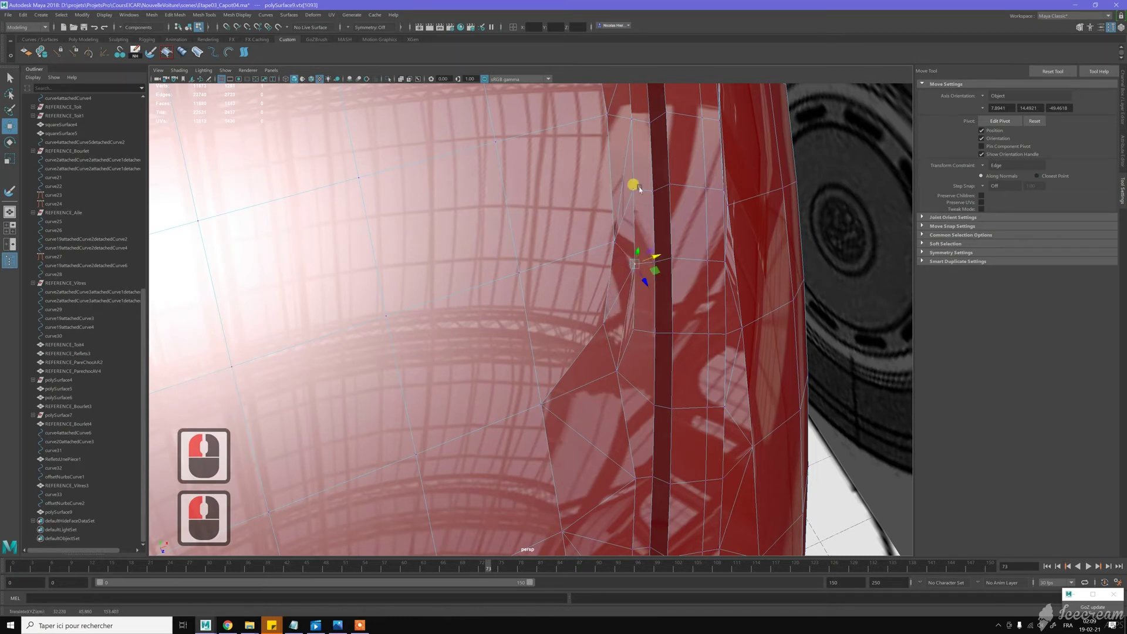
# Move the adjacent vertex at the inward kink of the groove's inner edge slightly toward the groove and along it
pyautogui.click(616, 373)
pyautogui.keyDown('alt'); pyautogui.moveTo(616, 372); pyautogui.dragTo(594, 317, button='middle'); pyautogui.keyUp('alt')
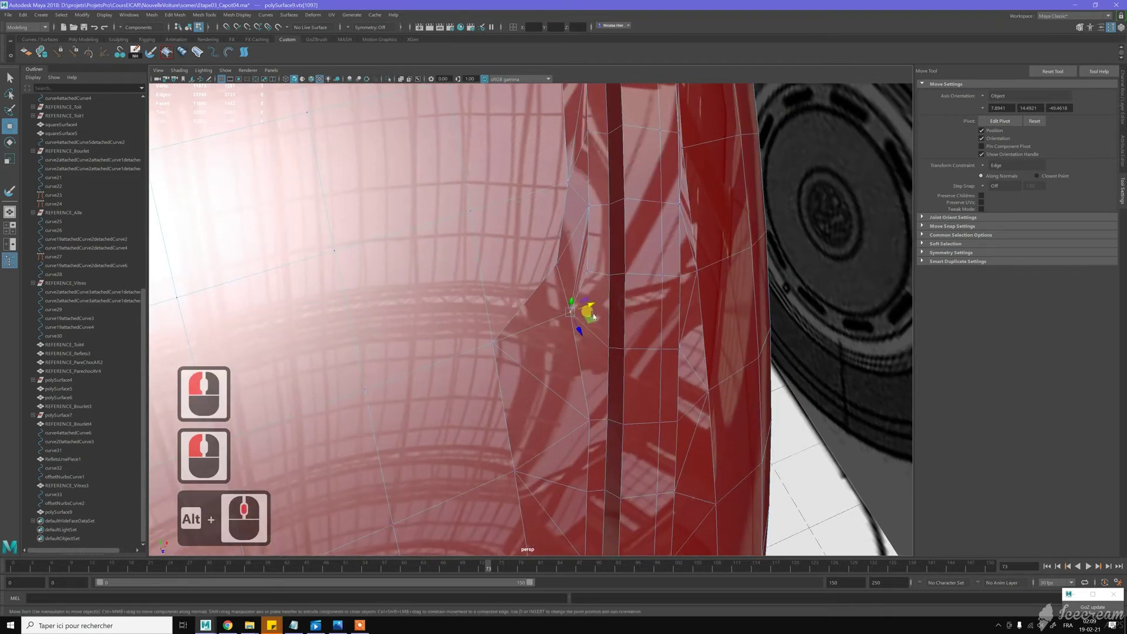
pyautogui.moveTo(589, 318); pyautogui.dragTo(594, 323)
pyautogui.click(569, 280)
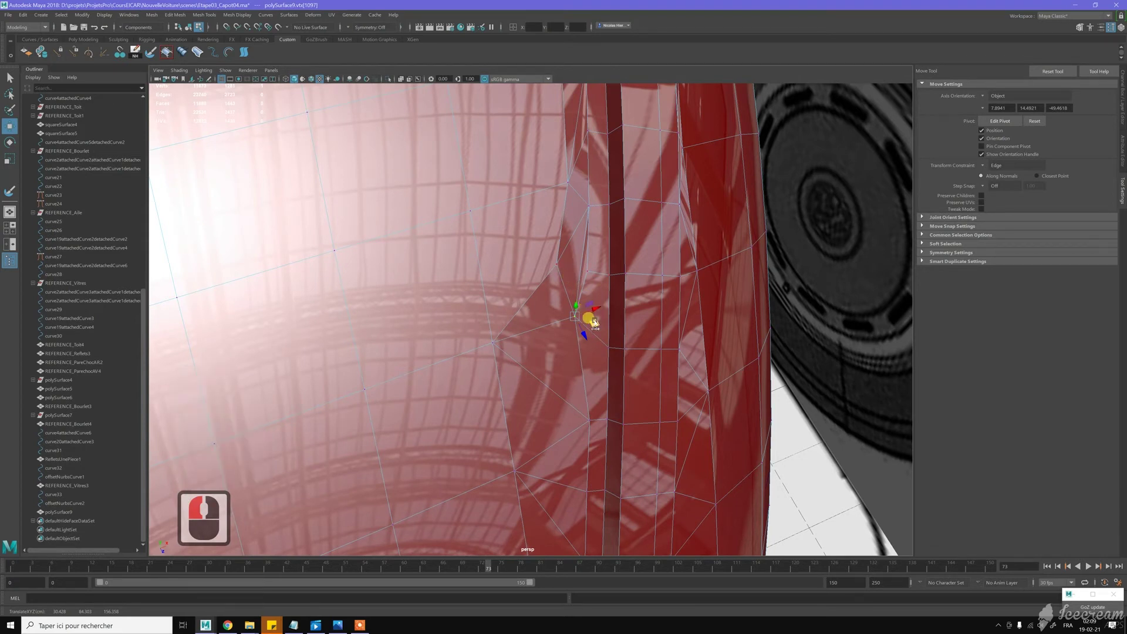
pyautogui.moveTo(593, 323); pyautogui.dragTo(588, 262)
# Delete the long edge leading to the repositioned kink vertex beside the border groove
pyautogui.moveTo(580, 217); pyautogui.dragTo(579, 263, button='right')
pyautogui.click(580, 263)
pyautogui.hotkey('ctrl', 'BackSpace')
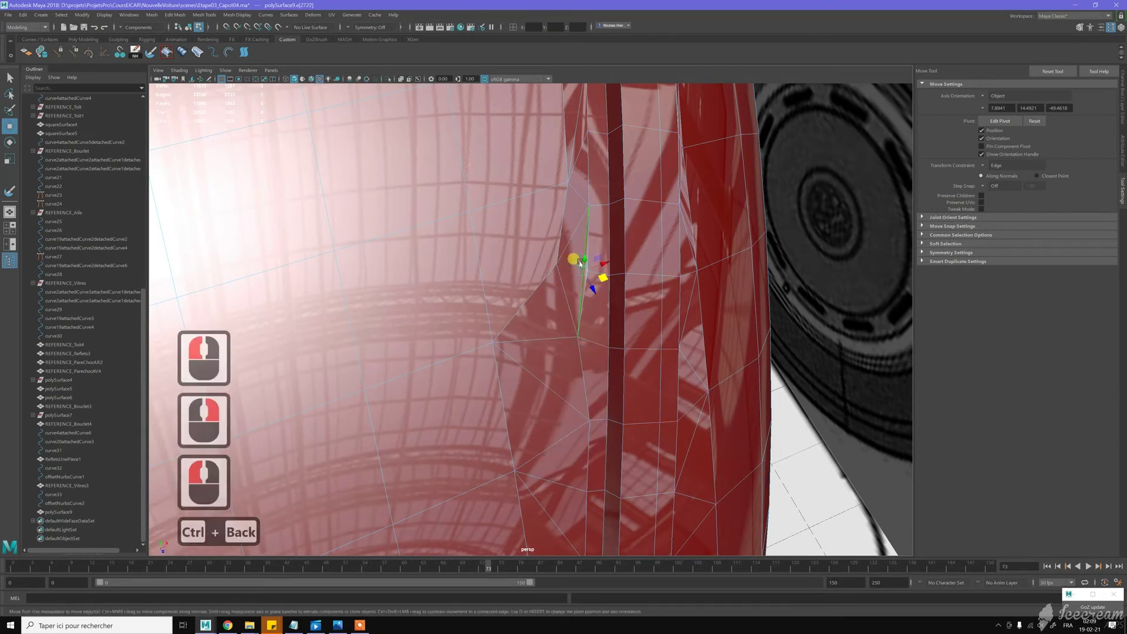
# Move the two neighbouring vertices on the groove's inner edge toward the groove to straighten that edge
pyautogui.moveTo(572, 339); pyautogui.dragTo(573, 306)
pyautogui.moveTo(543, 295); pyautogui.dragTo(544, 295, button='right')
pyautogui.click(581, 337)
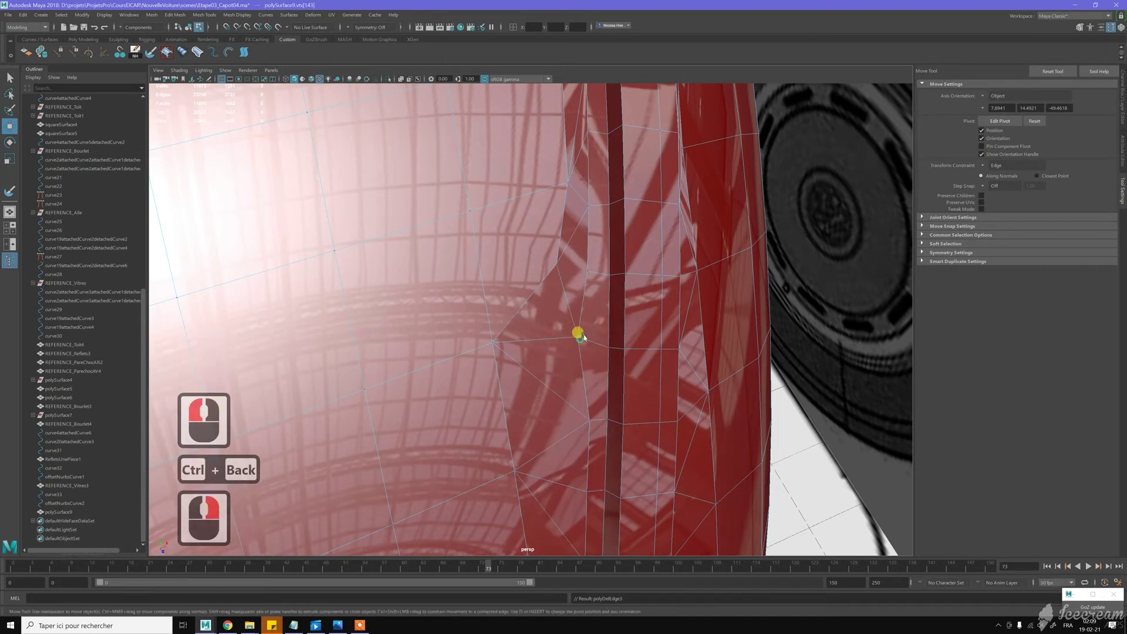
pyautogui.moveTo(596, 344); pyautogui.dragTo(599, 367)
pyautogui.click(611, 351)
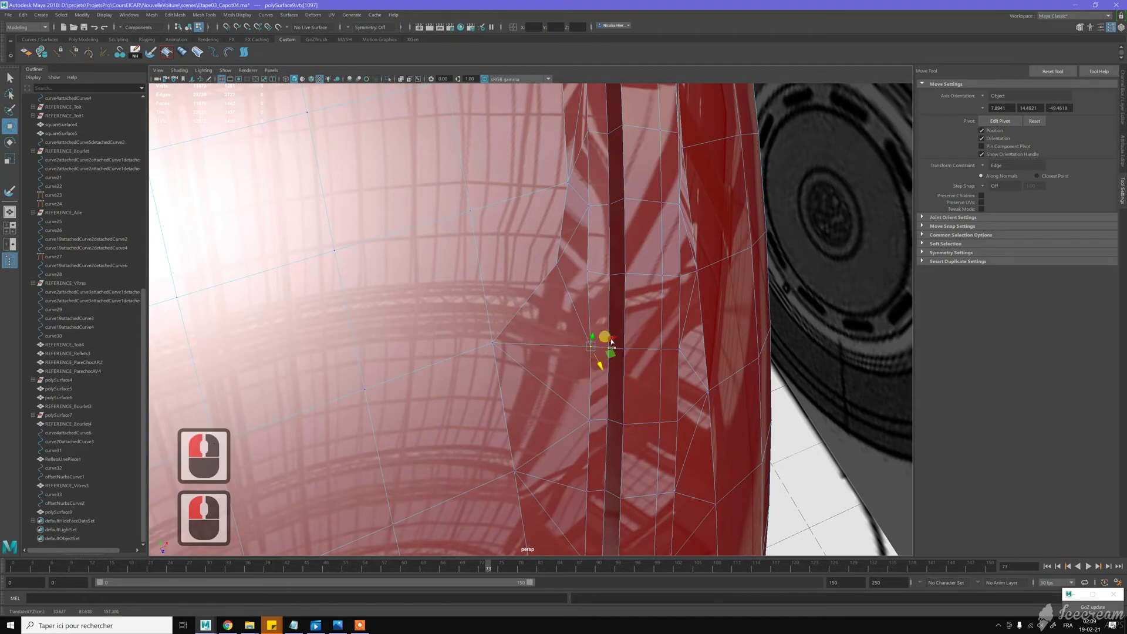
pyautogui.moveTo(611, 340); pyautogui.dragTo(612, 339)
pyautogui.click(586, 270)
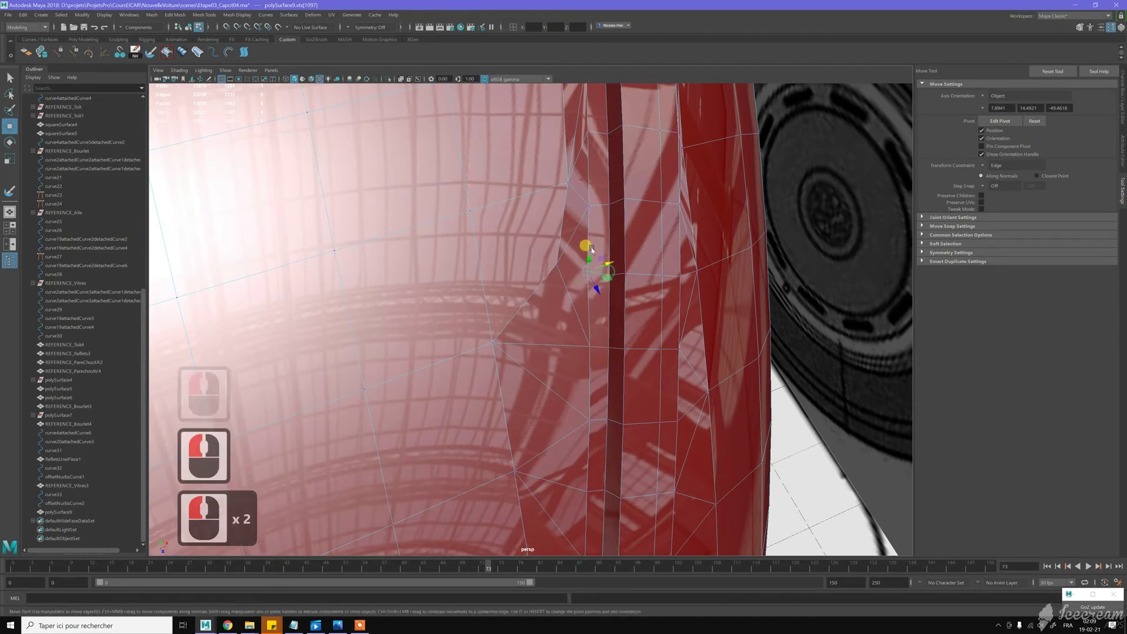
pyautogui.moveTo(595, 290); pyautogui.dragTo(597, 294)
# Cut a new edge with Multi-Cut from the kink vertex of the panel to the repositioned vertex beside the groove
pyautogui.moveTo(567, 247); pyautogui.dragTo(517, 232, button='right')
pyautogui.click(566, 228)
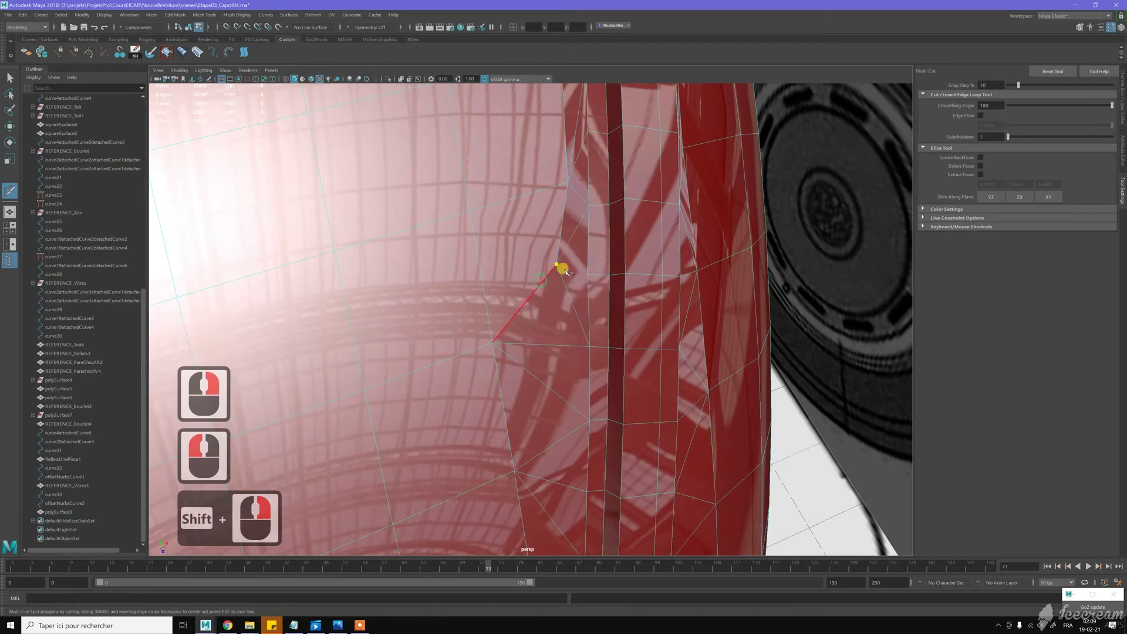
pyautogui.click(588, 251)
pyautogui.rightClick(591, 302)
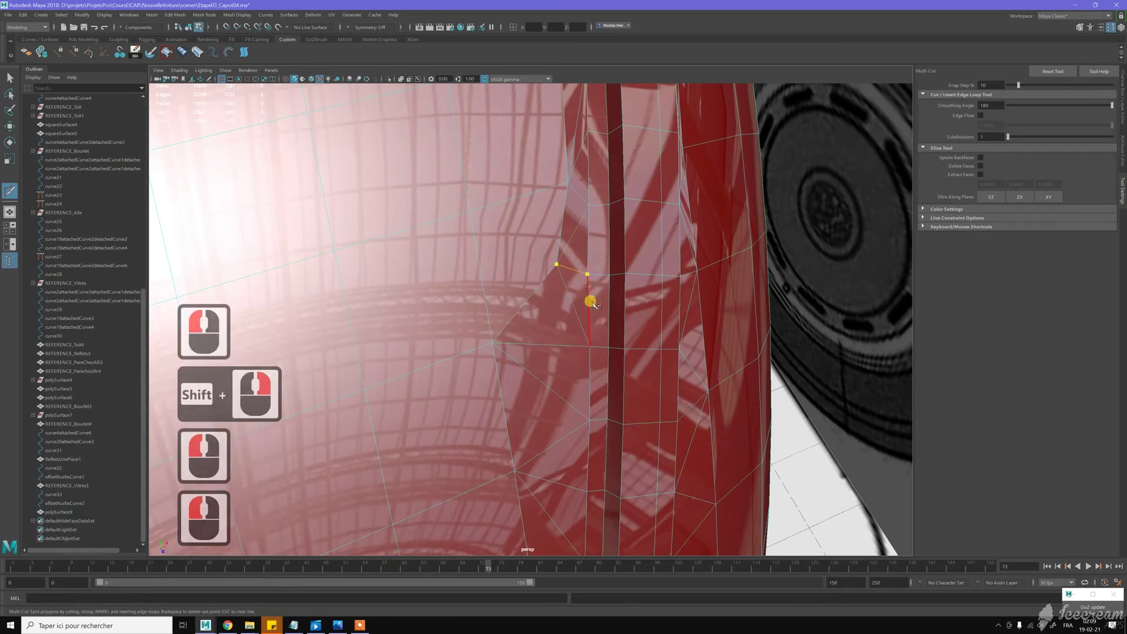
pyautogui.press('y')
pyautogui.press('w')
# Delete the edge loop running along the panel's border groove
pyautogui.scroll(-7, 591, 304)
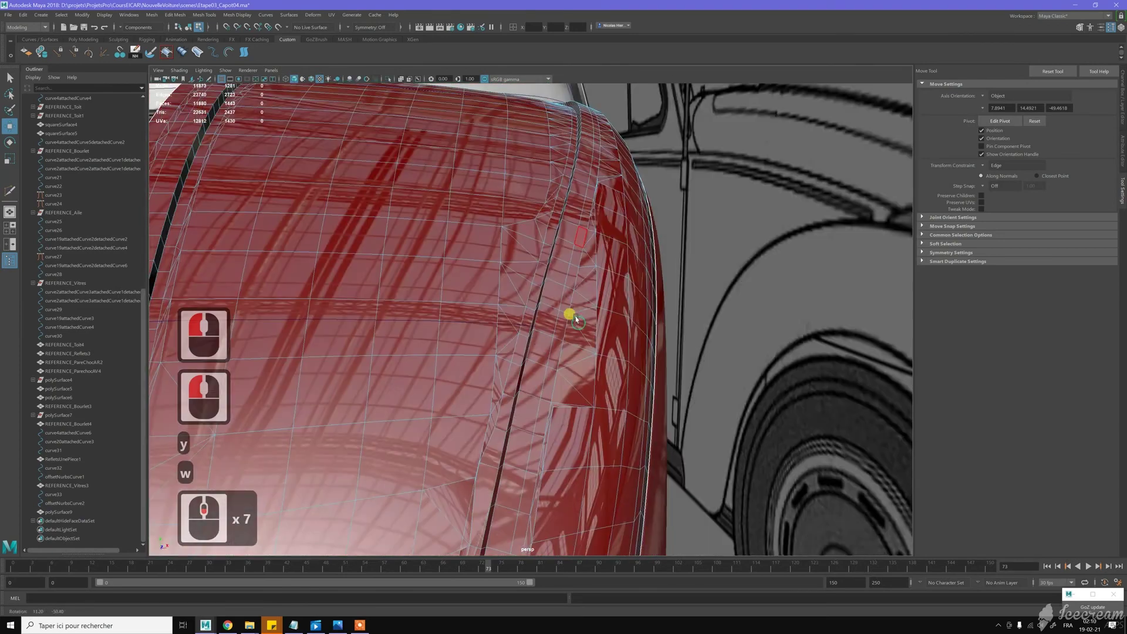
pyautogui.keyDown('alt'); pyautogui.moveTo(576, 319); pyautogui.dragTo(523, 256); pyautogui.keyUp('alt')
pyautogui.moveTo(524, 257)
pyautogui.keyDown('alt'); pyautogui.mouseDown(button='right')
pyautogui.moveTo(501, 264)
pyautogui.moveTo(515, 249)
pyautogui.mouseUp(button='right'); pyautogui.keyUp('alt')
pyautogui.keyDown('alt'); pyautogui.moveTo(515, 249); pyautogui.dragTo(490, 251, button='middle'); pyautogui.keyUp('alt')
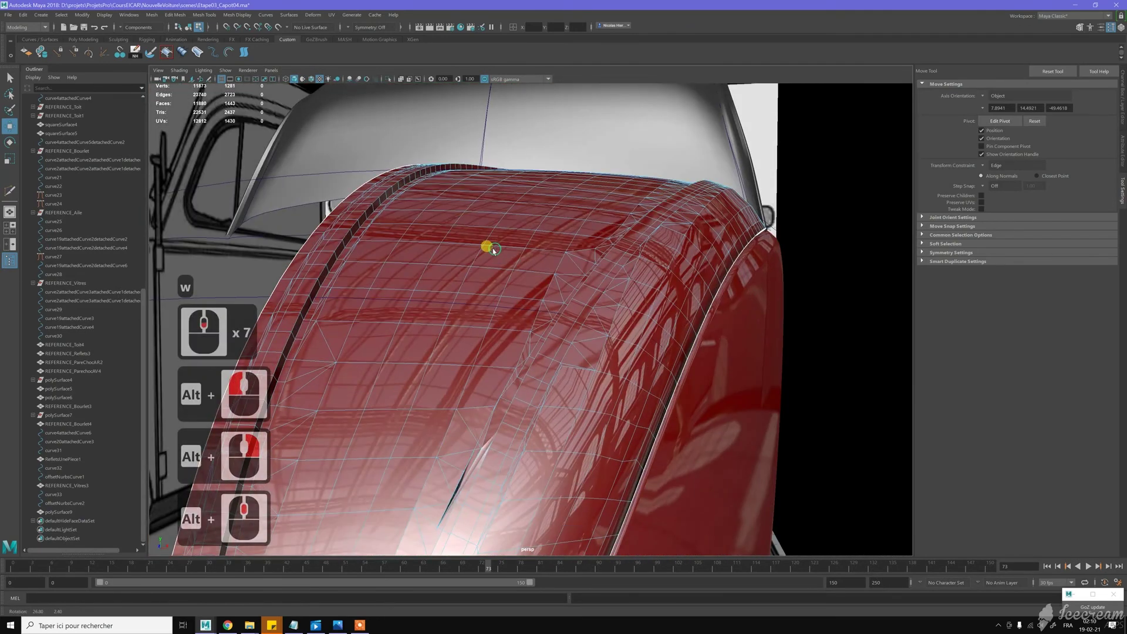
pyautogui.keyDown('alt'); pyautogui.moveTo(491, 251); pyautogui.dragTo(499, 247); pyautogui.keyUp('alt')
pyautogui.moveTo(362, 207); pyautogui.dragTo(357, 192, button='right')
pyautogui.doubleClick(355, 197)
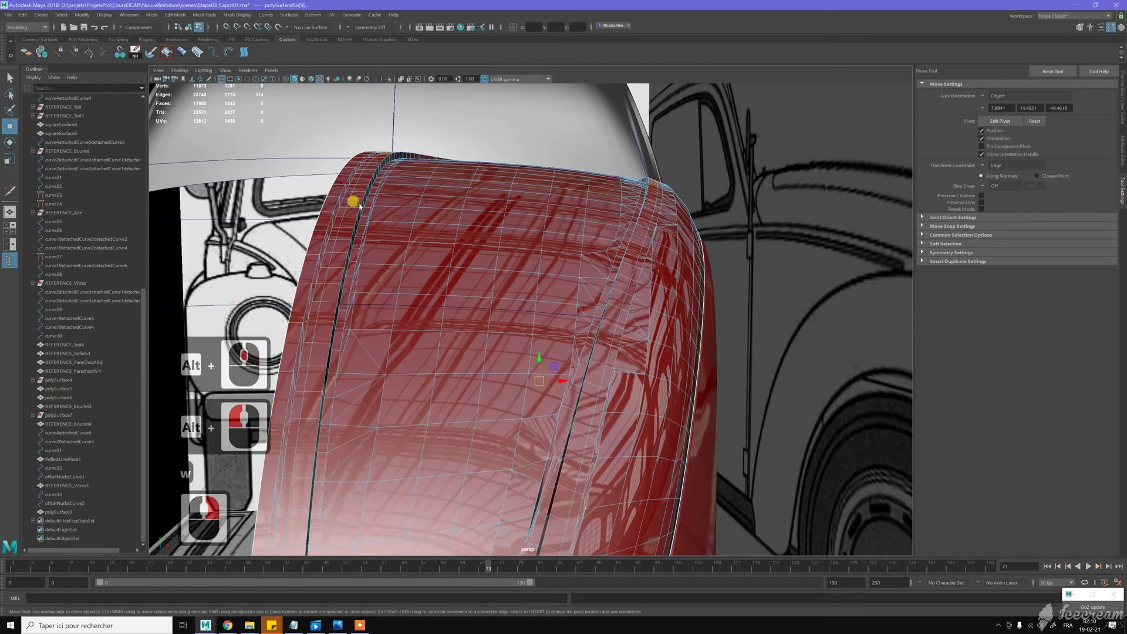
pyautogui.doubleClick(383, 193)
pyautogui.hotkey('ctrl', 'BackSpace')
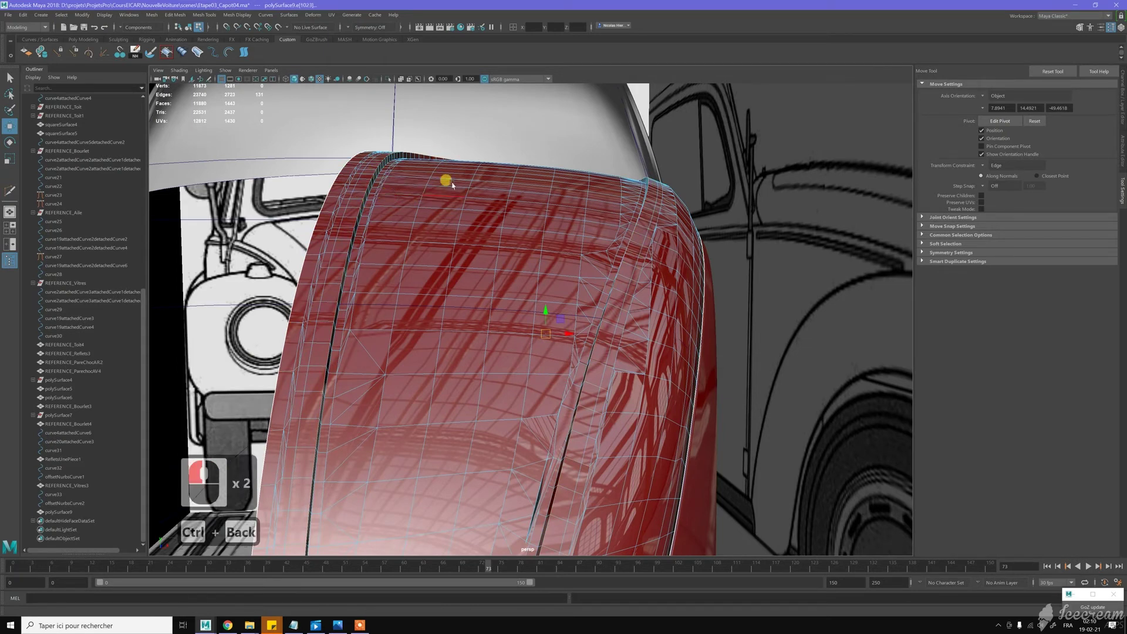
pyautogui.scroll(-2, 452, 184)
pyautogui.hotkey('ctrl', 'BackSpace')
# Insert two equally spaced edge loops along the border groove using multiple edge loops, and return to object mode
pyautogui.keyDown('alt'); pyautogui.moveTo(464, 164); pyautogui.dragTo(476, 176); pyautogui.keyUp('alt')
pyautogui.keyDown('alt'); pyautogui.moveTo(562, 280); pyautogui.dragTo(573, 259); pyautogui.keyUp('alt')
pyautogui.scroll(3, 574, 259)
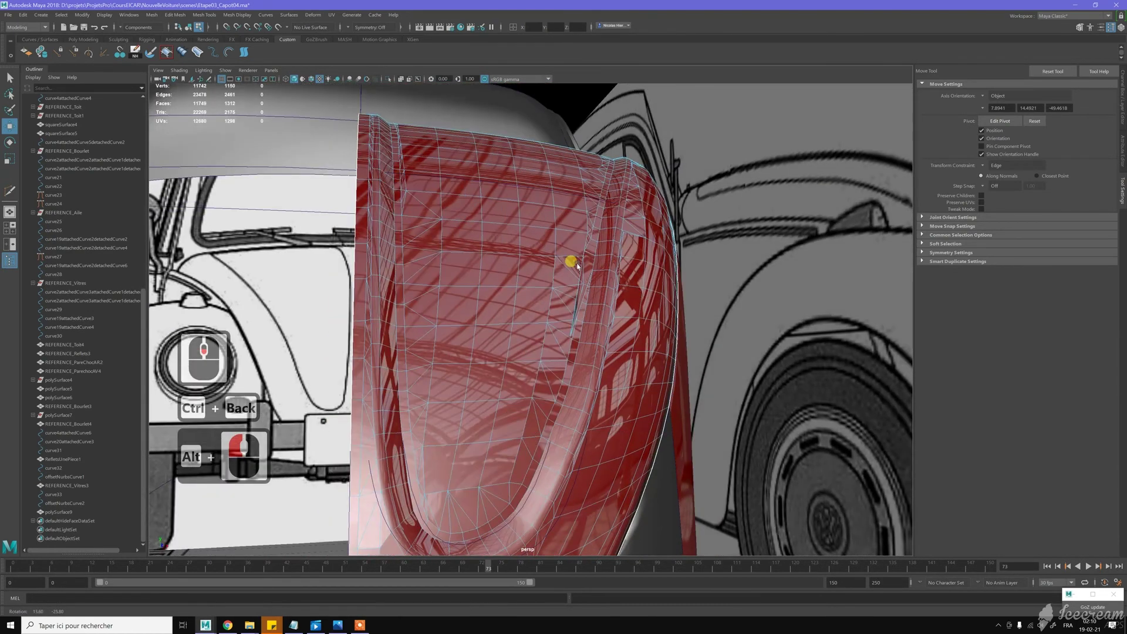
pyautogui.press('w')
pyautogui.rightClick(608, 241)
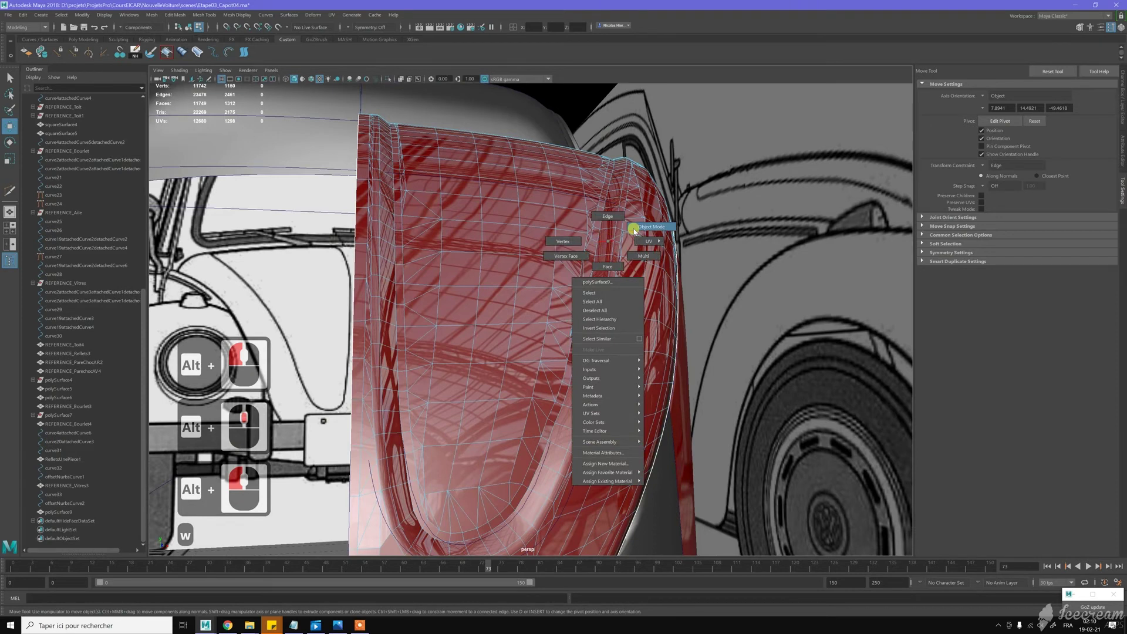
pyautogui.click(634, 229)
pyautogui.keyDown('shift'); pyautogui.rightClick(609, 241); pyautogui.keyUp('shift')
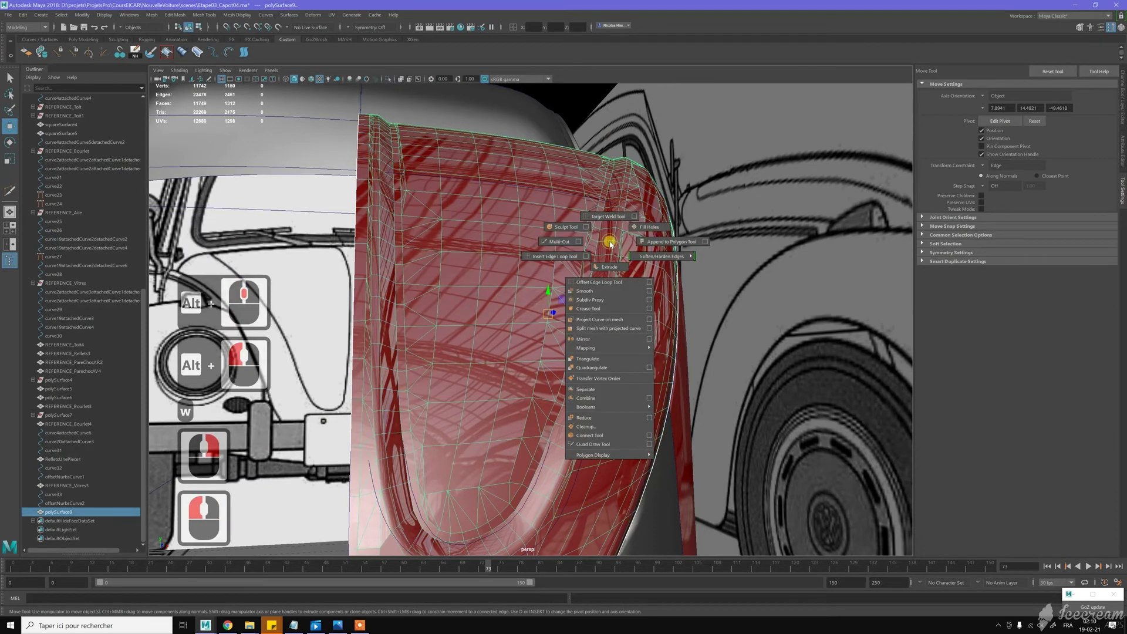
pyautogui.click(569, 256)
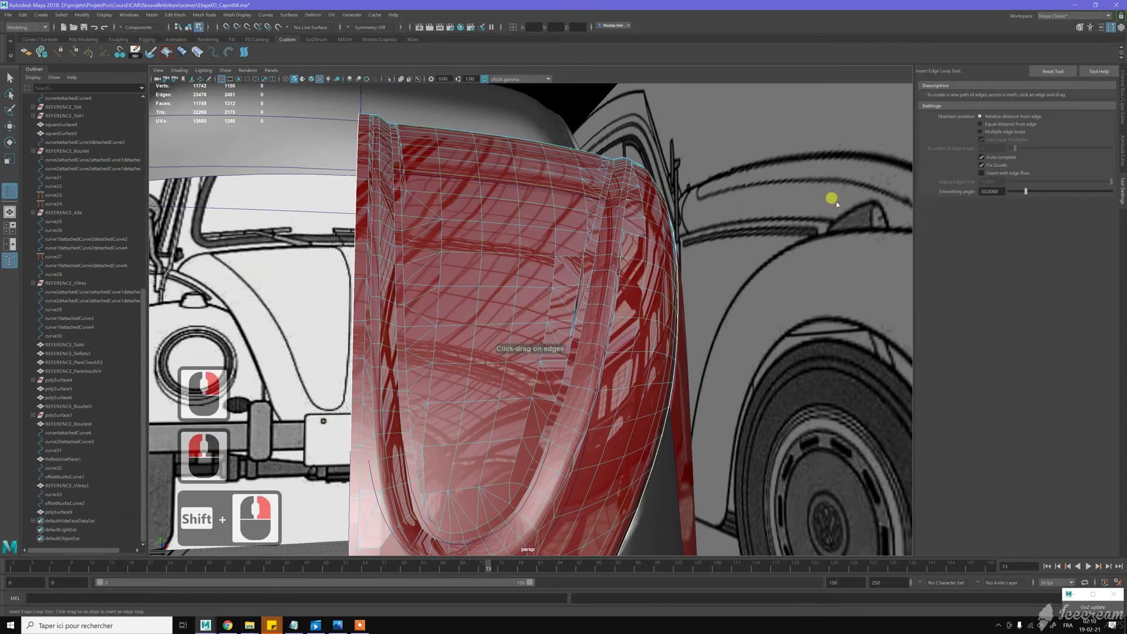
pyautogui.click(986, 131)
pyautogui.click(972, 149)
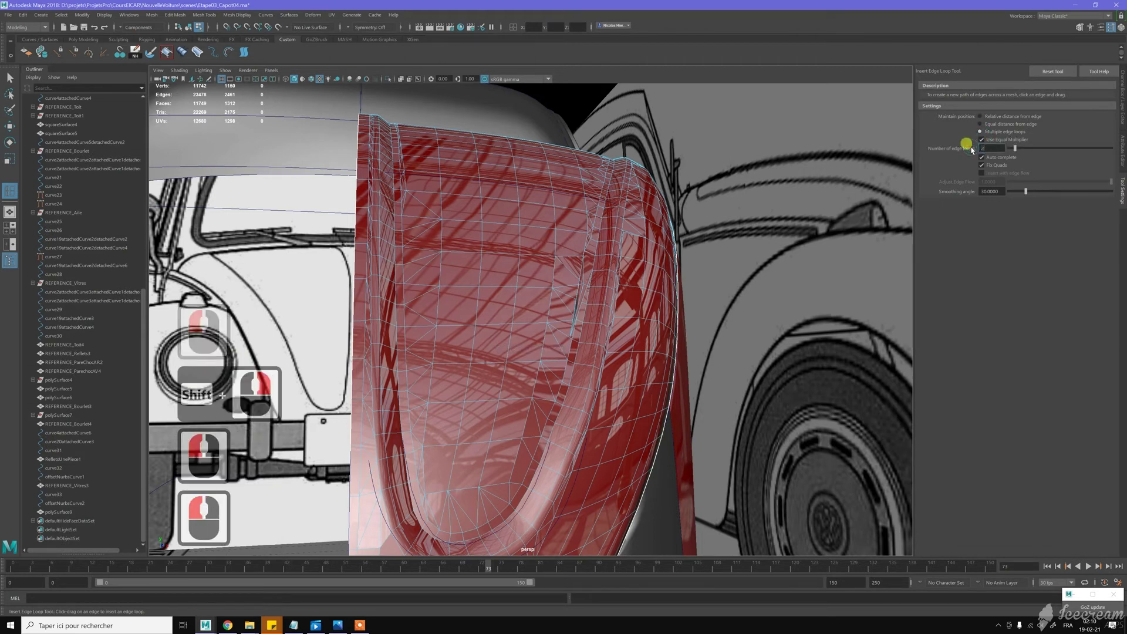
pyautogui.write('2')
pyautogui.press('Return')
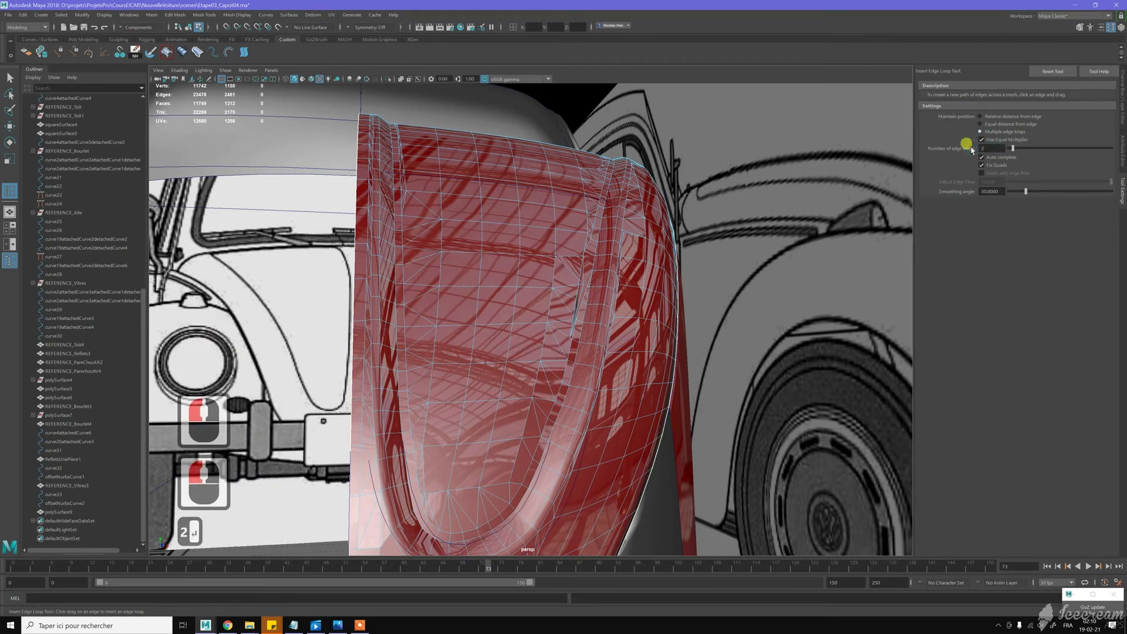
pyautogui.click(605, 241)
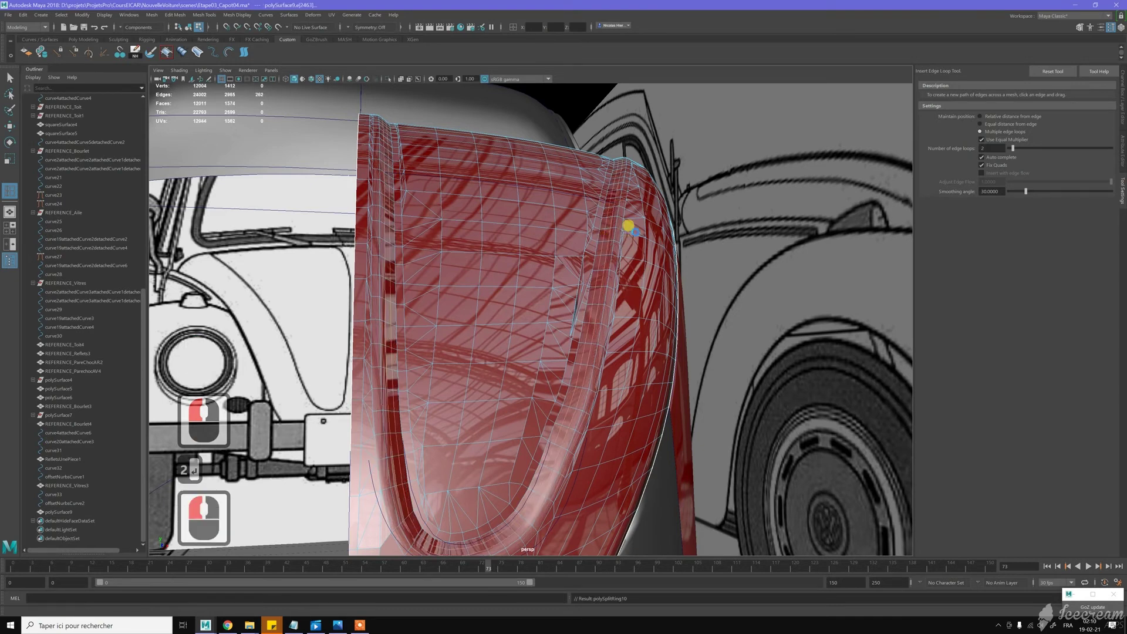
pyautogui.press('w')
pyautogui.moveTo(648, 175); pyautogui.dragTo(666, 194, button='right')
pyautogui.press('w')
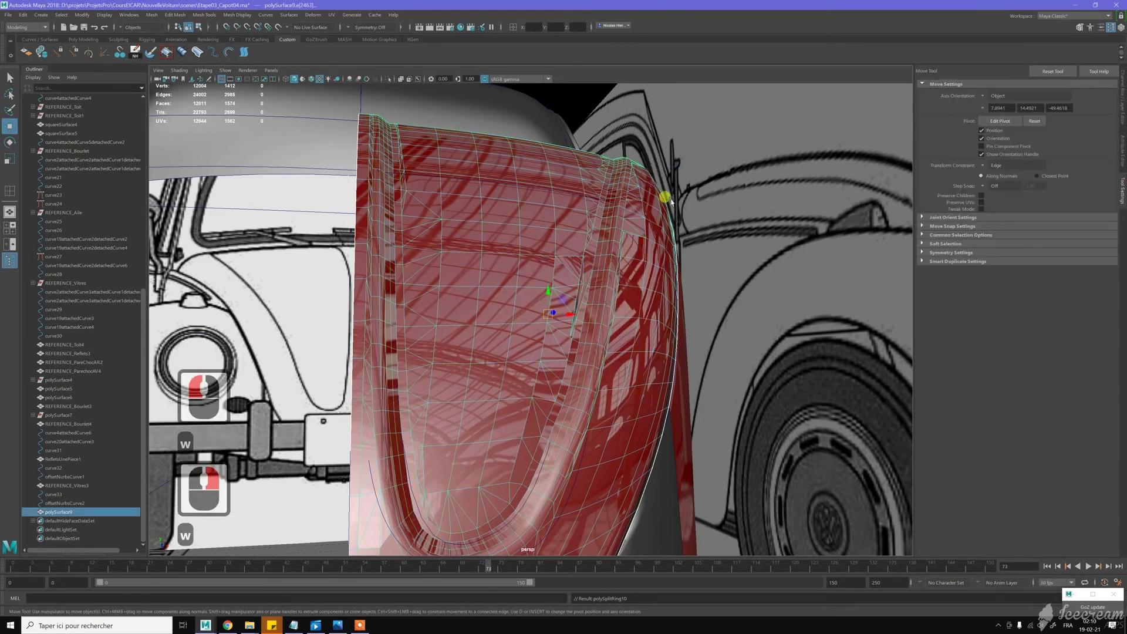
# Soften the edges of the hood mesh and isolate the hood in the viewport
pyautogui.scroll(-4, 690, 203)
pyautogui.moveTo(665, 214)
pyautogui.keyDown('alt'); pyautogui.mouseDown()
pyautogui.moveTo(684, 194)
pyautogui.moveTo(647, 214)
pyautogui.mouseUp(); pyautogui.keyUp('alt')
pyautogui.scroll(-4, 653, 212)
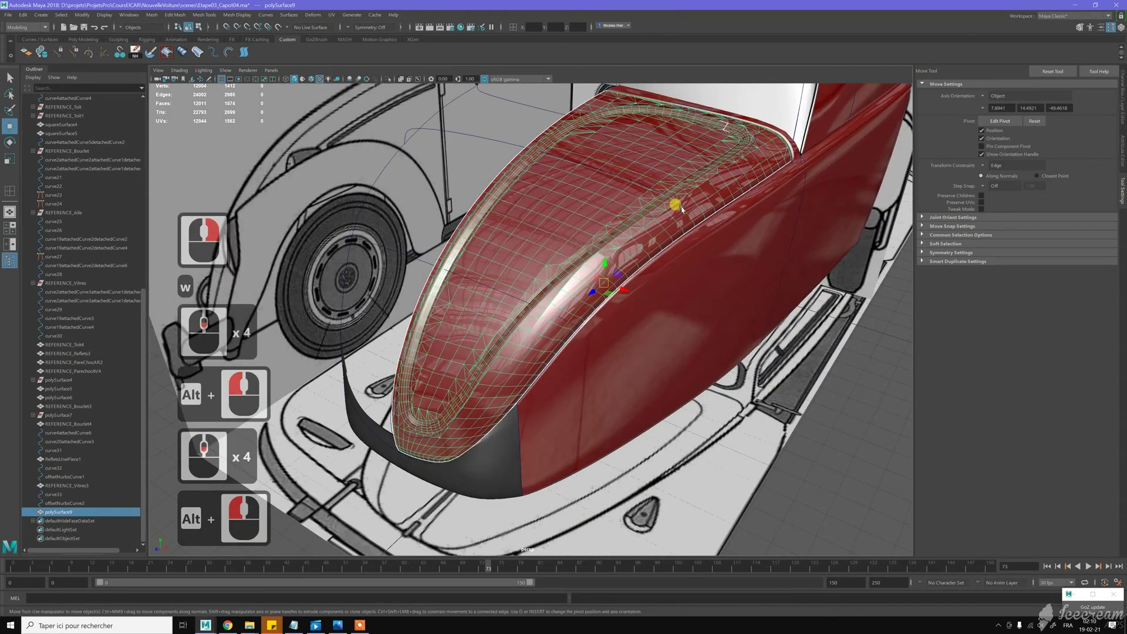
pyautogui.keyDown('shift'); pyautogui.moveTo(684, 208); pyautogui.dragTo(755, 170, button='right'); pyautogui.keyUp('shift')
pyautogui.press('w')
pyautogui.click(857, 367)
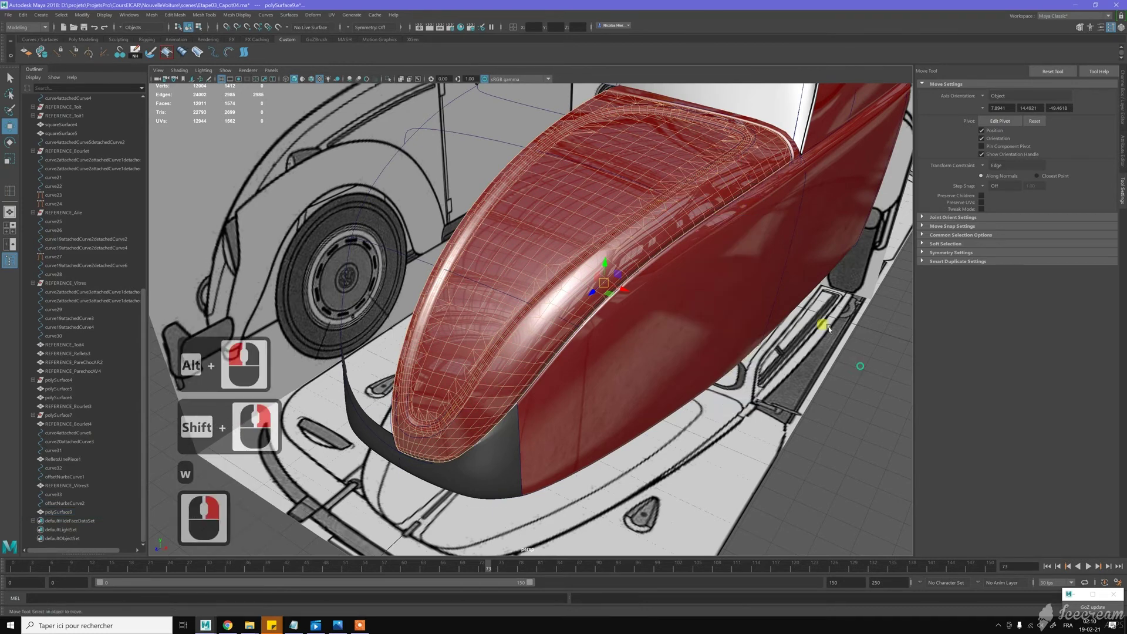
pyautogui.click(681, 198)
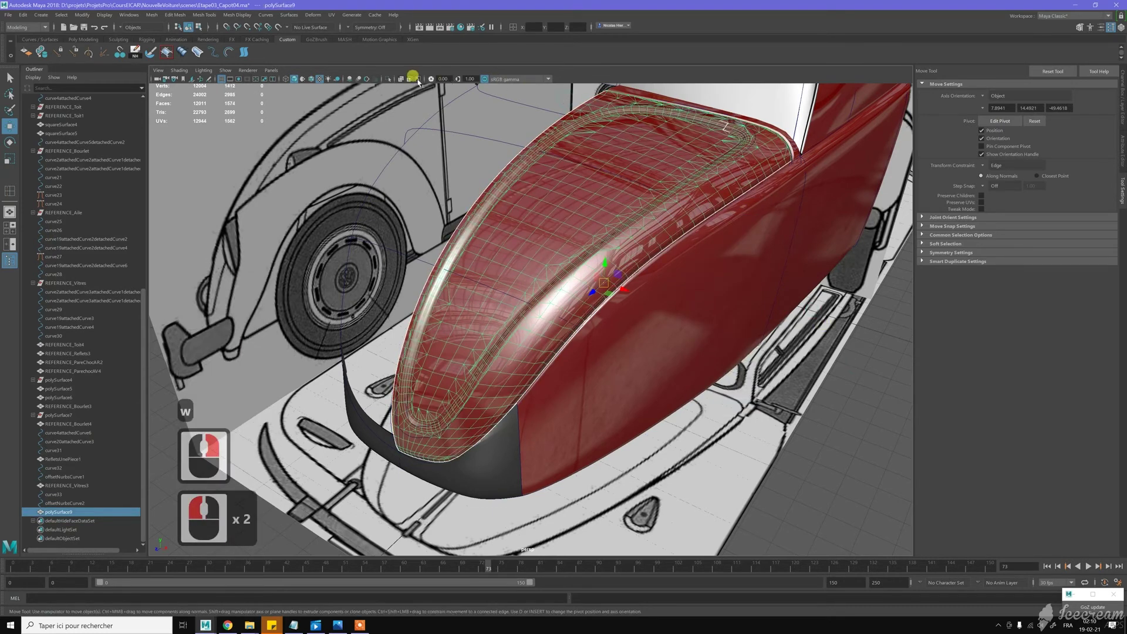
pyautogui.click(390, 79)
pyautogui.click(788, 317)
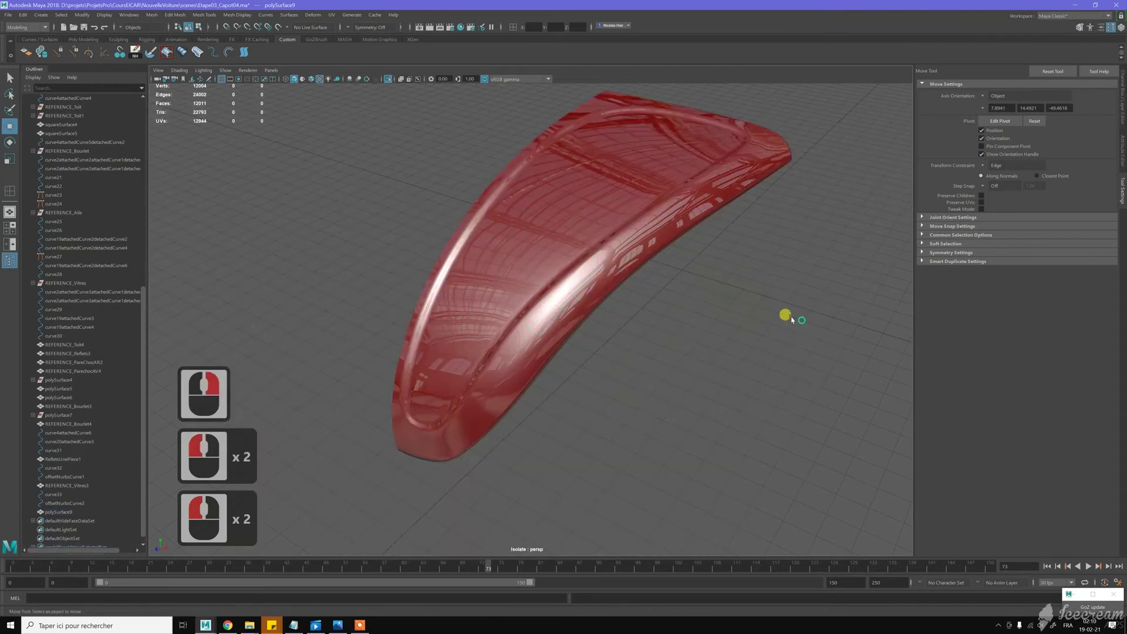
# Examine the isolated hood from several angles for shading flaws along the border groove and panel
pyautogui.keyDown('alt'); pyautogui.moveTo(694, 292); pyautogui.dragTo(671, 226); pyautogui.keyUp('alt')
pyautogui.keyDown('alt'); pyautogui.moveTo(672, 226); pyautogui.dragTo(674, 250, button='middle'); pyautogui.keyUp('alt')
pyautogui.moveTo(674, 250)
pyautogui.keyDown('alt'); pyautogui.mouseDown()
pyautogui.moveTo(608, 261)
pyautogui.moveTo(586, 246)
pyautogui.moveTo(691, 233)
pyautogui.moveTo(690, 255)
pyautogui.mouseUp(); pyautogui.keyUp('alt')
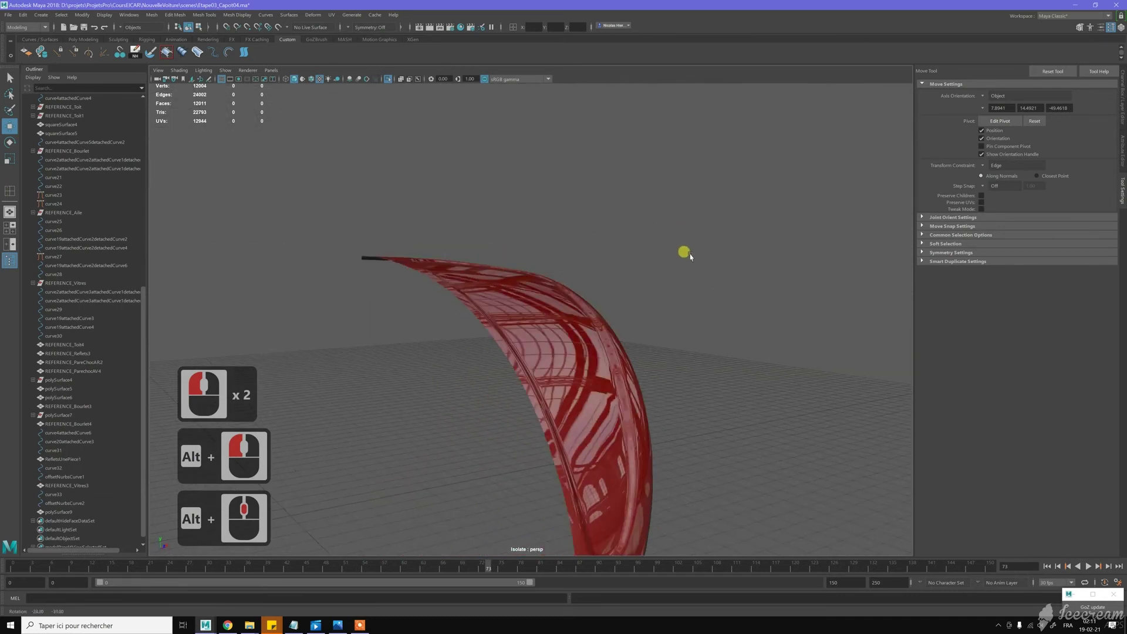
pyautogui.keyDown('alt'); pyautogui.moveTo(690, 255); pyautogui.dragTo(670, 216, button='middle'); pyautogui.keyUp('alt')
pyautogui.keyDown('alt'); pyautogui.moveTo(670, 216); pyautogui.dragTo(711, 293, button='right'); pyautogui.keyUp('alt')
pyautogui.keyDown('alt'); pyautogui.moveTo(730, 239); pyautogui.dragTo(666, 200); pyautogui.keyUp('alt')
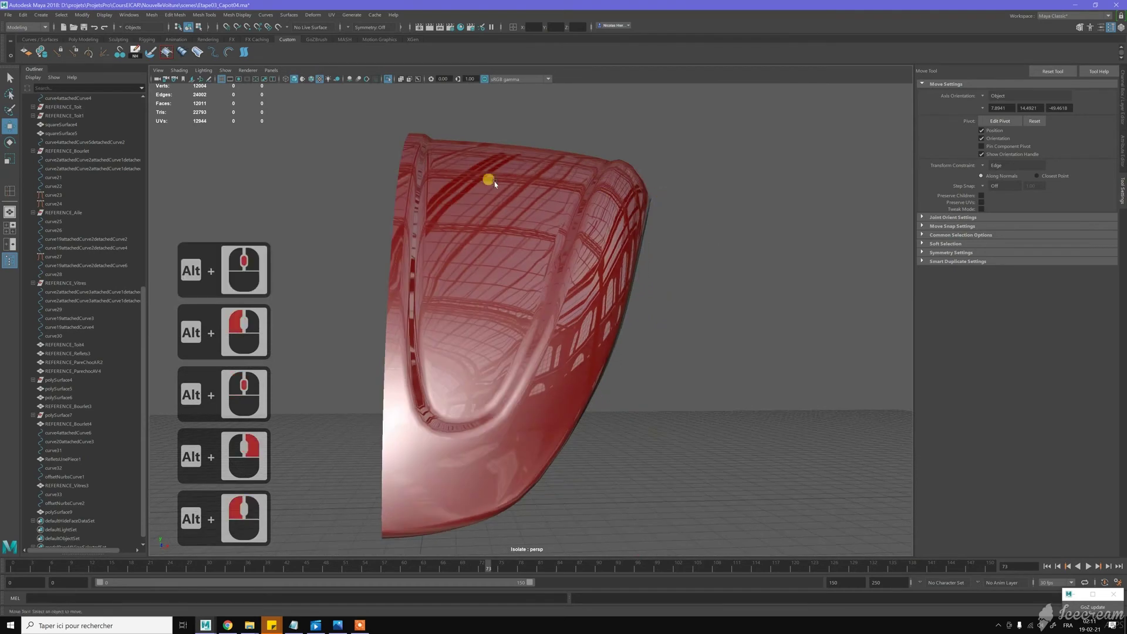
pyautogui.keyDown('alt'); pyautogui.moveTo(495, 184); pyautogui.dragTo(543, 207, button='middle'); pyautogui.keyUp('alt')
pyautogui.keyDown('alt'); pyautogui.moveTo(543, 208); pyautogui.dragTo(546, 209, button='right'); pyautogui.keyUp('alt')
pyautogui.keyDown('alt'); pyautogui.moveTo(546, 209); pyautogui.dragTo(533, 209); pyautogui.keyUp('alt')
# Undo the isolation, edge softening, edge loop insertion and edge loop deletion on the hood
pyautogui.press('z')
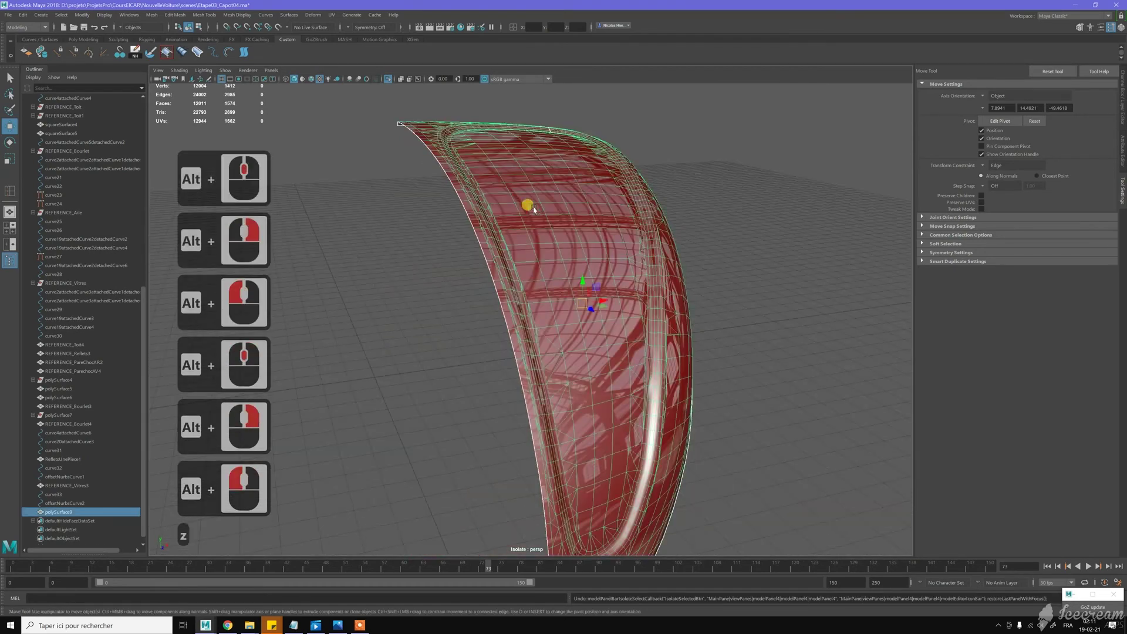
pyautogui.press('z')
pyautogui.press('z')
pyautogui.press('z')
pyautogui.press('z')
pyautogui.press('z')
pyautogui.press('z')
pyautogui.press('z')
pyautogui.press('z')
pyautogui.press('z')
pyautogui.press('z')
pyautogui.press('z')
pyautogui.press('z')
pyautogui.press('z')
# Insert two equally spaced edge loops along the border groove while keeping its existing loops
pyautogui.keyDown('alt'); pyautogui.moveTo(583, 201); pyautogui.dragTo(575, 200); pyautogui.keyUp('alt')
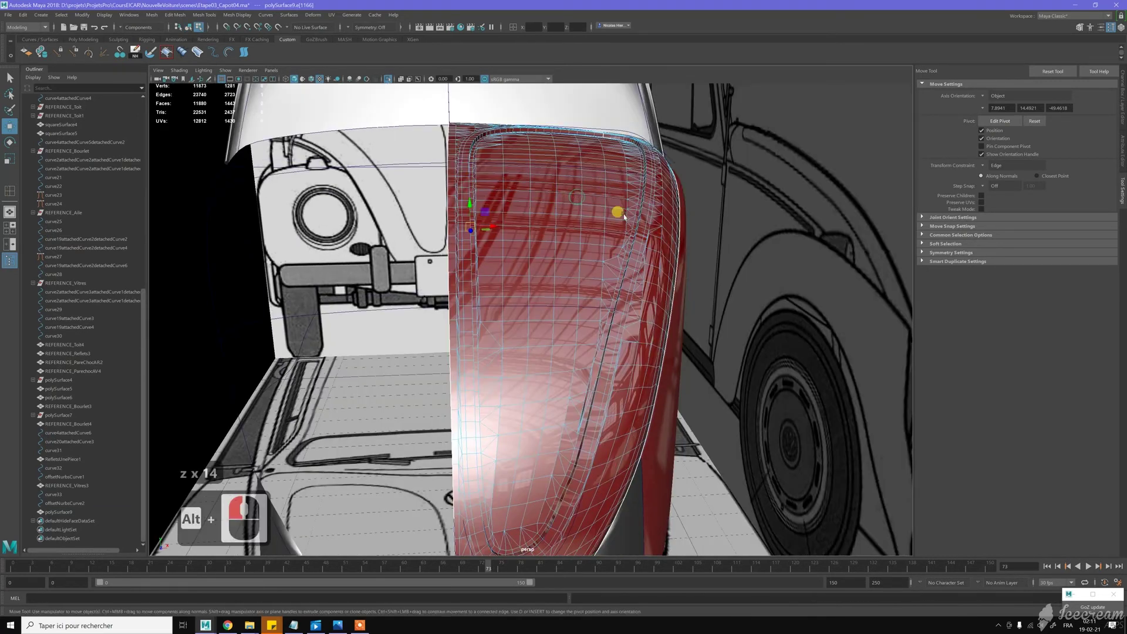
pyautogui.keyDown('alt'); pyautogui.moveTo(624, 217); pyautogui.dragTo(643, 233, button='right'); pyautogui.keyUp('alt')
pyautogui.keyDown('alt'); pyautogui.moveTo(649, 234); pyautogui.dragTo(664, 234); pyautogui.keyUp('alt')
pyautogui.keyDown('alt'); pyautogui.moveTo(686, 209); pyautogui.dragTo(623, 229, button='middle'); pyautogui.keyUp('alt')
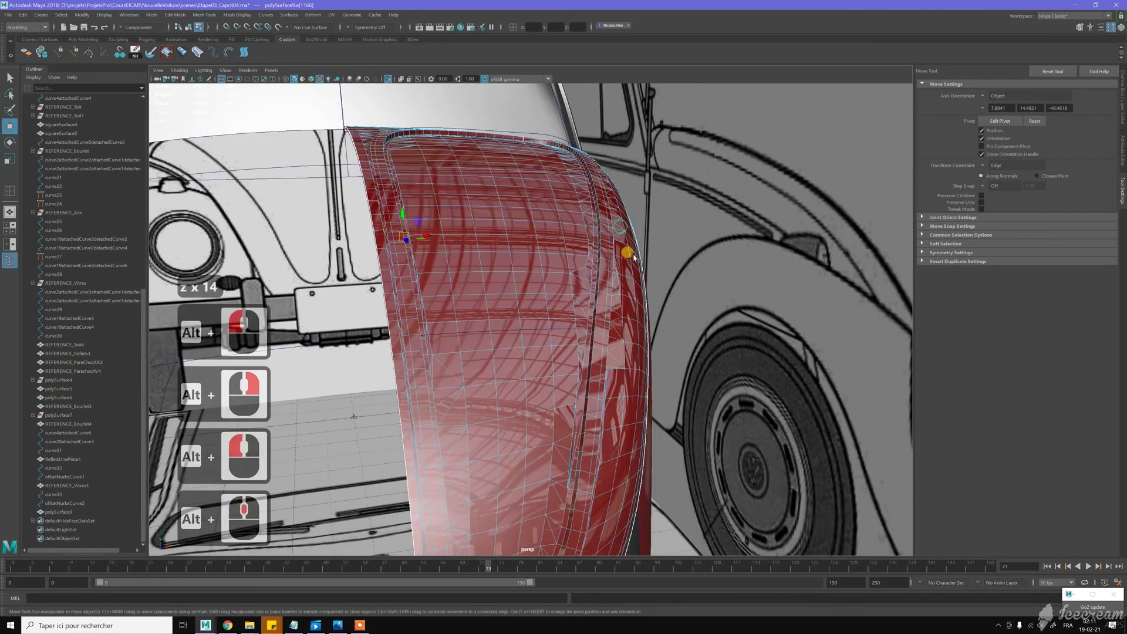
pyautogui.keyDown('alt'); pyautogui.moveTo(634, 256); pyautogui.dragTo(637, 232, button='right'); pyautogui.keyUp('alt')
pyautogui.press('w')
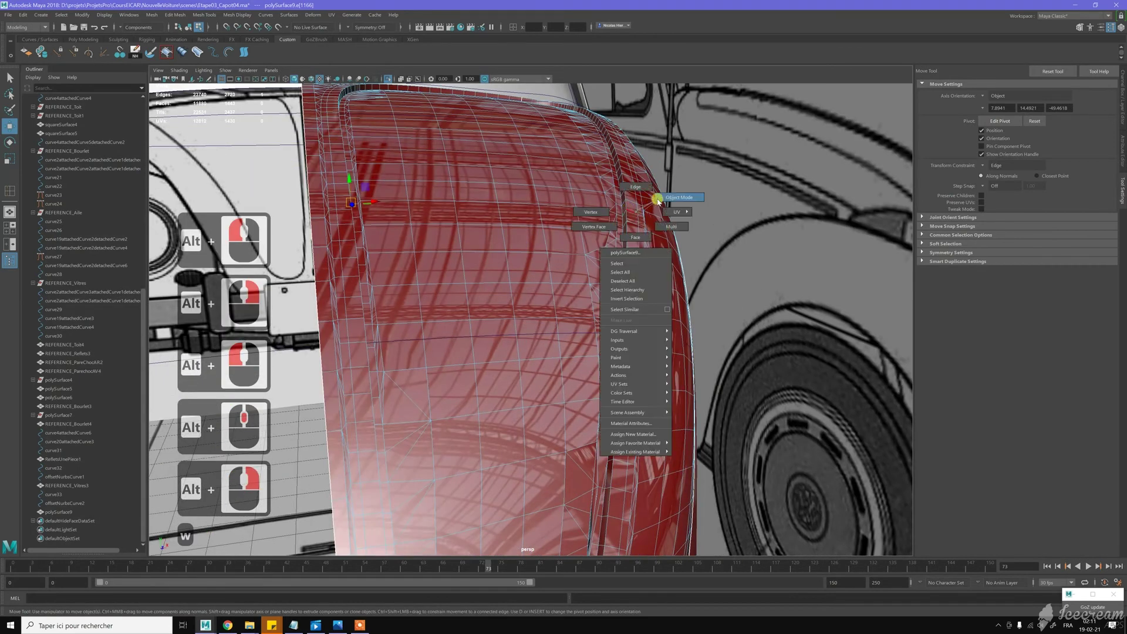
pyautogui.click(633, 212)
pyautogui.keyDown('shift'); pyautogui.moveTo(636, 212); pyautogui.dragTo(627, 213, button='right'); pyautogui.keyUp('shift')
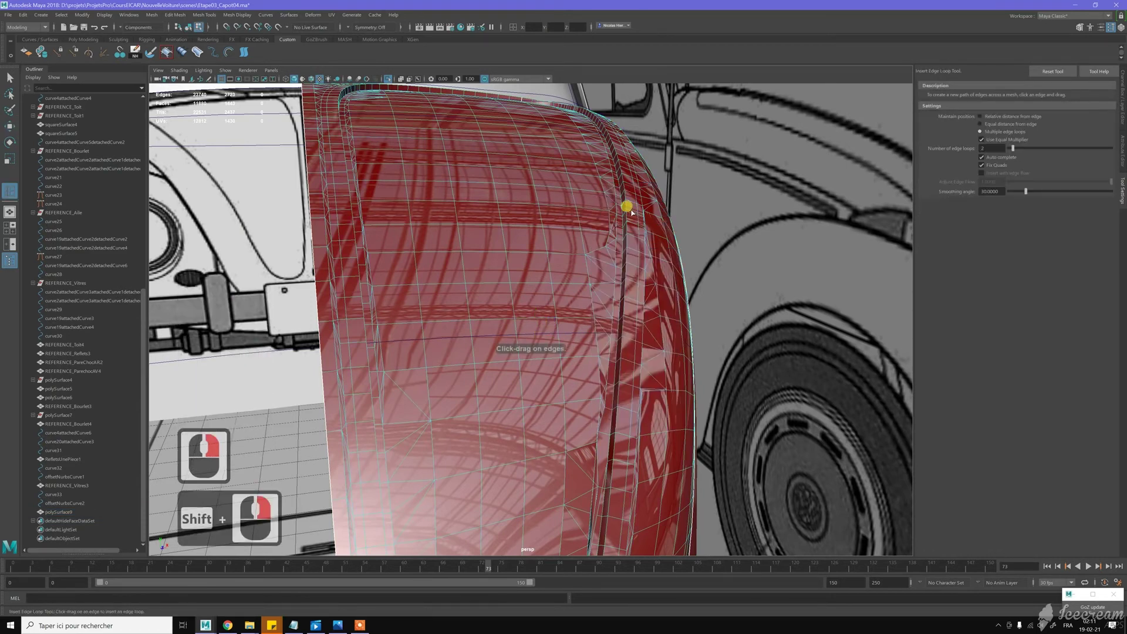
pyautogui.click(641, 207)
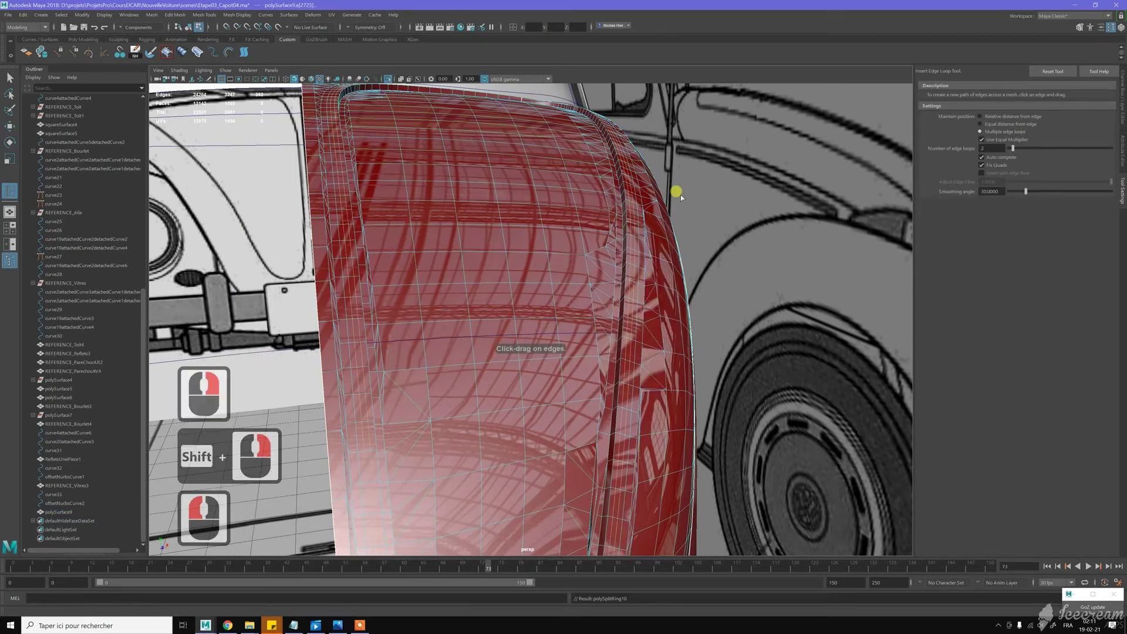
# Select two full edge loops running alongside the border groove and delete them
pyautogui.press('w')
pyautogui.doubleClick(645, 201)
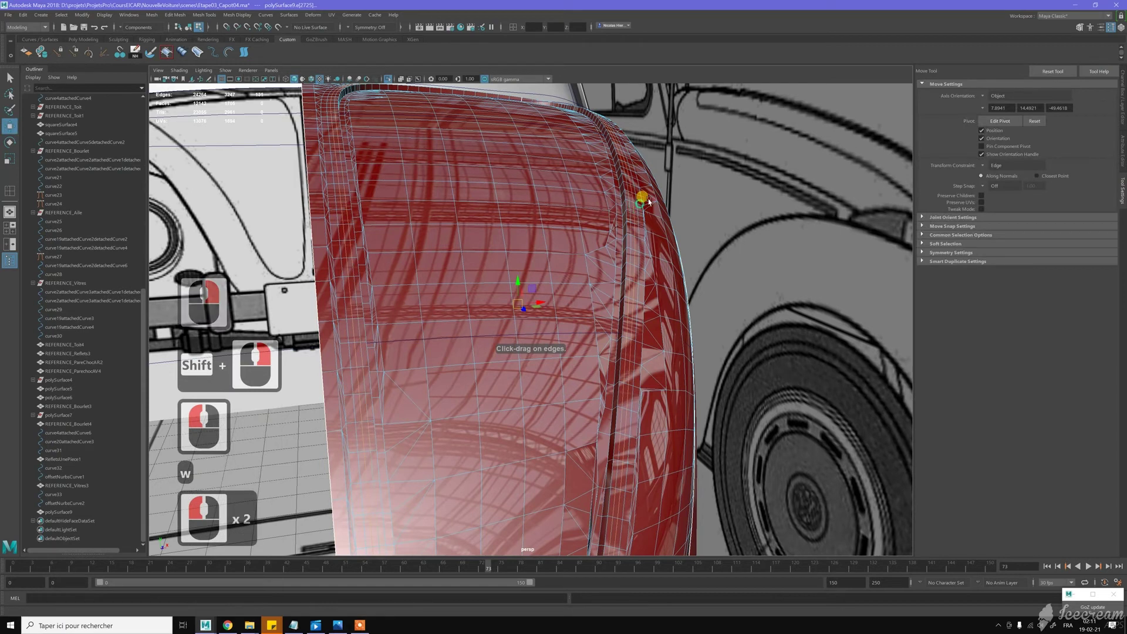
pyautogui.keyDown('alt'); pyautogui.moveTo(635, 201); pyautogui.dragTo(611, 212); pyautogui.keyUp('alt')
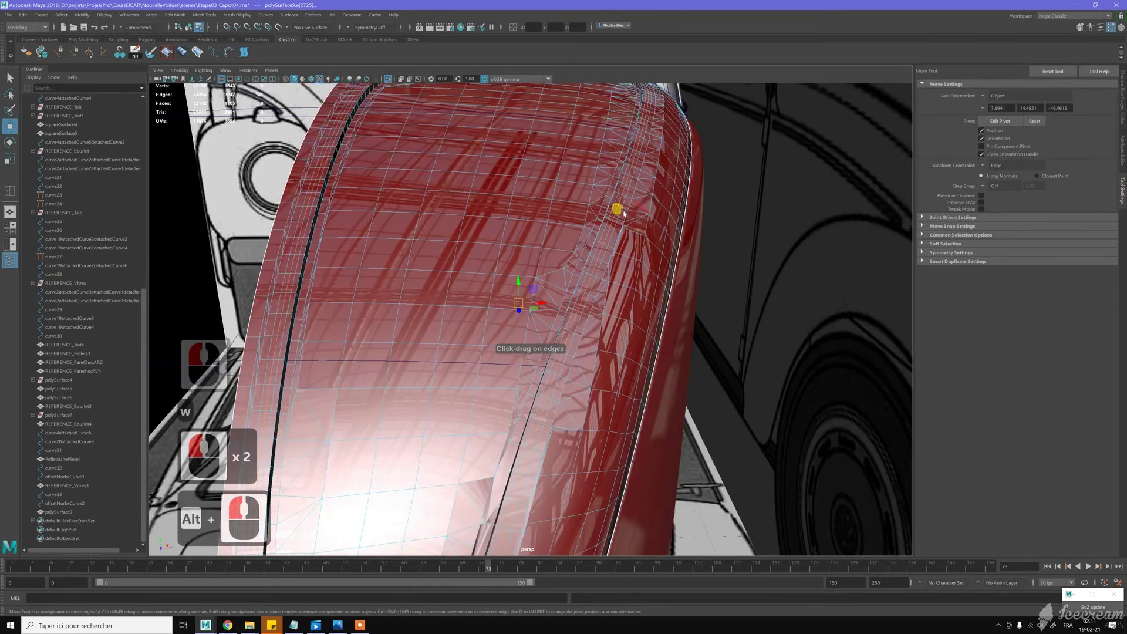
pyautogui.keyDown('shift'); pyautogui.doubleClick(620, 212); pyautogui.keyUp('shift')
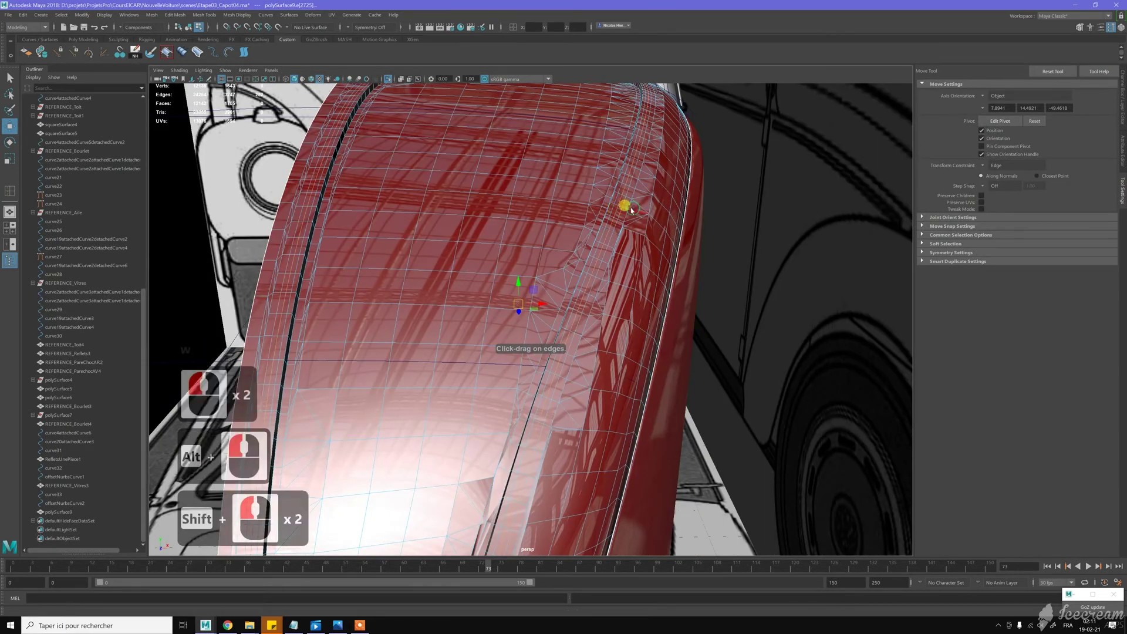
pyautogui.hotkey('ctrl', 'BackSpace')
pyautogui.press('w')
# Switch the hood to object mode, soften its edges, and clear the selection
pyautogui.keyDown('alt'); pyautogui.moveTo(645, 189); pyautogui.dragTo(633, 182, button='right'); pyautogui.keyUp('alt')
pyautogui.keyDown('alt'); pyautogui.moveTo(633, 182); pyautogui.dragTo(625, 163); pyautogui.keyUp('alt')
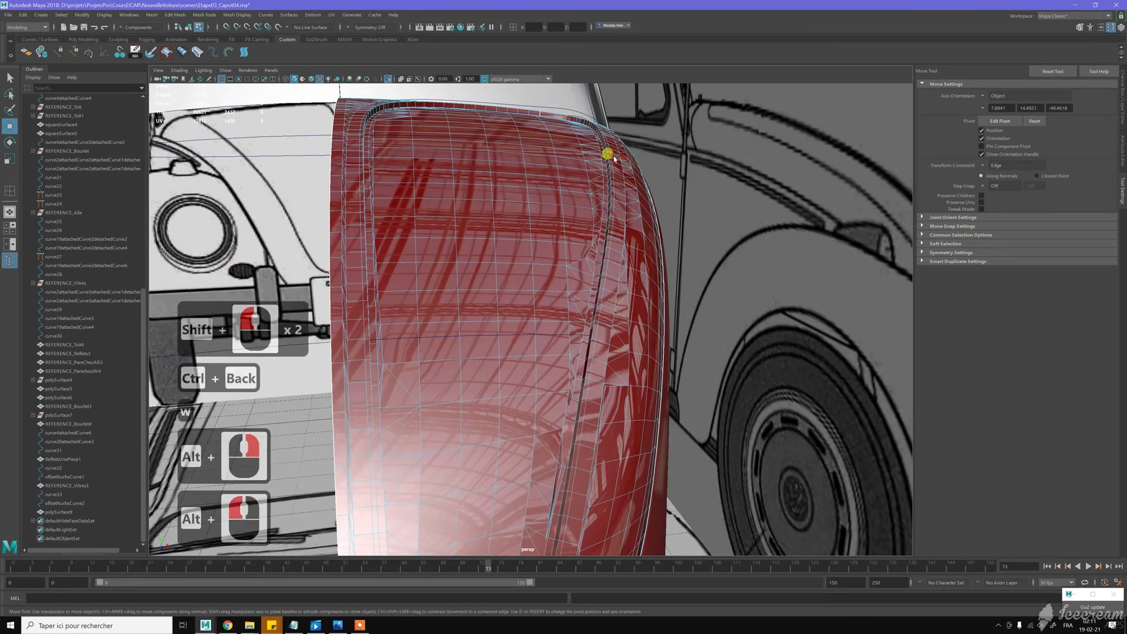
pyautogui.press('w')
pyautogui.moveTo(616, 157); pyautogui.dragTo(599, 309, button='right')
pyautogui.rightClick(617, 171)
pyautogui.keyDown('shift'); pyautogui.rightClick(648, 182); pyautogui.keyUp('shift')
pyautogui.moveTo(604, 261); pyautogui.dragTo(635, 249, button='right')
pyautogui.click(694, 236)
# Examine the border groove's shading around the lower curve of the hood
pyautogui.keyDown('alt'); pyautogui.moveTo(690, 244); pyautogui.dragTo(514, 297); pyautogui.keyUp('alt')
pyautogui.scroll(-11, 698, 244)
pyautogui.keyDown('alt'); pyautogui.moveTo(514, 297); pyautogui.dragTo(544, 375, button='middle'); pyautogui.keyUp('alt')
pyautogui.keyDown('alt'); pyautogui.moveTo(506, 346); pyautogui.dragTo(523, 331, button='right'); pyautogui.keyUp('alt')
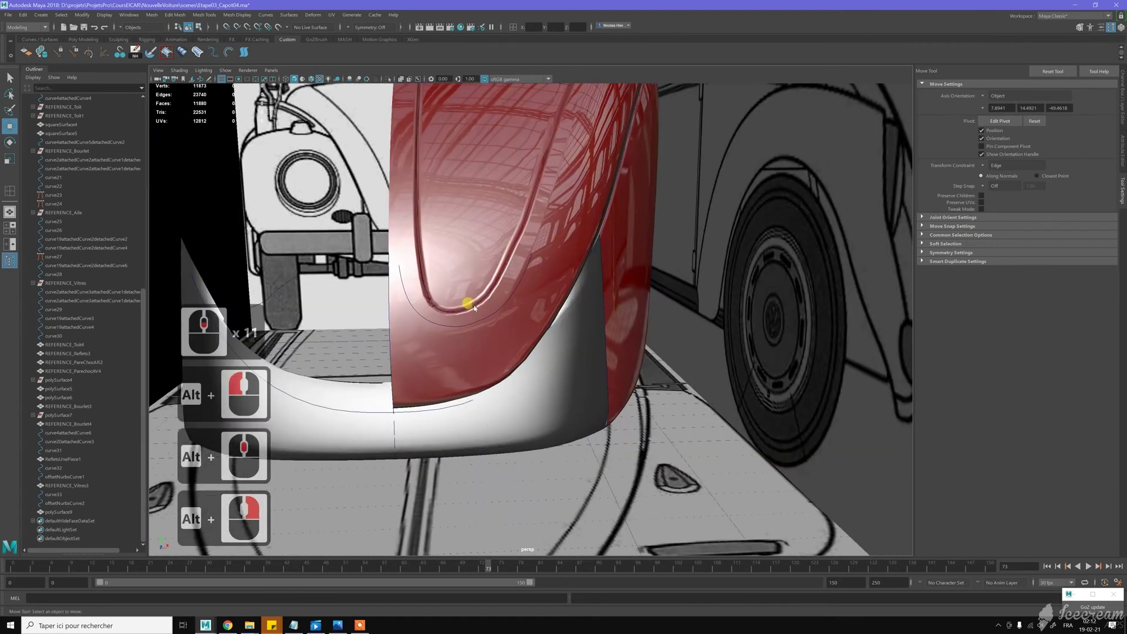
pyautogui.scroll(2, 479, 303)
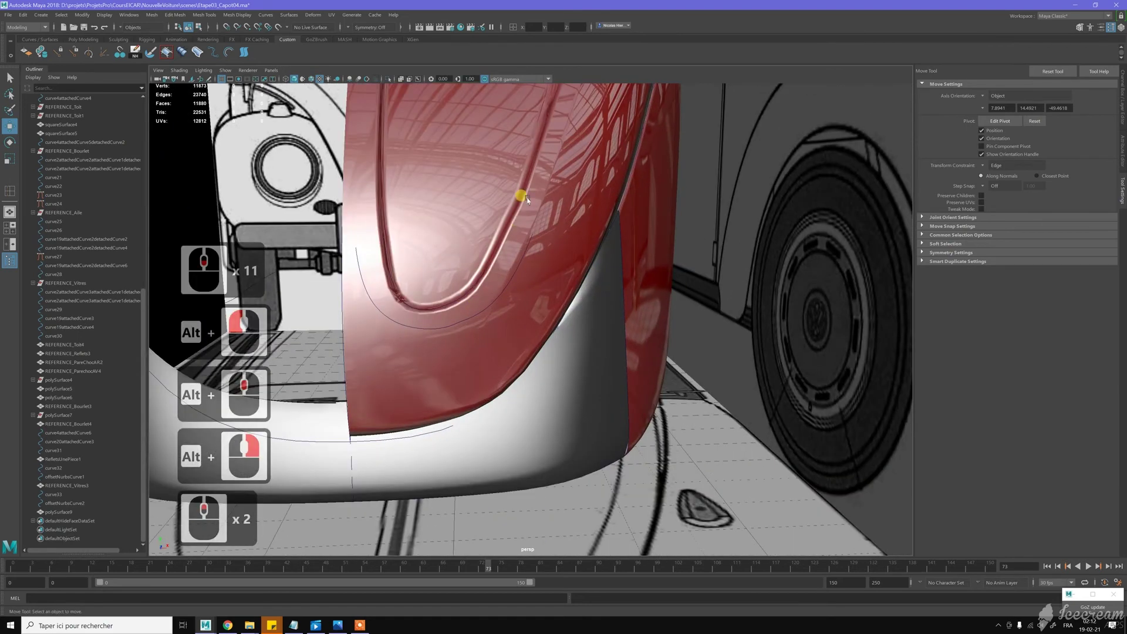
# Select the hood in edge mode and pick the crossing edge beside the border groove's lower outer side
pyautogui.keyDown('alt'); pyautogui.moveTo(527, 199); pyautogui.dragTo(516, 251, button='middle'); pyautogui.keyUp('alt')
pyautogui.scroll(4, 510, 252)
pyautogui.click(515, 255)
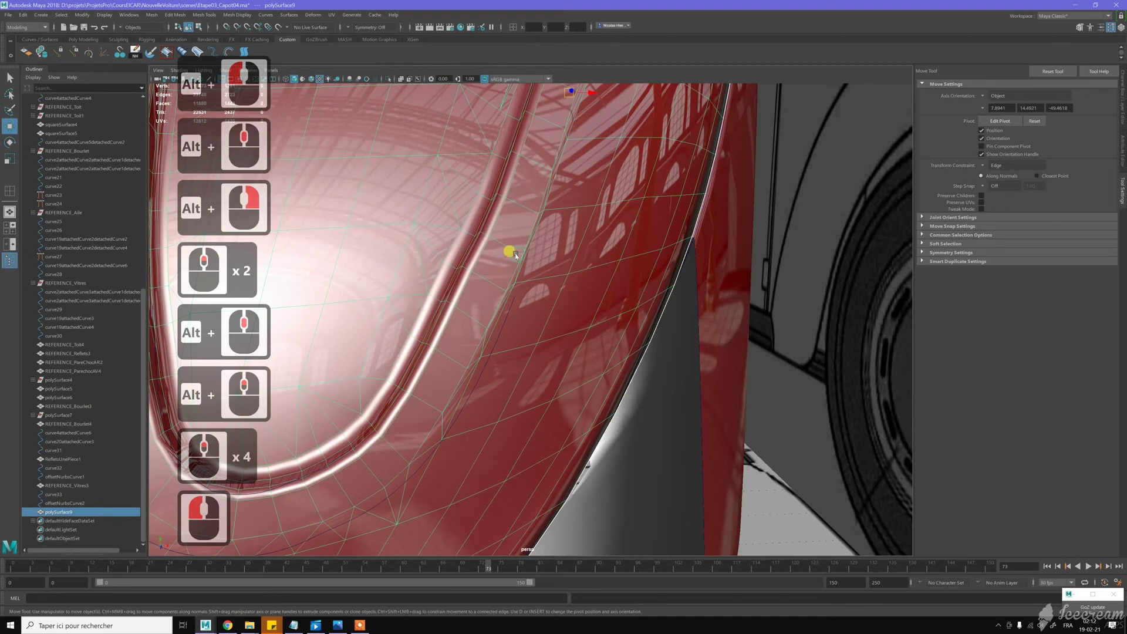
pyautogui.keyDown('alt'); pyautogui.moveTo(501, 224); pyautogui.dragTo(503, 184); pyautogui.keyUp('alt')
pyautogui.keyDown('alt'); pyautogui.moveTo(498, 233); pyautogui.dragTo(467, 241, button='middle'); pyautogui.keyUp('alt')
pyautogui.scroll(-3, 467, 241)
pyautogui.scroll(1, 461, 273)
pyautogui.keyDown('alt'); pyautogui.moveTo(461, 273); pyautogui.dragTo(473, 244); pyautogui.keyUp('alt')
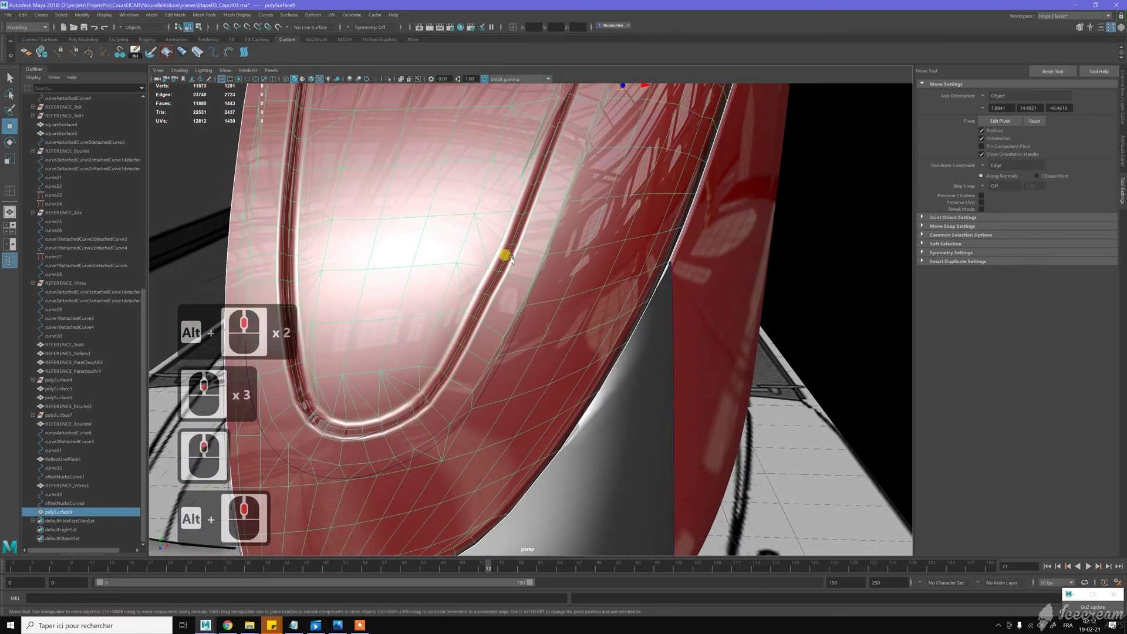
pyautogui.moveTo(492, 287); pyautogui.dragTo(481, 286, button='right')
pyautogui.click(477, 290)
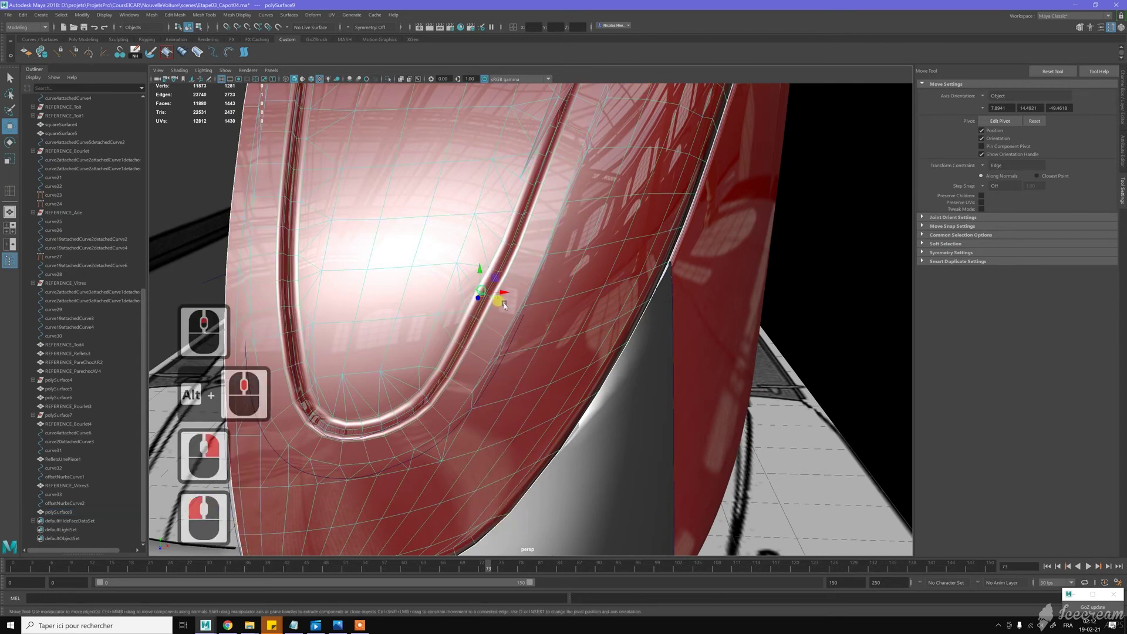
pyautogui.keyDown('shift'); pyautogui.doubleClick(536, 301); pyautogui.keyUp('shift')
pyautogui.scroll(2, 536, 300)
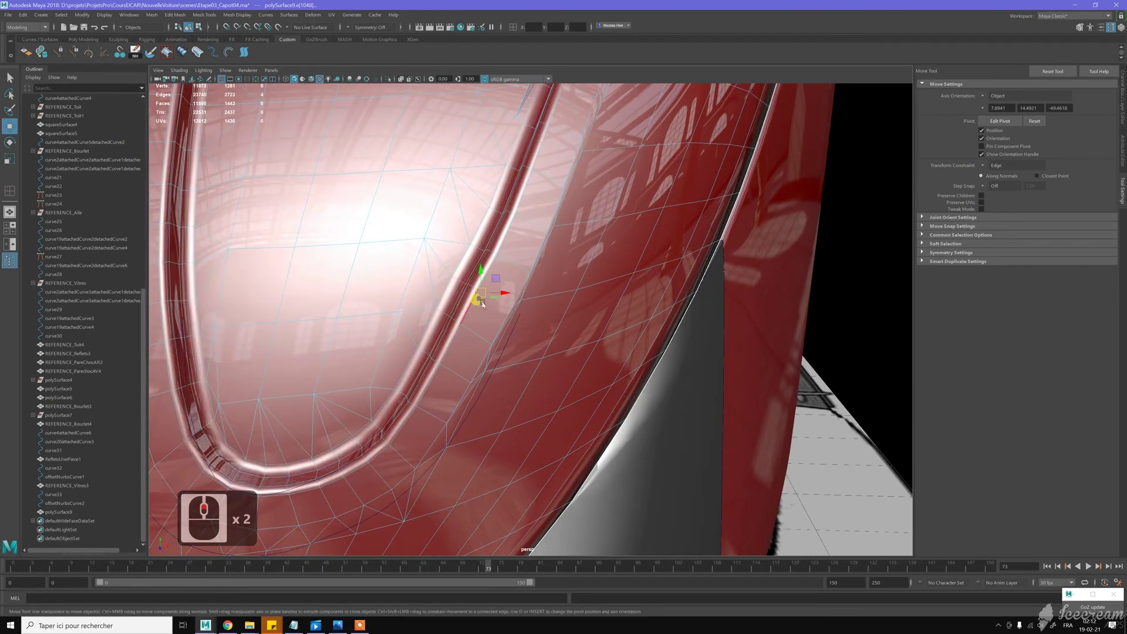
# Try to slide the selected edge beside the groove with the edge transform constraint active
pyautogui.click(496, 293)
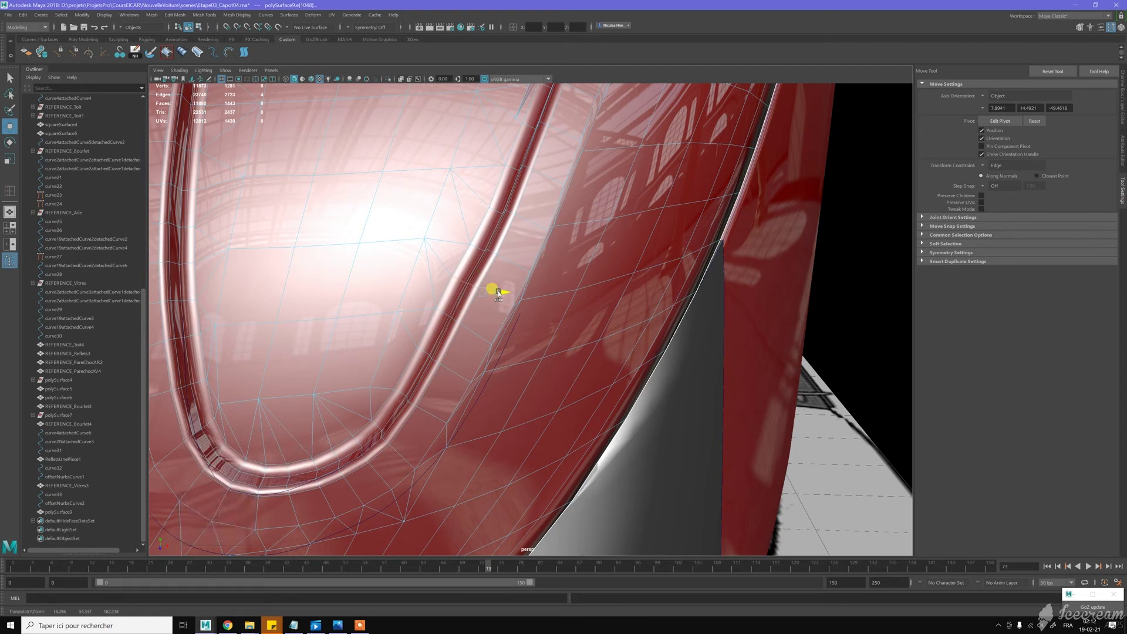
pyautogui.press('z')
pyautogui.click(496, 280)
pyautogui.press('z')
pyautogui.moveTo(500, 279); pyautogui.dragTo(486, 250)
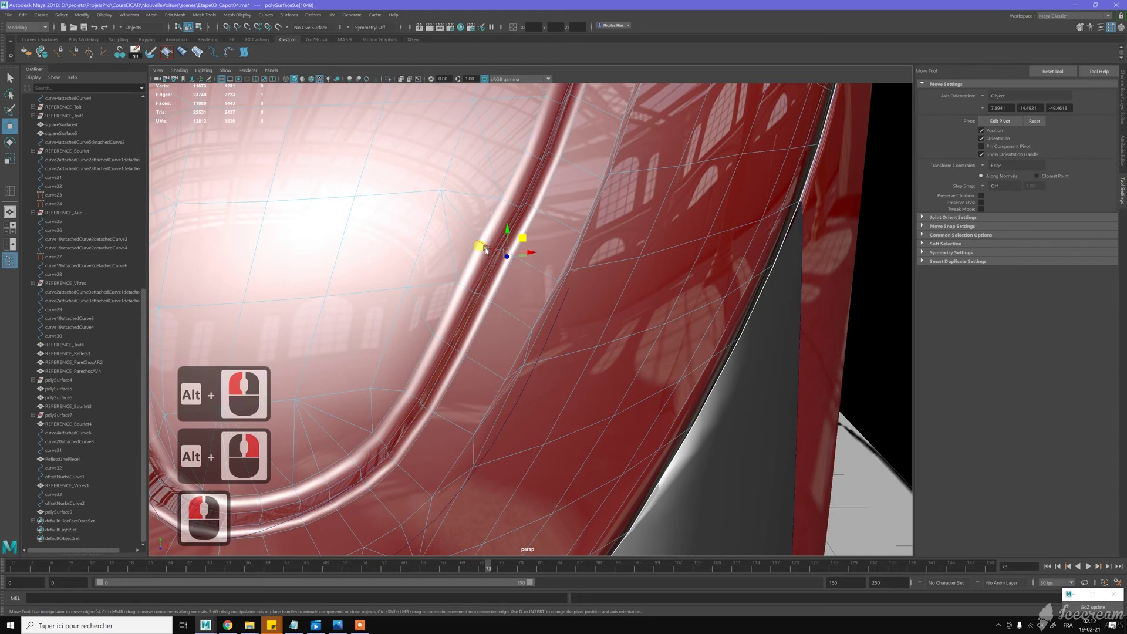
pyautogui.moveTo(502, 259); pyautogui.dragTo(536, 260)
pyautogui.press('z')
pyautogui.press('z')
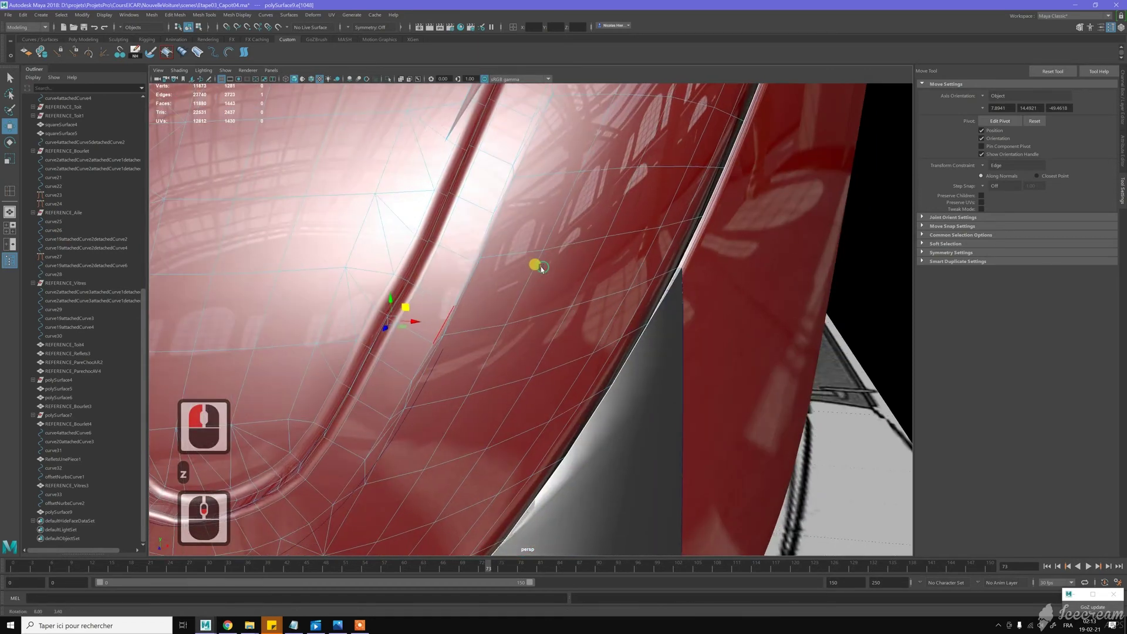
# Try to reposition the same edge freely next to the groove's outer lip, and undo the move
pyautogui.keyDown('alt'); pyautogui.moveTo(503, 270); pyautogui.dragTo(437, 246, button='right'); pyautogui.keyUp('alt')
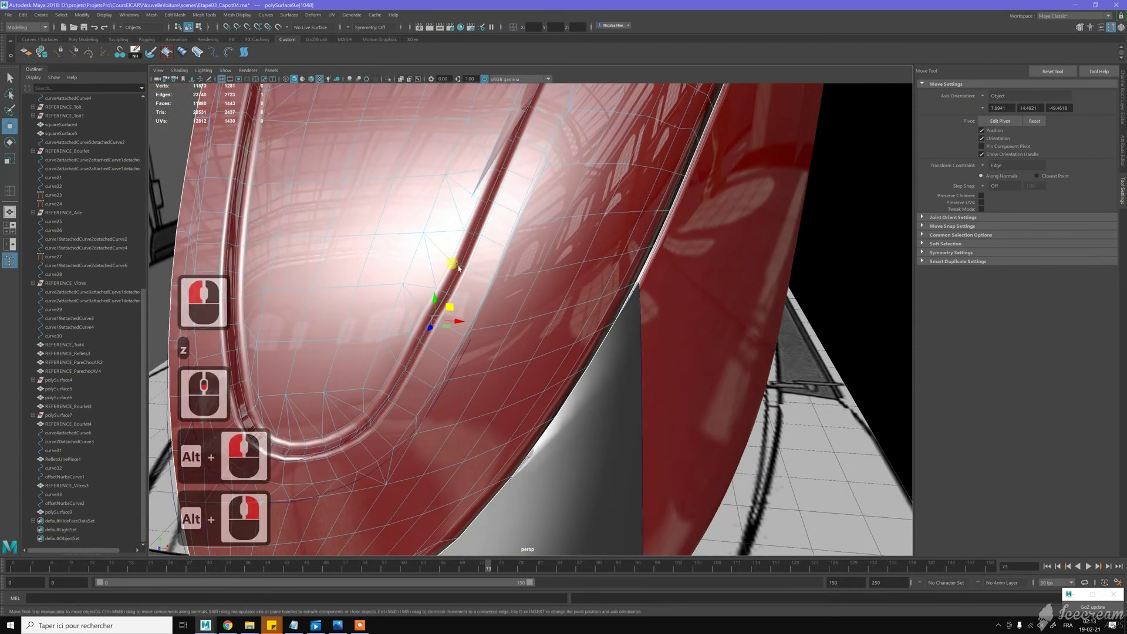
pyautogui.keyDown('alt'); pyautogui.moveTo(455, 265); pyautogui.dragTo(499, 241, button='middle'); pyautogui.keyUp('alt')
pyautogui.press('q')
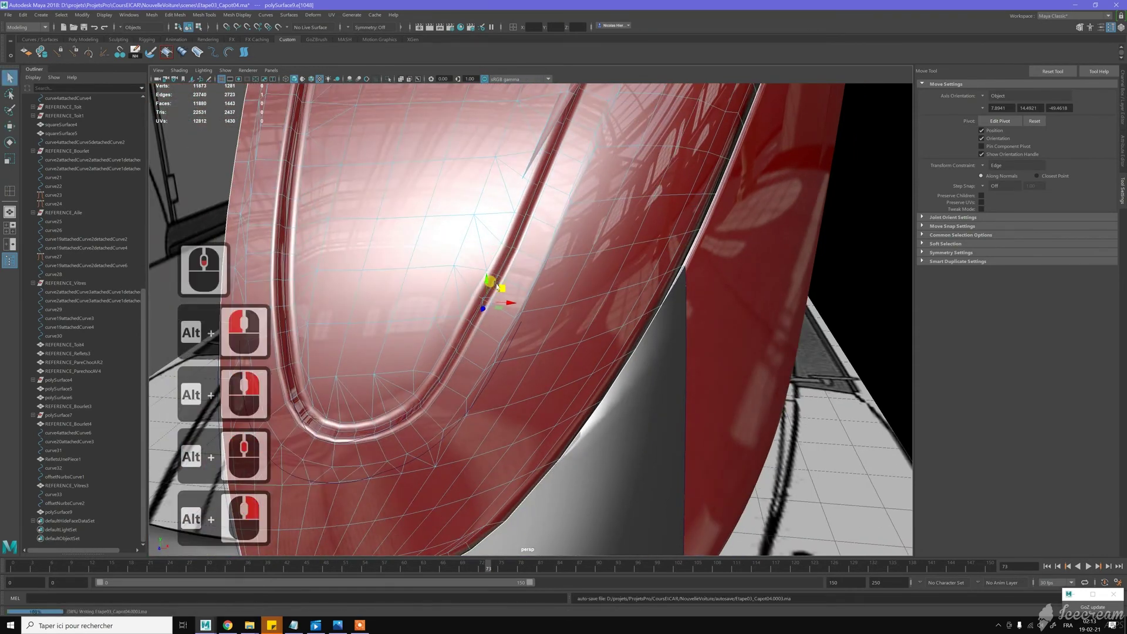
pyautogui.press('w')
pyautogui.scroll(2, 497, 285)
pyautogui.keyDown('alt'); pyautogui.moveTo(468, 232); pyautogui.dragTo(480, 270, button='middle'); pyautogui.keyUp('alt')
pyautogui.scroll(2, 482, 312)
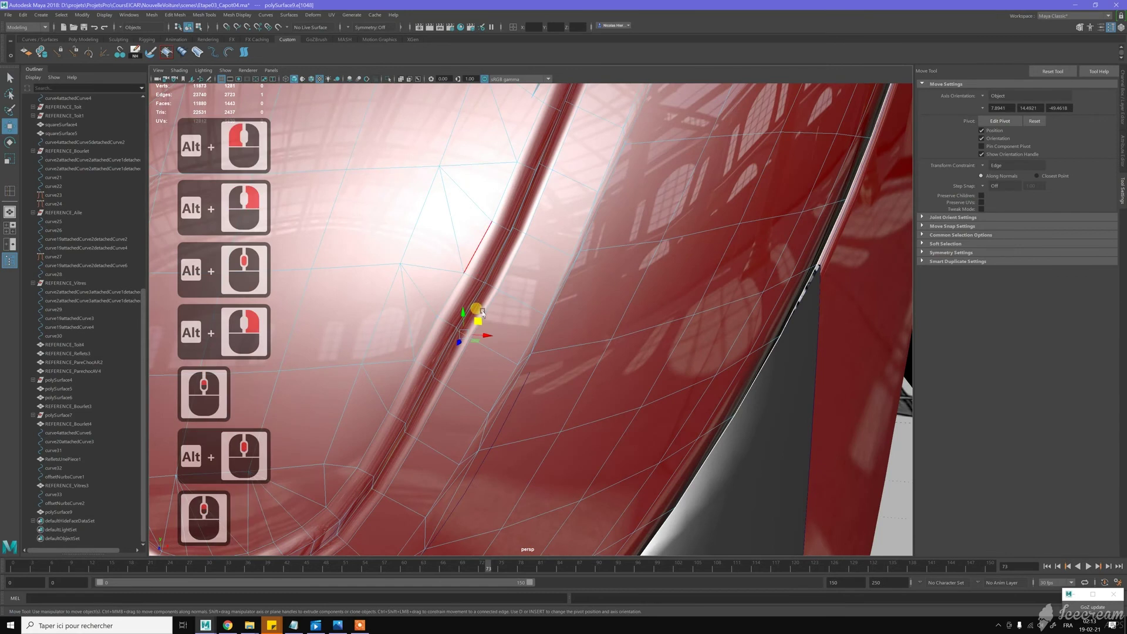
pyautogui.moveTo(483, 311); pyautogui.dragTo(524, 255, button='middle')
pyautogui.rightClick(524, 255)
pyautogui.press('z')
# Try to slide the vertex on the groove's outer lip slightly outward along its edge
pyautogui.moveTo(525, 255); pyautogui.dragTo(501, 253, button='right')
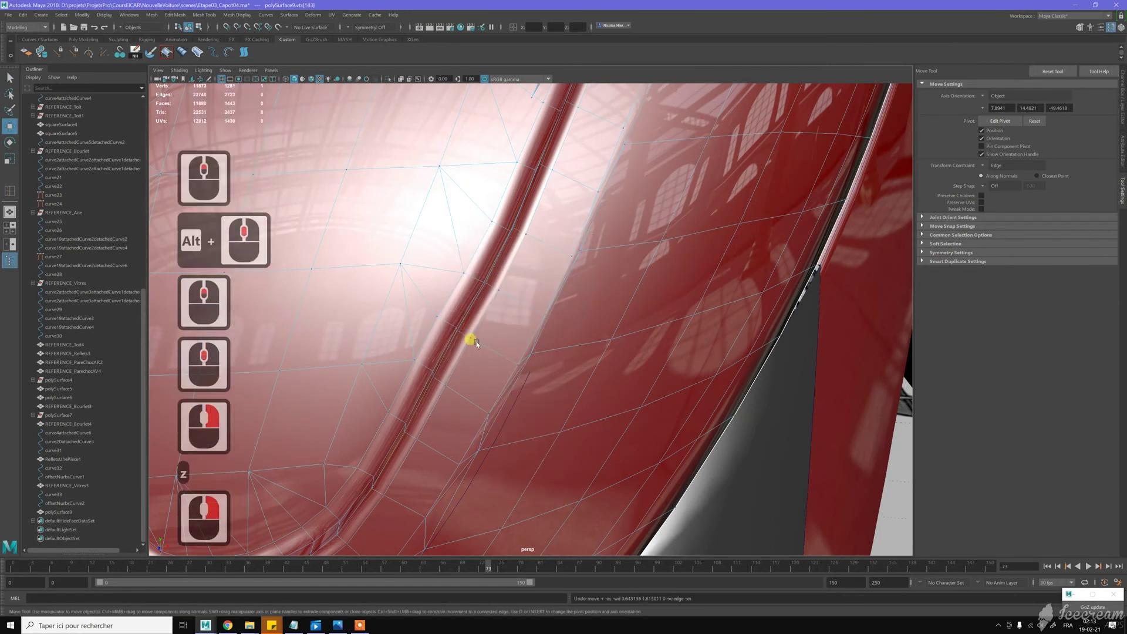
pyautogui.click(483, 340)
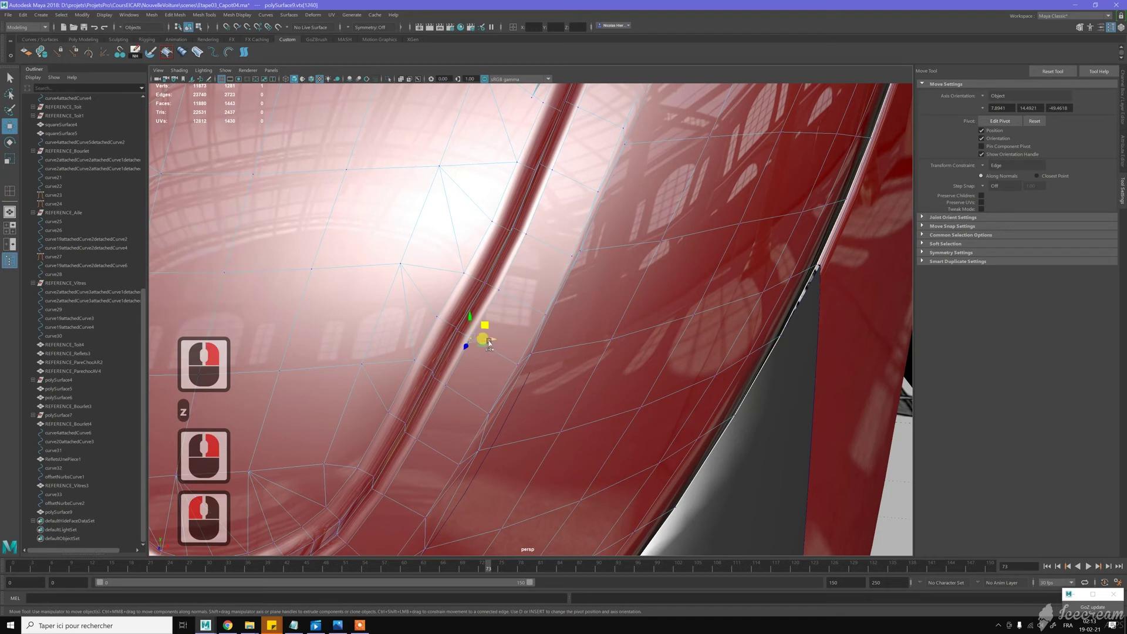
pyautogui.moveTo(483, 327); pyautogui.dragTo(486, 329)
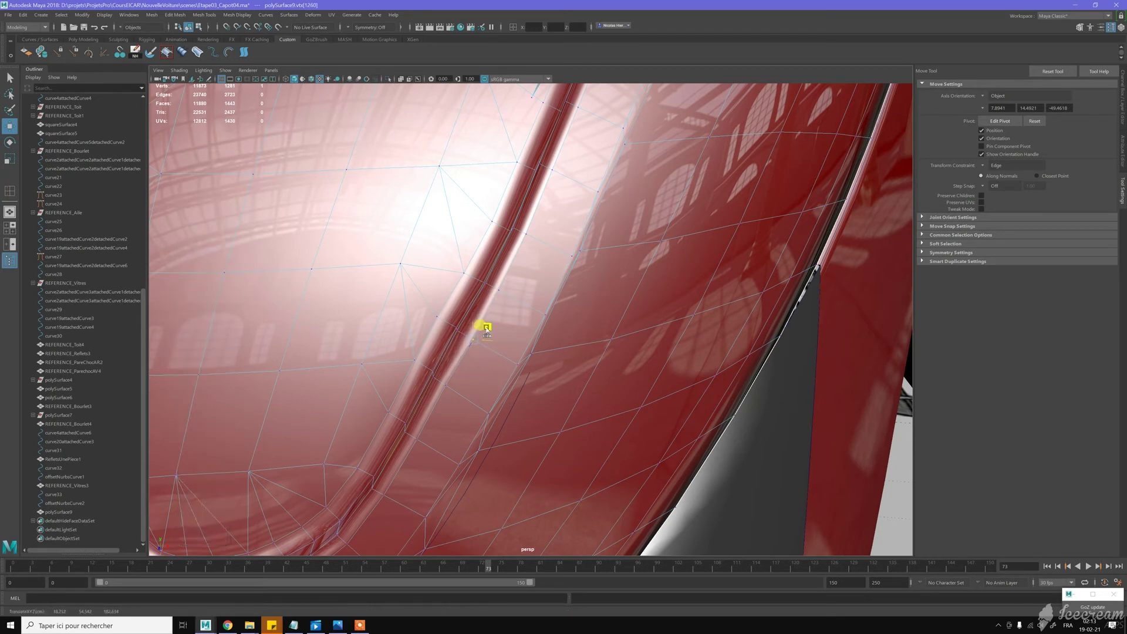
pyautogui.moveTo(486, 329); pyautogui.dragTo(486, 328)
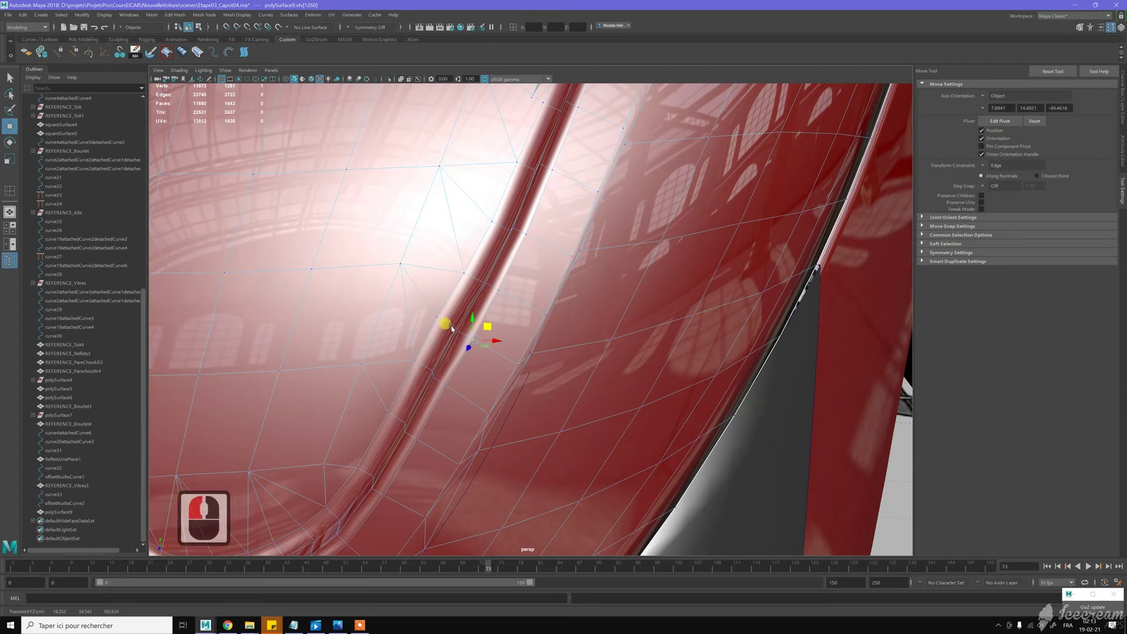
pyautogui.scroll(2, 451, 329)
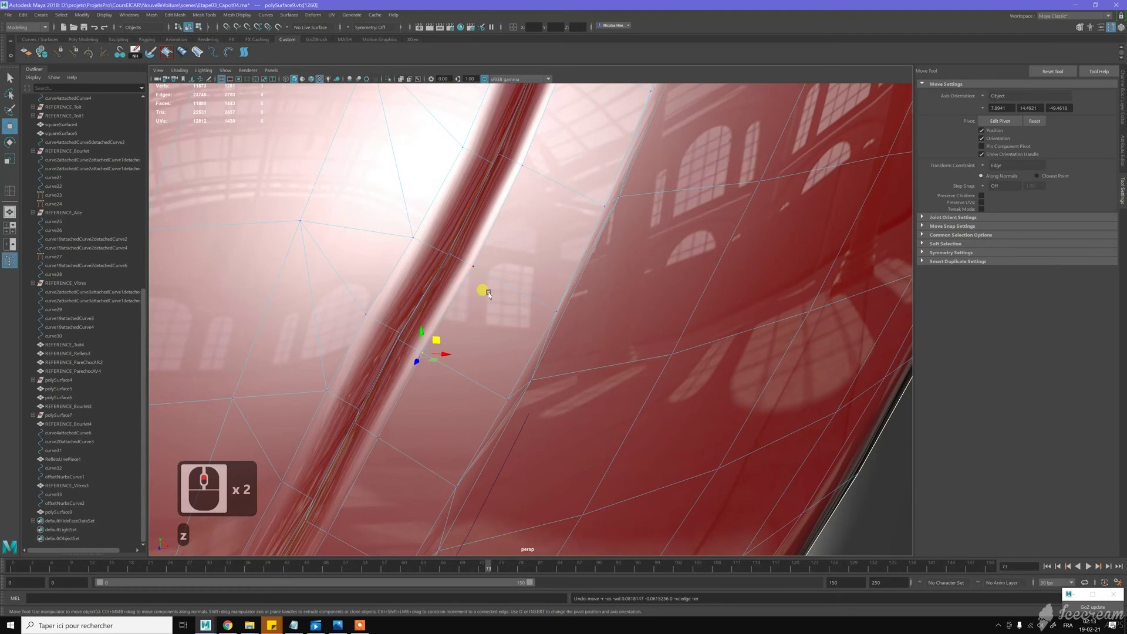
pyautogui.press('z')
# Select the connected crossing edges that run from the groove onto the strip outside it
pyautogui.scroll(-3, 490, 294)
pyautogui.scroll(1, 463, 312)
pyautogui.moveTo(457, 317); pyautogui.dragTo(461, 283, button='right')
pyautogui.click(442, 324)
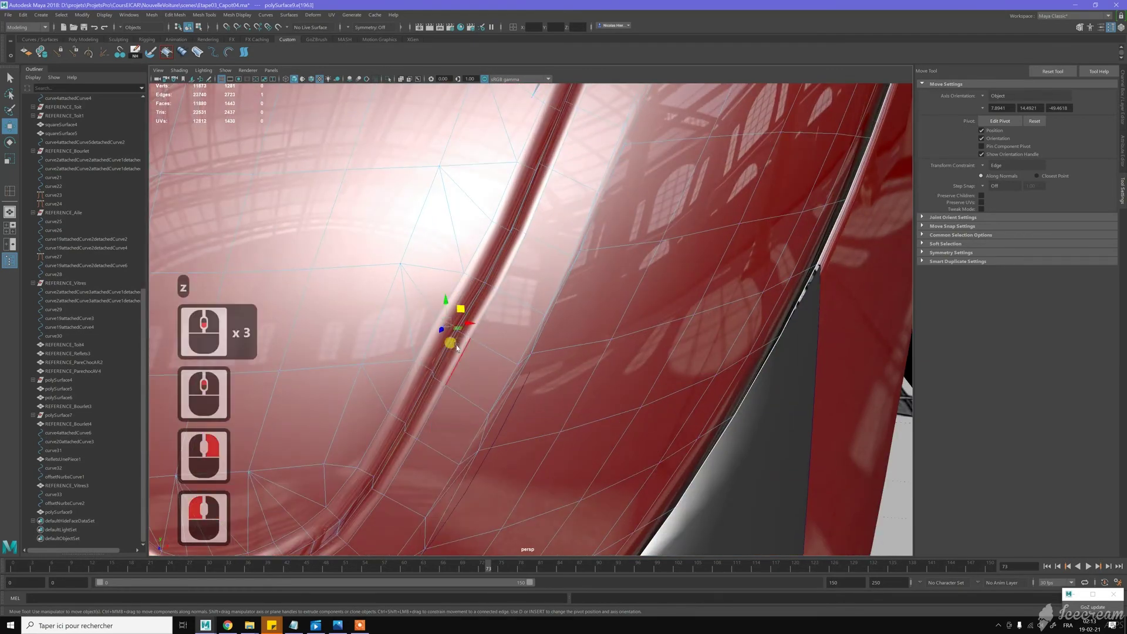
pyautogui.scroll(3, 452, 339)
pyautogui.keyDown('shift'); pyautogui.click(348, 360); pyautogui.keyUp('shift')
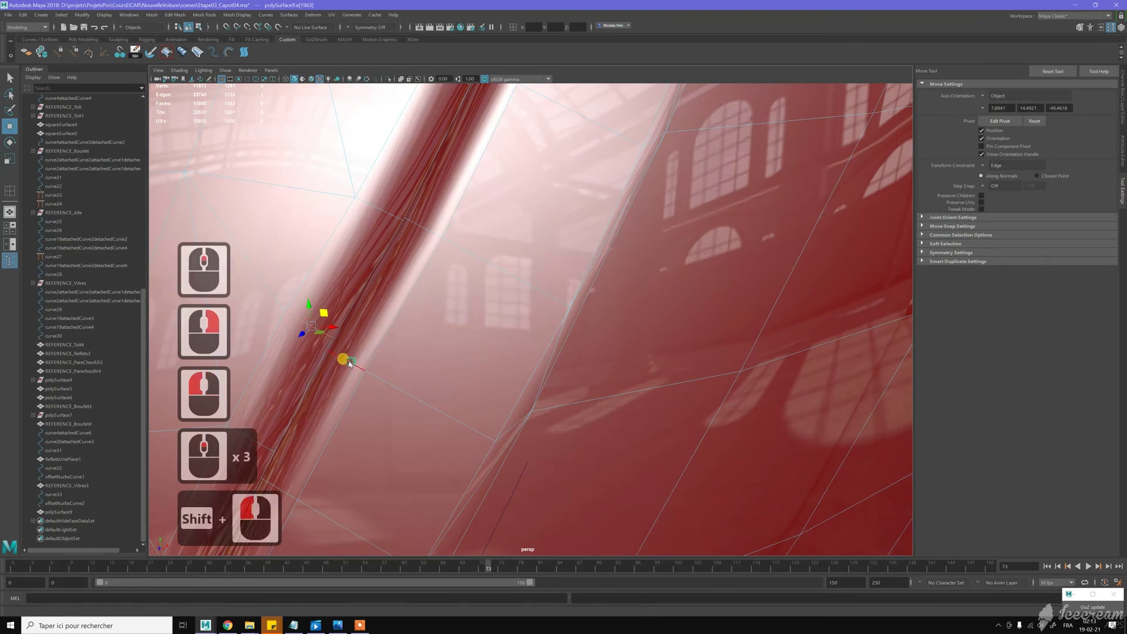
pyautogui.keyDown('shift'); pyautogui.click(392, 383); pyautogui.keyUp('shift')
pyautogui.keyDown('shift'); pyautogui.click(478, 345); pyautogui.keyUp('shift')
pyautogui.scroll(2, 467, 342)
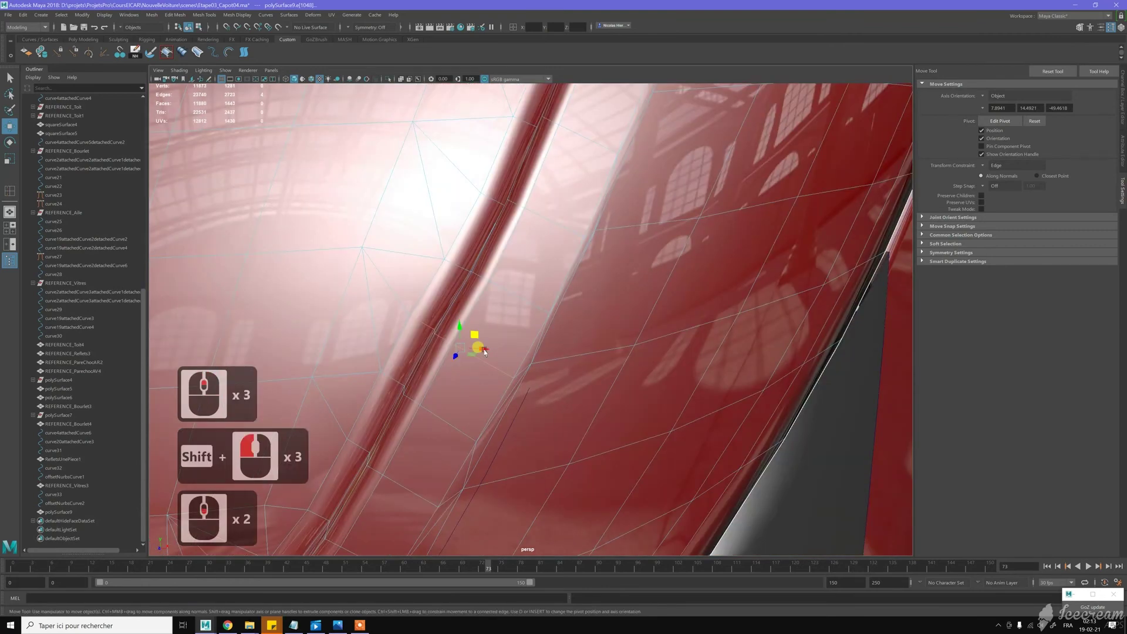
# Align the move pivot with the crossing edge on the strip beside the groove
pyautogui.press('Insert')
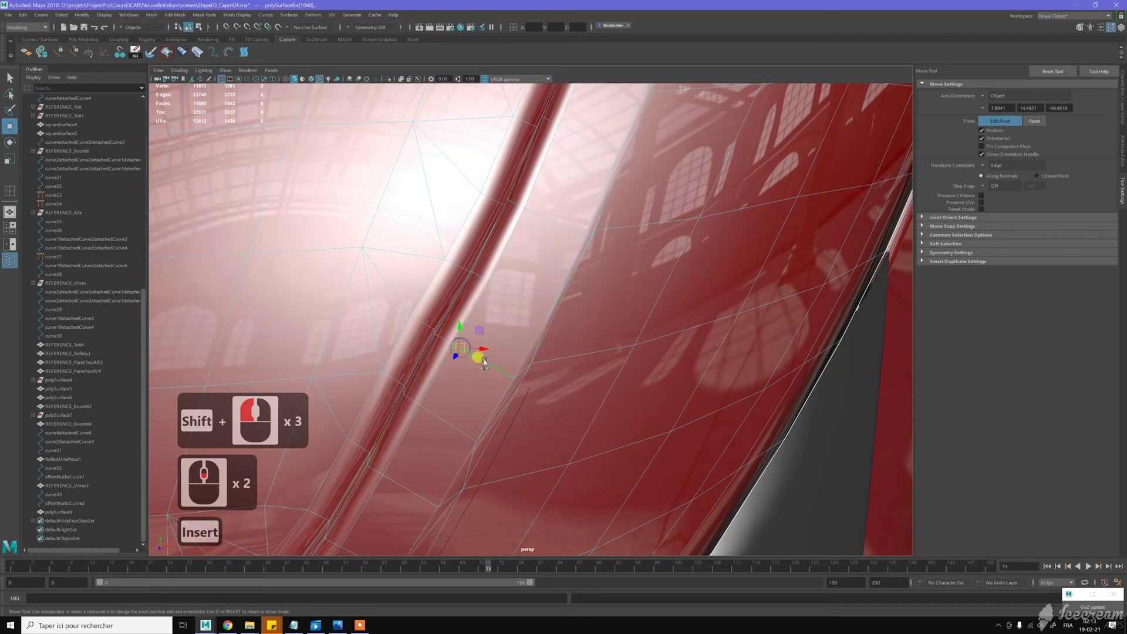
pyautogui.click(527, 347)
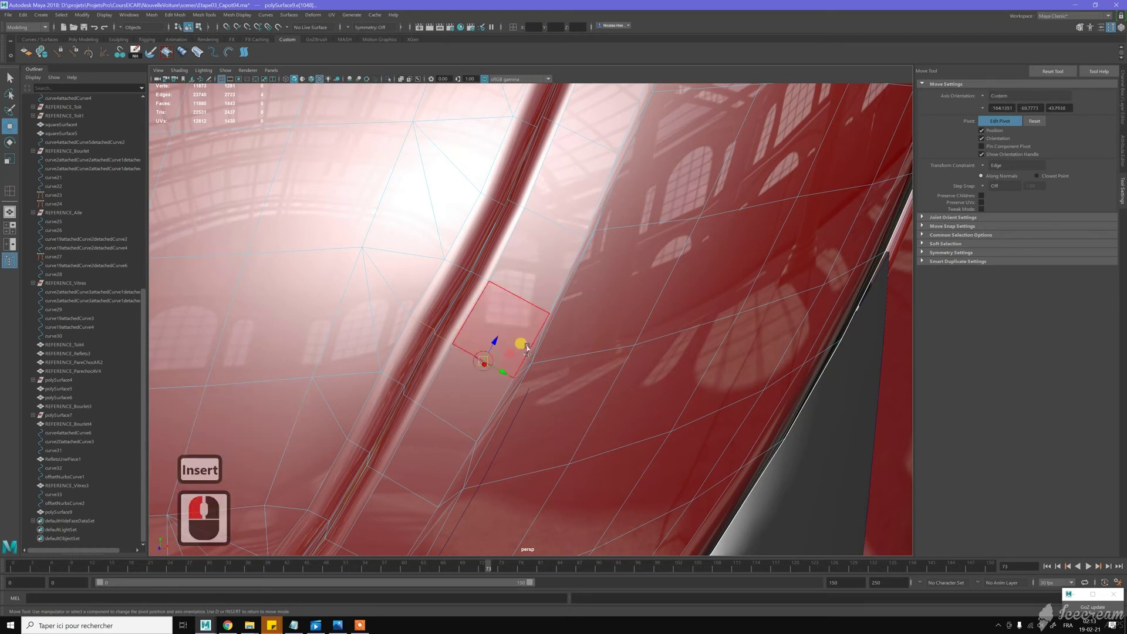
pyautogui.moveTo(508, 347); pyautogui.dragTo(486, 373)
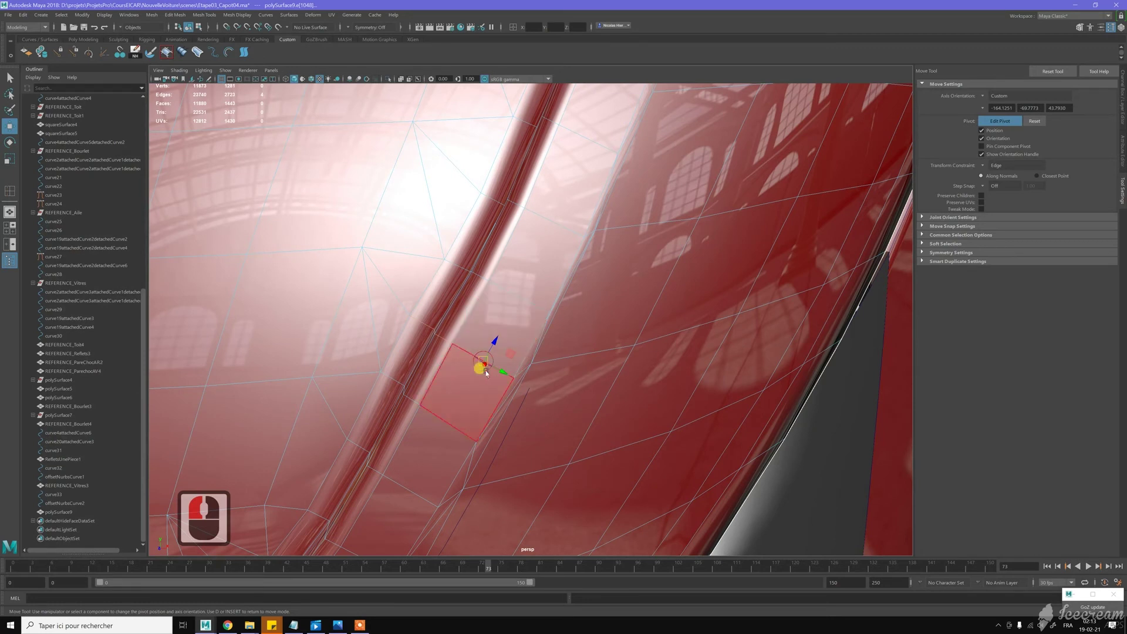
pyautogui.press('Insert')
pyautogui.click(502, 371)
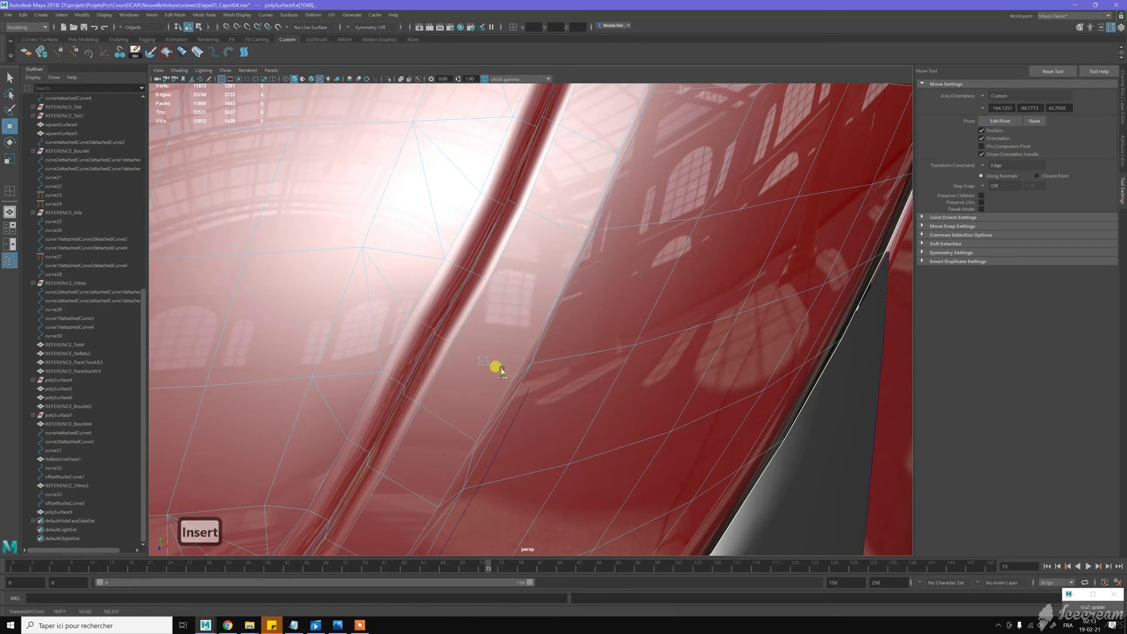
pyautogui.click(502, 371)
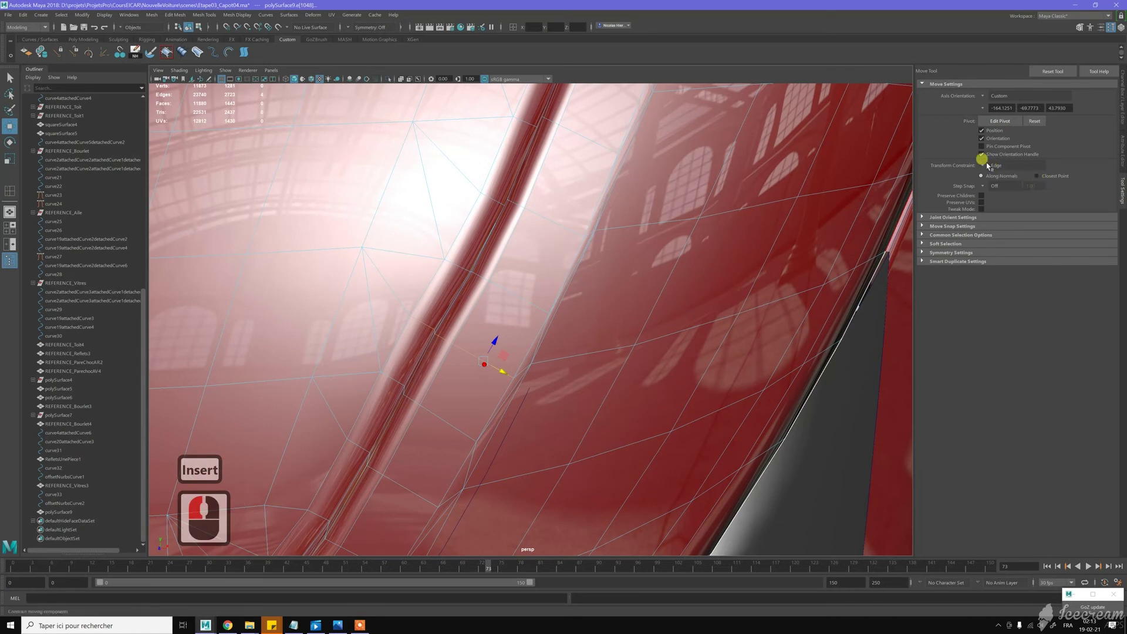
# Set the transform constraint to Off and shift the selected crossing edges slightly outward along the custom axis
pyautogui.click(985, 165)
pyautogui.click(998, 168)
pyautogui.click(489, 364)
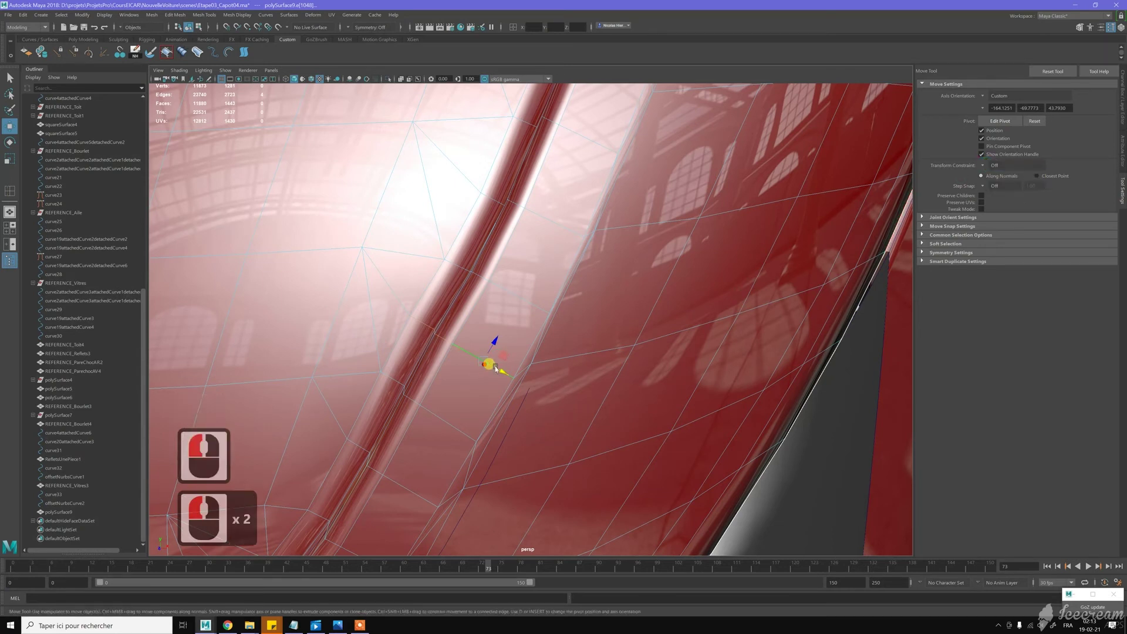
pyautogui.moveTo(500, 368); pyautogui.dragTo(504, 369)
# Try to move the vertex at the crossing edge's outer end without a transform constraint
pyautogui.click(451, 346)
pyautogui.moveTo(528, 323); pyautogui.dragTo(510, 367, button='right')
pyautogui.click(512, 376)
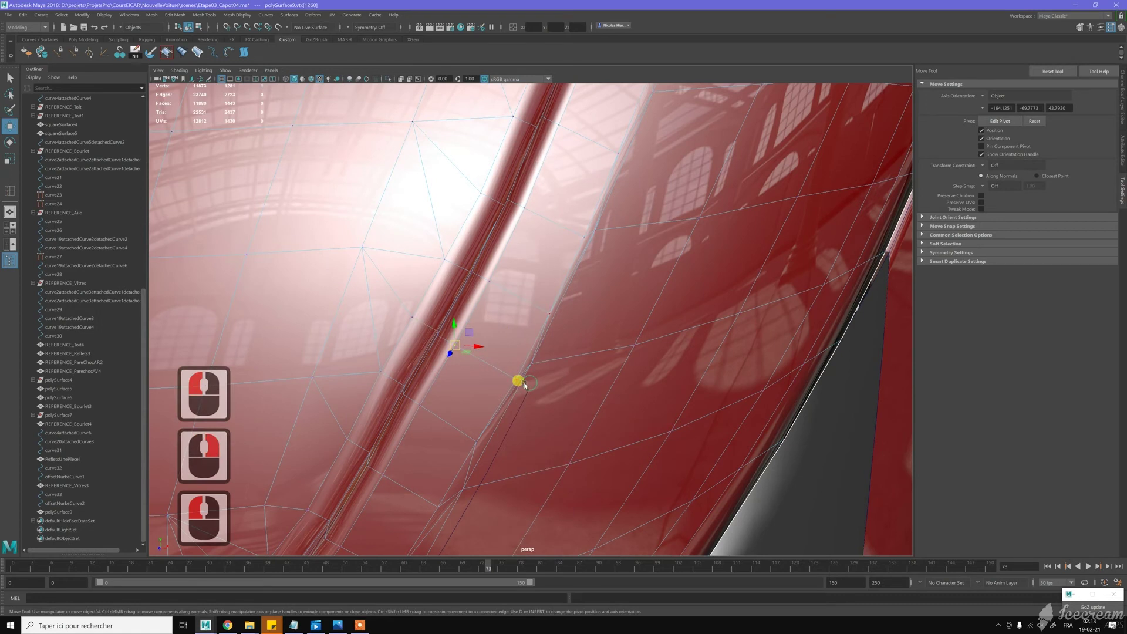
pyautogui.moveTo(538, 382); pyautogui.dragTo(533, 384)
pyautogui.hotkey('ctrl', 'z')
pyautogui.press('z')
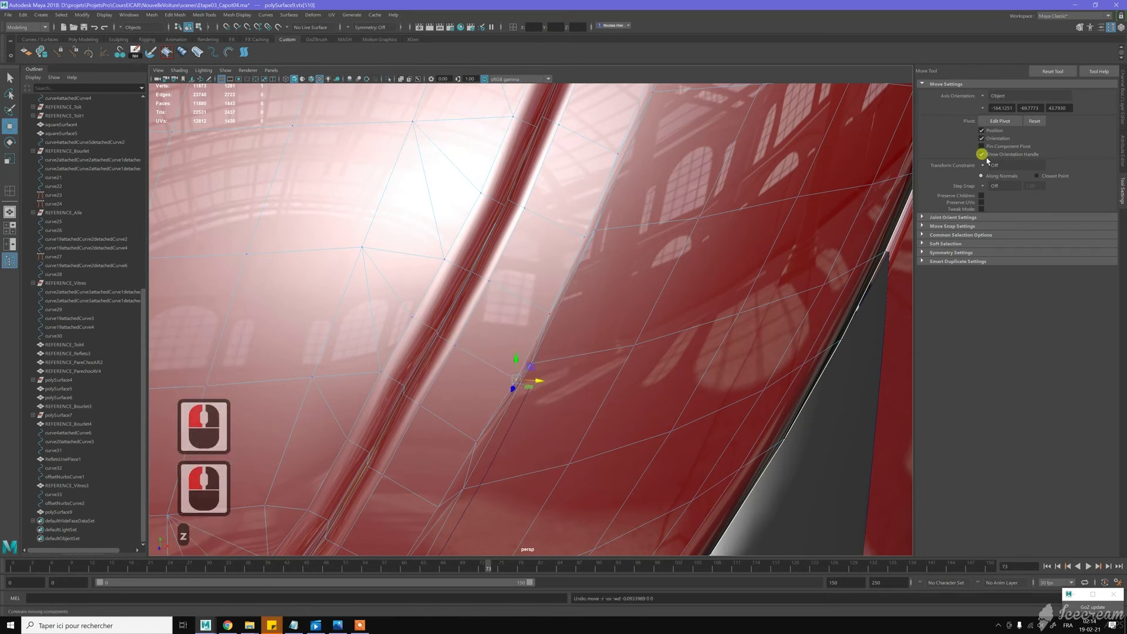
# Set the transform constraint to Edge and slide the crossing edge's outer end vertex slightly outward
pyautogui.click(985, 167)
pyautogui.click(985, 166)
pyautogui.click(982, 165)
pyautogui.click(991, 176)
pyautogui.moveTo(540, 379); pyautogui.dragTo(544, 377)
# Switch to edge mode and select the neighbouring set of crossing edges spanning the groove and its outer strip
pyautogui.keyDown('alt'); pyautogui.moveTo(544, 378); pyautogui.dragTo(479, 231, button='middle'); pyautogui.keyUp('alt')
pyautogui.moveTo(479, 231); pyautogui.dragTo(477, 207, button='right')
pyautogui.click(449, 212)
pyautogui.keyDown('shift'); pyautogui.doubleClick(500, 246); pyautogui.keyUp('shift')
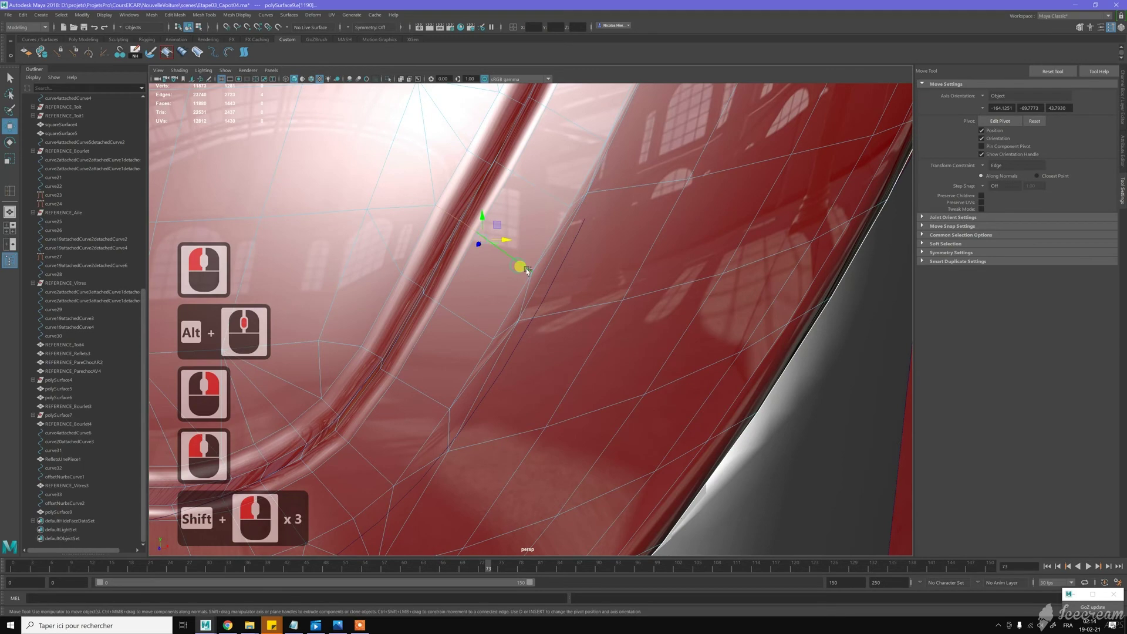
pyautogui.keyDown('shift'); pyautogui.click(524, 266); pyautogui.keyUp('shift')
pyautogui.keyDown('alt'); pyautogui.moveTo(475, 238); pyautogui.dragTo(486, 270, button='middle'); pyautogui.keyUp('alt')
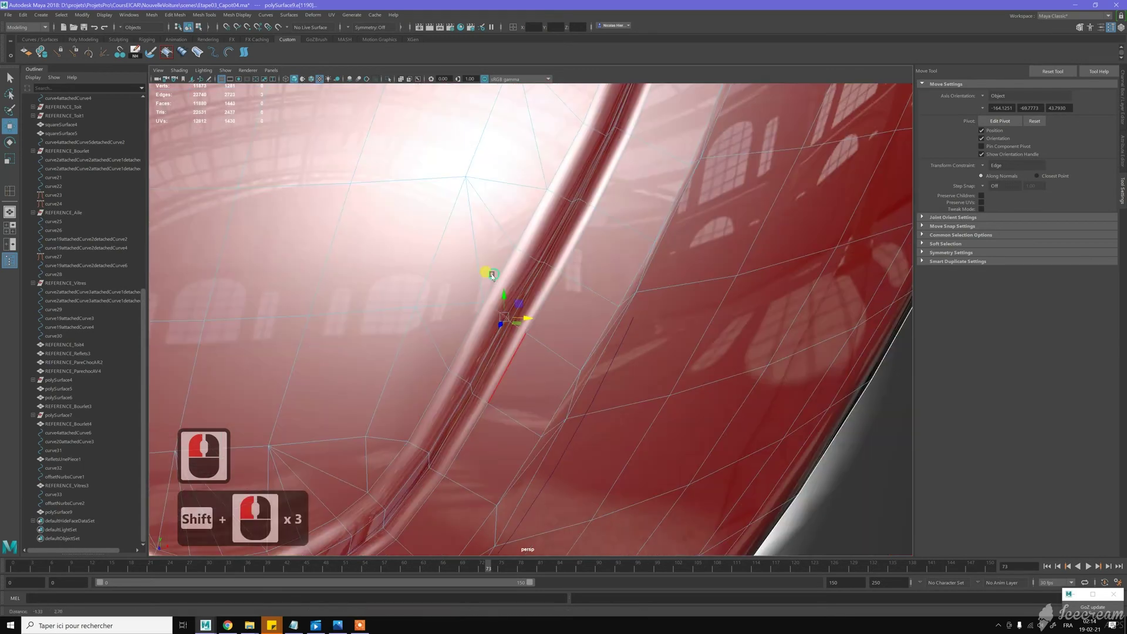
# Align the move pivot with the newly selected crossing edge on the outer strip
pyautogui.press('Insert')
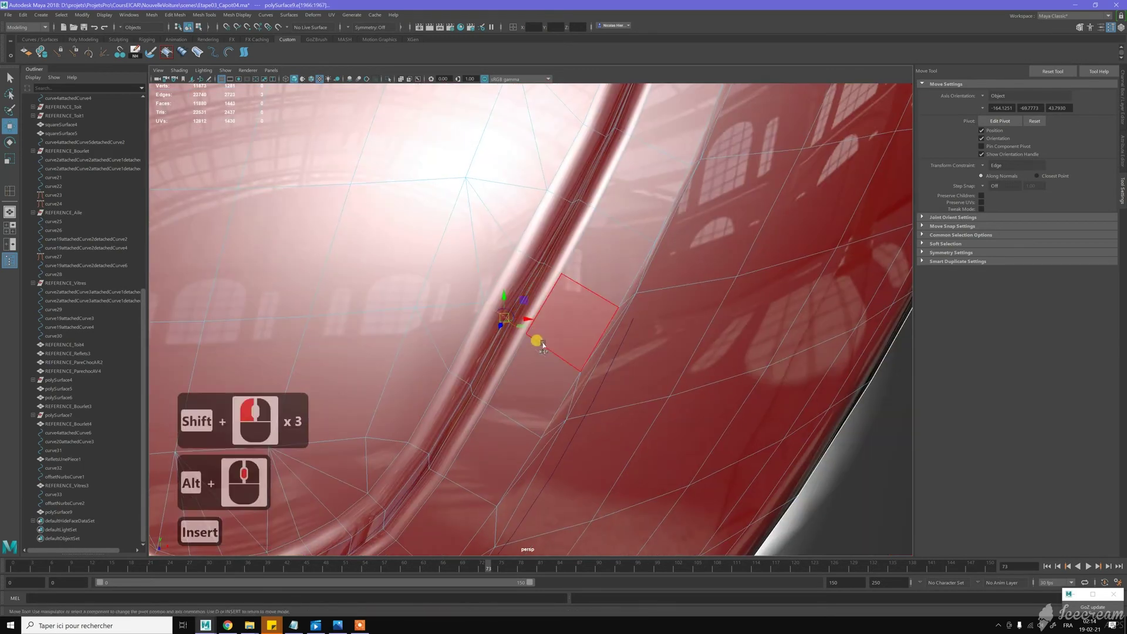
pyautogui.click(540, 345)
pyautogui.press('Insert')
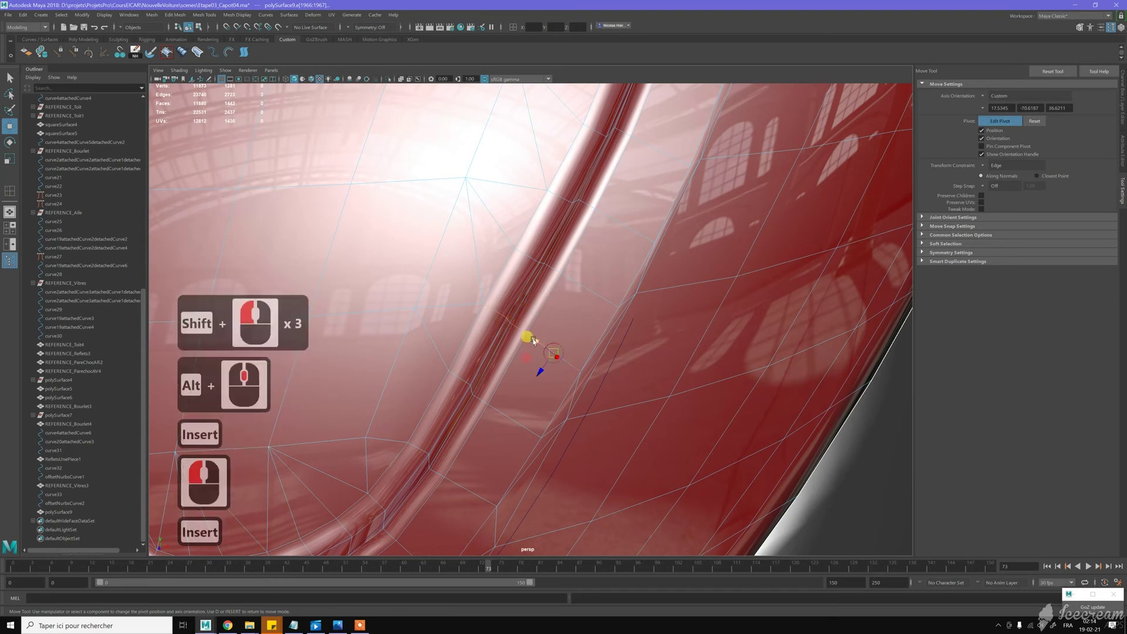
pyautogui.click(532, 339)
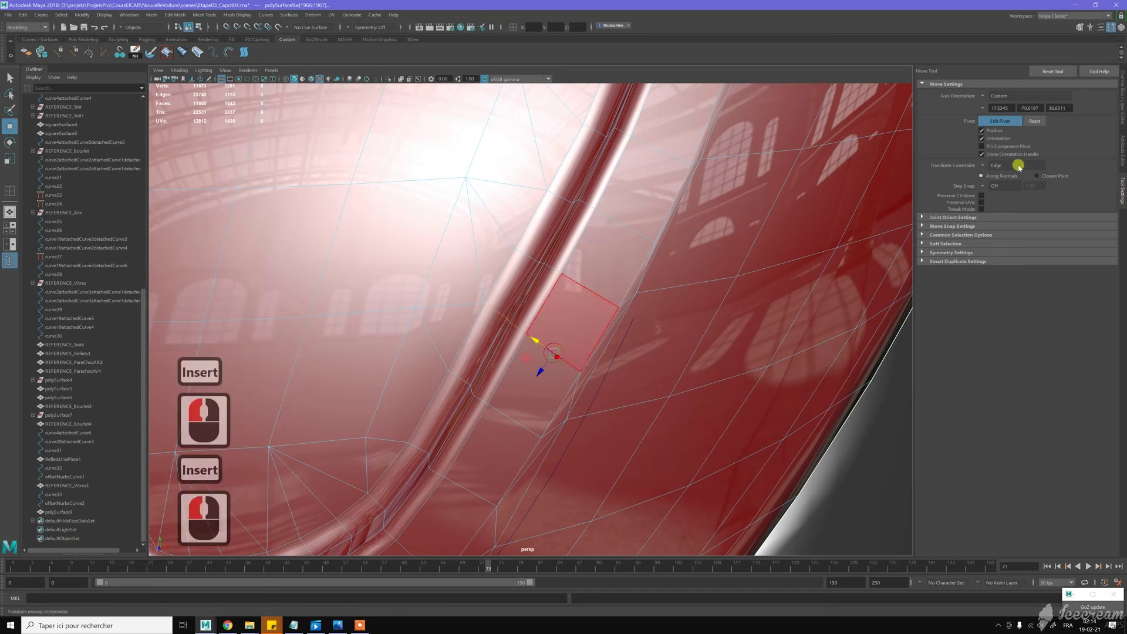
# Turn the transform constraint off and nudge the selected crossing edges along the edge-aligned axis
pyautogui.click(983, 166)
pyautogui.click(998, 167)
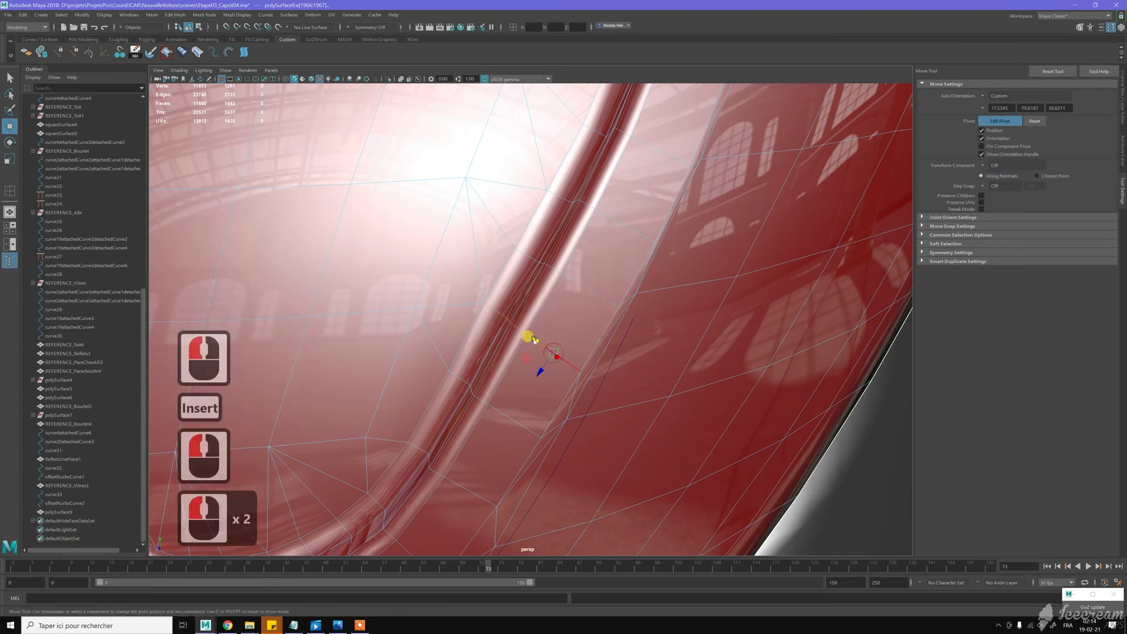
pyautogui.moveTo(534, 341); pyautogui.dragTo(537, 343)
pyautogui.press('Insert')
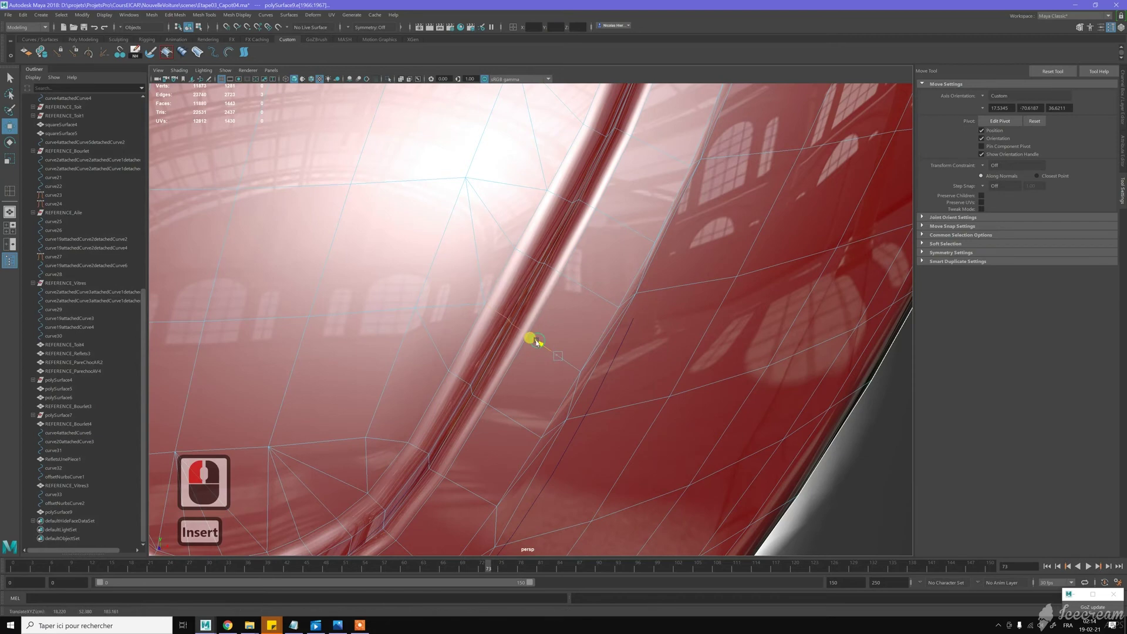
# Undo the latest nudges of the crossing edges spanning the groove and its outer strip
pyautogui.scroll(-9, 536, 342)
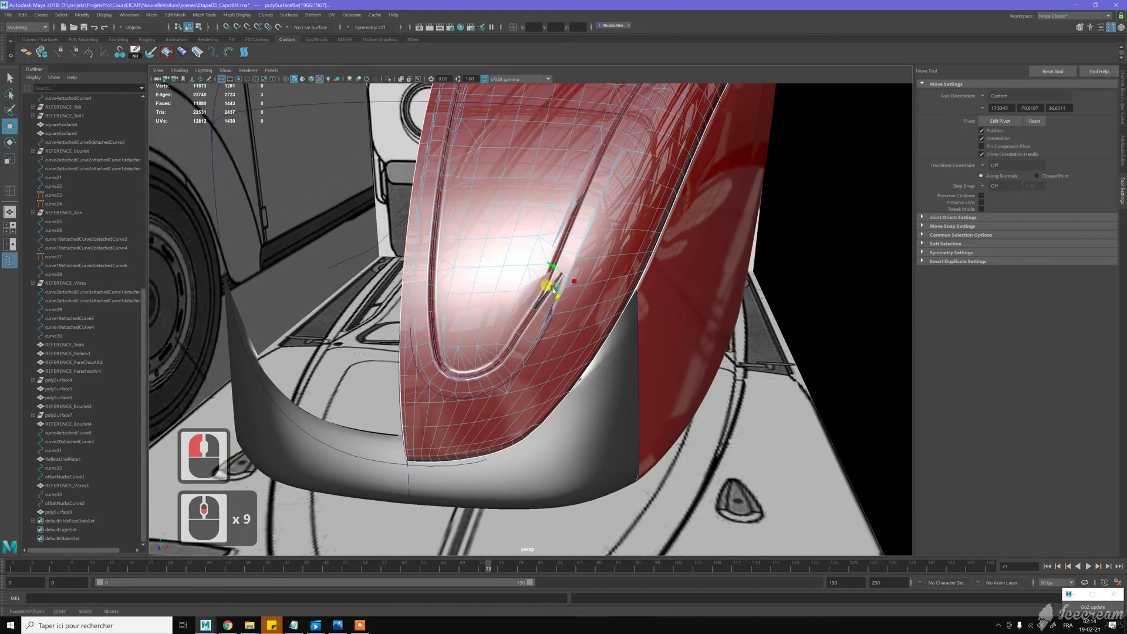
pyautogui.middleClick(553, 289)
pyautogui.press('z')
pyautogui.moveTo(550, 293); pyautogui.dragTo(546, 285)
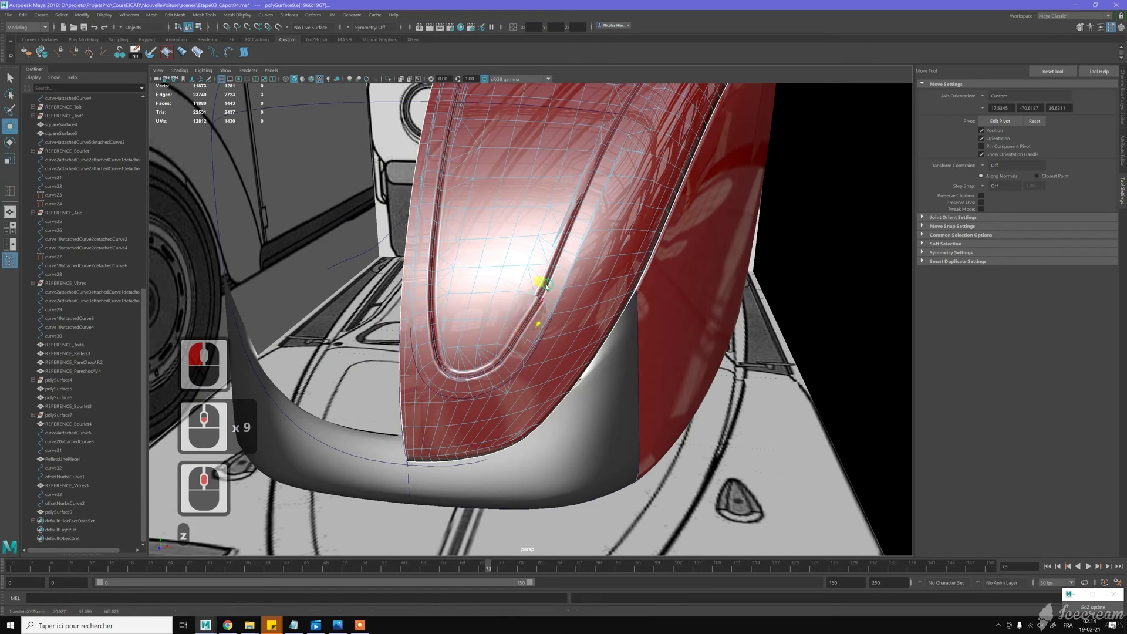
pyautogui.moveTo(545, 285); pyautogui.dragTo(549, 289, button='middle')
pyautogui.press('z')
pyautogui.press('w')
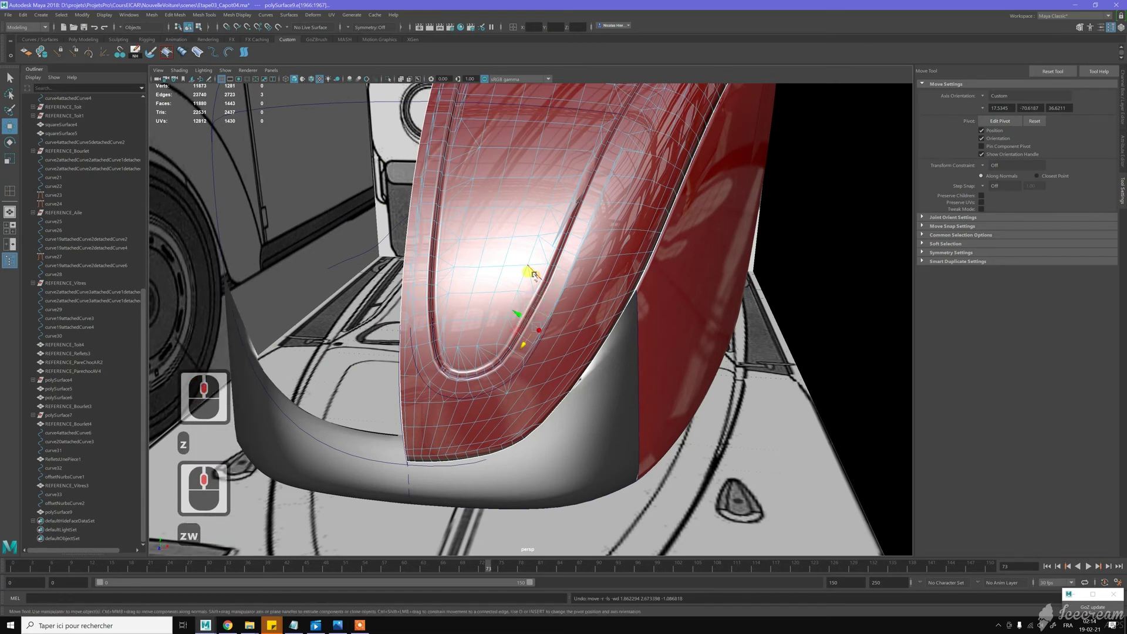
# Return to object mode, deselect the hood and examine the shading along the groove's outer side
pyautogui.moveTo(544, 267); pyautogui.dragTo(554, 262, button='right')
pyautogui.scroll(-3, 728, 345)
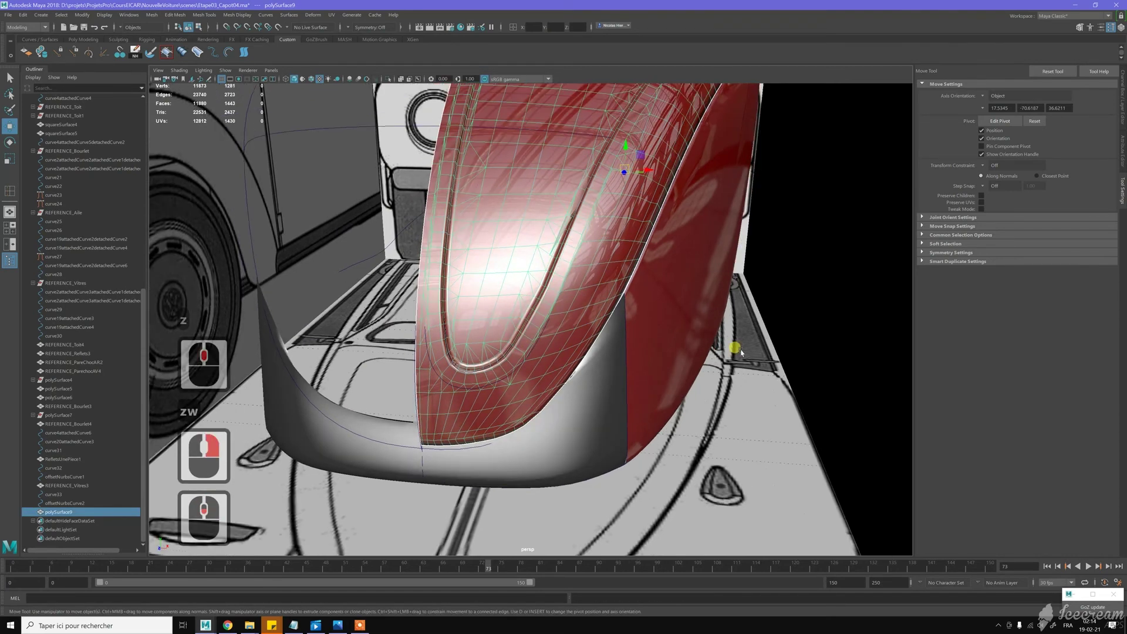
pyautogui.click(742, 355)
pyautogui.keyDown('alt'); pyautogui.scroll(2, 610, 392); pyautogui.keyUp('alt')
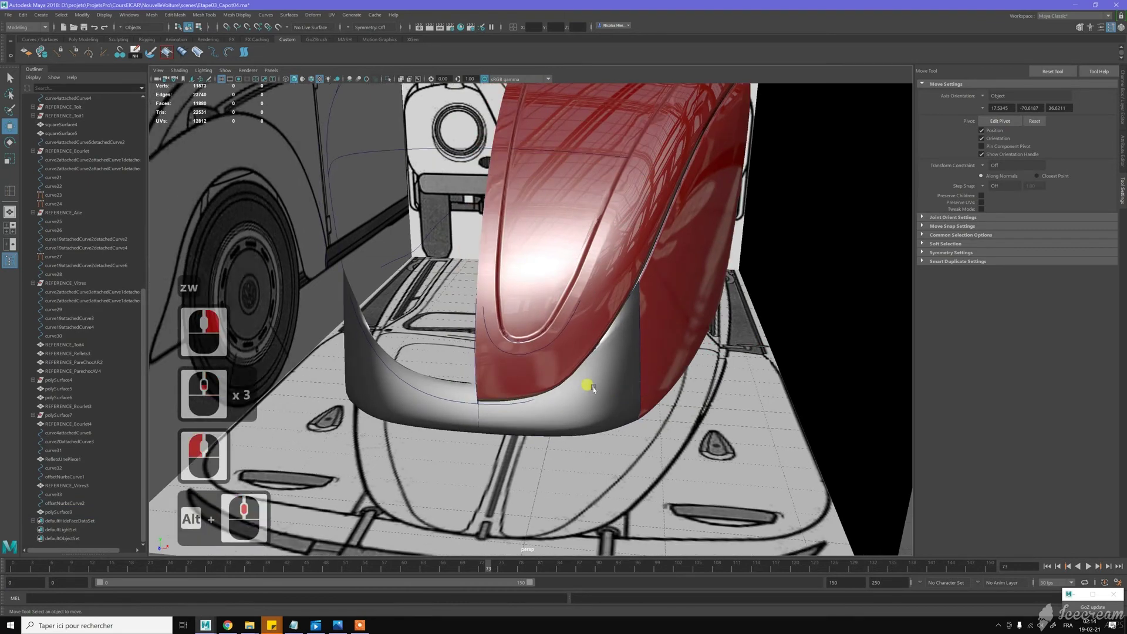
pyautogui.scroll(4, 606, 319)
pyautogui.keyDown('alt'); pyautogui.moveTo(624, 289); pyautogui.dragTo(559, 320); pyautogui.keyUp('alt')
pyautogui.scroll(3, 604, 262)
pyautogui.keyDown('alt'); pyautogui.moveTo(559, 320); pyautogui.dragTo(541, 282, button='middle'); pyautogui.keyUp('alt')
# Switch the hood to edge mode and select the crossing edges spanning the groove and its outer strip beside the bright highlight
pyautogui.click(640, 255)
pyautogui.scroll(1, 541, 282)
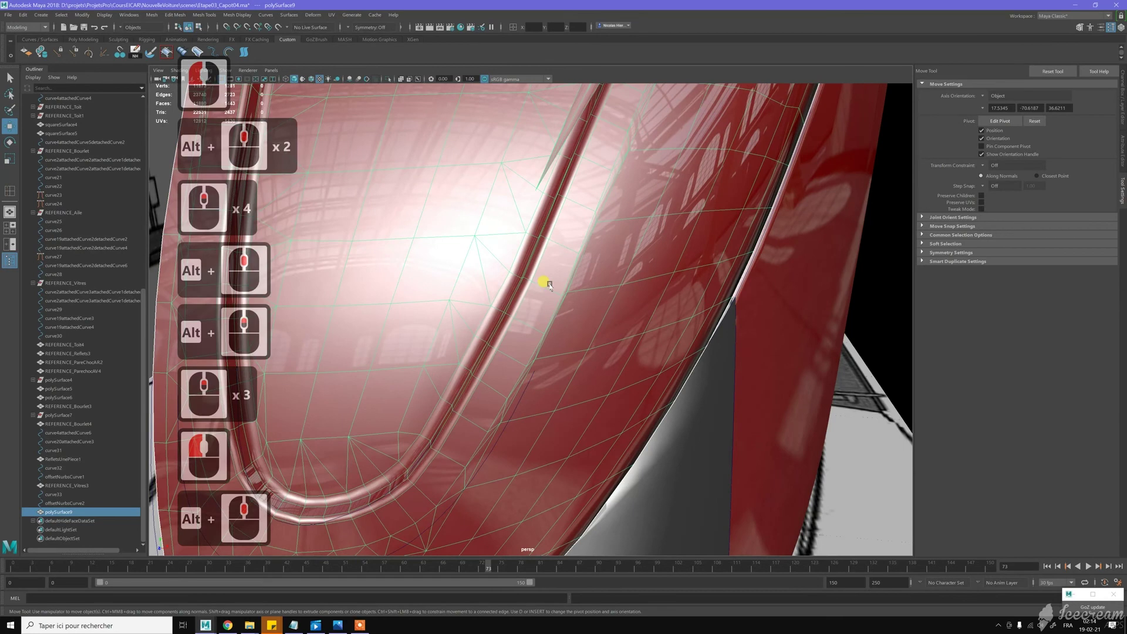
pyautogui.scroll(3, 504, 260)
pyautogui.moveTo(549, 250); pyautogui.dragTo(552, 234, button='right')
pyautogui.click(499, 234)
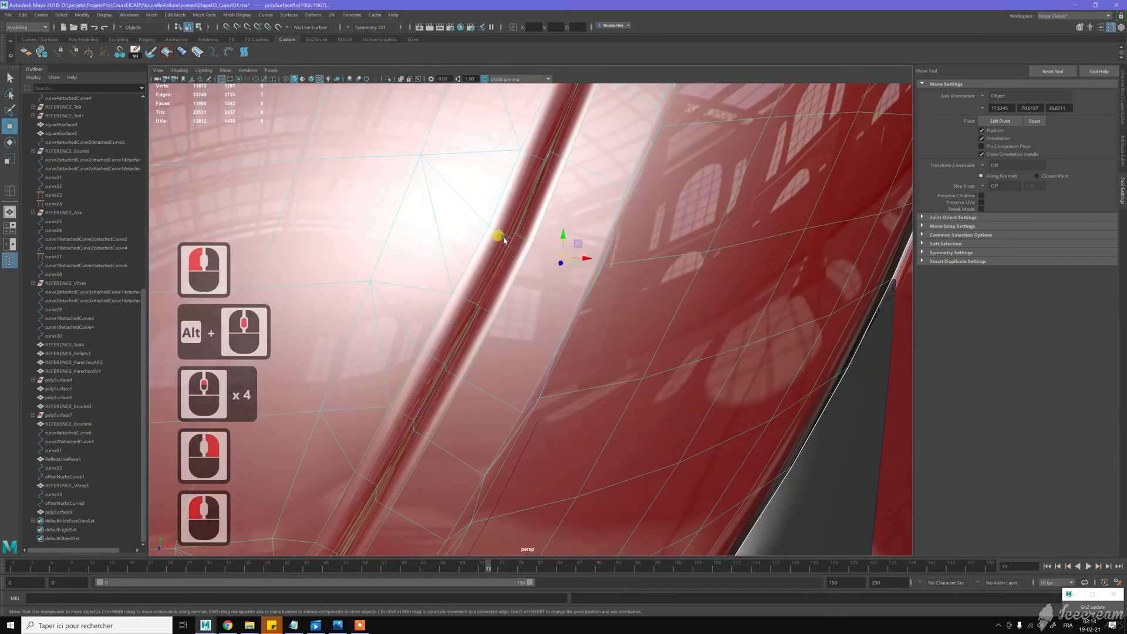
pyautogui.keyDown('shift'); pyautogui.doubleClick(502, 236); pyautogui.keyUp('shift')
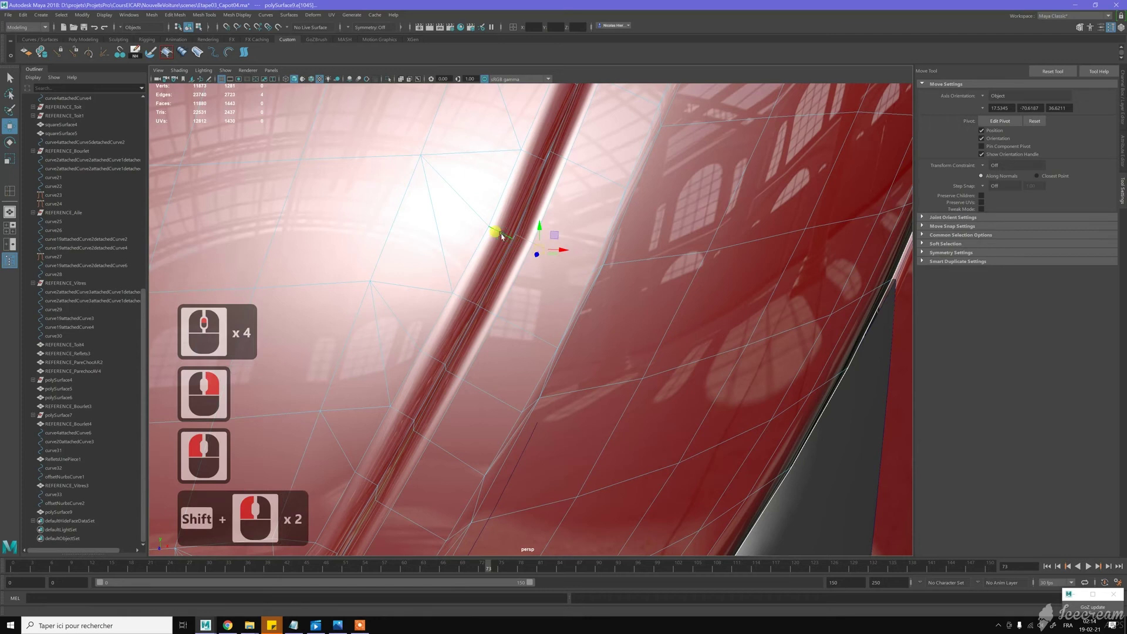
# Align the move pivot with the crossing edge on the outer strip and nudge the selected edges along that axis
pyautogui.press('Insert')
pyautogui.click(574, 262)
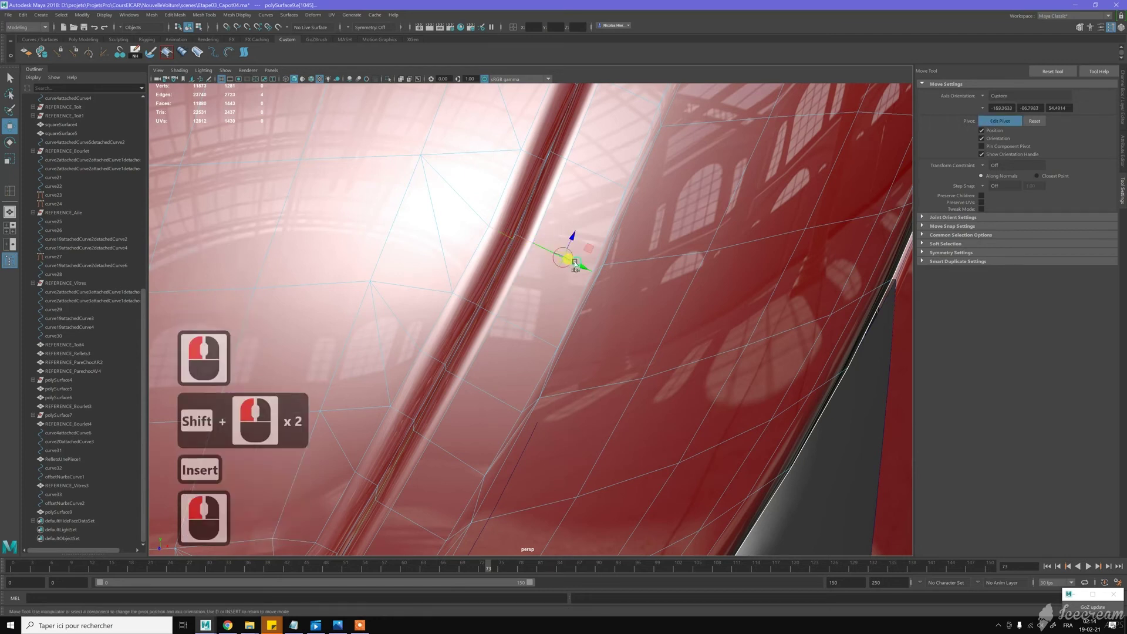
pyautogui.press('Insert')
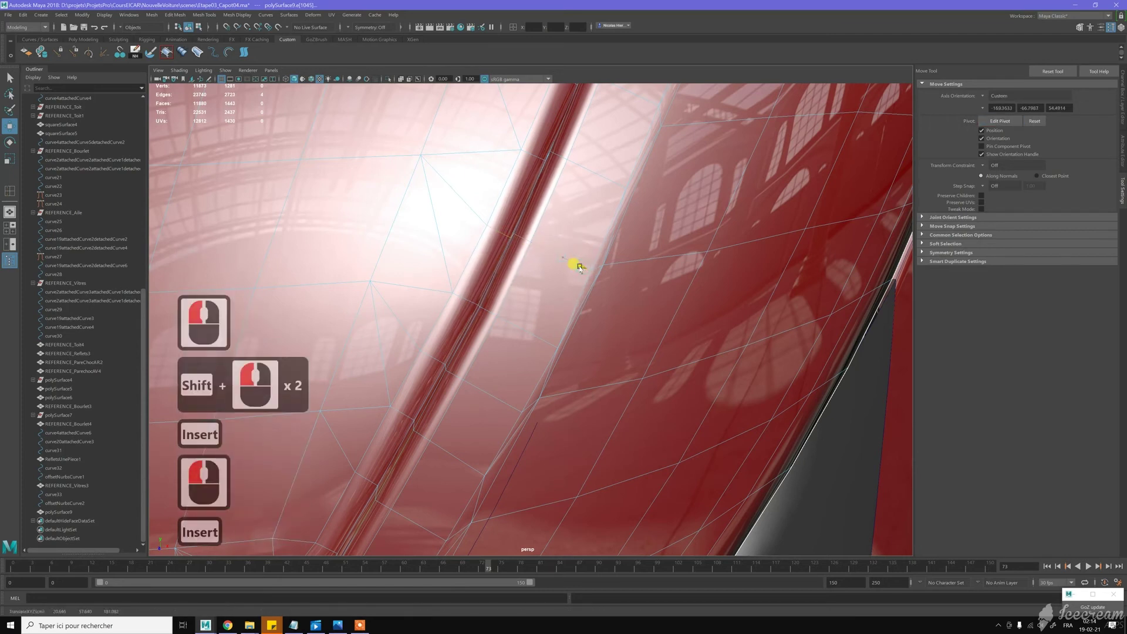
pyautogui.click(578, 264)
# Return to object mode and examine the groove's outline, reflections and mesh around the hood's lower end
pyautogui.scroll(-6, 583, 268)
pyautogui.moveTo(569, 252); pyautogui.dragTo(608, 247, button='right')
pyautogui.scroll(-4, 608, 247)
pyautogui.keyDown('alt'); pyautogui.moveTo(724, 440); pyautogui.dragTo(646, 369, button='middle'); pyautogui.keyUp('alt')
pyautogui.click(563, 298)
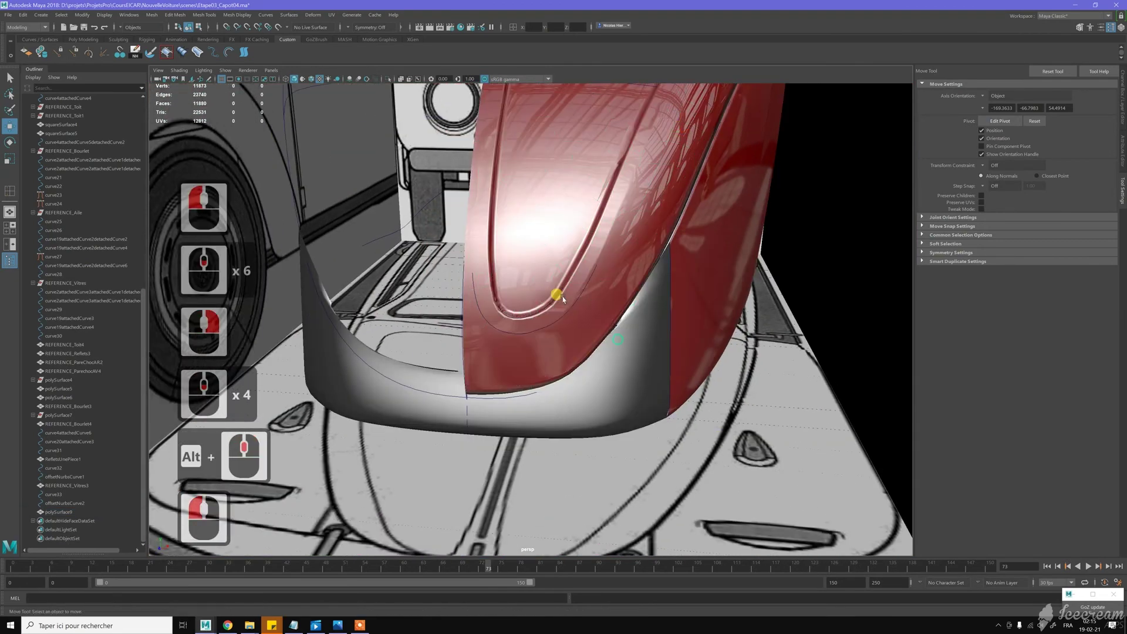
pyautogui.click(610, 356)
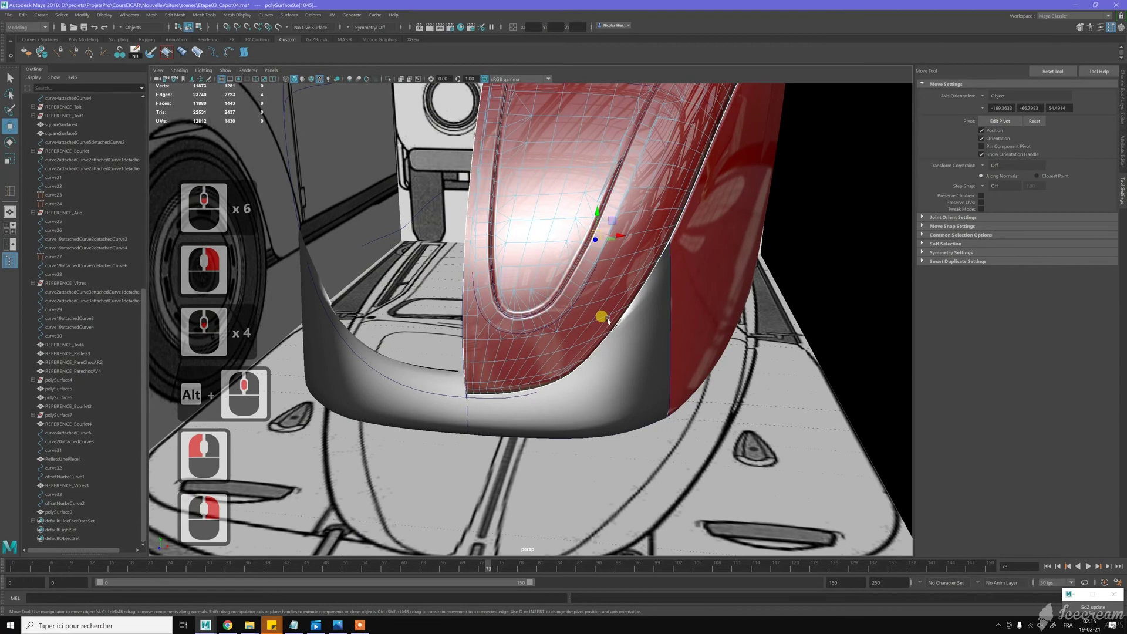
pyautogui.moveTo(585, 278); pyautogui.dragTo(606, 246, button='right')
pyautogui.click(598, 268)
pyautogui.keyDown('alt'); pyautogui.moveTo(598, 268); pyautogui.dragTo(528, 317, button='middle'); pyautogui.keyUp('alt')
pyautogui.scroll(2, 568, 315)
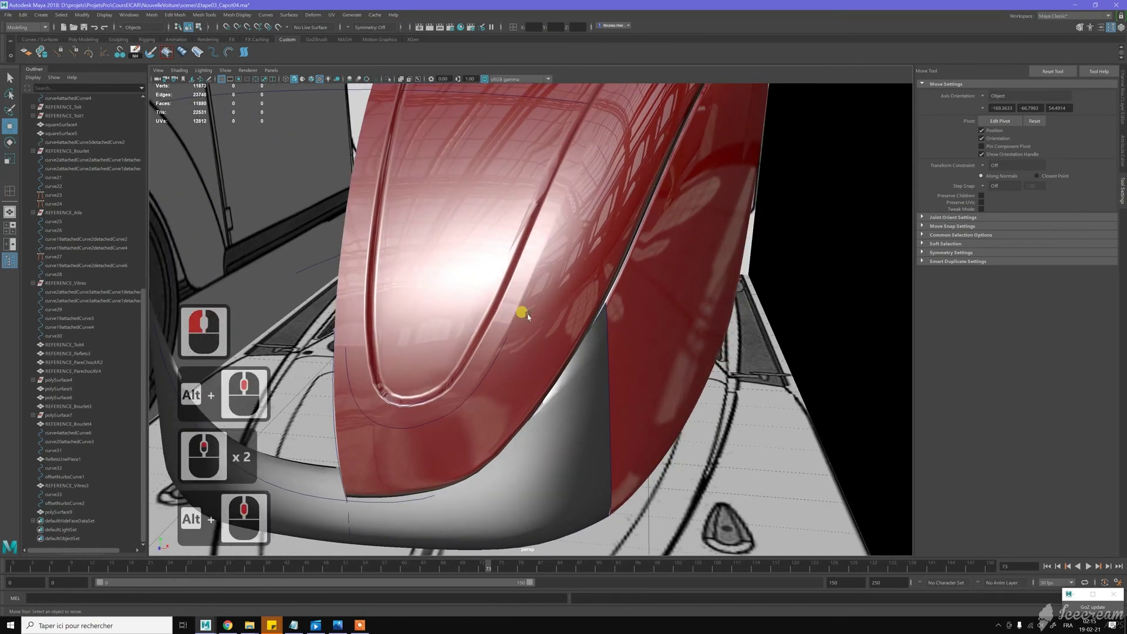
pyautogui.click(522, 280)
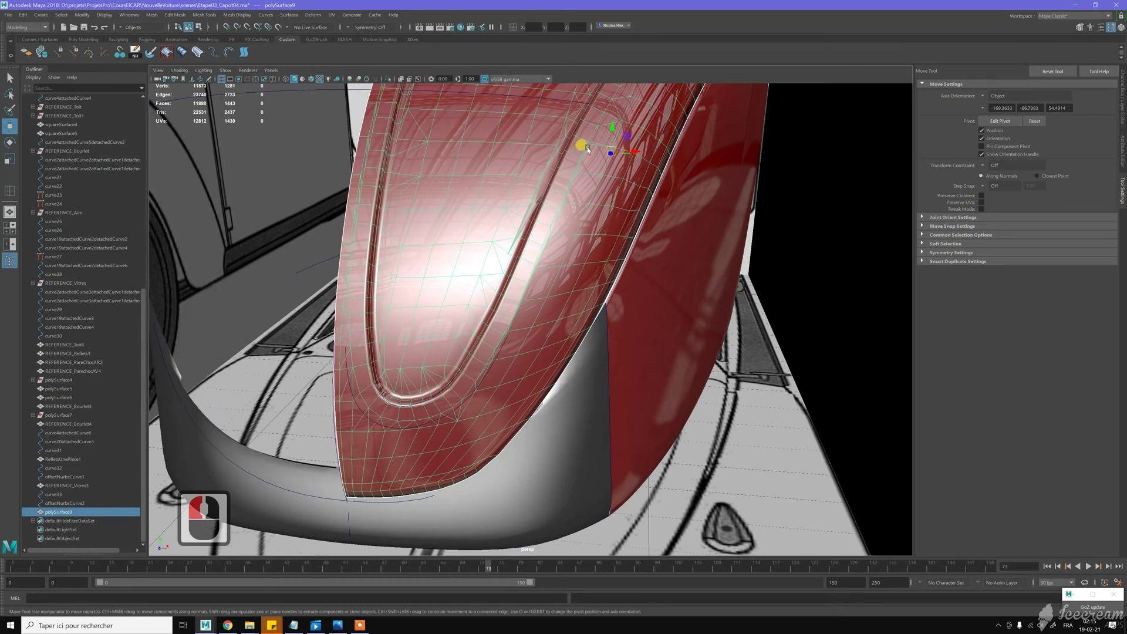
pyautogui.click(774, 463)
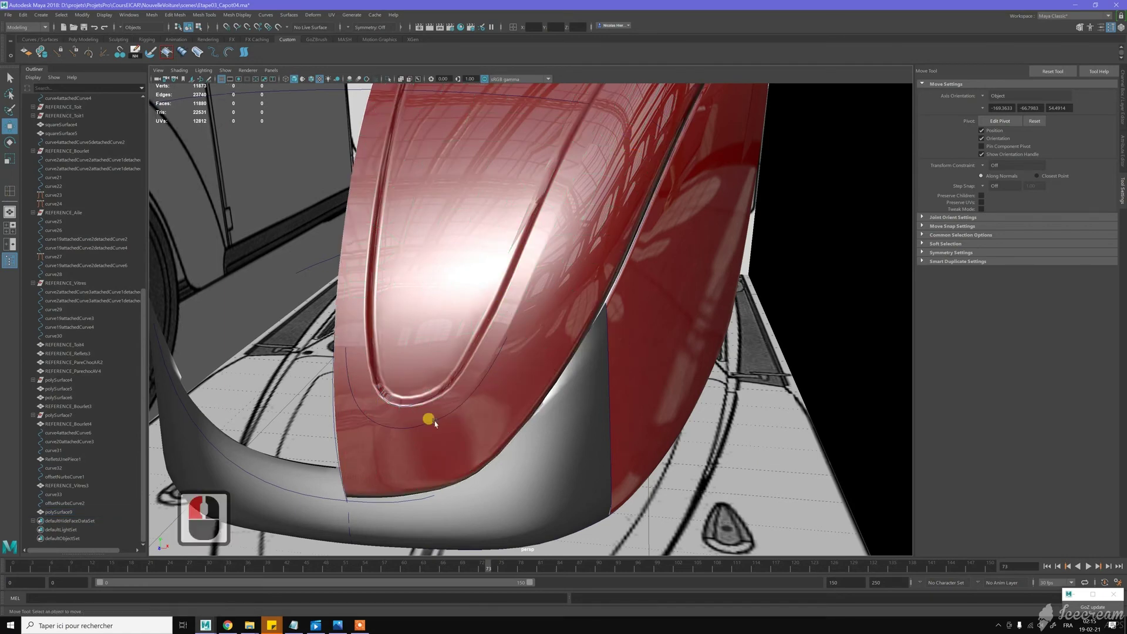
pyautogui.keyDown('alt'); pyautogui.moveTo(475, 373); pyautogui.dragTo(518, 342); pyautogui.keyUp('alt')
pyautogui.keyDown('alt'); pyautogui.moveTo(517, 342); pyautogui.dragTo(537, 311, button='middle'); pyautogui.keyUp('alt')
pyautogui.scroll(1, 540, 307)
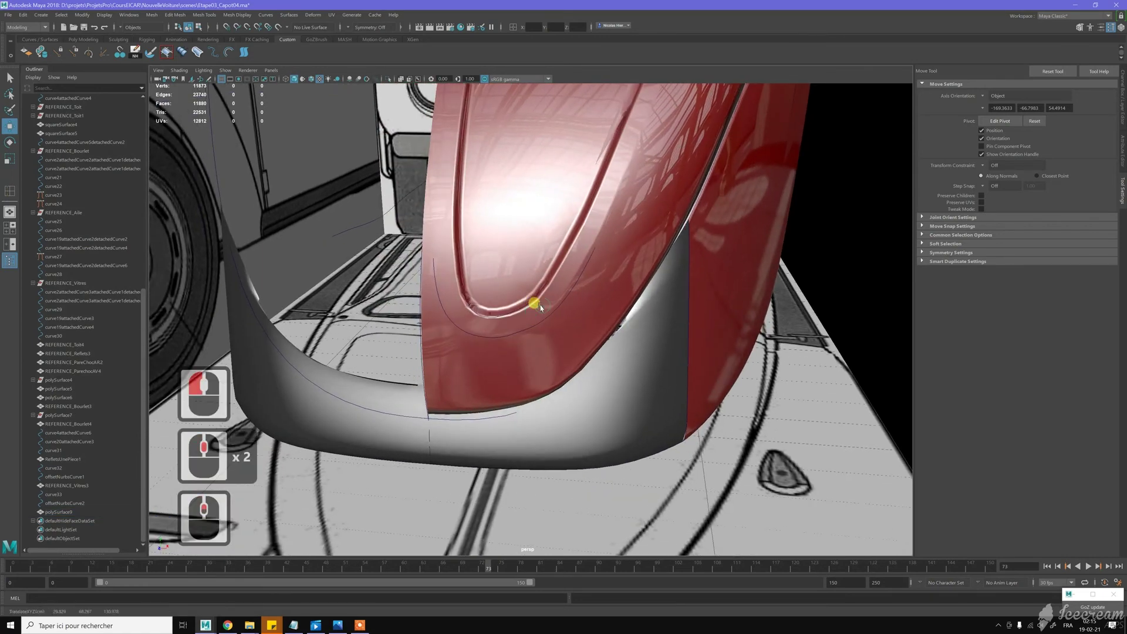
pyautogui.scroll(5, 541, 307)
# Insert one edge loop across the groove and outer strip near the lower bend, using the relative distance from edge option
pyautogui.click(555, 272)
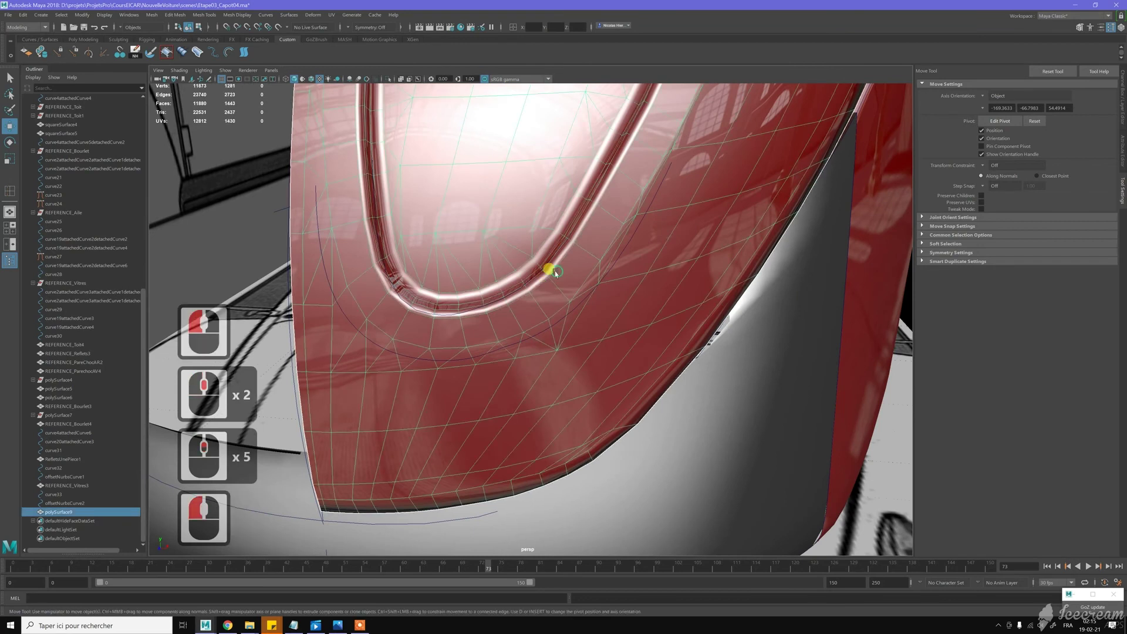
pyautogui.keyDown('shift'); pyautogui.moveTo(560, 244); pyautogui.dragTo(523, 264, button='right'); pyautogui.keyUp('shift')
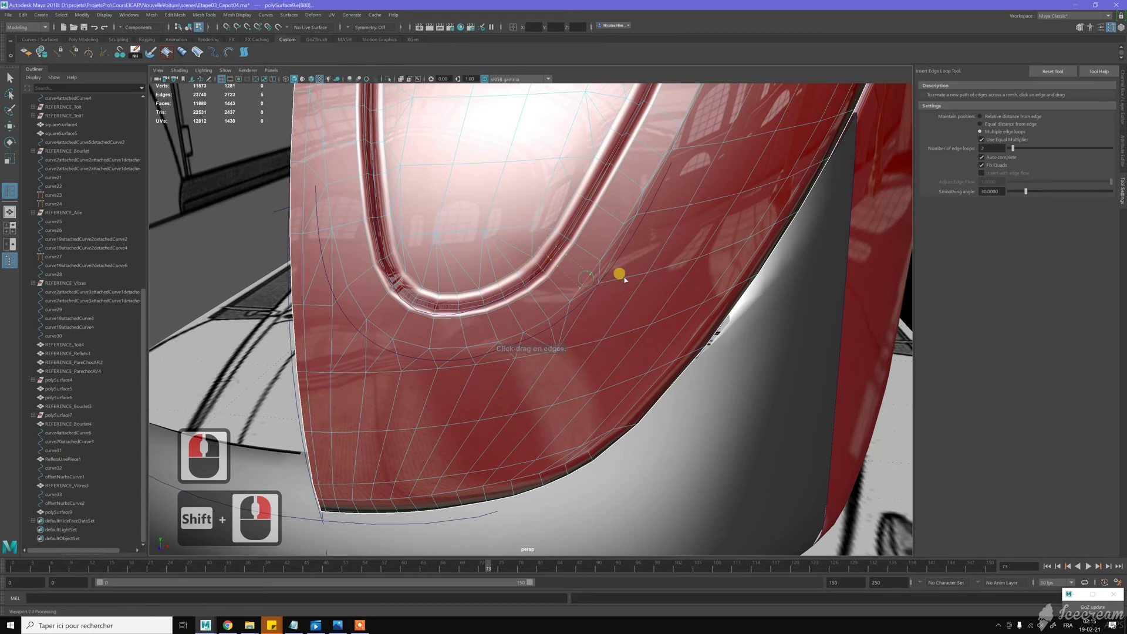
pyautogui.press('z')
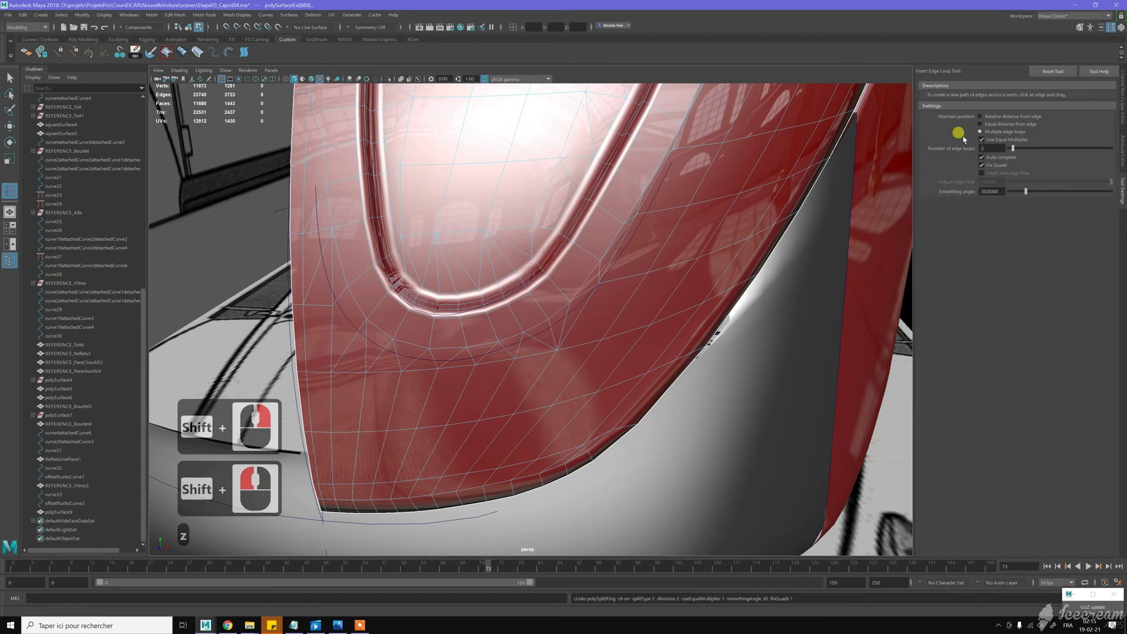
pyautogui.click(980, 123)
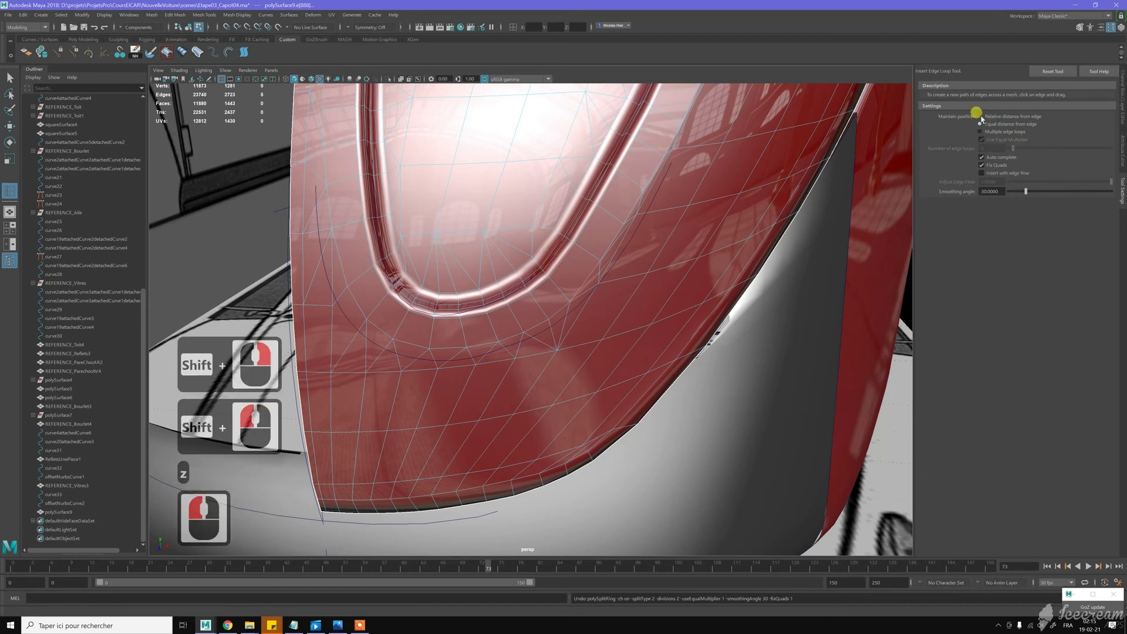
pyautogui.click(980, 116)
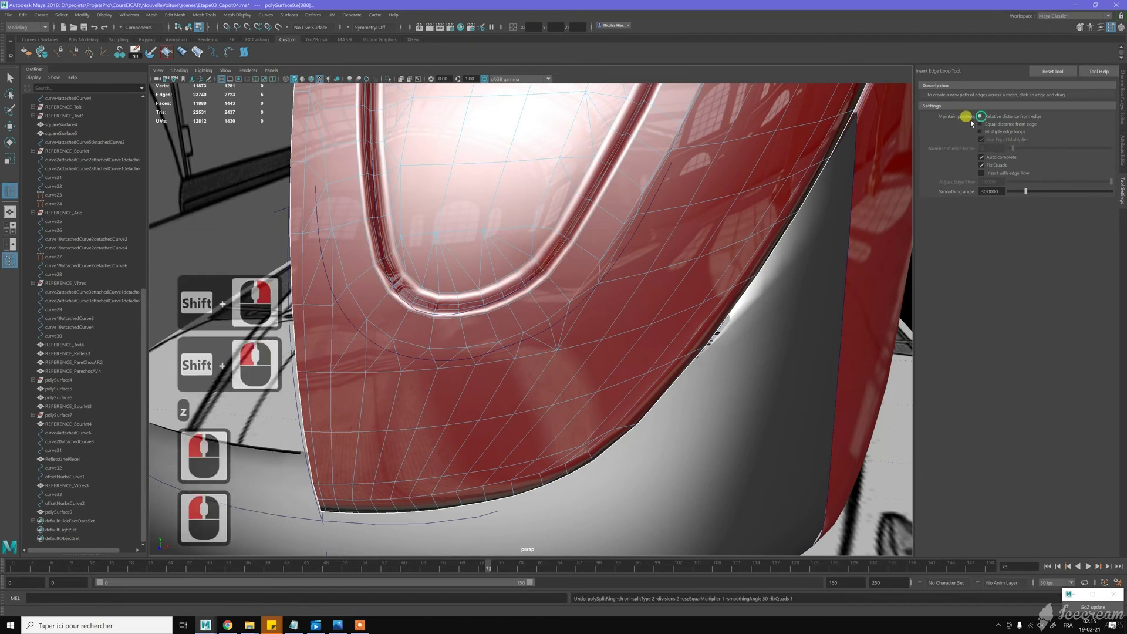
pyautogui.click(584, 280)
pyautogui.keyDown('shift'); pyautogui.click(584, 281); pyautogui.keyUp('shift')
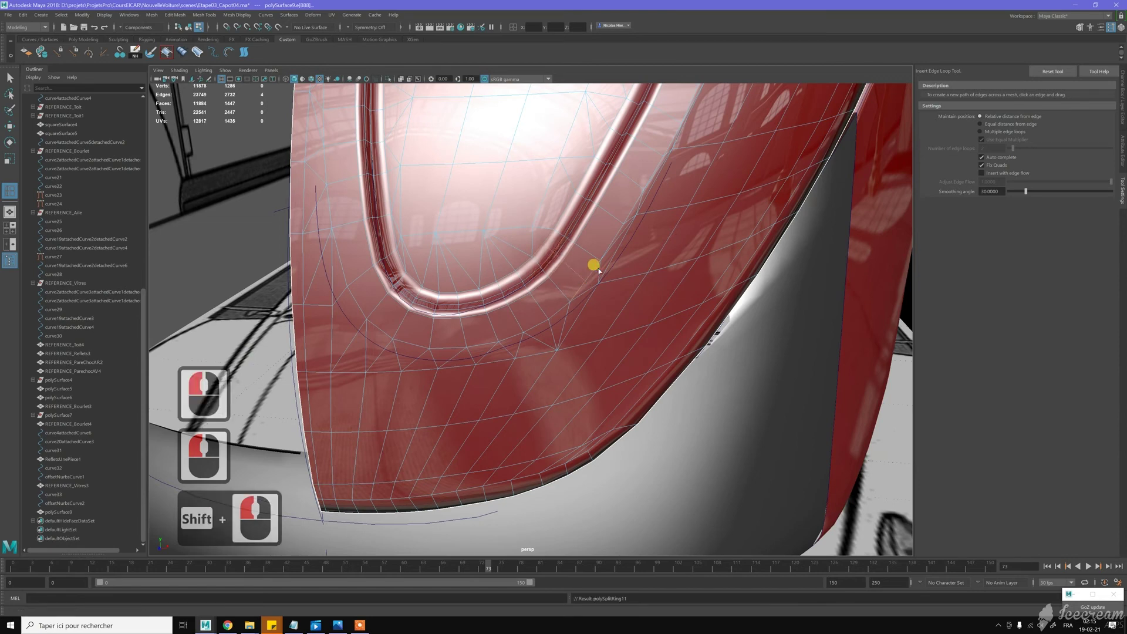
pyautogui.press('w')
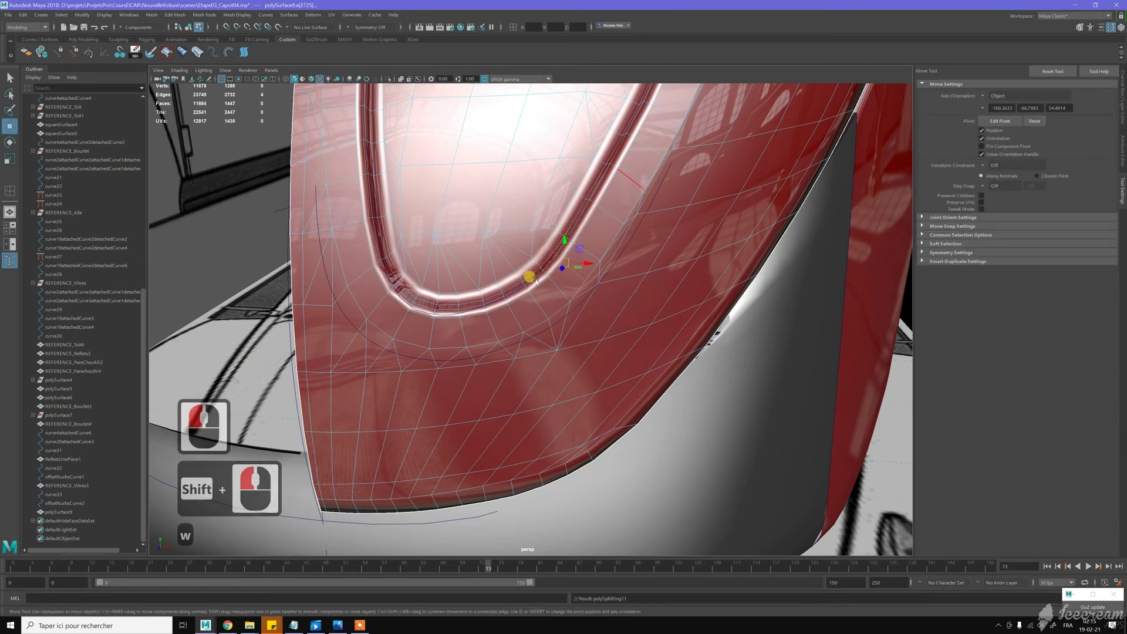
# Switch to vertex mode and select the single vertex beside the groove's inner edge near the triangulated pole
pyautogui.scroll(-4, 535, 281)
pyautogui.keyDown('alt'); pyautogui.moveTo(593, 181); pyautogui.dragTo(550, 263, button='middle'); pyautogui.keyUp('alt')
pyautogui.press('w')
pyautogui.moveTo(572, 209); pyautogui.dragTo(531, 211, button='right')
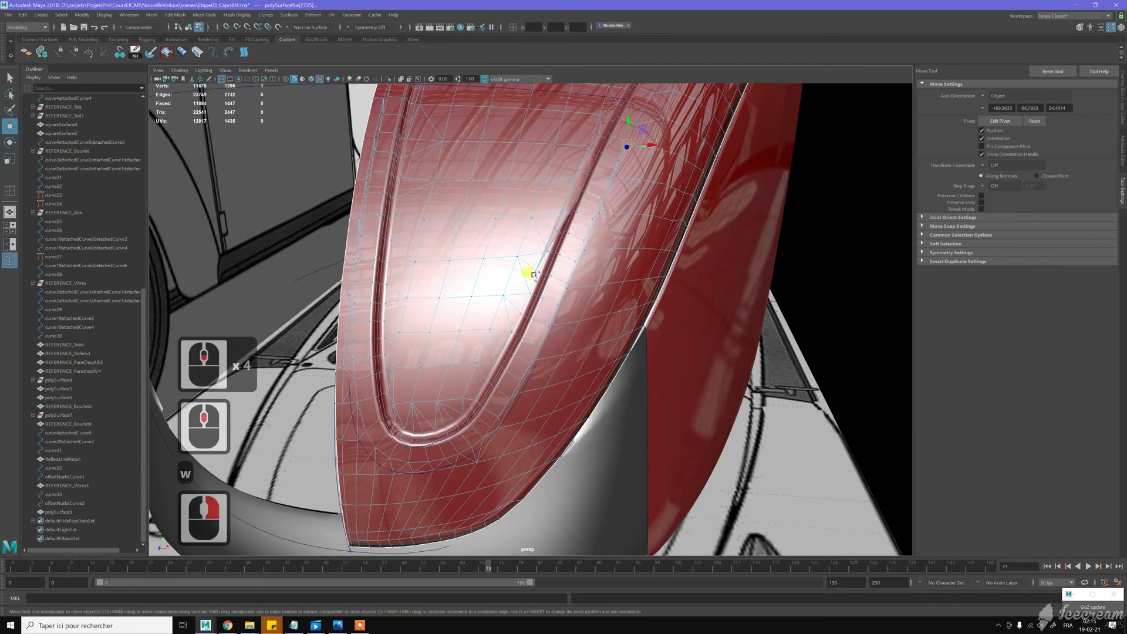
pyautogui.click(530, 259)
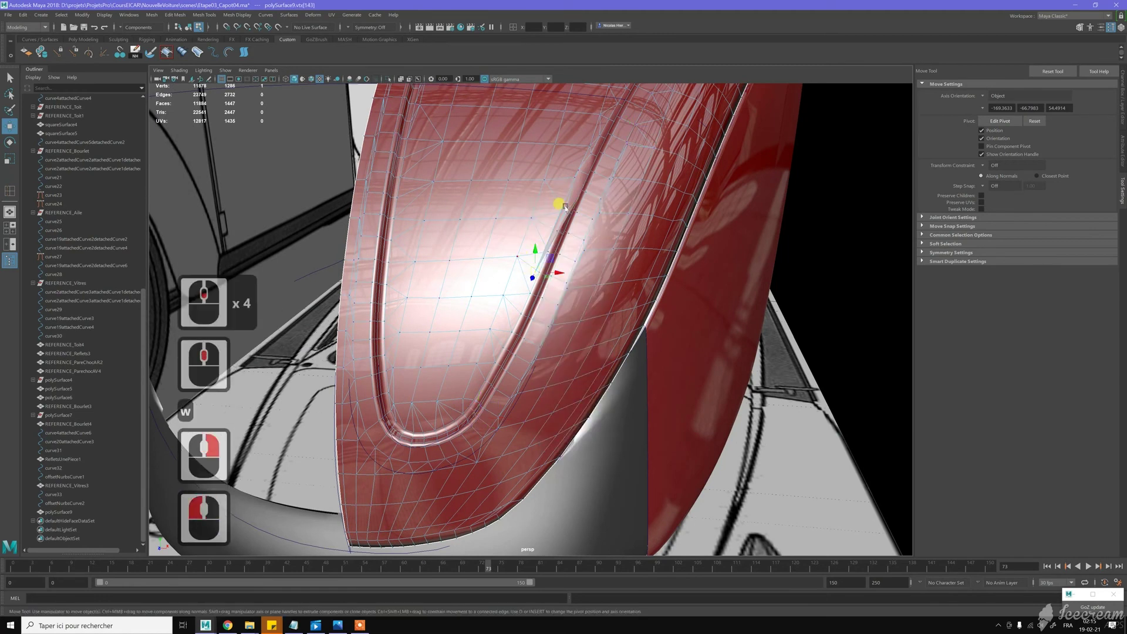
pyautogui.keyDown('alt'); pyautogui.moveTo(583, 143); pyautogui.dragTo(532, 208, button='middle'); pyautogui.keyUp('alt')
pyautogui.keyDown('alt'); pyautogui.moveTo(532, 207); pyautogui.dragTo(533, 258, button='right'); pyautogui.keyUp('alt')
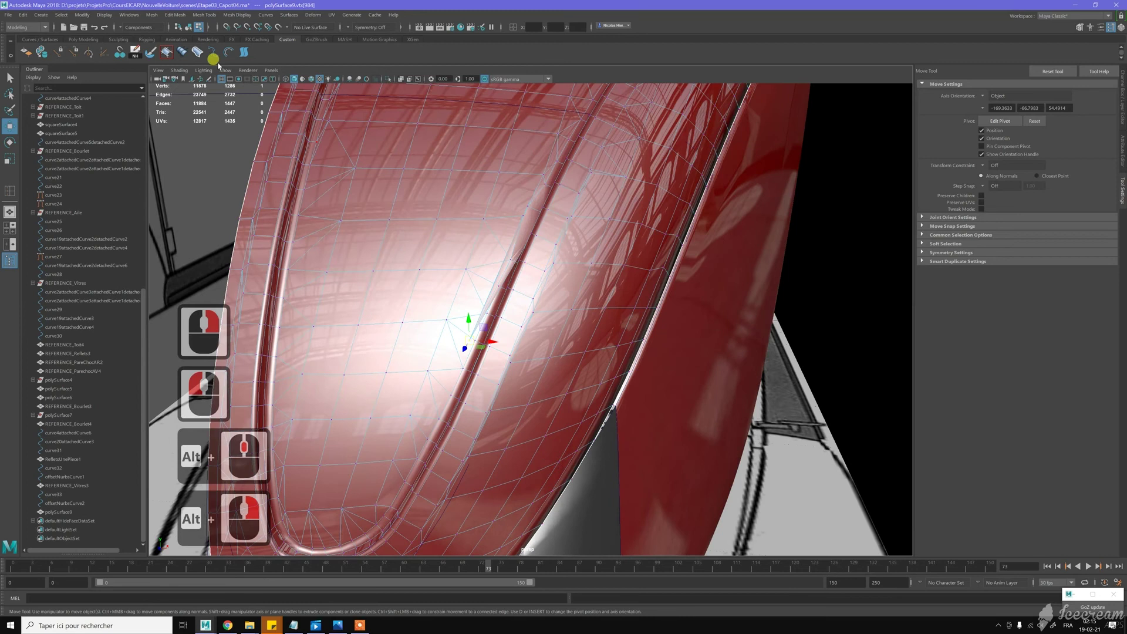
# Smooth the selected vertex by repeatedly flooding it with the Sculpt Geometry Tool at smooth strength 1
pyautogui.click(151, 56)
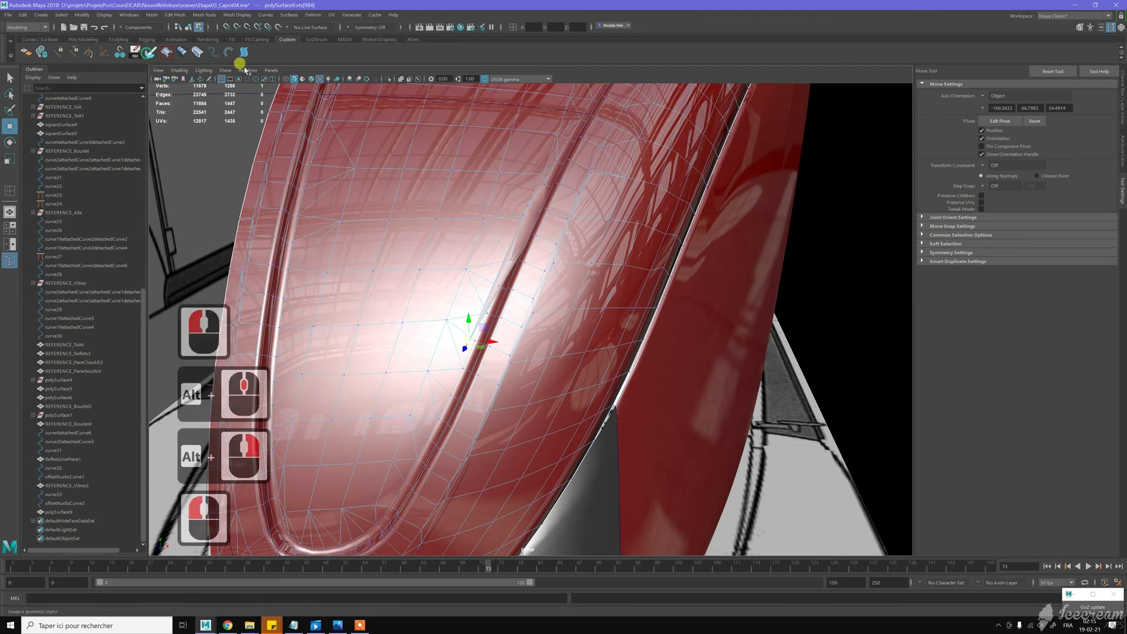
pyautogui.click(1030, 261)
pyautogui.click(1030, 261)
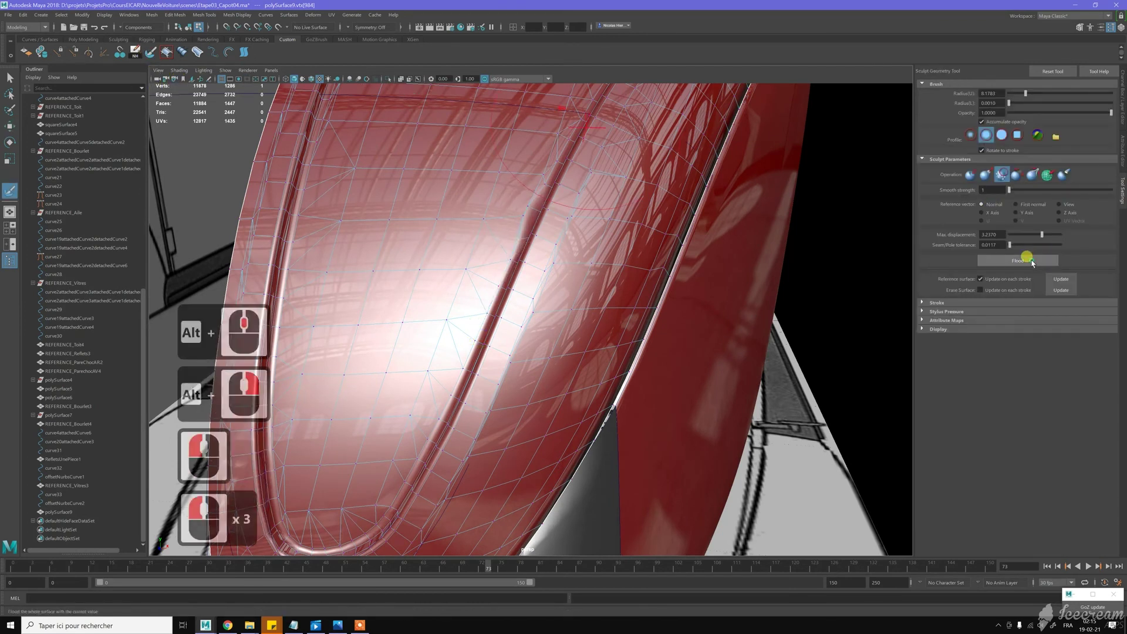
pyautogui.click(1028, 261)
pyautogui.click(1024, 261)
pyautogui.click(983, 262)
pyautogui.click(982, 262)
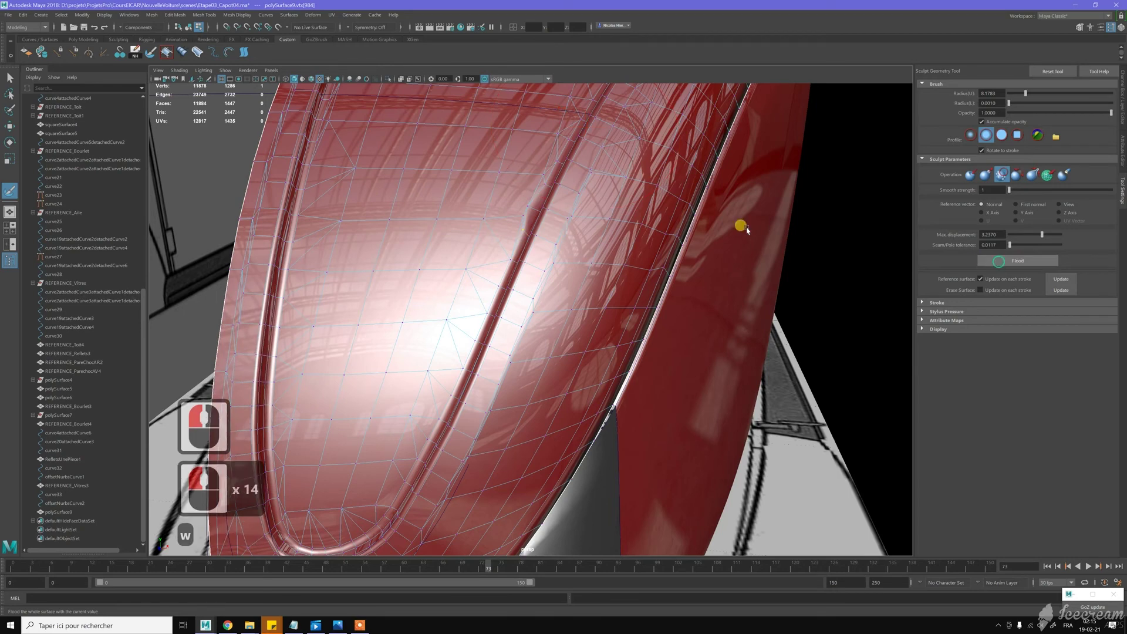
pyautogui.press('w')
pyautogui.scroll(3, 578, 234)
pyautogui.press('w')
pyautogui.scroll(-5, 613, 223)
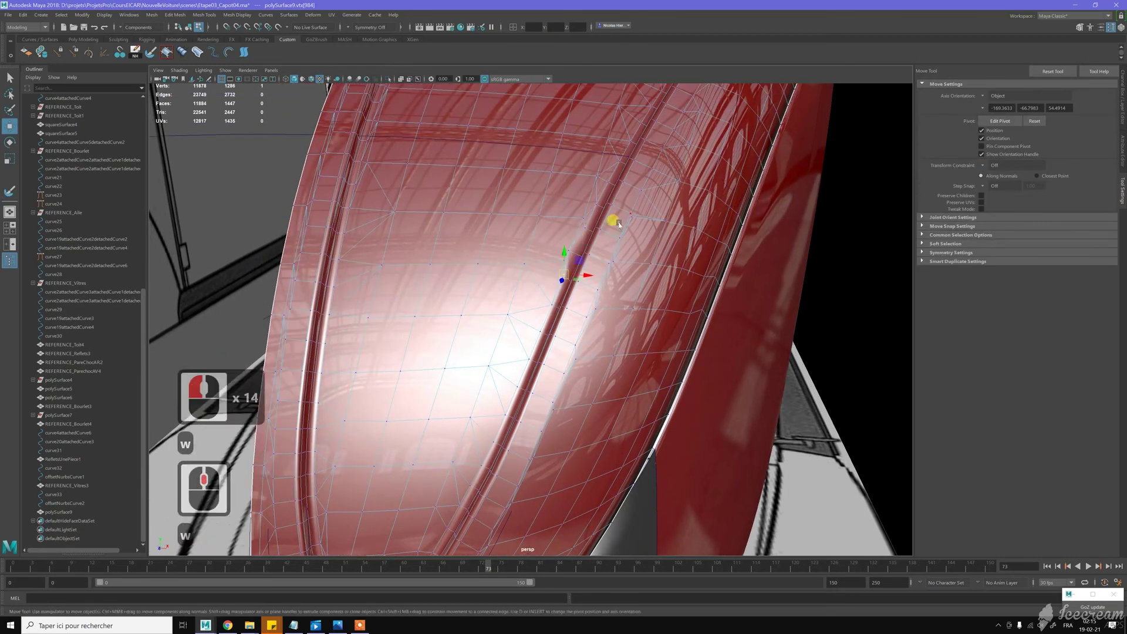
# Return to object mode, isolate the hood in the viewport and deselect it
pyautogui.moveTo(530, 184); pyautogui.dragTo(516, 164, button='right')
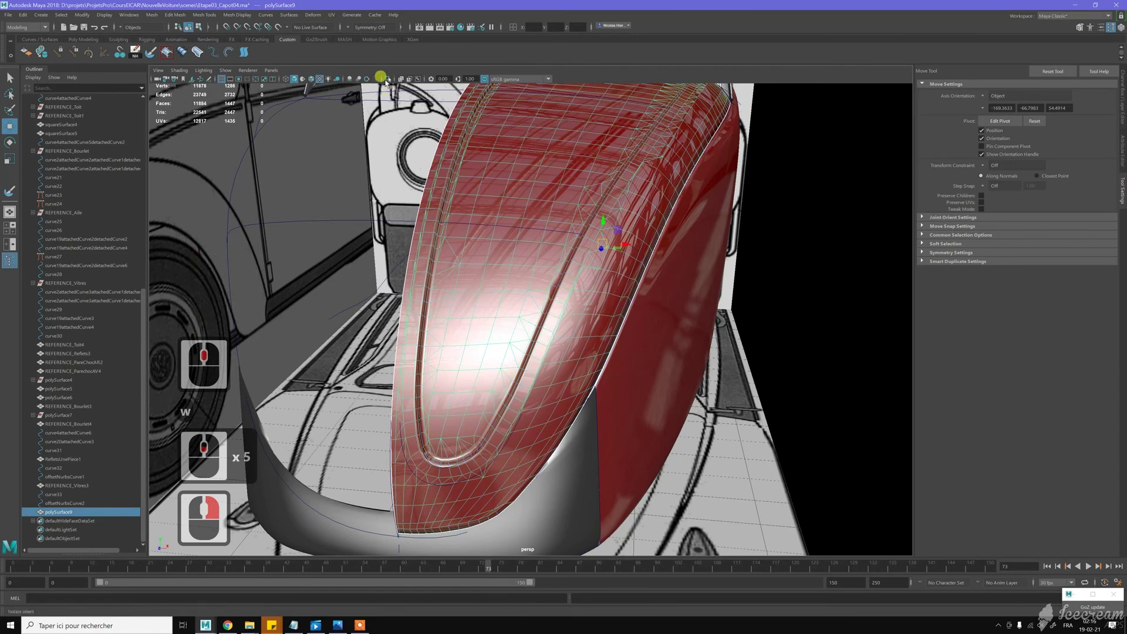
pyautogui.click(388, 78)
pyautogui.click(502, 205)
# Examine the isolated hood's groove and reflections from several angles and distances
pyautogui.moveTo(509, 209)
pyautogui.keyDown('alt'); pyautogui.mouseDown()
pyautogui.moveTo(509, 199)
pyautogui.moveTo(522, 214)
pyautogui.mouseUp(); pyautogui.keyUp('alt')
pyautogui.keyDown('alt'); pyautogui.moveTo(587, 306); pyautogui.dragTo(650, 269); pyautogui.keyUp('alt')
pyautogui.middleClick(649, 269)
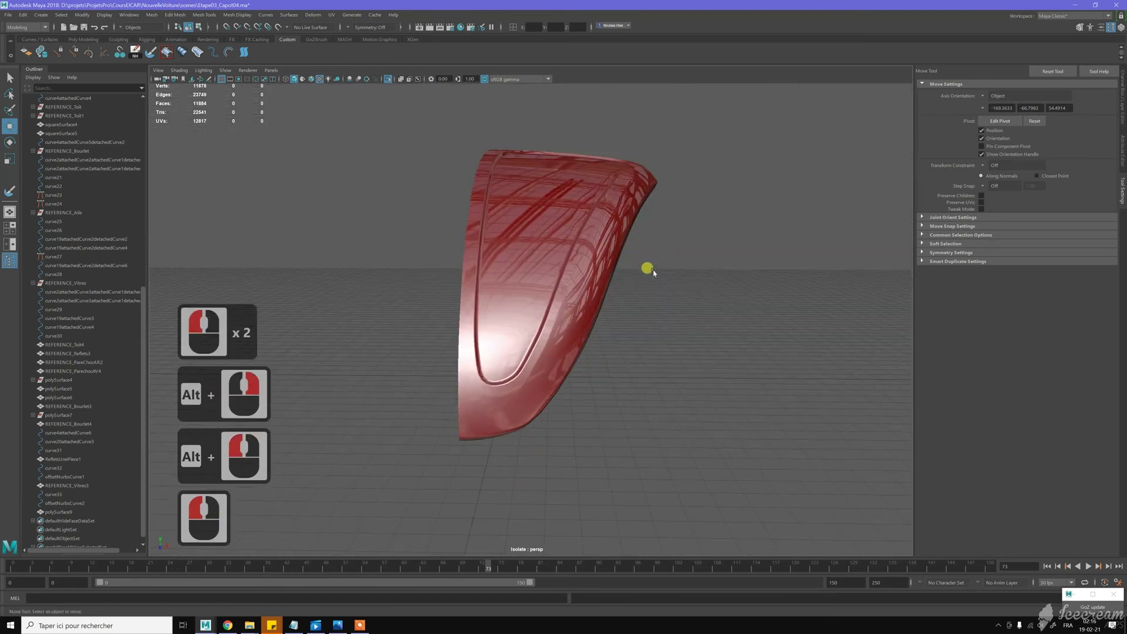
pyautogui.scroll(6, 541, 319)
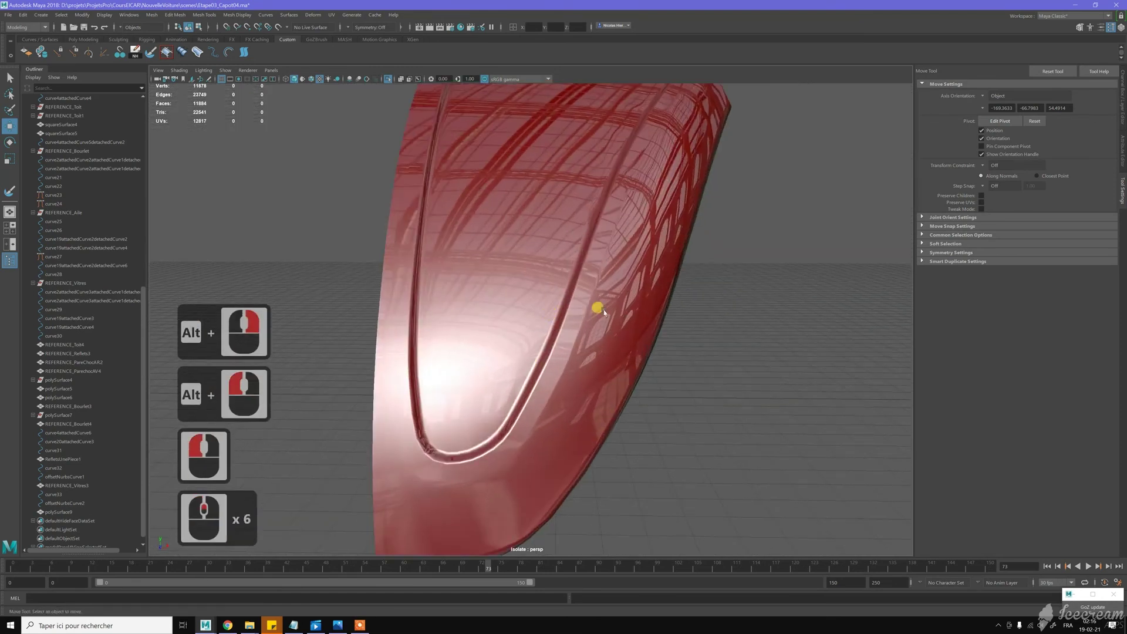
pyautogui.scroll(-7, 604, 311)
pyautogui.moveTo(632, 301)
pyautogui.keyDown('alt'); pyautogui.mouseDown()
pyautogui.moveTo(614, 317)
pyautogui.moveTo(536, 308)
pyautogui.moveTo(534, 320)
pyautogui.moveTo(634, 292)
pyautogui.mouseUp(); pyautogui.keyUp('alt')
pyautogui.keyDown('alt'); pyautogui.moveTo(616, 284); pyautogui.dragTo(622, 261, button='middle'); pyautogui.keyUp('alt')
pyautogui.keyDown('alt'); pyautogui.moveTo(662, 362); pyautogui.dragTo(852, 433, button='right'); pyautogui.keyUp('alt')
pyautogui.keyDown('alt'); pyautogui.moveTo(691, 327); pyautogui.dragTo(596, 290, button='middle'); pyautogui.keyUp('alt')
# Switch the hood to edge mode and select the short lengthwise edges along the groove's outer side stretch
pyautogui.click(568, 270)
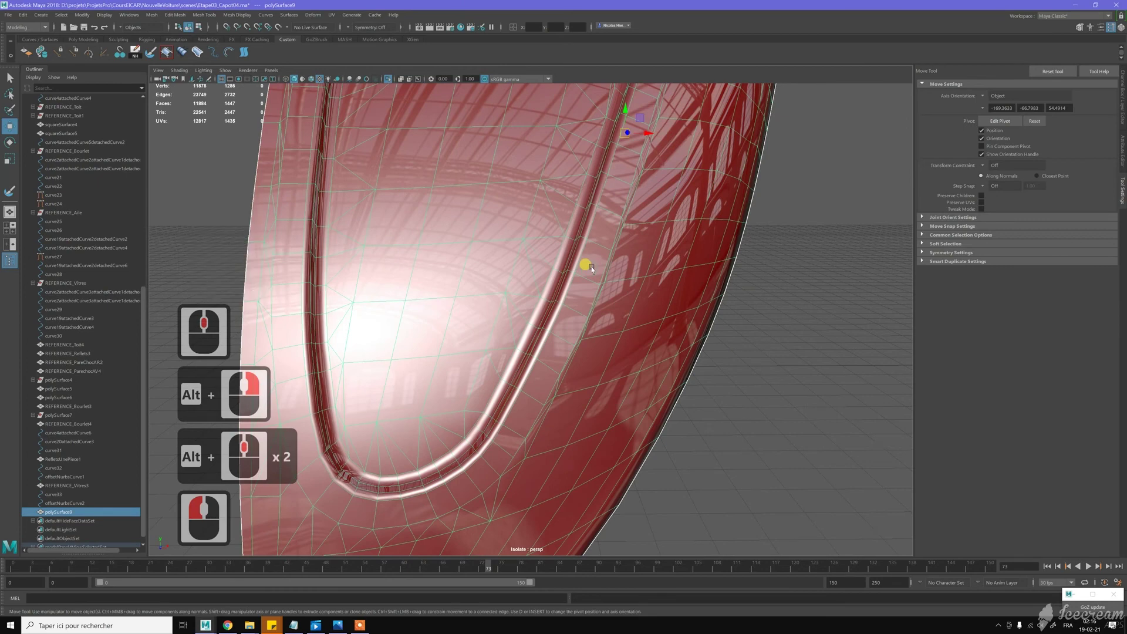
pyautogui.moveTo(587, 269); pyautogui.dragTo(588, 254, button='right')
pyautogui.scroll(3, 589, 260)
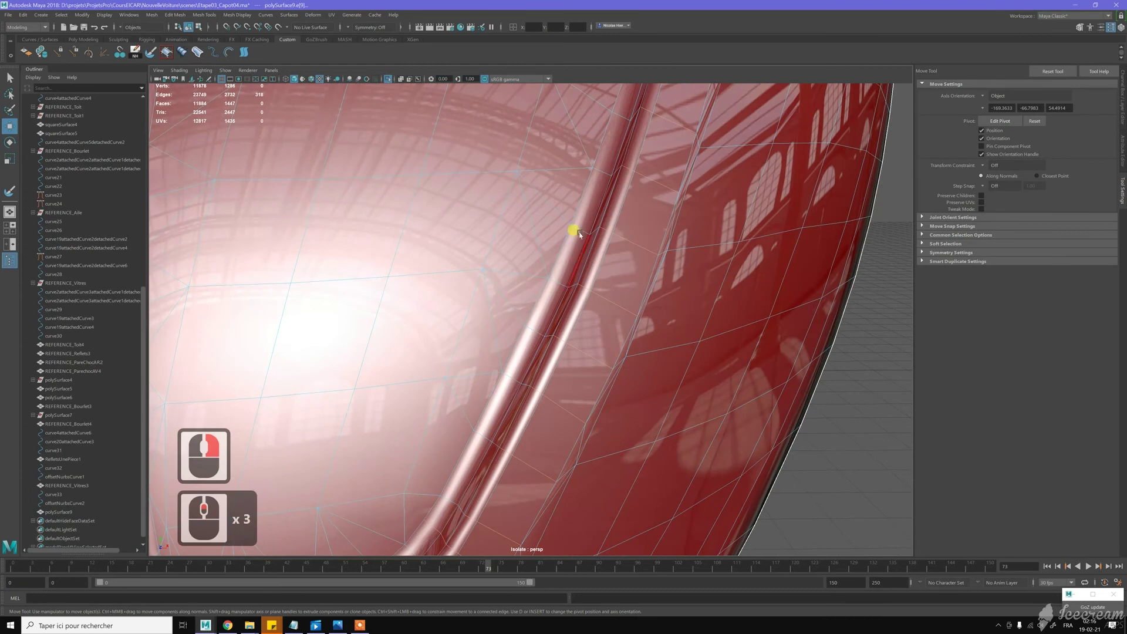
pyautogui.click(580, 232)
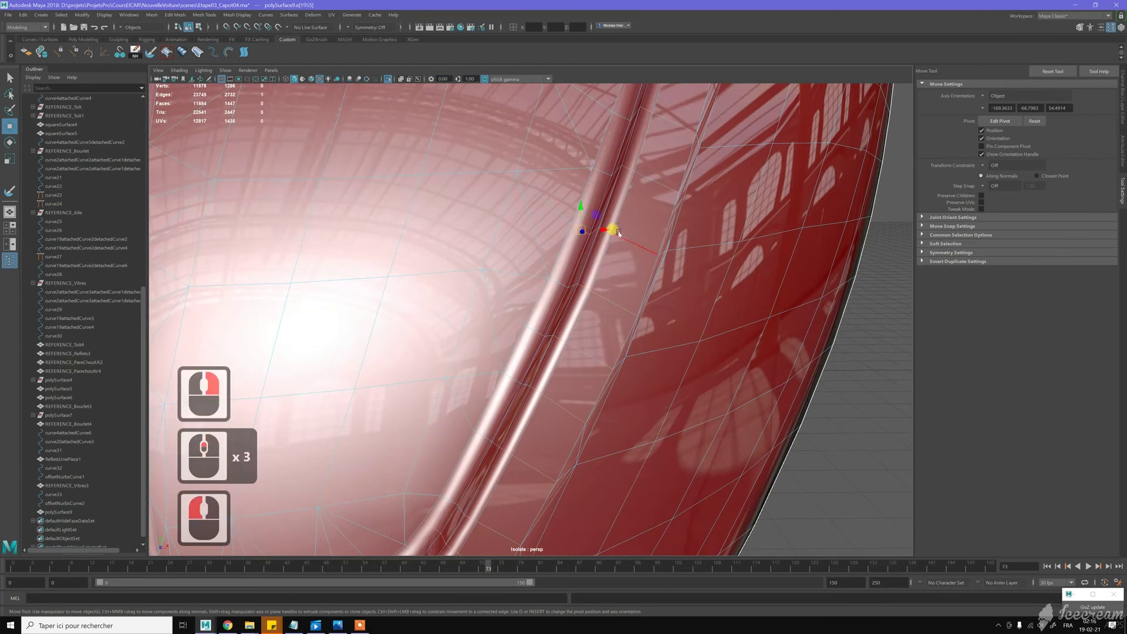
pyautogui.scroll(1, 619, 234)
pyautogui.keyDown('shift'); pyautogui.click(632, 204); pyautogui.keyUp('shift')
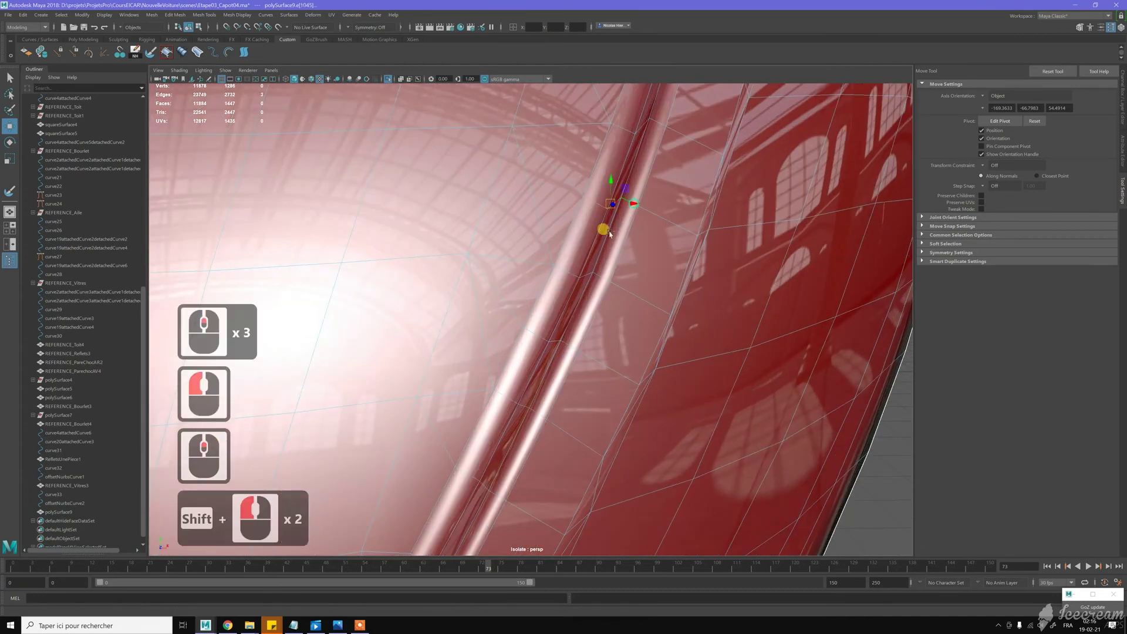
pyautogui.keyDown('shift'); pyautogui.click(567, 271); pyautogui.keyUp('shift')
pyautogui.keyDown('shift'); pyautogui.click(599, 276); pyautogui.keyUp('shift')
pyautogui.keyDown('shift'); pyautogui.click(600, 274); pyautogui.keyUp('shift')
# Align the move pivot to the edge running outward from the groove and nudge the selected groove edges slightly along it
pyautogui.press('Insert')
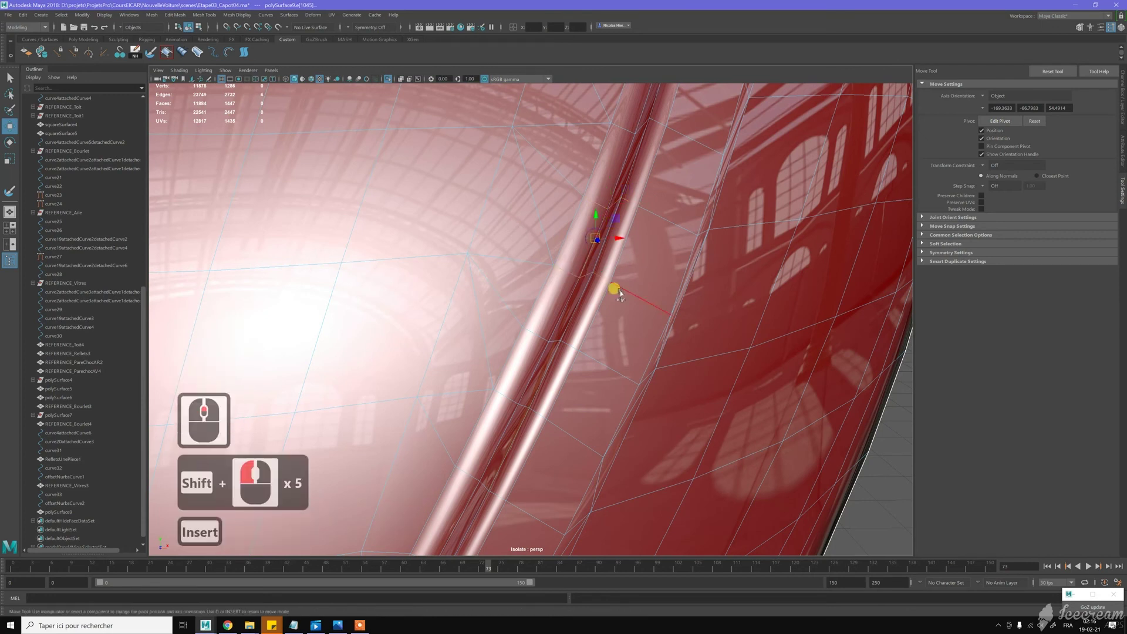
pyautogui.click(636, 296)
pyautogui.press('Insert')
pyautogui.moveTo(622, 289); pyautogui.dragTo(617, 291)
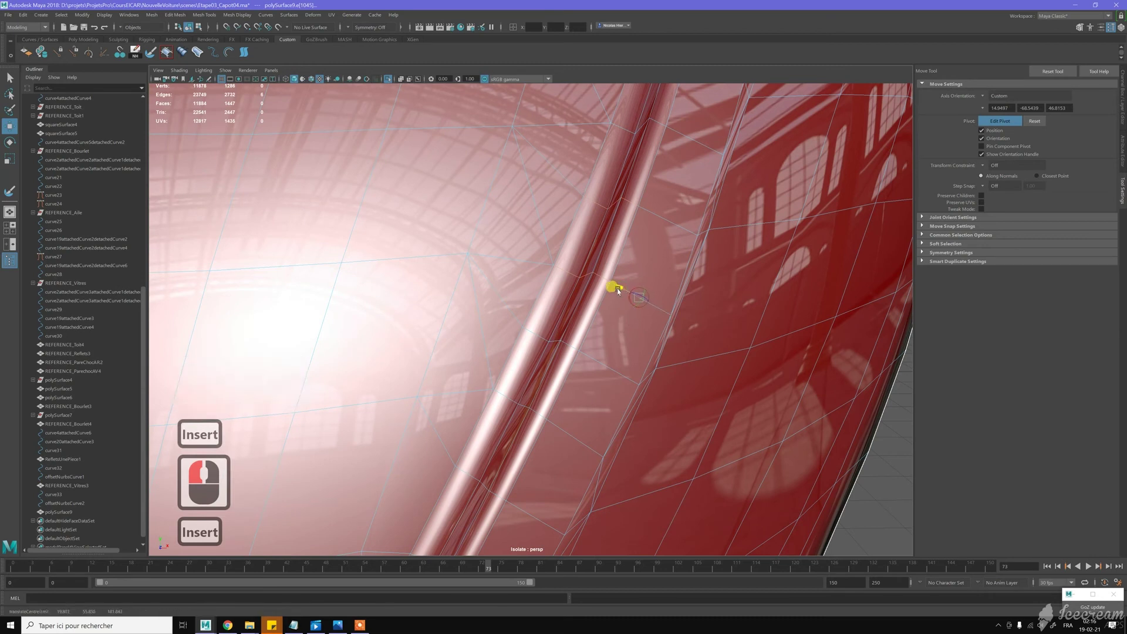
pyautogui.click(618, 290)
pyautogui.press('Insert')
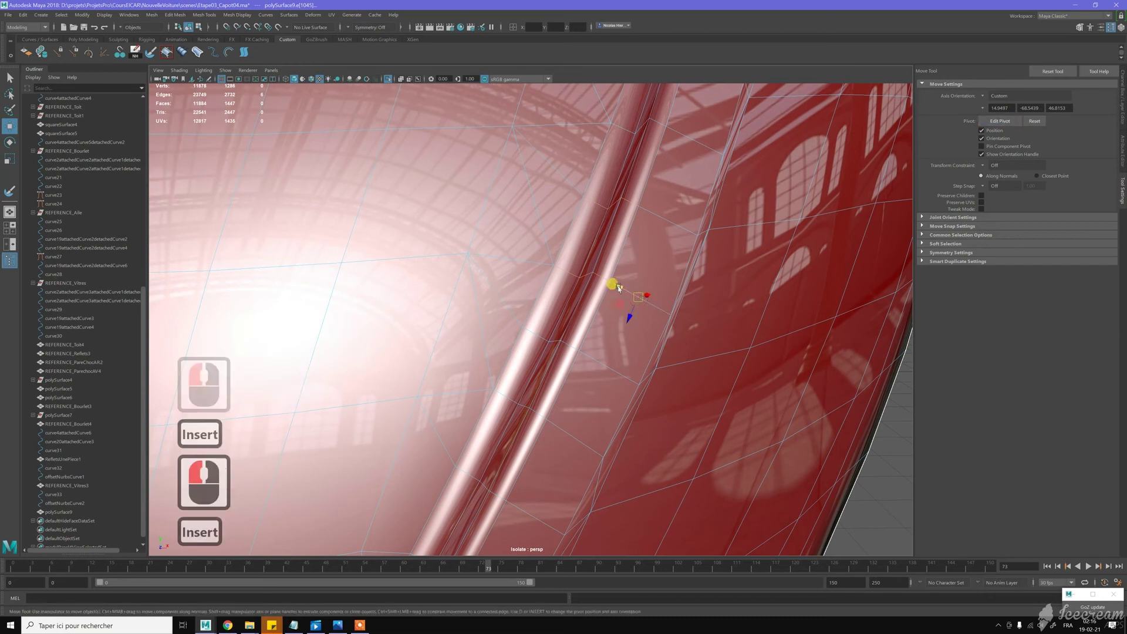
pyautogui.moveTo(618, 288); pyautogui.dragTo(616, 288)
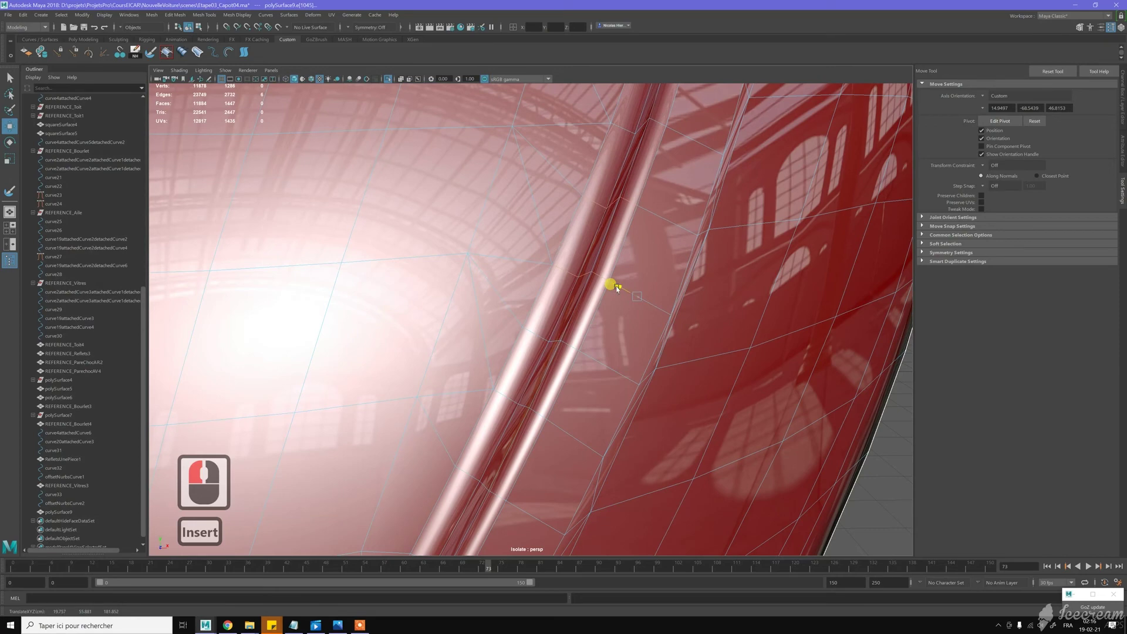
pyautogui.click(618, 288)
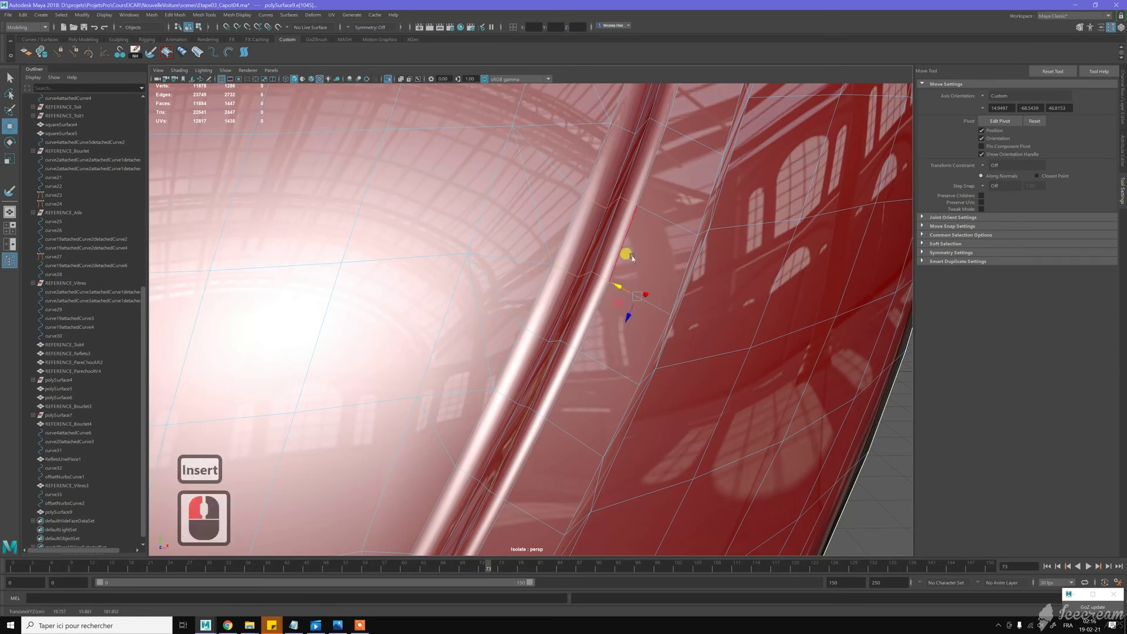
# Select the adjacent lengthwise groove edges, shift them slightly along the adjoining cross edge with a realigned pivot, and return to object mode
pyautogui.scroll(-5, 630, 255)
pyautogui.scroll(-4, 630, 254)
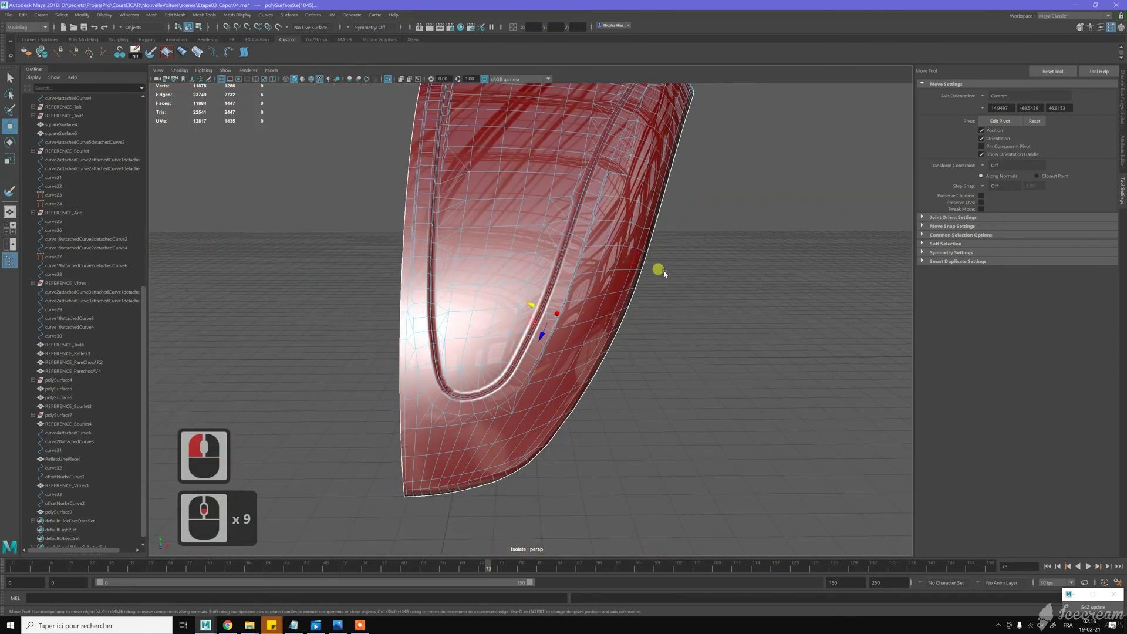
pyautogui.scroll(8, 567, 307)
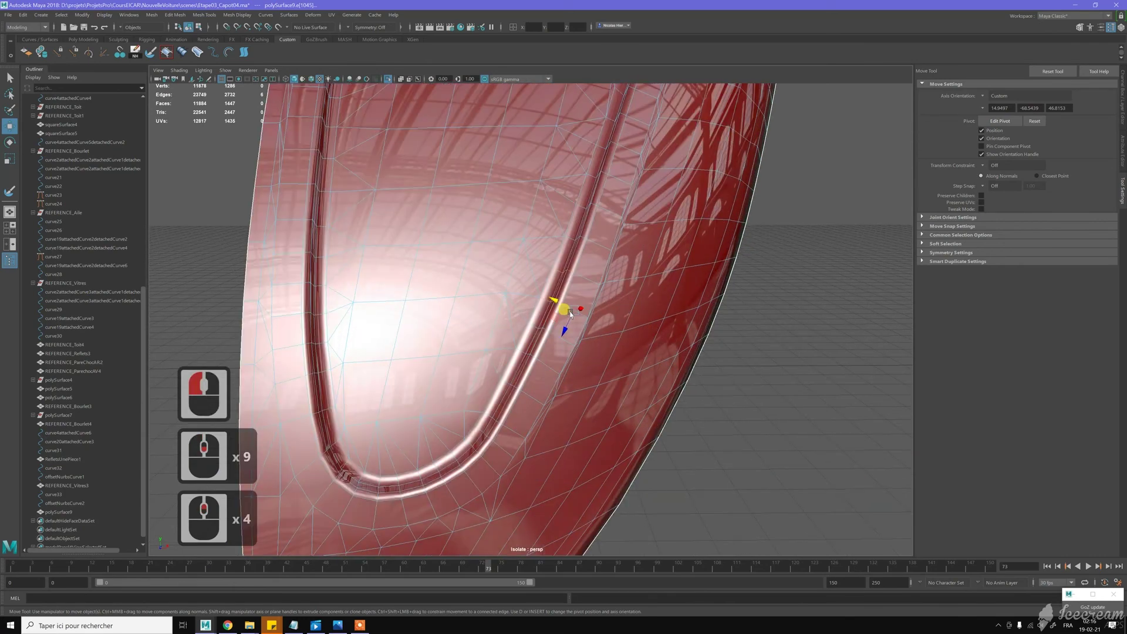
pyautogui.keyDown('alt'); pyautogui.moveTo(574, 280); pyautogui.dragTo(553, 285, button='middle'); pyautogui.keyUp('alt')
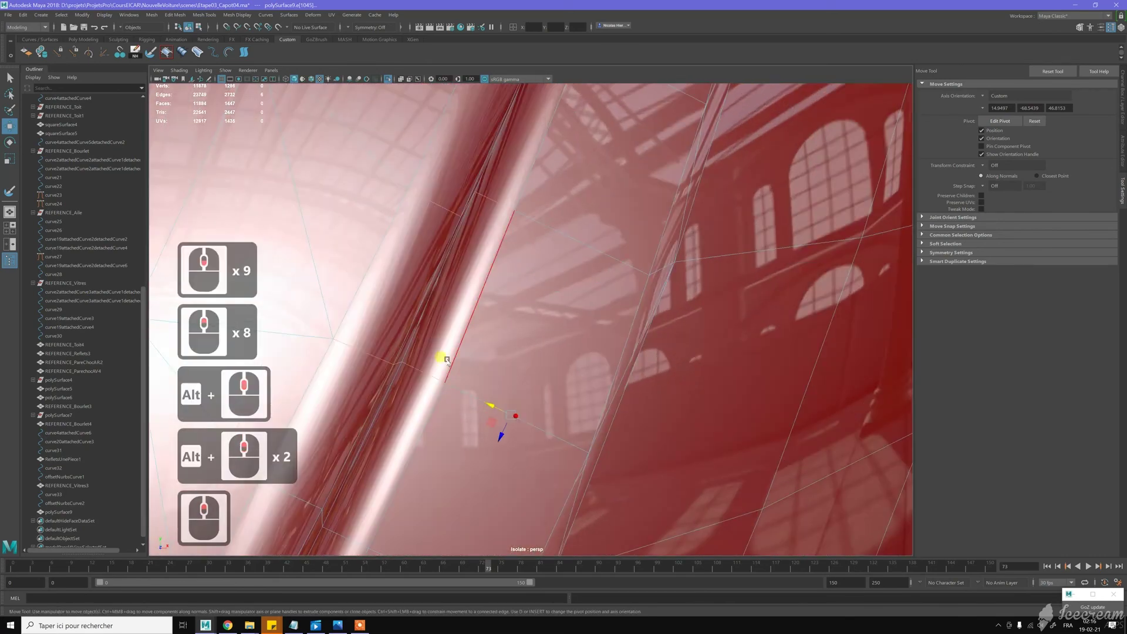
pyautogui.click(340, 346)
pyautogui.keyDown('shift'); pyautogui.doubleClick(342, 343); pyautogui.keyUp('shift')
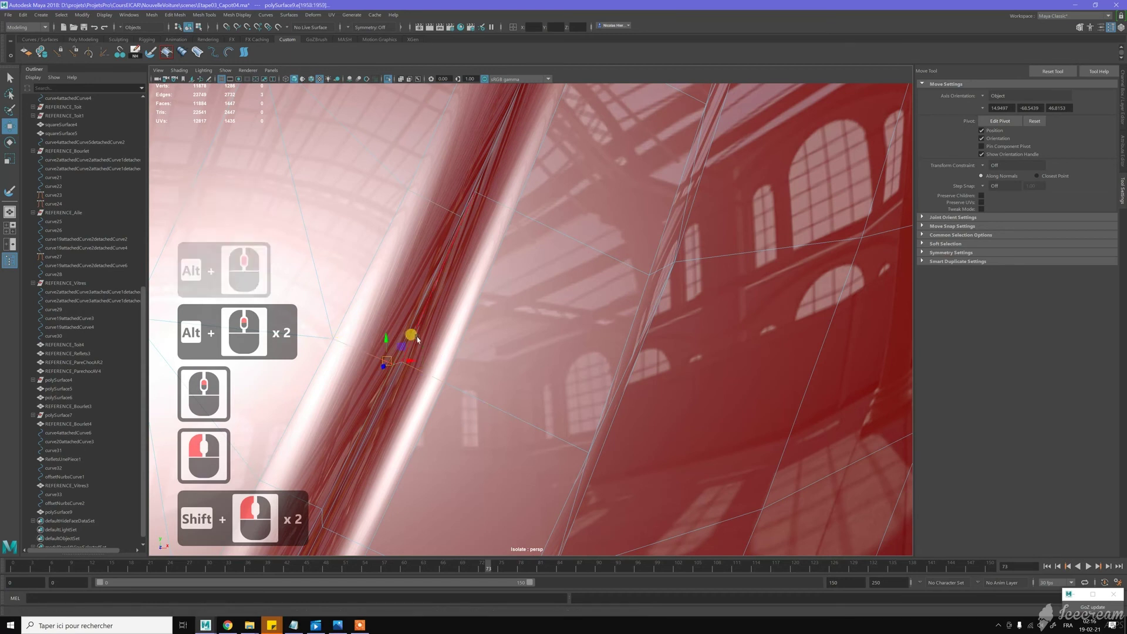
pyautogui.press('Insert')
pyautogui.click(470, 393)
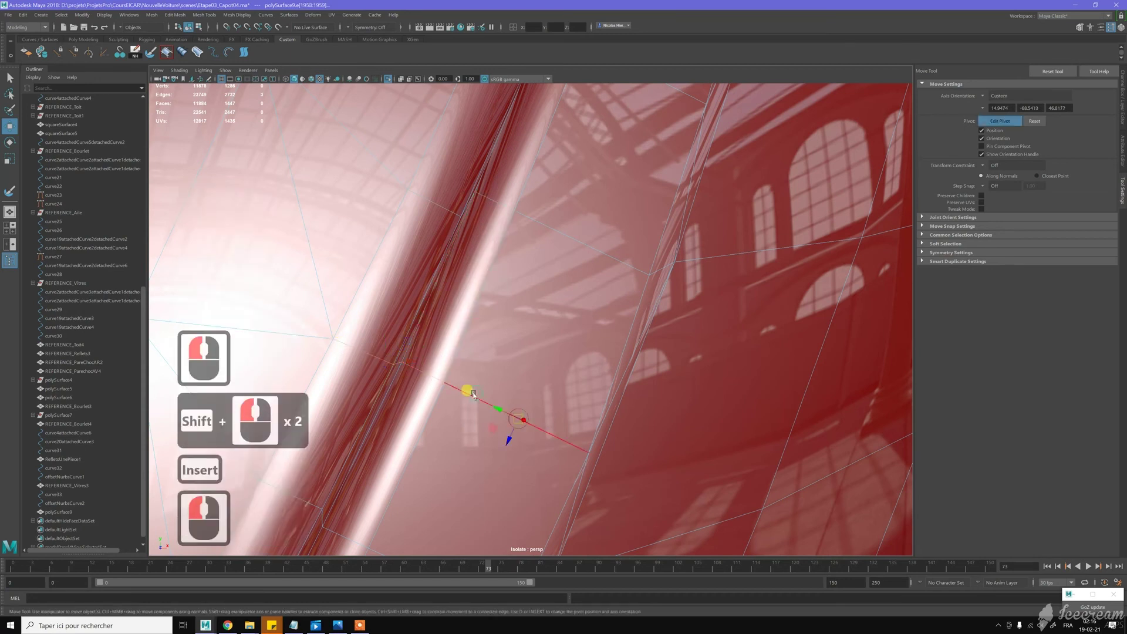
pyautogui.press('Insert')
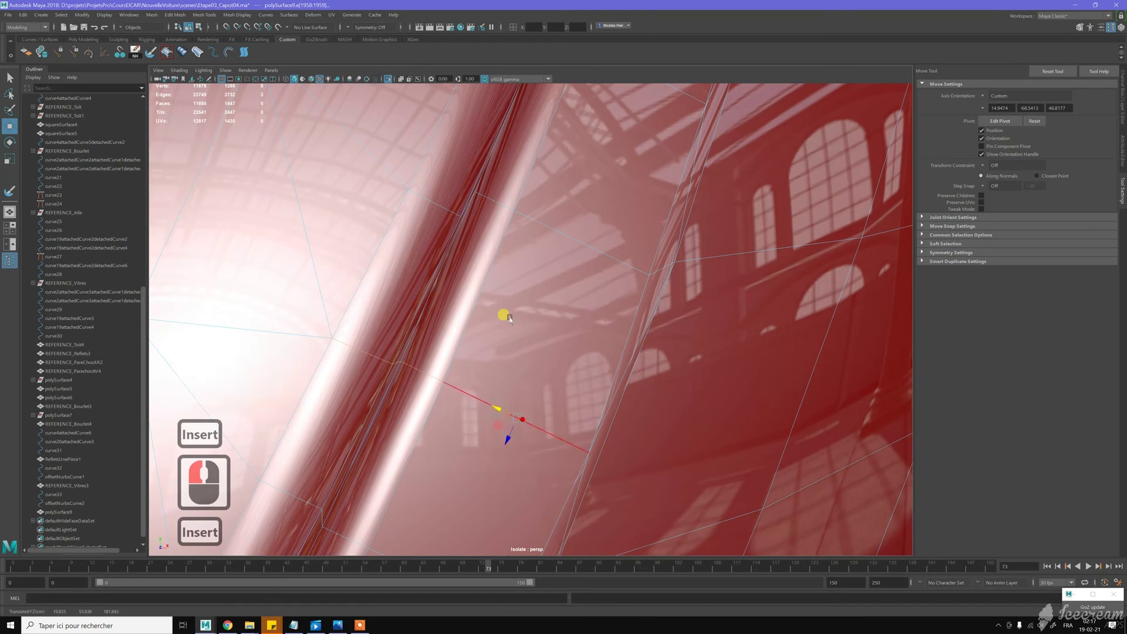
pyautogui.scroll(-12, 506, 435)
pyautogui.moveTo(552, 268); pyautogui.dragTo(672, 261, button='right')
pyautogui.click(673, 290)
pyautogui.scroll(-5, 678, 320)
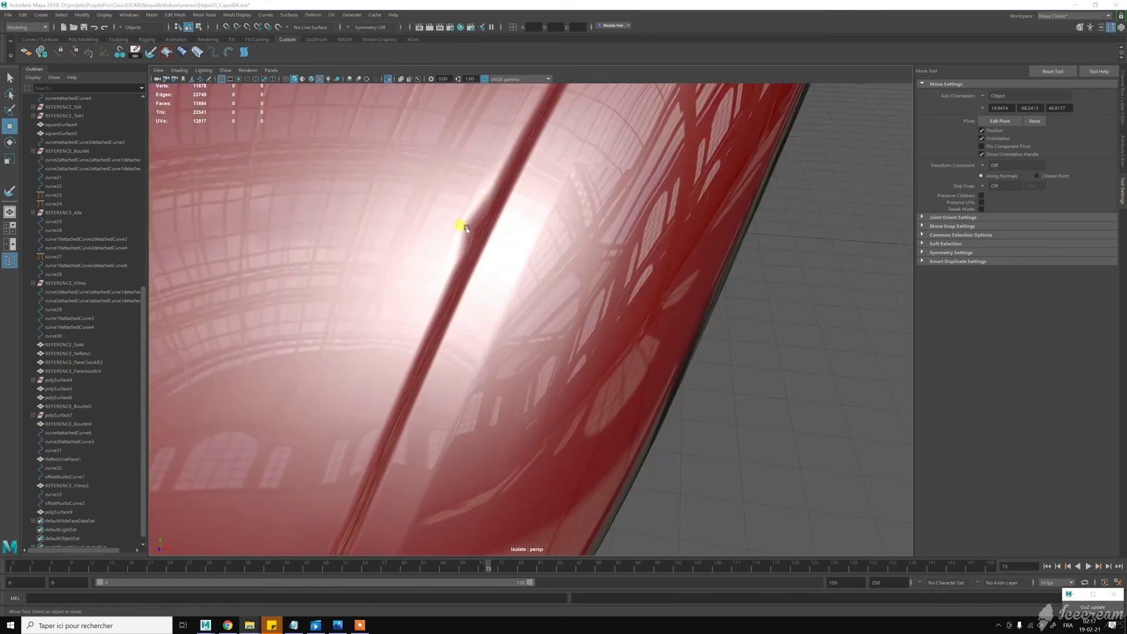
# In vertex mode, set the transform constraint to Edge and slide the vertex beside the groove's inner edge towards the groove
pyautogui.keyDown('alt'); pyautogui.moveTo(466, 229); pyautogui.dragTo(514, 239, button='middle'); pyautogui.keyUp('alt')
pyautogui.scroll(2, 529, 249)
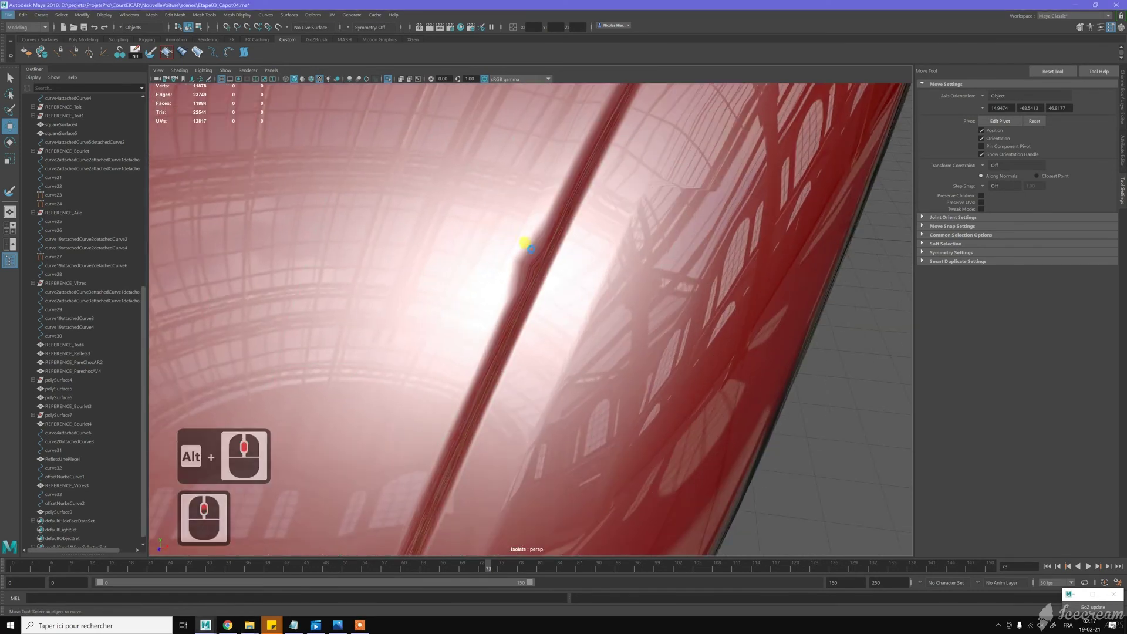
pyautogui.click(537, 249)
pyautogui.moveTo(538, 238); pyautogui.dragTo(502, 237, button='right')
pyautogui.click(511, 259)
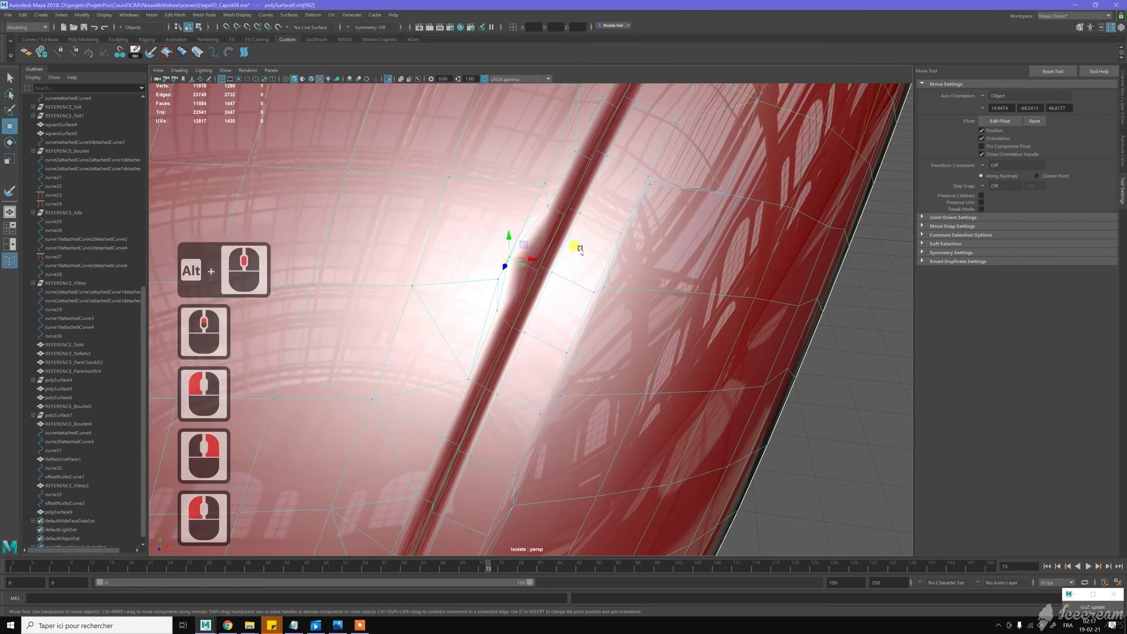
pyautogui.click(985, 167)
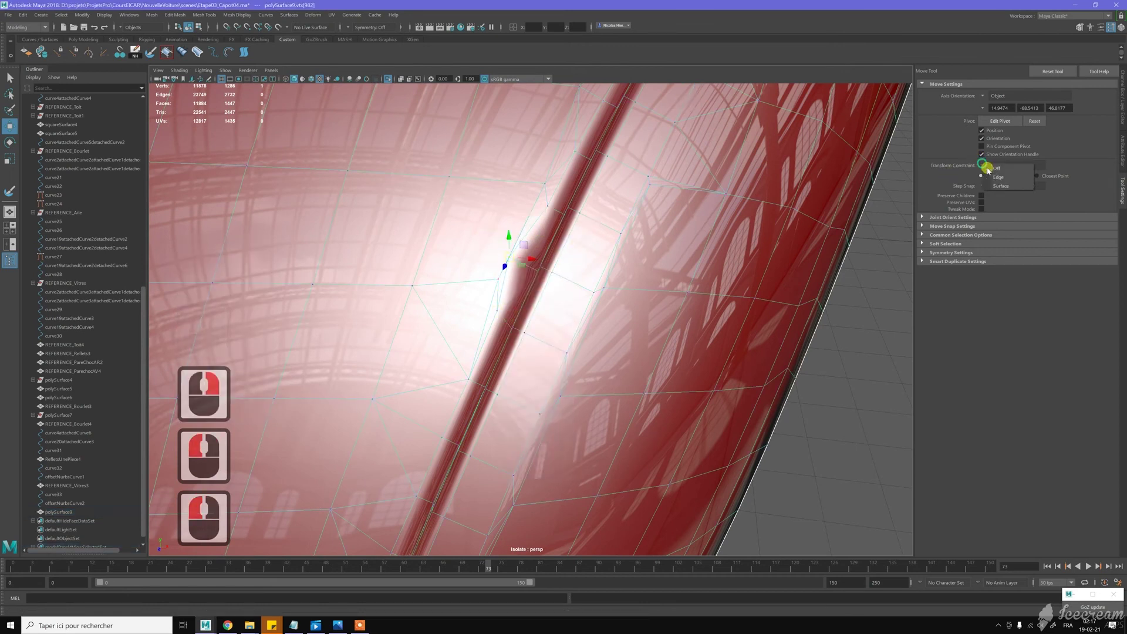
pyautogui.click(998, 175)
pyautogui.moveTo(525, 245); pyautogui.dragTo(535, 250)
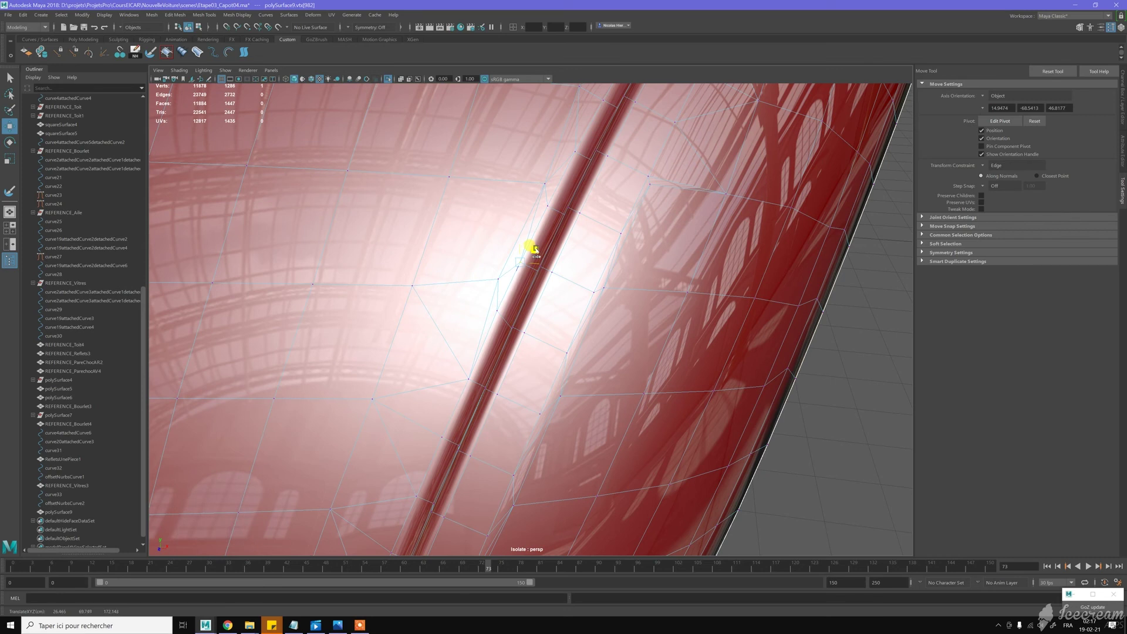
# Slide the neighbouring inner-edge vertex slightly down along the groove, return to object mode and check the groove's reflections
pyautogui.click(506, 291)
pyautogui.click(502, 292)
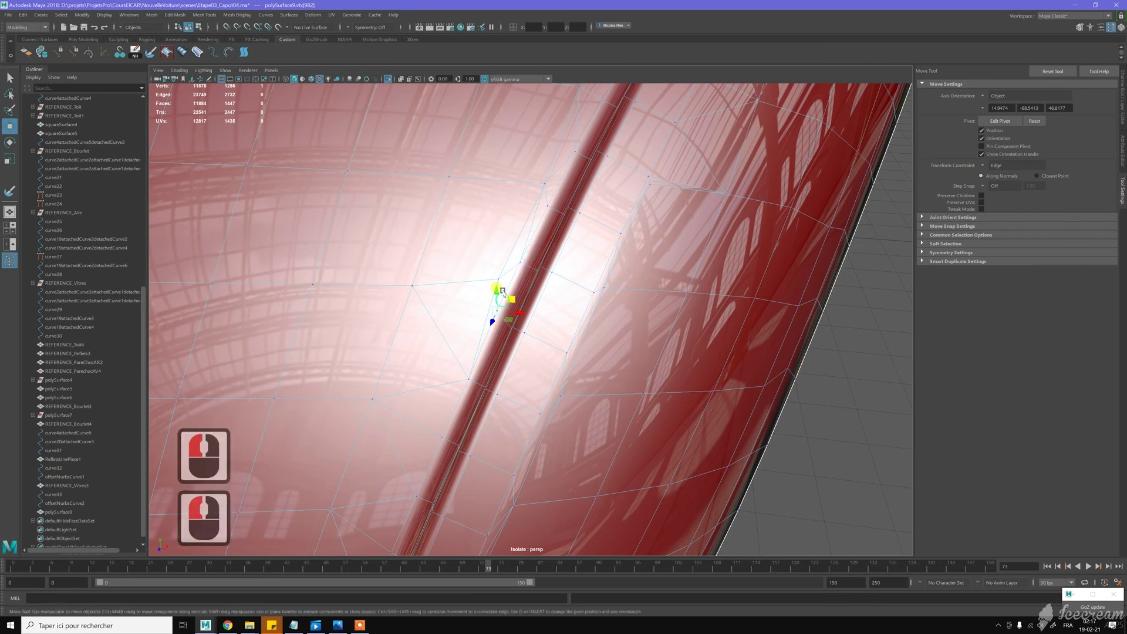
pyautogui.moveTo(509, 296); pyautogui.dragTo(507, 306)
pyautogui.moveTo(540, 251); pyautogui.dragTo(569, 237, button='right')
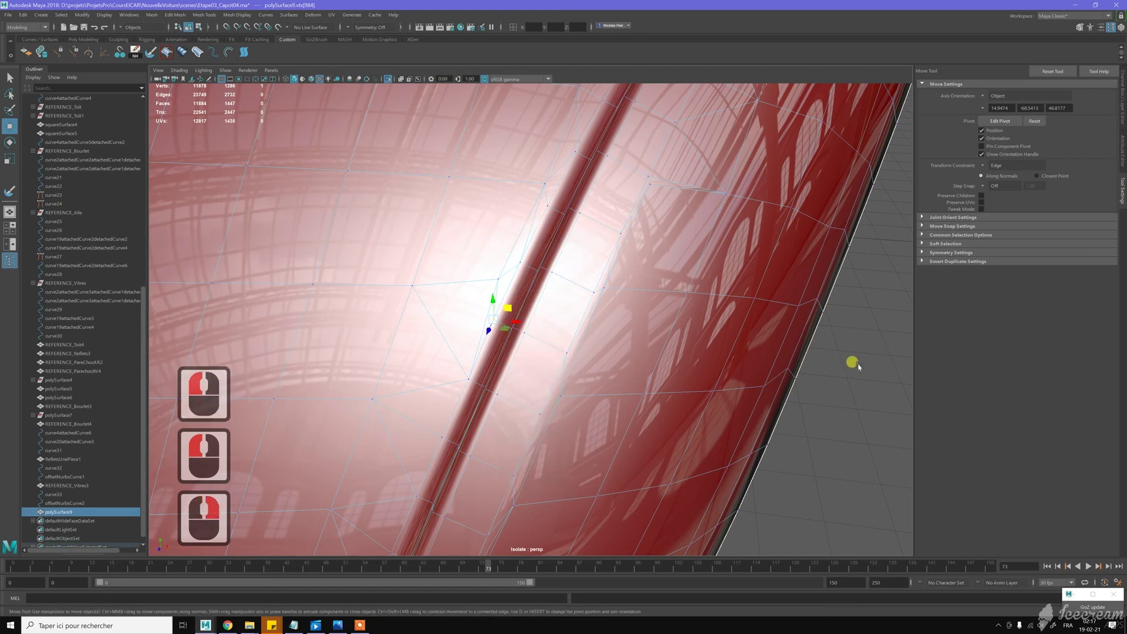
pyautogui.click(860, 365)
pyautogui.scroll(-10, 760, 328)
pyautogui.keyDown('alt'); pyautogui.moveTo(698, 315); pyautogui.dragTo(613, 294); pyautogui.keyUp('alt')
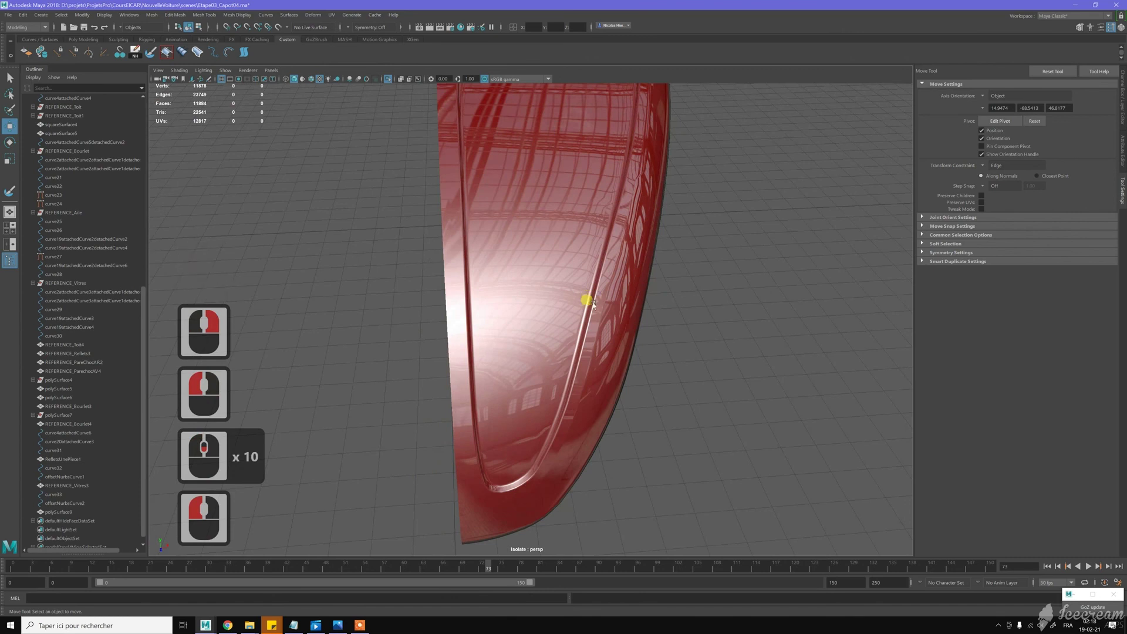
pyautogui.keyDown('alt'); pyautogui.moveTo(572, 377); pyautogui.dragTo(554, 265); pyautogui.keyUp('alt')
pyautogui.middleClick(558, 350)
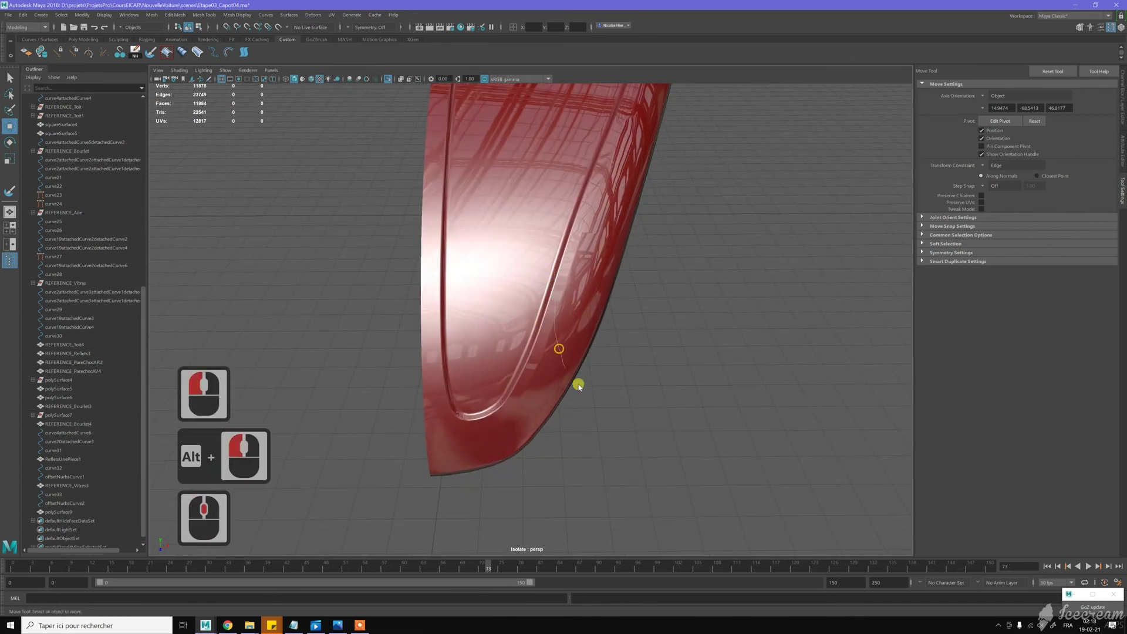
# Reselect the hood and switch it to edge mode close to the groove's outer side stretch
pyautogui.moveTo(581, 385); pyautogui.dragTo(567, 357, button='right')
pyautogui.scroll(1, 550, 325)
pyautogui.press('w')
pyautogui.moveTo(542, 294); pyautogui.dragTo(640, 416, button='right')
pyautogui.click(668, 326)
pyautogui.click(641, 325)
pyautogui.click(549, 339)
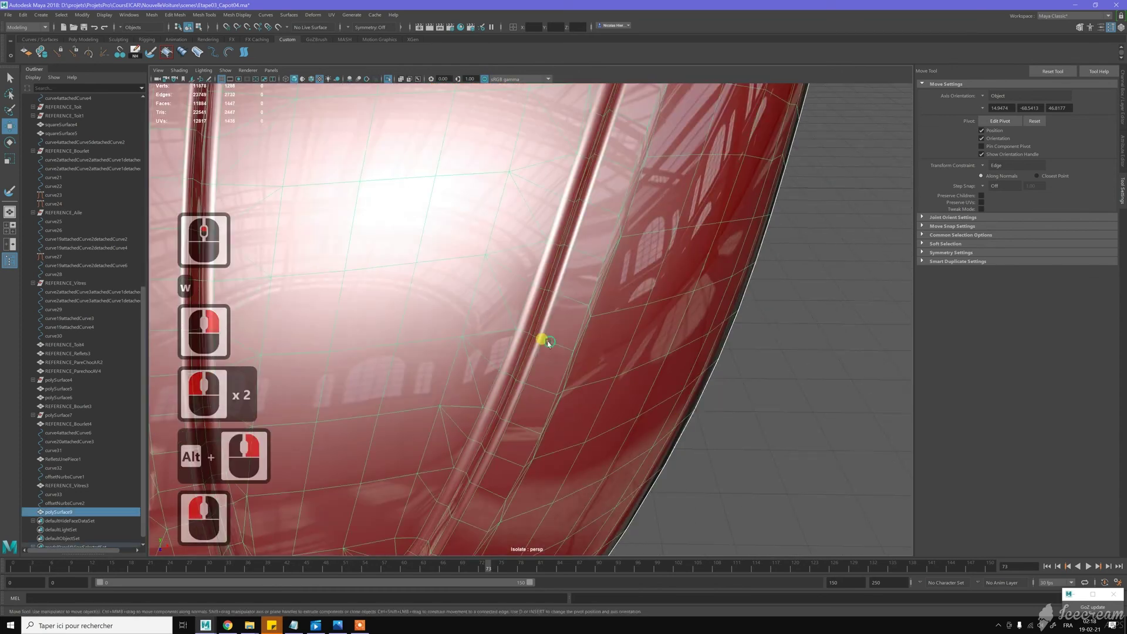
pyautogui.moveTo(551, 342); pyautogui.dragTo(529, 319, button='right')
pyautogui.click(511, 324)
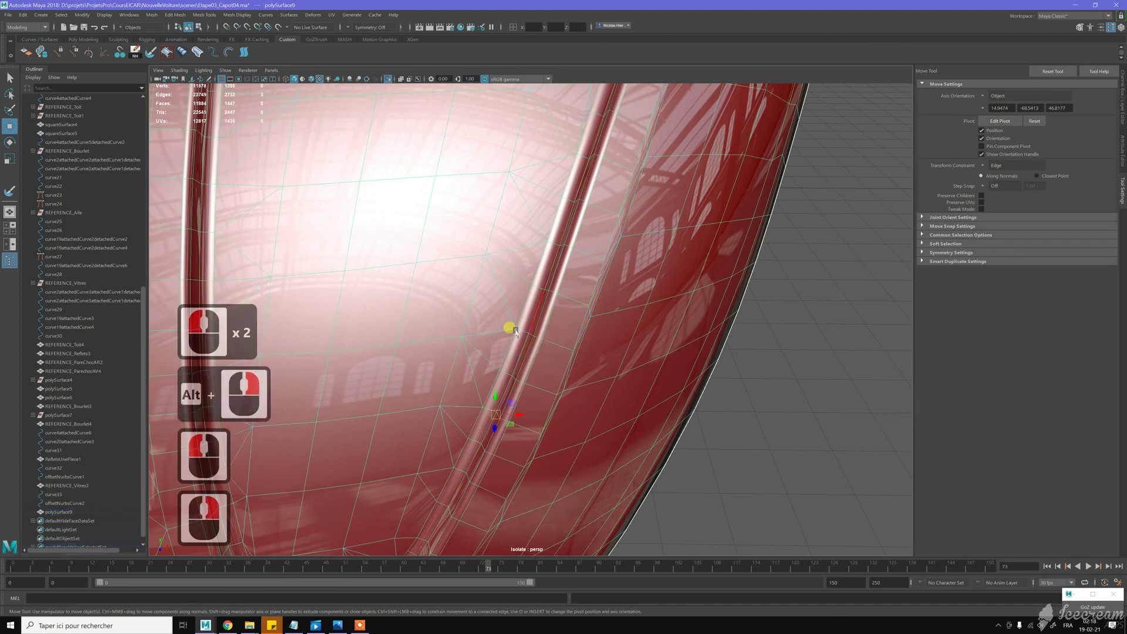
# Select the short lengthwise edges across the groove's outer side stretch, undoing the accidental selection of the cross edge
pyautogui.click(523, 331)
pyautogui.keyDown('shift'); pyautogui.click(541, 339); pyautogui.keyUp('shift')
pyautogui.keyDown('shift'); pyautogui.click(552, 343); pyautogui.keyUp('shift')
pyautogui.keyDown('alt'); pyautogui.moveTo(568, 299); pyautogui.dragTo(624, 388, button='right'); pyautogui.keyUp('alt')
pyautogui.keyDown('alt'); pyautogui.moveTo(624, 389); pyautogui.dragTo(607, 319, button='middle'); pyautogui.keyUp('alt')
pyautogui.keyDown('alt'); pyautogui.moveTo(606, 318); pyautogui.dragTo(596, 320, button='right'); pyautogui.keyUp('alt')
pyautogui.keyDown('alt'); pyautogui.moveTo(596, 320); pyautogui.dragTo(587, 322, button='middle'); pyautogui.keyUp('alt')
pyautogui.keyDown('shift'); pyautogui.click(592, 327); pyautogui.keyUp('shift')
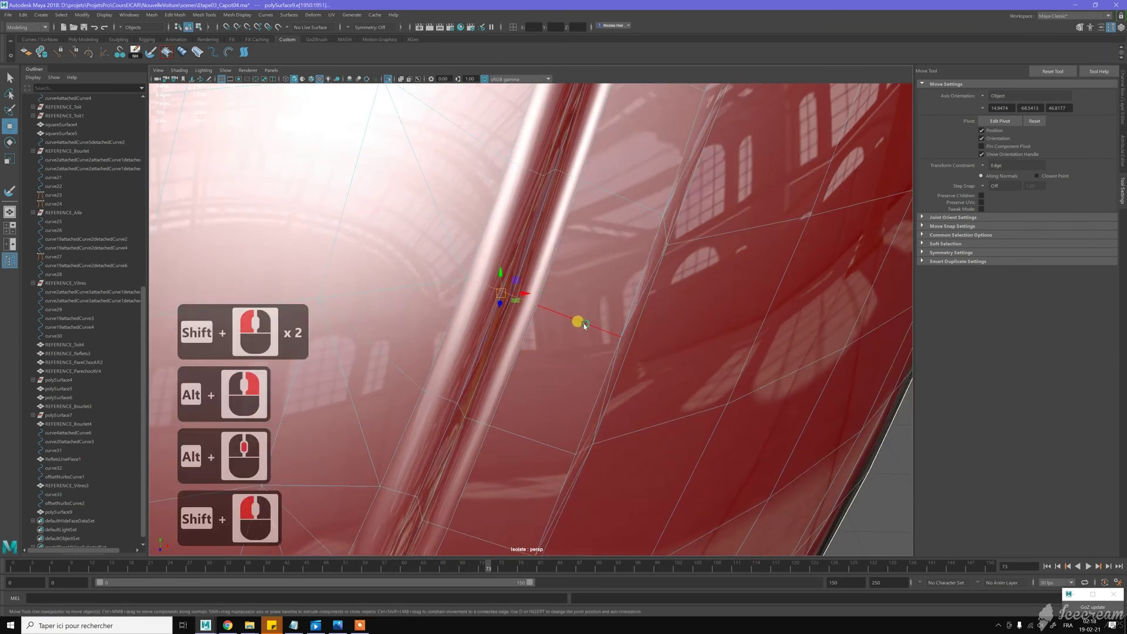
pyautogui.click(583, 324)
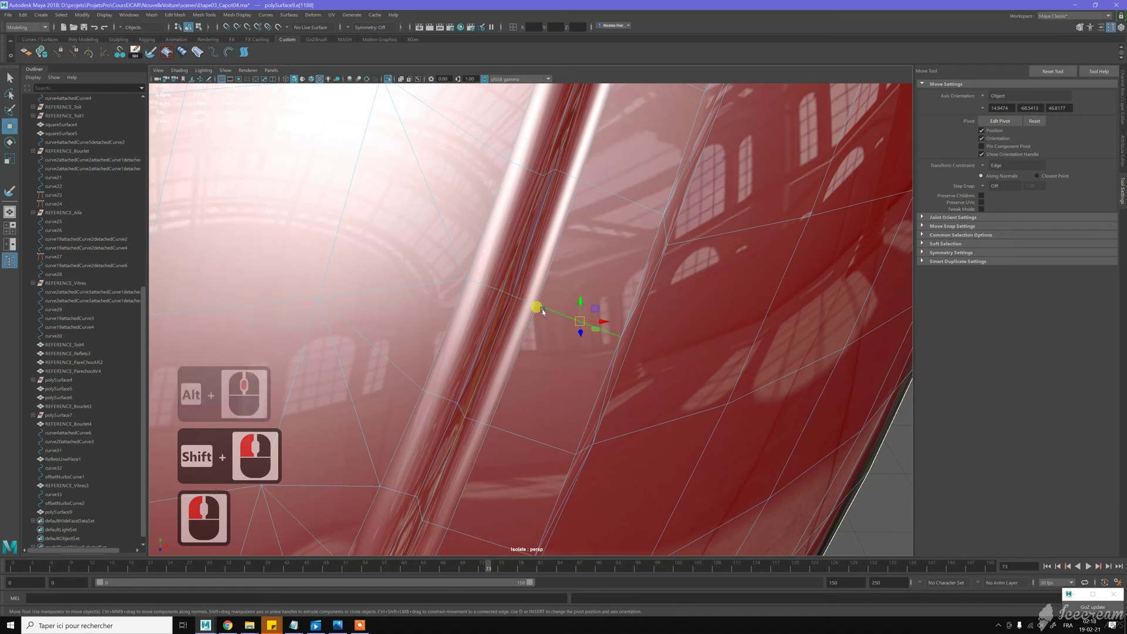
pyautogui.press('z')
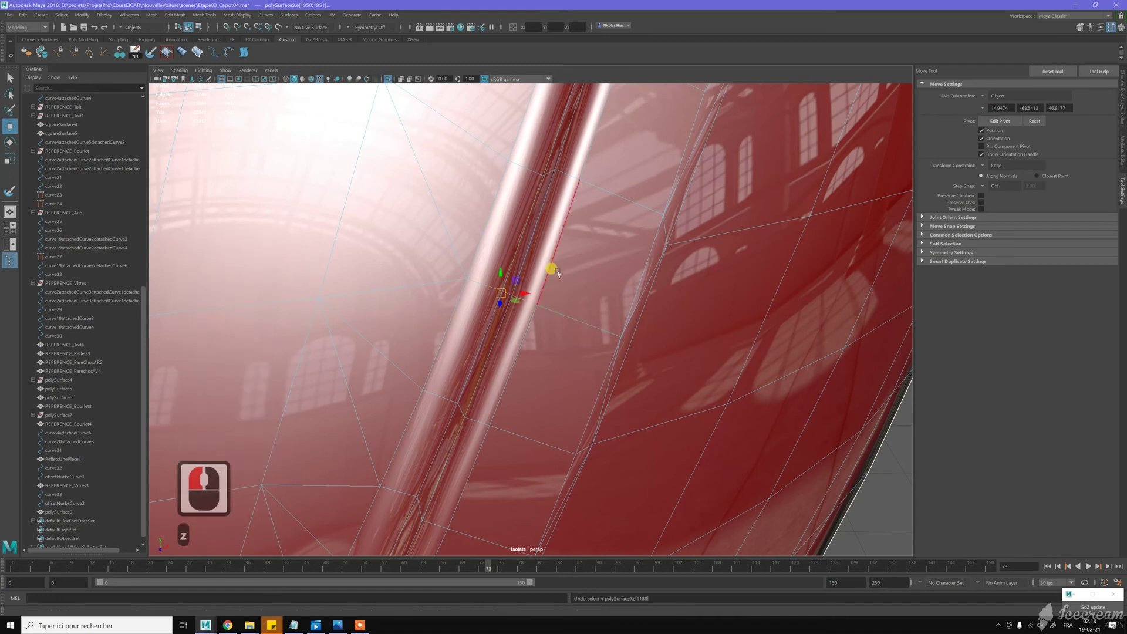
# Align the move pivot to the adjoining cross edge, set the transform constraint to Off and shift the selected groove edges slightly
pyautogui.middleClick(561, 288)
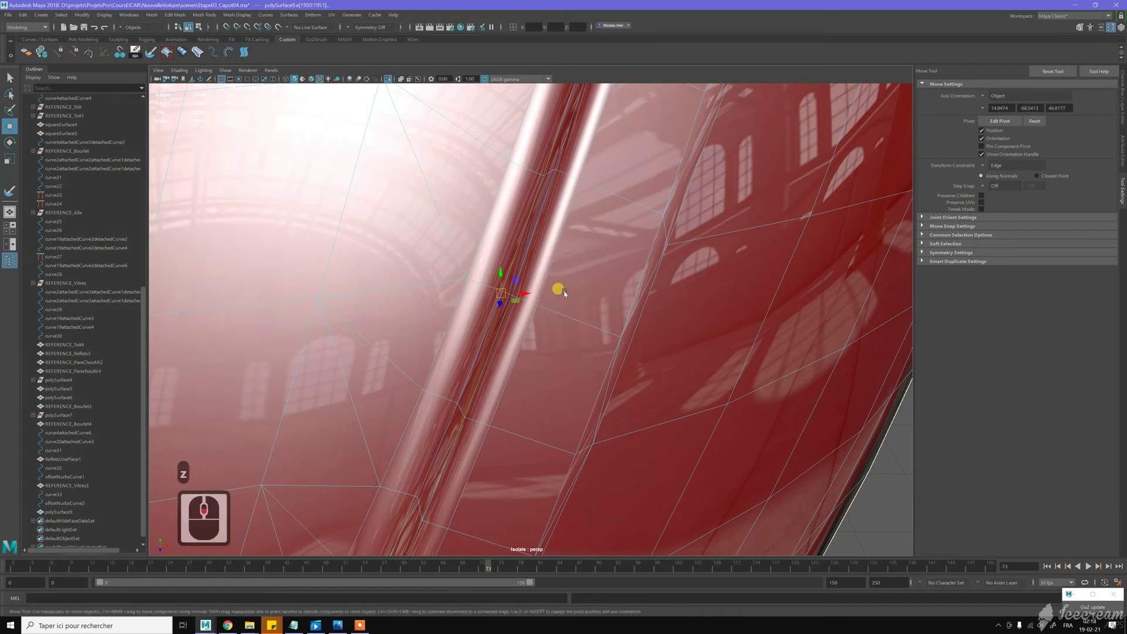
pyautogui.middleClick(560, 290)
pyautogui.press('Insert')
pyautogui.click(561, 314)
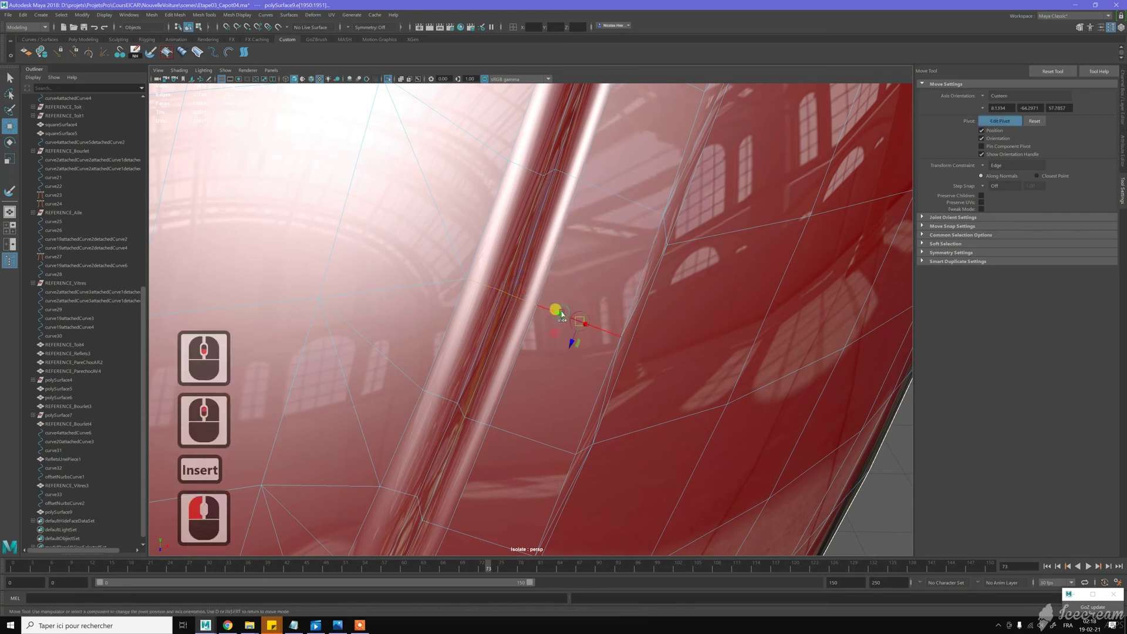
pyautogui.press('Insert')
pyautogui.moveTo(561, 314); pyautogui.dragTo(548, 312)
pyautogui.click(983, 166)
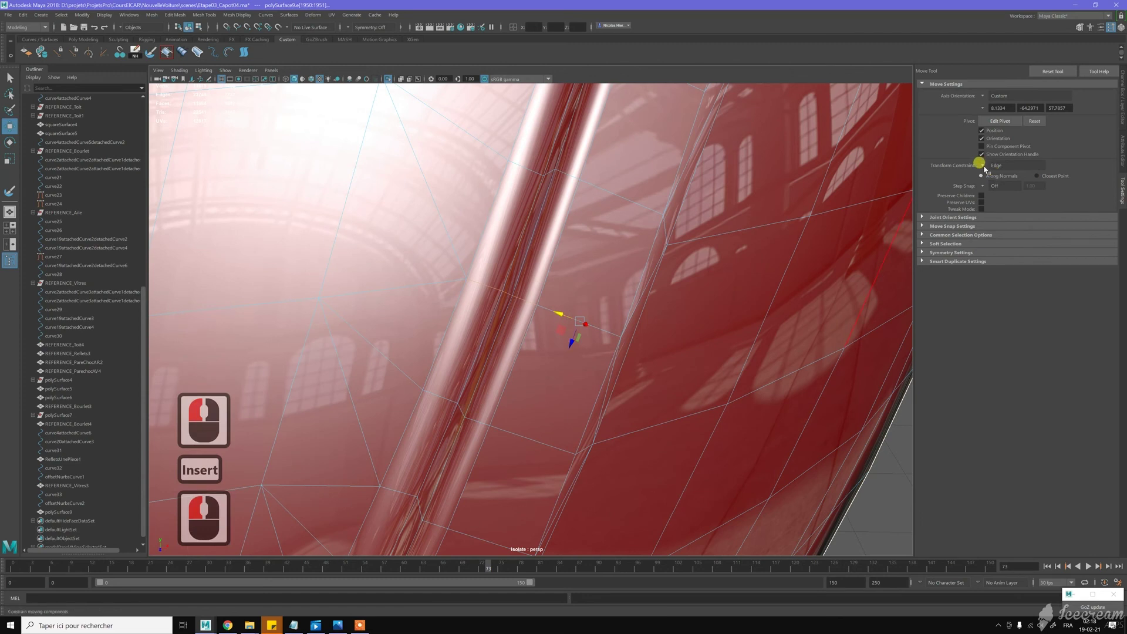
pyautogui.click(999, 172)
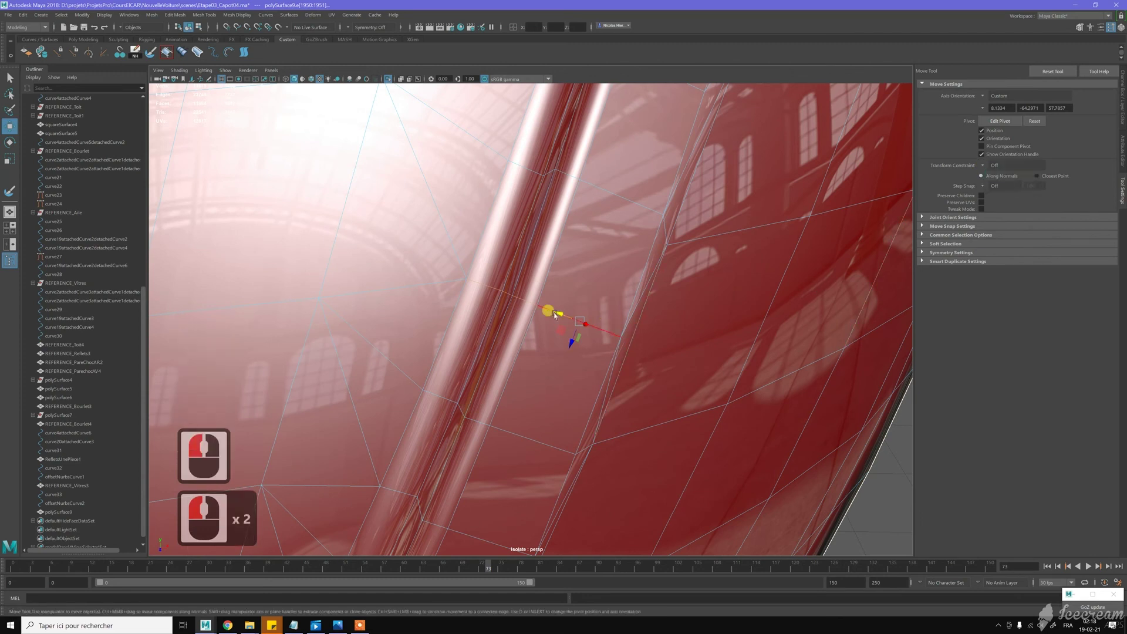
pyautogui.moveTo(555, 313); pyautogui.dragTo(554, 312)
# Return to object mode, deselect the hood and examine the whole groove and its reflections from above
pyautogui.moveTo(571, 229); pyautogui.dragTo(596, 210, button='right')
pyautogui.press('w')
pyautogui.scroll(-10, 579, 257)
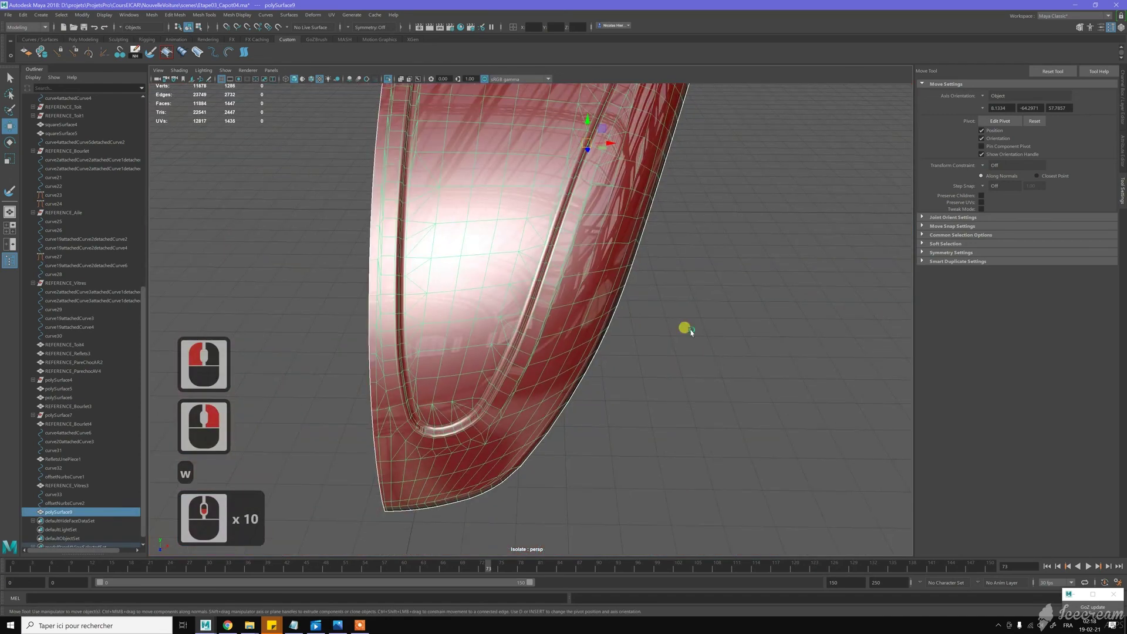
pyautogui.click(684, 327)
pyautogui.scroll(-1, 674, 310)
pyautogui.keyDown('alt'); pyautogui.scroll(-3, 674, 312); pyautogui.keyUp('alt')
pyautogui.keyDown('alt'); pyautogui.moveTo(674, 311); pyautogui.dragTo(655, 299); pyautogui.keyUp('alt')
pyautogui.keyDown('alt'); pyautogui.moveTo(655, 266); pyautogui.dragTo(653, 324, button='middle'); pyautogui.keyUp('alt')
pyautogui.keyDown('alt'); pyautogui.moveTo(658, 304); pyautogui.dragTo(617, 327); pyautogui.keyUp('alt')
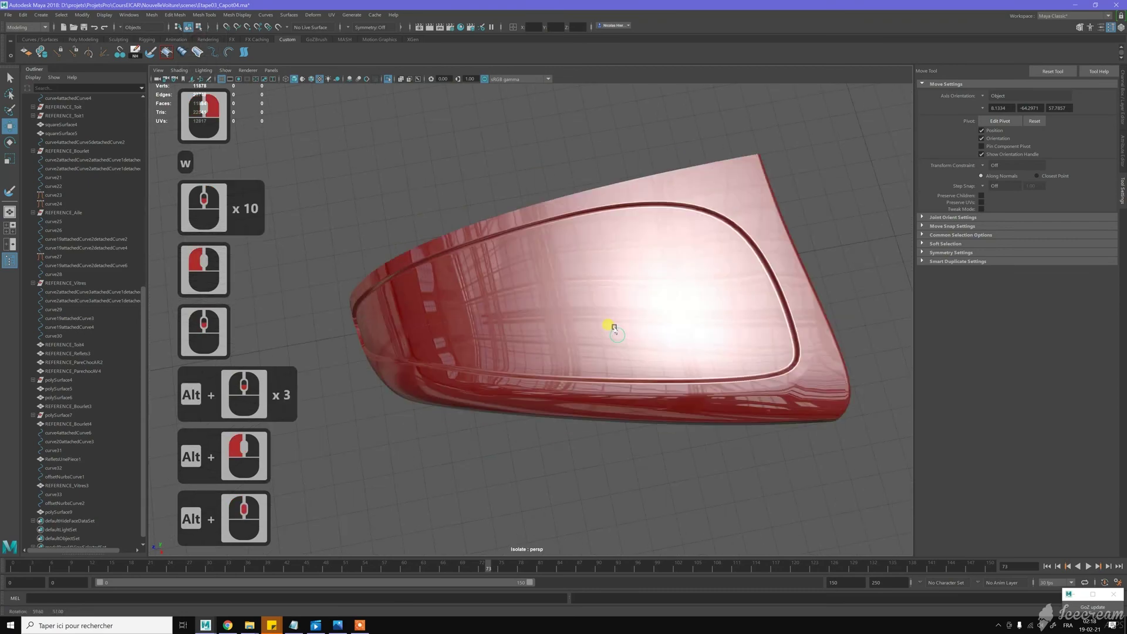
# Examine the hood's groove and reflections from above and lengthwise, returning the hood to object mode and deselecting it
pyautogui.keyDown('alt'); pyautogui.moveTo(614, 310); pyautogui.dragTo(541, 302, button='middle'); pyautogui.keyUp('alt')
pyautogui.click(657, 288)
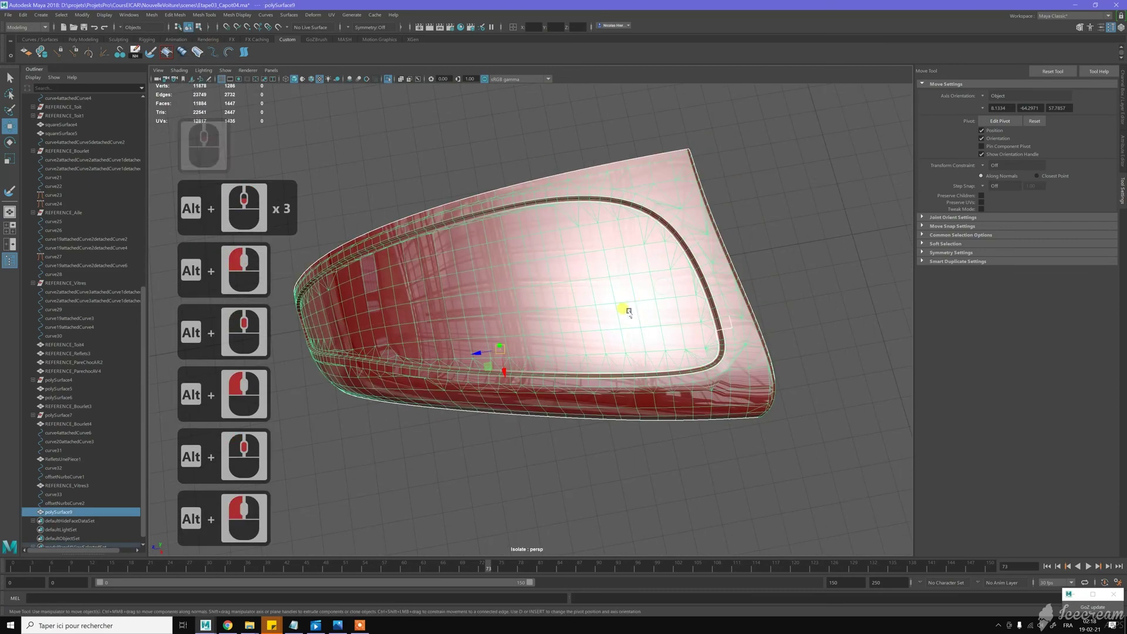
pyautogui.click(603, 265)
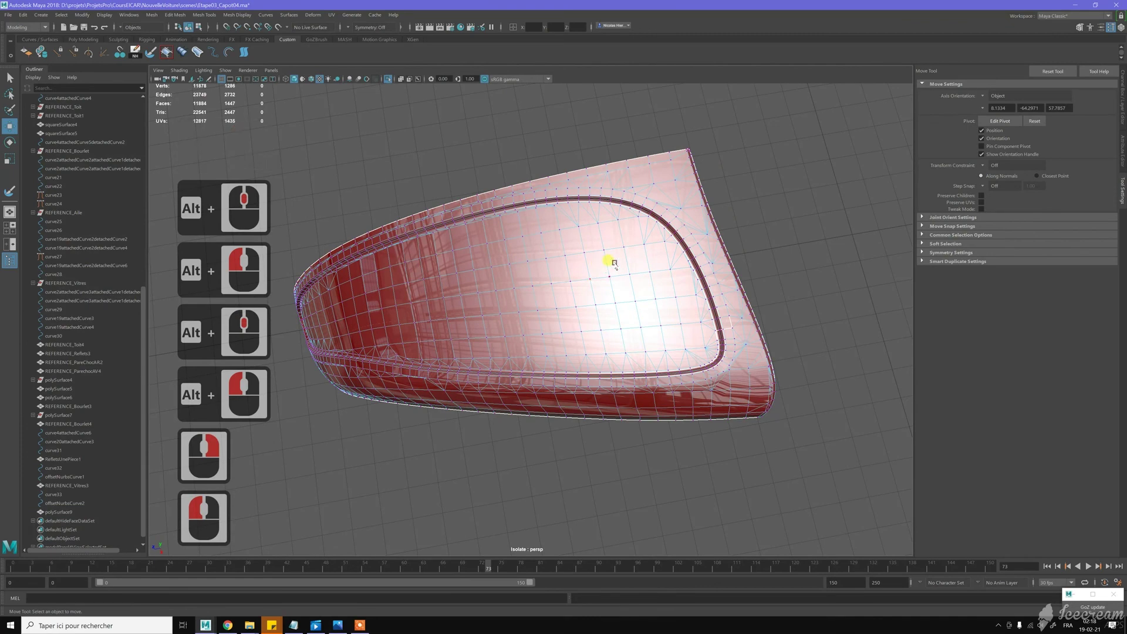
pyautogui.scroll(-1, 607, 277)
pyautogui.keyDown('alt'); pyautogui.moveTo(510, 444); pyautogui.dragTo(530, 367); pyautogui.keyUp('alt')
pyautogui.keyDown('alt'); pyautogui.moveTo(534, 285); pyautogui.dragTo(504, 268); pyautogui.keyUp('alt')
pyautogui.keyDown('alt'); pyautogui.click(499, 267); pyautogui.keyUp('alt')
pyautogui.moveTo(503, 202); pyautogui.dragTo(543, 189, button='right')
pyautogui.click(703, 215)
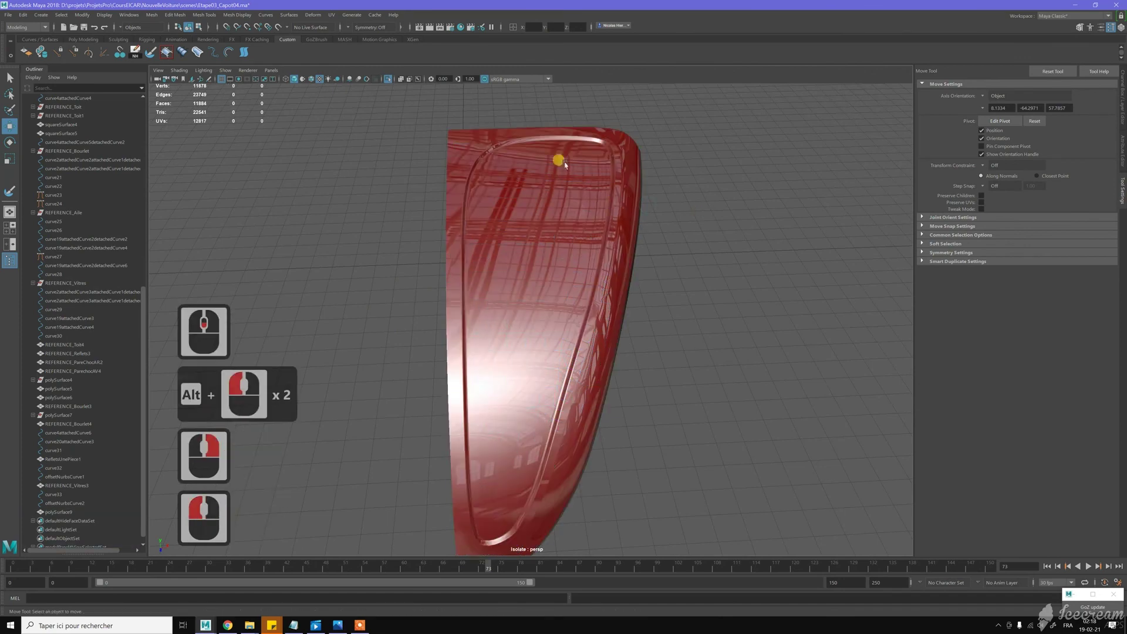
# Show the whole scene again and compare the hood panel's groove with the blueprint in the top view
pyautogui.click(383, 79)
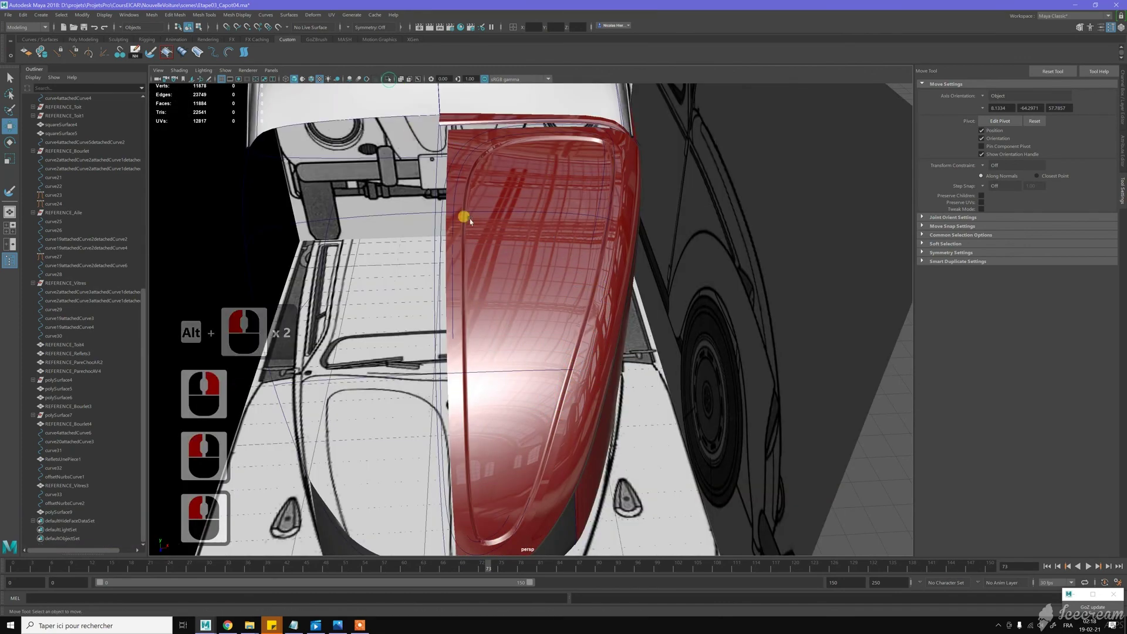
pyautogui.scroll(-7, 466, 220)
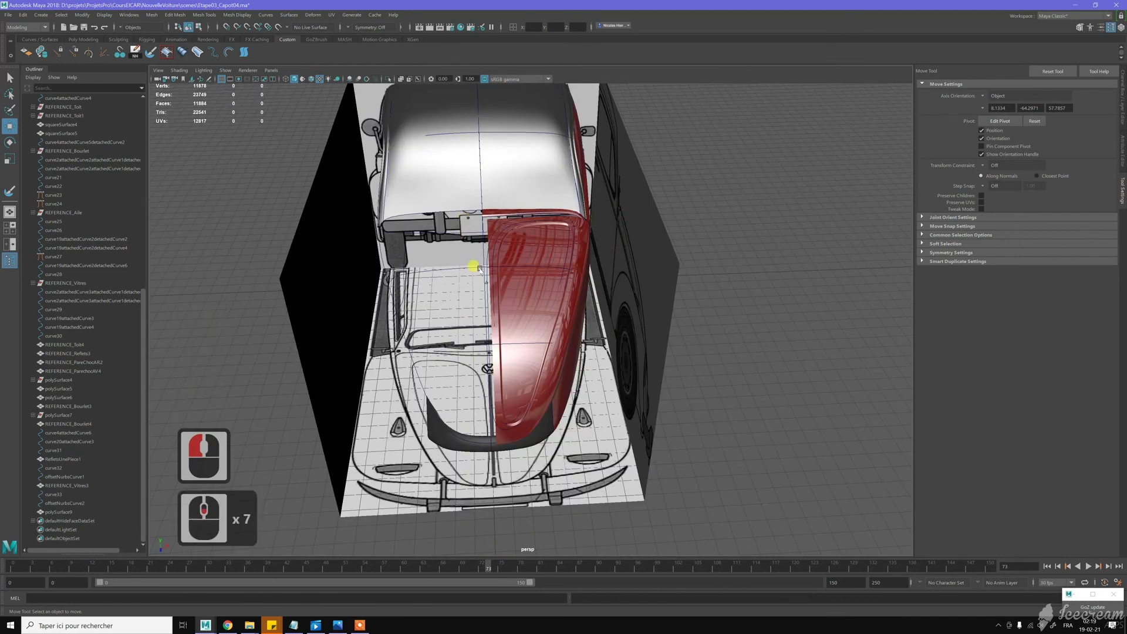
pyautogui.press('space')
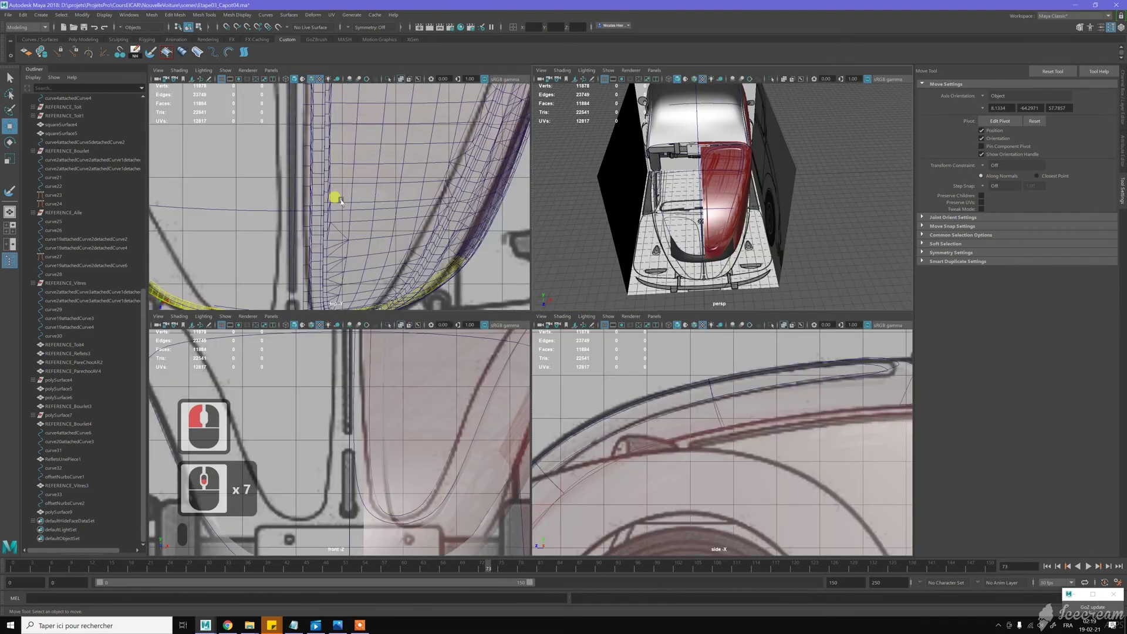
pyautogui.press('space')
pyautogui.scroll(-4, 315, 190)
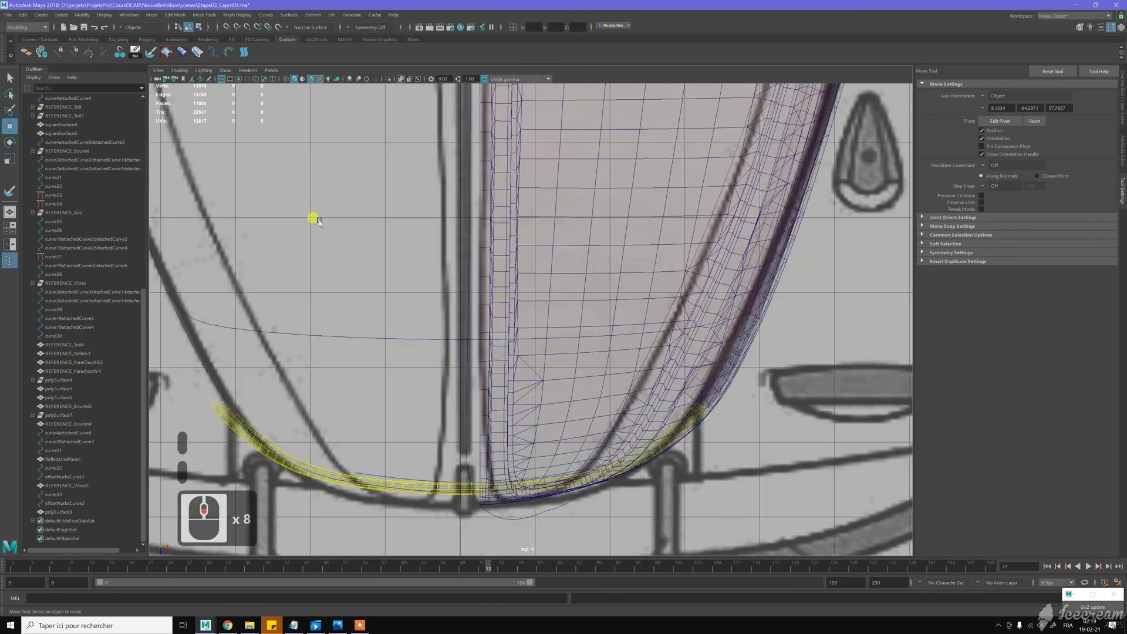
pyautogui.keyDown('alt'); pyautogui.moveTo(416, 170); pyautogui.dragTo(359, 284, button='middle'); pyautogui.keyUp('alt')
pyautogui.scroll(-1, 425, 189)
pyautogui.keyDown('alt'); pyautogui.moveTo(426, 185); pyautogui.dragTo(356, 306, button='middle'); pyautogui.keyUp('alt')
# Highlight the full edge loop along the hood's groove to compare its outline with the blueprint line
pyautogui.click(433, 140)
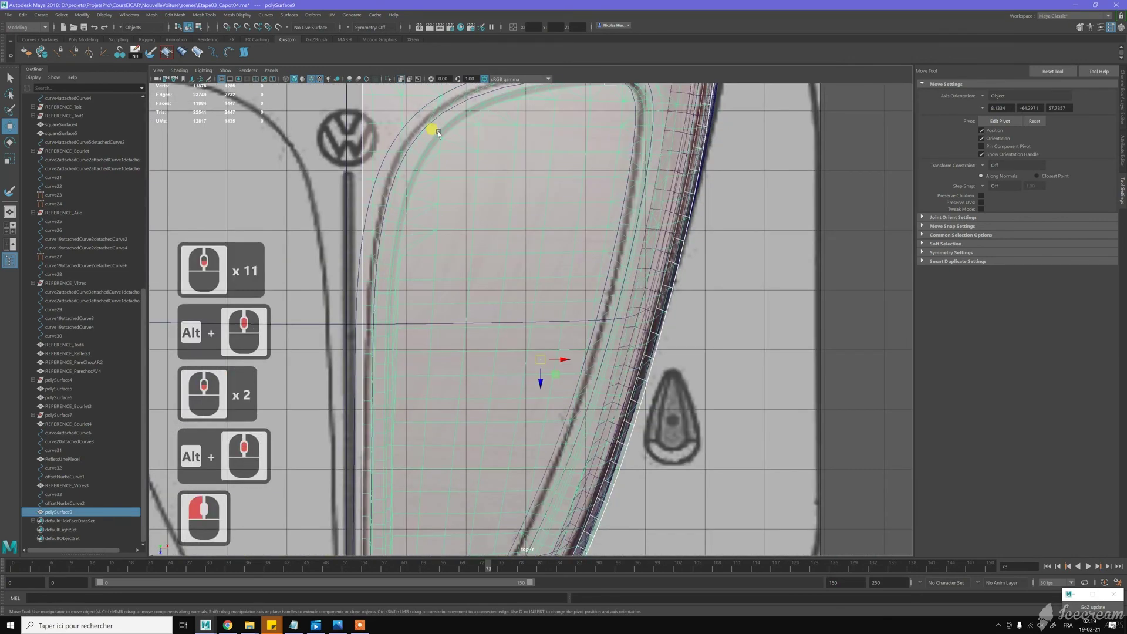
pyautogui.moveTo(440, 133); pyautogui.dragTo(441, 126, button='right')
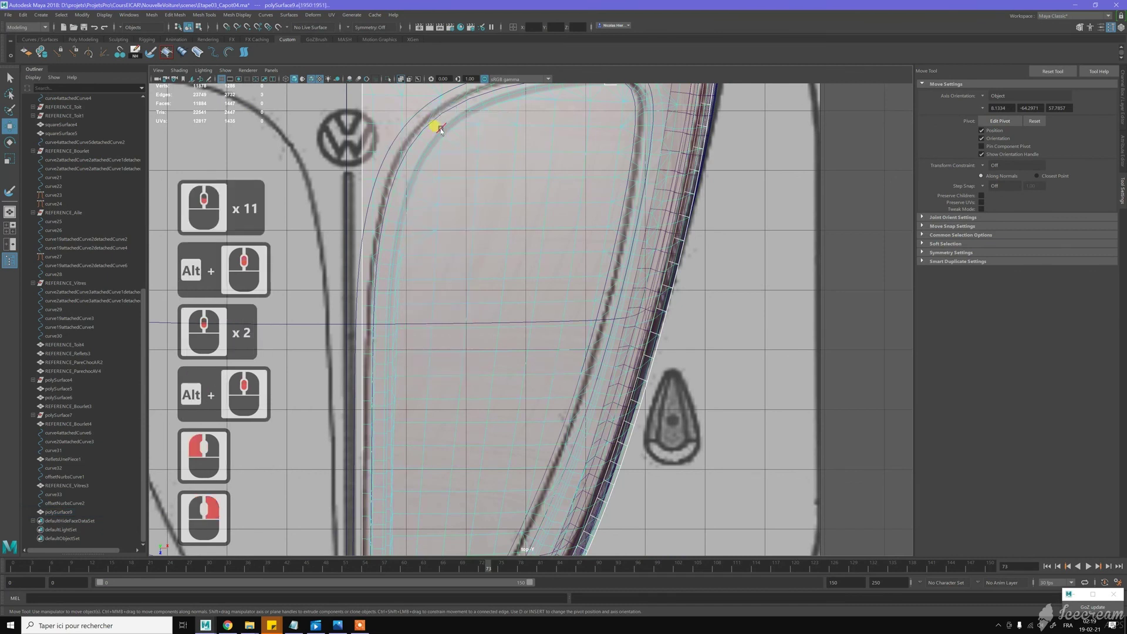
pyautogui.doubleClick(439, 127)
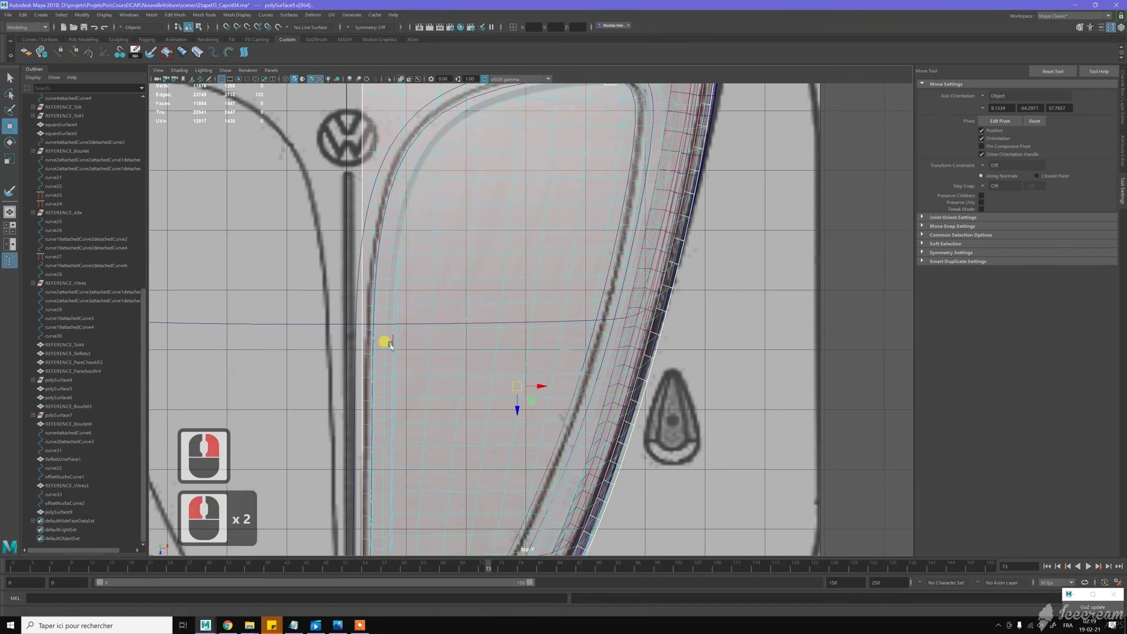
pyautogui.click(388, 81)
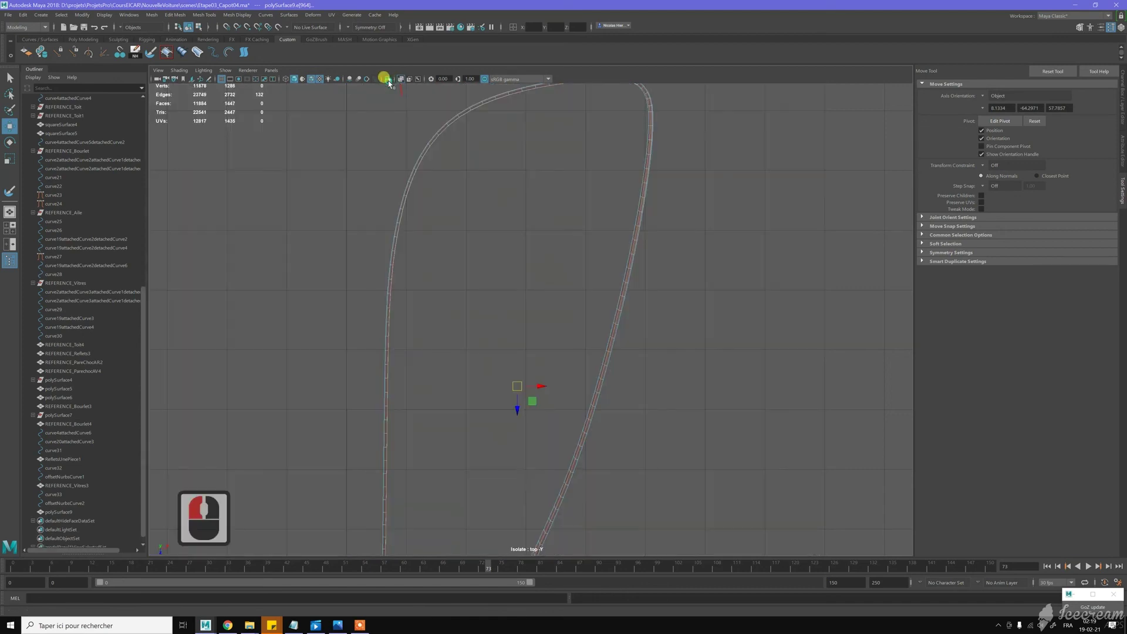
pyautogui.click(389, 81)
# Inspect the groove and surrounding mesh in the perspective view, close to its centreline side and rounded corner
pyautogui.press('space')
pyautogui.click(657, 203)
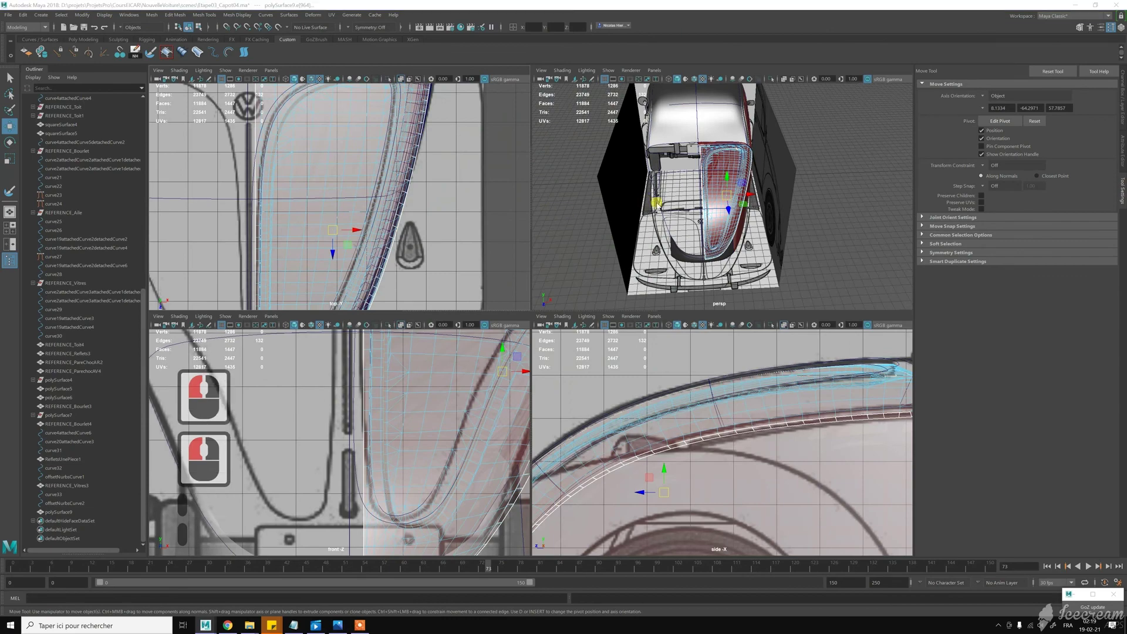
pyautogui.press('space')
pyautogui.scroll(7, 505, 243)
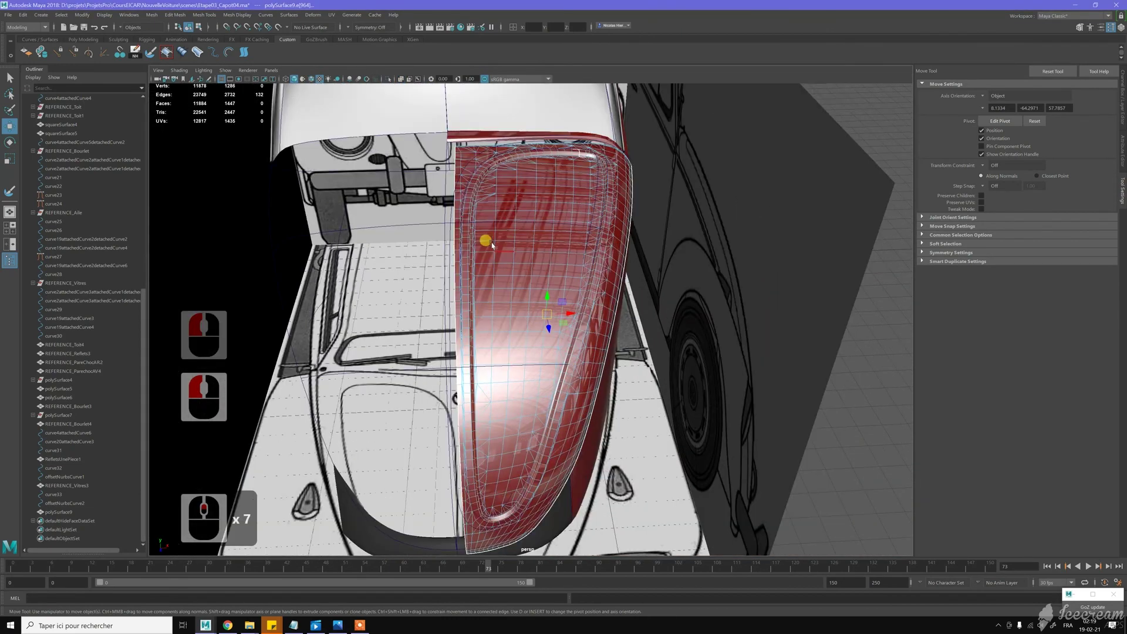
pyautogui.scroll(4, 492, 245)
pyautogui.keyDown('alt'); pyautogui.moveTo(458, 222); pyautogui.dragTo(433, 179); pyautogui.keyUp('alt')
pyautogui.keyDown('alt'); pyautogui.moveTo(432, 178); pyautogui.dragTo(504, 203, button='middle'); pyautogui.keyUp('alt')
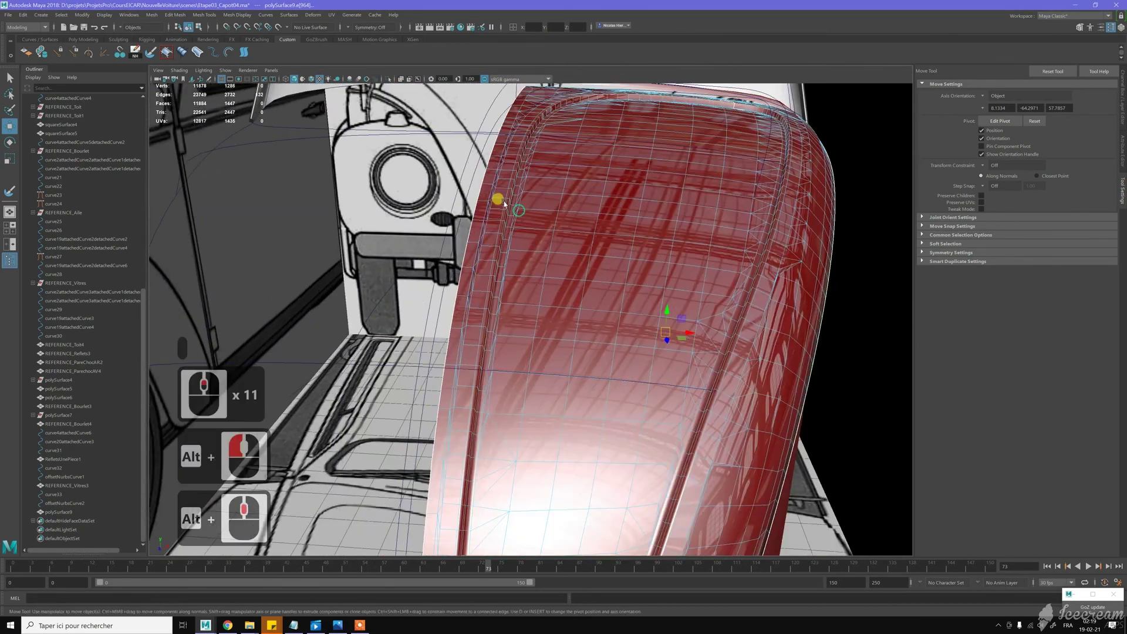
pyautogui.keyDown('alt'); pyautogui.scroll(5, 504, 203); pyautogui.keyUp('alt')
pyautogui.keyDown('alt'); pyautogui.moveTo(457, 168); pyautogui.dragTo(486, 202); pyautogui.keyUp('alt')
pyautogui.keyDown('alt'); pyautogui.moveTo(486, 202); pyautogui.dragTo(494, 195, button='middle'); pyautogui.keyUp('alt')
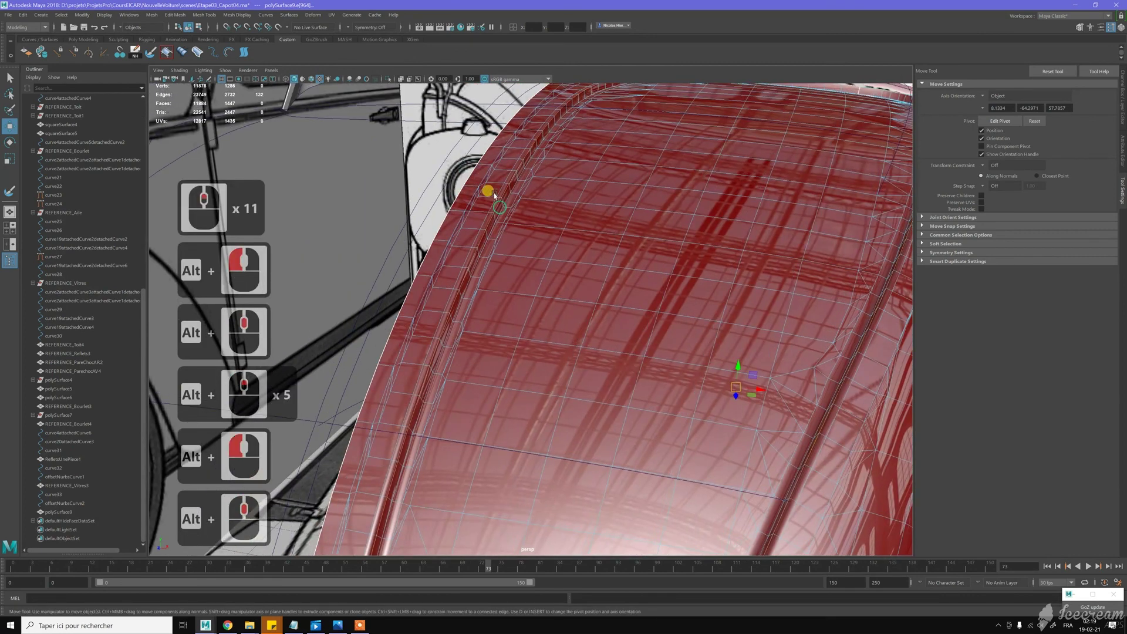
pyautogui.keyDown('alt'); pyautogui.moveTo(522, 172); pyautogui.dragTo(542, 182); pyautogui.keyUp('alt')
pyautogui.keyDown('alt'); pyautogui.moveTo(542, 182); pyautogui.dragTo(513, 269, button='middle'); pyautogui.keyUp('alt')
pyautogui.keyDown('alt'); pyautogui.moveTo(513, 269); pyautogui.dragTo(549, 241); pyautogui.keyUp('alt')
pyautogui.scroll(2, 487, 238)
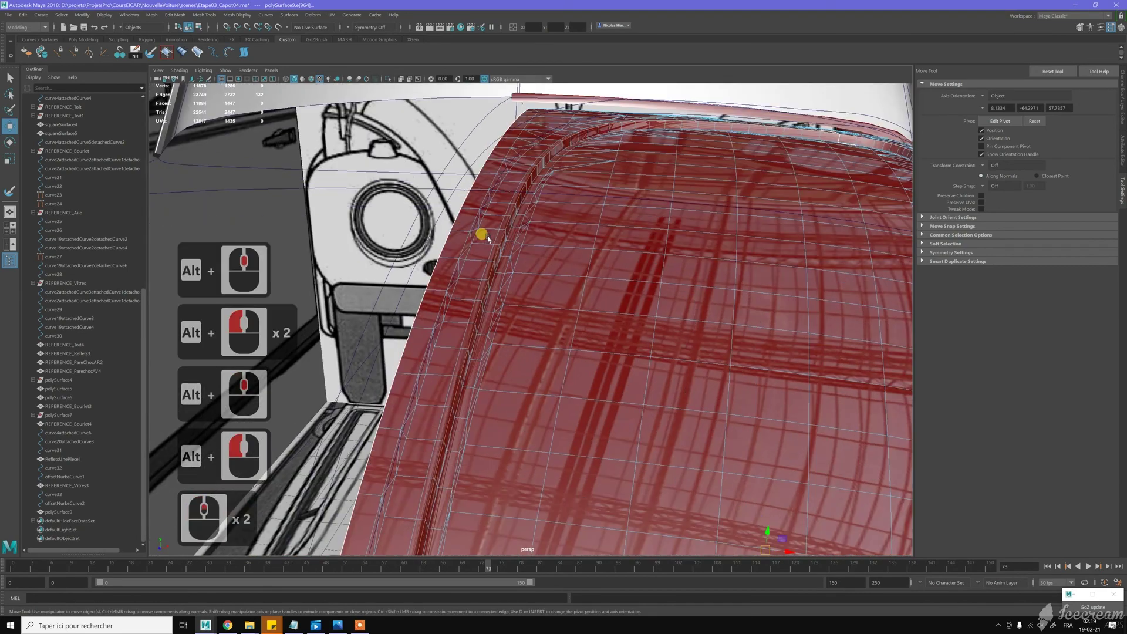
pyautogui.keyDown('alt'); pyautogui.moveTo(517, 200); pyautogui.dragTo(537, 198, button='middle'); pyautogui.keyUp('alt')
pyautogui.scroll(2, 566, 247)
pyautogui.keyDown('alt'); pyautogui.moveTo(567, 247); pyautogui.dragTo(568, 247, button='right'); pyautogui.keyUp('alt')
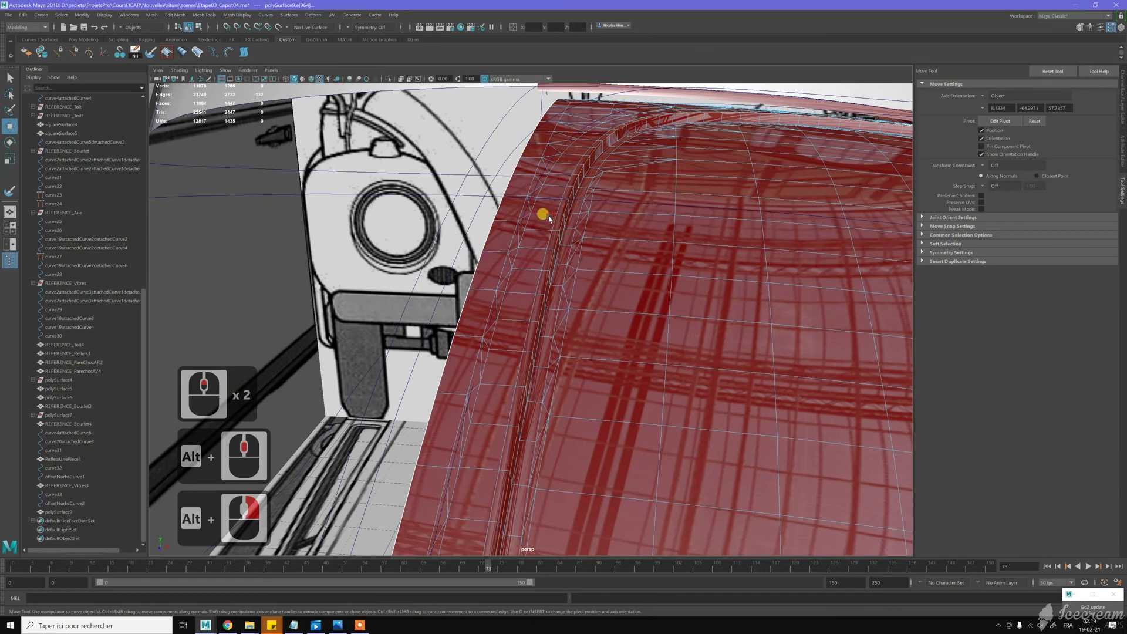
# Return the hood to object mode and frame the groove's rounded corner beside the VW emblem in the top view
pyautogui.moveTo(551, 198); pyautogui.dragTo(569, 194, button='right')
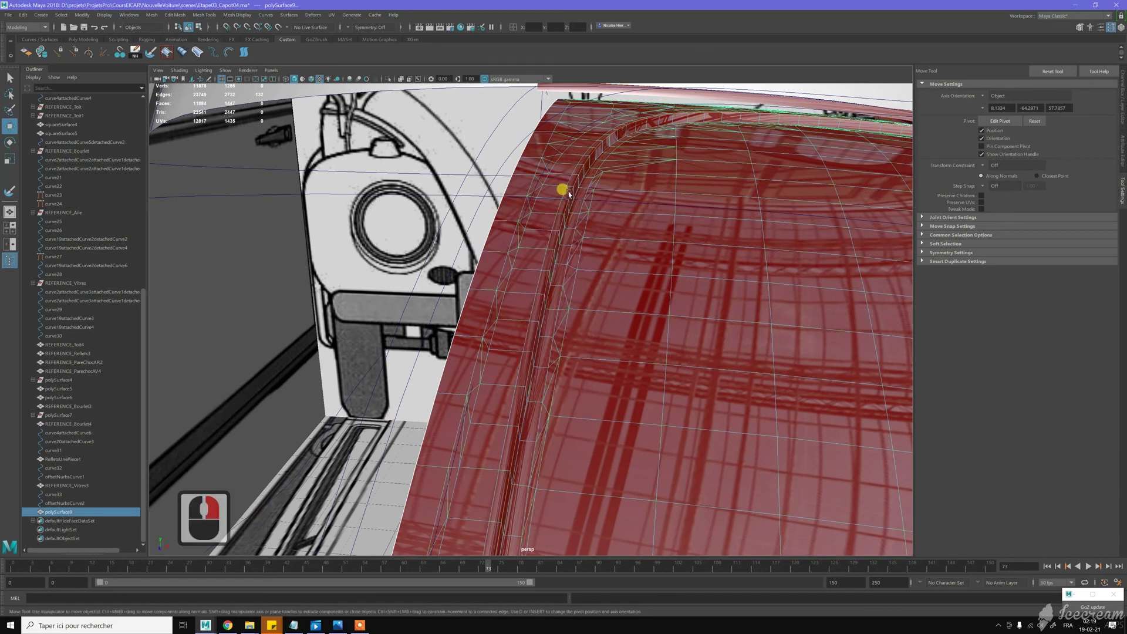
pyautogui.press('w')
pyautogui.rightClick(570, 193)
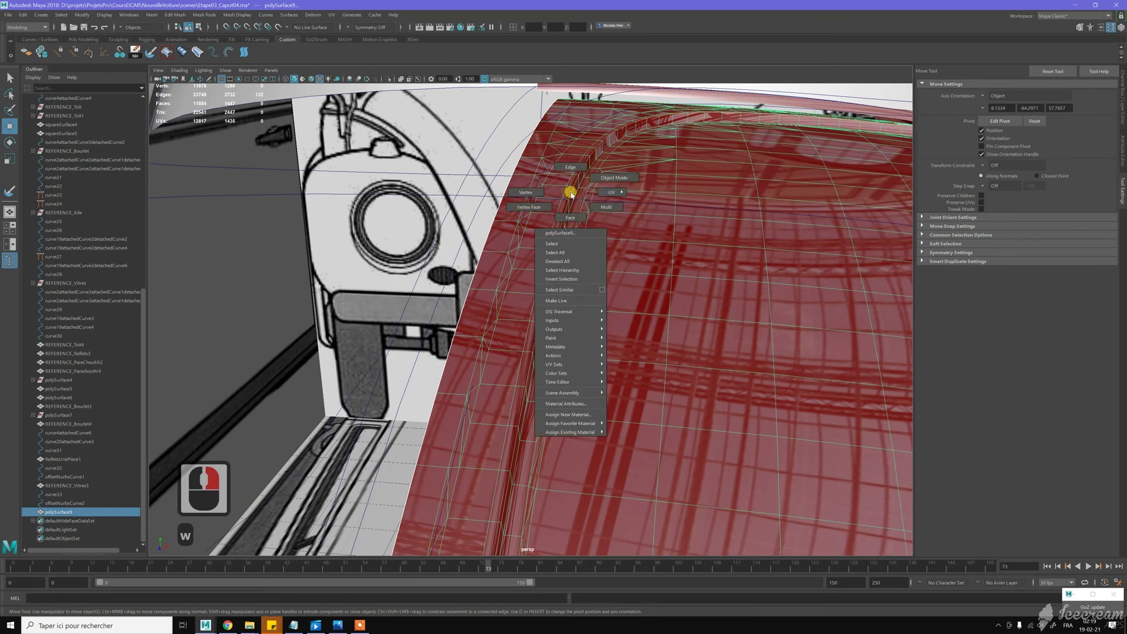
pyautogui.rightClick(569, 194)
pyautogui.press('space')
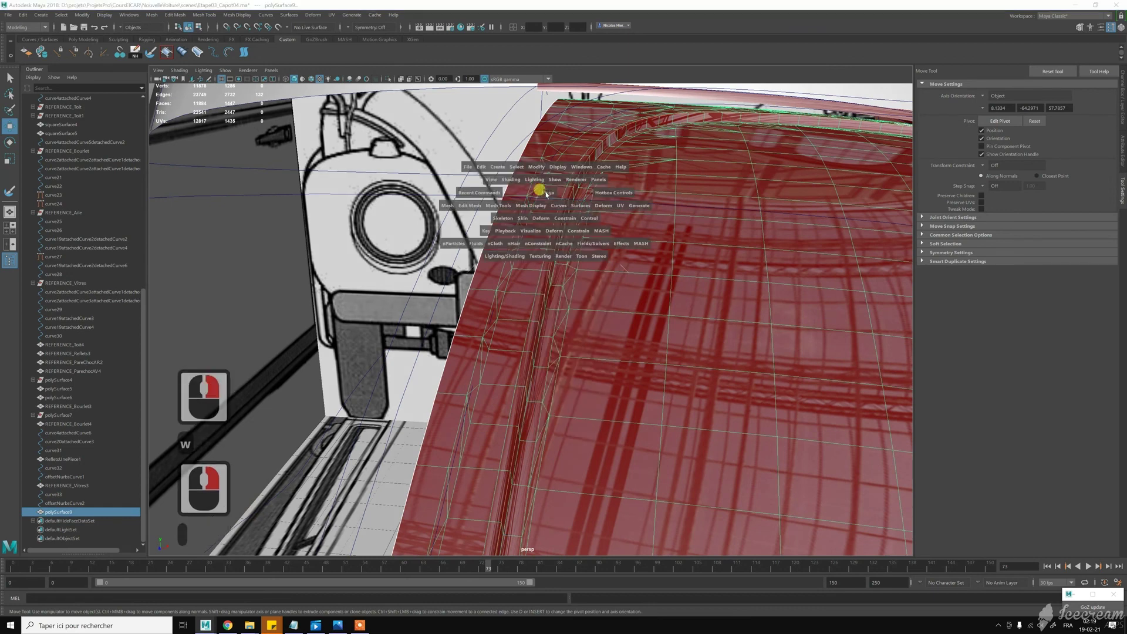
pyautogui.press('space')
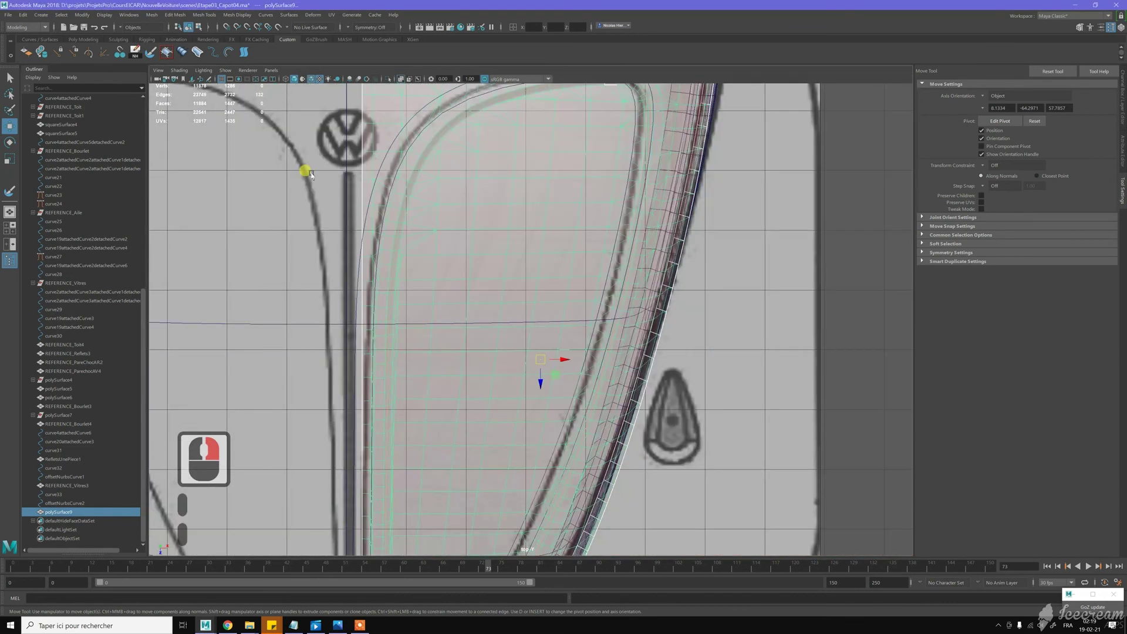
pyautogui.scroll(3, 364, 143)
pyautogui.keyDown('alt'); pyautogui.moveTo(389, 148); pyautogui.dragTo(393, 225, button='middle'); pyautogui.keyUp('alt')
pyautogui.keyDown('alt'); pyautogui.scroll(1, 381, 177); pyautogui.keyUp('alt')
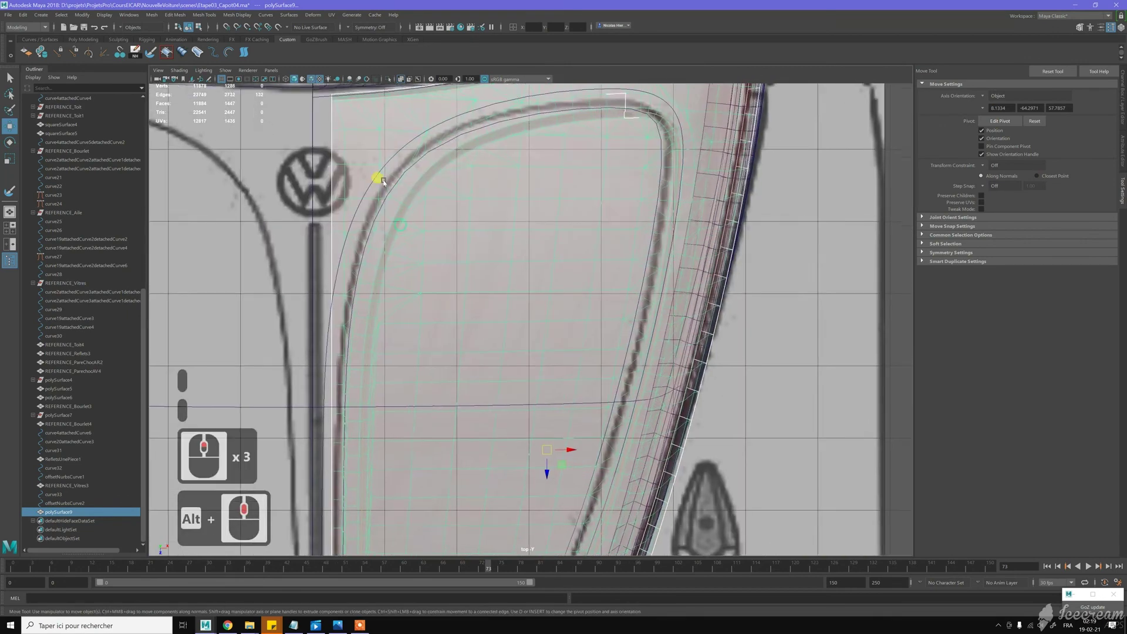
pyautogui.scroll(2, 388, 172)
pyautogui.keyDown('alt'); pyautogui.moveTo(396, 167); pyautogui.dragTo(370, 203, button='middle'); pyautogui.keyUp('alt')
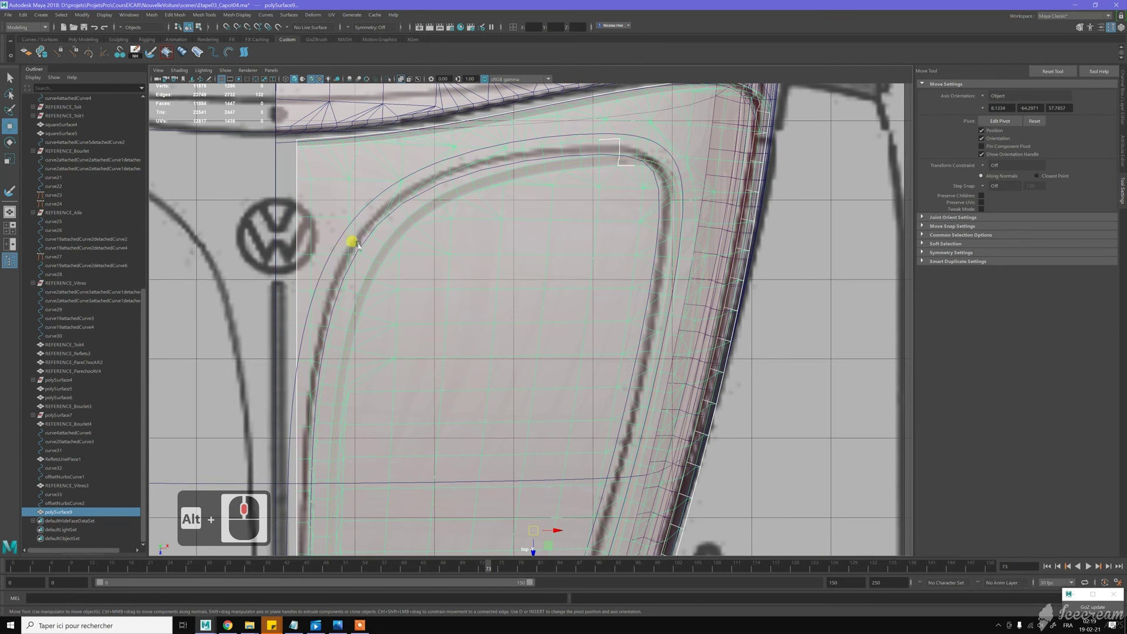
# Insert an edge loop around the hood panel just outside the existing groove, following the blueprint's groove line
pyautogui.press('w')
pyautogui.rightClick(403, 209)
pyautogui.click(416, 204)
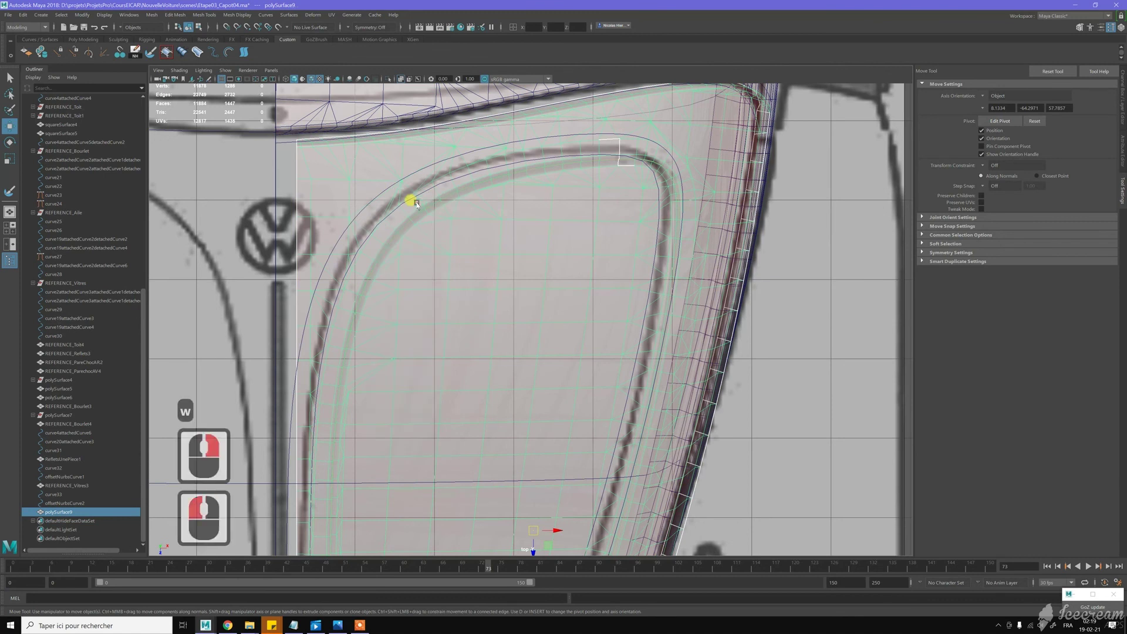
pyautogui.keyDown('shift'); pyautogui.moveTo(402, 207); pyautogui.dragTo(377, 209, button='right'); pyautogui.keyUp('shift')
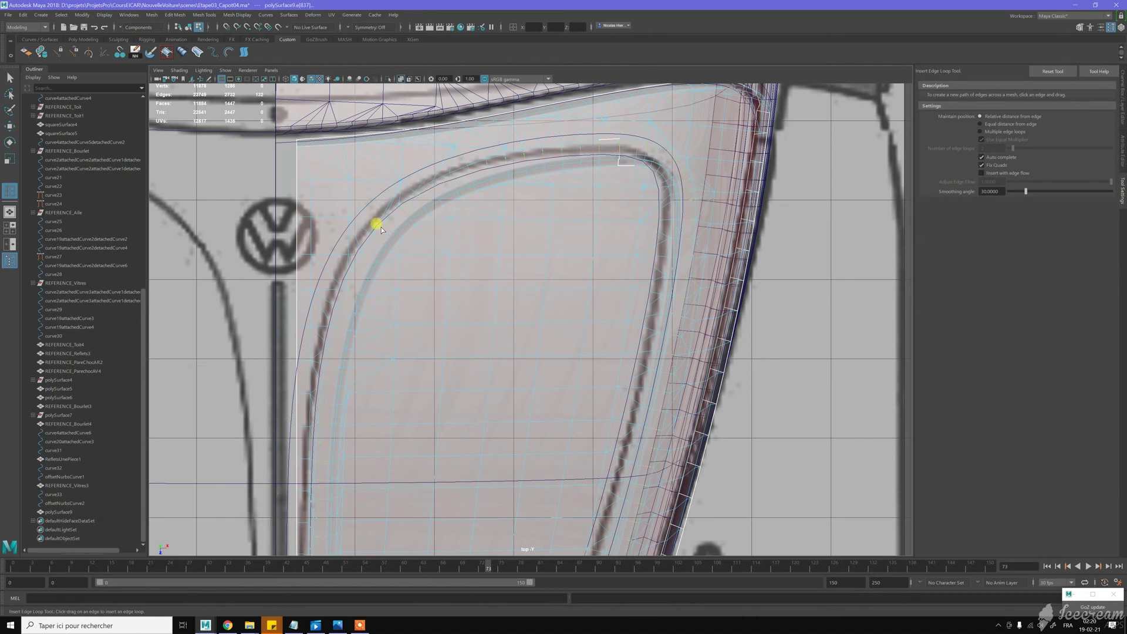
pyautogui.moveTo(381, 228); pyautogui.dragTo(344, 290)
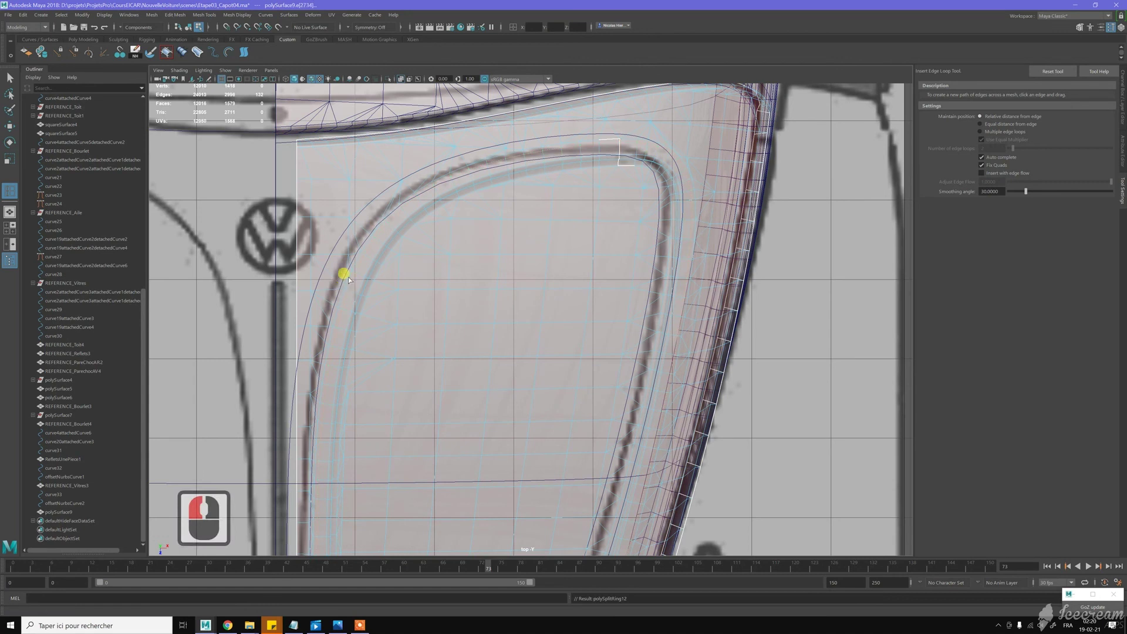
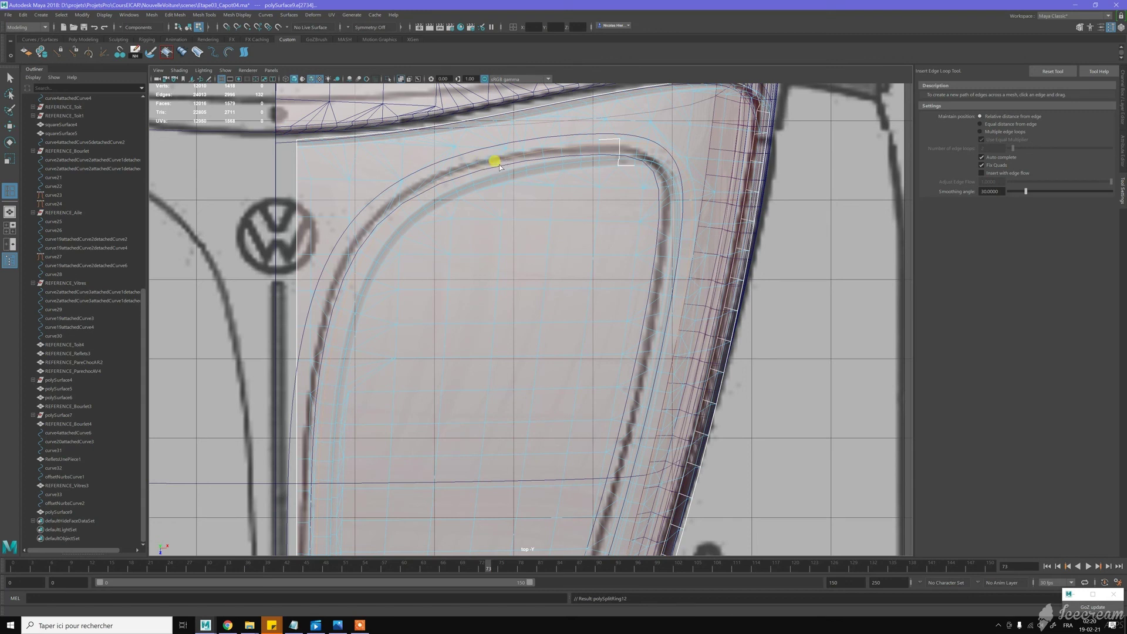
# Select the full face loop along the groove in the perspective view, grow the selection once and delete those faces
pyautogui.press('w')
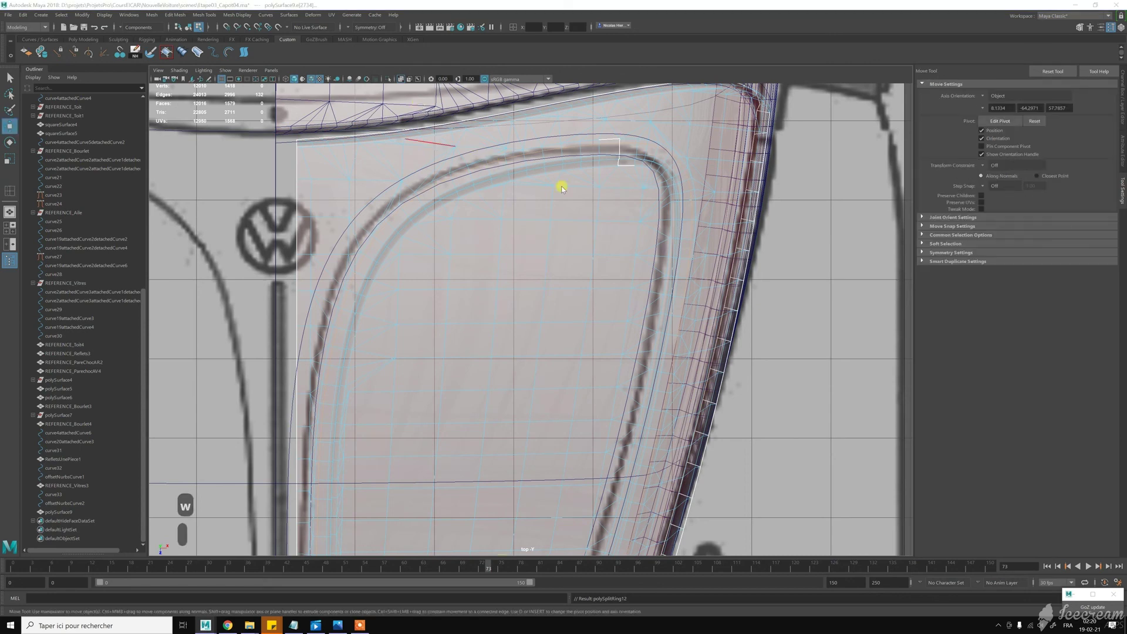
pyautogui.press('space')
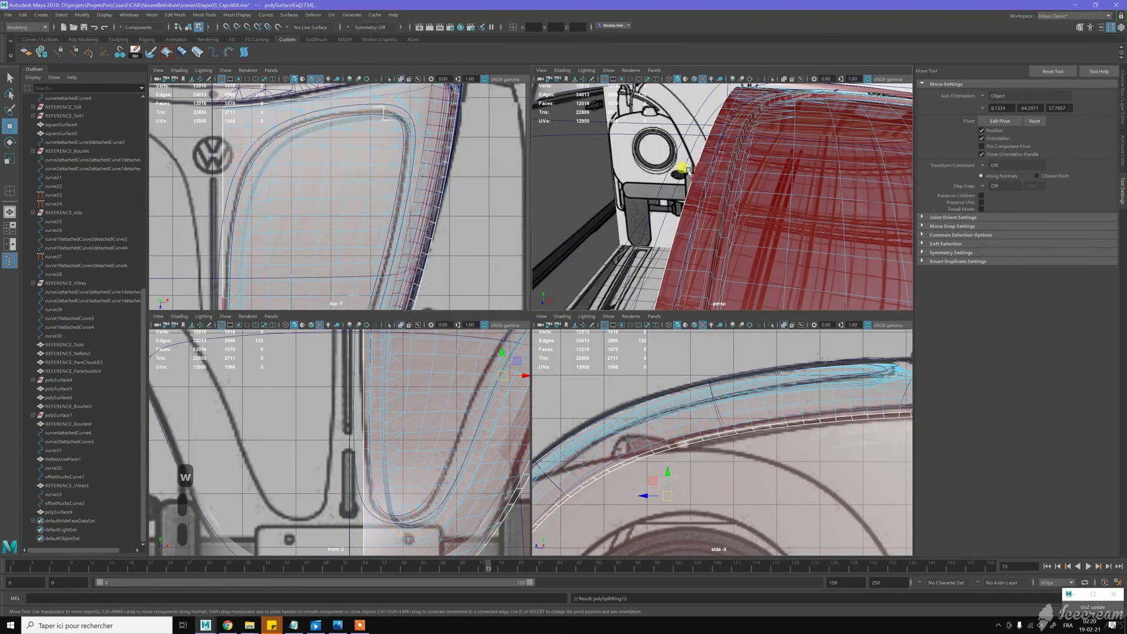
pyautogui.press('space')
pyautogui.keyDown('alt'); pyautogui.moveTo(680, 176); pyautogui.dragTo(629, 168, button='right'); pyautogui.keyUp('alt')
pyautogui.moveTo(627, 165)
pyautogui.keyDown('alt'); pyautogui.mouseDown()
pyautogui.moveTo(609, 175)
pyautogui.moveTo(616, 181)
pyautogui.mouseUp(); pyautogui.keyUp('alt')
pyautogui.keyDown('alt'); pyautogui.moveTo(616, 181); pyautogui.dragTo(625, 189, button='middle'); pyautogui.keyUp('alt')
pyautogui.keyDown('alt'); pyautogui.rightClick(625, 189); pyautogui.keyUp('alt')
pyautogui.press('w')
pyautogui.rightClick(597, 163)
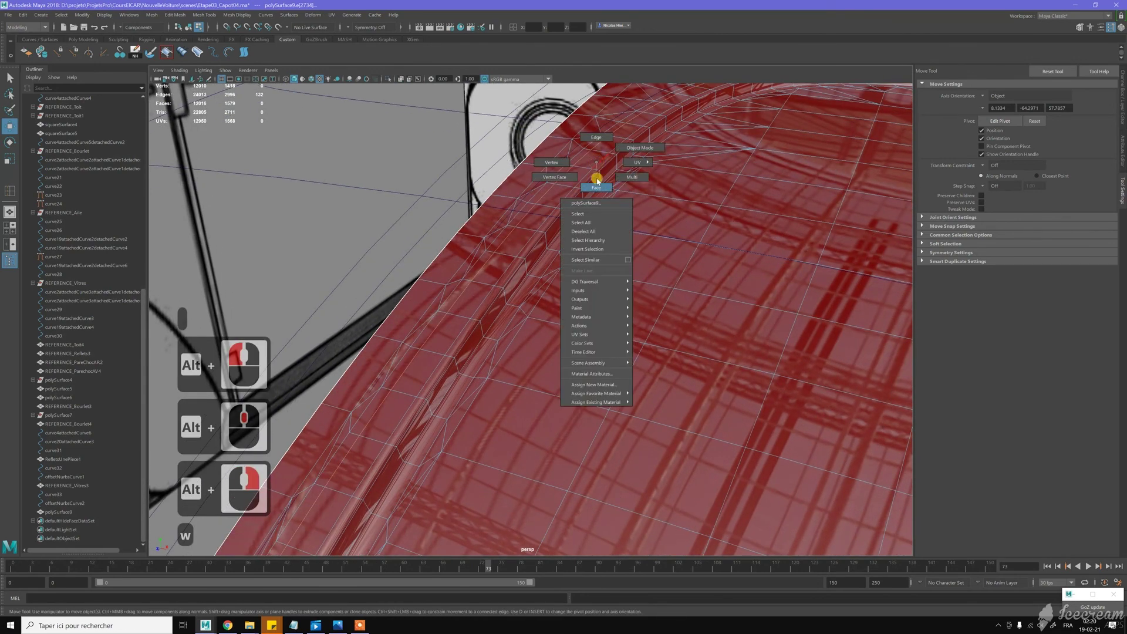
pyautogui.click(587, 177)
pyautogui.click(591, 168)
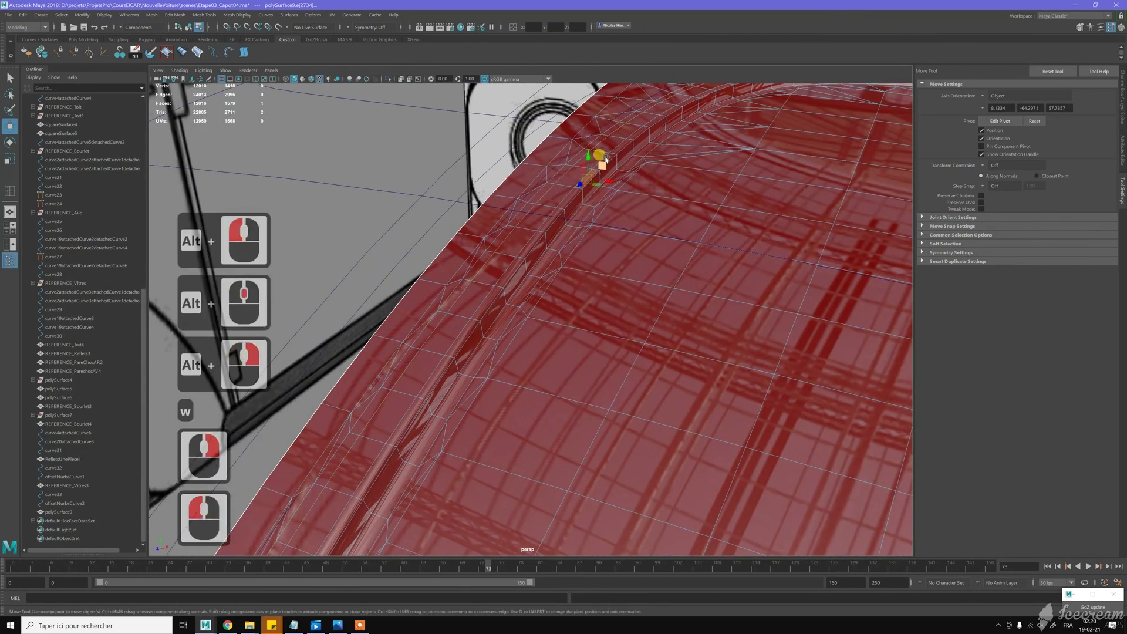
pyautogui.keyDown('shift'); pyautogui.doubleClick(608, 159); pyautogui.keyUp('shift')
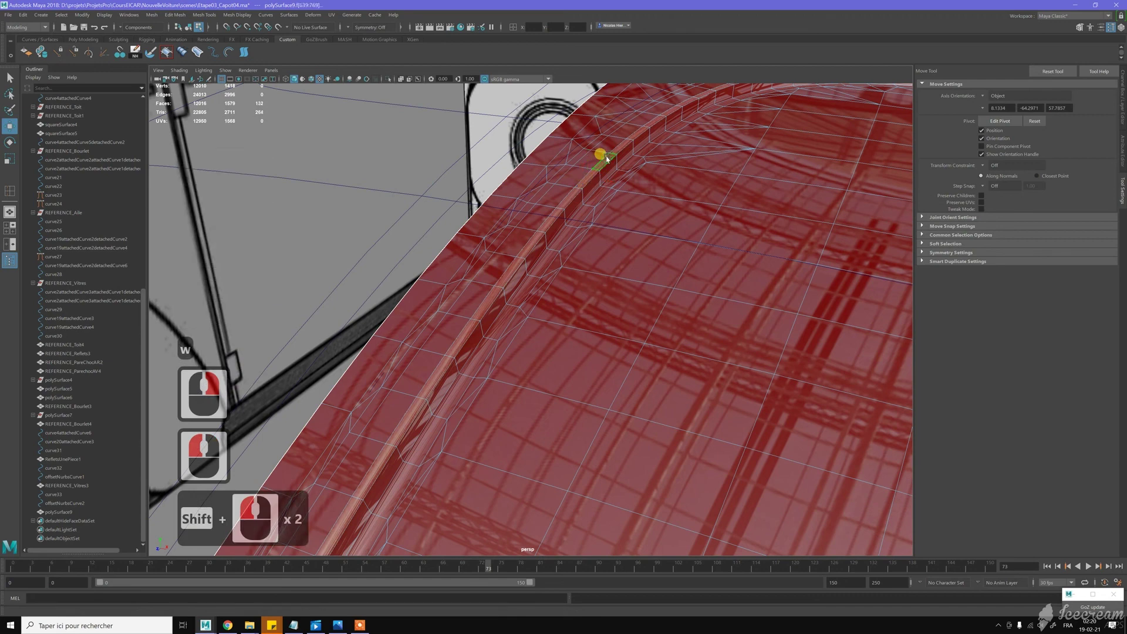
pyautogui.hotkey('shift', '.')
pyautogui.press('Delete')
# Extrude the border edge loop on the outer side of the hood's open groove gap with a thickness of -1
pyautogui.moveTo(569, 152); pyautogui.dragTo(577, 158, button='right')
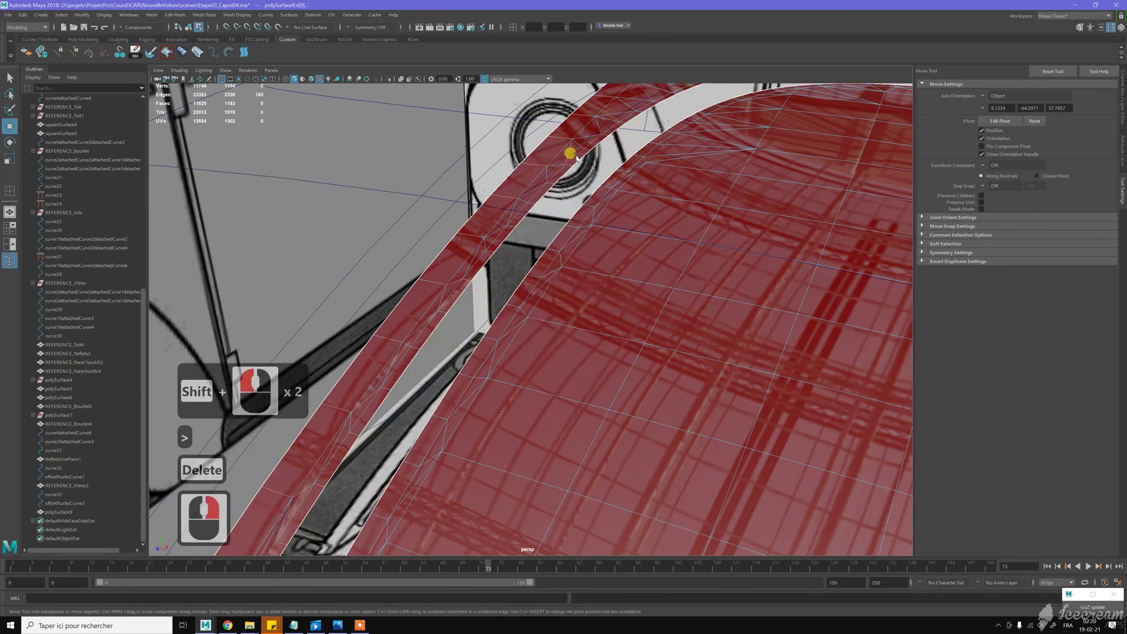
pyautogui.doubleClick(576, 156)
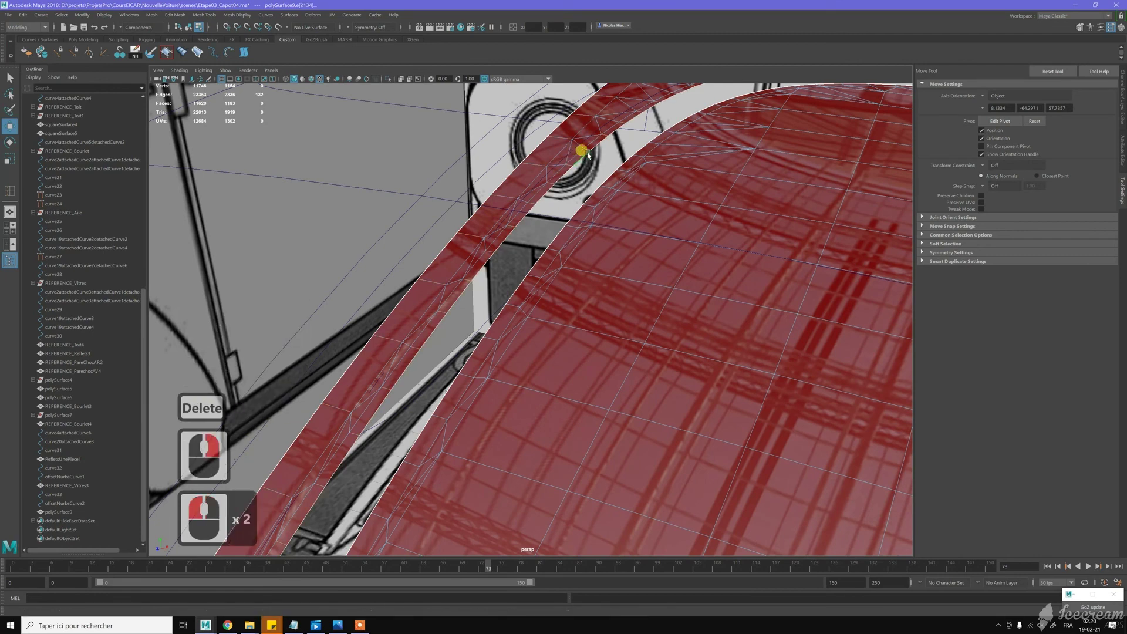
pyautogui.keyDown('shift'); pyautogui.moveTo(581, 155); pyautogui.dragTo(586, 176, button='right'); pyautogui.keyUp('shift')
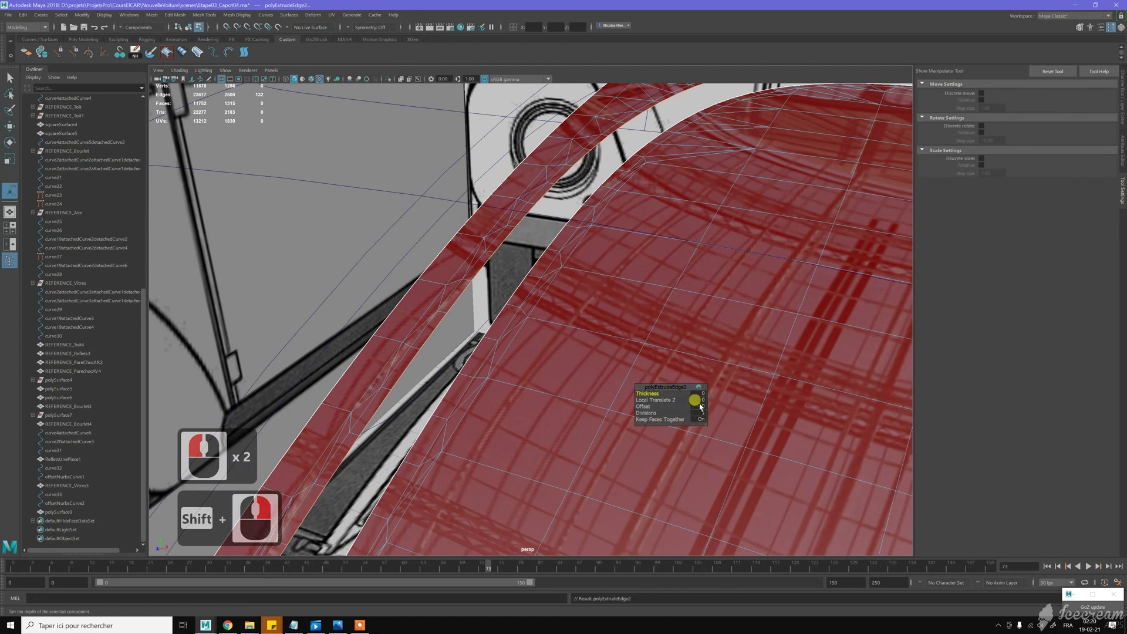
pyautogui.click(698, 393)
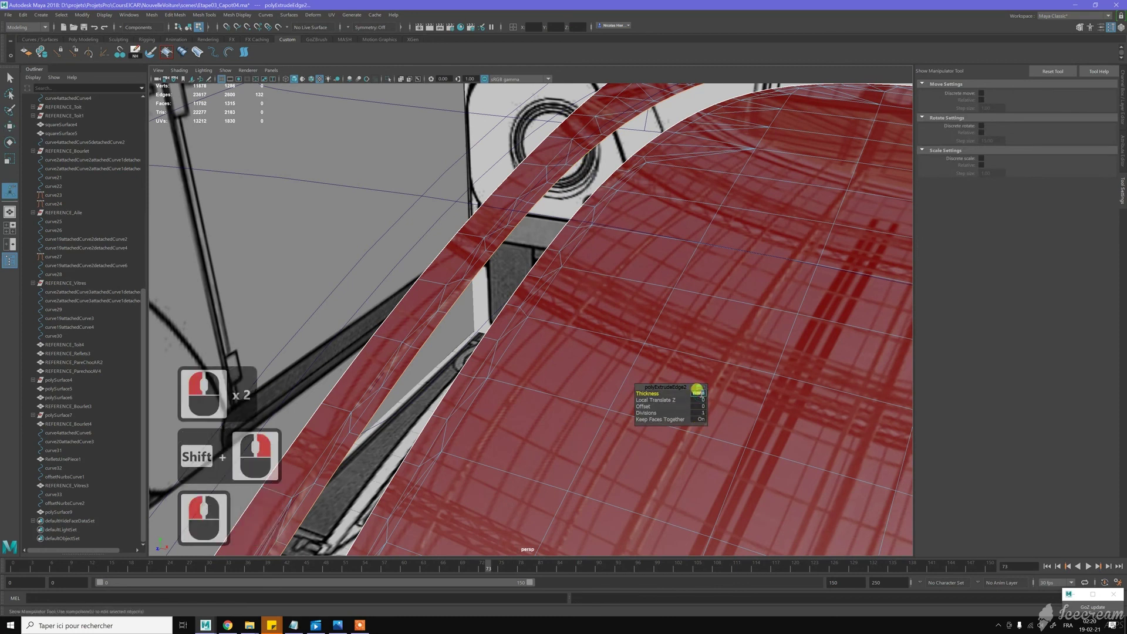
pyautogui.write('-')
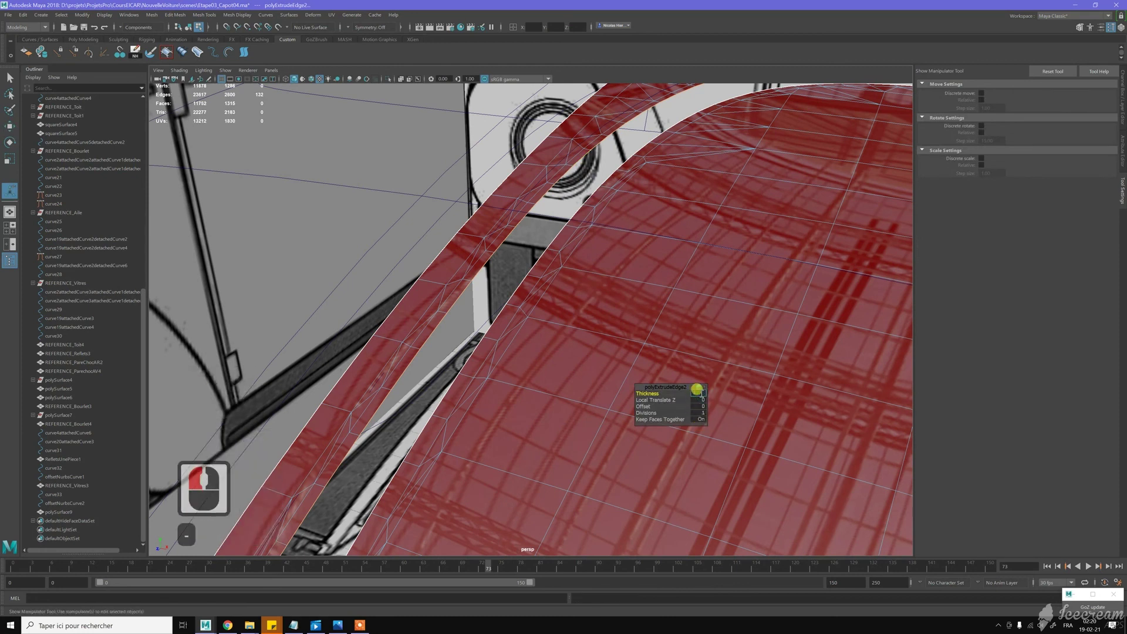
pyautogui.write('1')
pyautogui.press('Return')
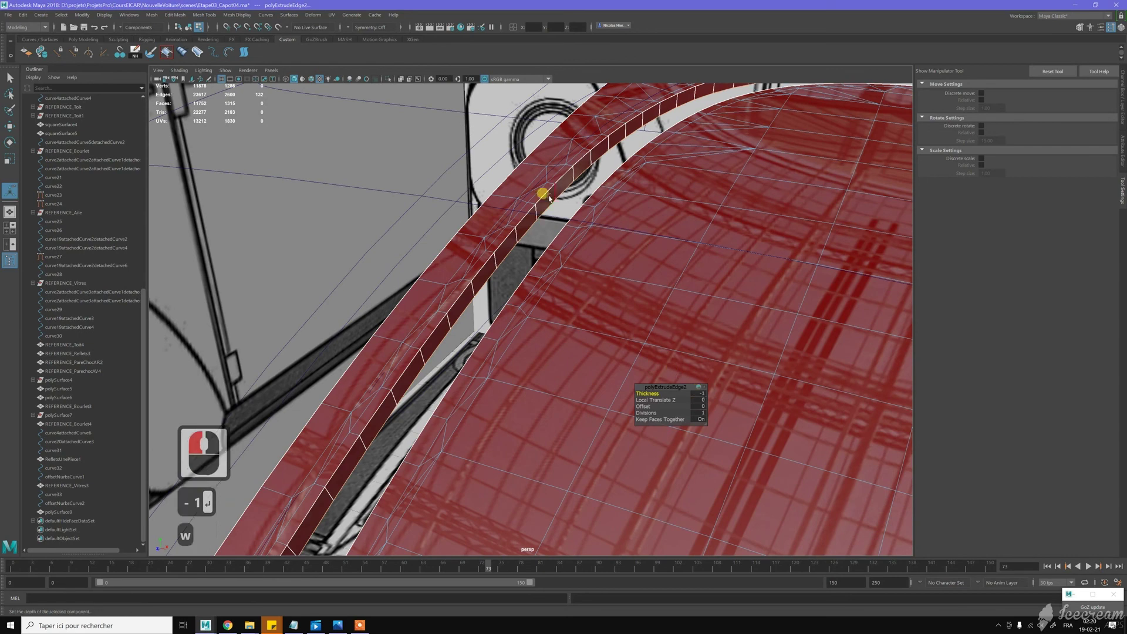
pyautogui.press('w')
# Try to bridge the extruded edge loop to the inner panel's border loop around the whole gap in one go
pyautogui.keyDown('alt'); pyautogui.moveTo(582, 172); pyautogui.dragTo(605, 183); pyautogui.keyUp('alt')
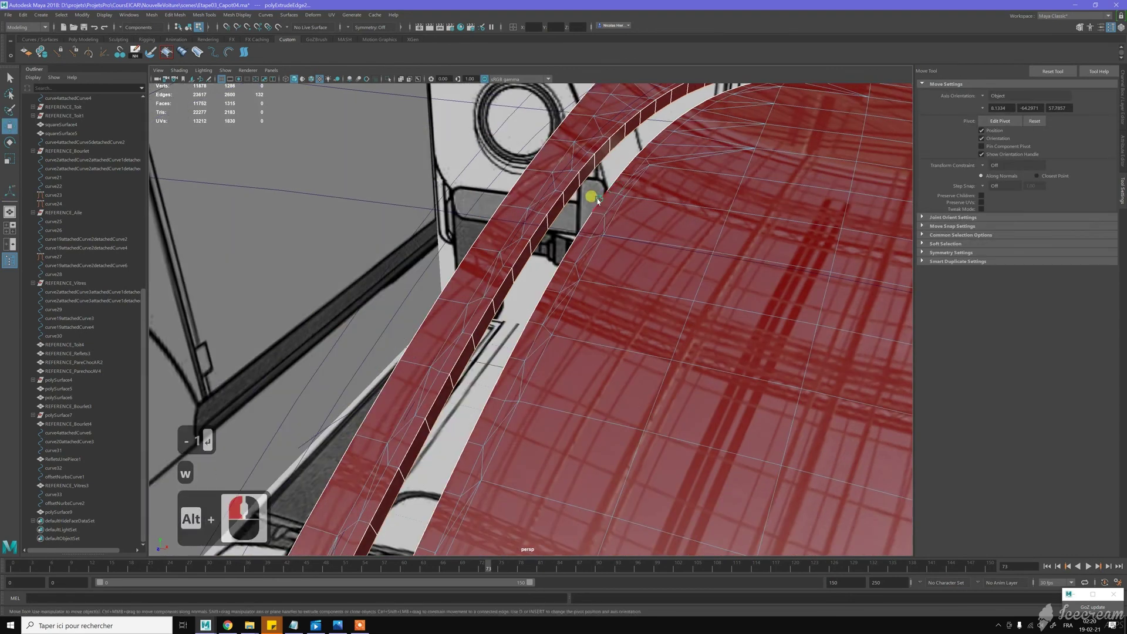
pyautogui.keyDown('shift'); pyautogui.rightClick(614, 198); pyautogui.keyUp('shift')
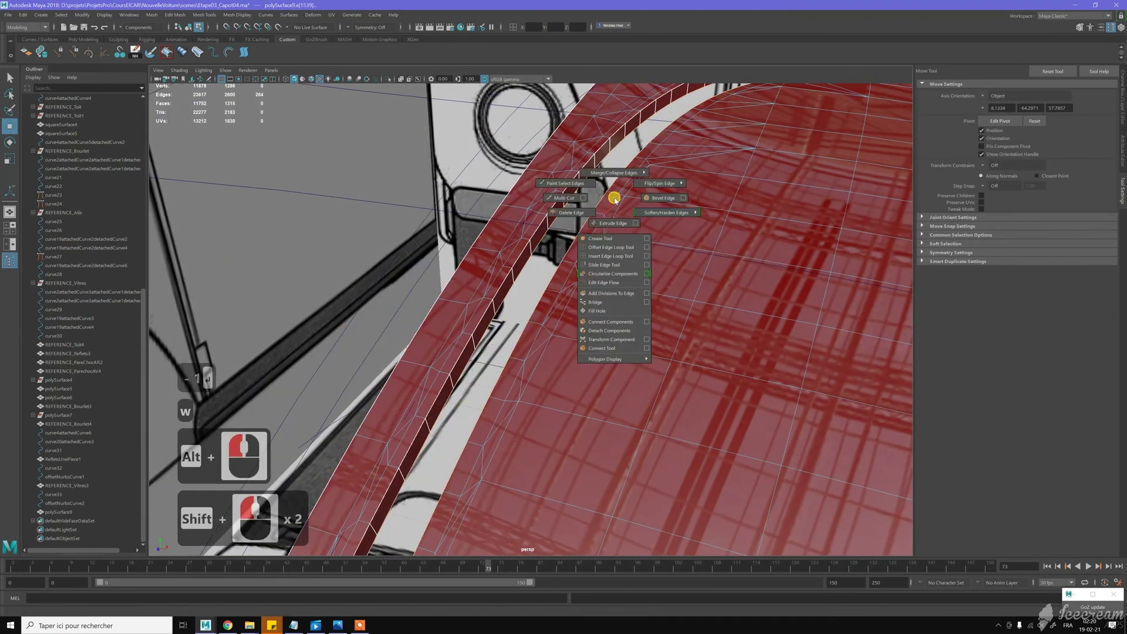
pyautogui.keyDown('shift'); pyautogui.rightClick(614, 302); pyautogui.keyUp('shift')
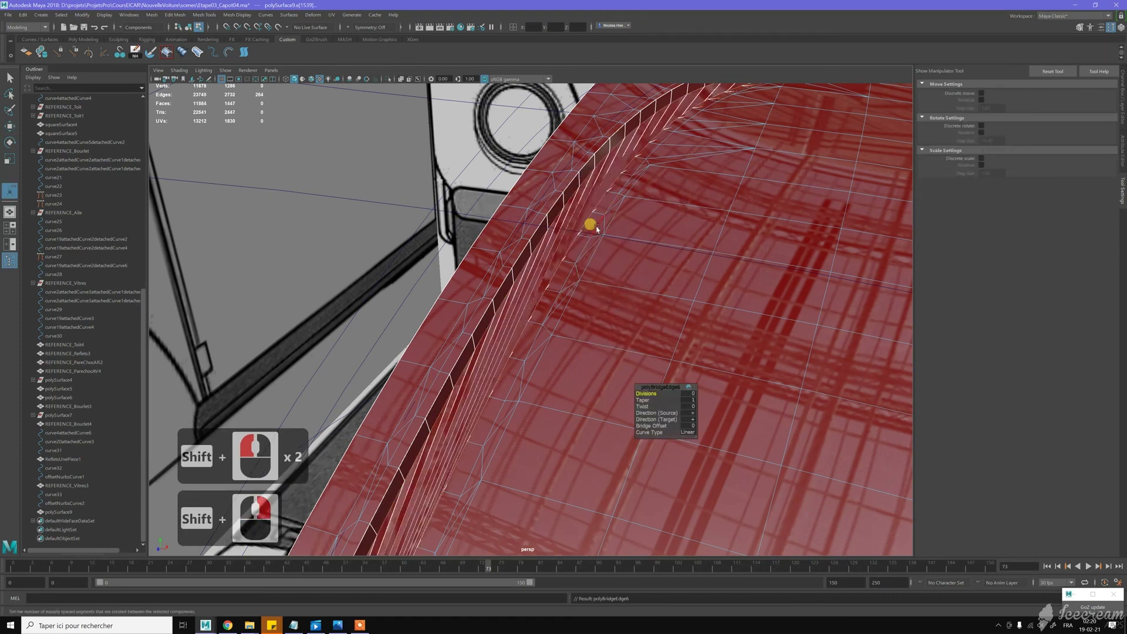
pyautogui.press('z')
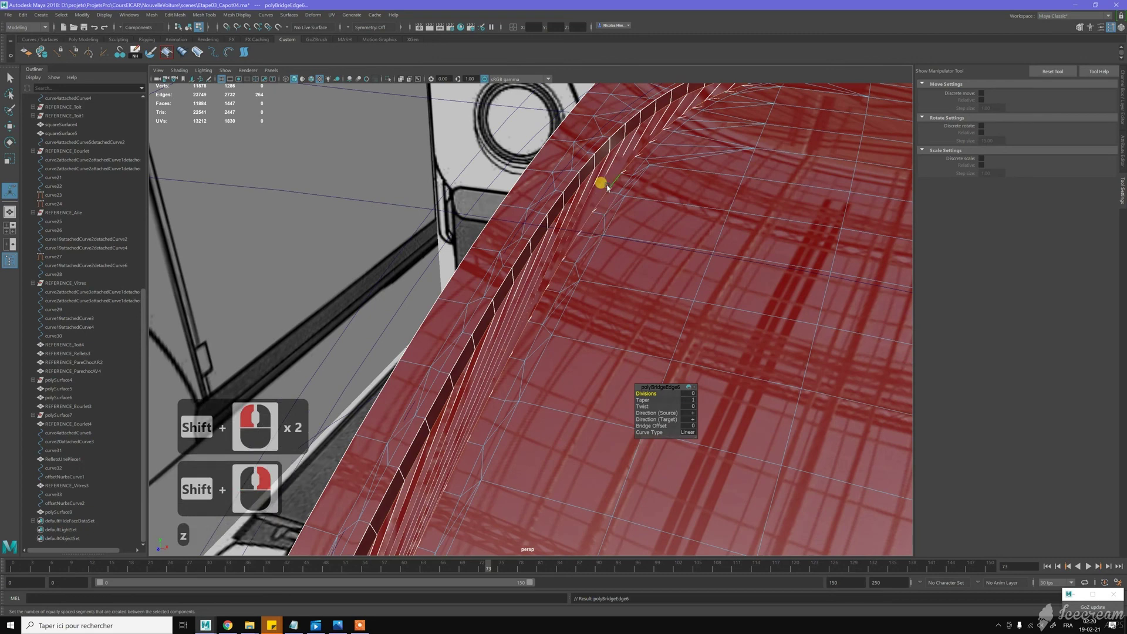
pyautogui.press('z')
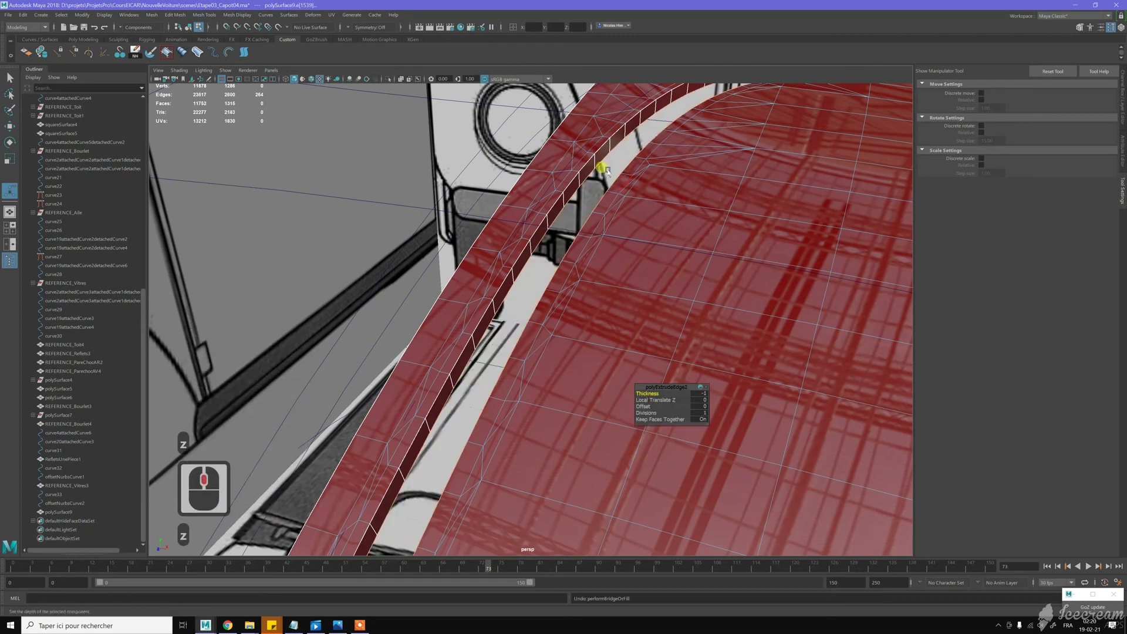
# Bridge one matching pair of edges between the extruded wall and the inner panel to start closing the gap
pyautogui.click(584, 197)
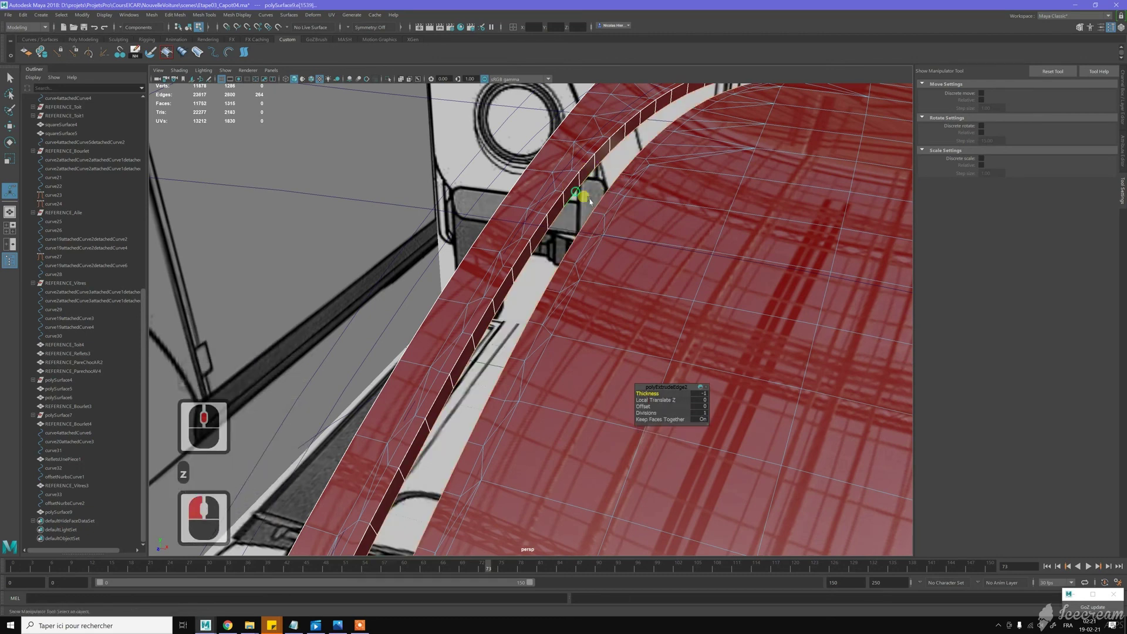
pyautogui.keyDown('shift'); pyautogui.click(594, 198); pyautogui.keyUp('shift')
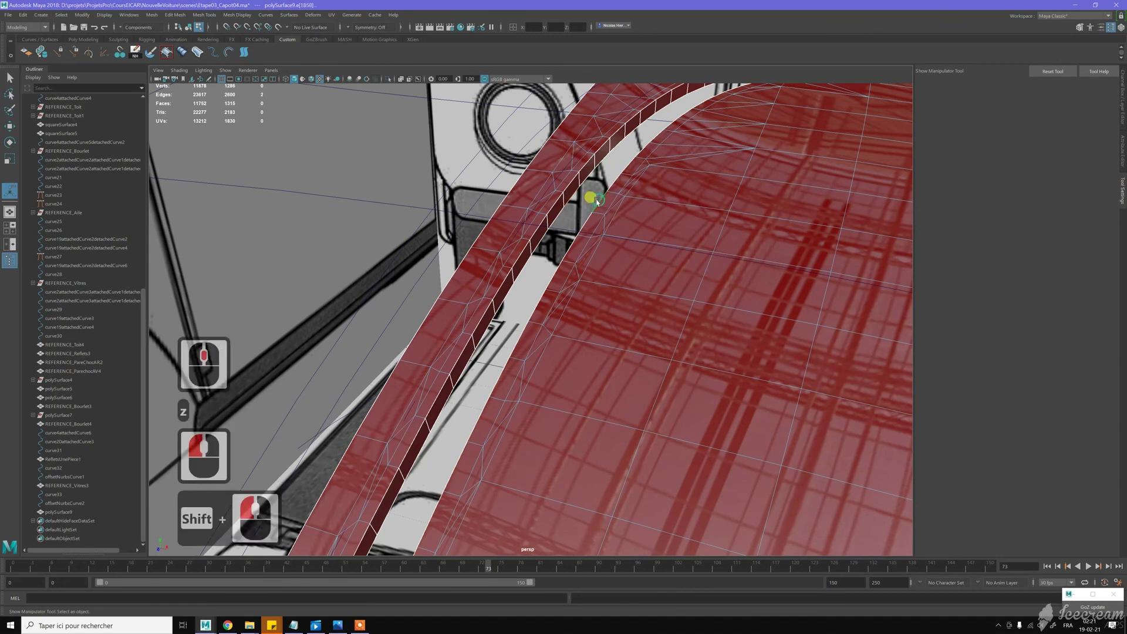
pyautogui.keyDown('shift'); pyautogui.rightClick(598, 201); pyautogui.keyUp('shift')
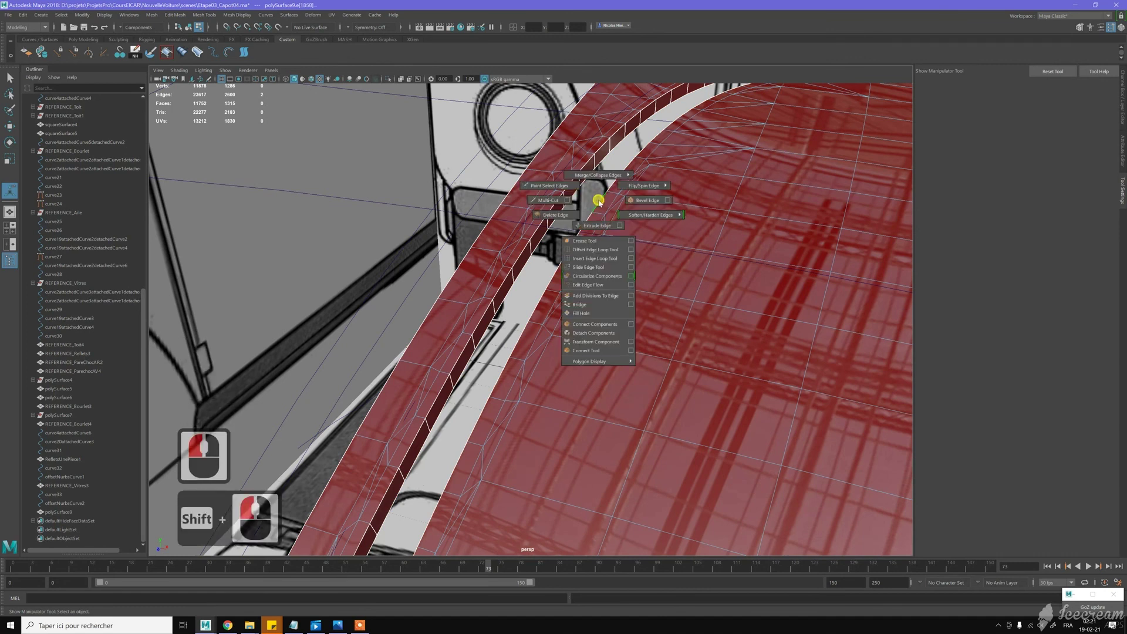
pyautogui.keyDown('shift'); pyautogui.click(579, 305); pyautogui.keyUp('shift')
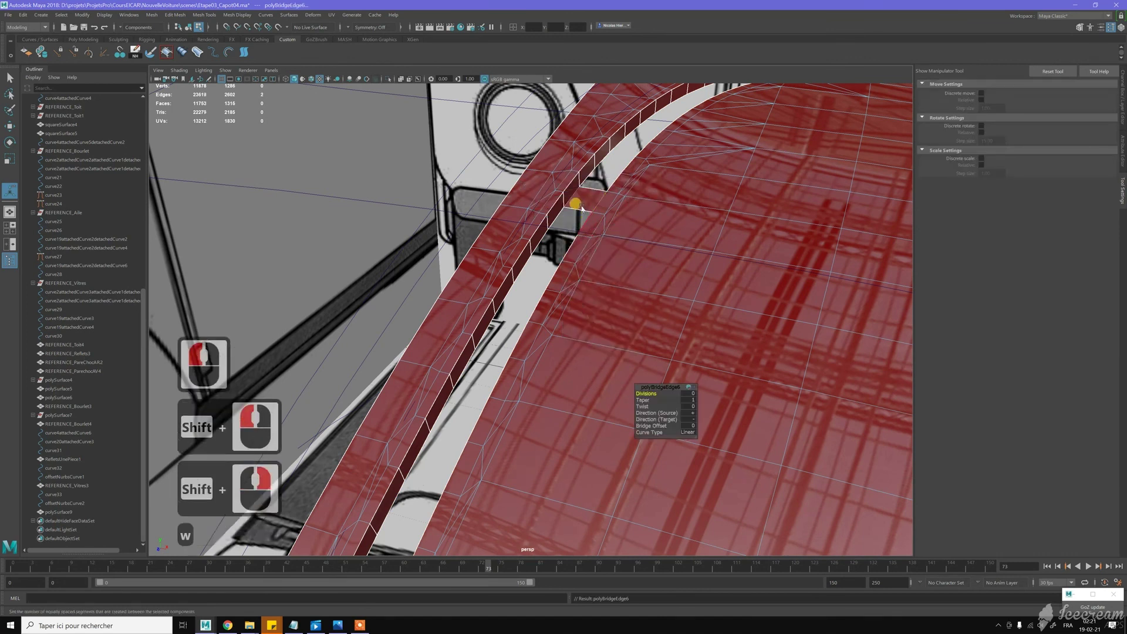
pyautogui.press('w')
# Select the gap's remaining border edges, leaving out those of the already bridged face, and bridge them to close the groove
pyautogui.click(580, 207)
pyautogui.doubleClick(587, 210)
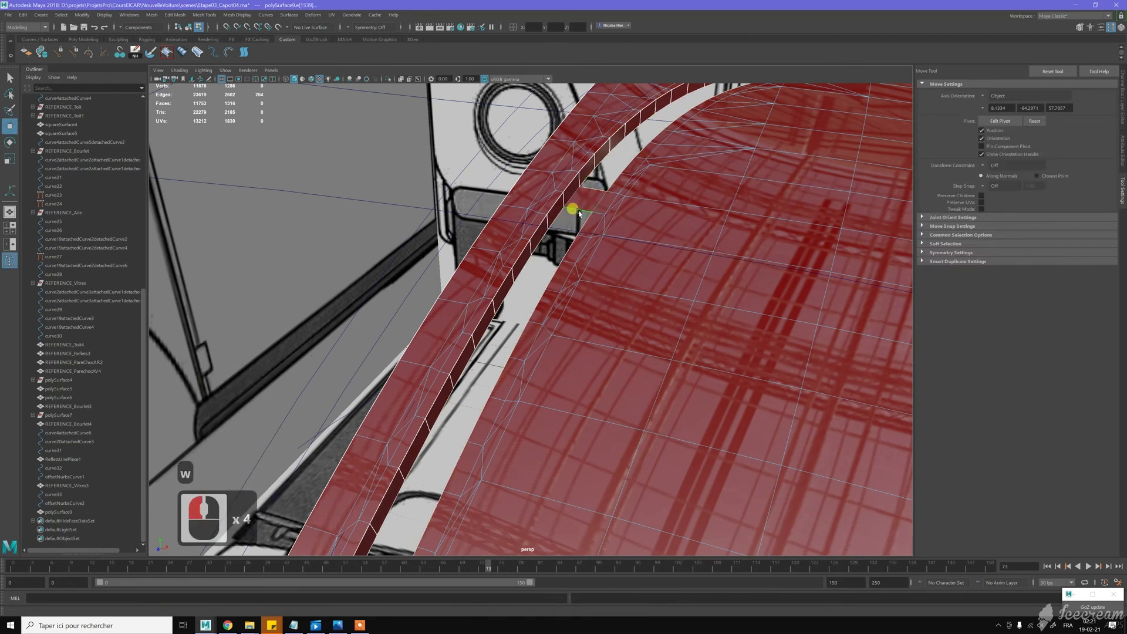
pyautogui.keyDown('shift'); pyautogui.click(599, 193); pyautogui.keyUp('shift')
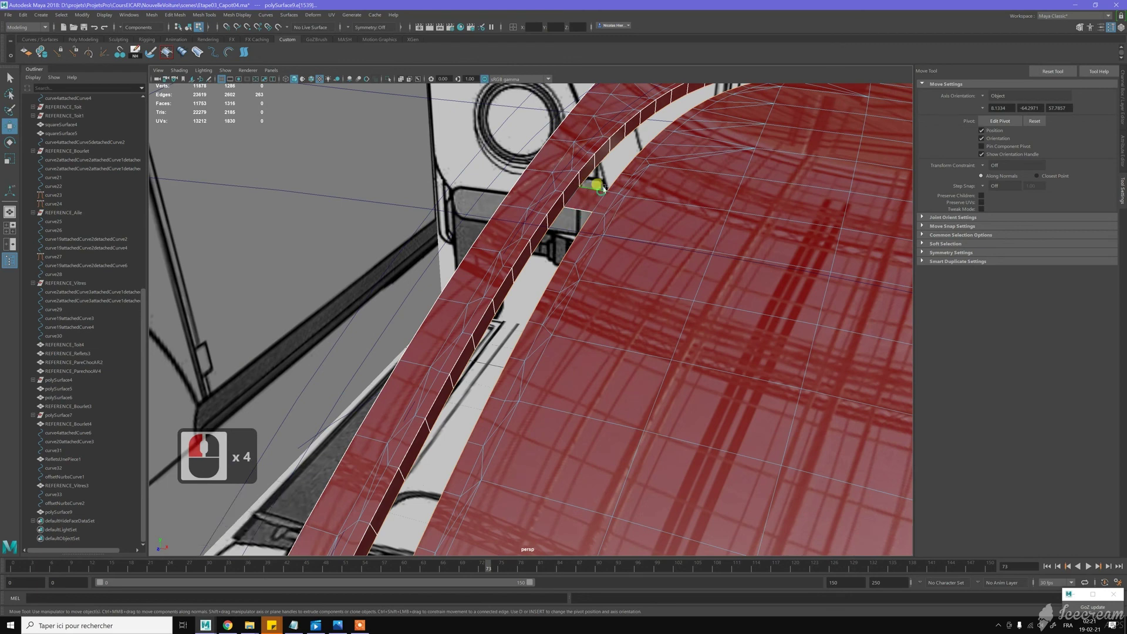
pyautogui.keyDown('shift'); pyautogui.click(589, 203); pyautogui.keyUp('shift')
pyautogui.keyDown('shift'); pyautogui.moveTo(591, 203); pyautogui.dragTo(572, 306, button='right'); pyautogui.keyUp('shift')
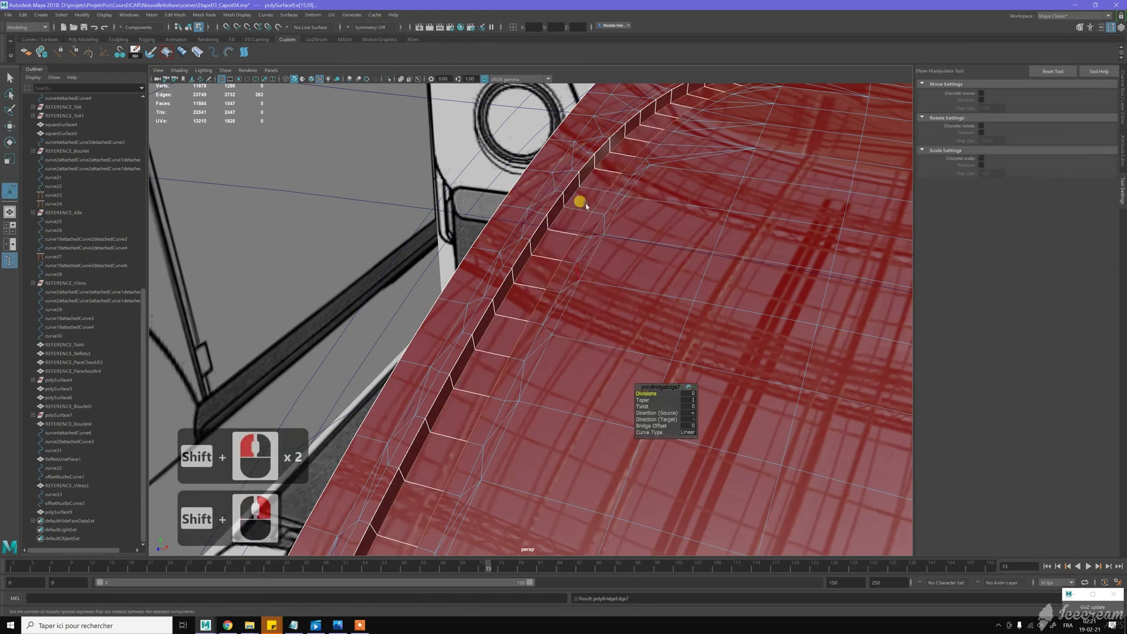
pyautogui.press('w')
# Insert an edge loop with equal distance from edge along the bridged strip, close to the base of the groove wall
pyautogui.moveTo(598, 187); pyautogui.dragTo(603, 176, button='right')
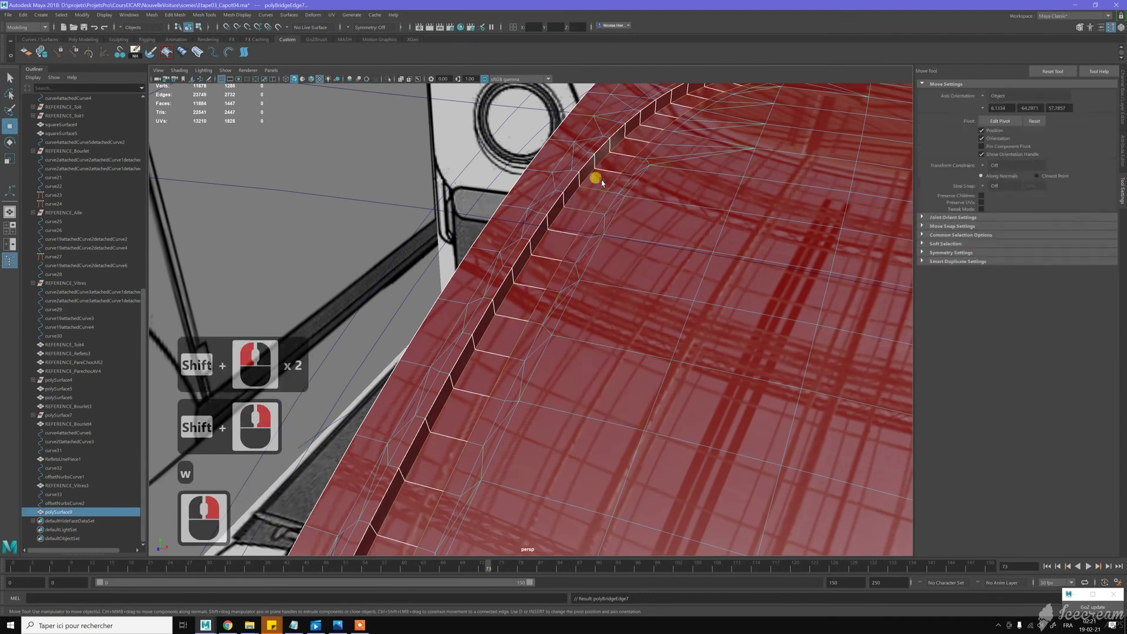
pyautogui.keyDown('shift'); pyautogui.moveTo(605, 183); pyautogui.dragTo(551, 194, button='right'); pyautogui.keyUp('shift')
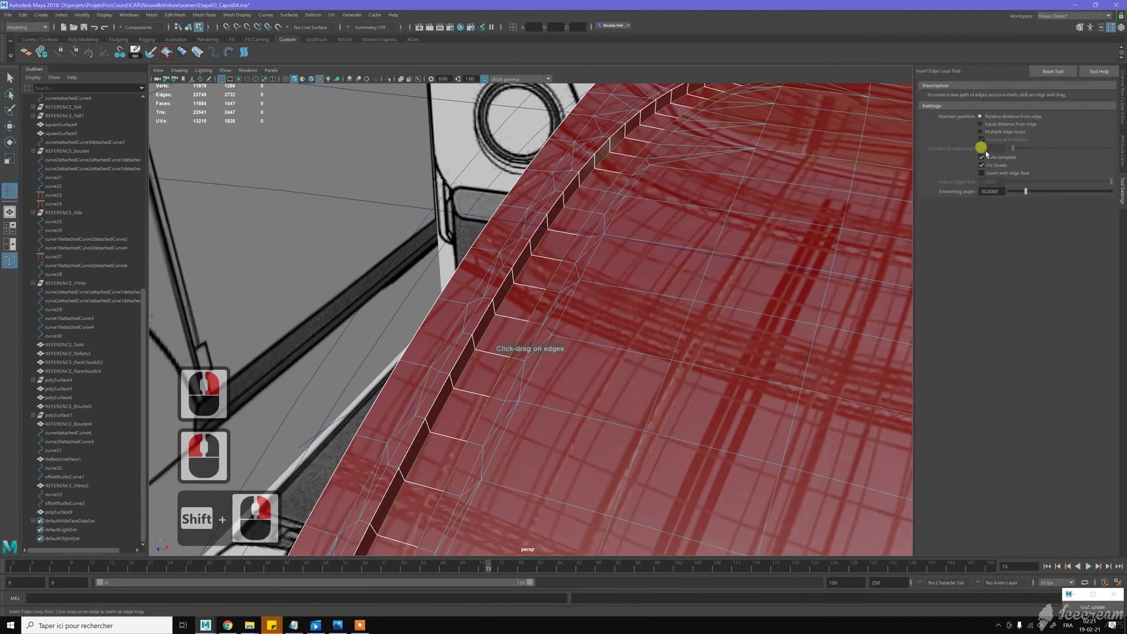
pyautogui.click(1002, 124)
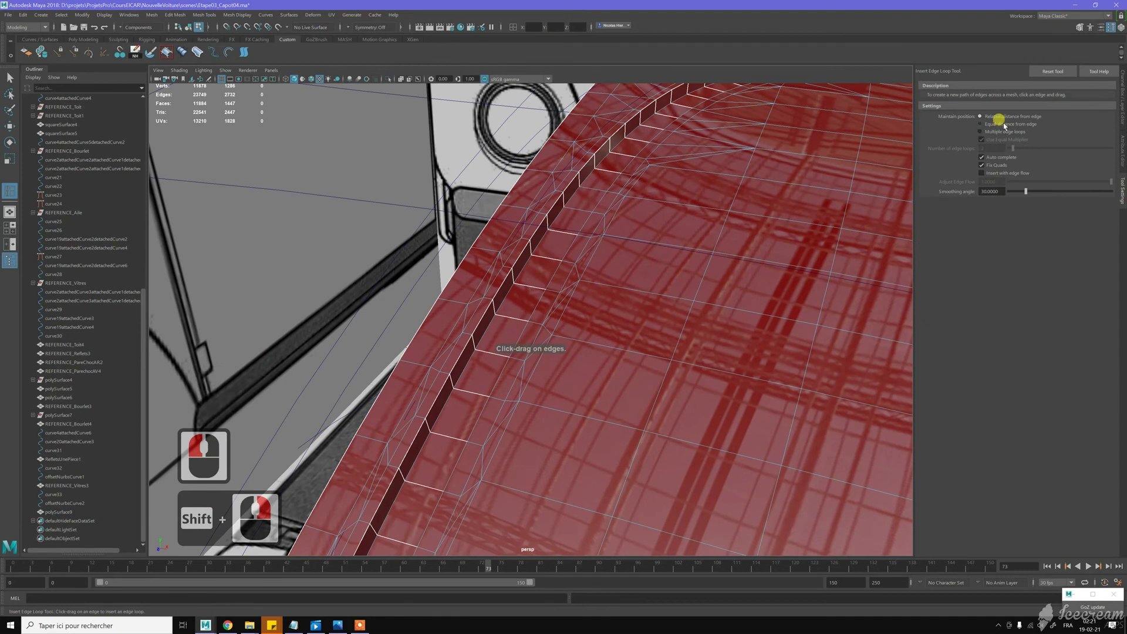
pyautogui.click(571, 206)
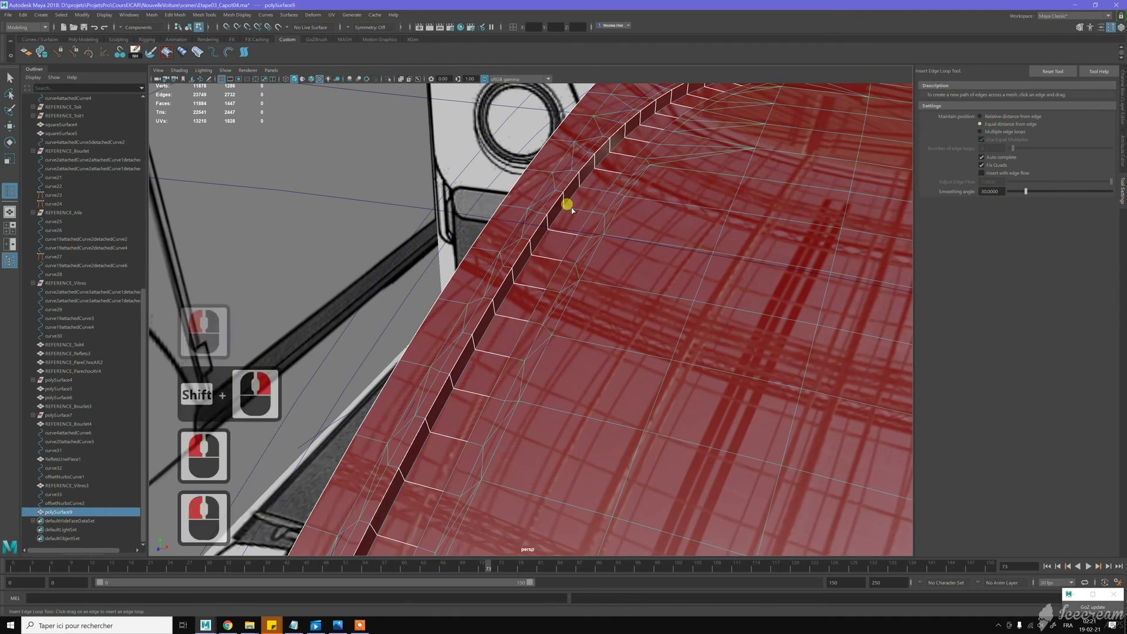
pyautogui.click(572, 207)
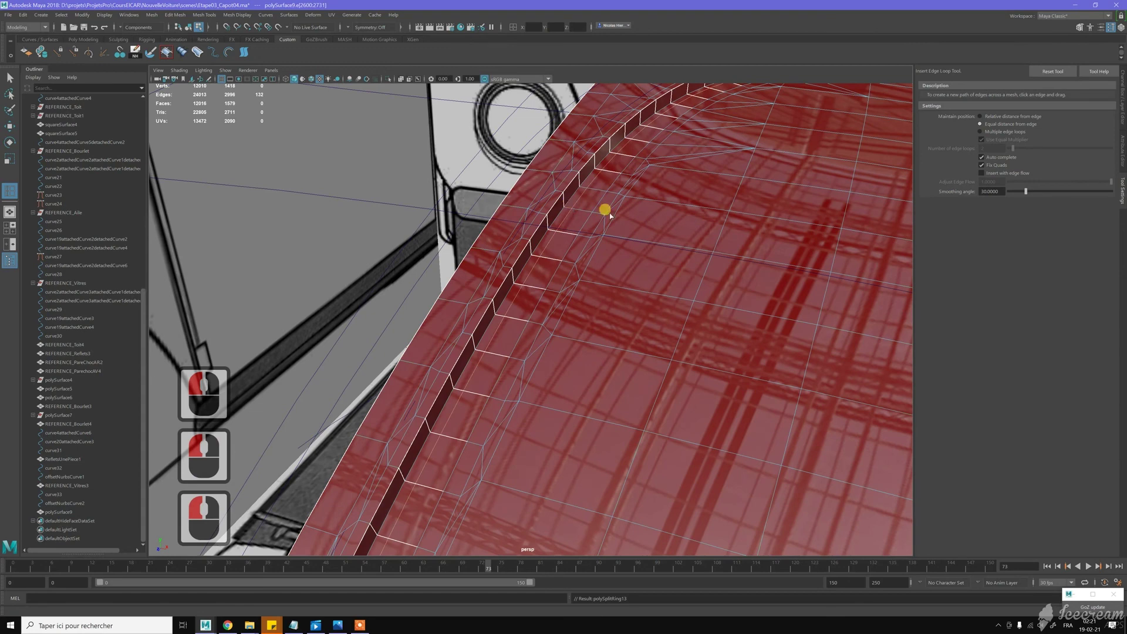
# Insert 2 evenly spaced edge loops around the groove's side wall using the multiple edge loops option
pyautogui.keyDown('alt'); pyautogui.moveTo(594, 206); pyautogui.dragTo(541, 177); pyautogui.keyUp('alt')
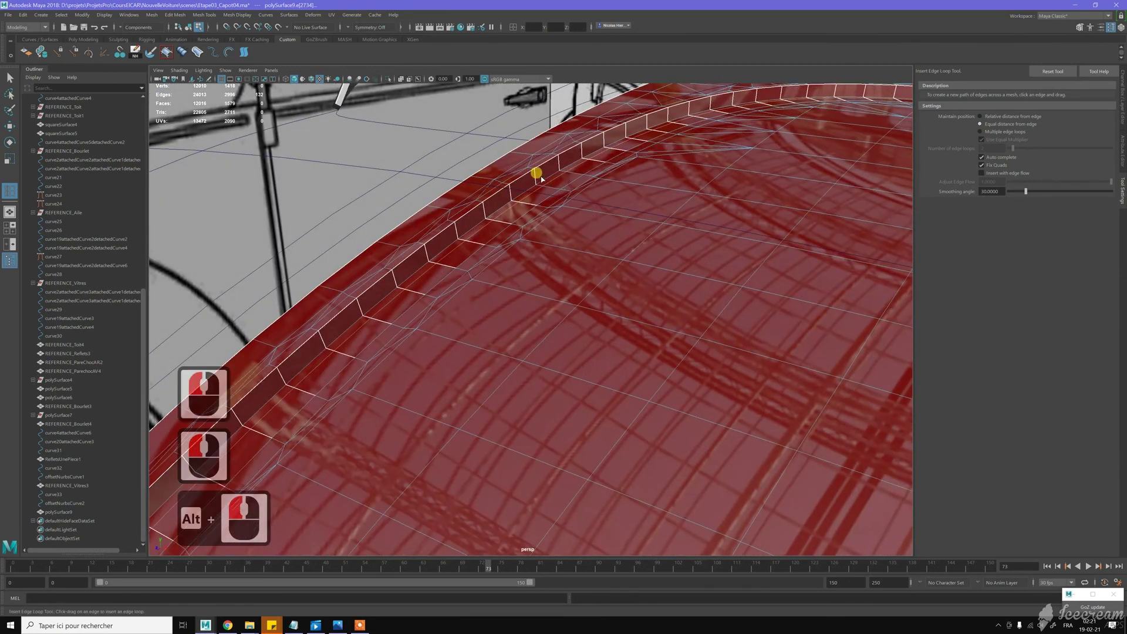
pyautogui.click(990, 132)
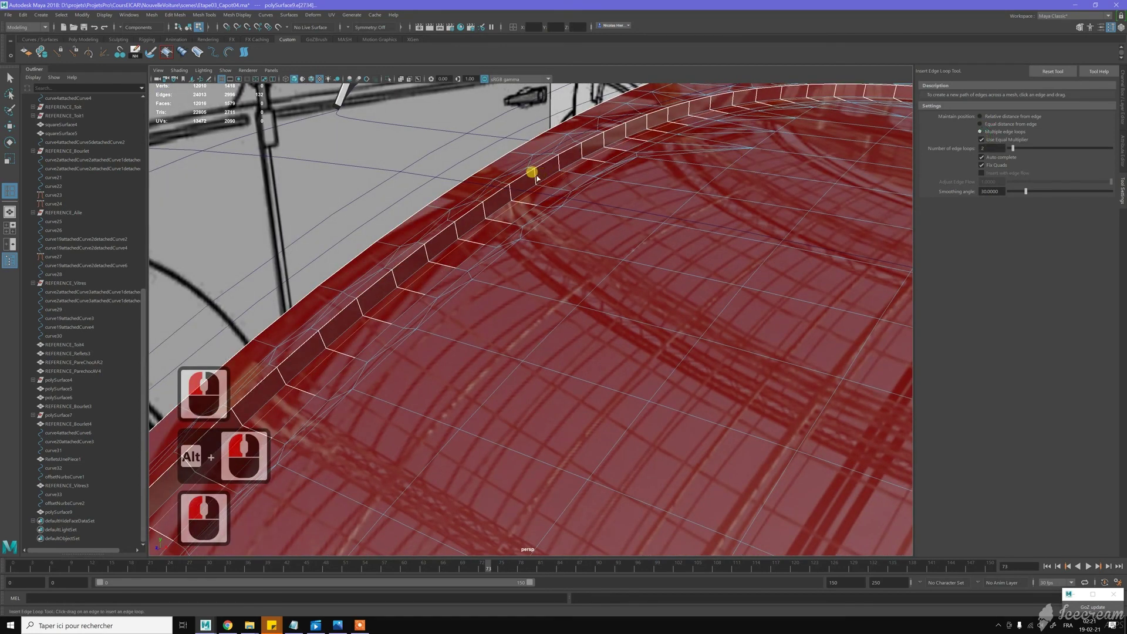
pyautogui.click(565, 171)
pyautogui.press('w')
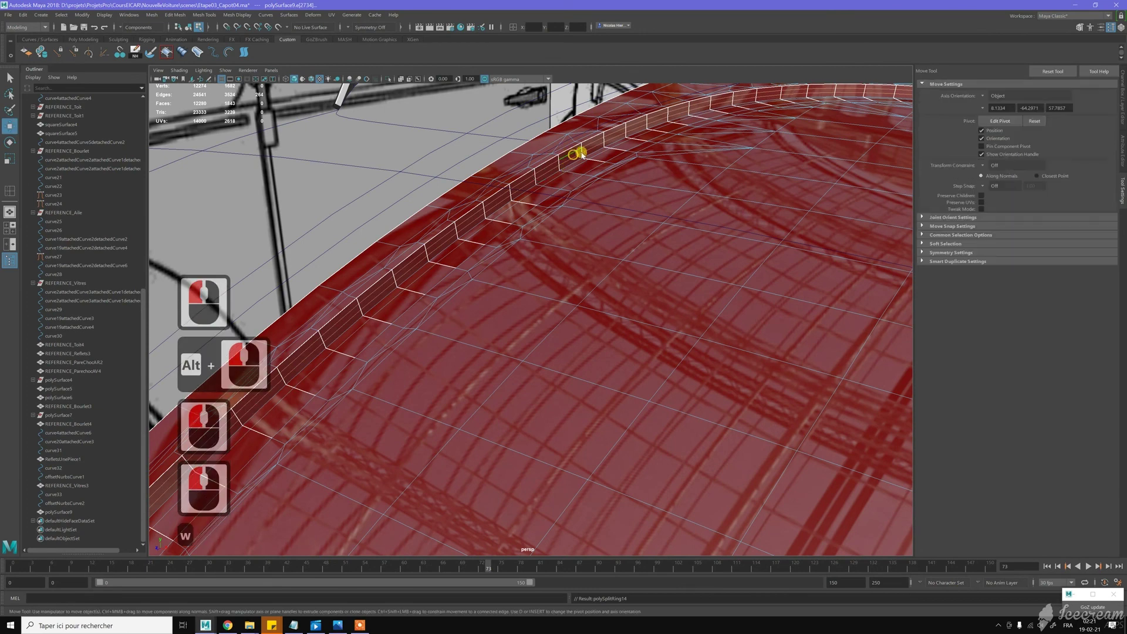
# Return the hood to object mode and soften all of its edges
pyautogui.moveTo(573, 154); pyautogui.dragTo(604, 140, button='right')
pyautogui.scroll(-4, 584, 181)
pyautogui.keyDown('shift'); pyautogui.rightClick(590, 190); pyautogui.keyUp('shift')
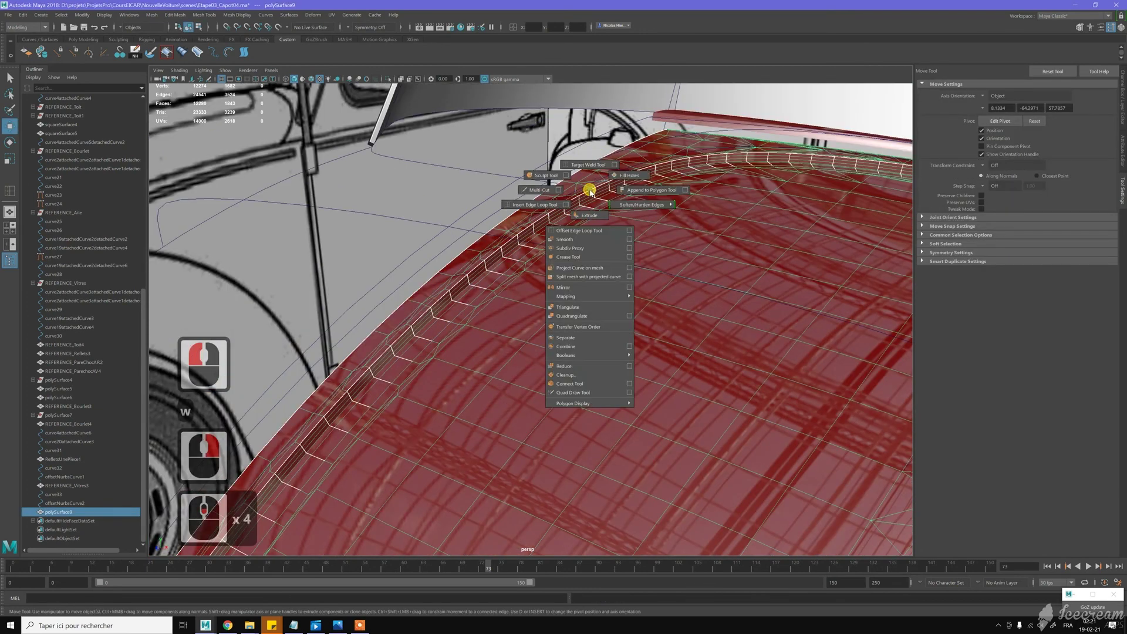
pyautogui.keyDown('shift'); pyautogui.moveTo(590, 190); pyautogui.dragTo(654, 171, button='right'); pyautogui.keyUp('shift')
pyautogui.press('w')
pyautogui.scroll(-13, 654, 171)
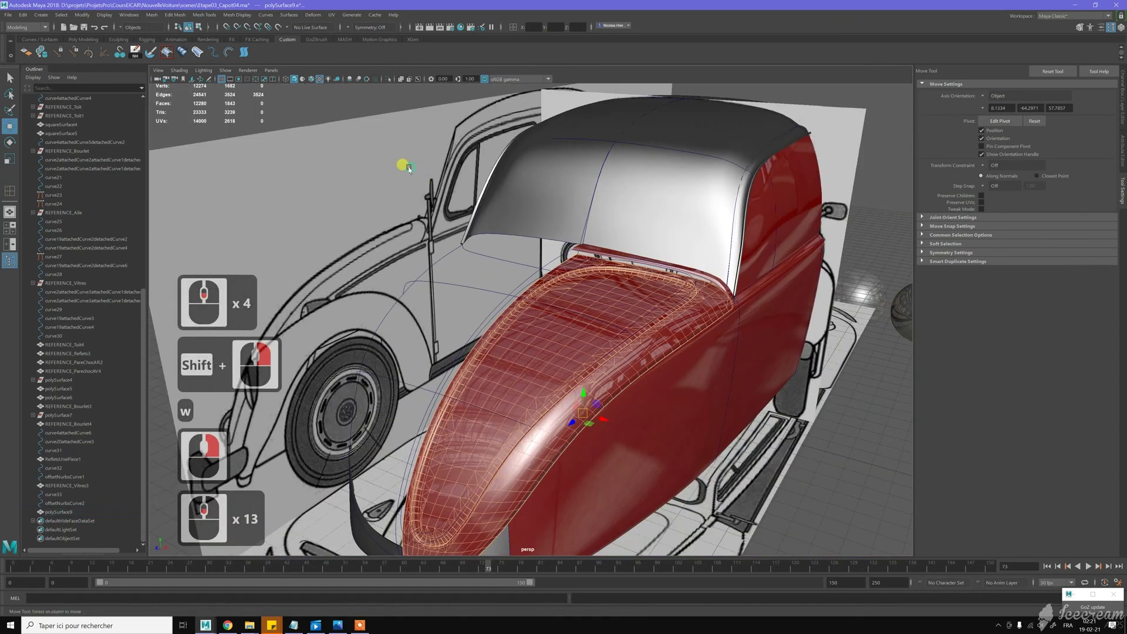
# Isolate the hood in the perspective view and examine the rebuilt groove and its surface reflections from several angles
pyautogui.click(532, 192)
pyautogui.click(591, 283)
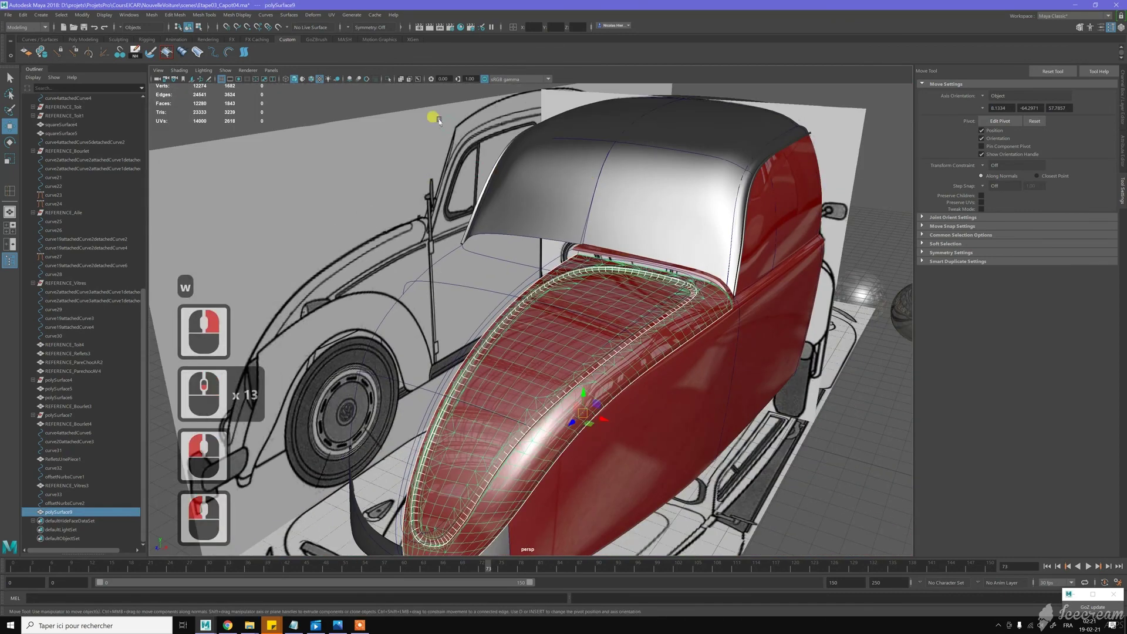
pyautogui.click(386, 80)
pyautogui.click(411, 187)
pyautogui.keyDown('alt'); pyautogui.moveTo(412, 188); pyautogui.dragTo(457, 202); pyautogui.keyUp('alt')
pyautogui.keyDown('alt'); pyautogui.moveTo(541, 259); pyautogui.dragTo(522, 267, button='right'); pyautogui.keyUp('alt')
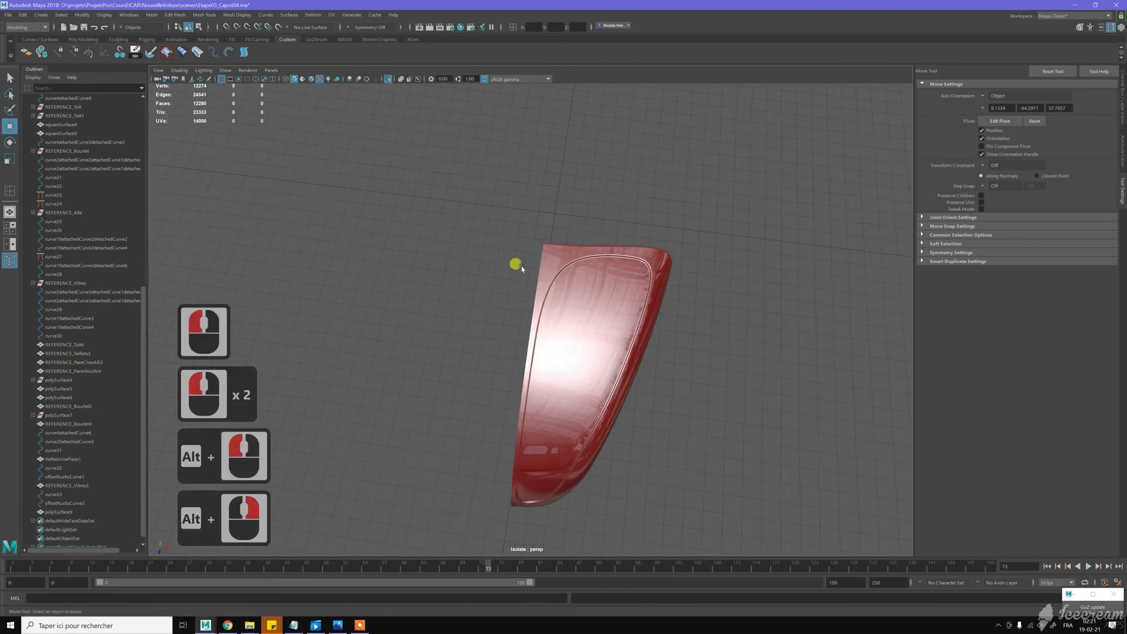
pyautogui.keyDown('alt'); pyautogui.moveTo(522, 267); pyautogui.dragTo(501, 209, button='middle'); pyautogui.keyUp('alt')
pyautogui.keyDown('alt'); pyautogui.moveTo(500, 209); pyautogui.dragTo(501, 181); pyautogui.keyUp('alt')
pyautogui.keyDown('alt'); pyautogui.moveTo(501, 181); pyautogui.dragTo(501, 377, button='right'); pyautogui.keyUp('alt')
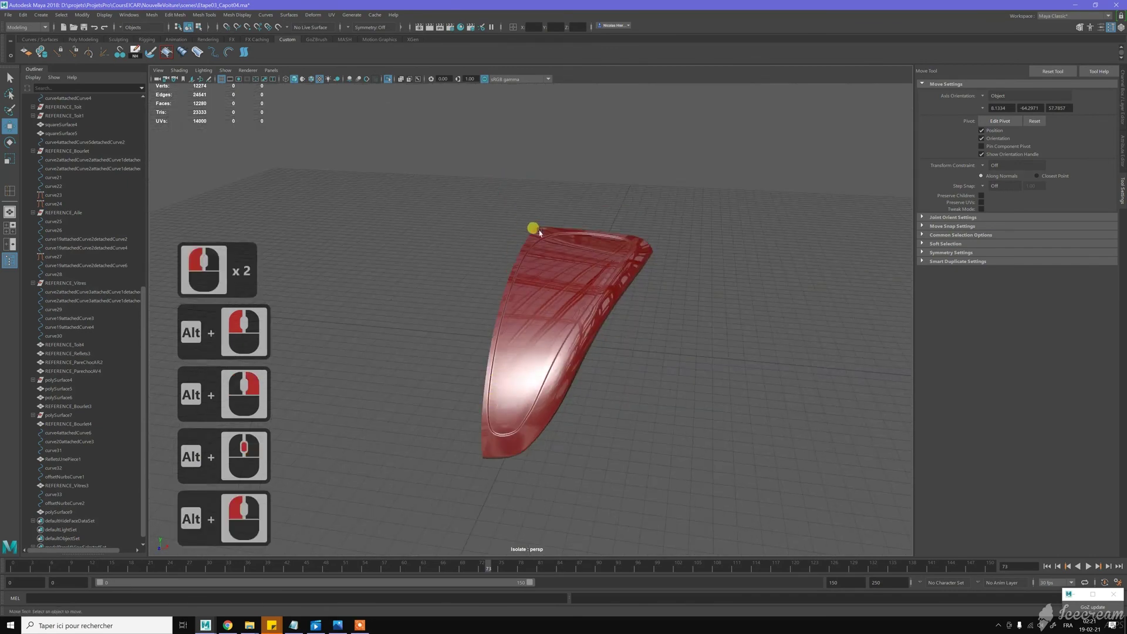
pyautogui.keyDown('alt'); pyautogui.moveTo(589, 390); pyautogui.dragTo(628, 383); pyautogui.keyUp('alt')
pyautogui.keyDown('alt'); pyautogui.click(541, 398); pyautogui.keyUp('alt')
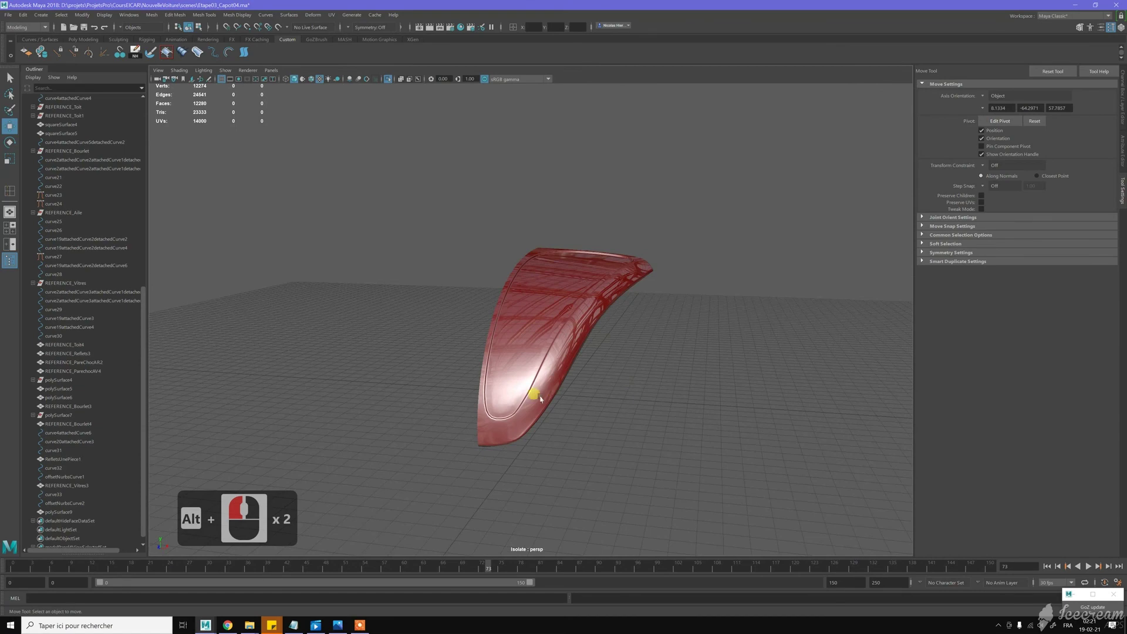